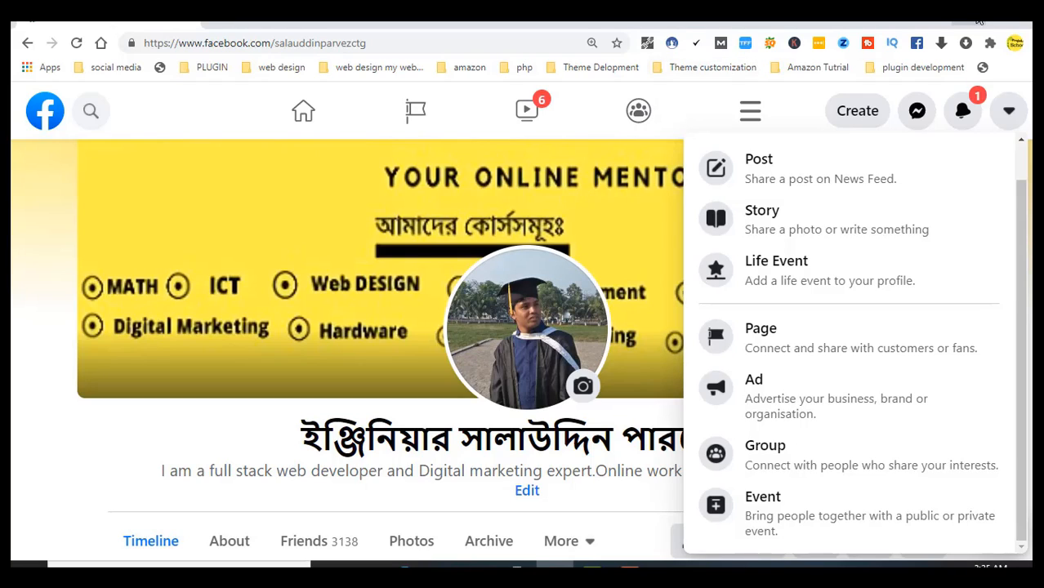
left_click(980, 20)
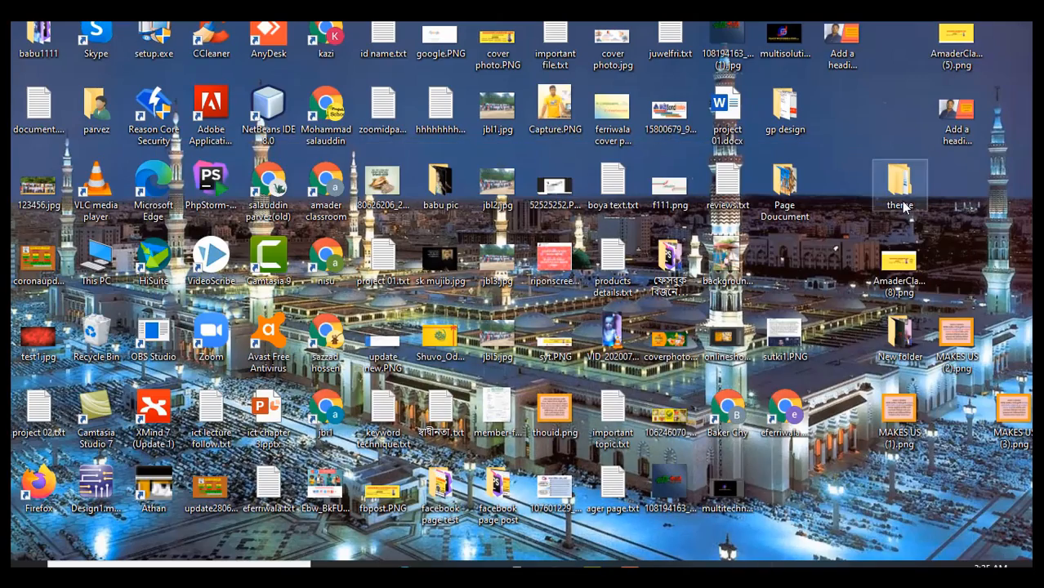
double_click(786, 194)
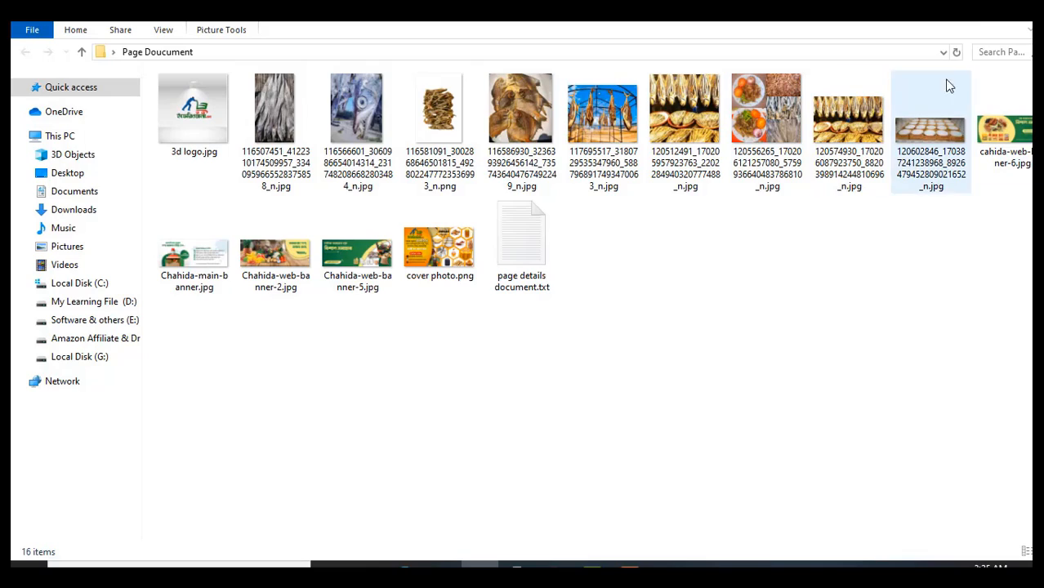
left_click(980, 20)
left_click(577, 563)
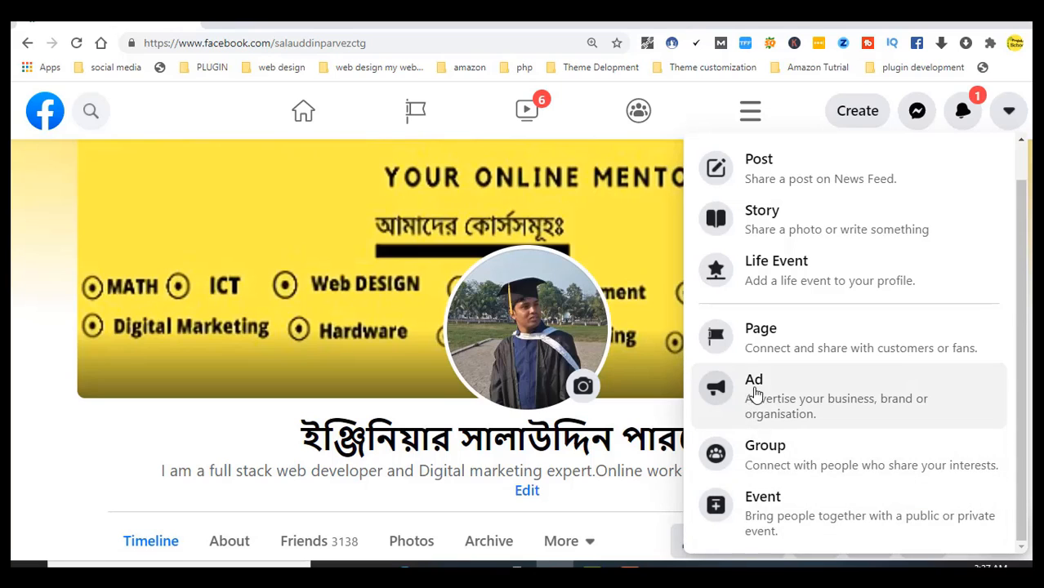
Start a new Page from the Create menu and scroll through the empty Create a Page form
left_click(768, 359)
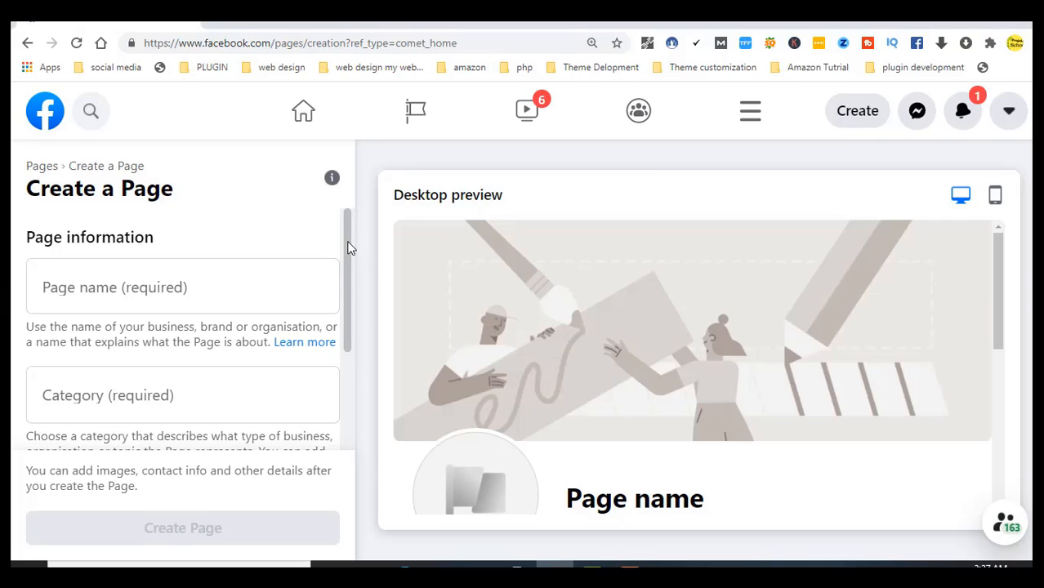
scroll(350, 253, "down", 2)
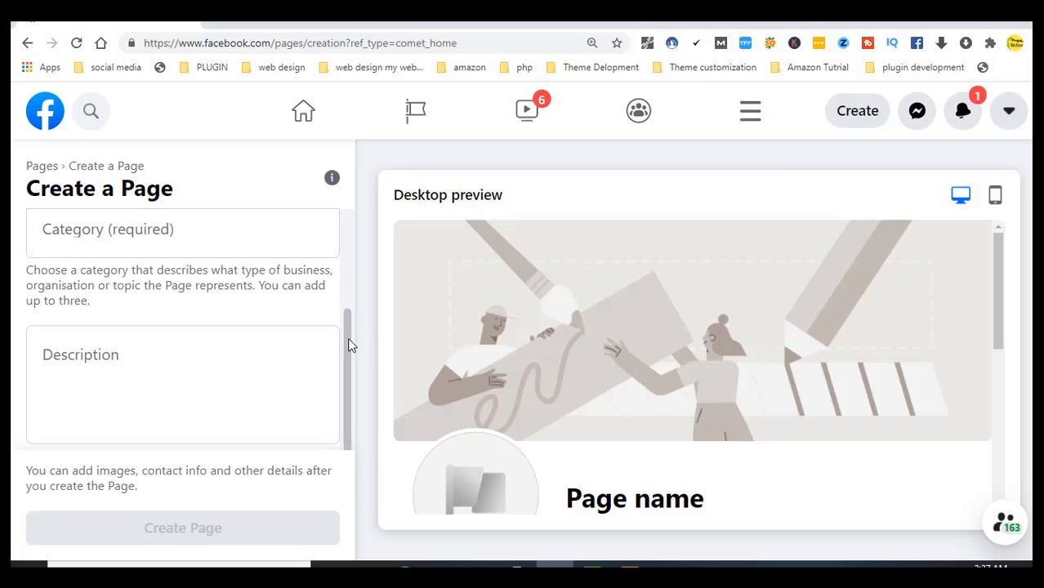
left_click_drag(348, 338, 355, 211)
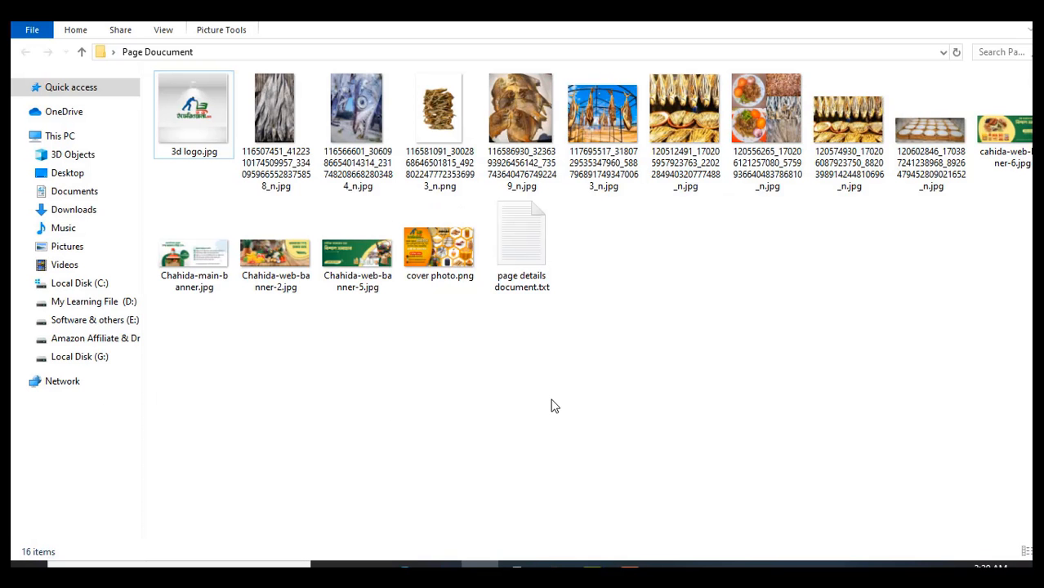
Copy the Bengali page name from page details document.txt in Notepad, then return to Chrome
double_click(527, 245)
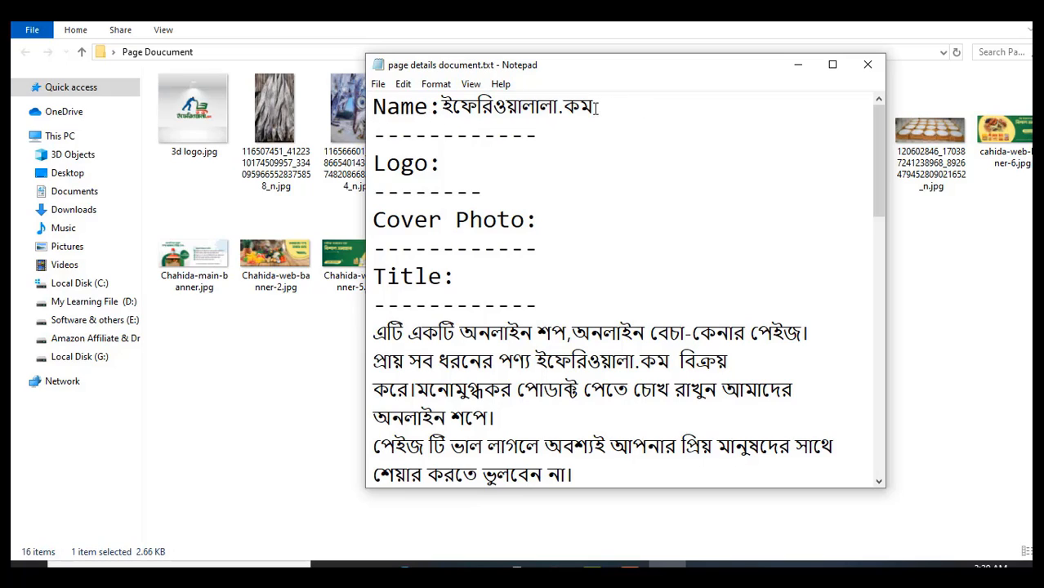
left_click_drag(595, 107, 442, 107)
key("ctrl+c")
right_click(468, 105)
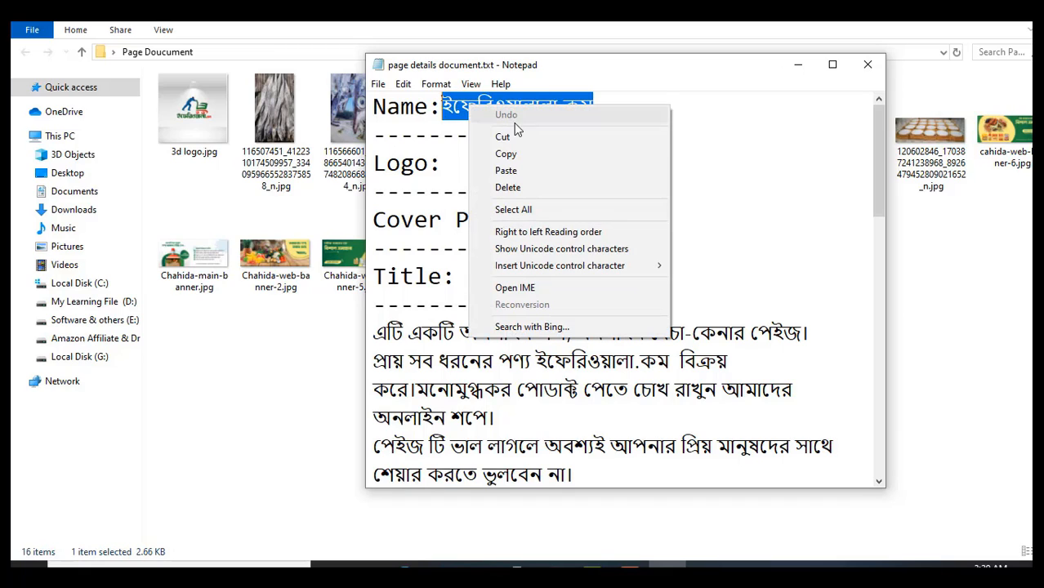
left_click(517, 153)
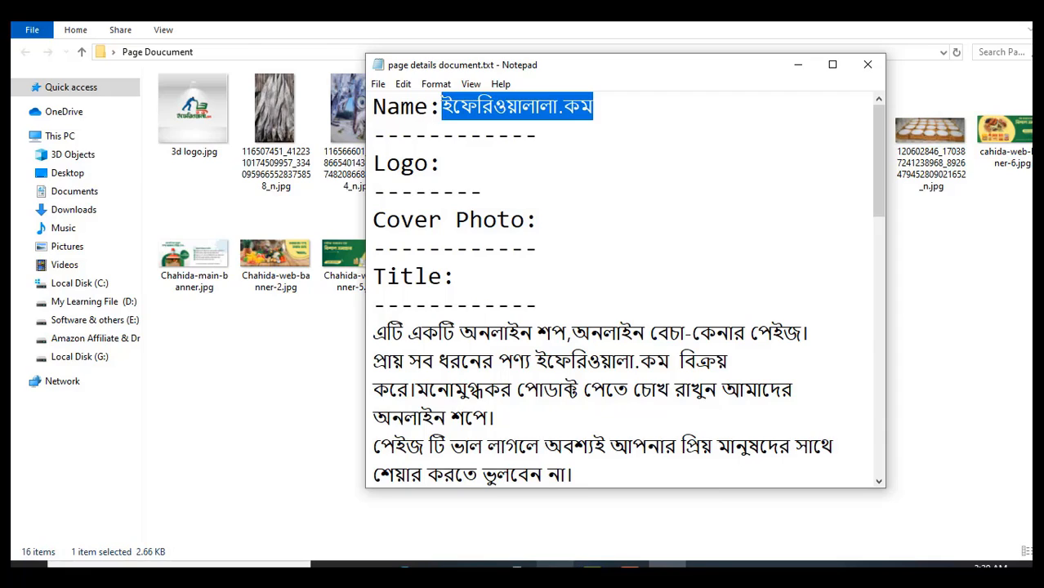
left_click(555, 571)
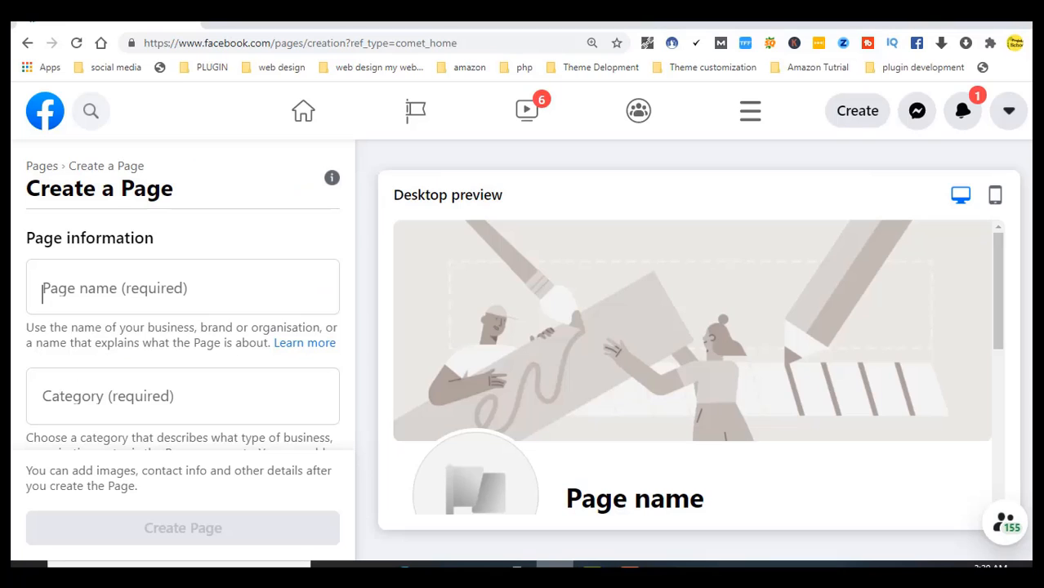
Paste ইফেরিওয়ালালা.কম as the Page name so it appears in the desktop preview
right_click(123, 294)
left_click(170, 134)
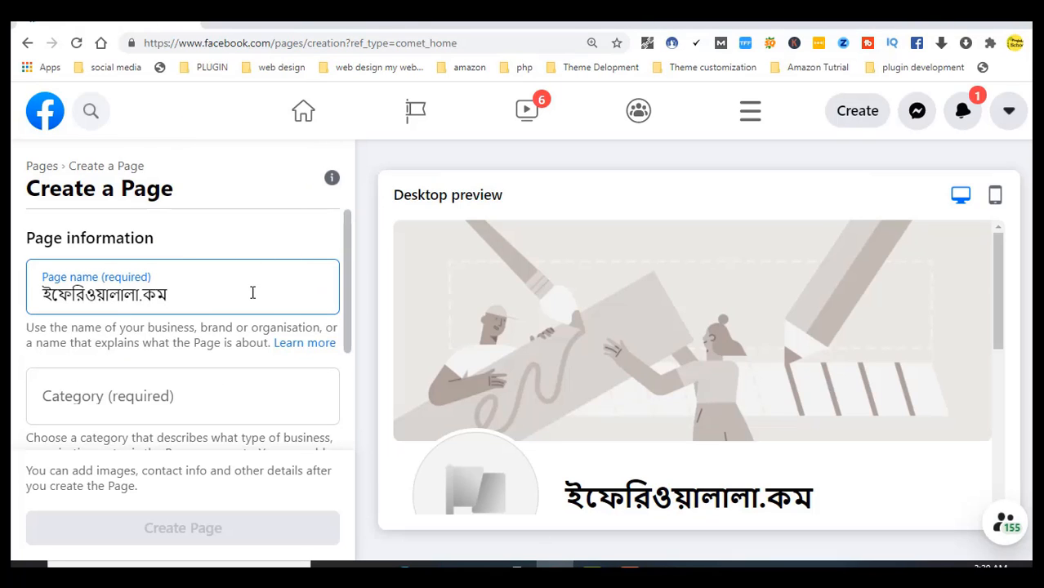
left_click(232, 413)
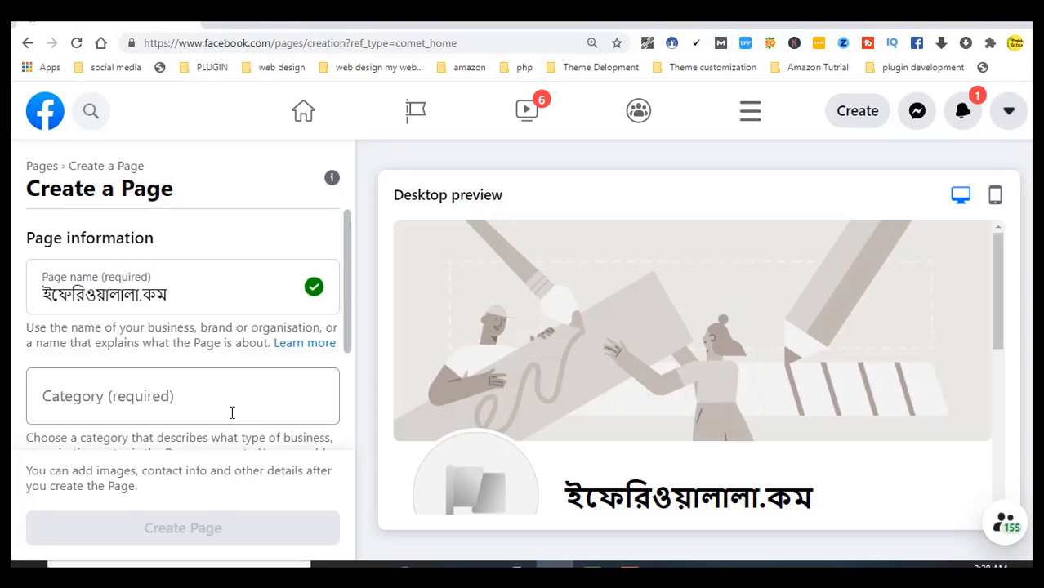
left_click(316, 284)
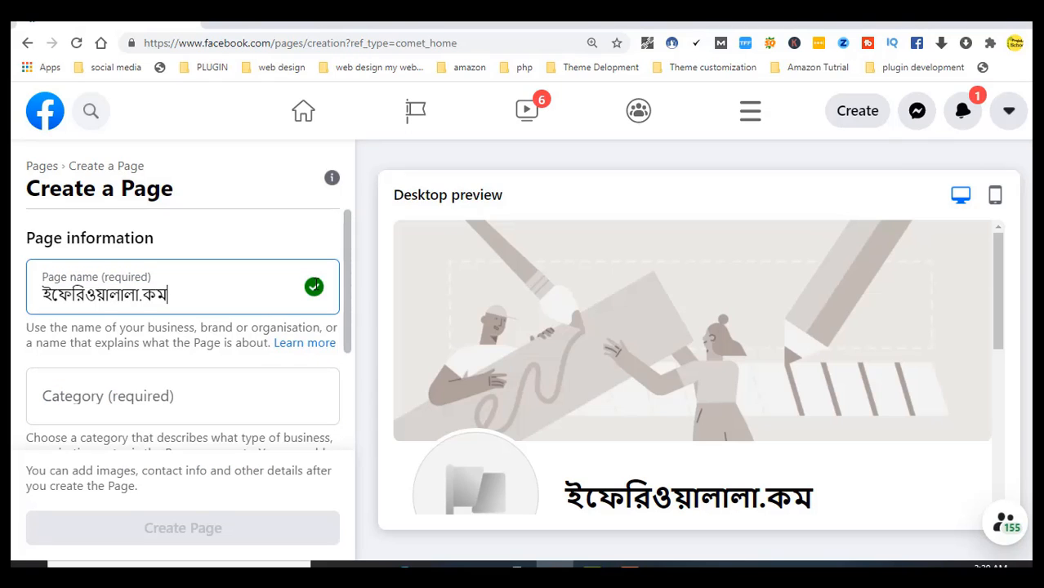
left_click(139, 389)
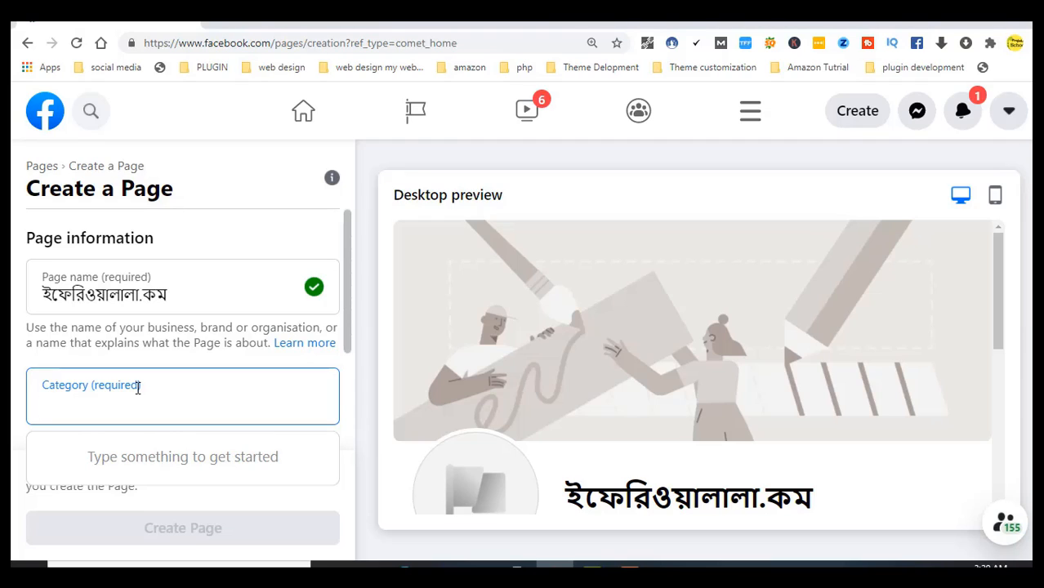
Pick E-commerce website from the category suggestions after typing 'e'
type("e")
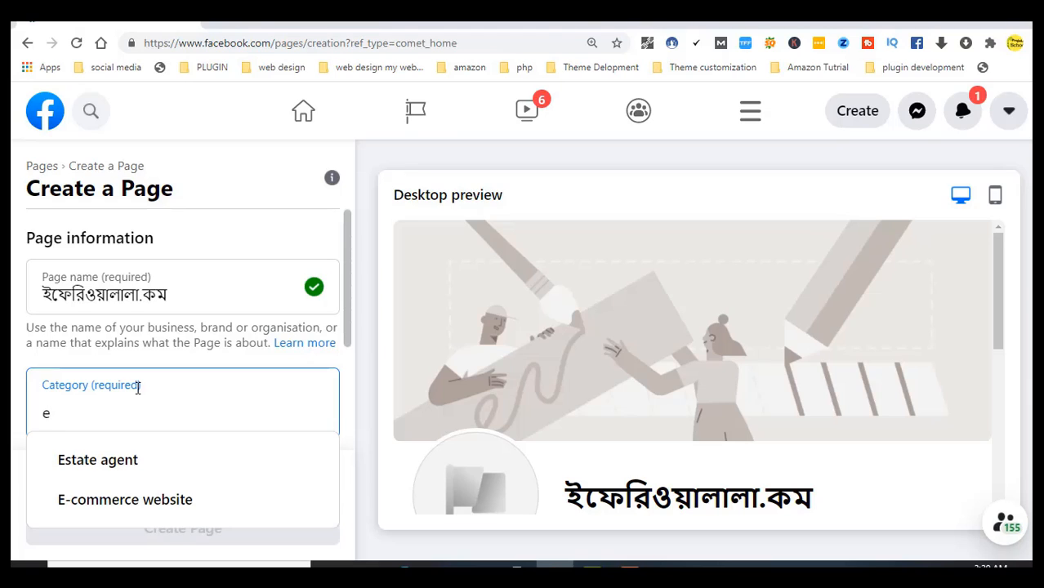
key("Down")
key("Down")
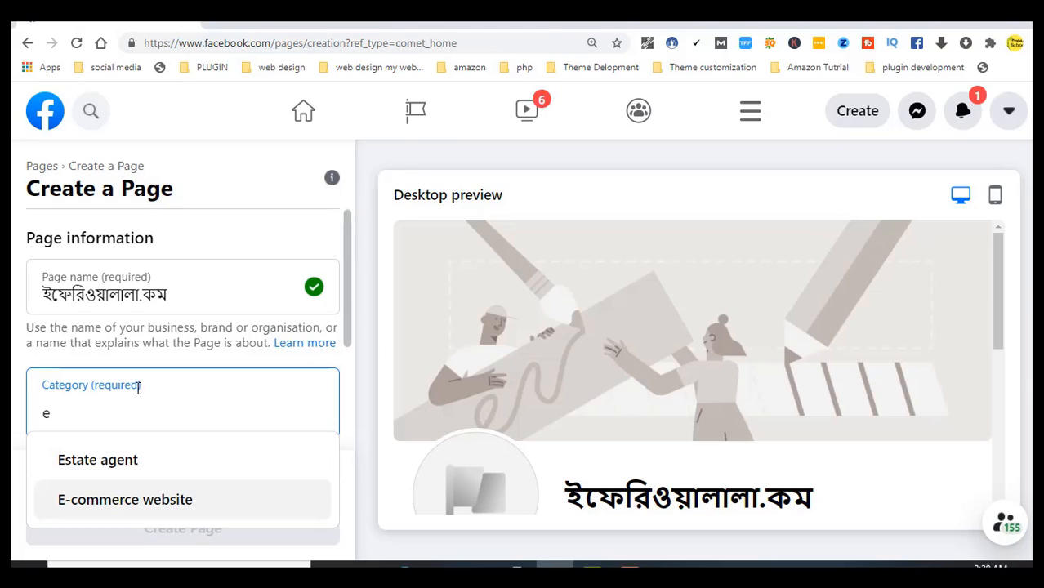
key("Return")
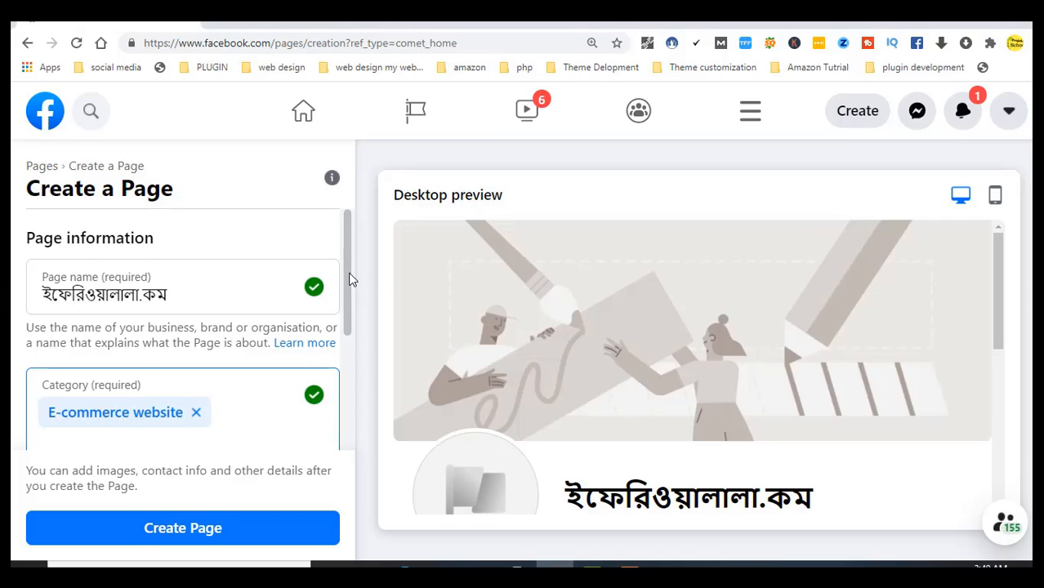
left_click_drag(350, 280, 331, 374)
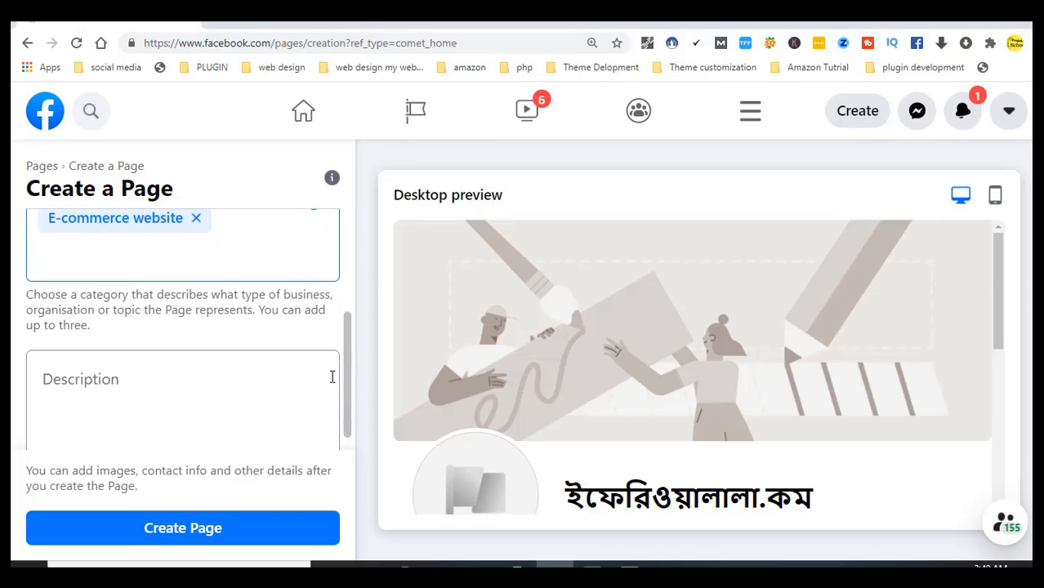
left_click(116, 386)
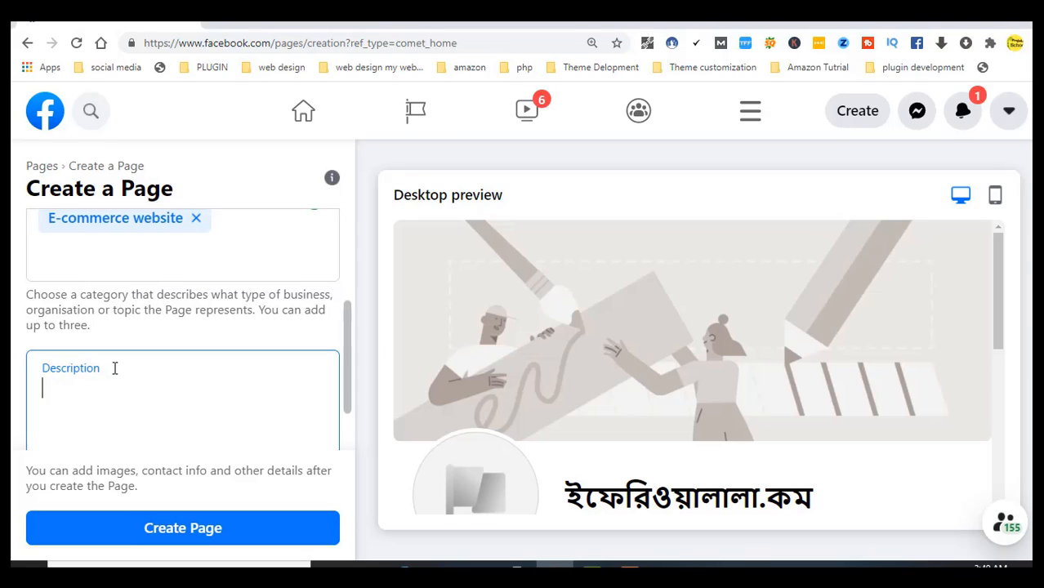
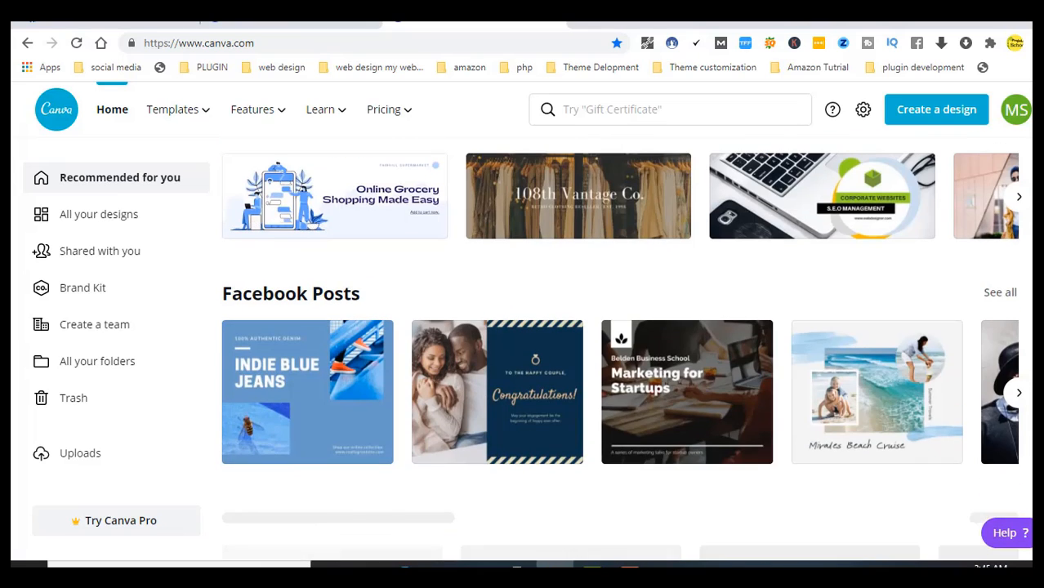
Scroll to the Logos row and start a design from the VIDI DELUXE logo template
scroll(621, 349, "down", 1)
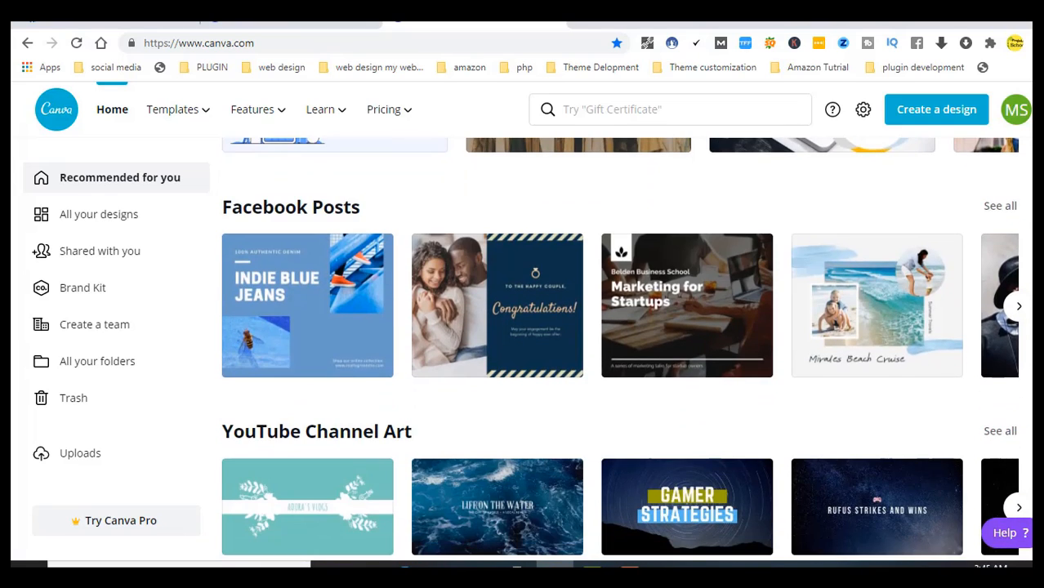
scroll(621, 350, "up", 5)
scroll(621, 349, "down", 1)
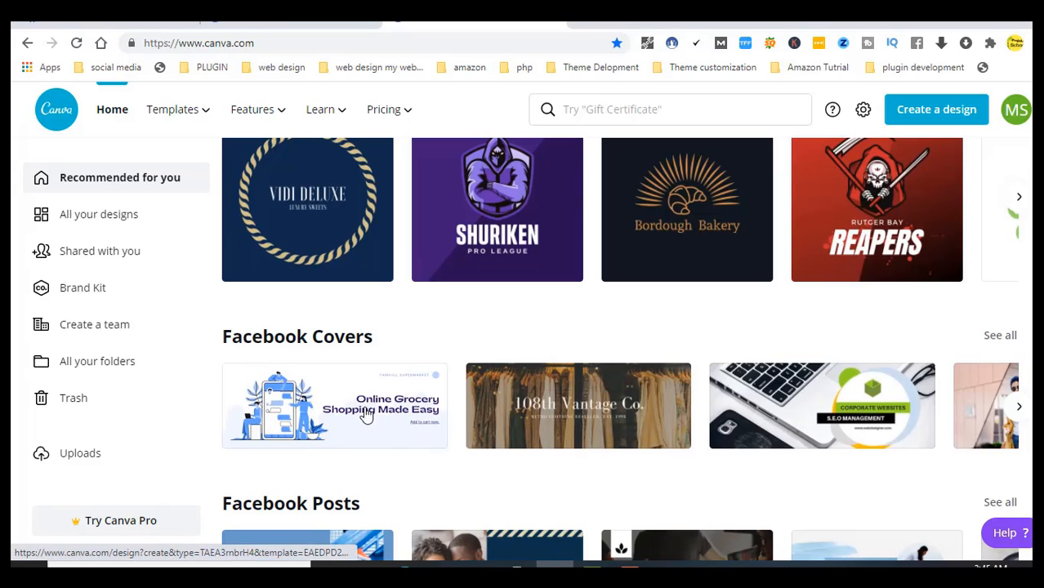
scroll(365, 414, "up", 1)
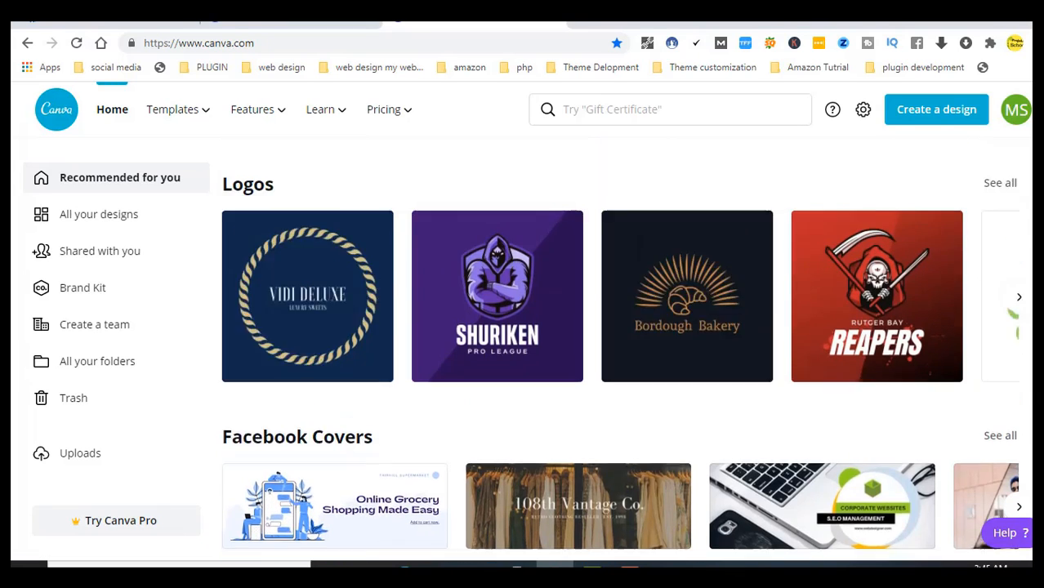
scroll(666, 398, "up", 3)
scroll(666, 399, "down", 2)
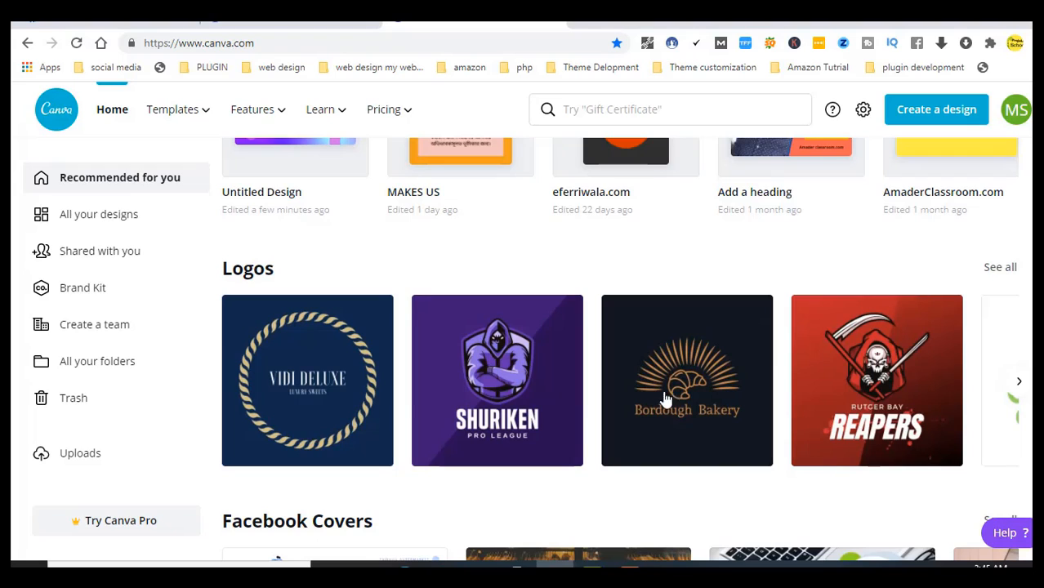
left_click(338, 386)
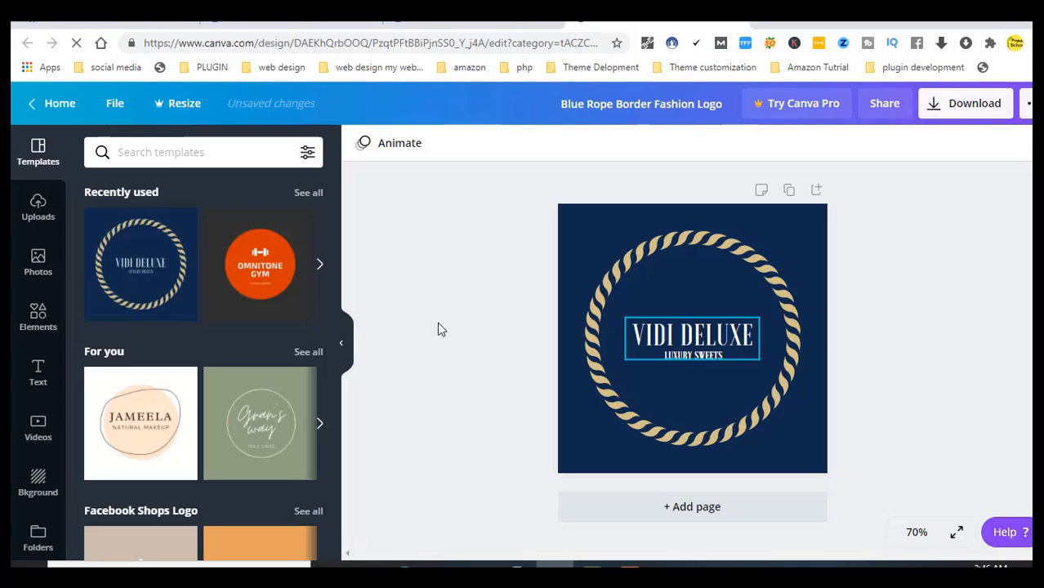
Swap the logo for the orange OMNITONE GYM template from Recently used templates
left_click(259, 273)
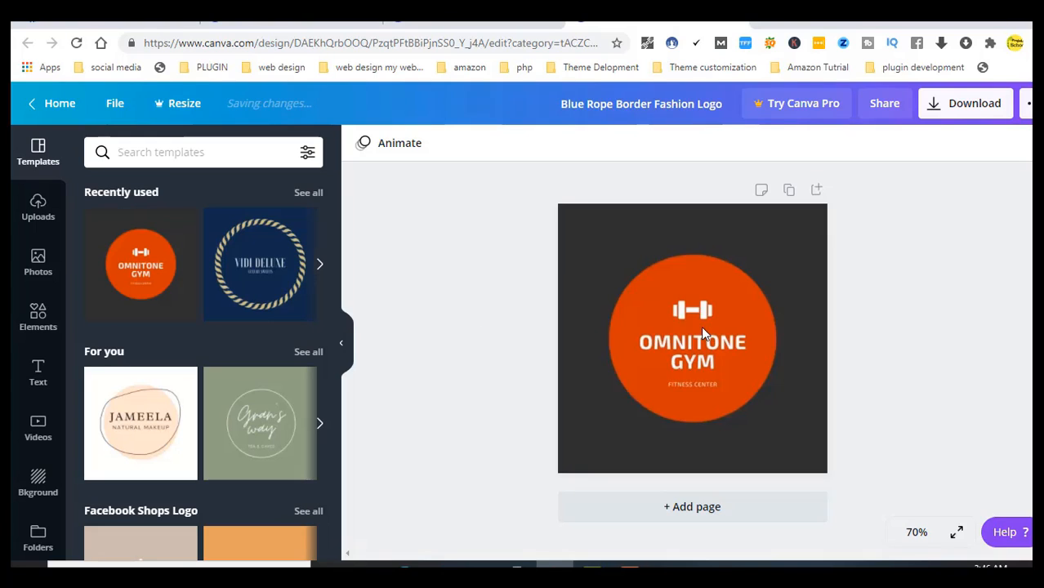
left_click(692, 352)
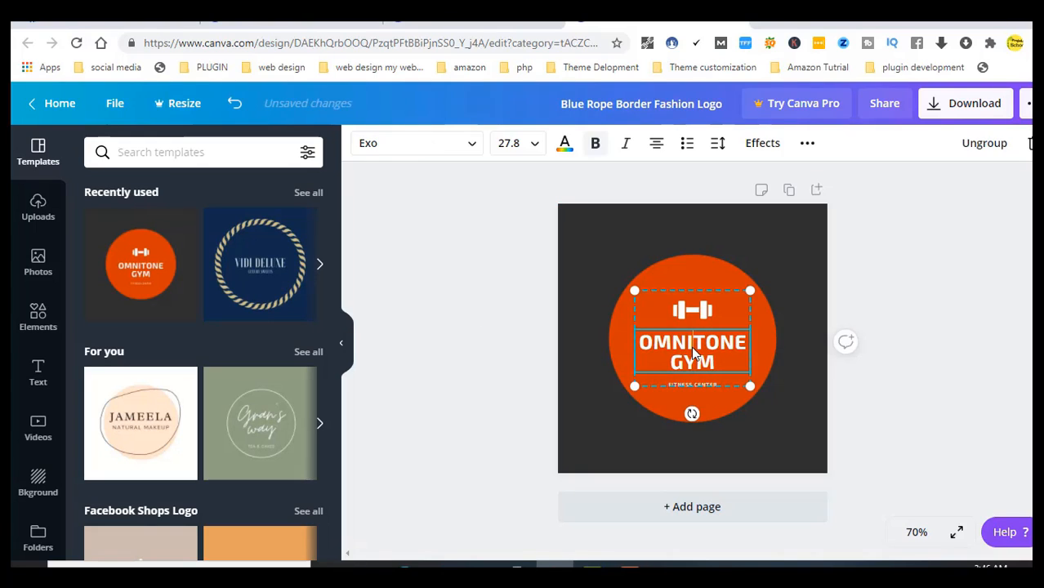
left_click(320, 274)
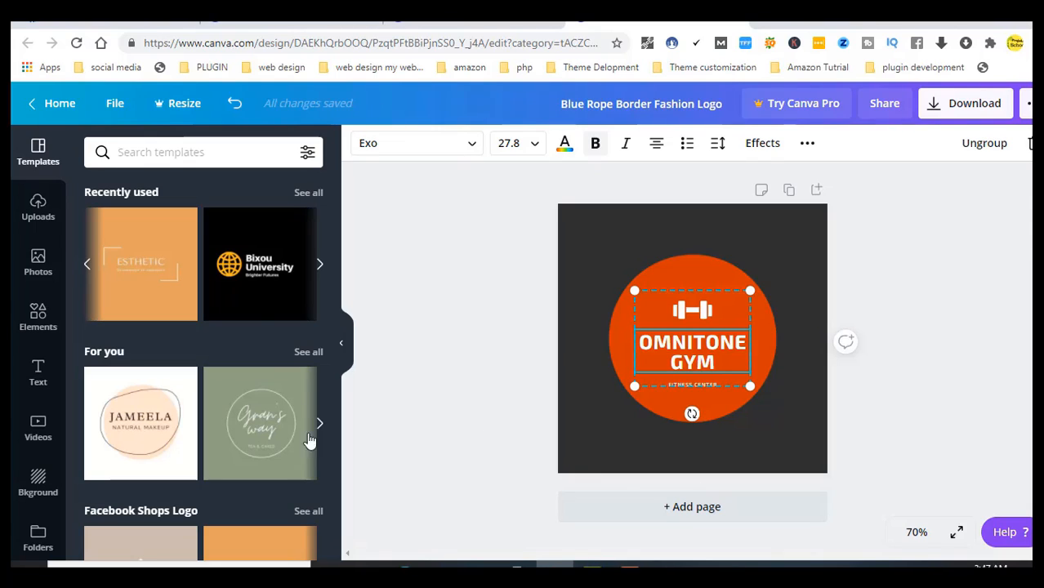
Go back to the Facebook page setup form and scroll up to its Images section
left_click(128, 20)
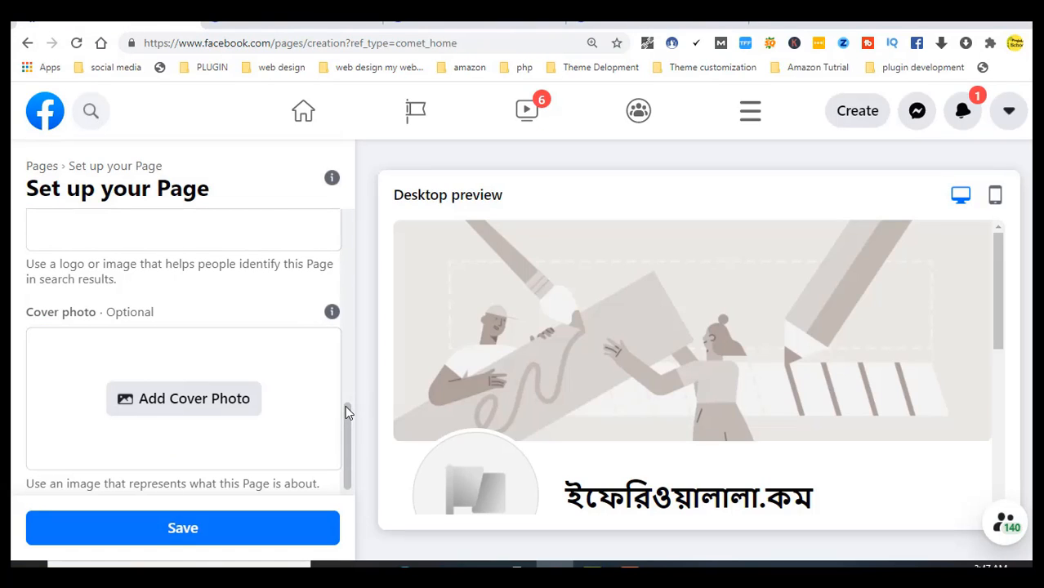
left_click_drag(345, 405, 347, 348)
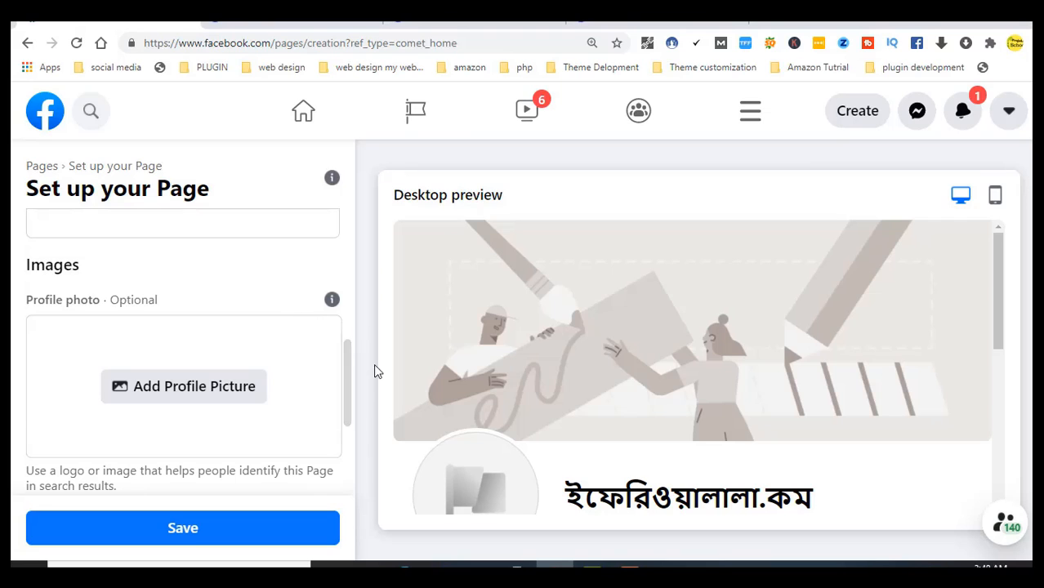
mouse_move(349, 389)
left_mouse_down()
mouse_move(350, 337)
mouse_move(352, 392)
left_mouse_up()
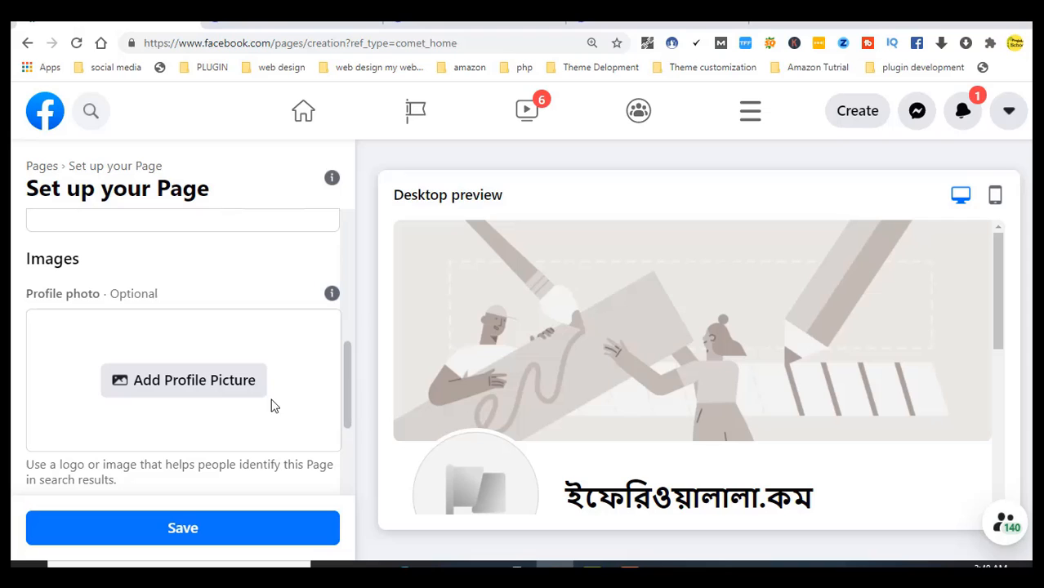
Upload 3d logo.jpg from the Page Doucument folder as the profile picture
left_click(206, 390)
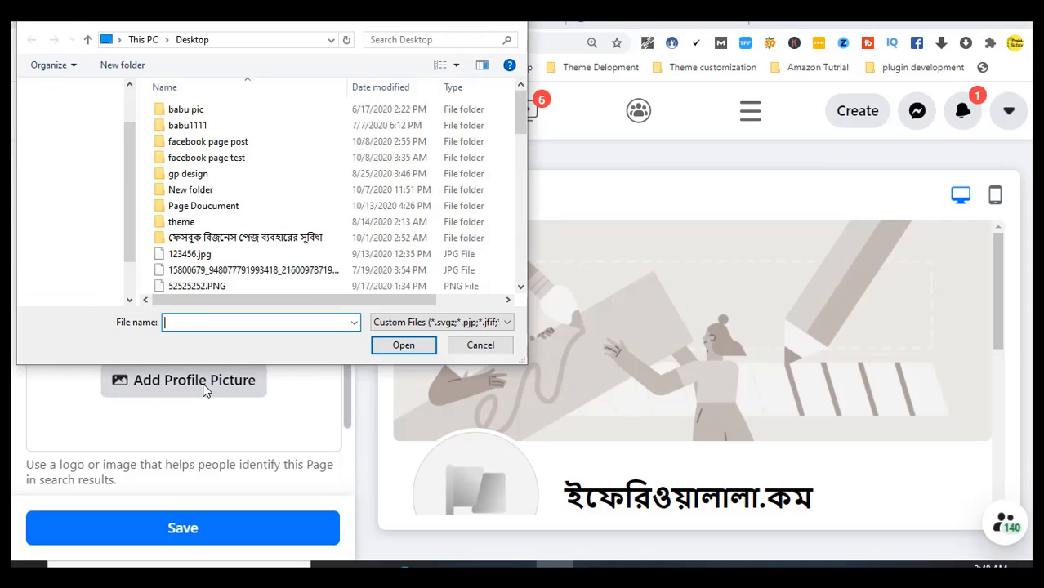
double_click(204, 206)
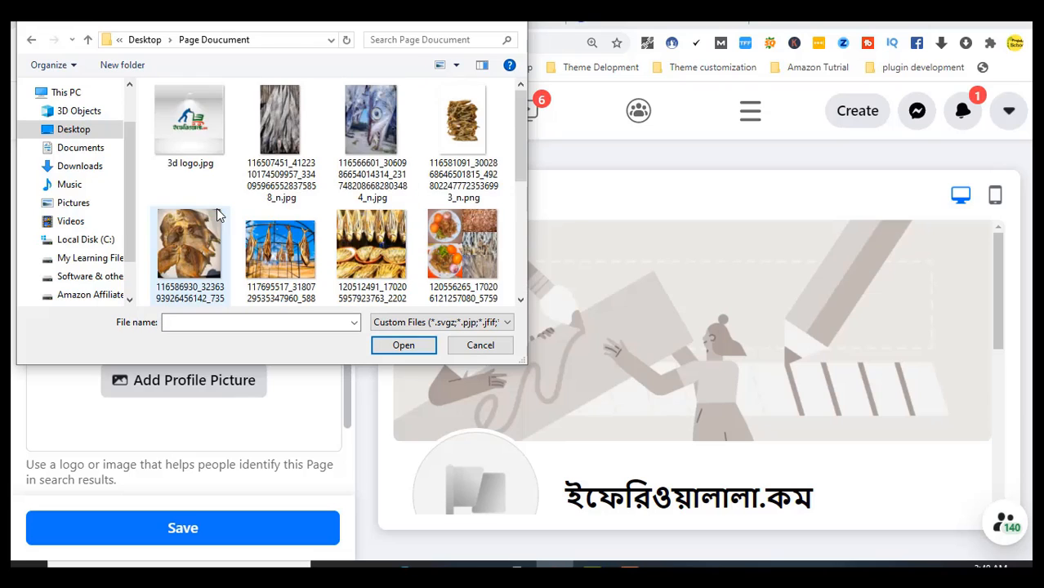
left_click(184, 144)
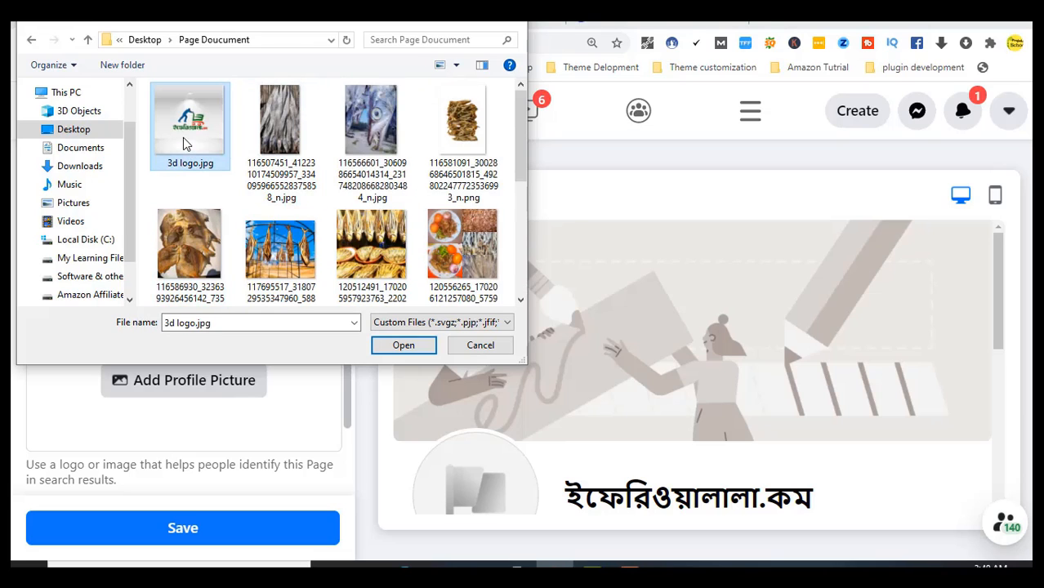
left_click(401, 353)
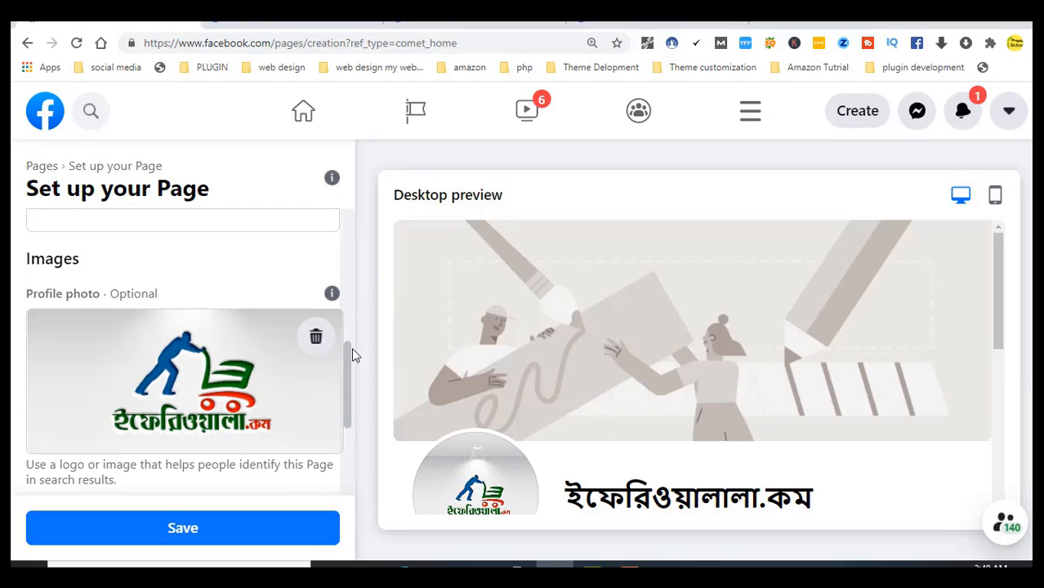
left_click_drag(350, 354, 360, 424)
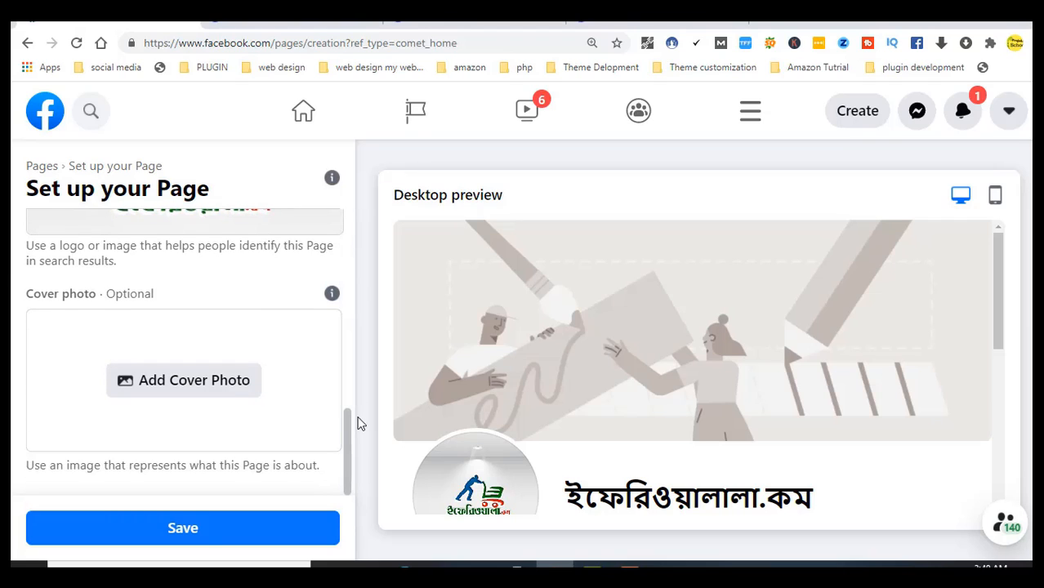
Upload cover photo.png as the cover image and save to create the page
left_click(163, 393)
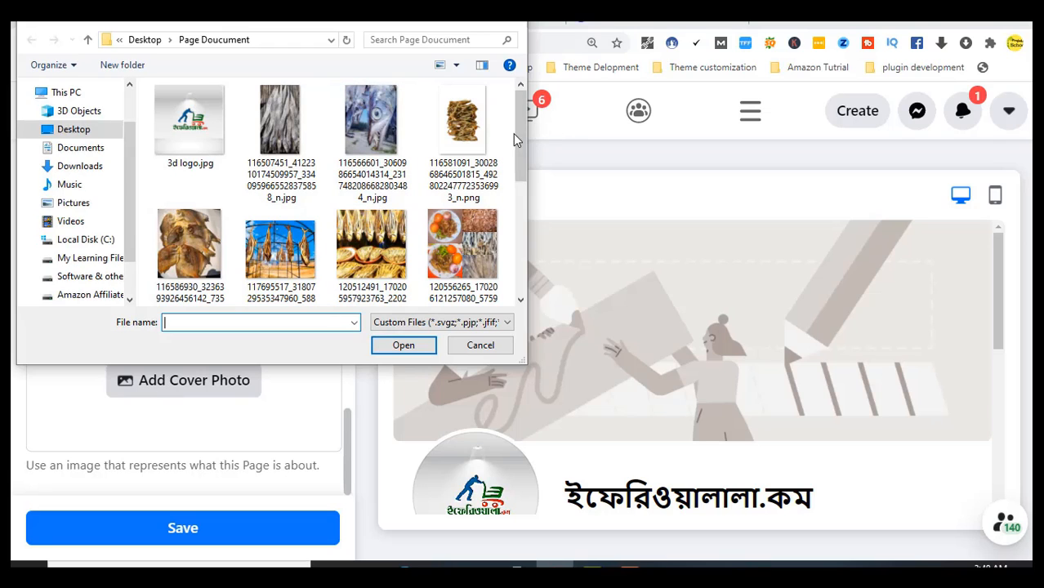
left_click_drag(516, 129, 528, 216)
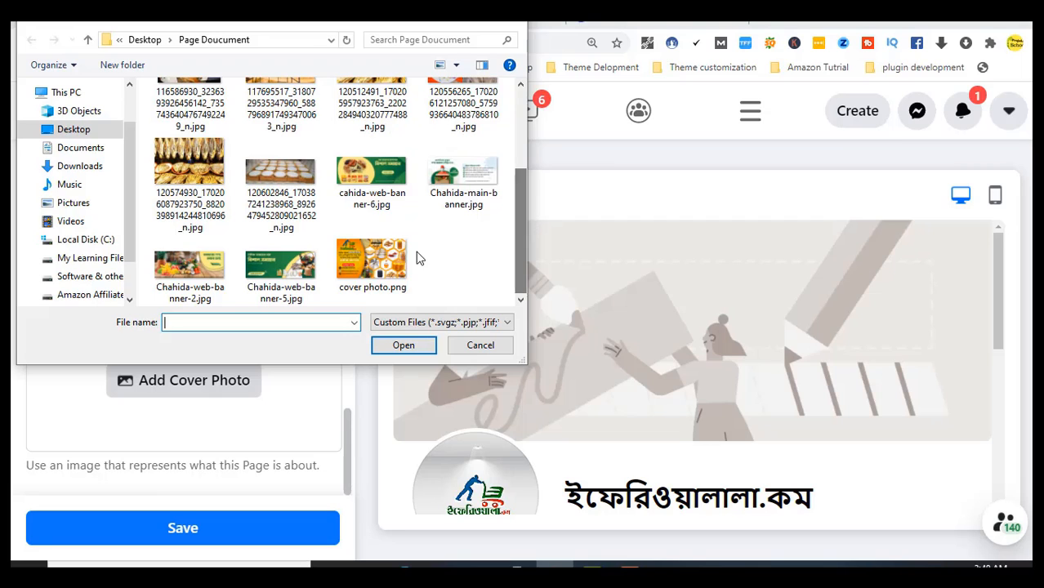
left_click(373, 263)
left_click(404, 345)
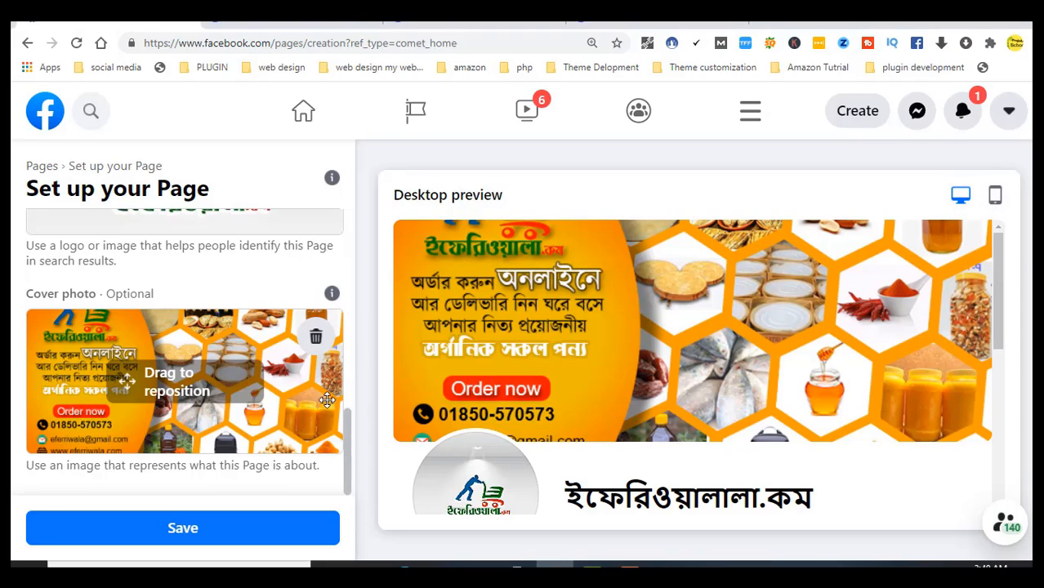
left_click(232, 539)
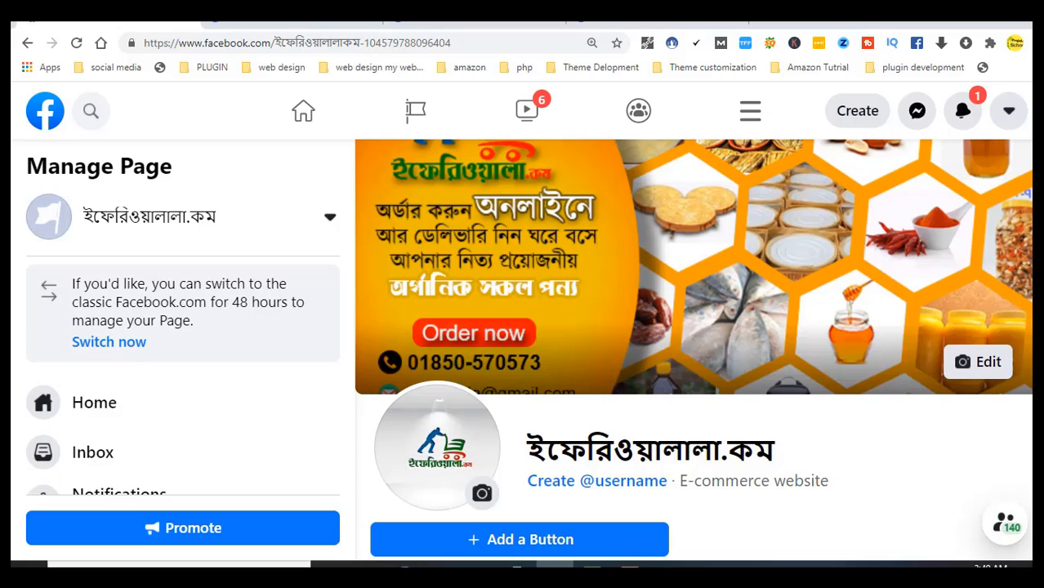
Scroll down the new page to show its intro and About details
scroll(693, 351, "down", 10)
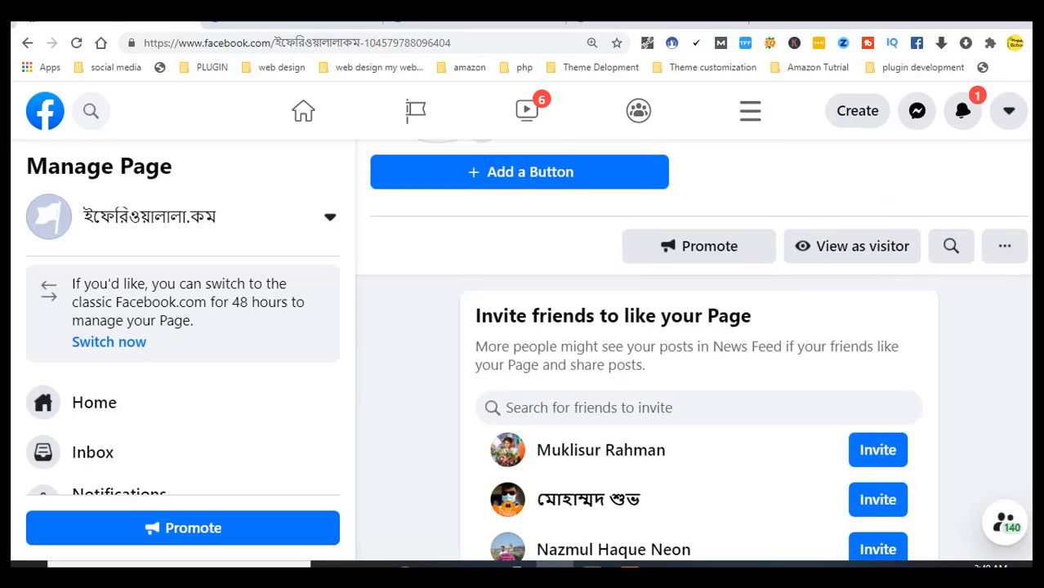
scroll(853, 311, "down", 2)
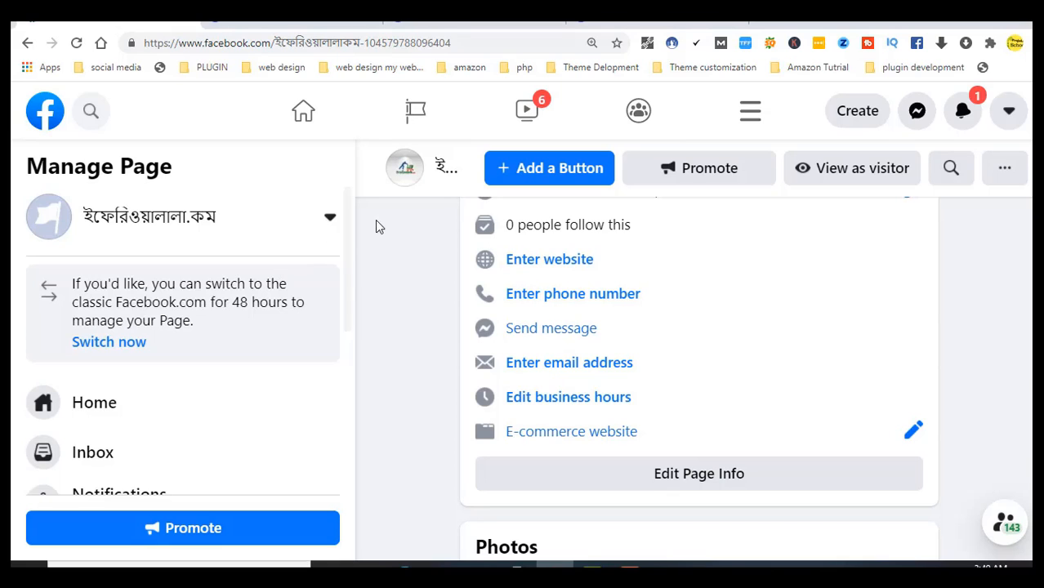
mouse_move(347, 215)
left_mouse_down()
mouse_move(345, 384)
mouse_move(350, 216)
left_mouse_up()
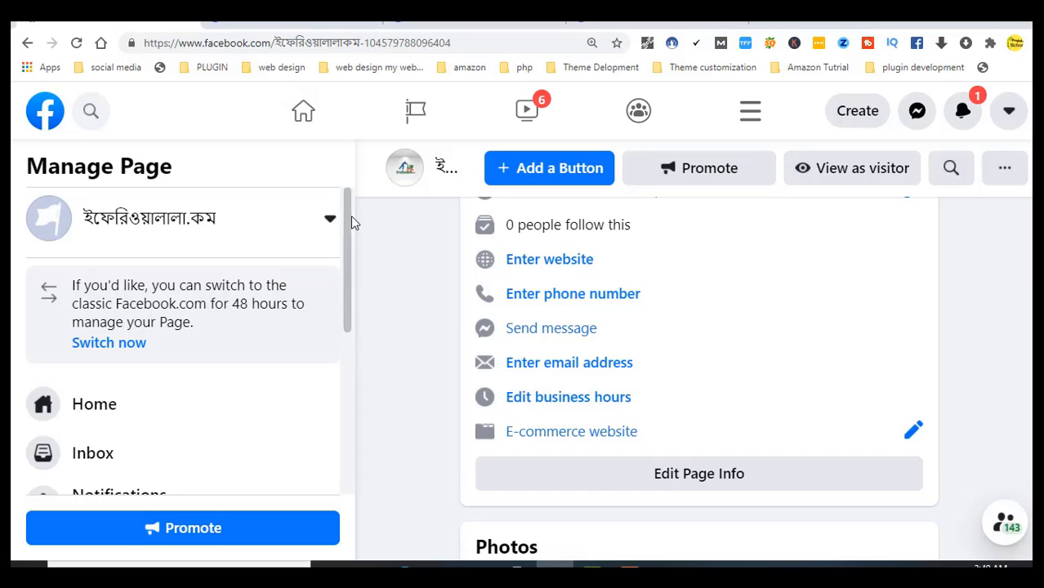
Open Edit Page Info and put the cursor in the Username field
left_click_drag(348, 207, 345, 385)
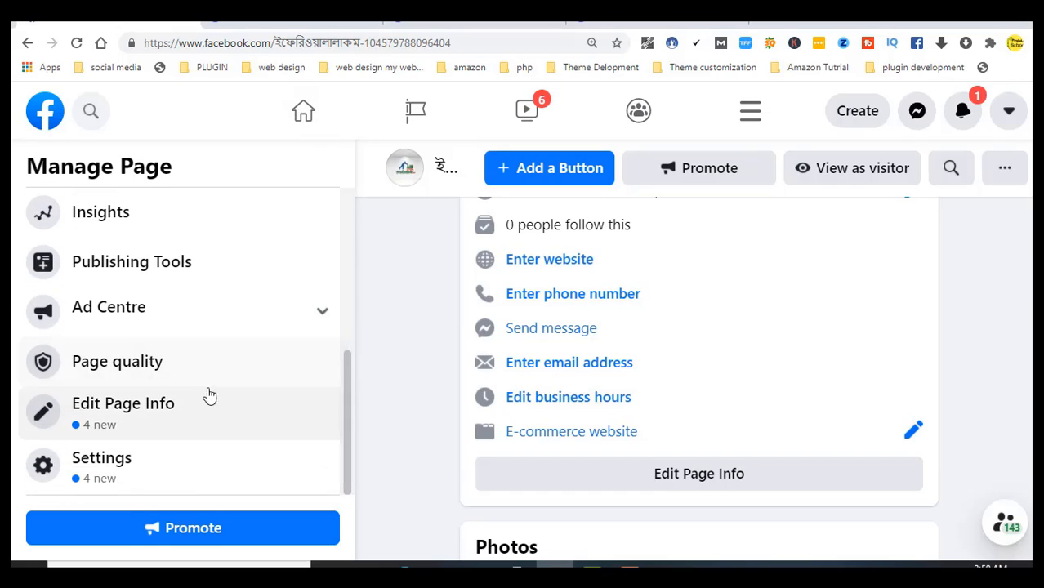
left_click(128, 418)
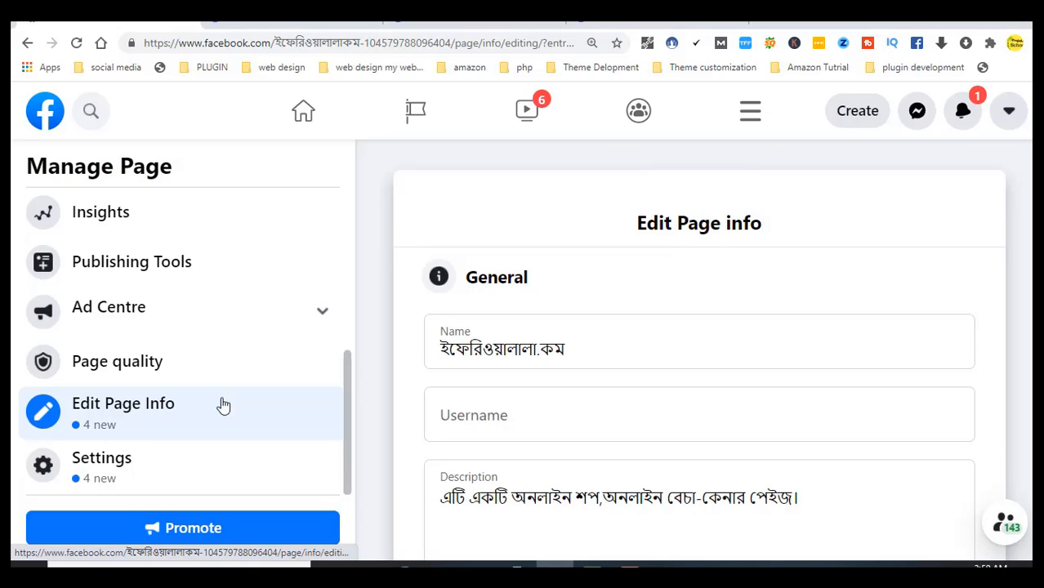
left_click(494, 324)
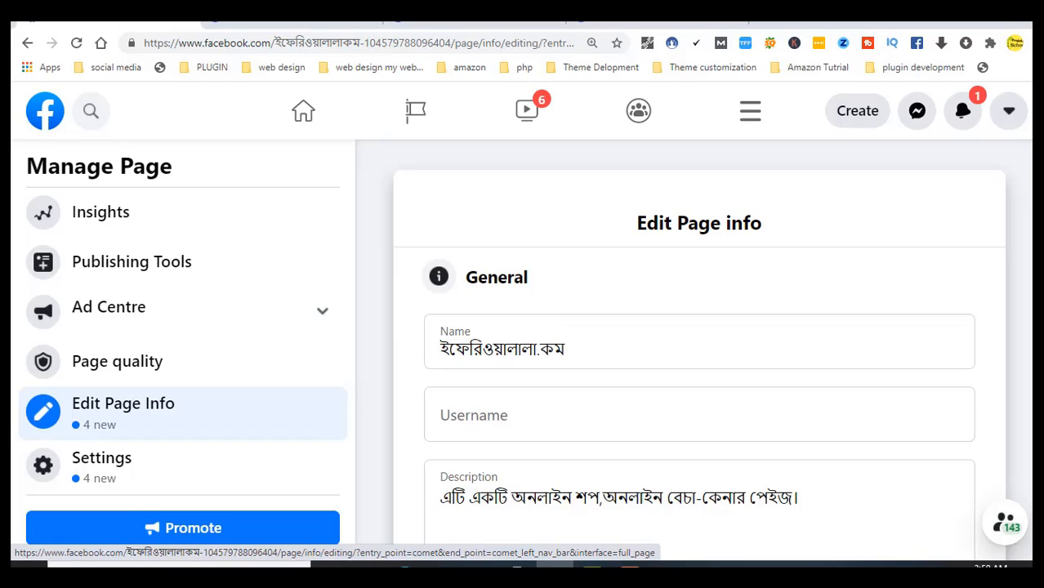
scroll(821, 262, "down", 1)
left_click(469, 354)
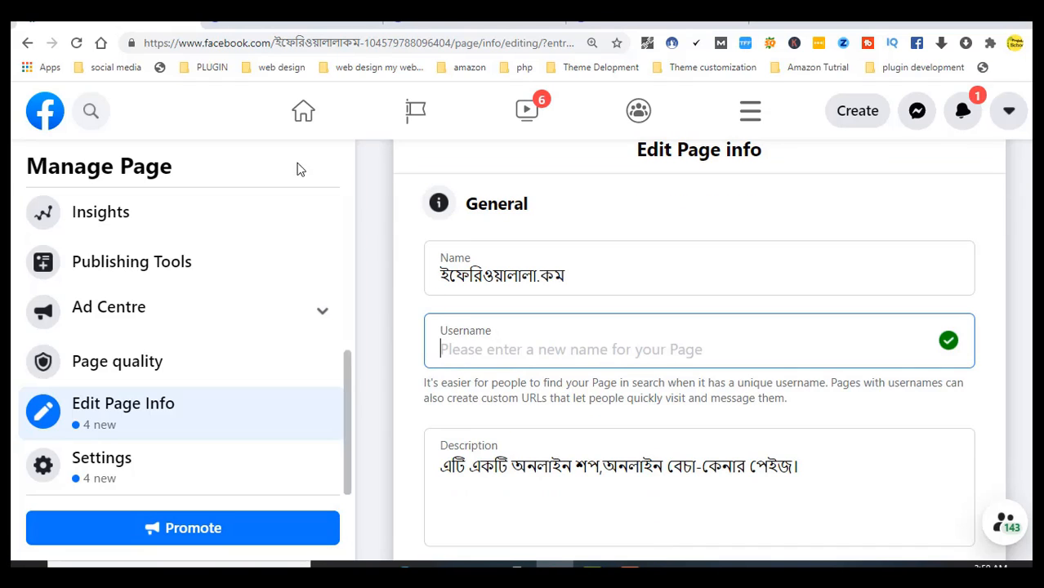
mouse_move(143, 45)
left_mouse_down()
mouse_move(248, 36)
mouse_move(647, 67)
mouse_move(191, 76)
mouse_move(145, 45)
left_mouse_up()
left_click(145, 45)
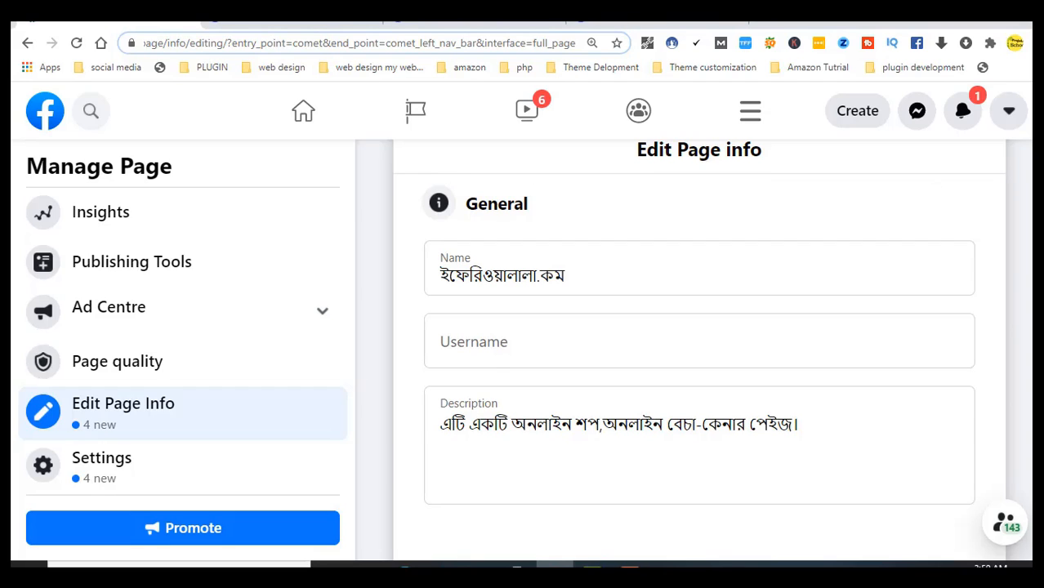
left_click(699, 342)
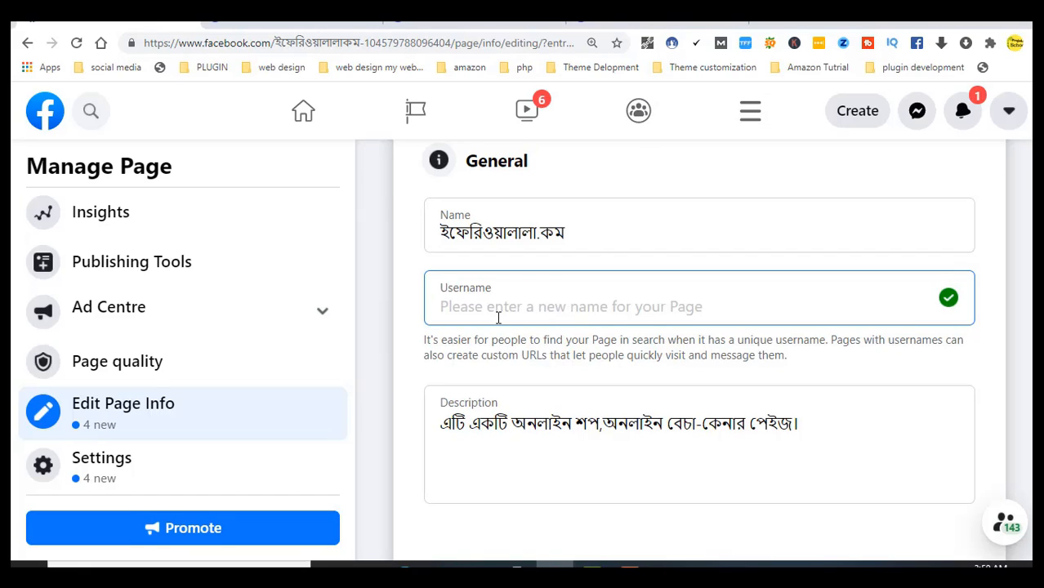
Try 'eferriwalactg' as the page username, then dismiss the 'not available' warning
type("eferr")
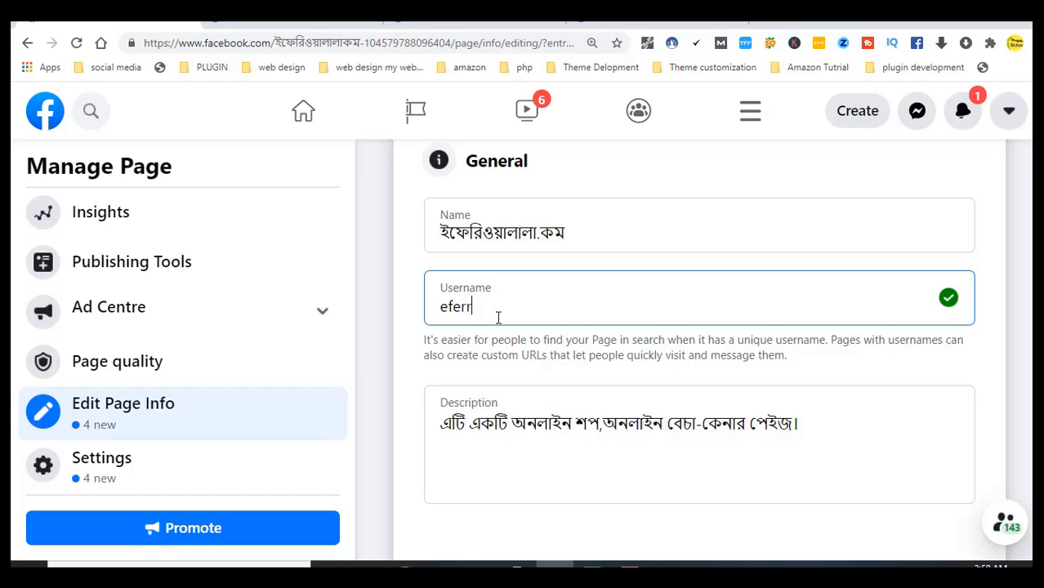
type("iwalactg")
left_click(949, 301)
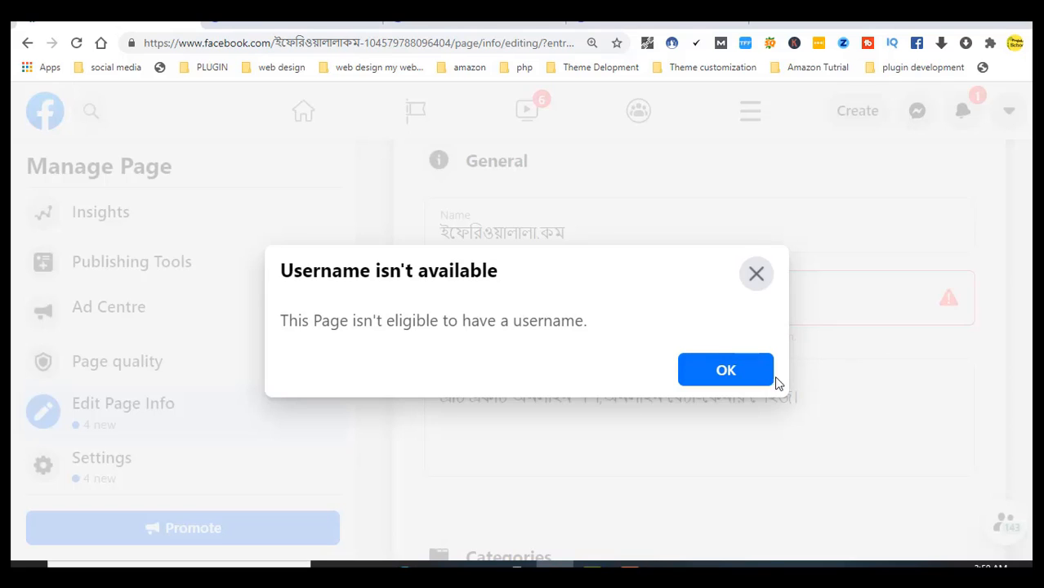
left_click(755, 278)
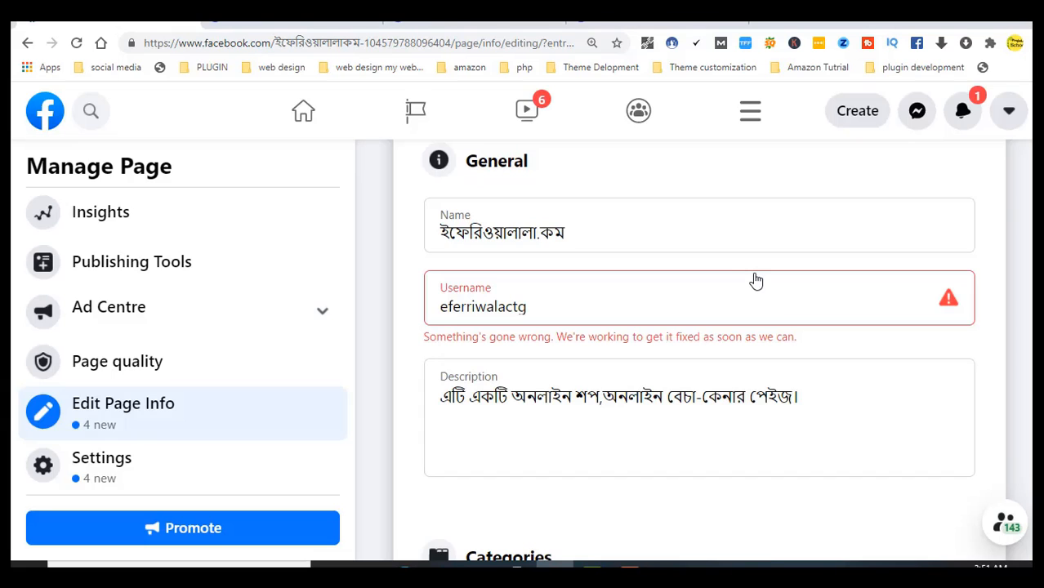
Select the entire old username and delete it, leaving the field empty
left_click(525, 306)
left_click_drag(526, 306, 450, 314)
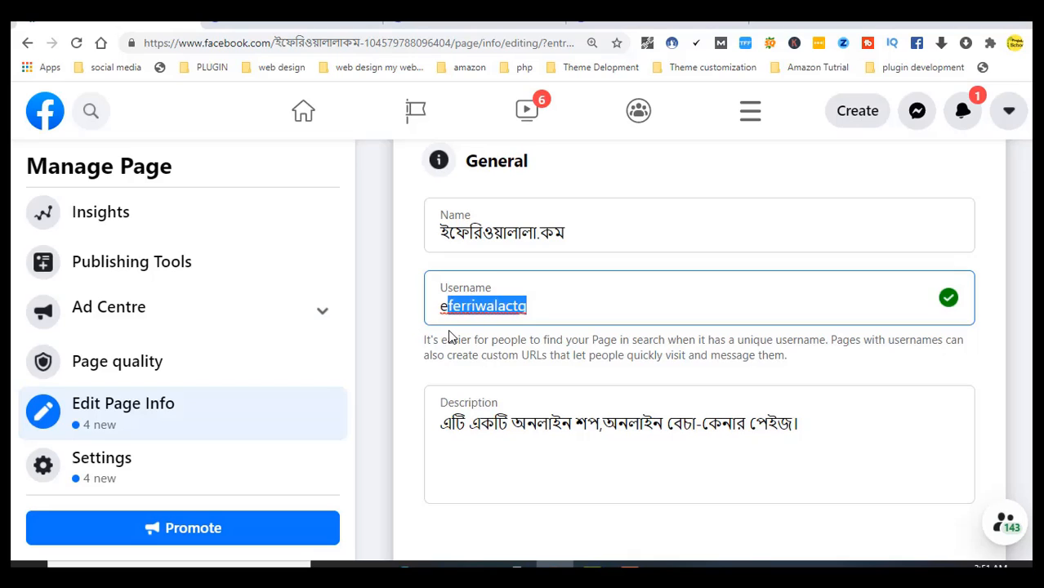
left_click(500, 315)
left_click_drag(550, 301, 415, 321)
key("BackSpace")
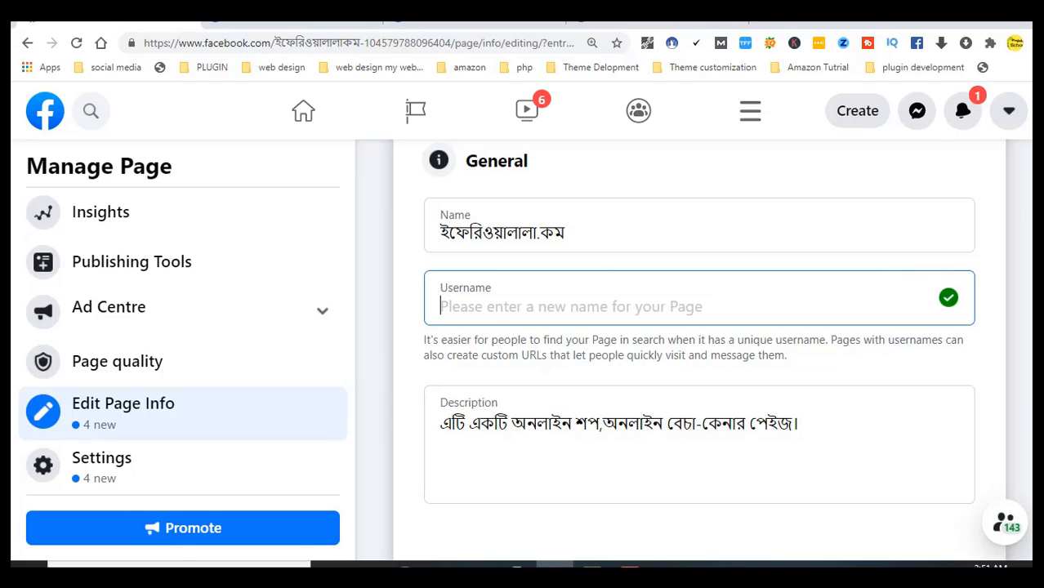
Open the page description for editing, then leave it unchanged
scroll(699, 322, "down", 1)
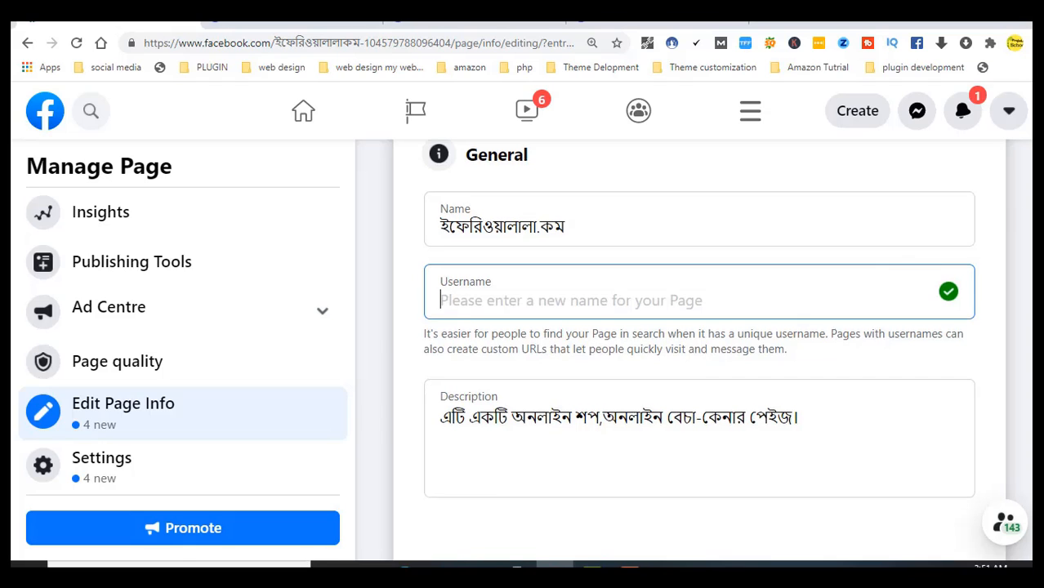
scroll(699, 323, "down", 1)
scroll(699, 323, "up", 1)
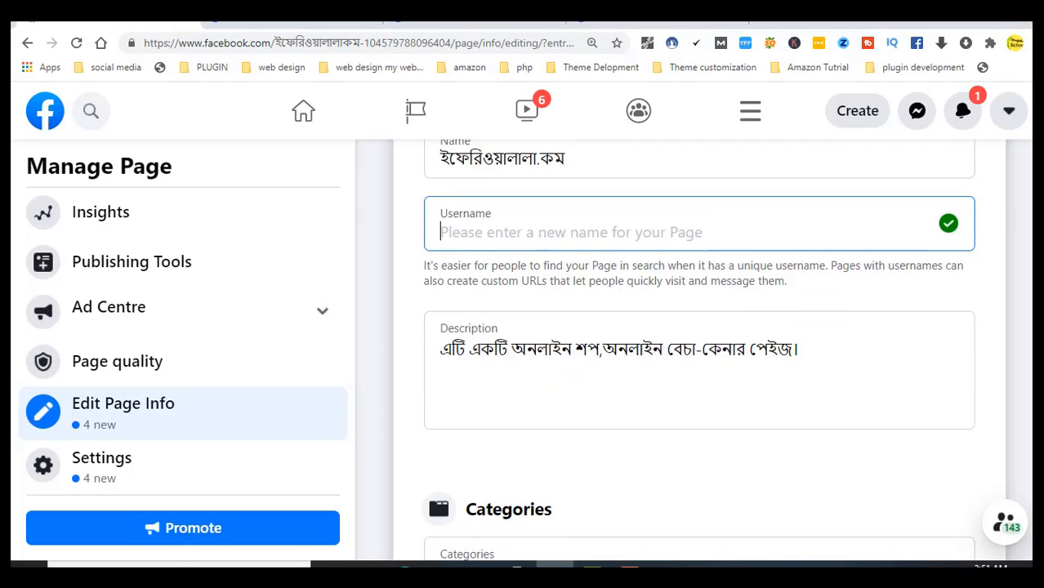
scroll(699, 323, "down", 2)
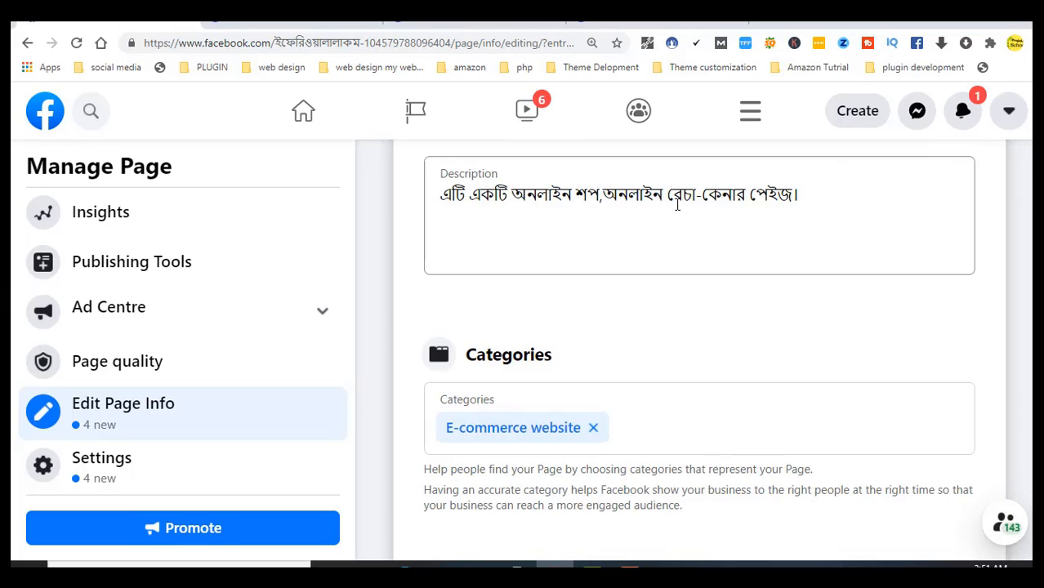
left_click(828, 201)
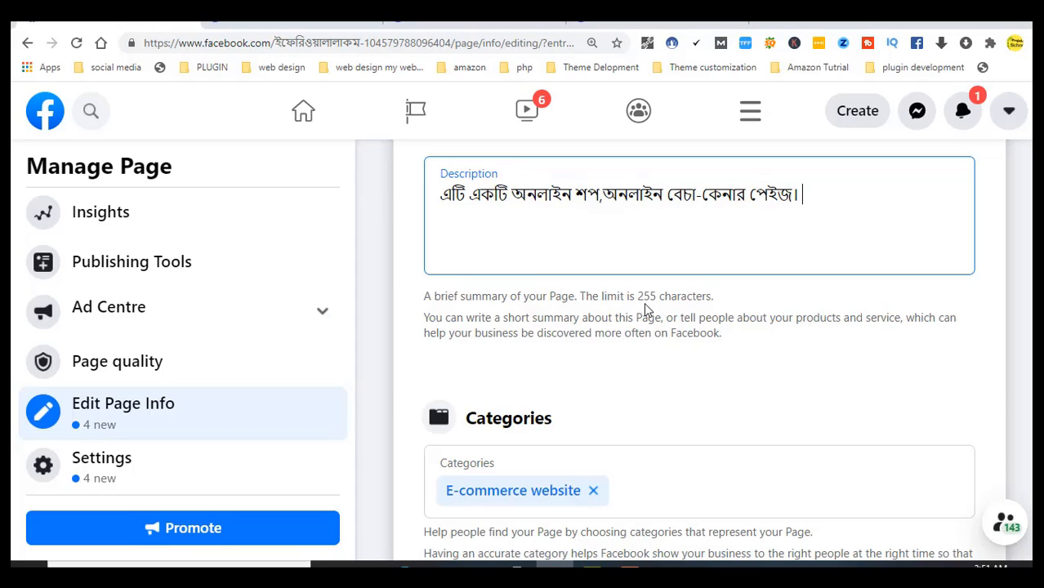
left_click(717, 296)
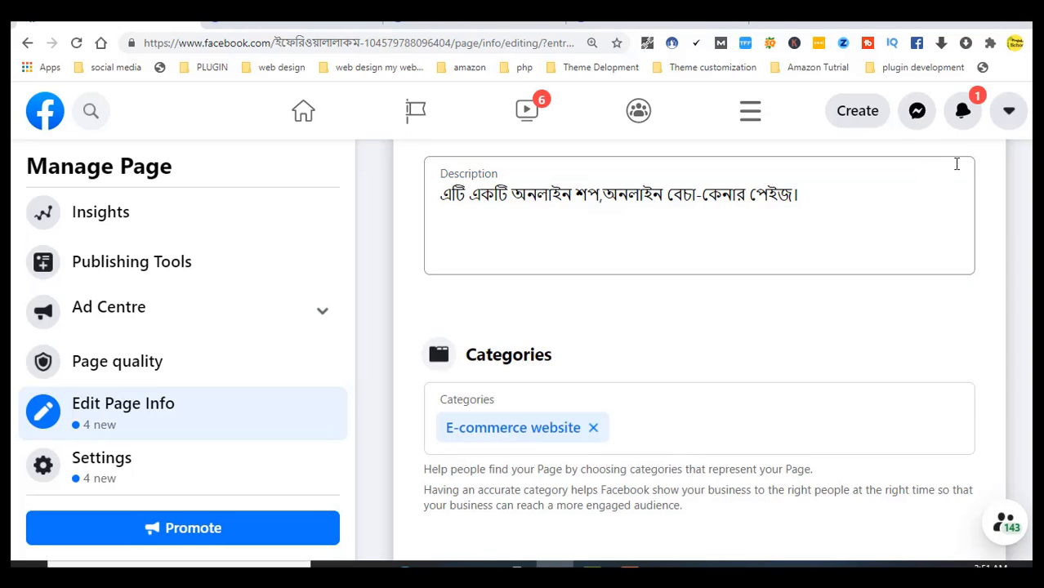
Search 'sh' in Categories and add Shopping centre as a second category
scroll(699, 351, "down", 1)
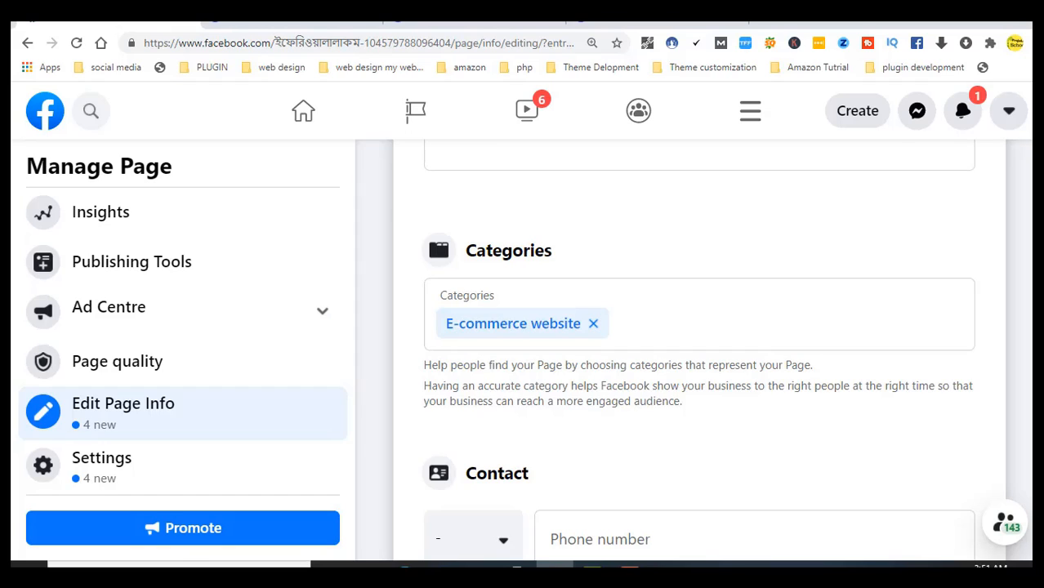
left_click(634, 336)
type("r")
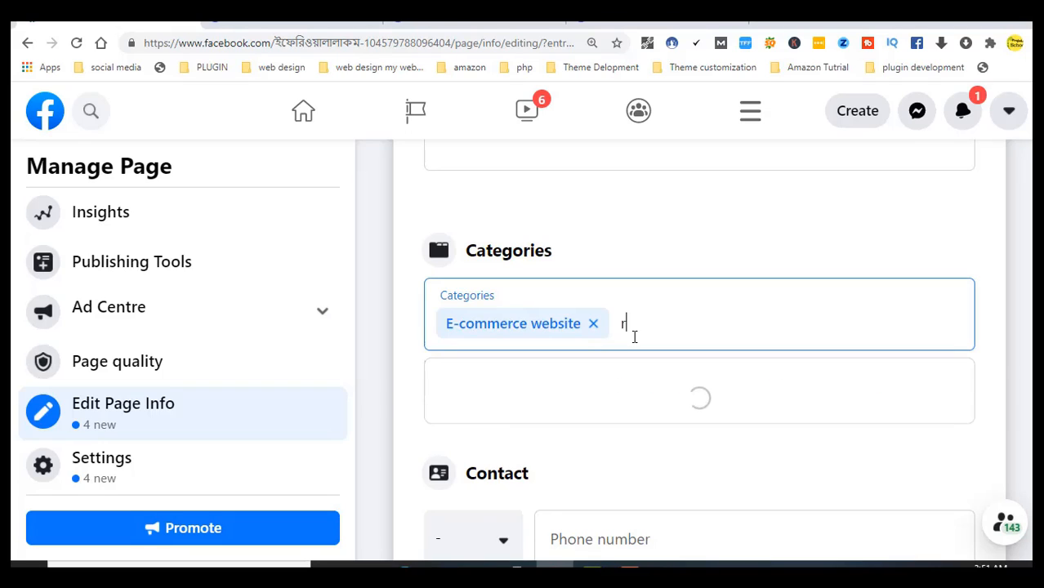
type("e")
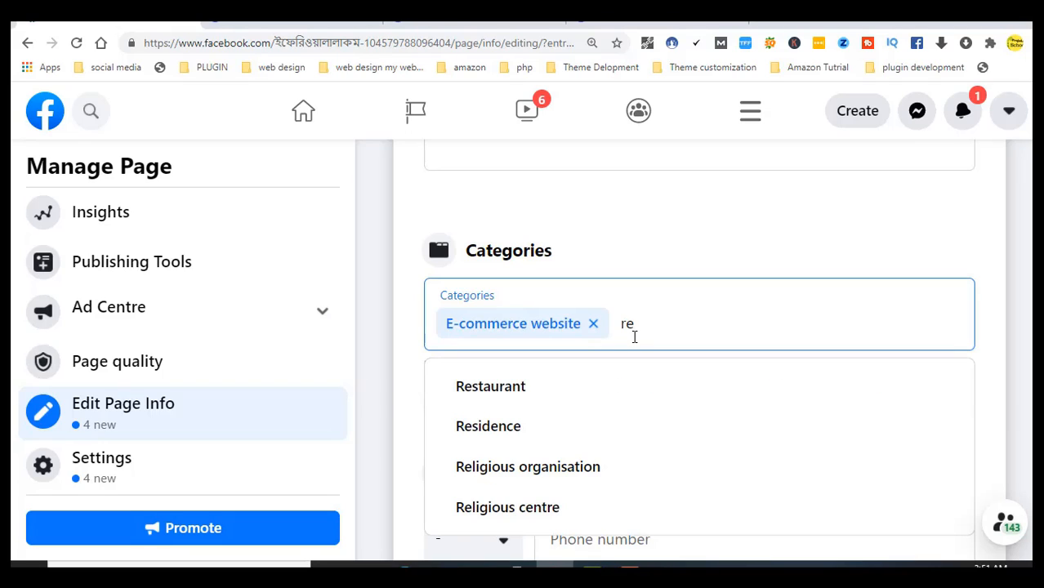
type("tai")
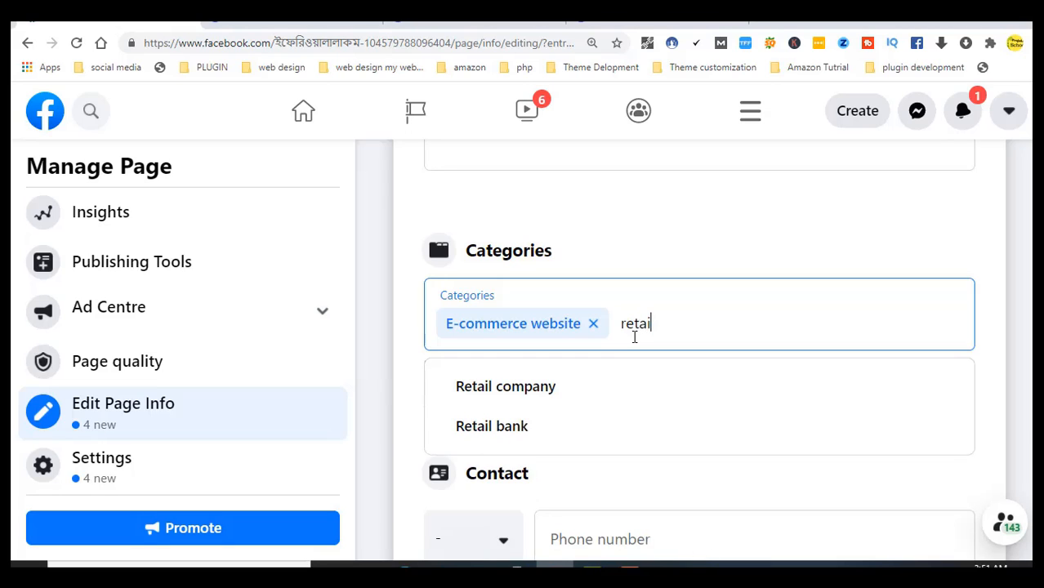
key("BackSpace")
key("BackSpace")
key("BackSpace")
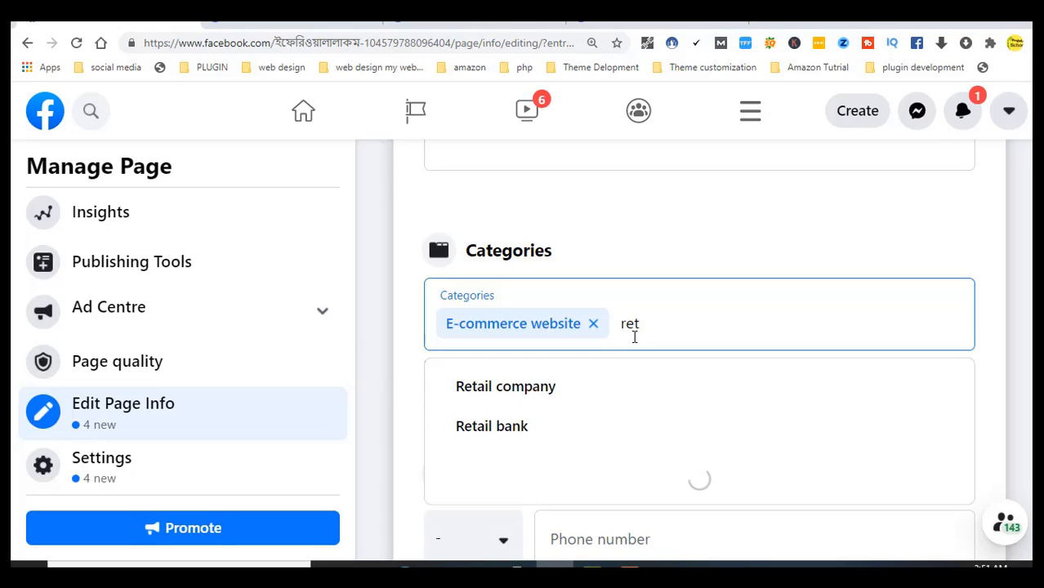
key("BackSpace")
key("BackSpace")
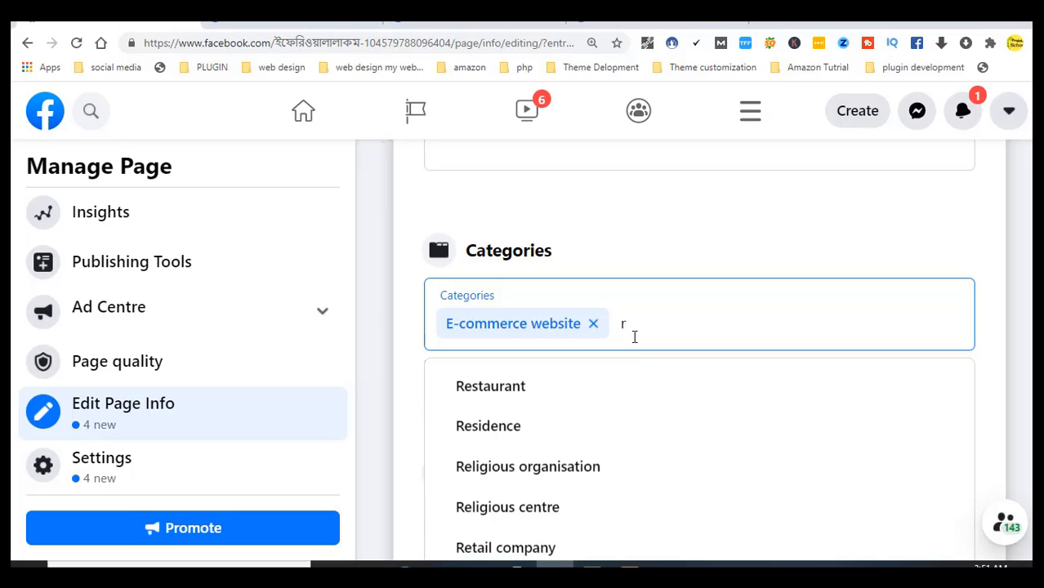
type("sh")
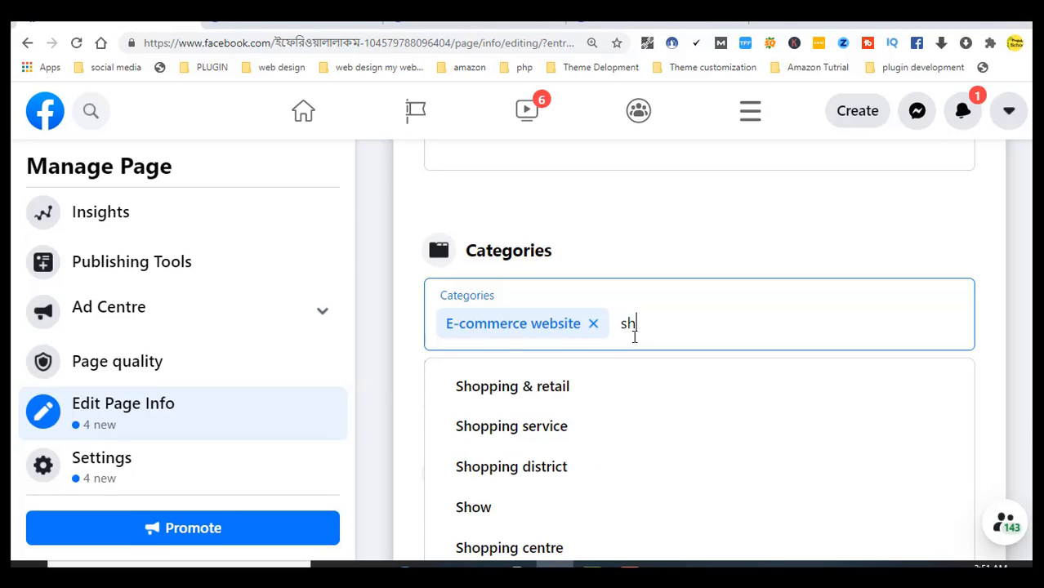
left_click(539, 549)
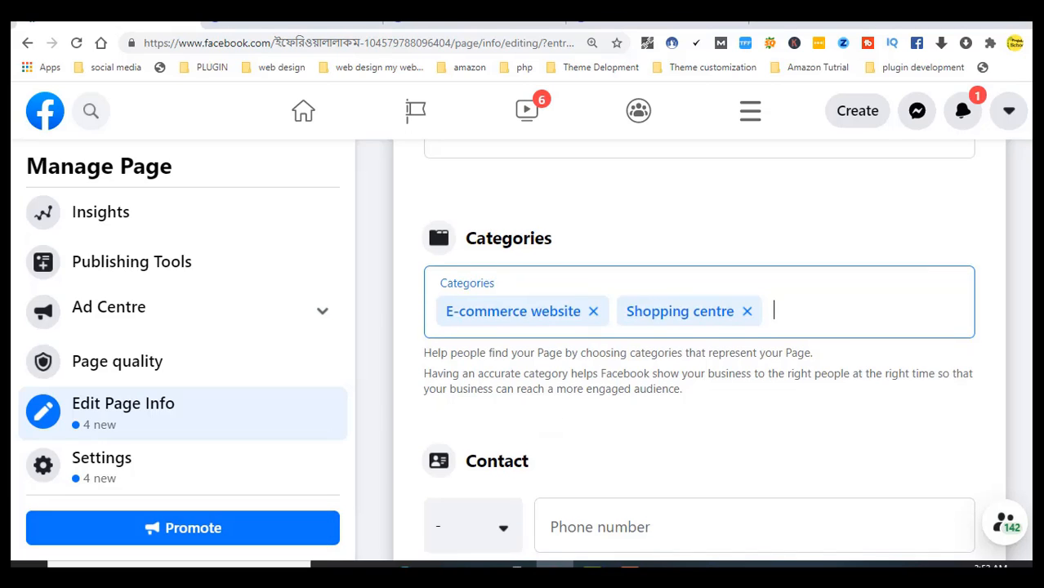
Set the contact phone country code to Bangladesh (BD+880) by searching 'ba'
scroll(699, 352, "down", 3)
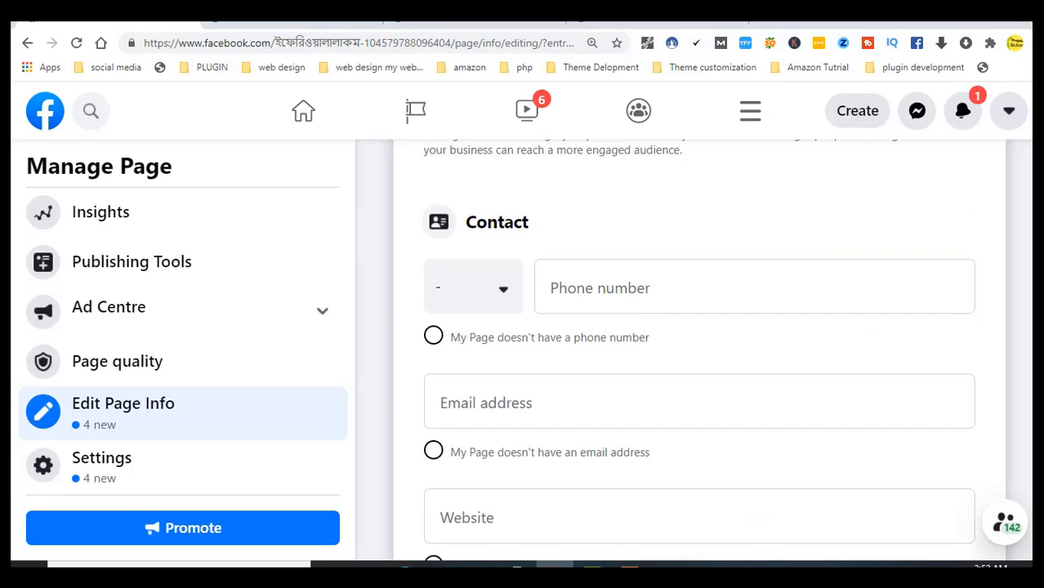
left_click(573, 298)
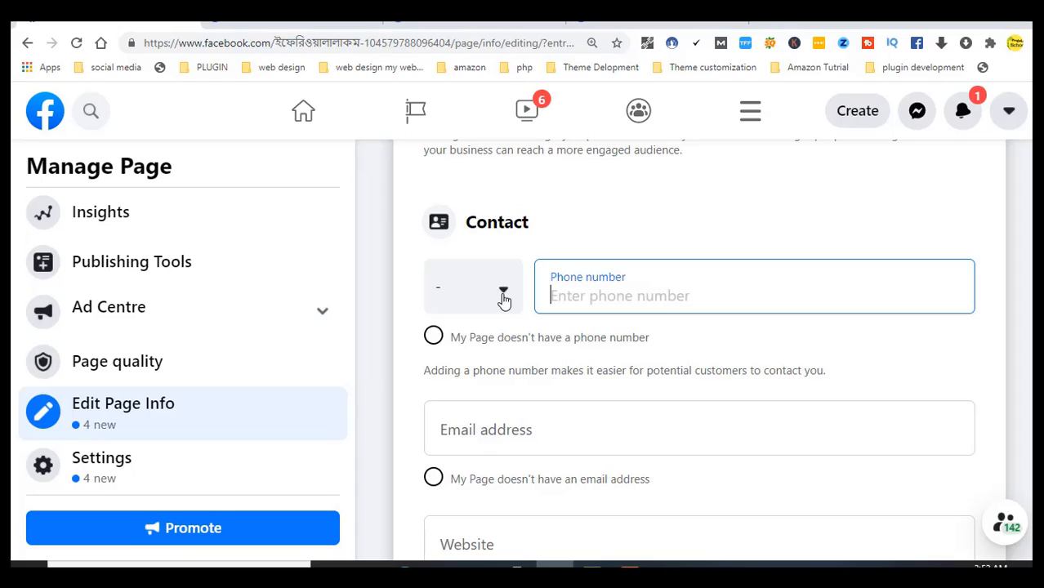
left_click(504, 301)
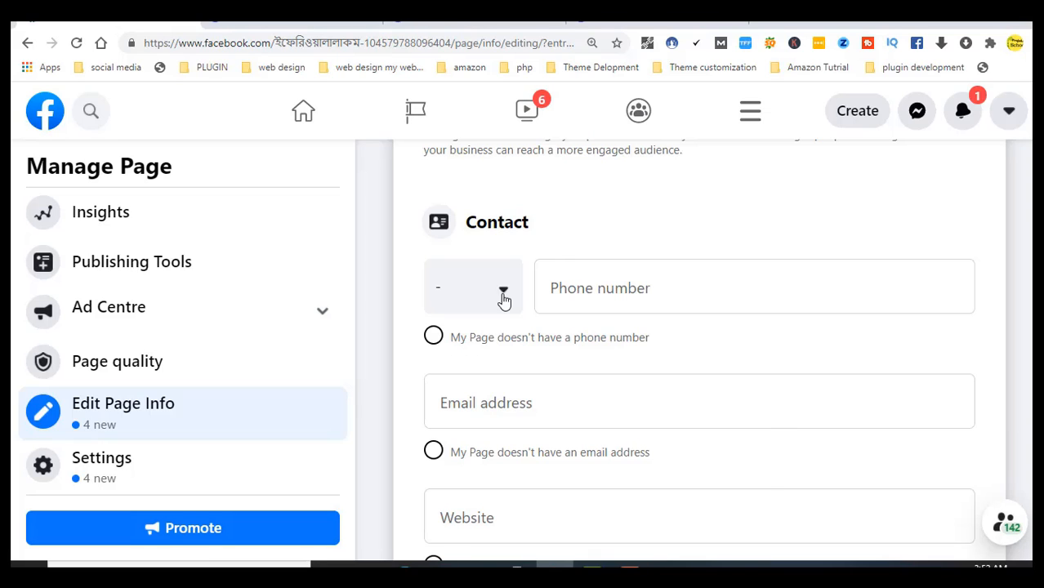
left_click(504, 302)
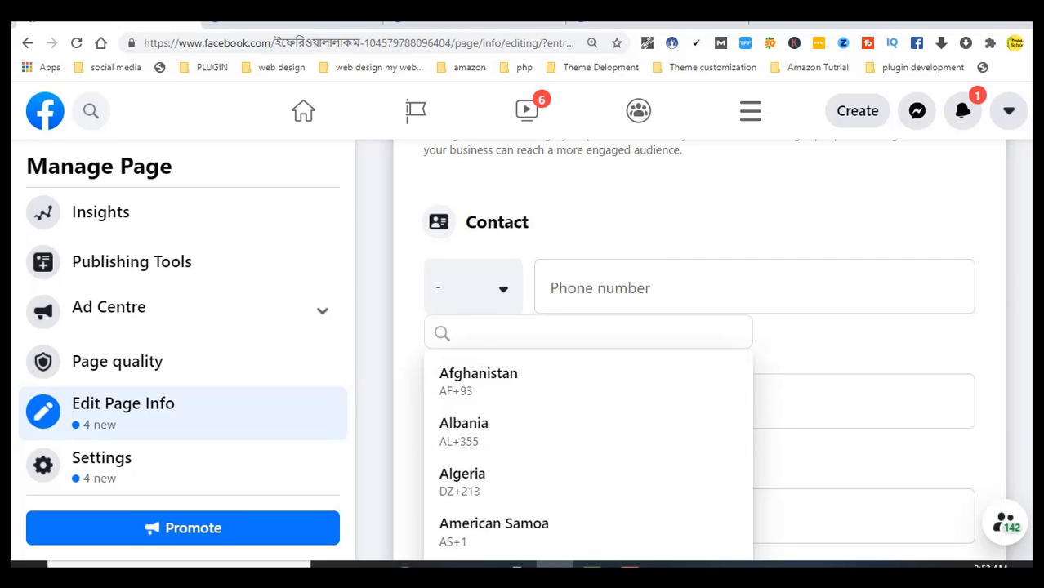
scroll(970, 248, "down", 4)
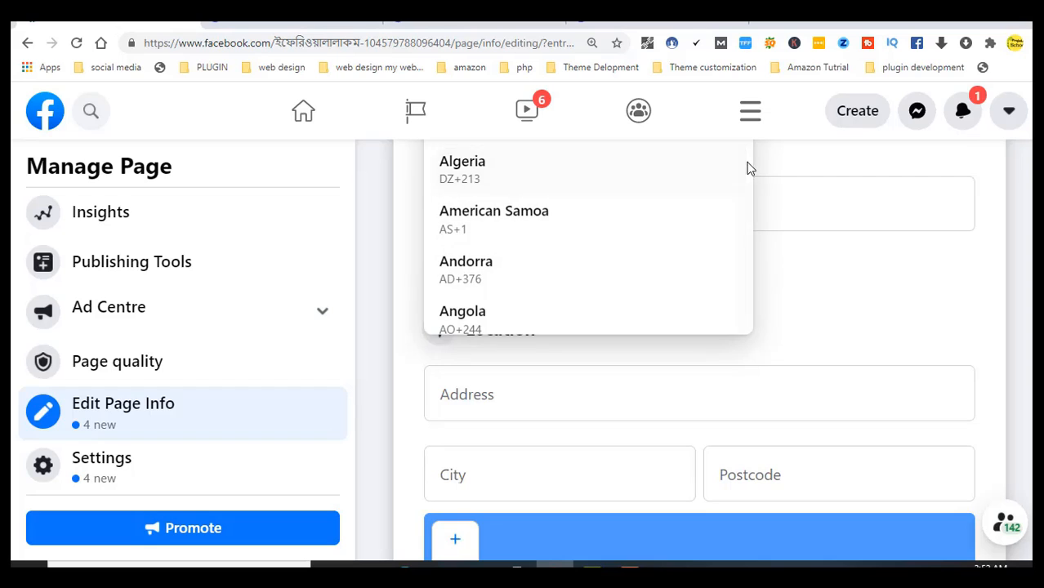
scroll(602, 259, "down", 1)
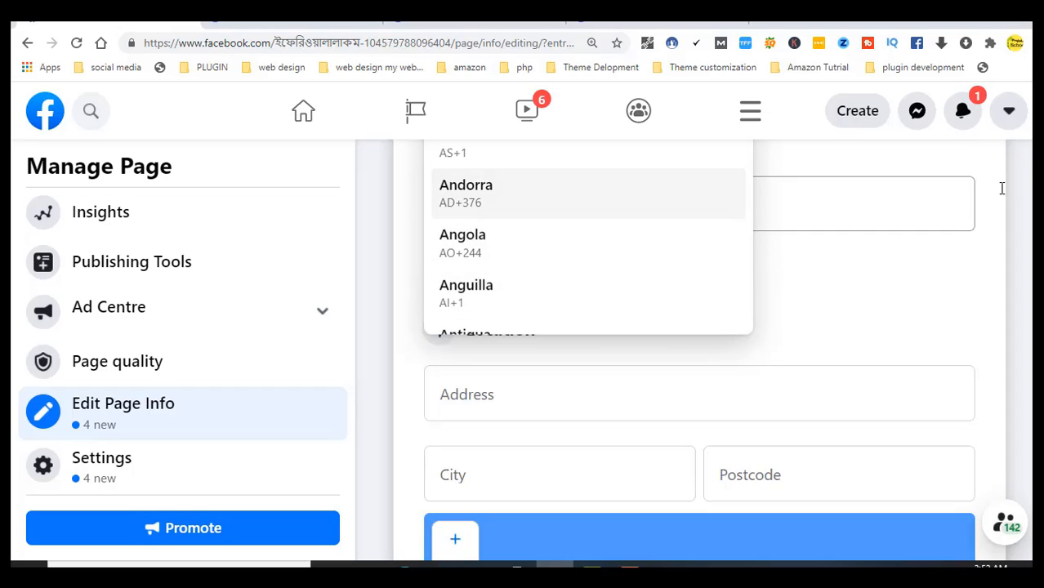
scroll(702, 327, "up", 2)
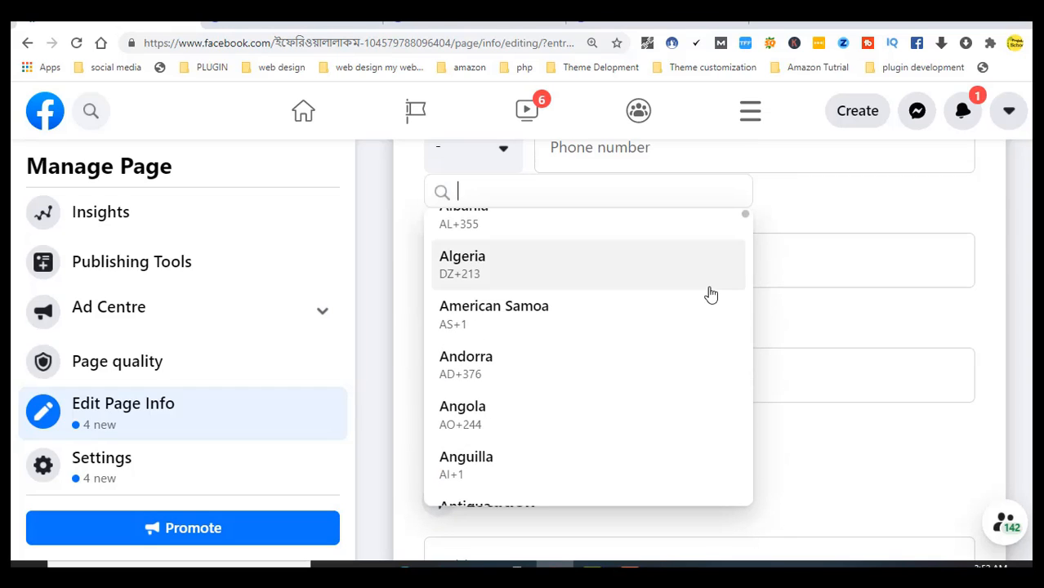
type("ba")
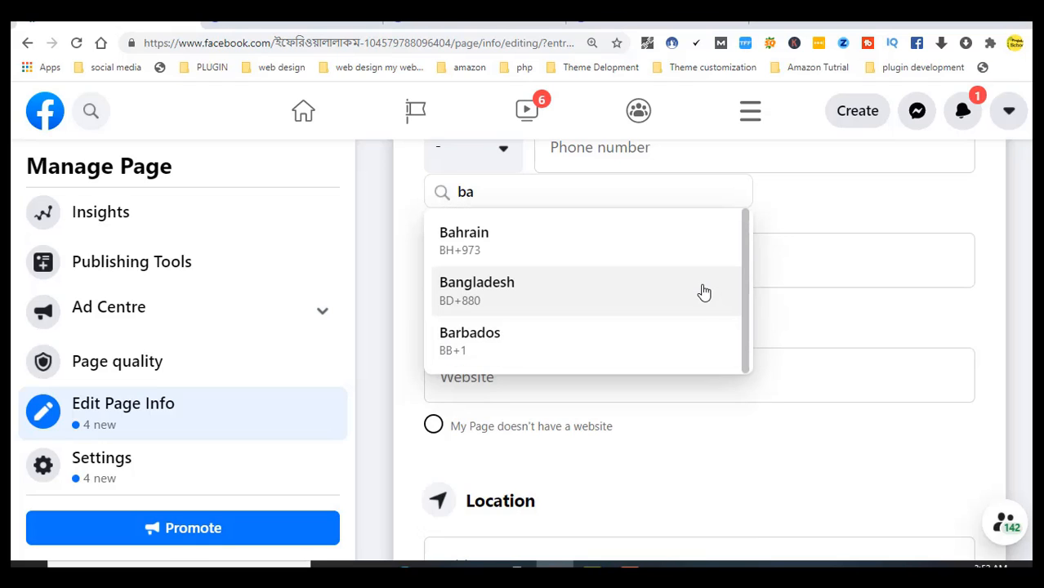
left_click(567, 303)
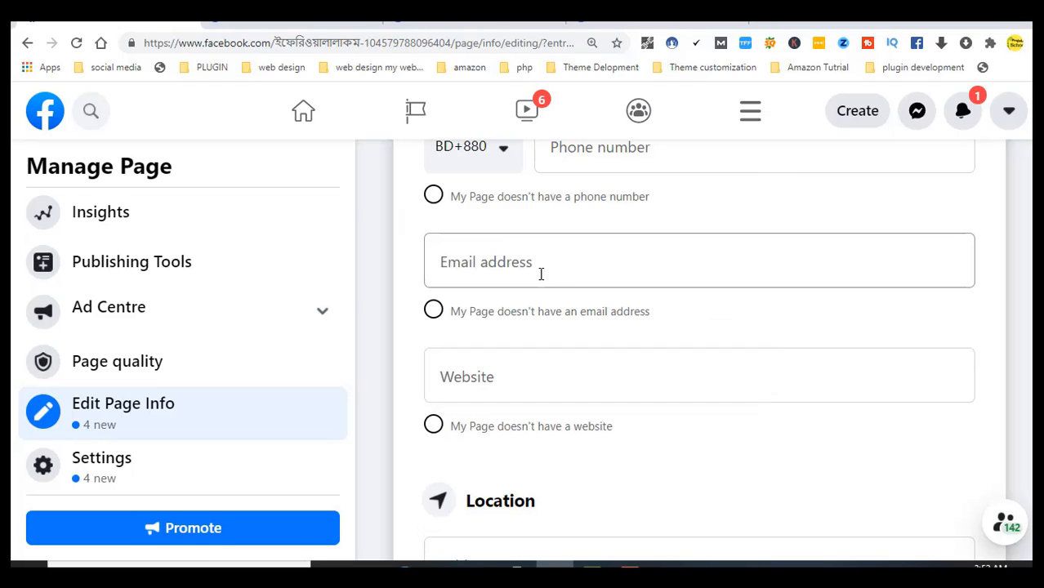
Type the page's phone number into the Phone number field
left_click(626, 158)
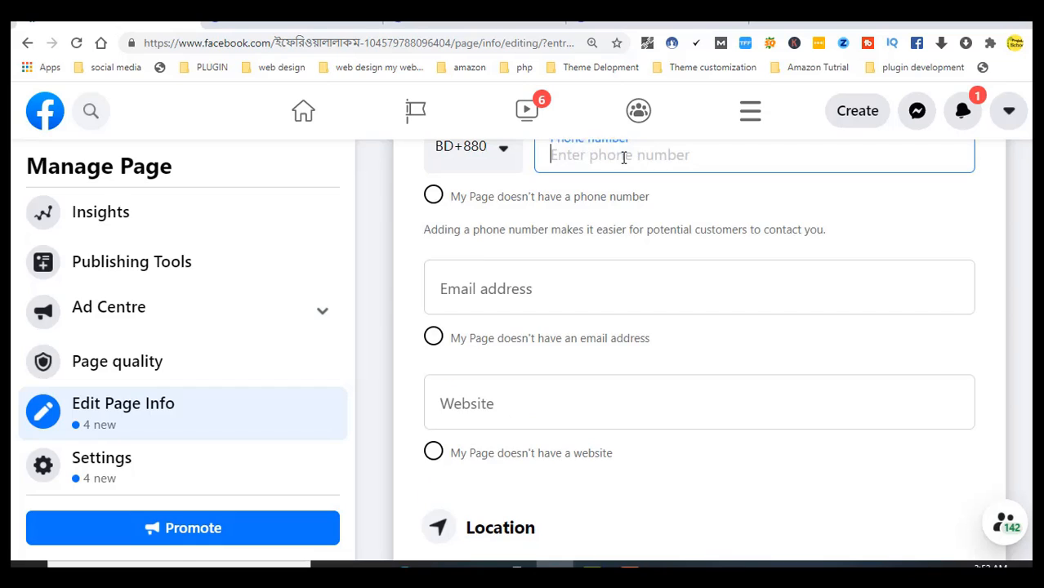
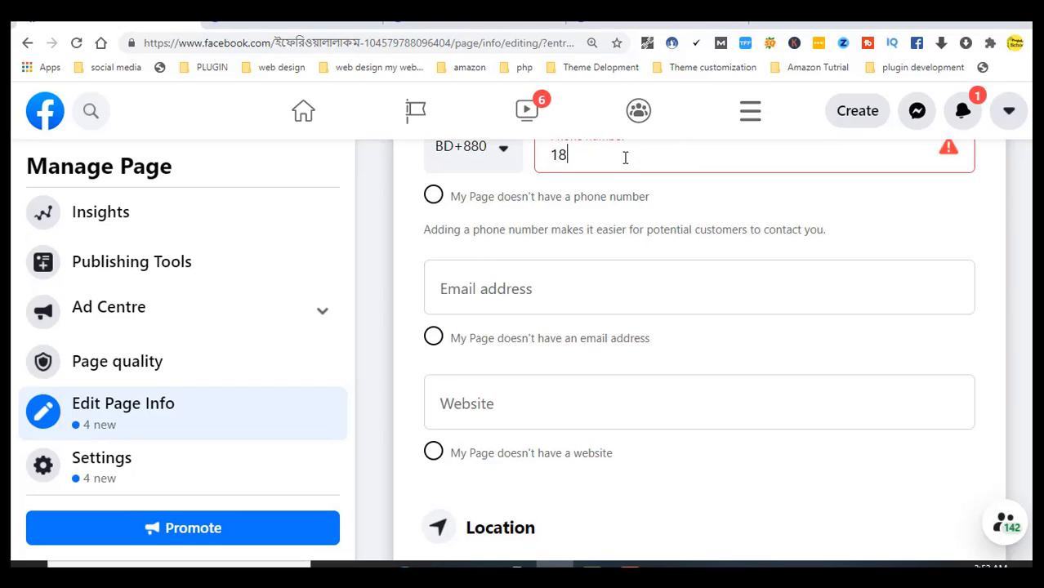
scroll(699, 350, "up", 2)
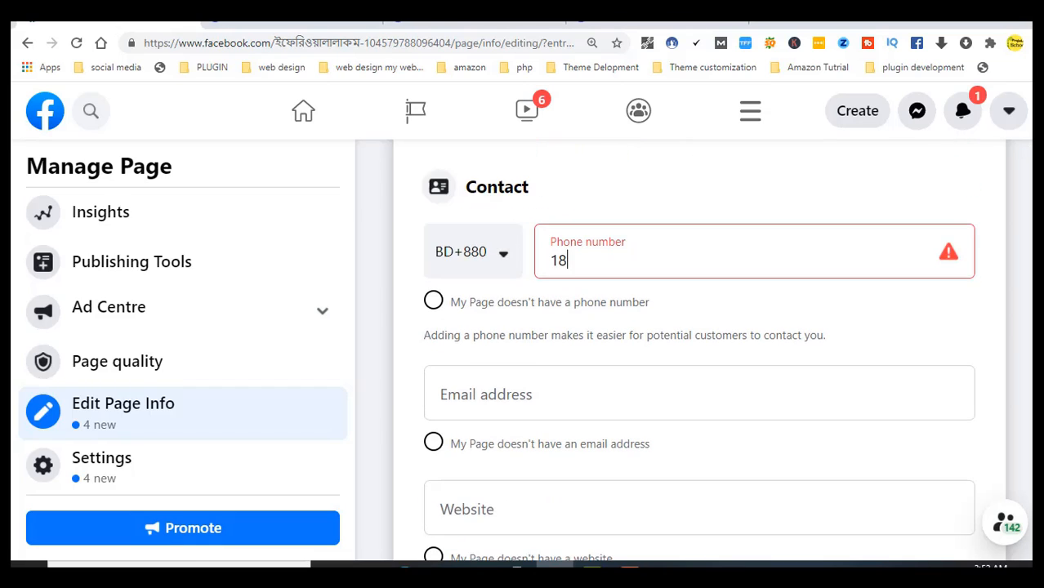
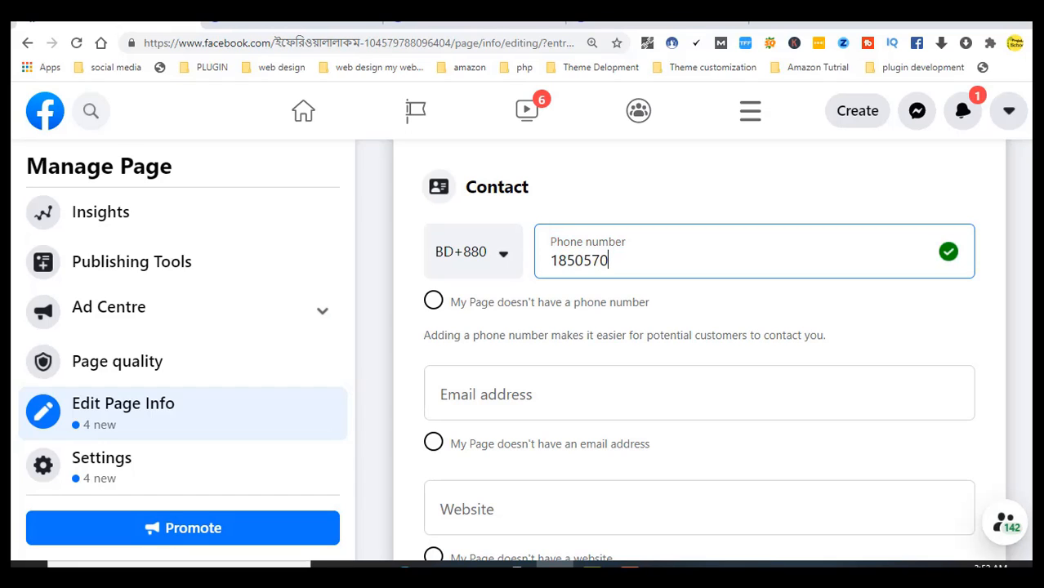
Confirm the phone number, then enter the Page's Gmail contact e-mail address and save it
left_click(949, 252)
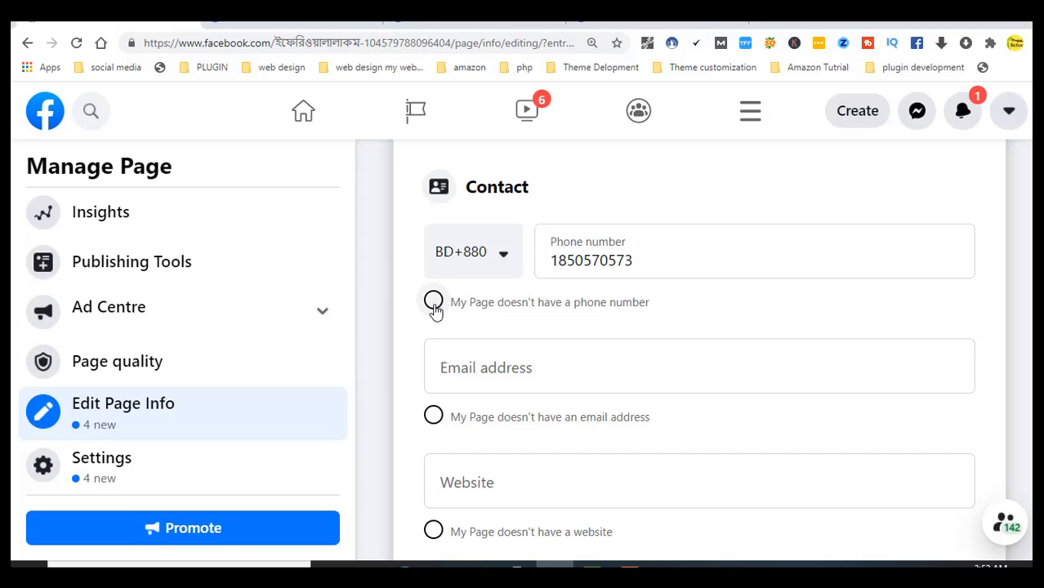
left_click(465, 369)
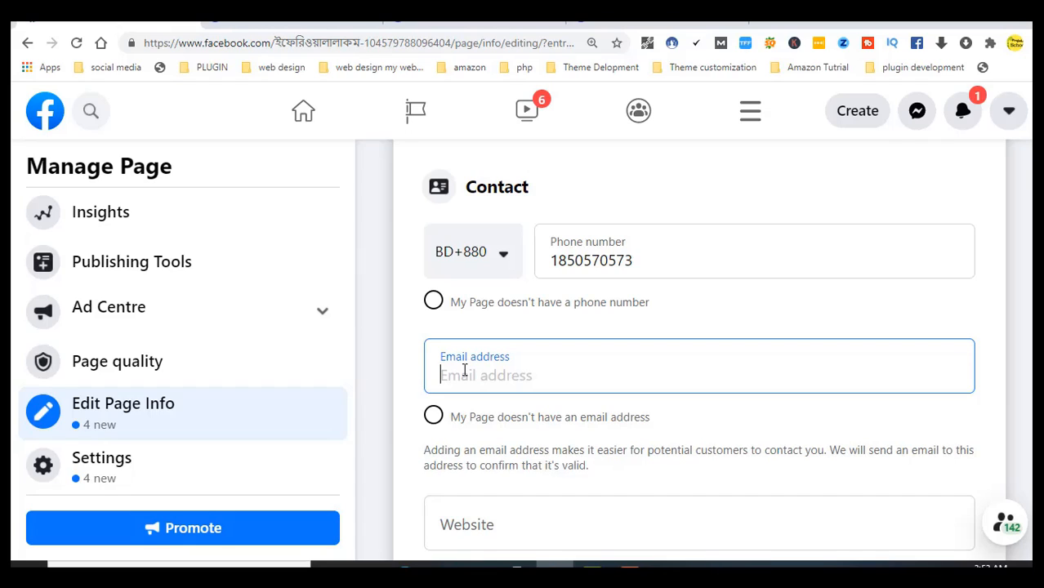
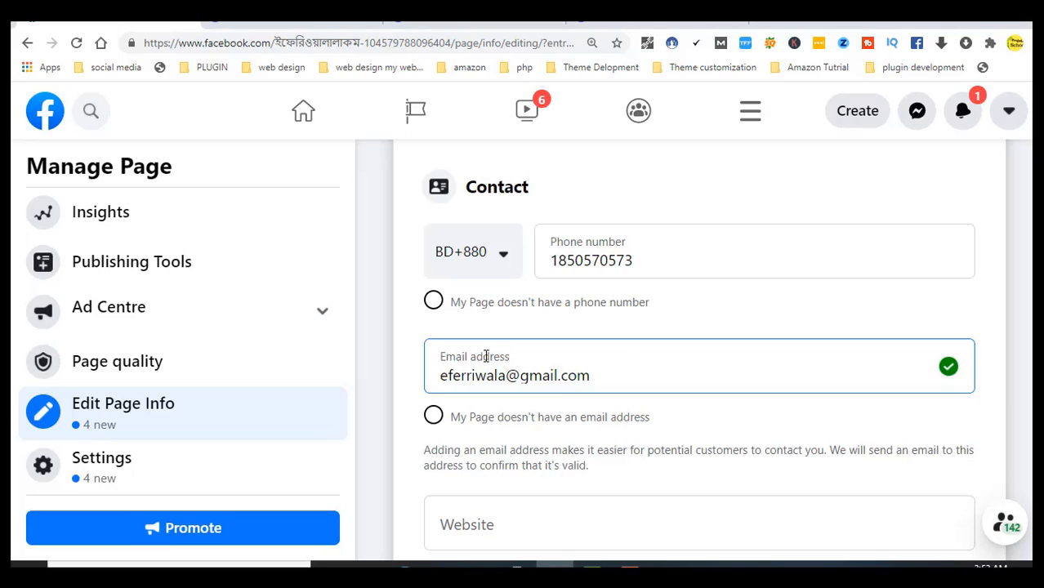
left_click(953, 369)
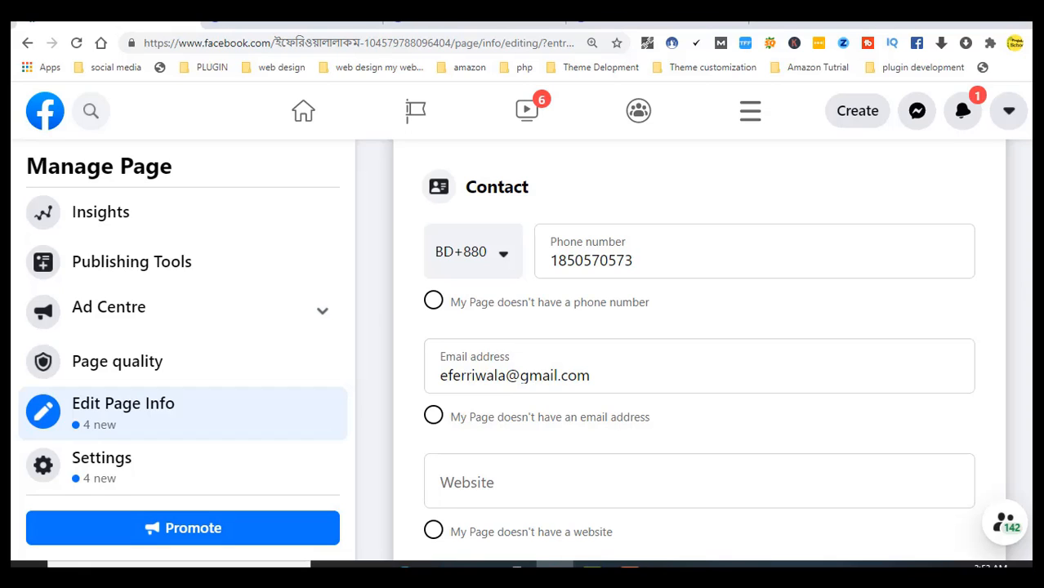
scroll(700, 352, "down", 2)
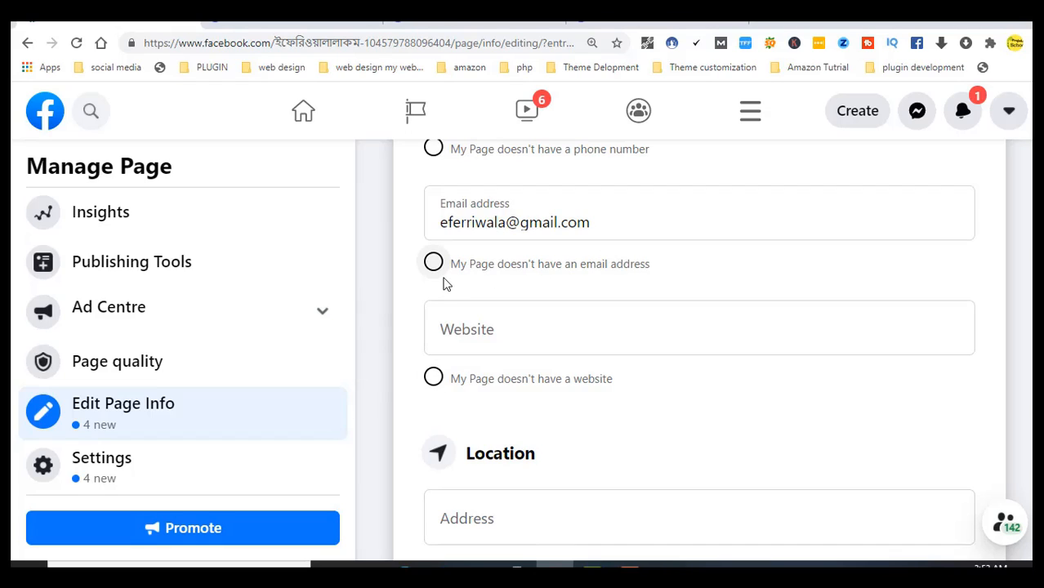
left_click(514, 330)
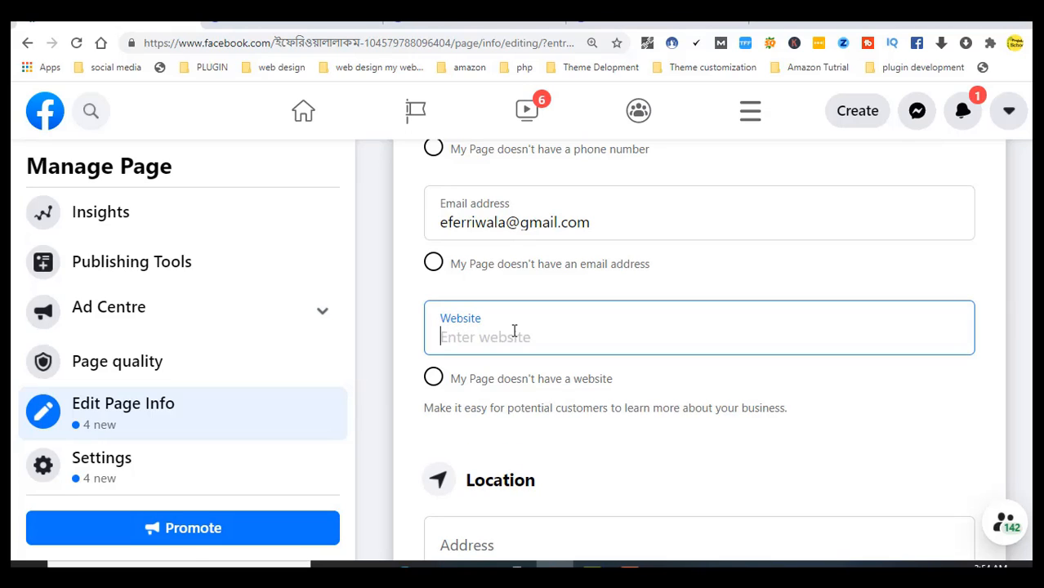
type("www")
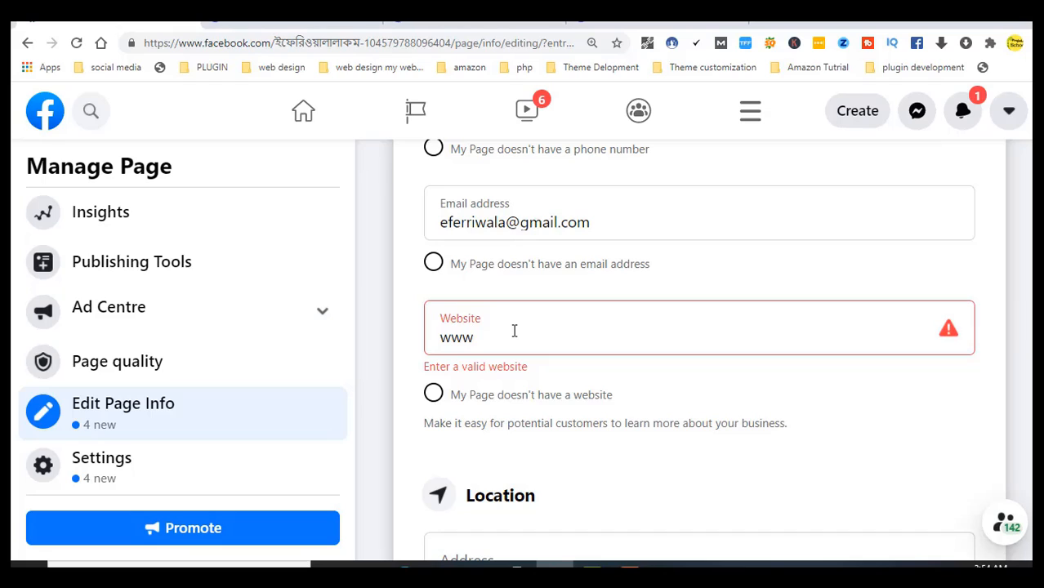
type(".eferr")
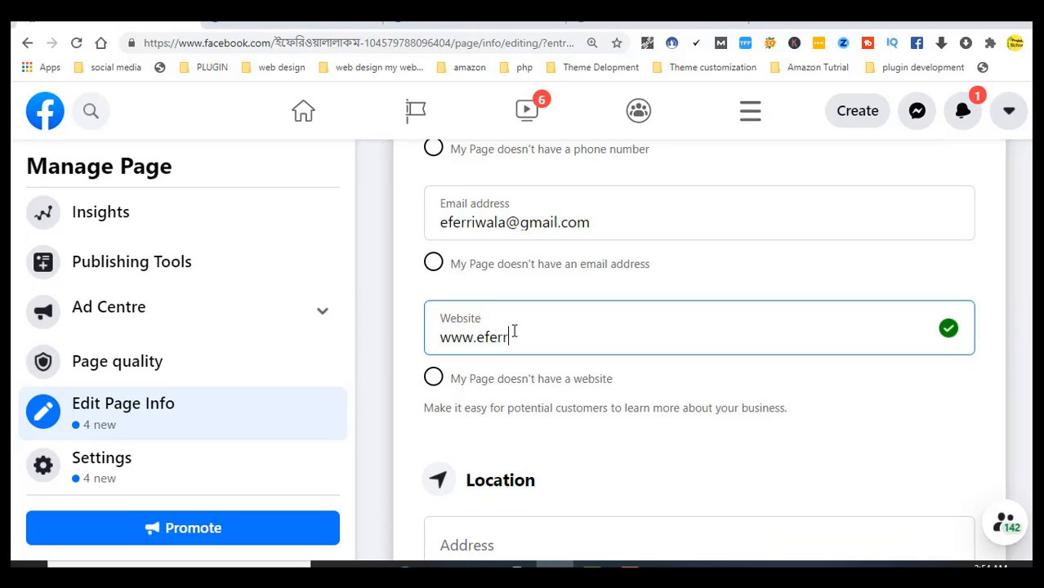
type("iwala.com")
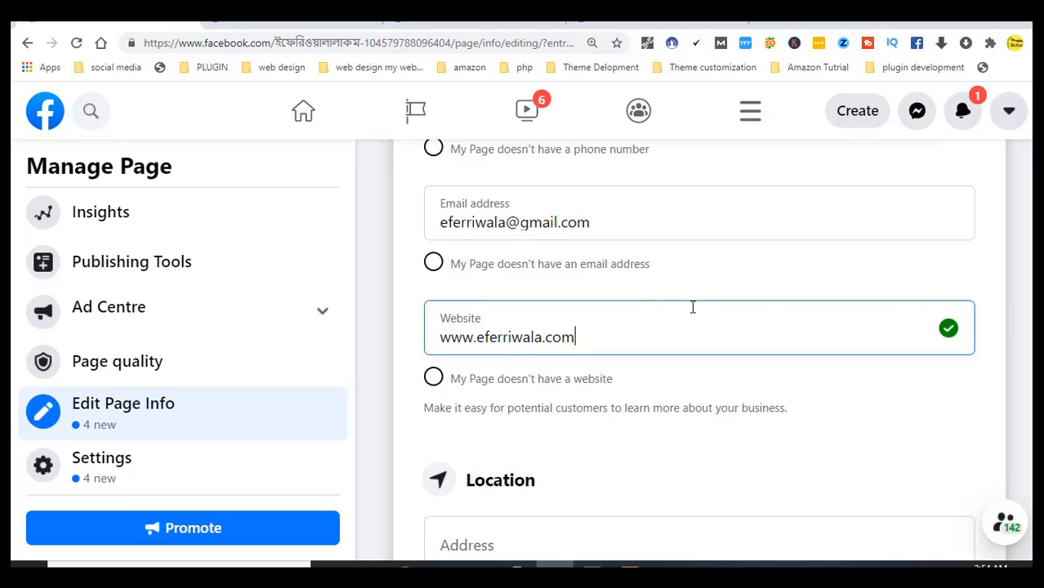
left_click(956, 329)
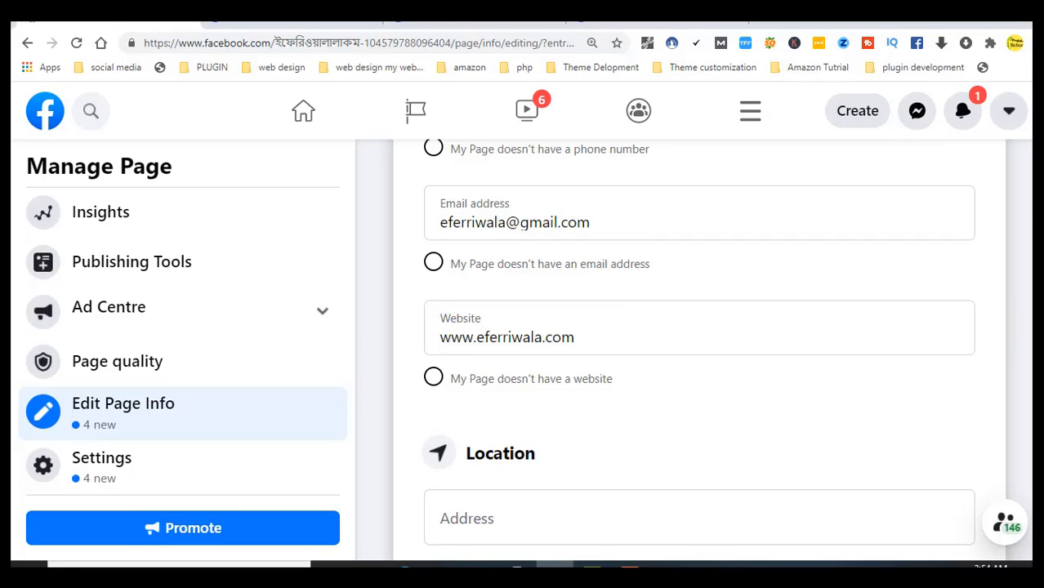
Enter Chittagong as the location address and choose Chittagong, Chittagong Division, Bangladesh as city
scroll(564, 281, "down", 3)
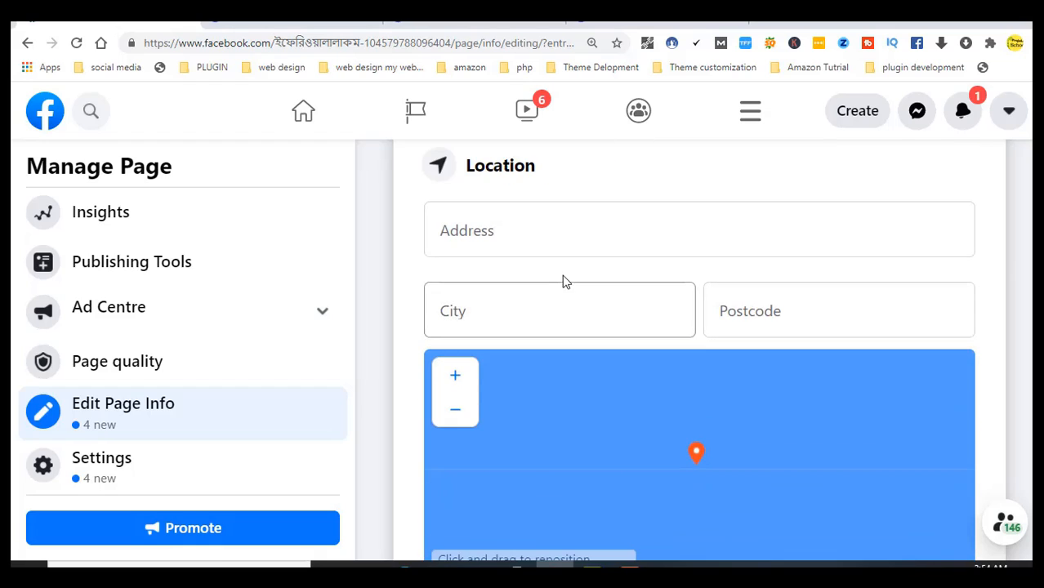
left_click(526, 241)
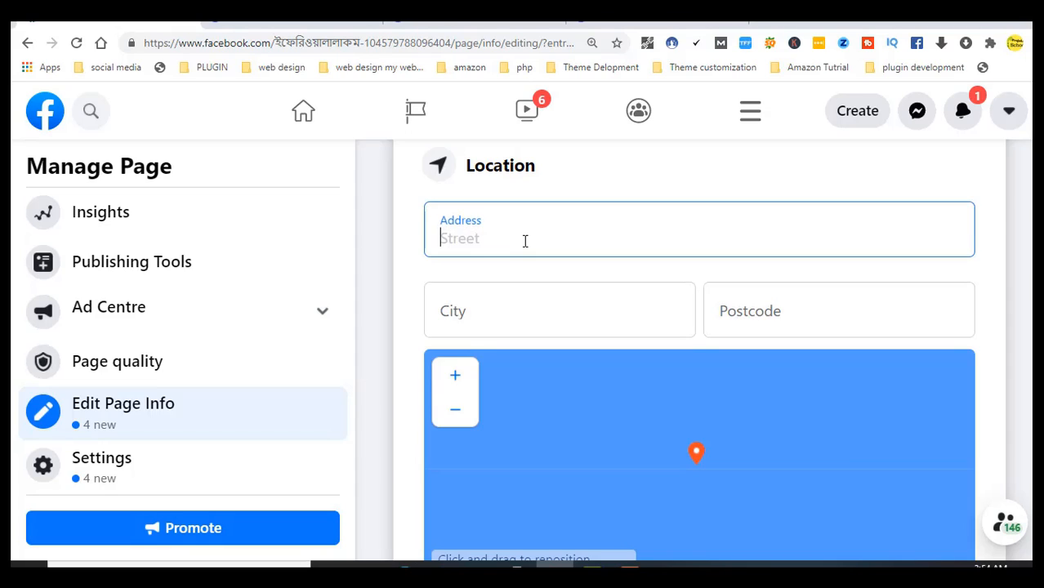
type("Chitta")
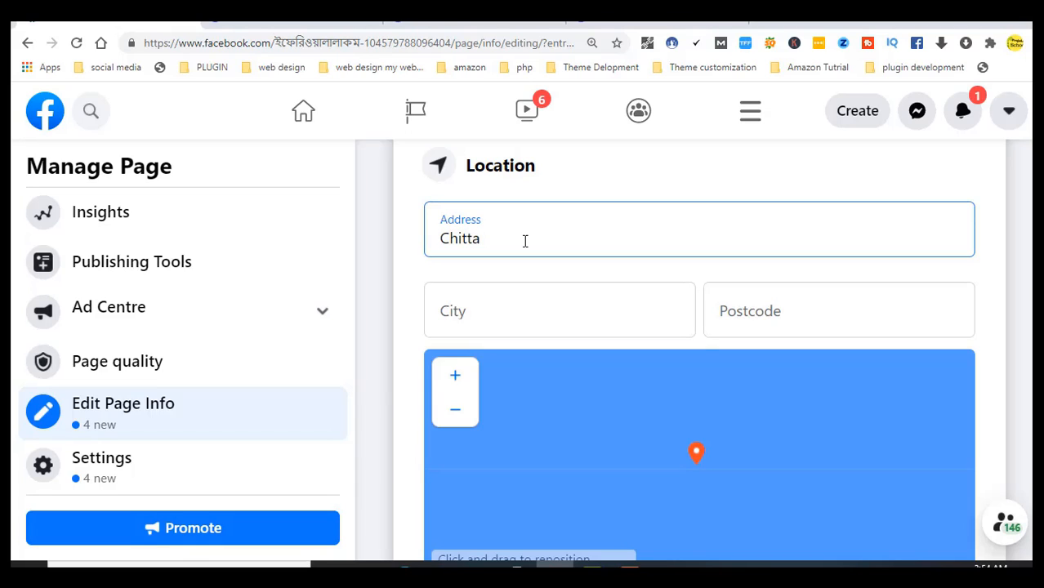
type("gong")
left_click(516, 314)
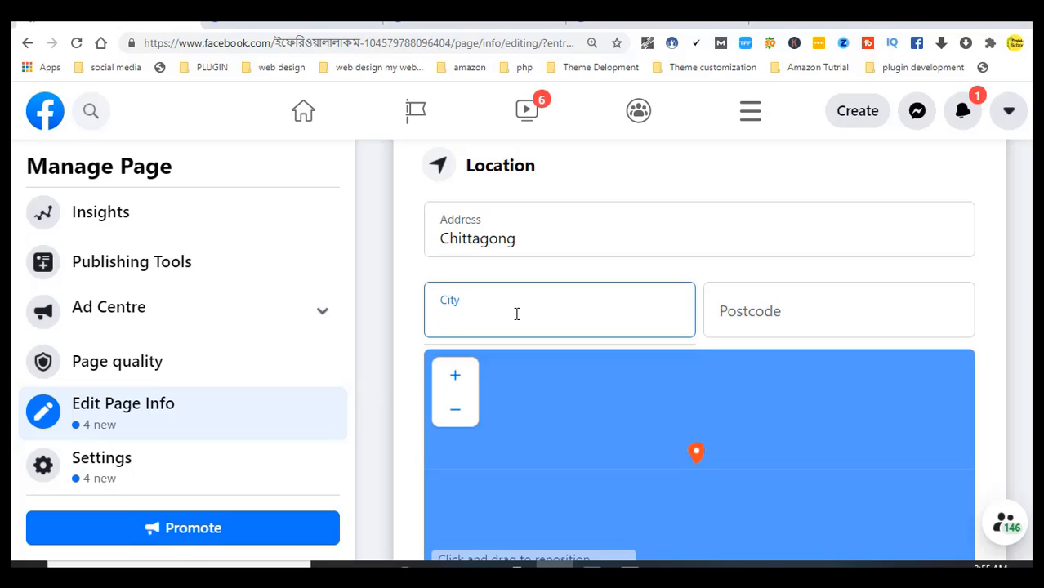
type("c")
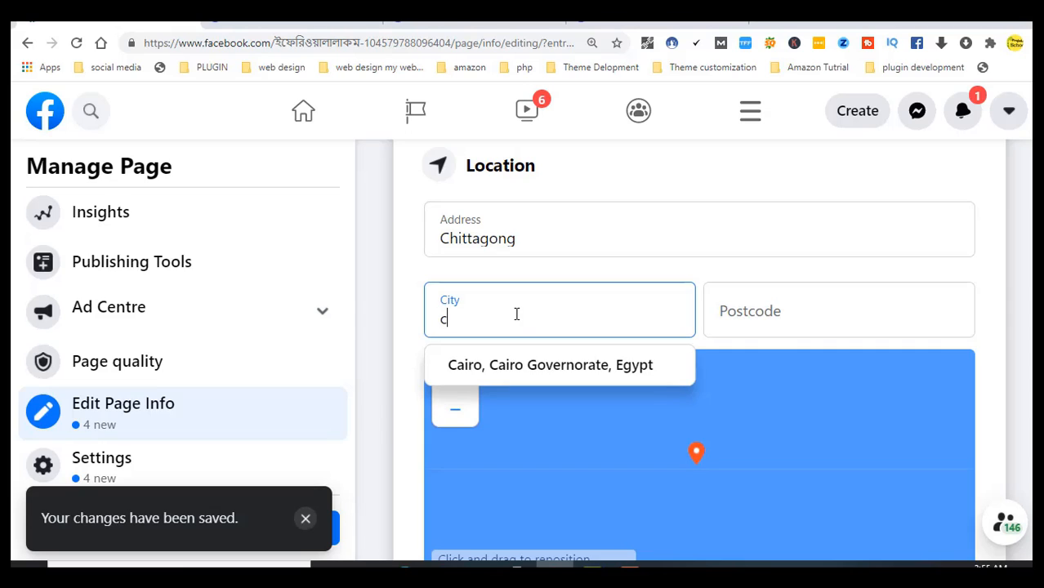
type("hi")
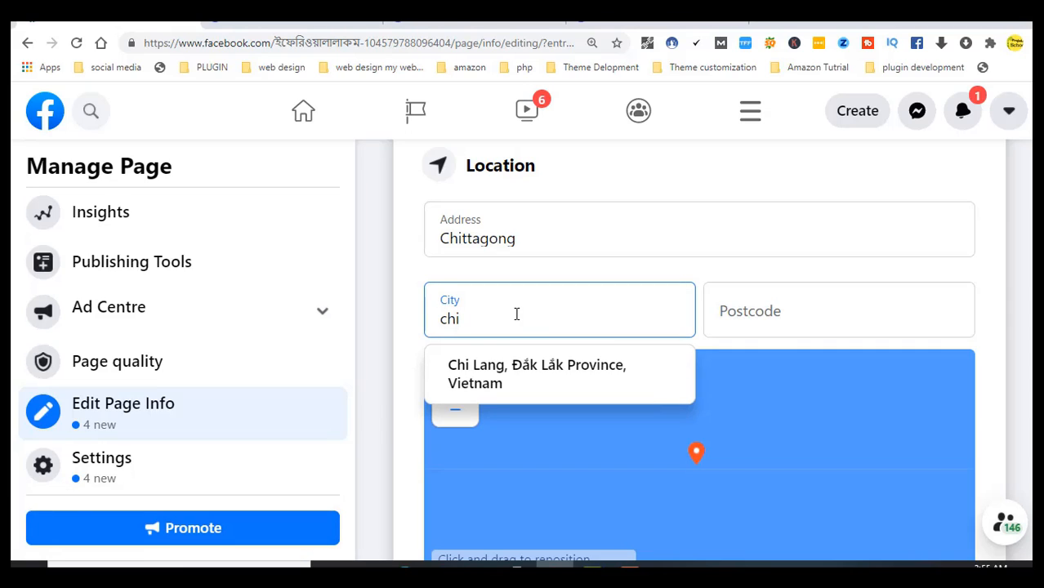
type("tt")
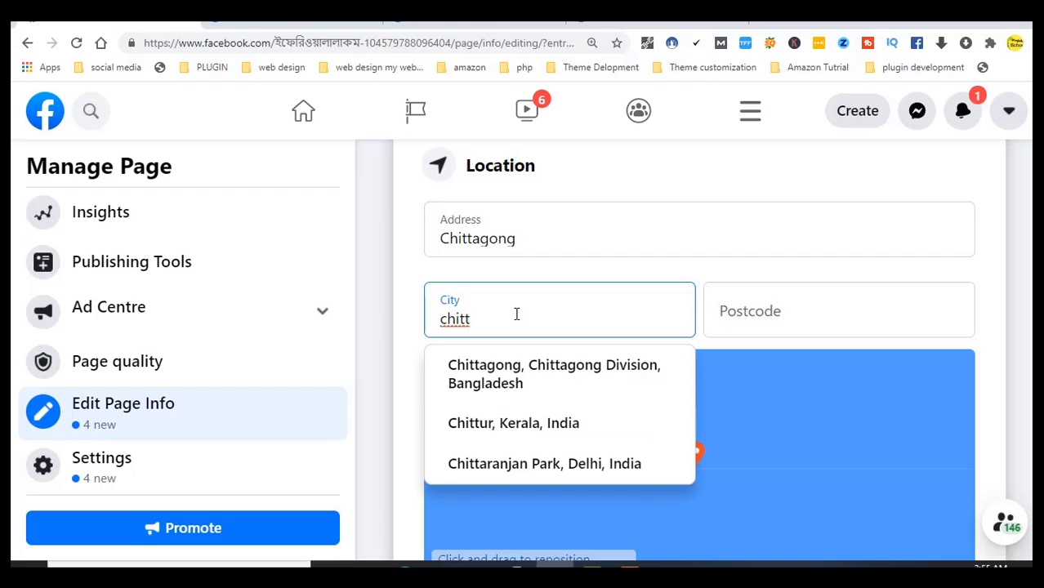
left_click(550, 381)
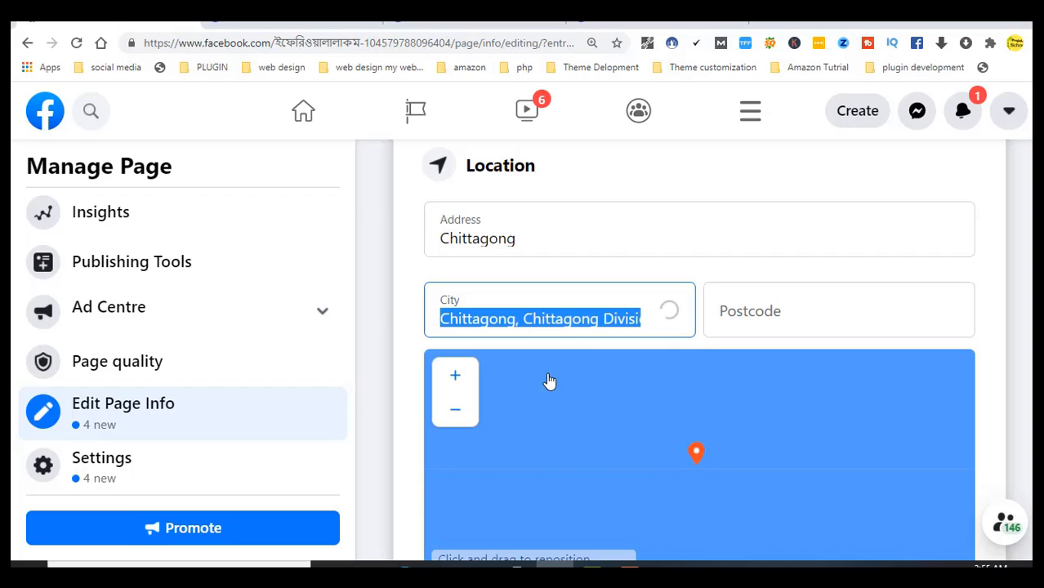
Enter postcode 4000 and commit the location so the map pin saves
left_click(733, 317)
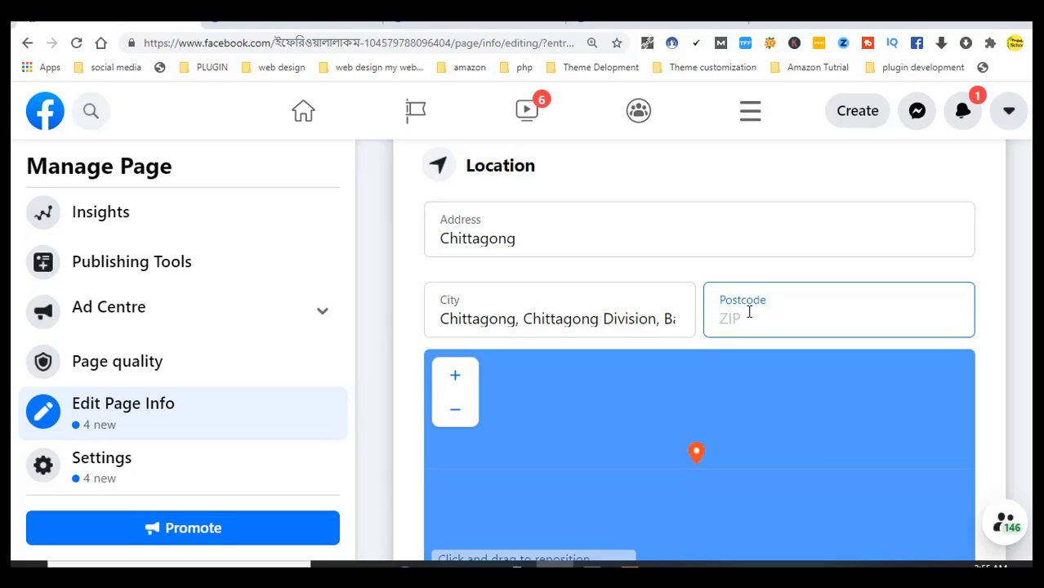
type("4000")
scroll(1015, 298, "up", 1)
left_click(1014, 296)
scroll(1014, 296, "up", 2)
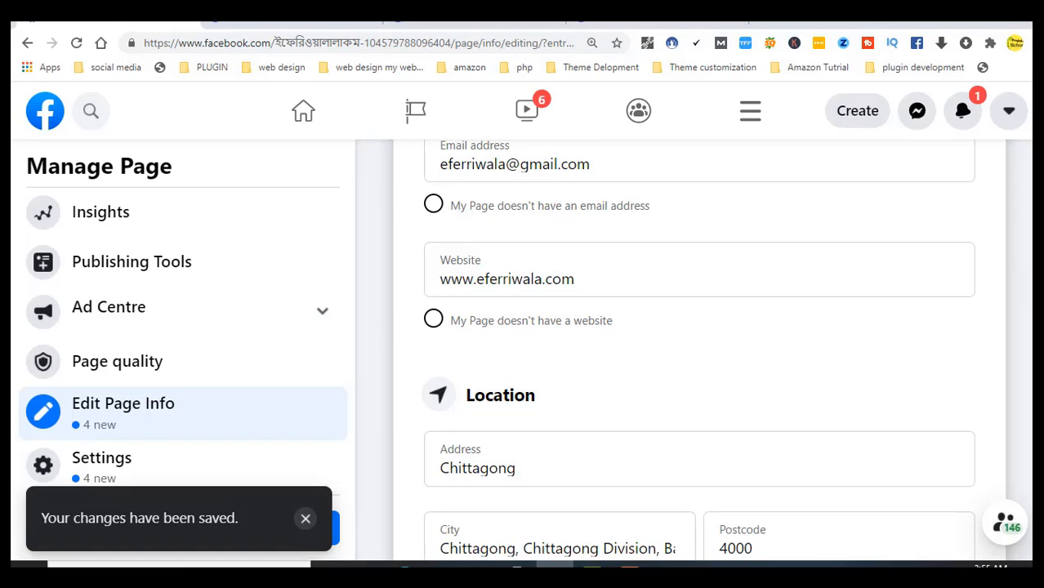
scroll(699, 352, "down", 9)
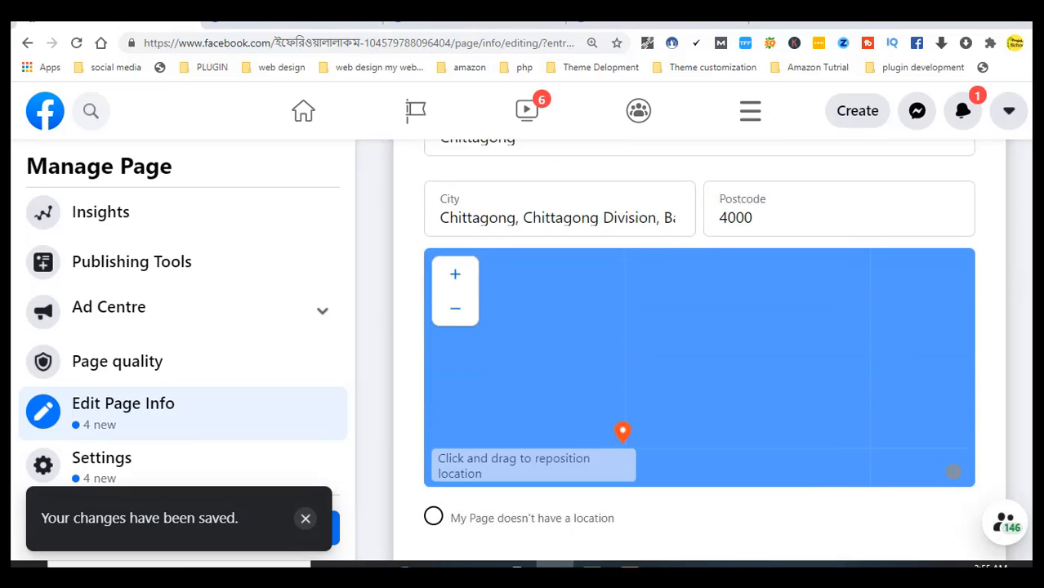
scroll(699, 351, "up", 1)
scroll(619, 351, "up", 1)
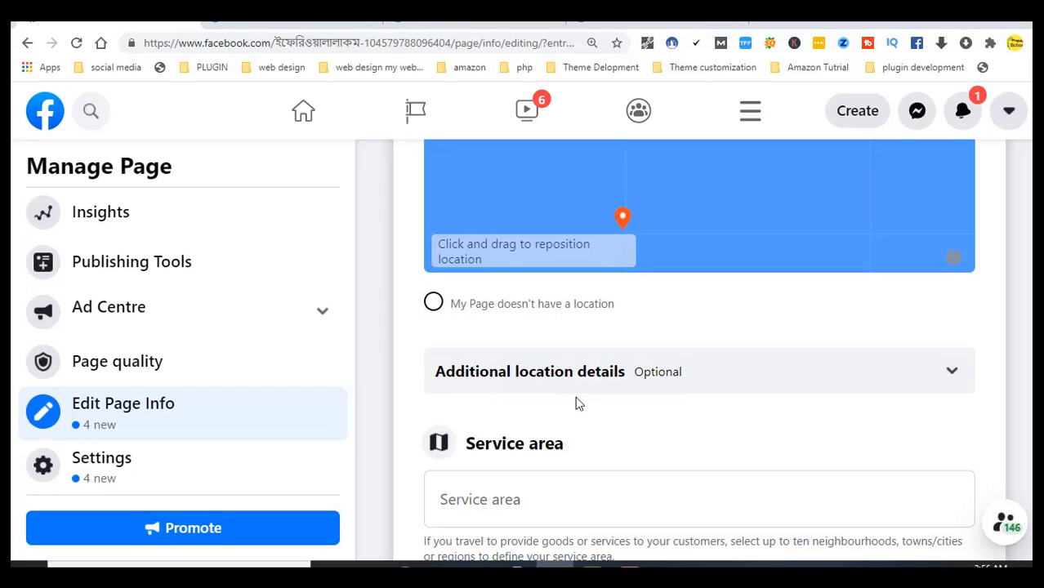
Expand Additional location details and review its Yes/No questions on visits, travel and online purchases
left_click(941, 378)
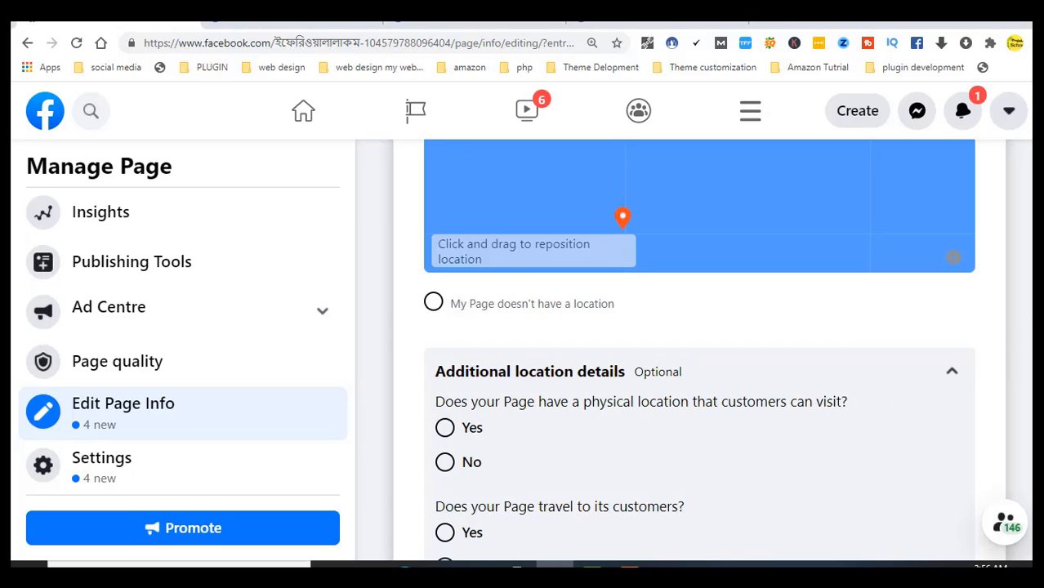
scroll(700, 352, "down", 1)
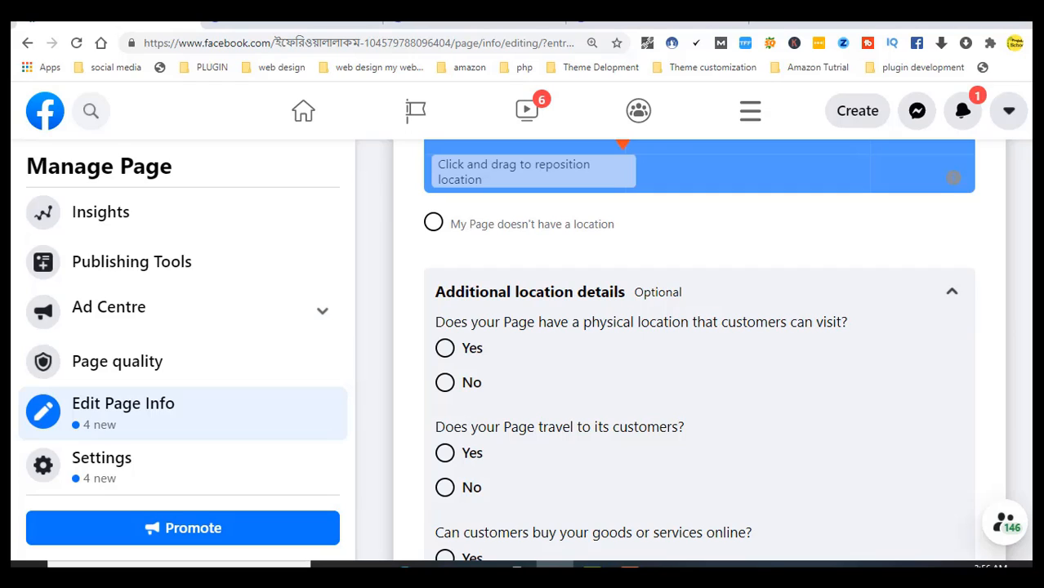
scroll(699, 352, "down", 2)
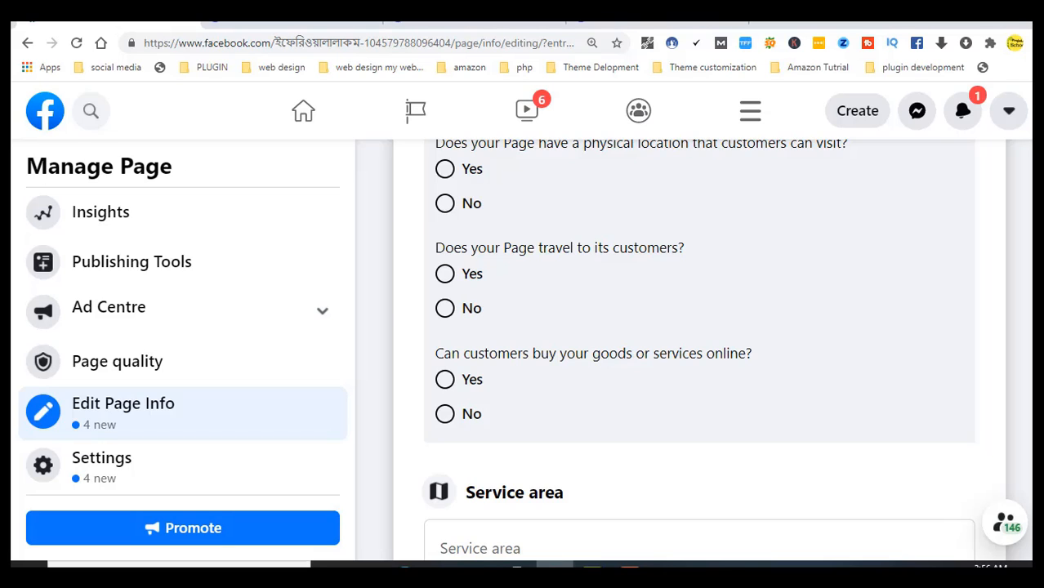
scroll(700, 351, "down", 1)
scroll(699, 352, "up", 4)
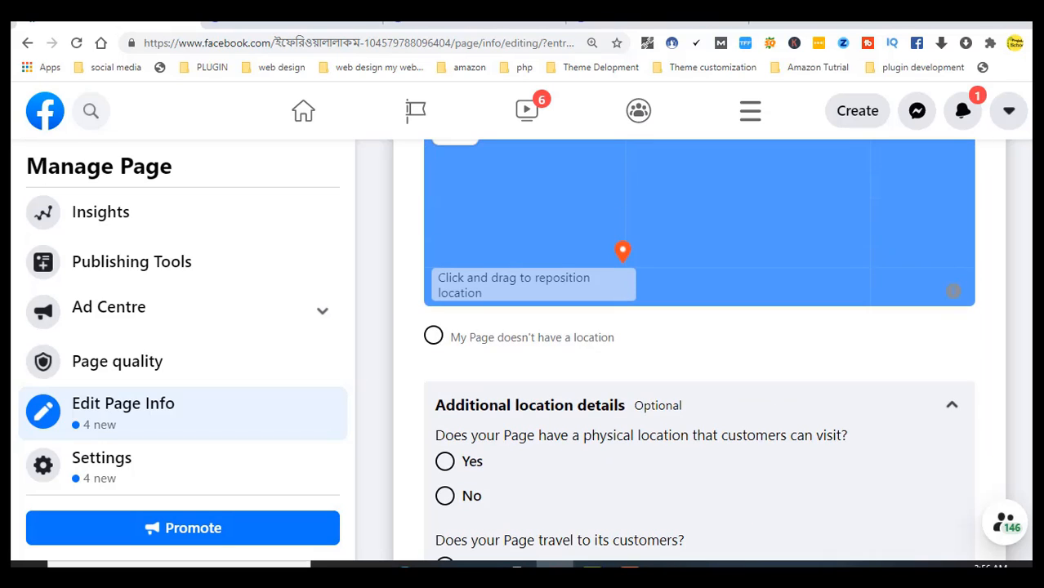
scroll(699, 351, "down", 2)
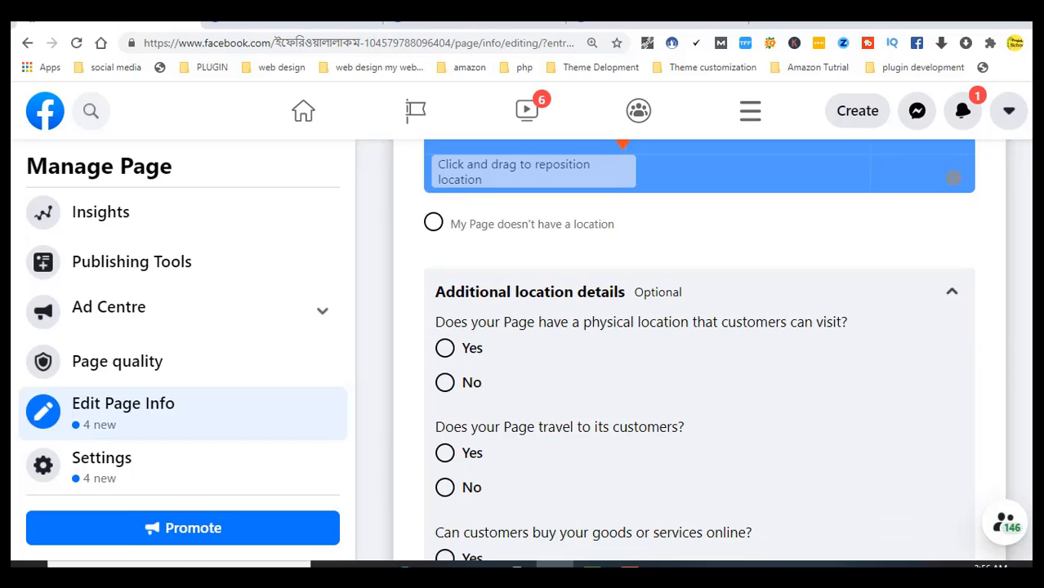
scroll(700, 351, "down", 1)
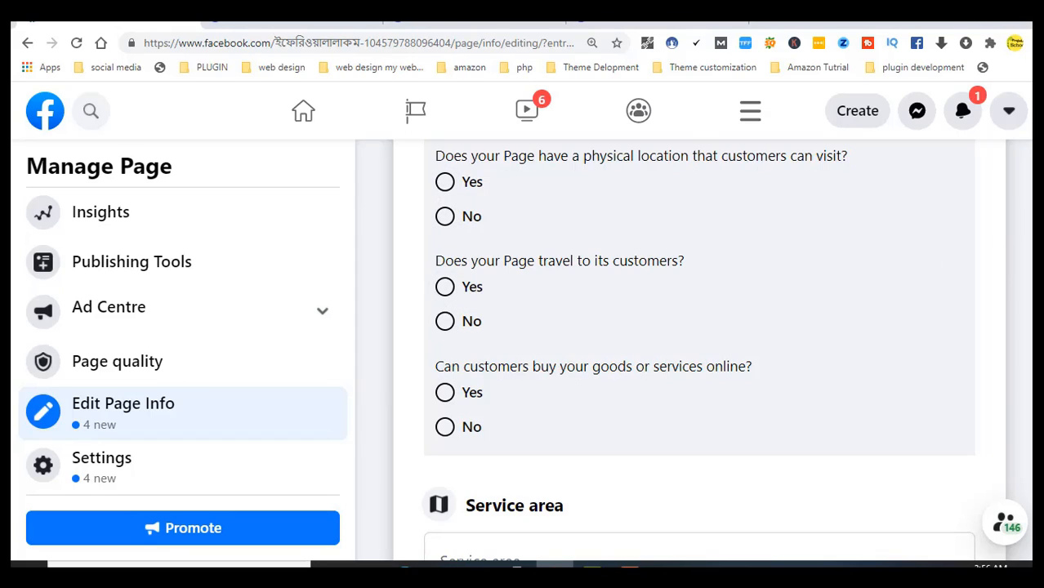
scroll(1017, 331, "down", 4)
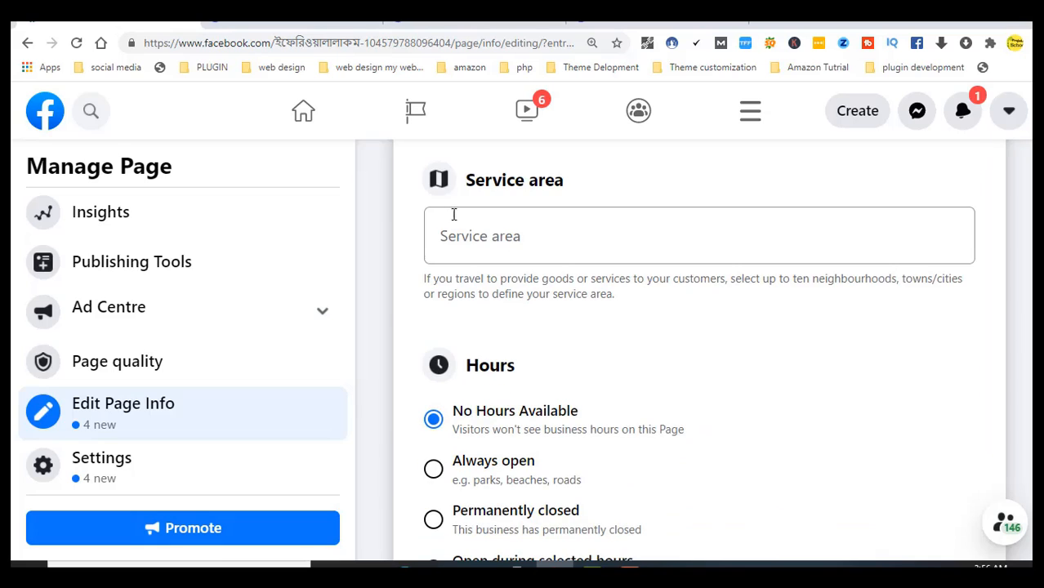
Replace the 'Bangladesh' search with 'chitt' and pick Chittagong, Chittagong Division, Bangladesh as service area
left_click(526, 242)
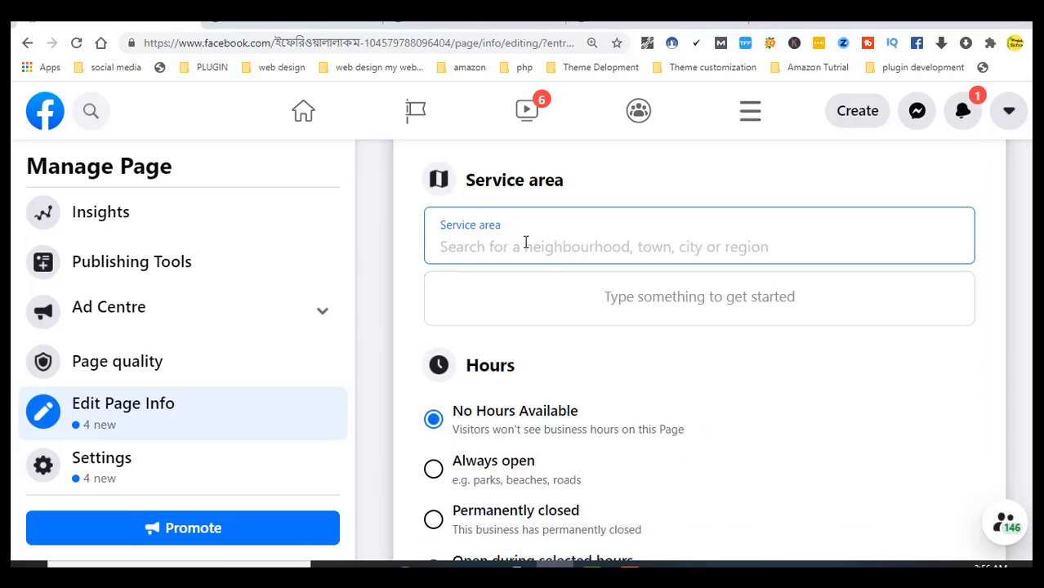
type("Ban")
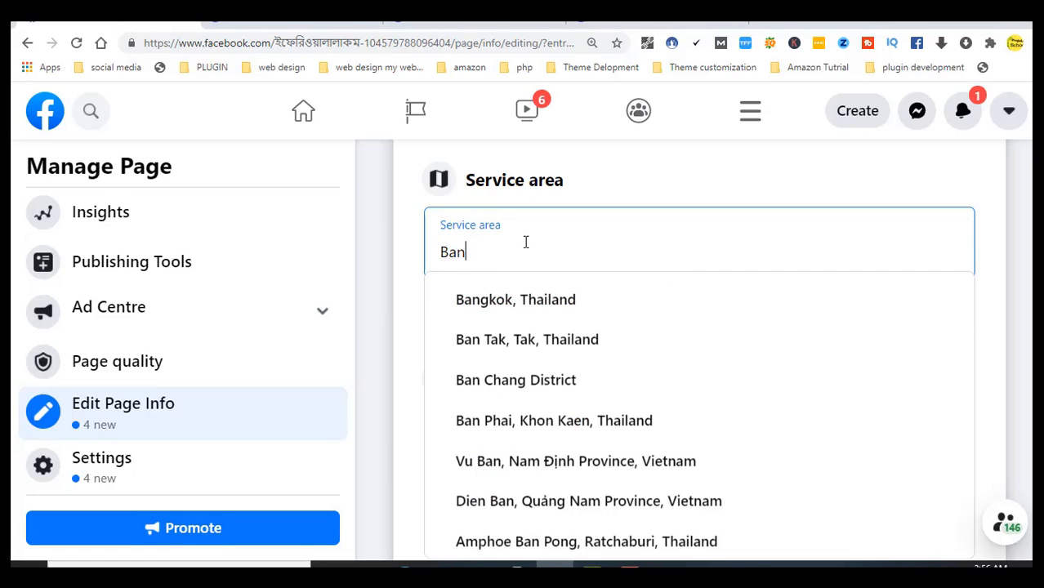
type("gla")
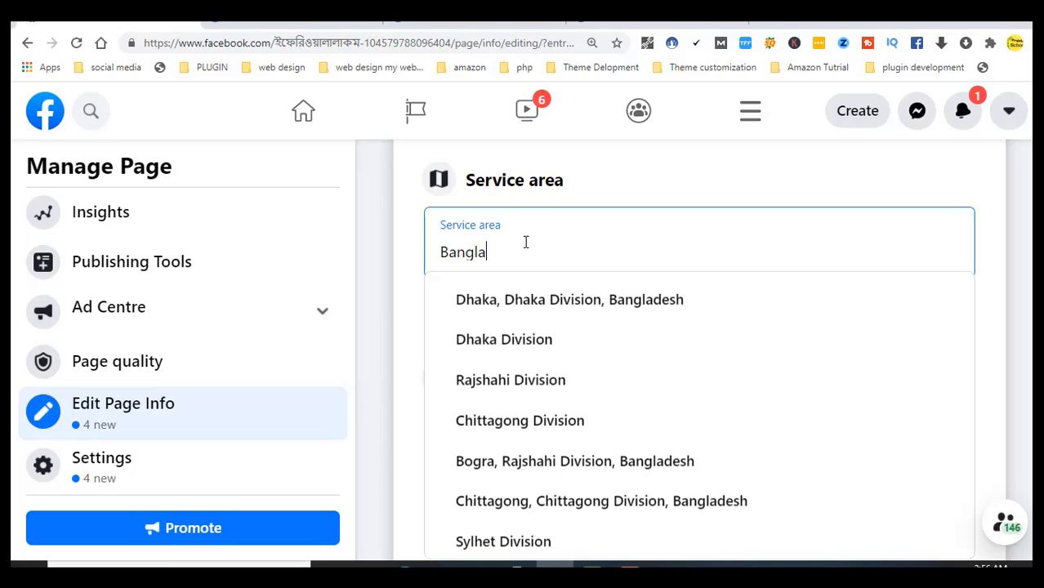
type("desh")
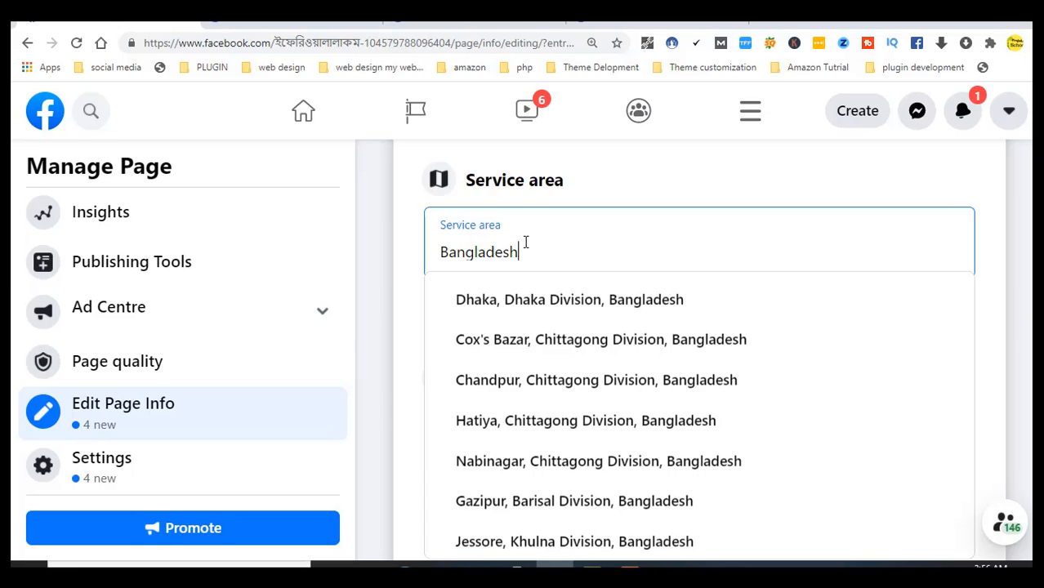
key("BackSpace")
key("BackSpace")
key("BackSpace")
key("BackSpace")
key("BackSpace")
key("BackSpace")
key("BackSpace")
key("BackSpace")
key("BackSpace")
key("BackSpace")
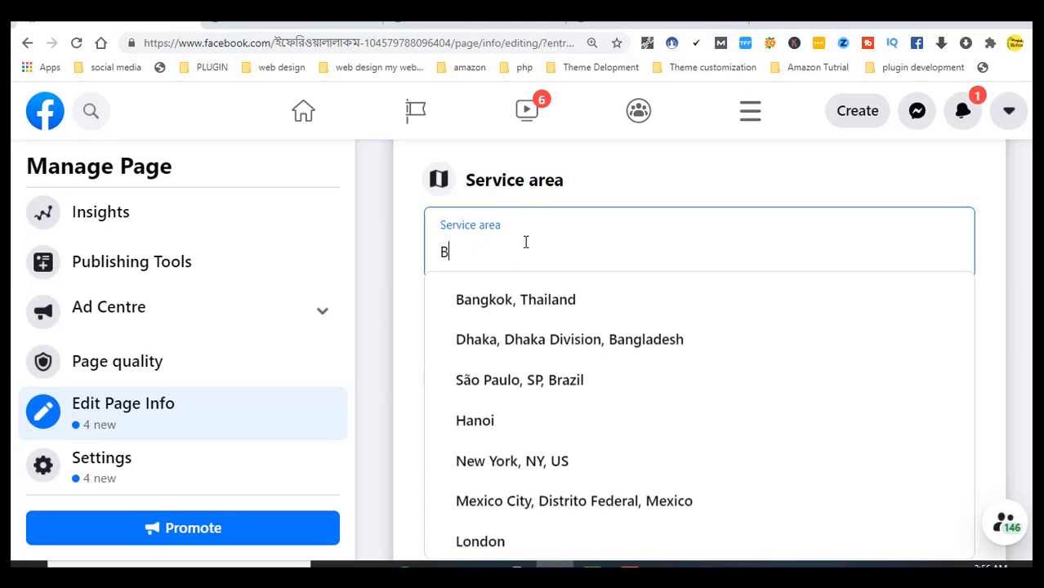
type("ch")
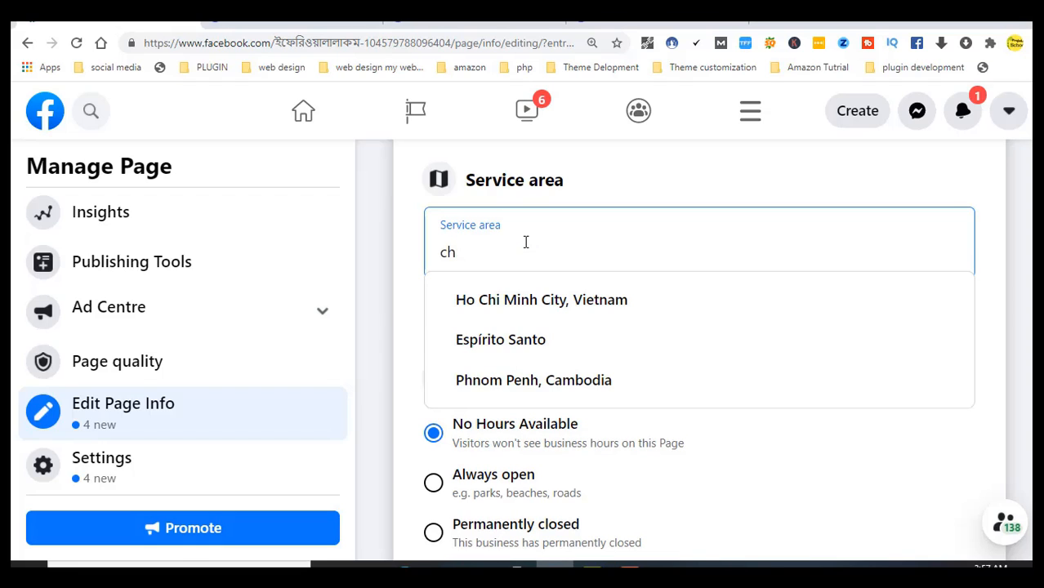
type("i")
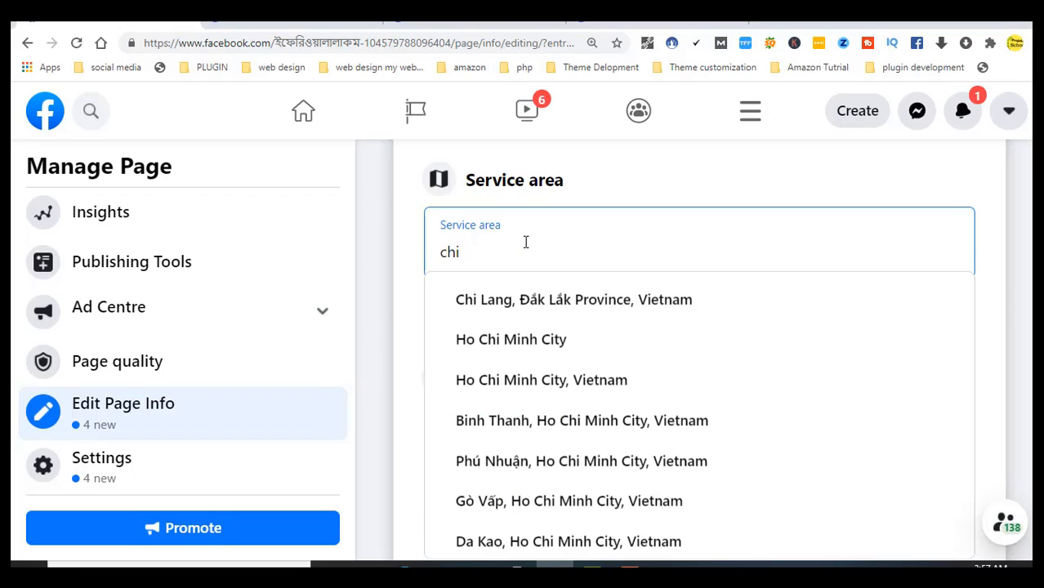
type("tt")
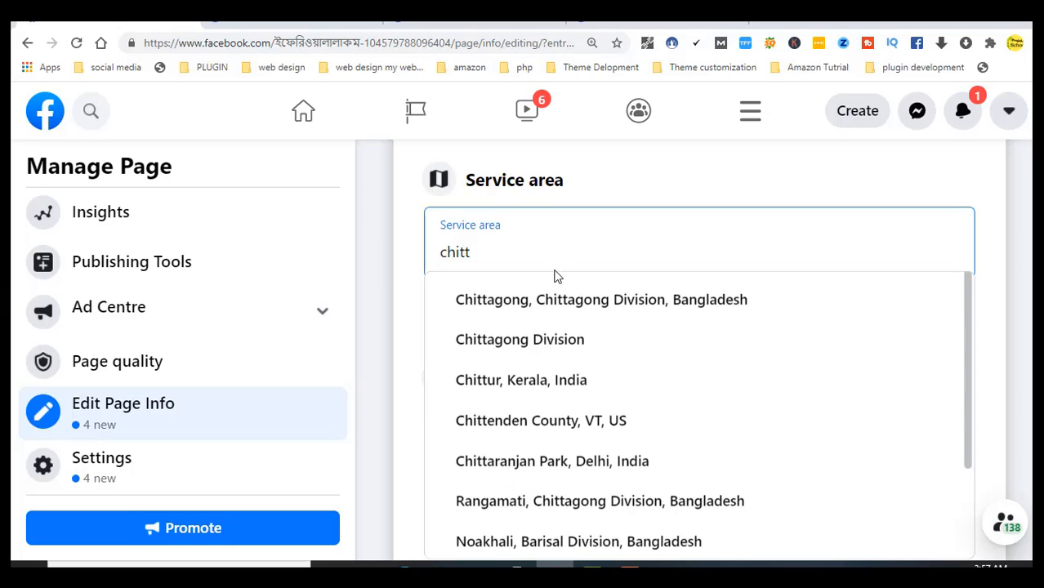
left_click(564, 300)
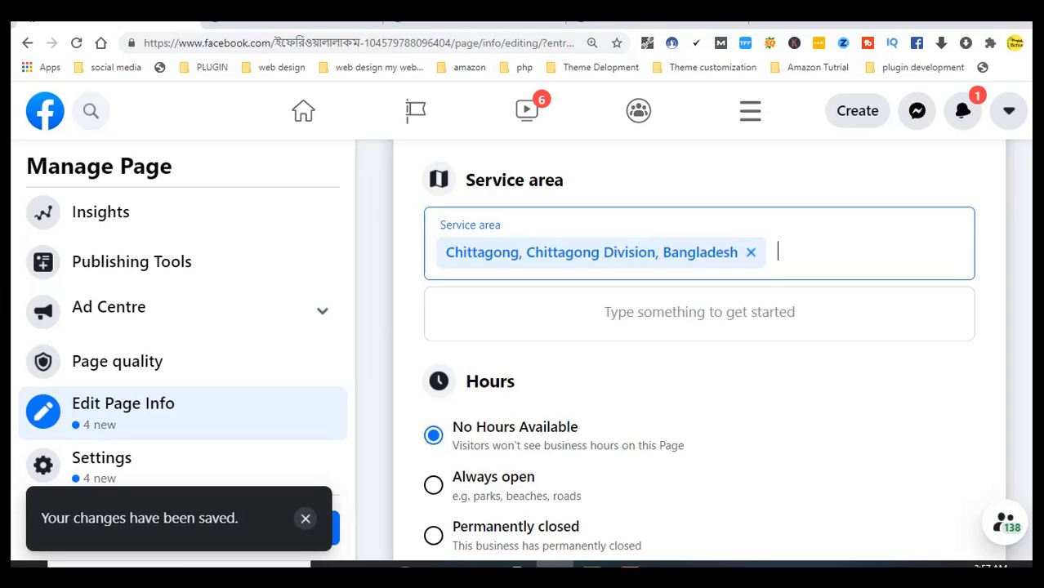
Select 'Always open' in the Hours section
scroll(1003, 207, "down", 1)
scroll(698, 351, "down", 3)
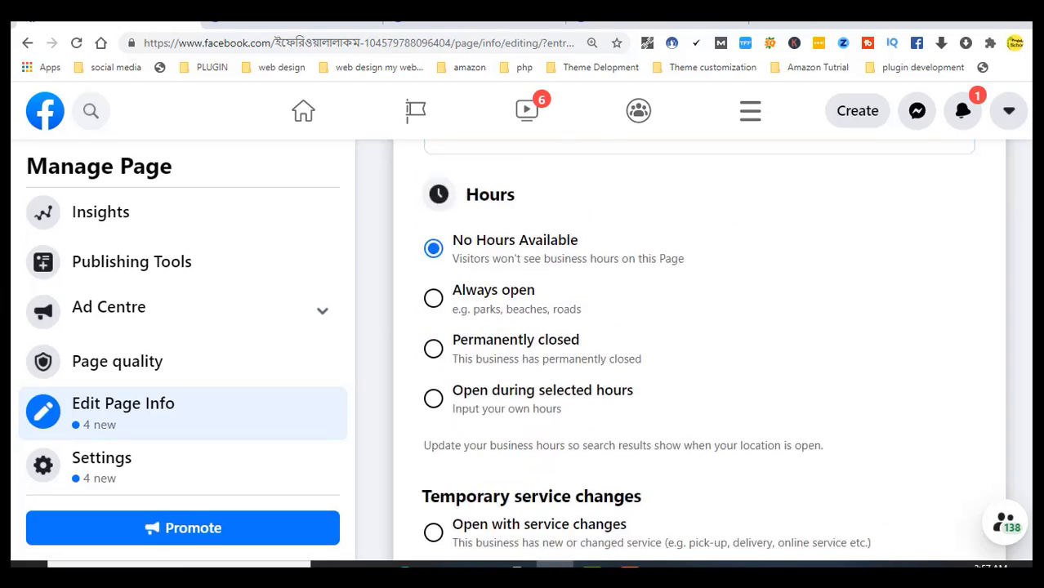
scroll(699, 352, "up", 1)
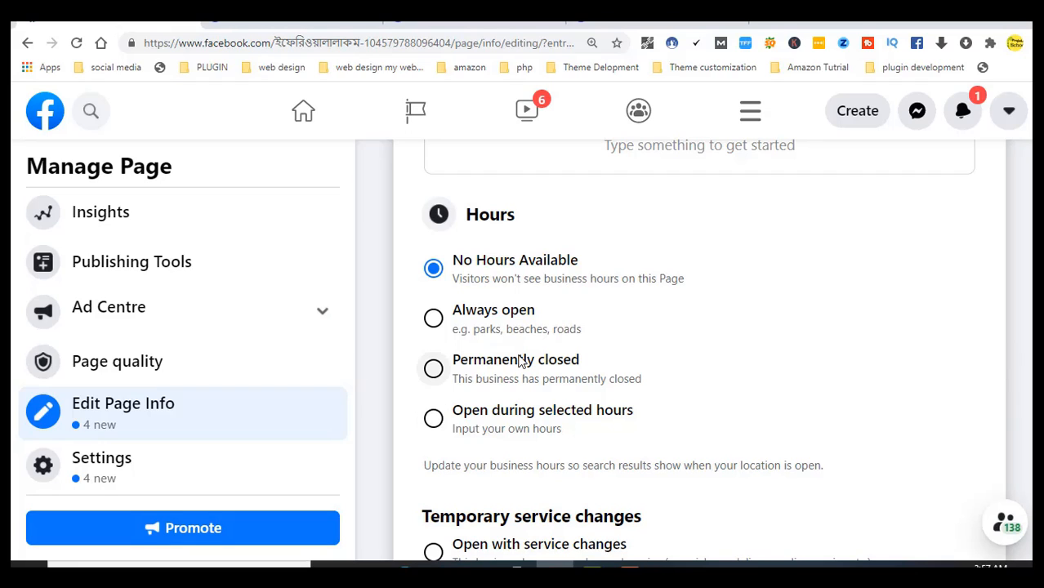
left_click(434, 318)
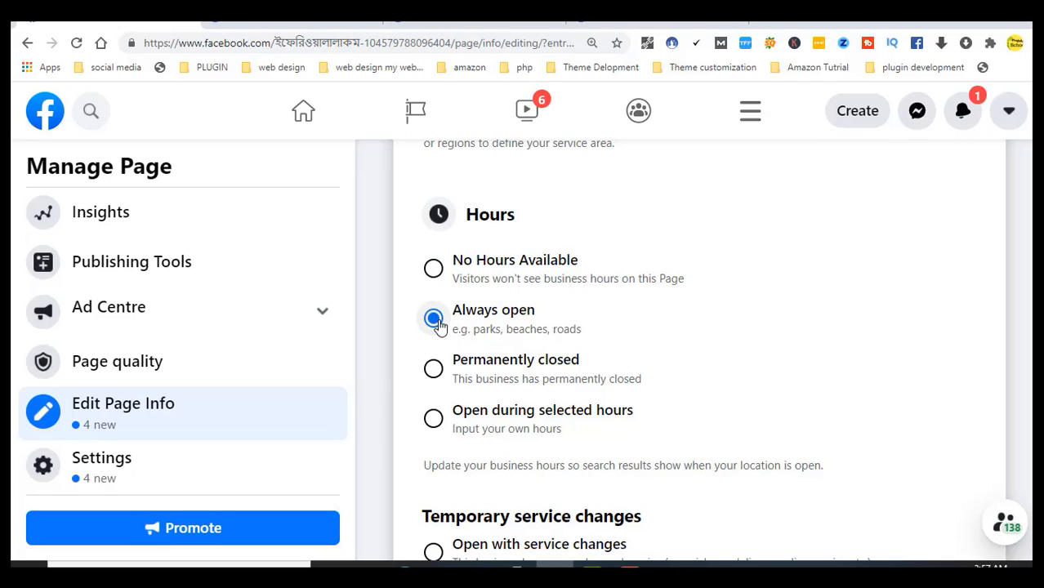
scroll(684, 522, "down", 3)
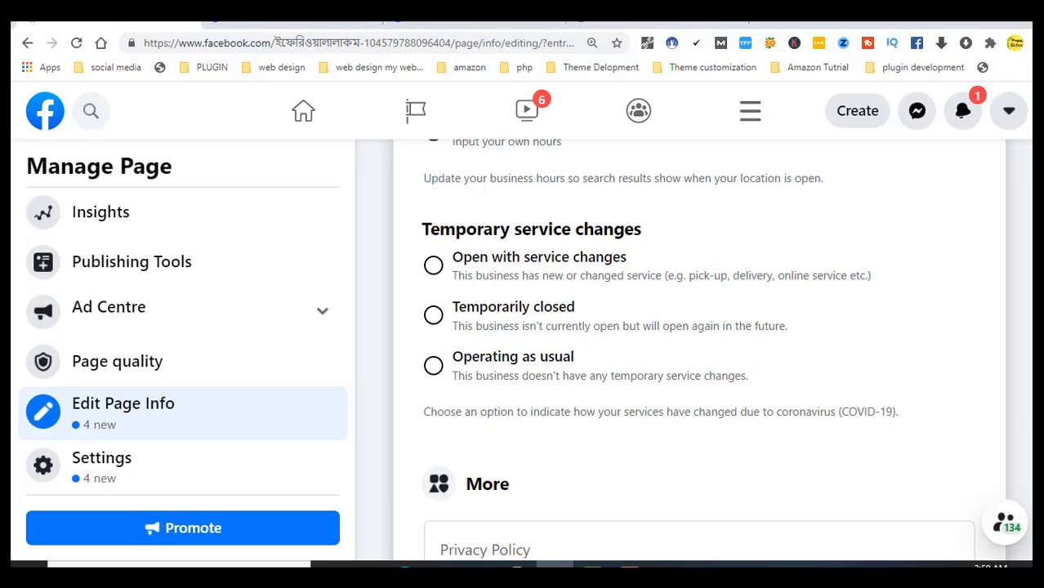
In the More section, focus the Privacy Policy field, then the Impressum field for editing
scroll(698, 336, "down", 2)
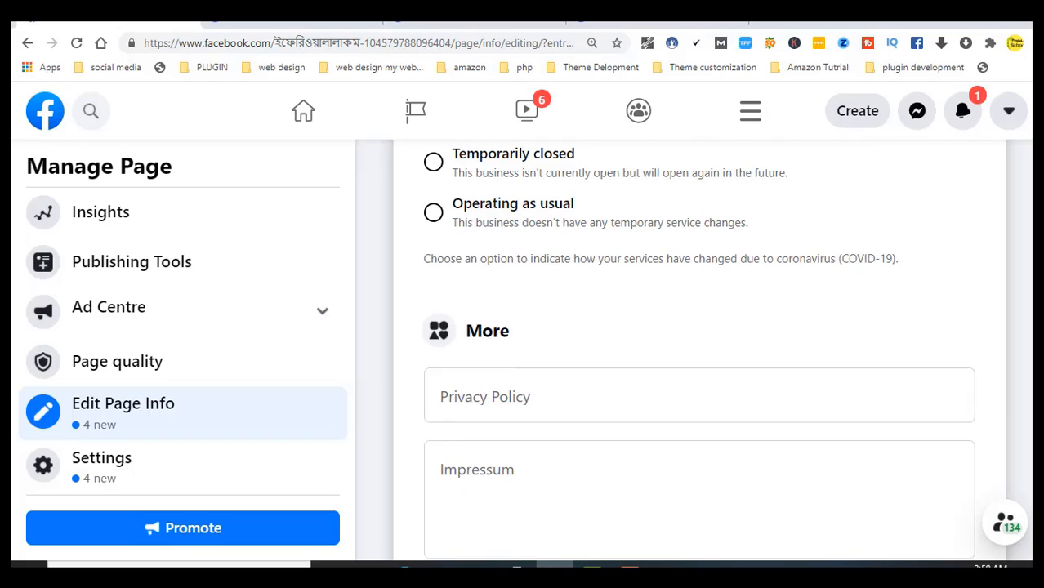
left_click(531, 408)
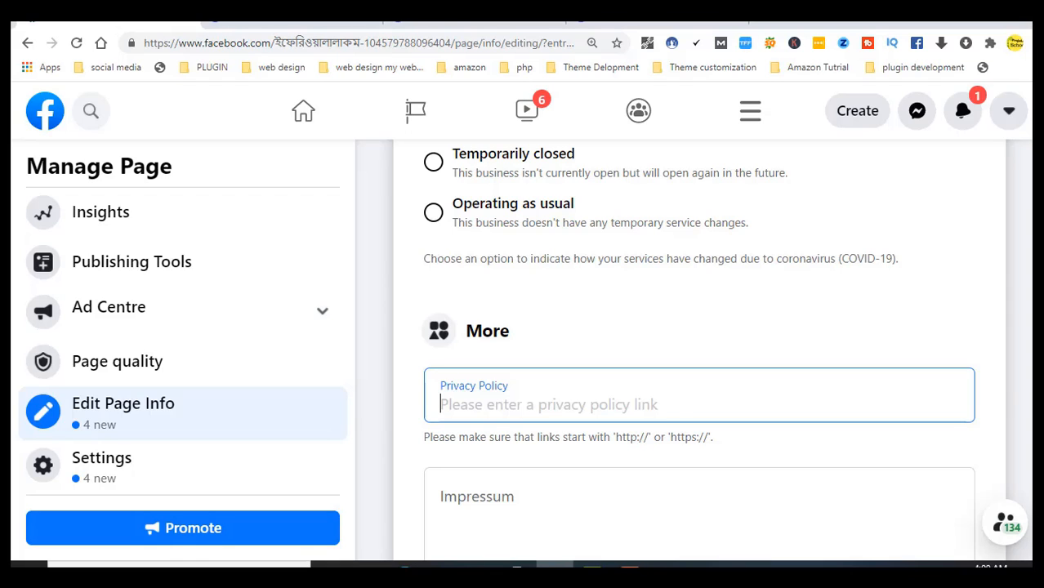
scroll(699, 352, "down", 3)
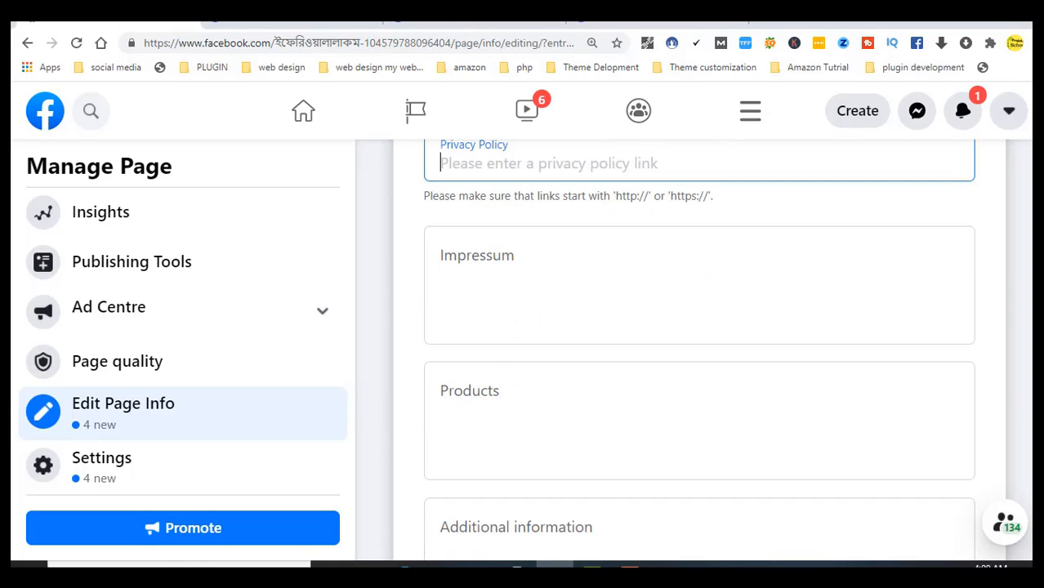
left_click(499, 266)
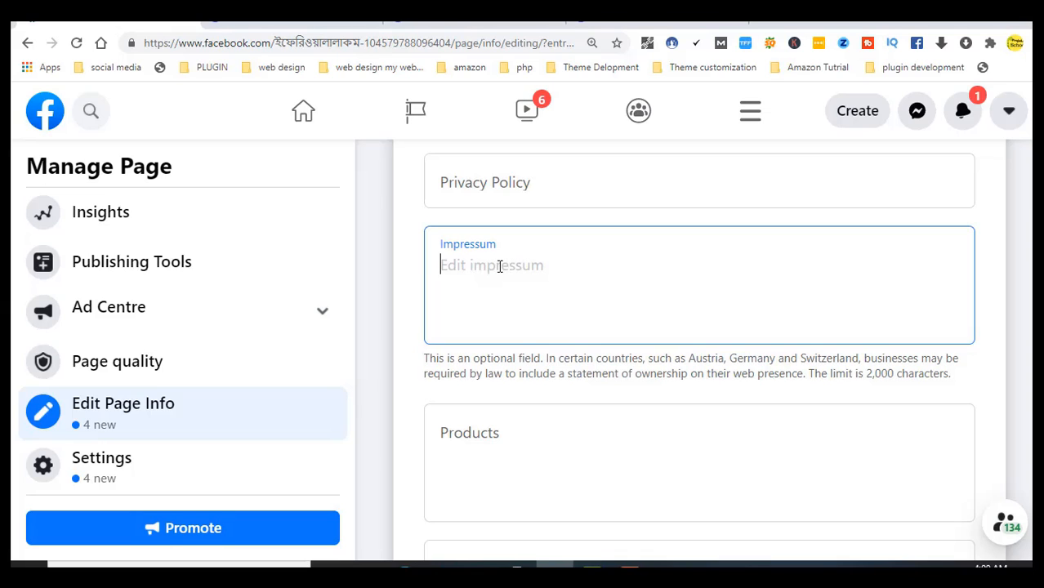
Copy the Bengali description paragraph from the Notepad page details file and return to Chrome
left_click(669, 567)
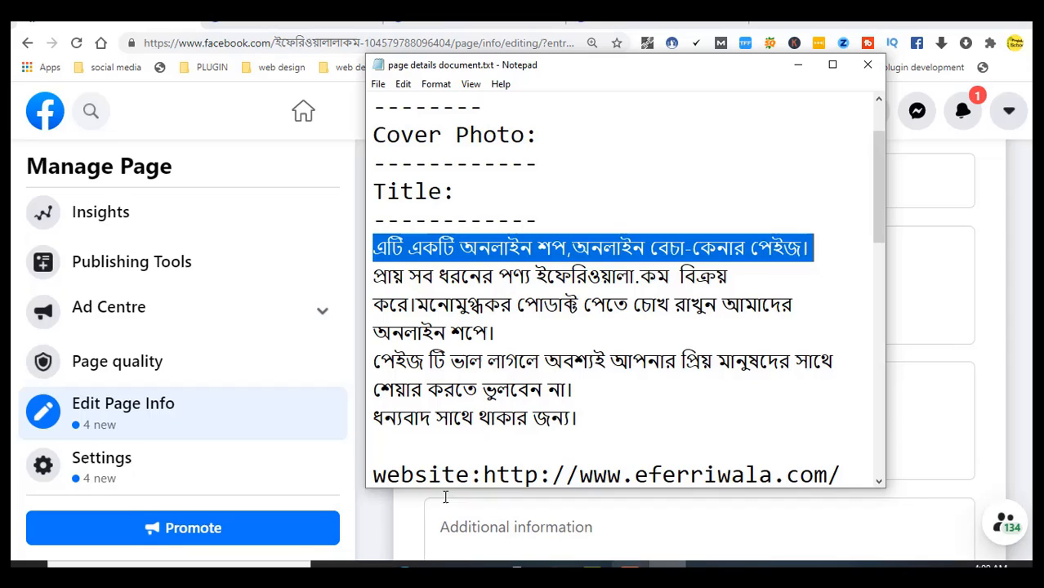
left_click(372, 245)
left_click_drag(373, 245, 581, 416)
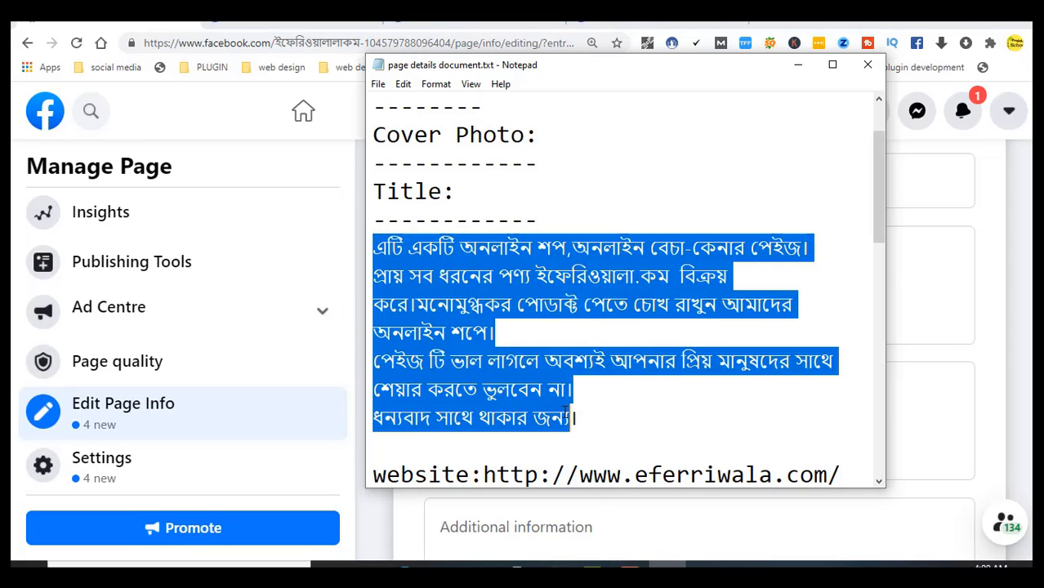
right_click(551, 378)
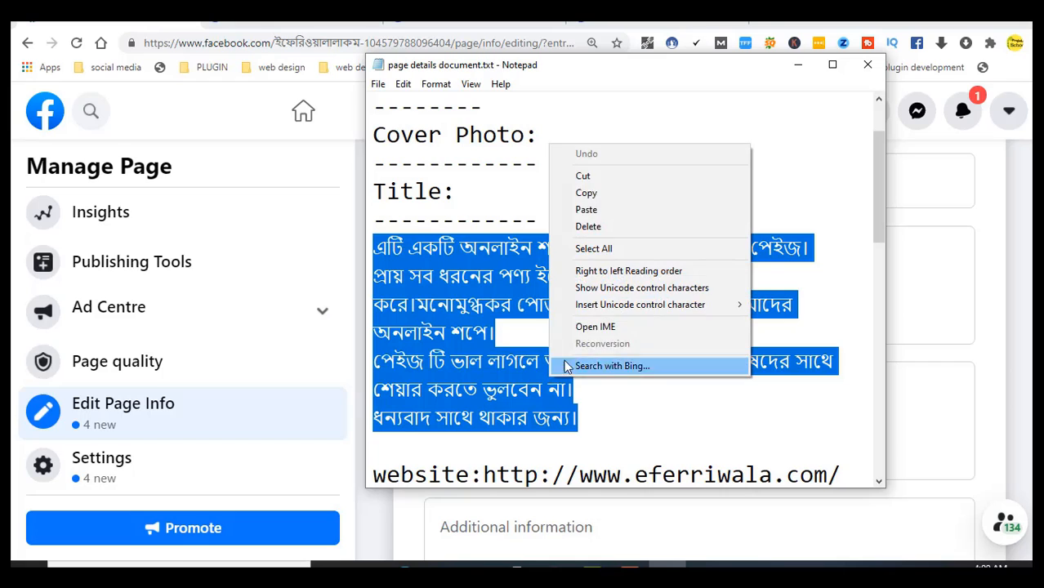
left_click(608, 193)
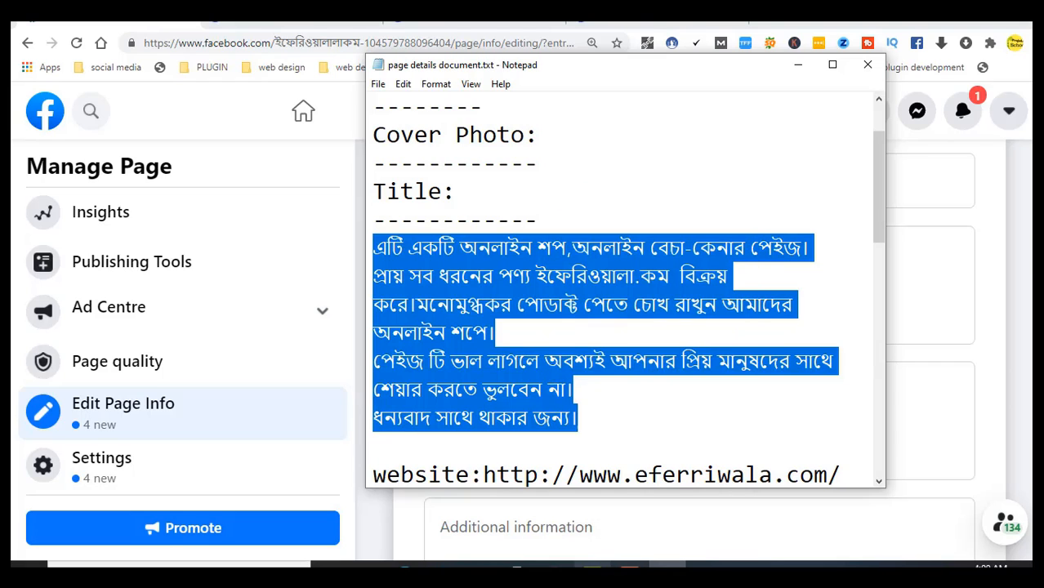
left_click(555, 572)
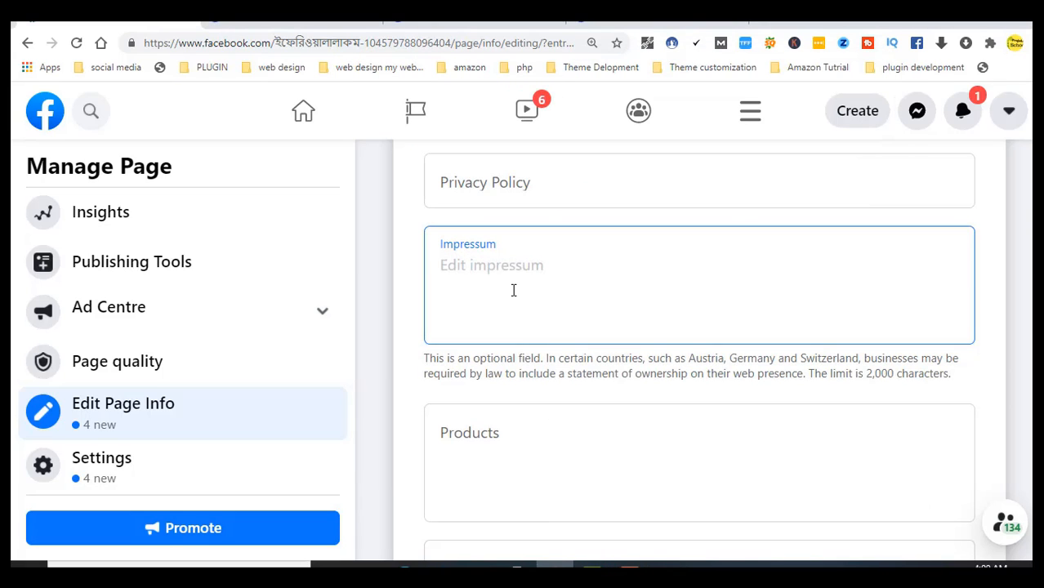
Paste the Bengali online-shop description into the Impressum field and save it
right_click(513, 290)
left_click(559, 128)
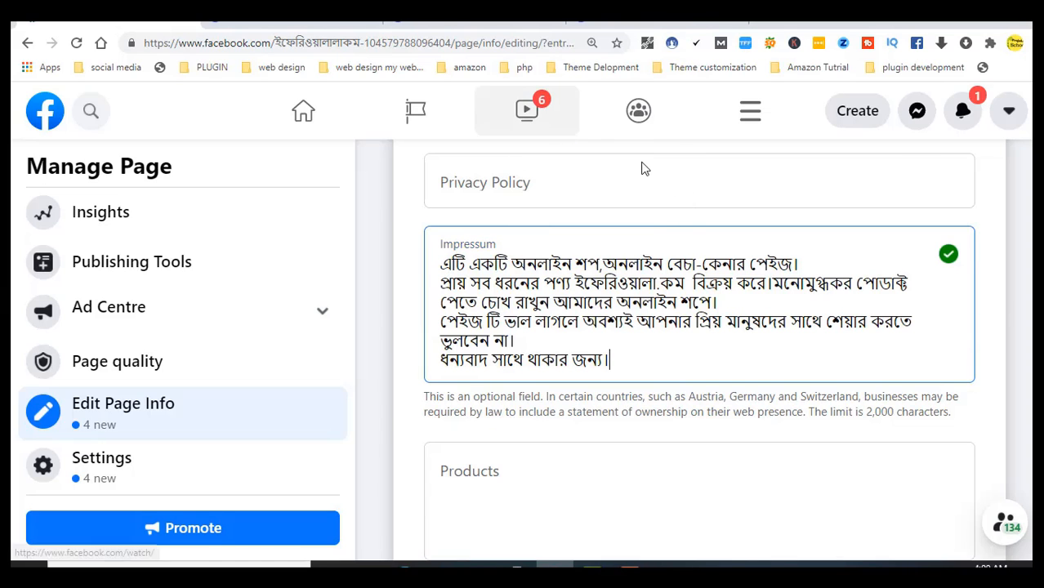
left_click(947, 253)
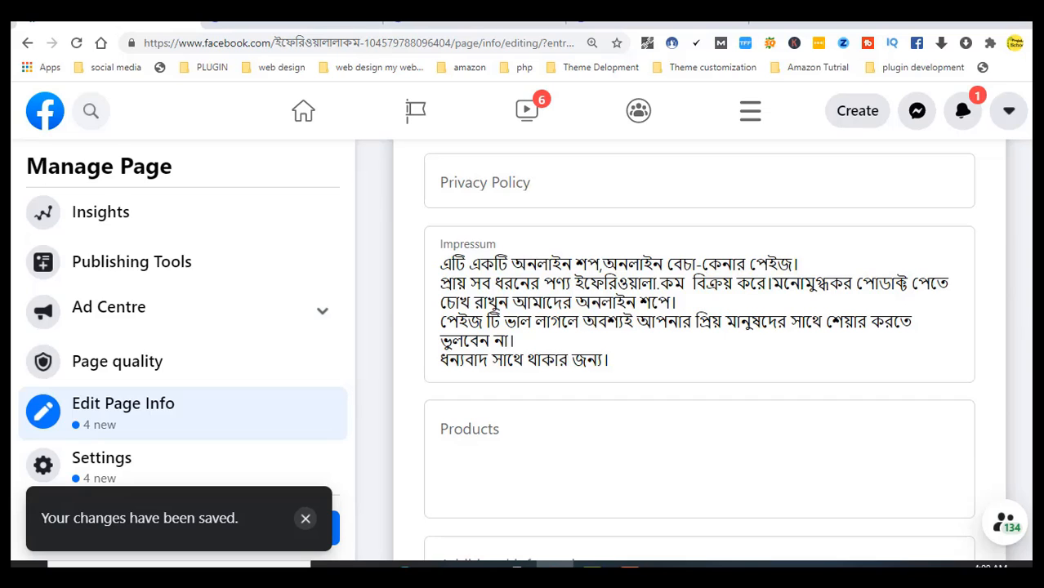
scroll(730, 352, "down", 4)
scroll(729, 352, "up", 2)
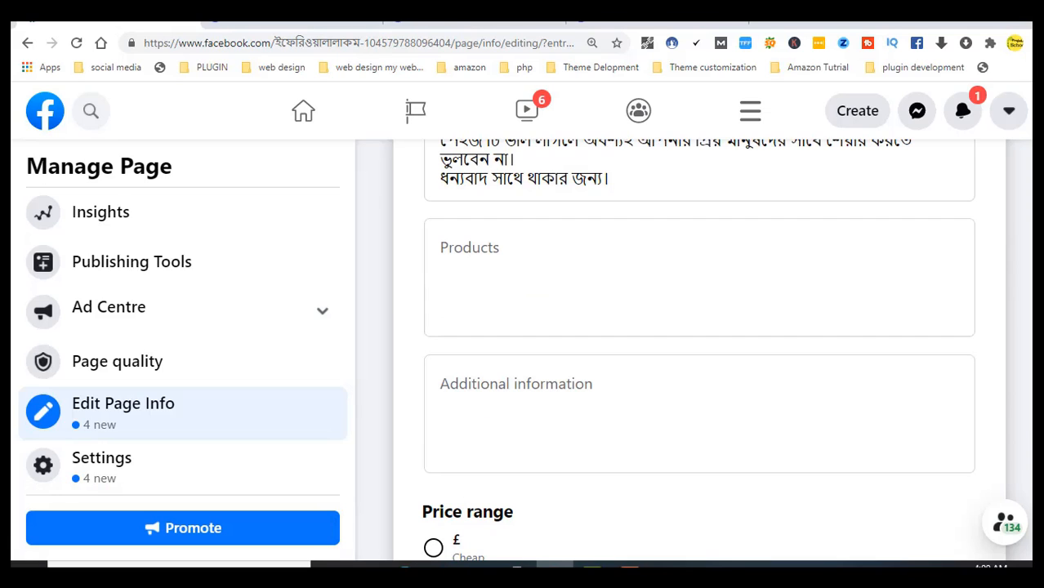
left_click(621, 282)
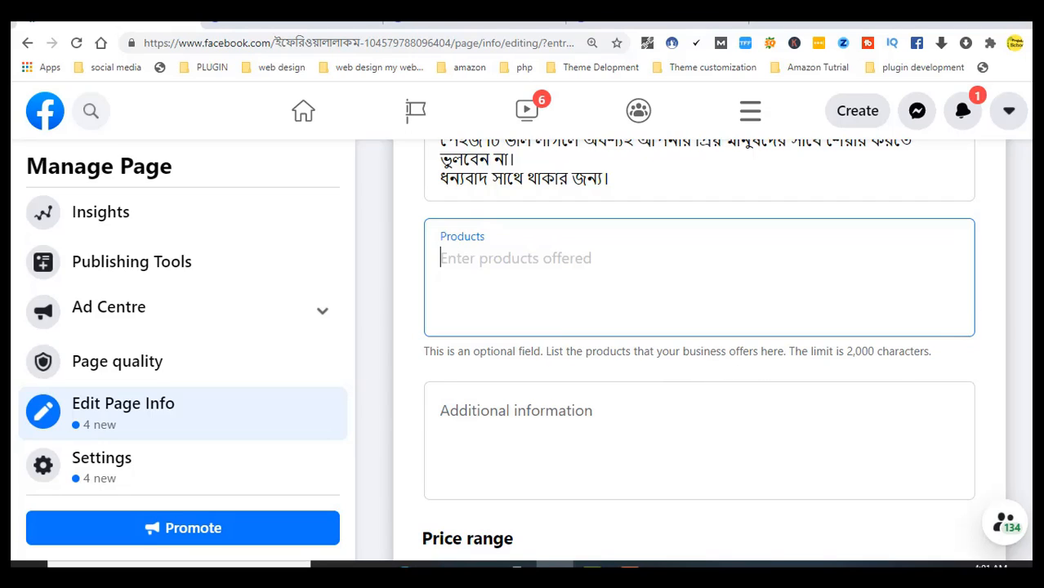
scroll(1019, 456, "down", 2)
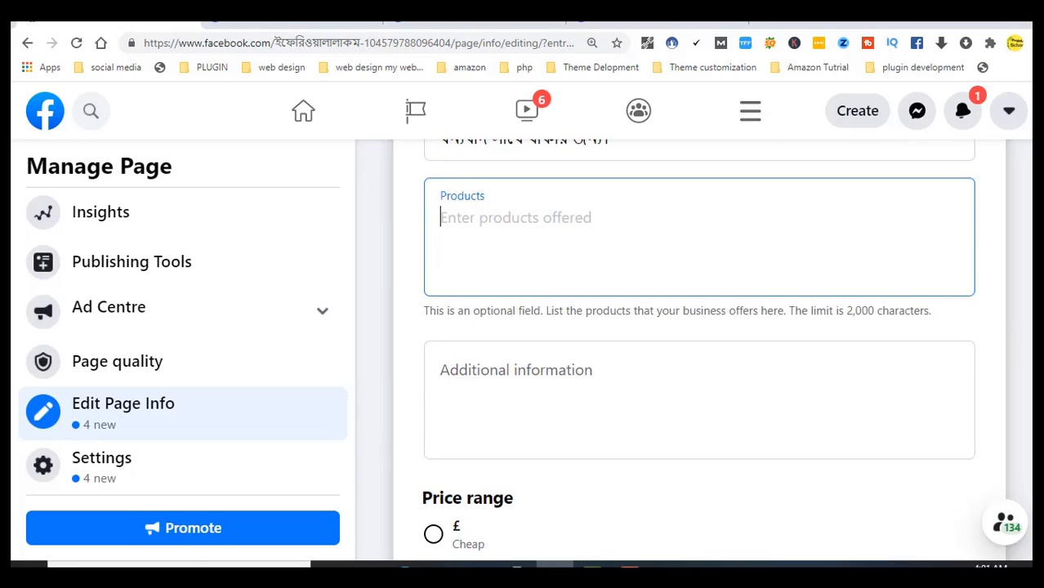
left_click(621, 274)
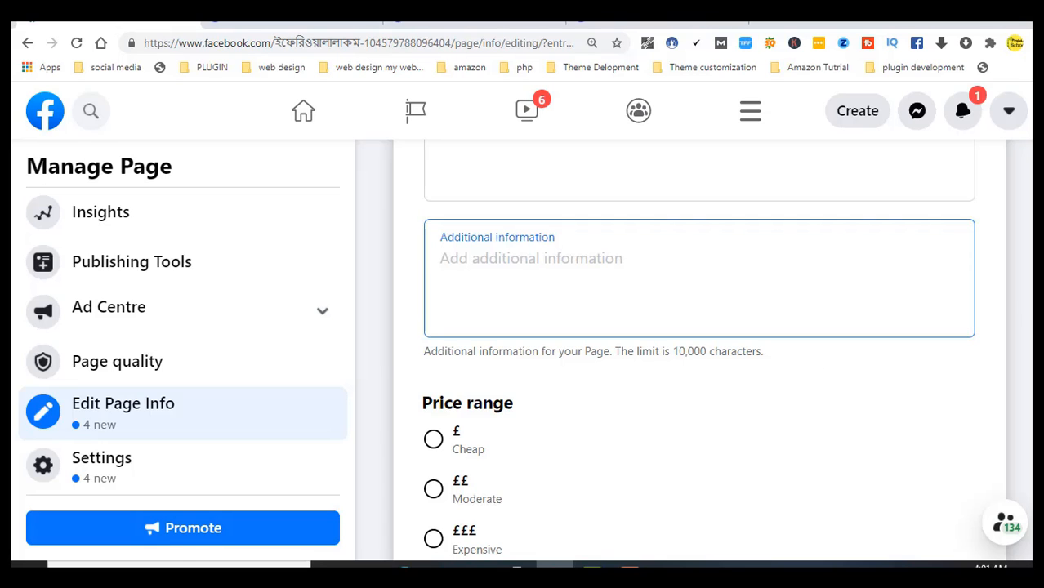
scroll(699, 351, "down", 2)
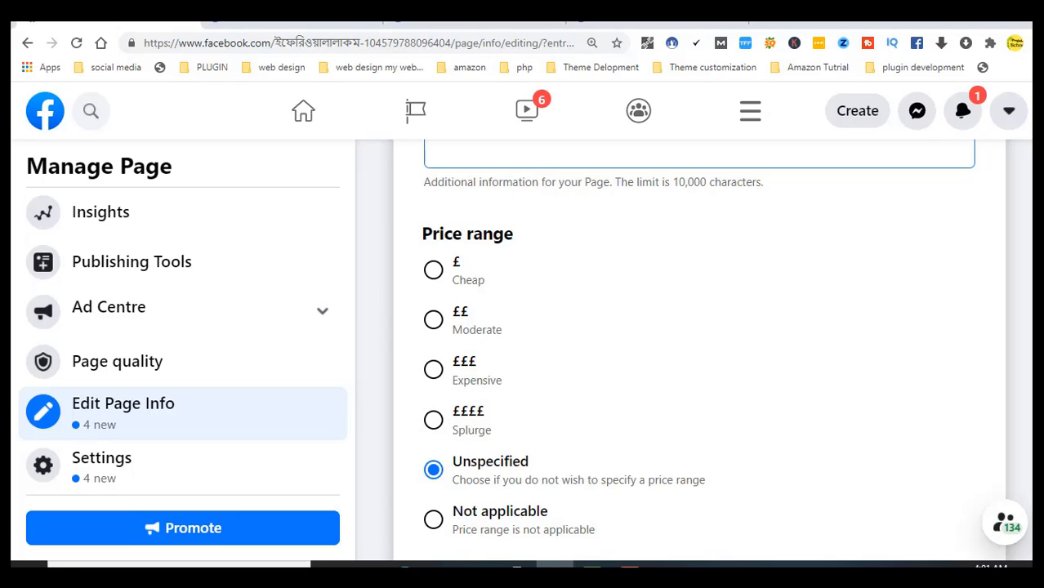
scroll(698, 351, "down", 2)
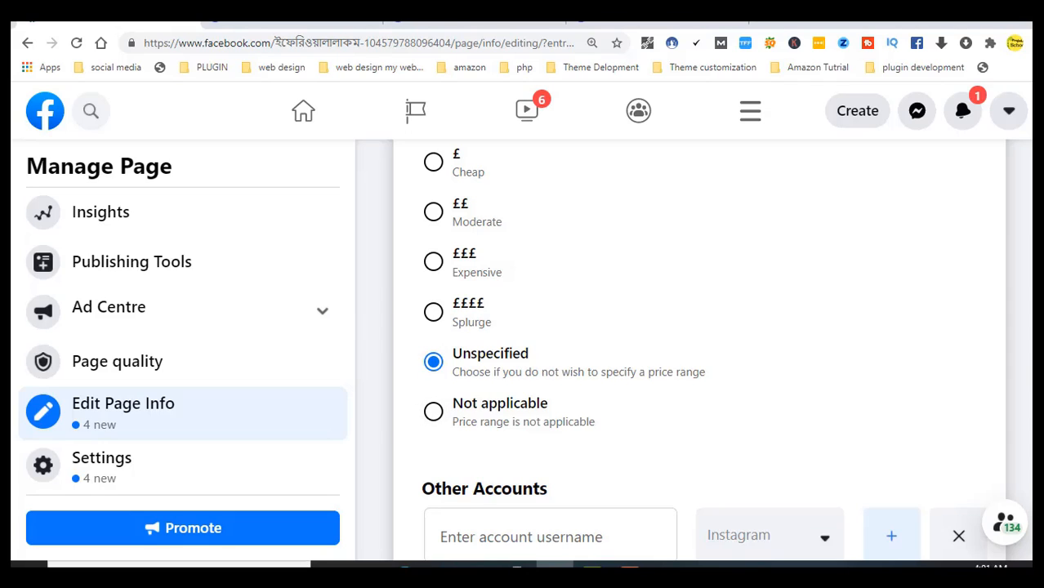
scroll(569, 462, "down", 1)
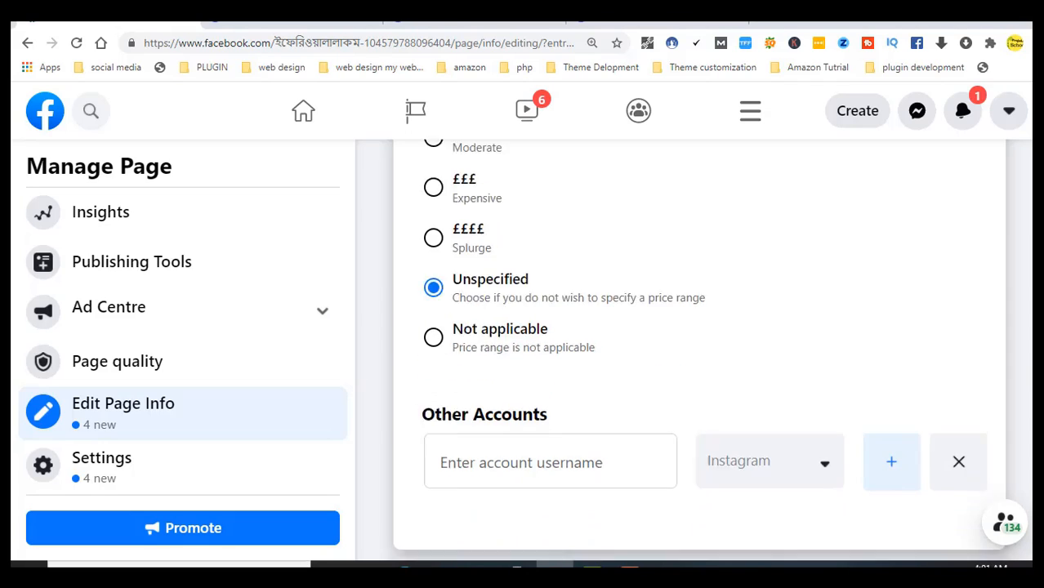
left_click(510, 460)
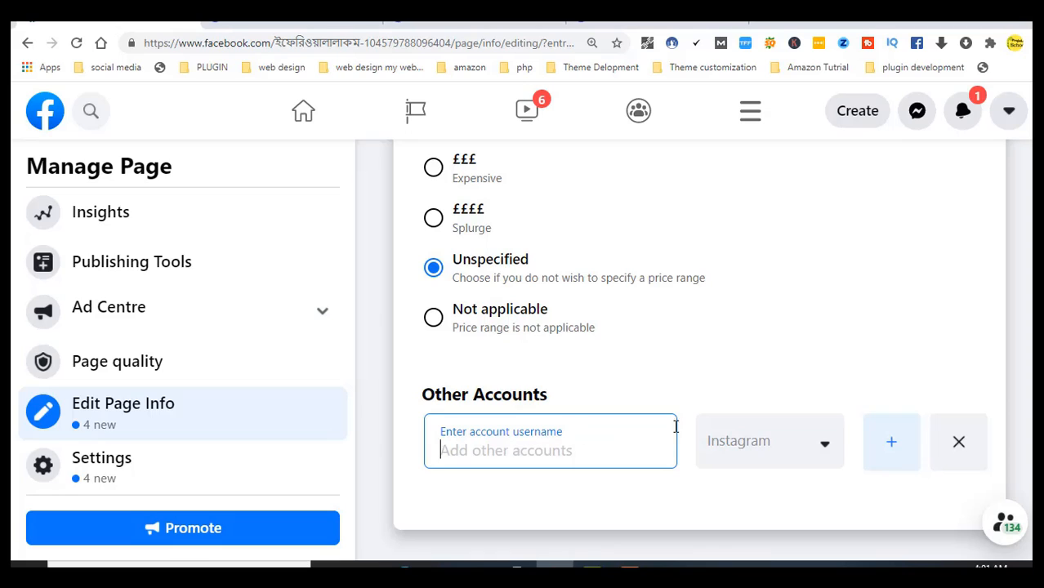
left_click(831, 458)
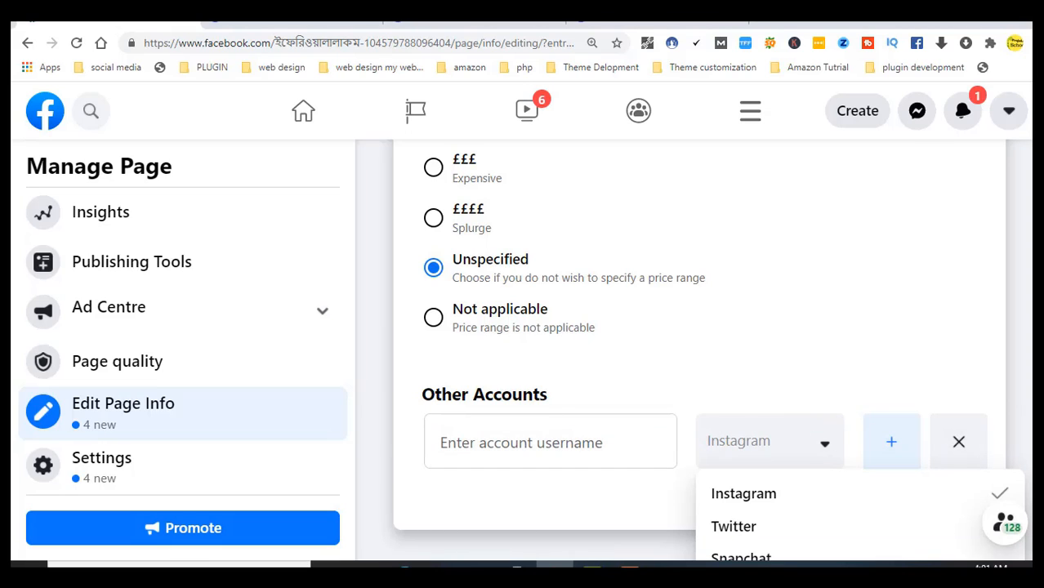
scroll(695, 351, "down", 2)
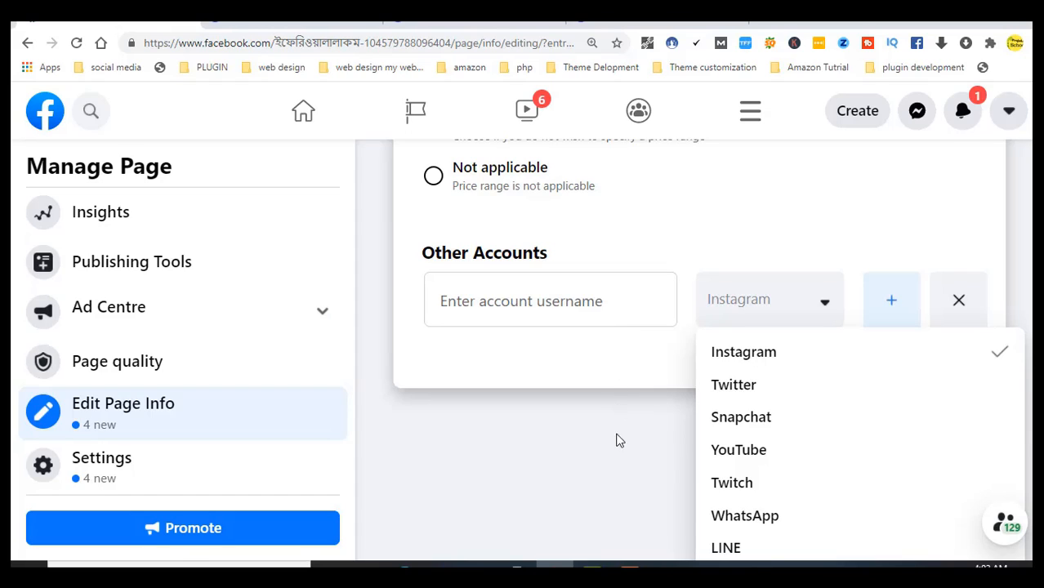
left_click(603, 456)
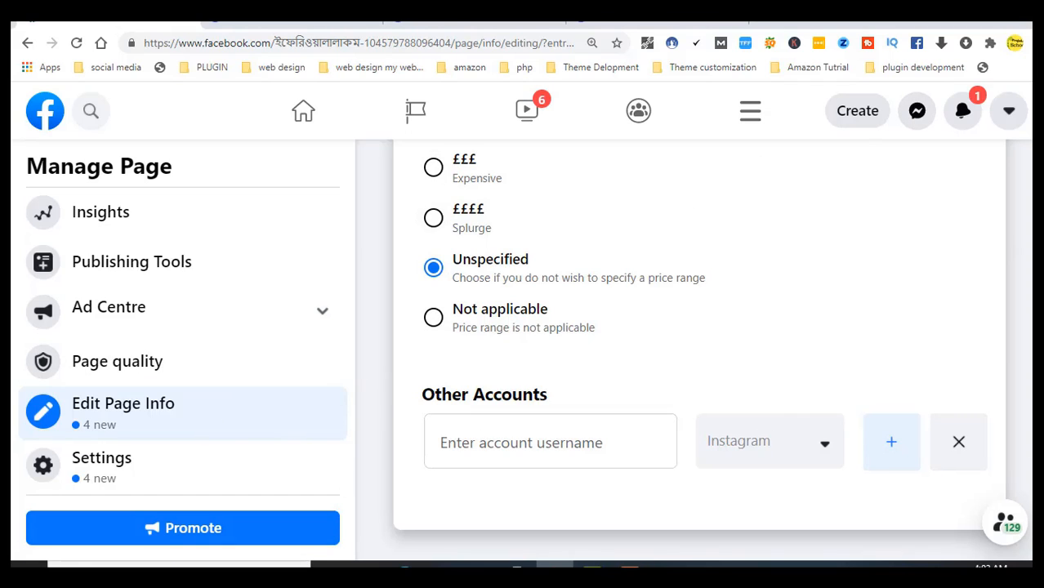
scroll(1024, 407, "up", 5)
Open and close the page switcher, then go to the Page's Home view with its cover photo
scroll(1024, 406, "up", 15)
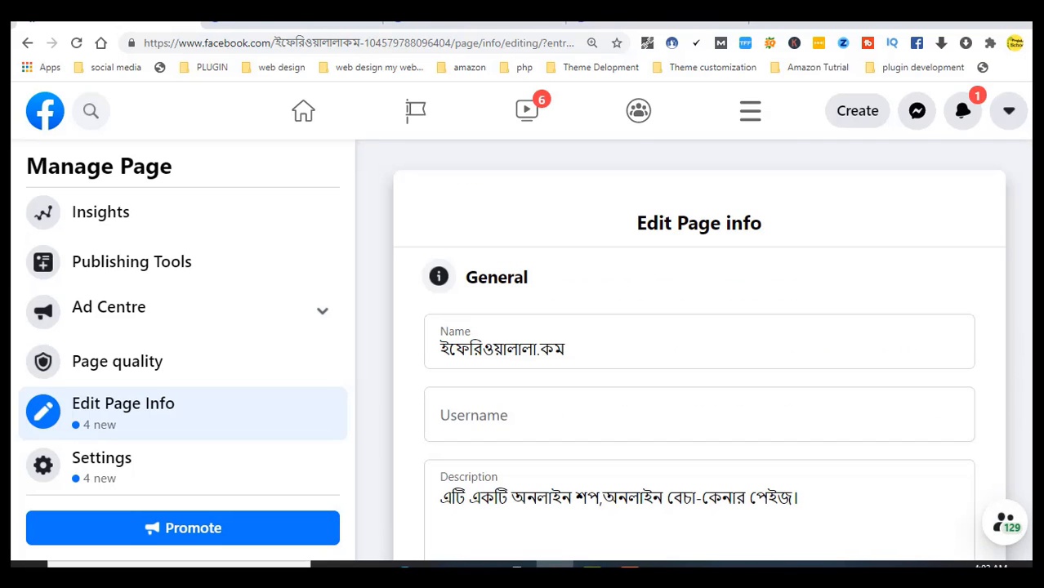
scroll(348, 367, "up", 1)
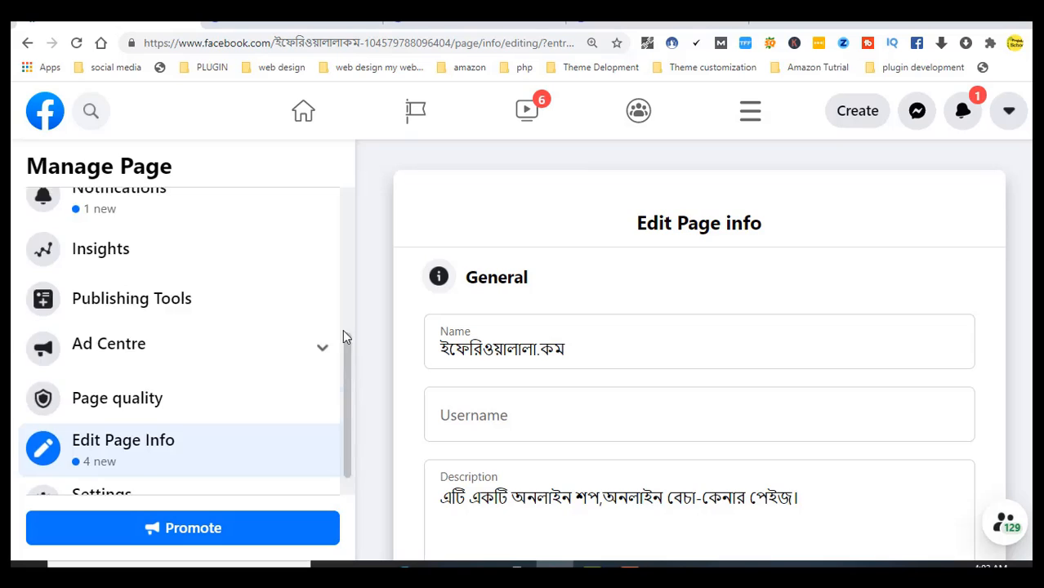
left_click_drag(344, 333, 350, 196)
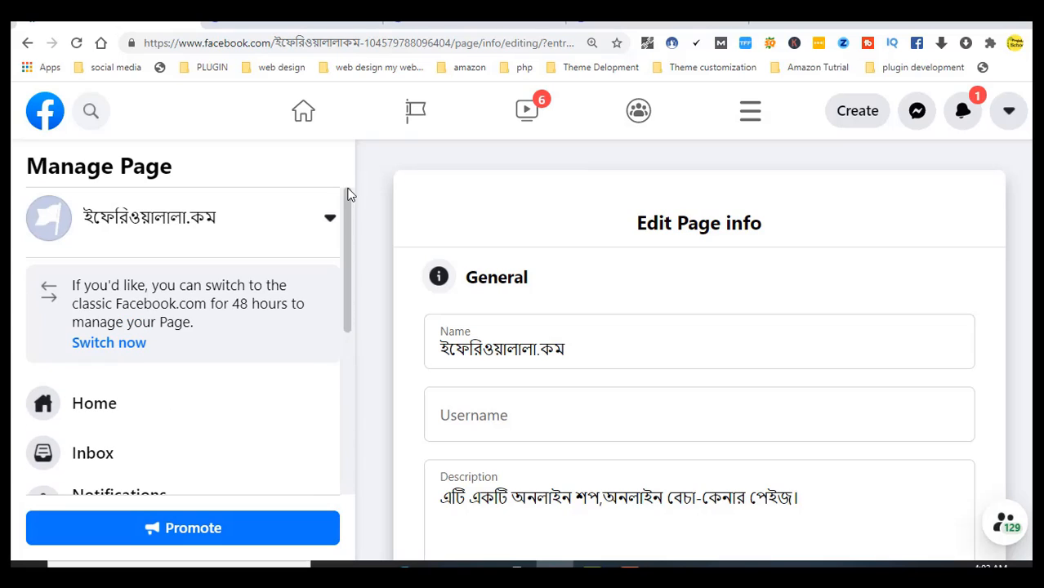
left_click(149, 222)
left_click(148, 227)
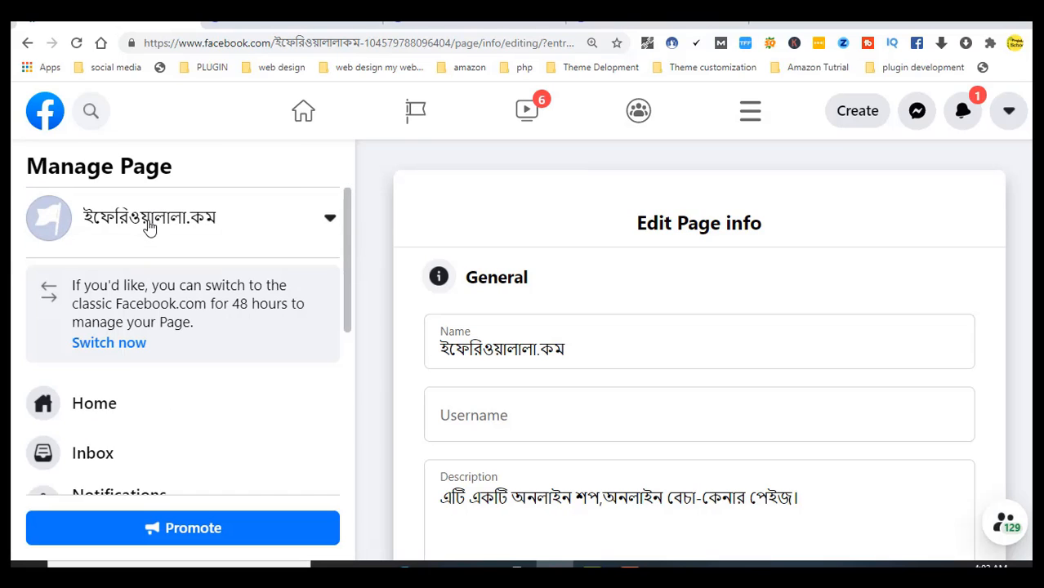
left_click(83, 225)
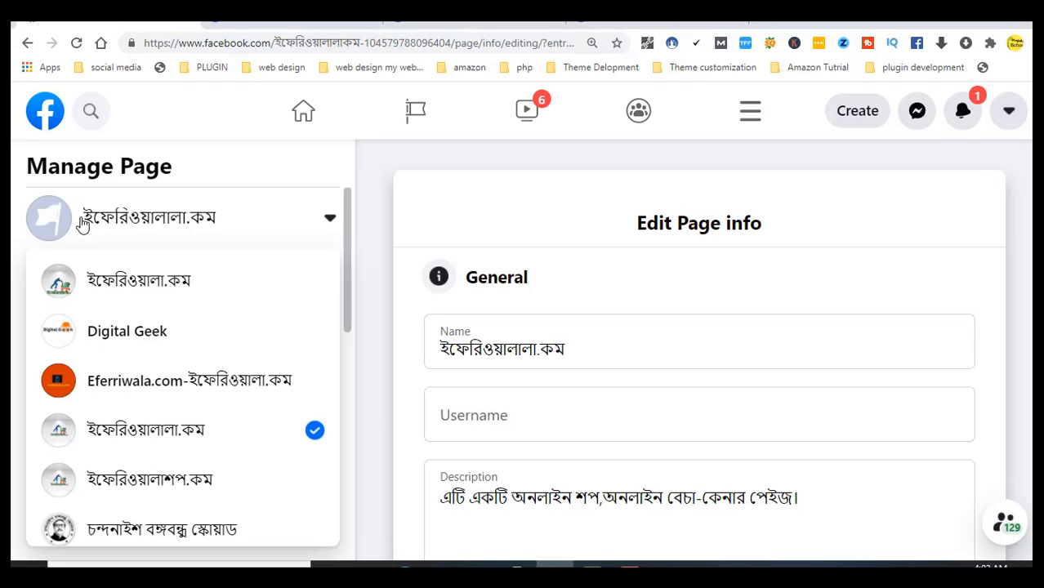
left_click(82, 226)
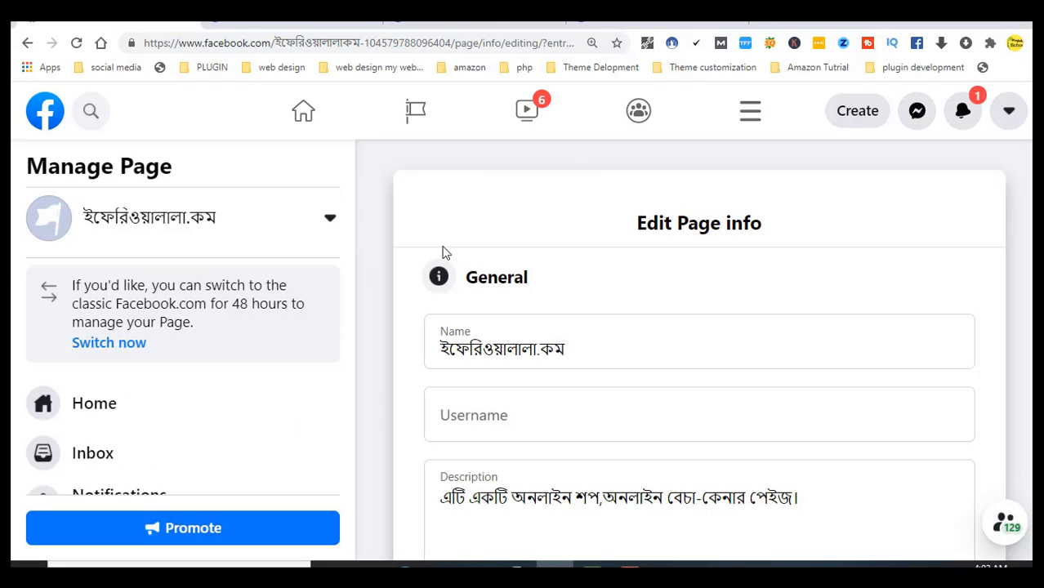
left_click(83, 407)
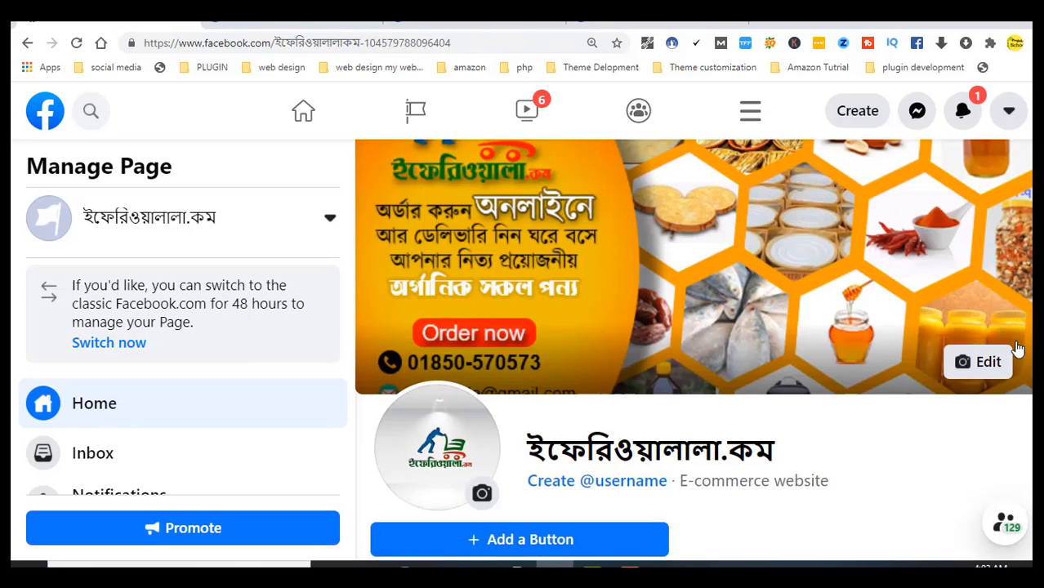
scroll(1030, 233, "down", 3)
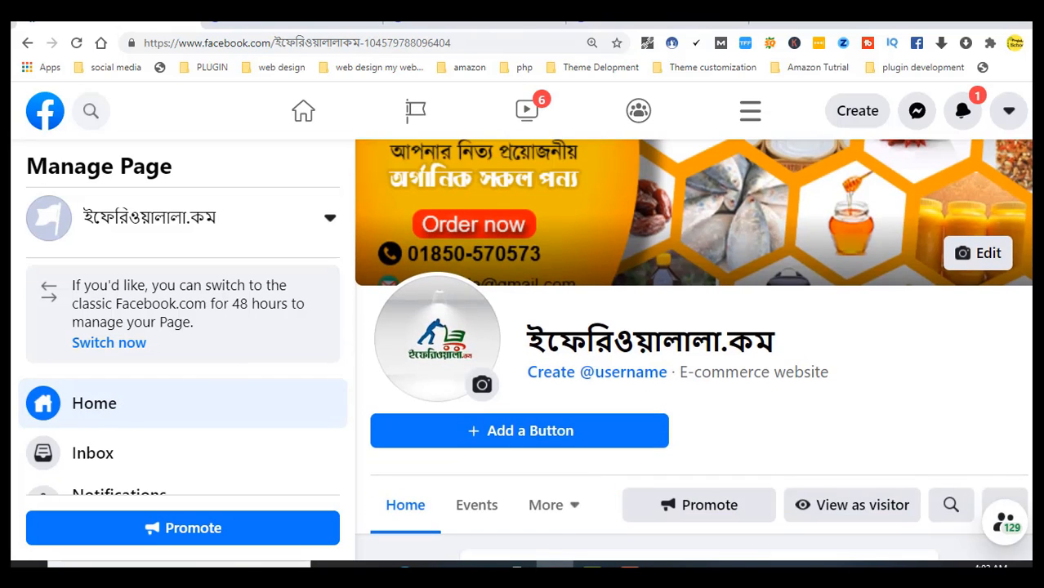
scroll(1030, 233, "down", 2)
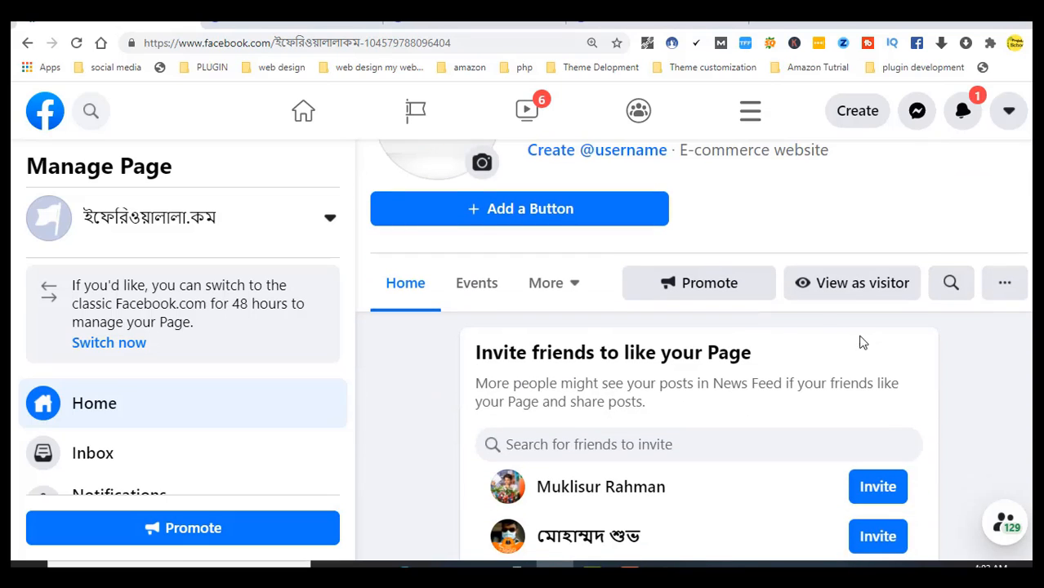
Switch to View as visitor and scroll through the Page's intro details, description and posts
left_click(856, 292)
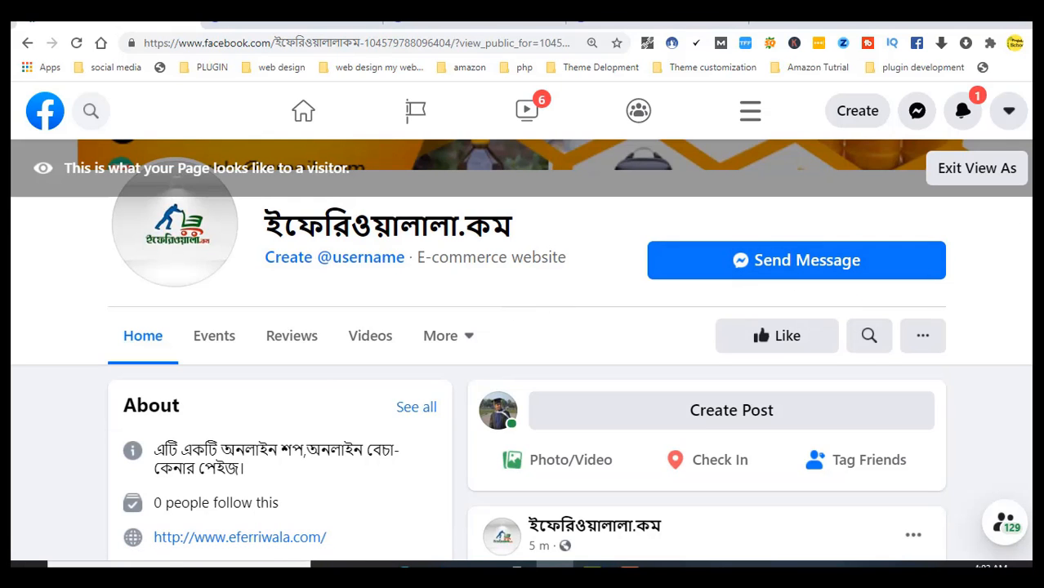
scroll(523, 351, "up", 4)
scroll(523, 351, "down", 6)
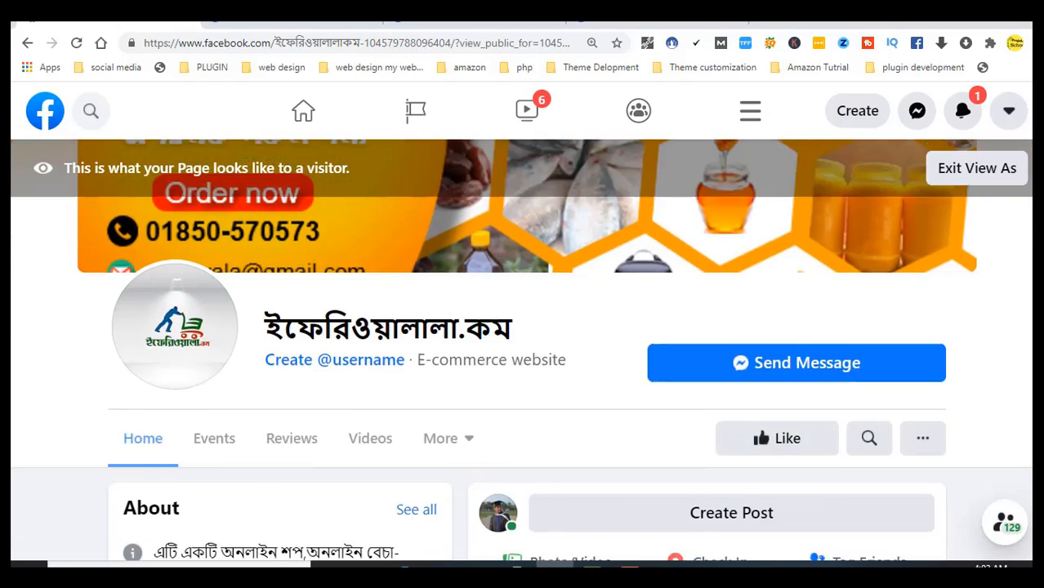
scroll(523, 351, "down", 1)
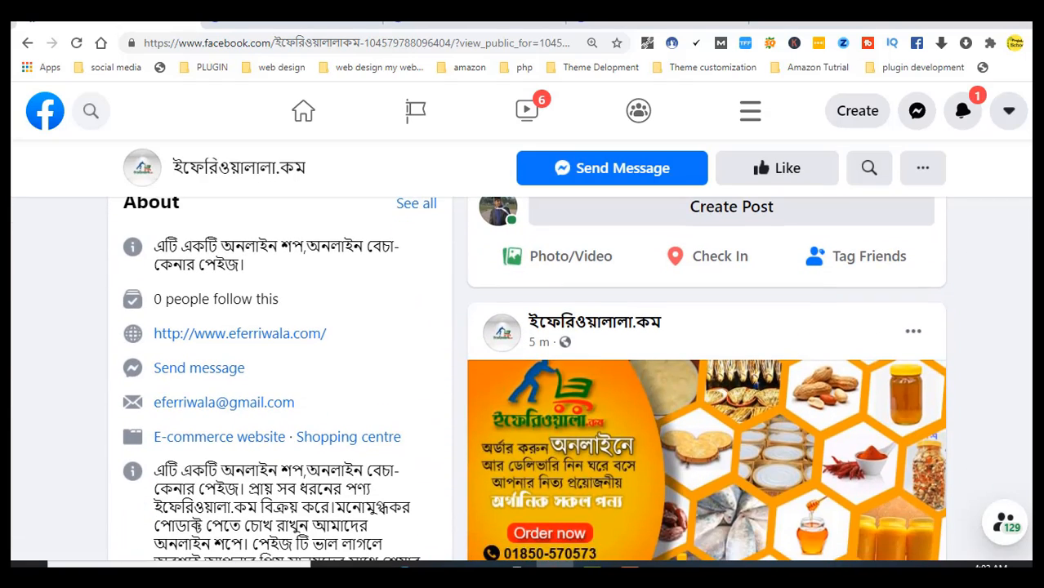
scroll(523, 351, "down", 1)
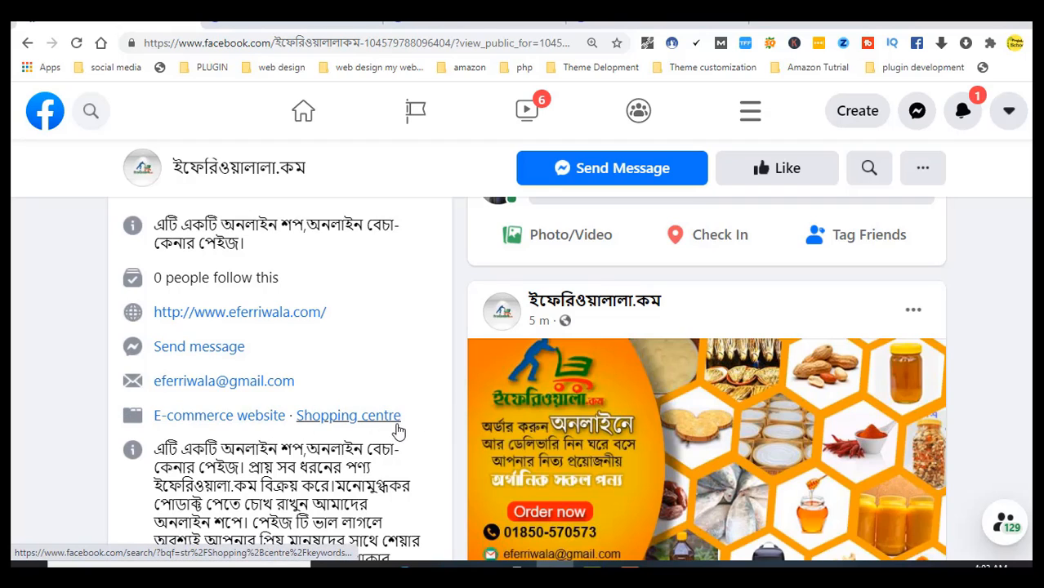
scroll(292, 376, "down", 4)
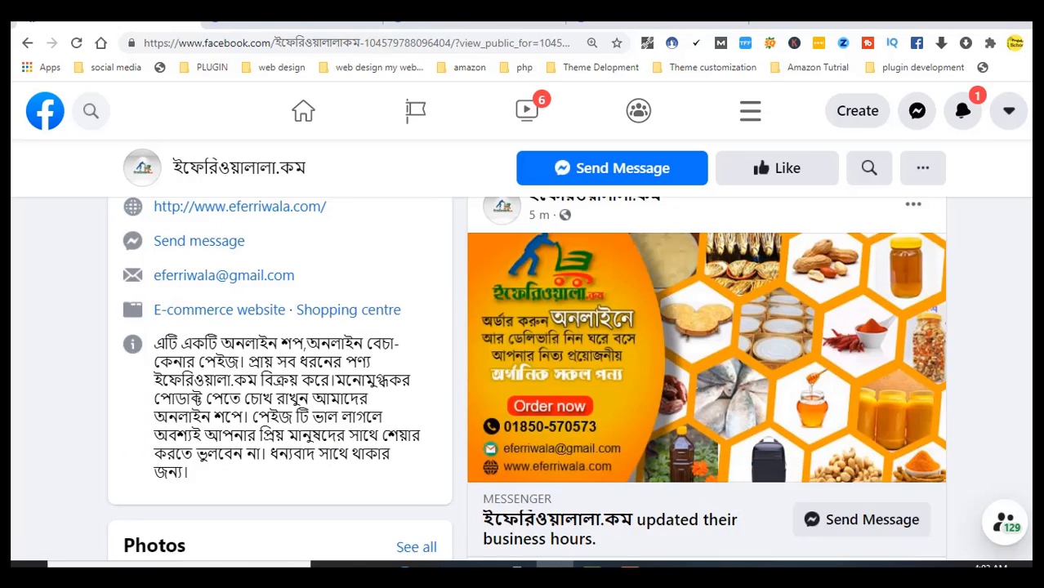
scroll(292, 376, "up", 1)
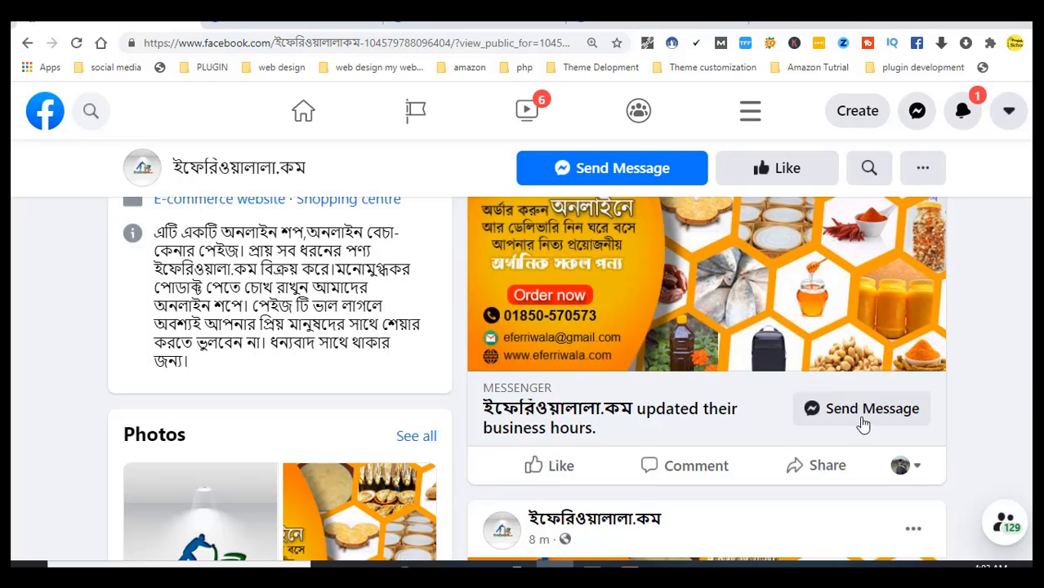
scroll(527, 380, "down", 5)
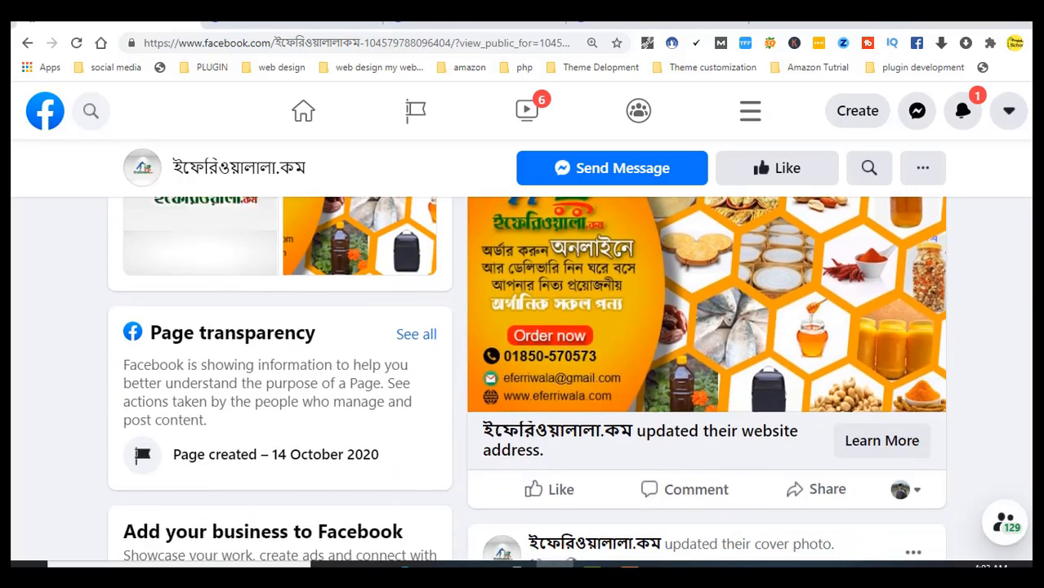
scroll(706, 380, "down", 5)
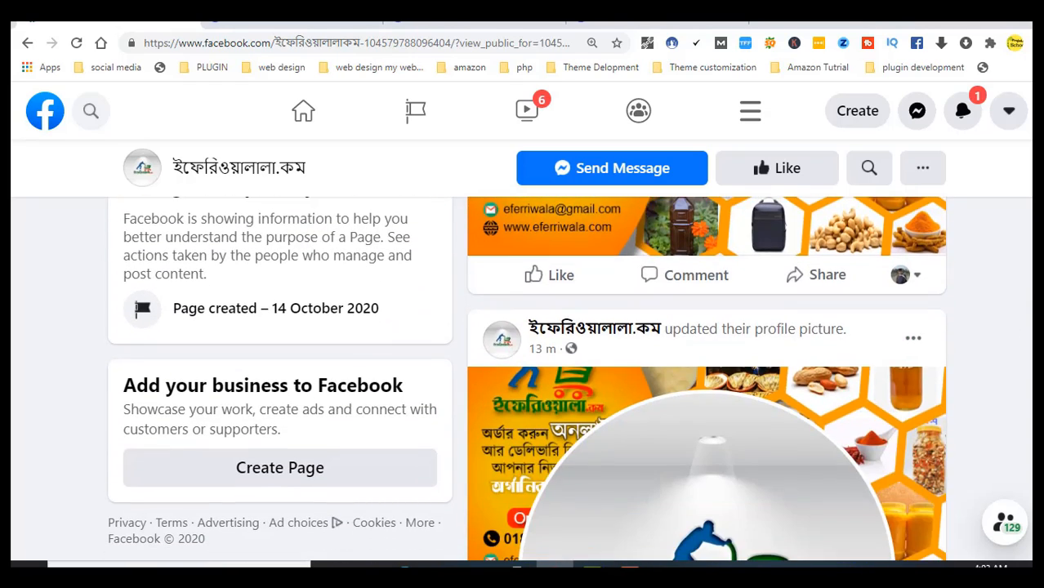
scroll(707, 379, "up", 2)
scroll(707, 379, "up", 10)
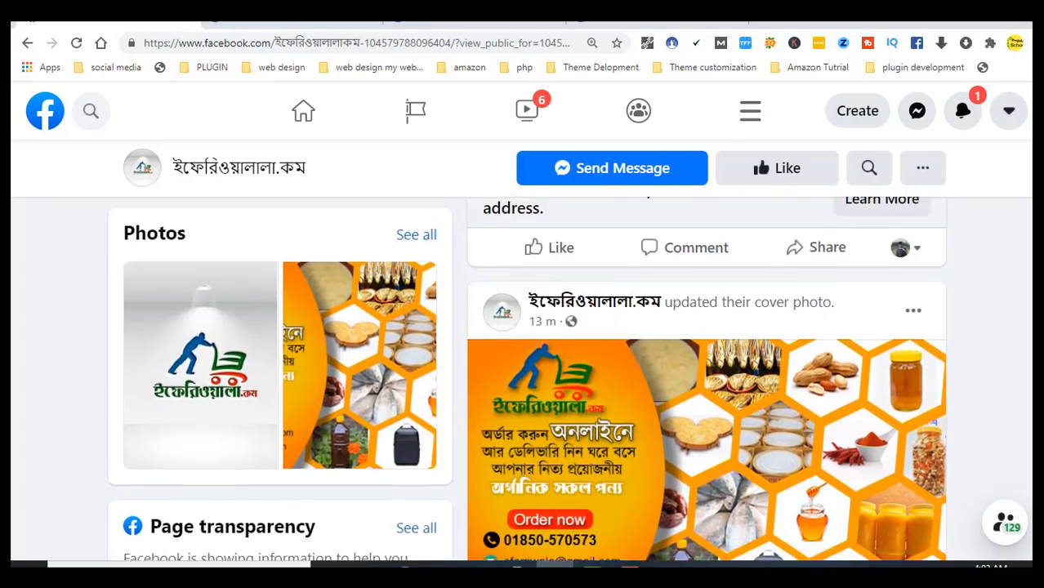
scroll(521, 351, "up", 3)
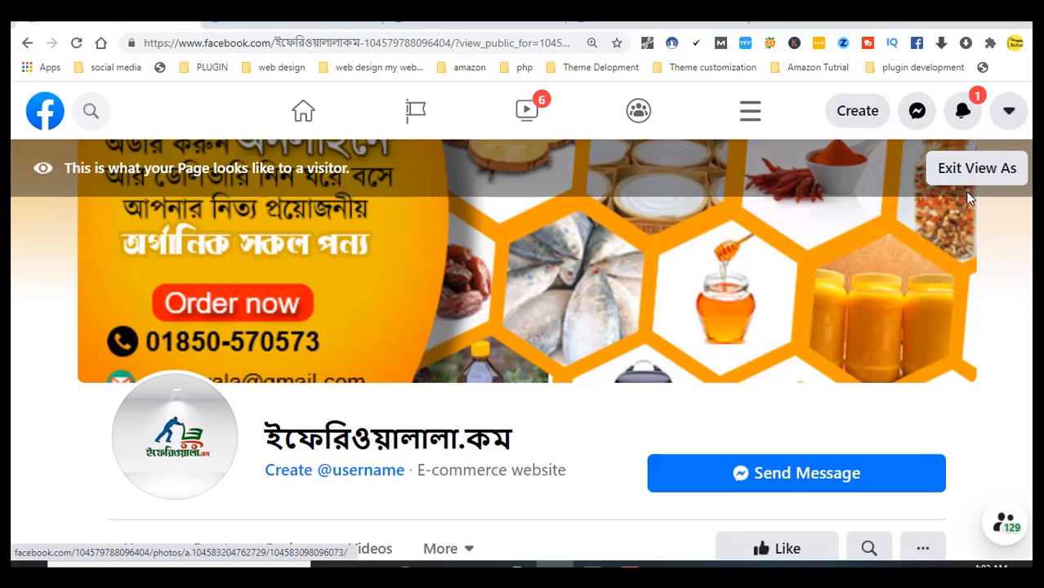
Exit View As and scroll the Manage Page sidebar down to Settings
left_click(977, 168)
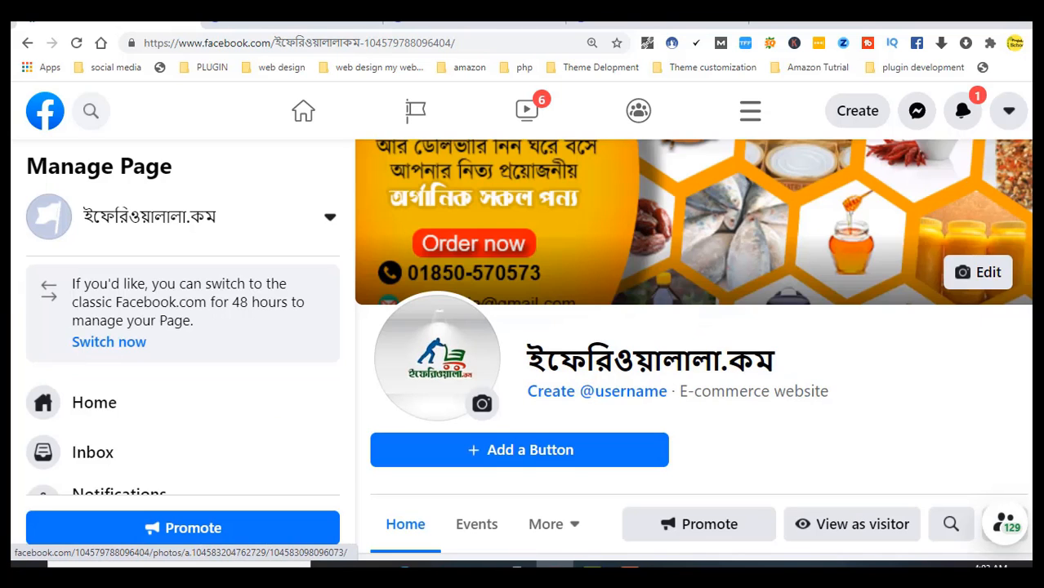
scroll(693, 350, "up", 1)
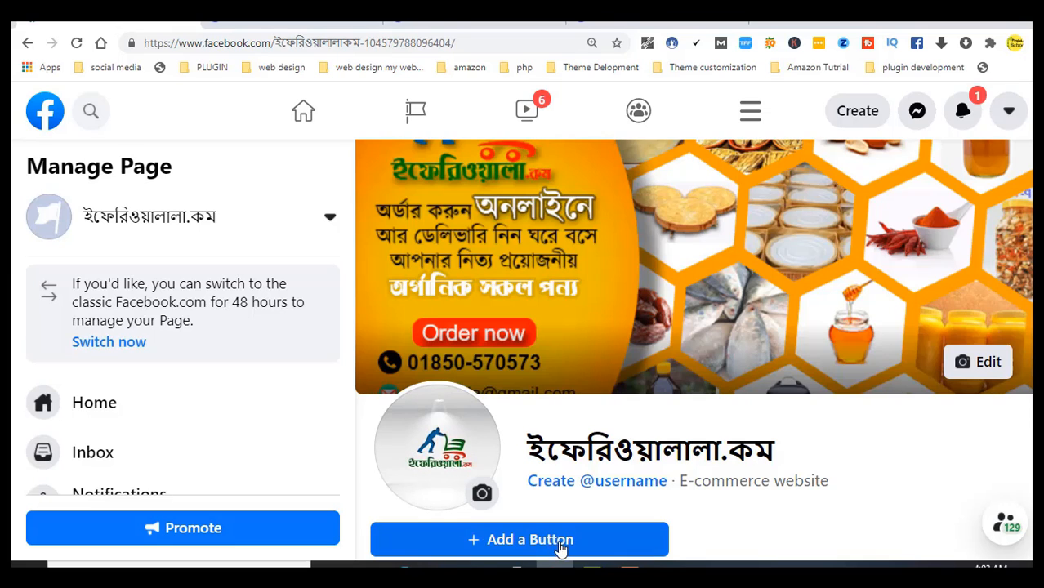
scroll(695, 351, "down", 2)
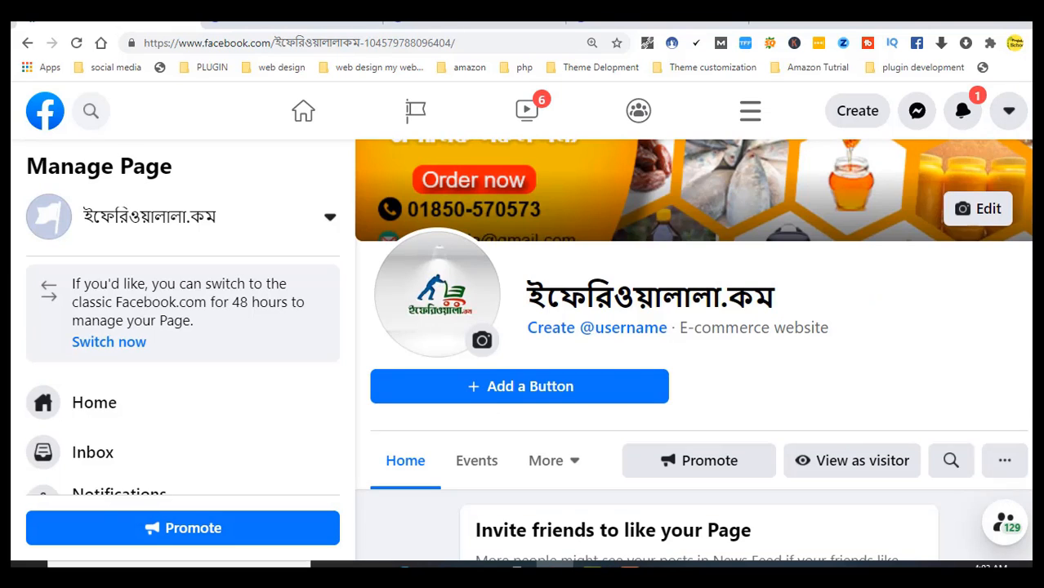
scroll(694, 351, "up", 2)
scroll(695, 351, "down", 1)
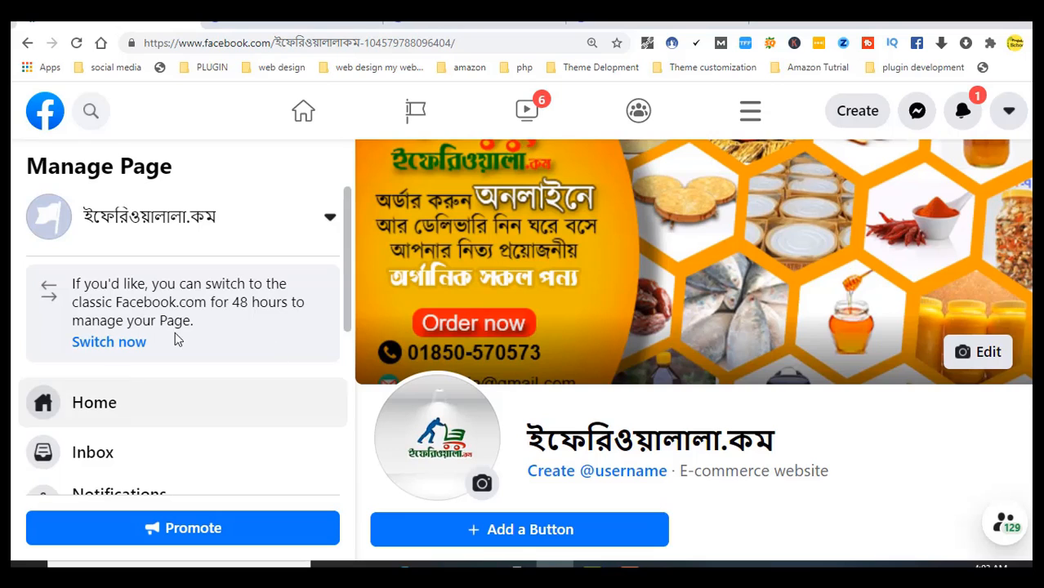
left_click_drag(349, 196, 341, 447)
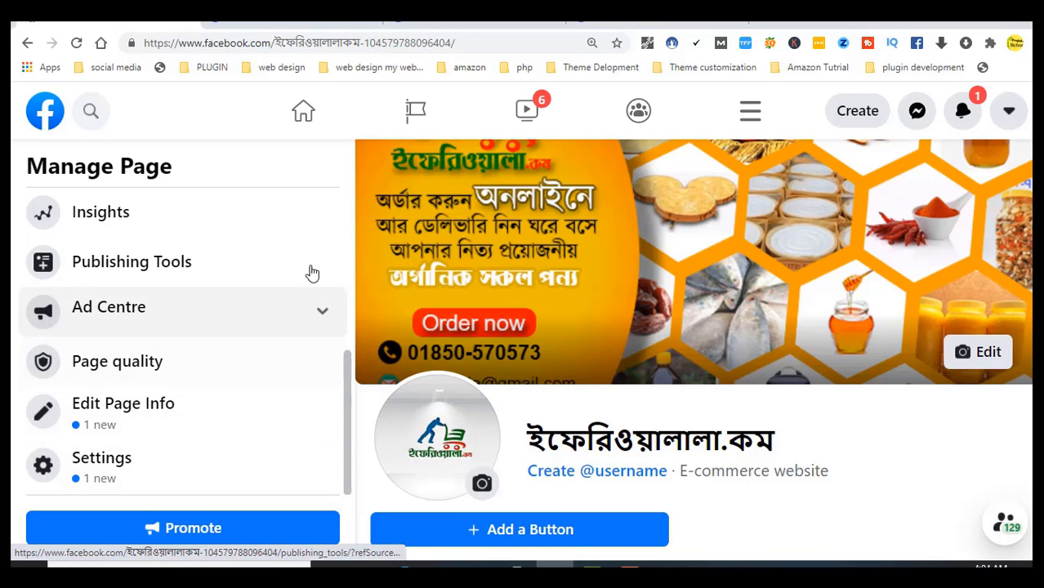
Open Page settings and scroll the settings list down to Page management history
left_click(101, 464)
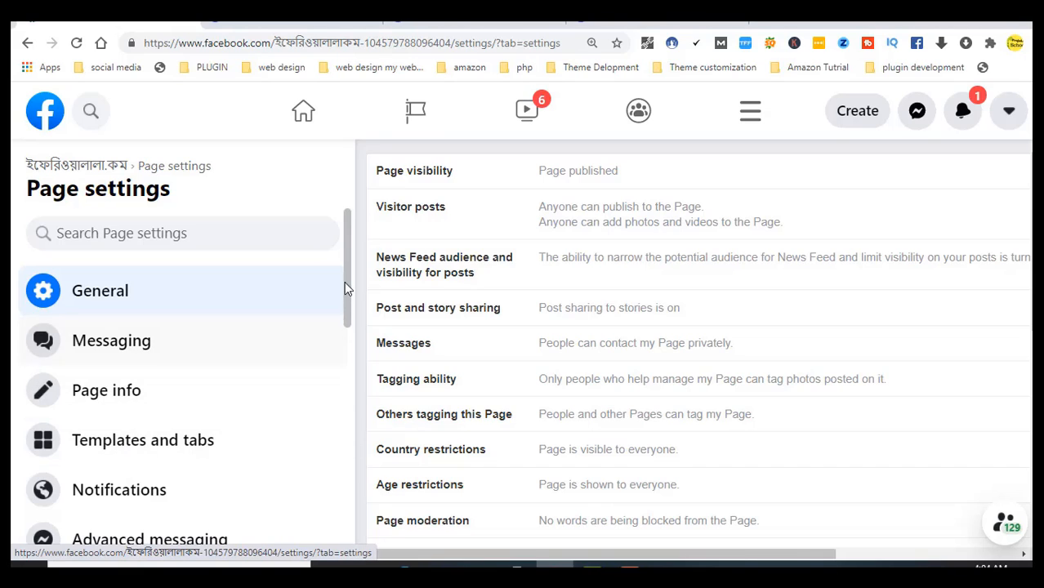
scroll(344, 281, "down", 1)
scroll(347, 319, "down", 2)
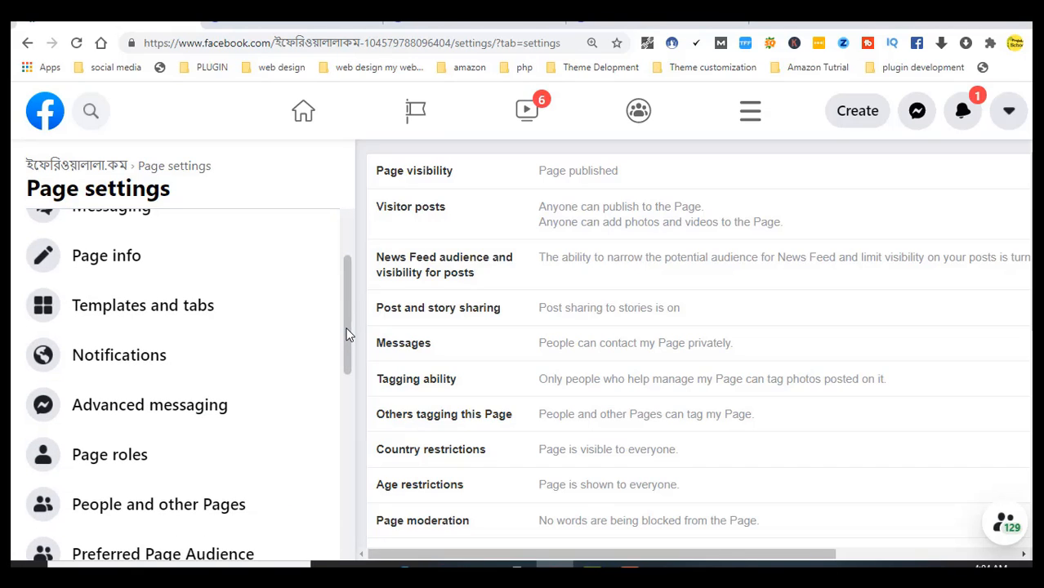
left_click_drag(346, 334, 345, 433)
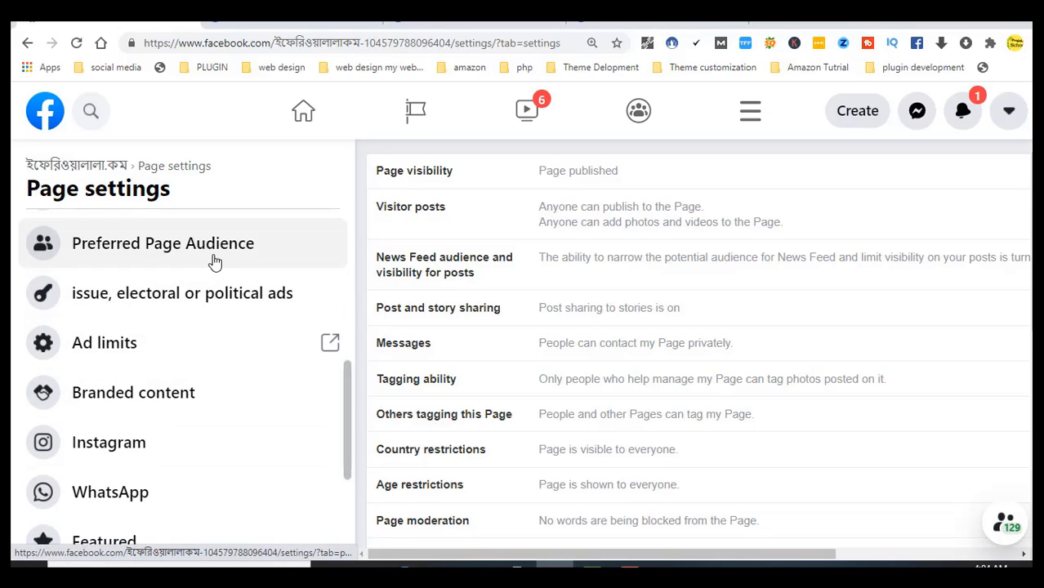
scroll(139, 245, "down", 1)
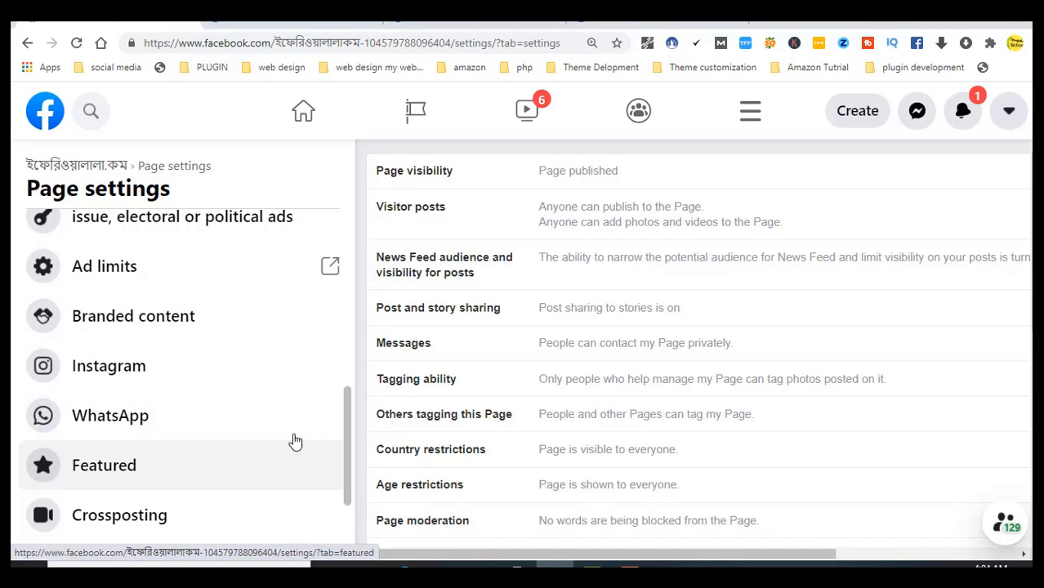
left_click_drag(344, 420, 344, 459)
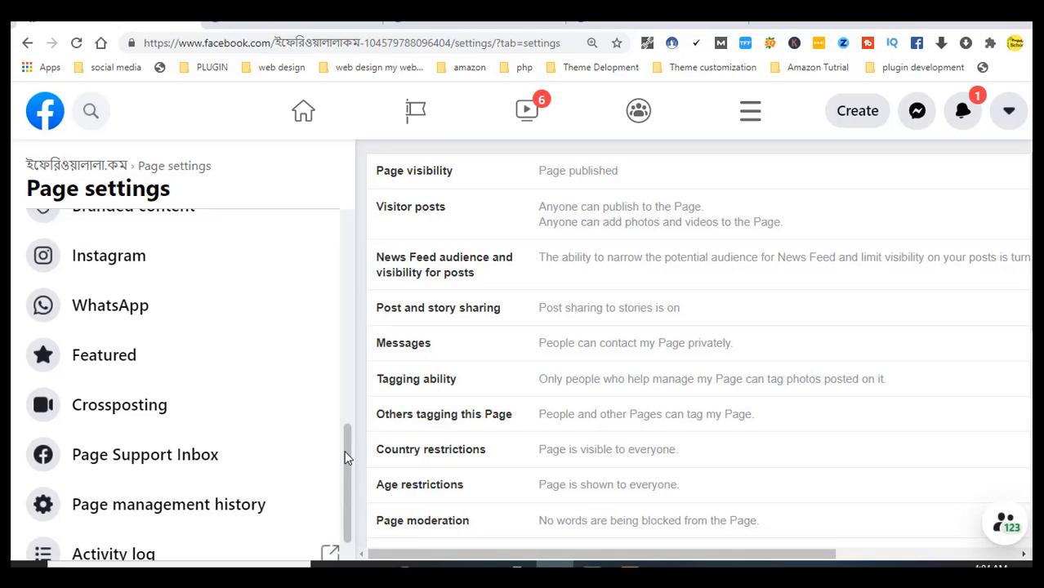
left_click_drag(344, 459, 340, 476)
Check the Page management history, then open Templates and tabs showing the Standard template
left_click(342, 478)
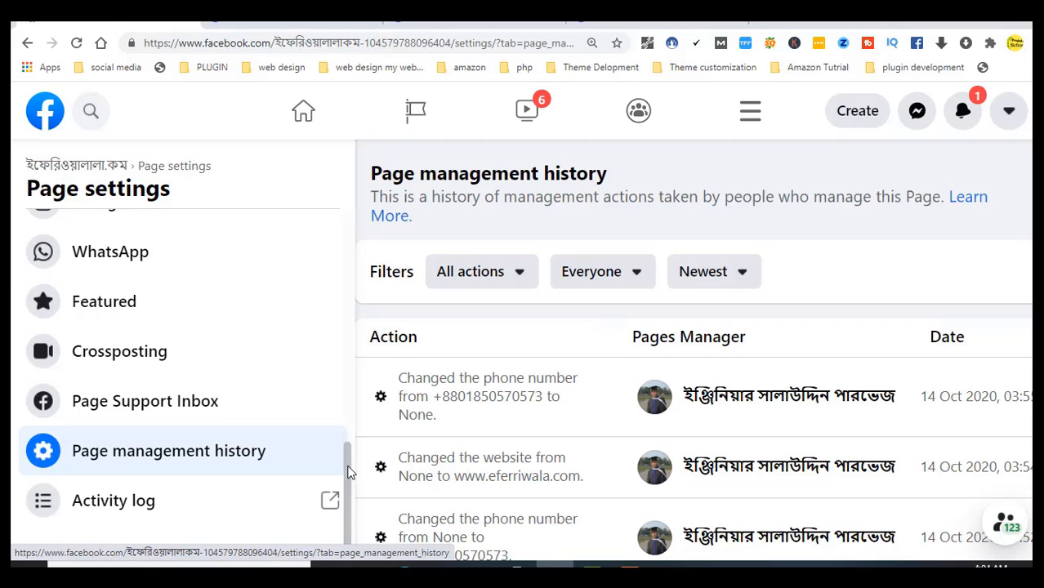
left_click_drag(350, 471, 375, 227)
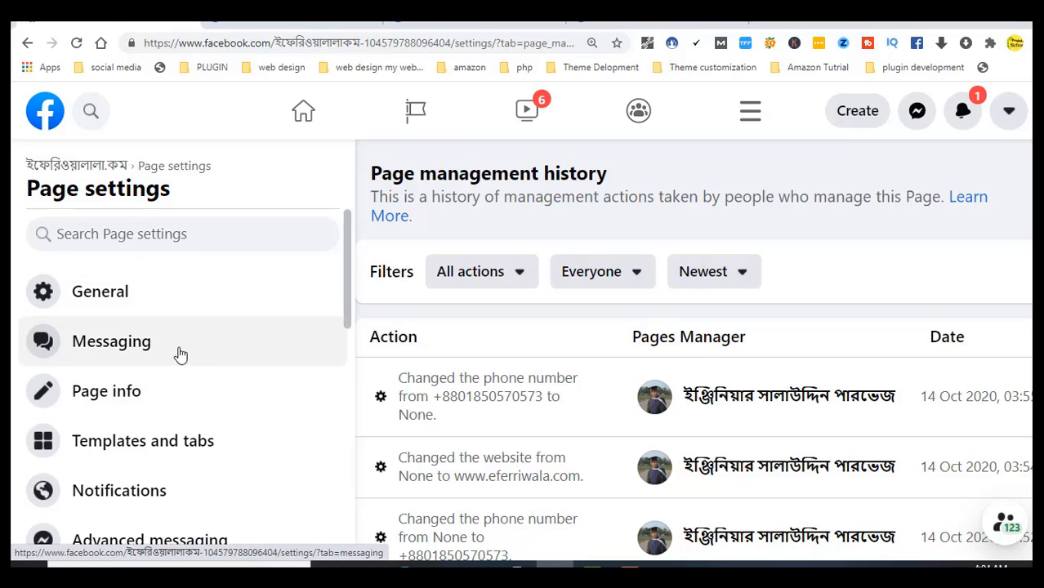
left_click(133, 452)
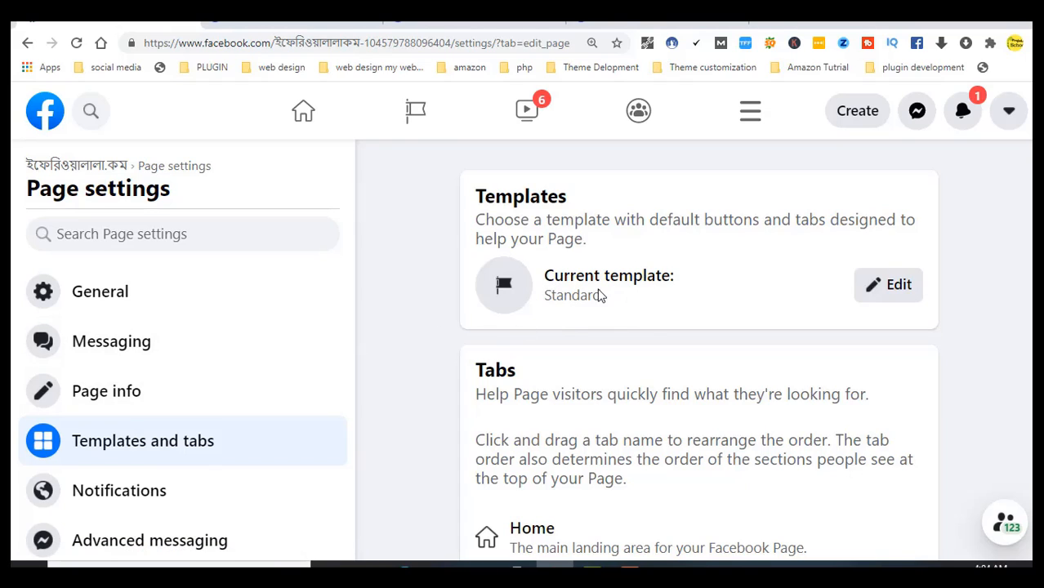
Browse the available Page templates and close the list without switching from Standard
left_click(882, 283)
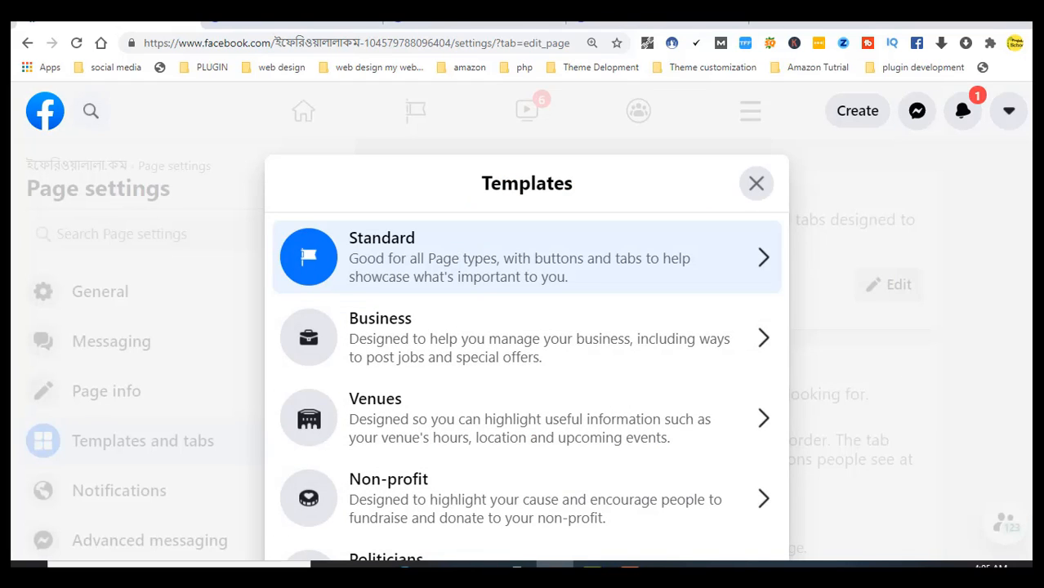
scroll(527, 327, "down", 2)
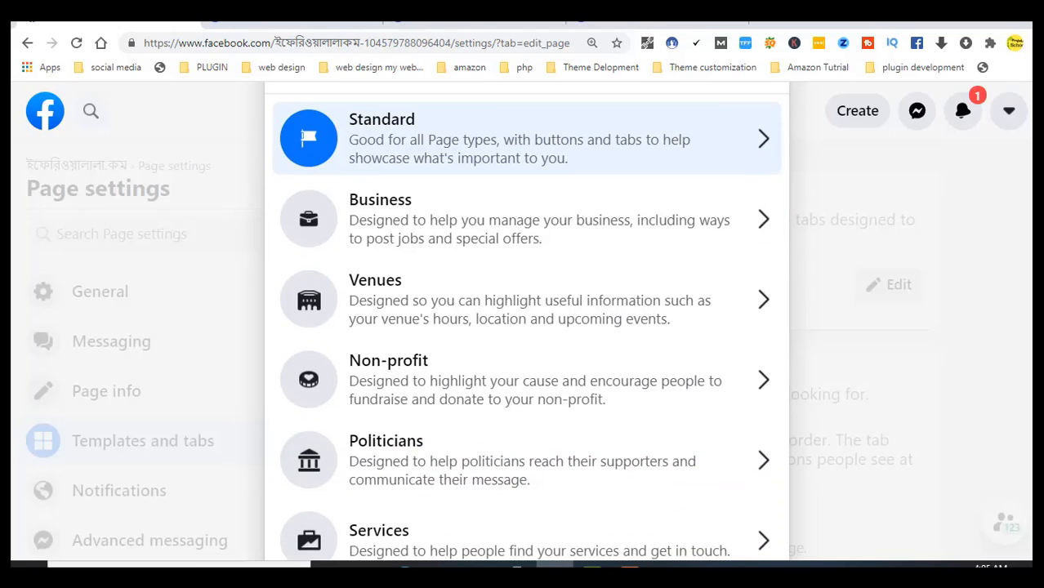
scroll(527, 323, "down", 1)
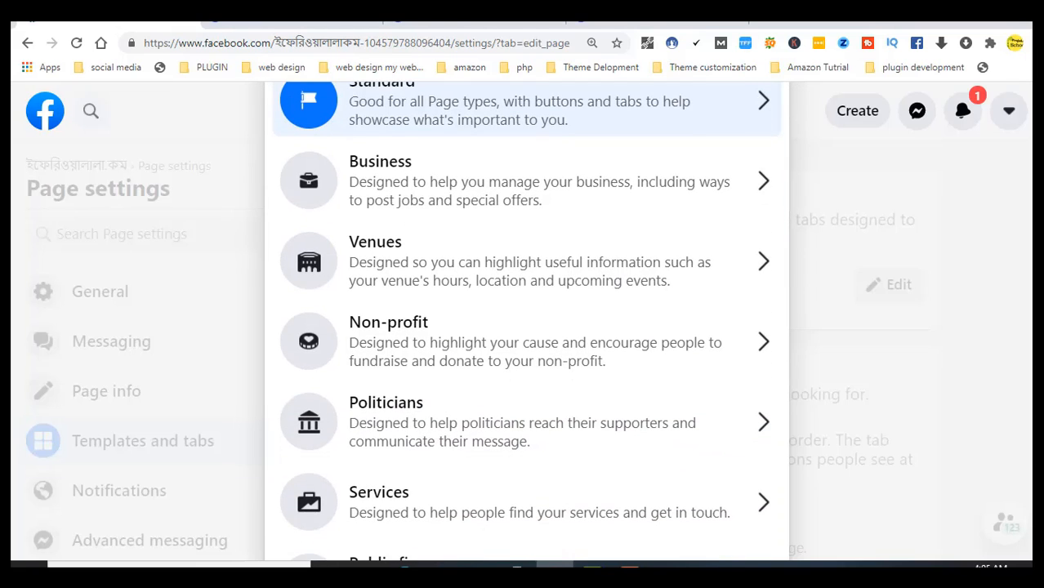
scroll(527, 321, "down", 4)
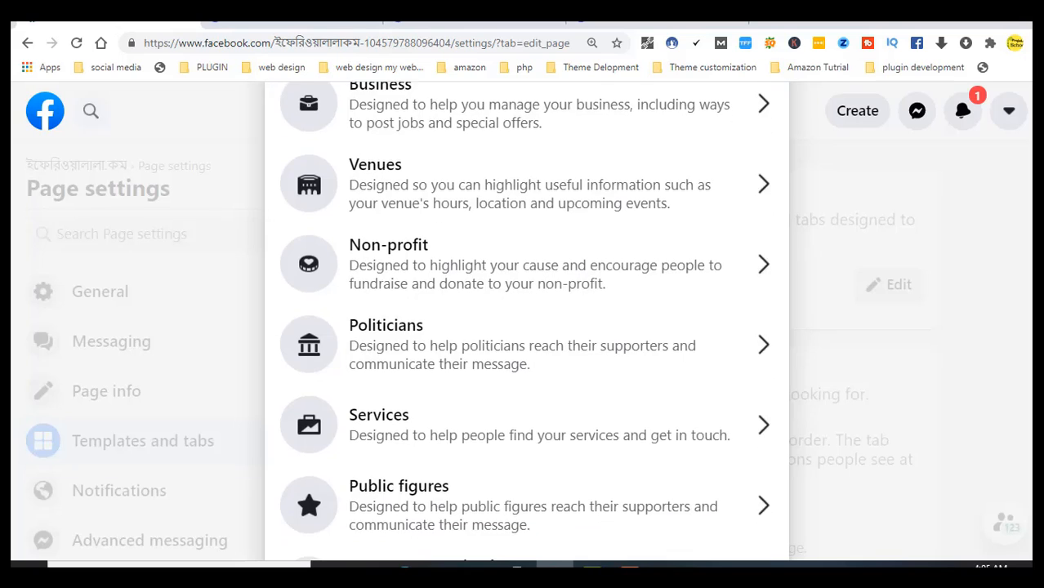
scroll(306, 436, "down", 2)
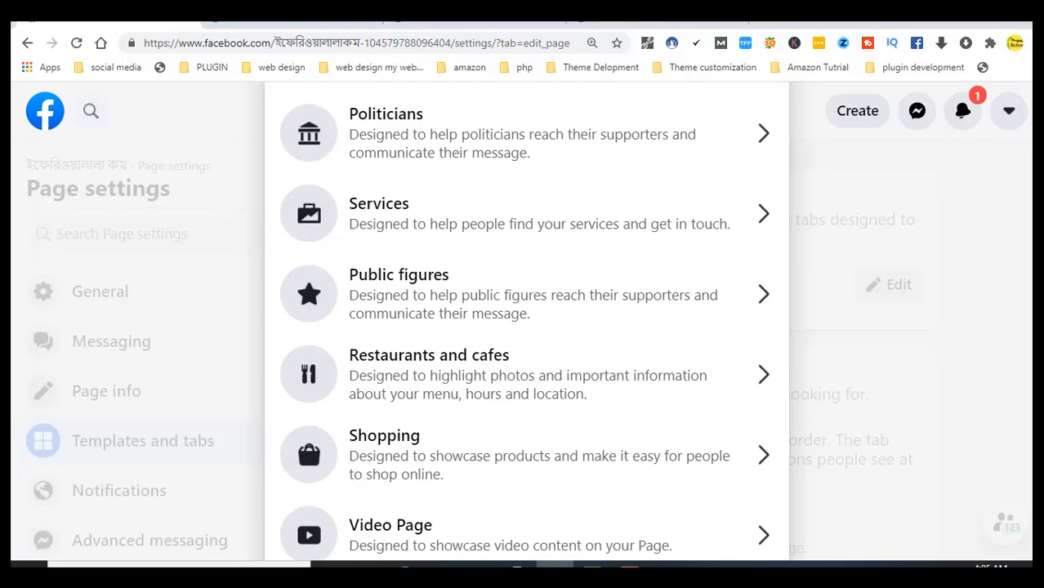
scroll(305, 436, "down", 1)
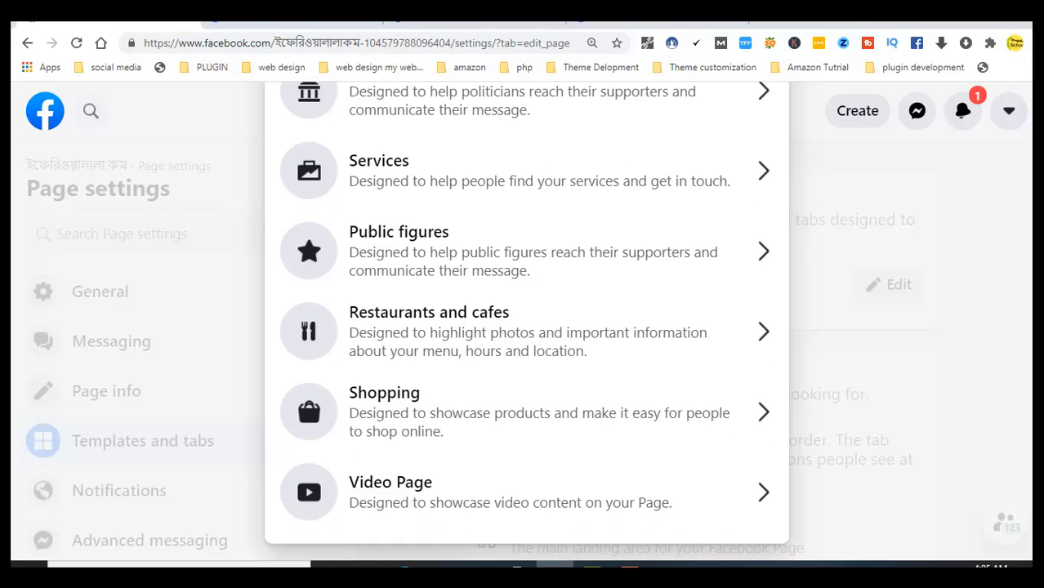
scroll(527, 321, "up", 6)
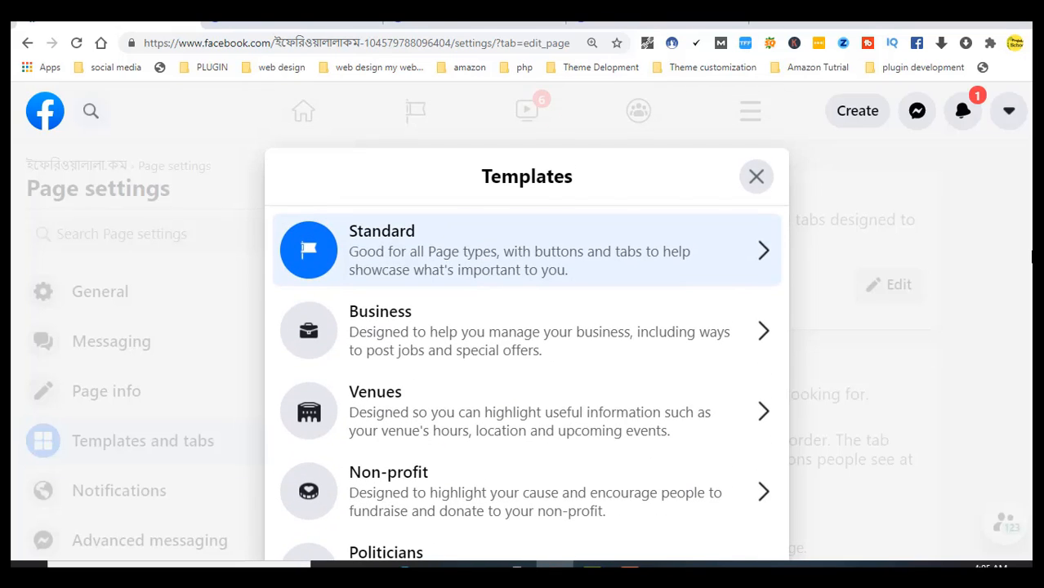
left_click(1031, 255)
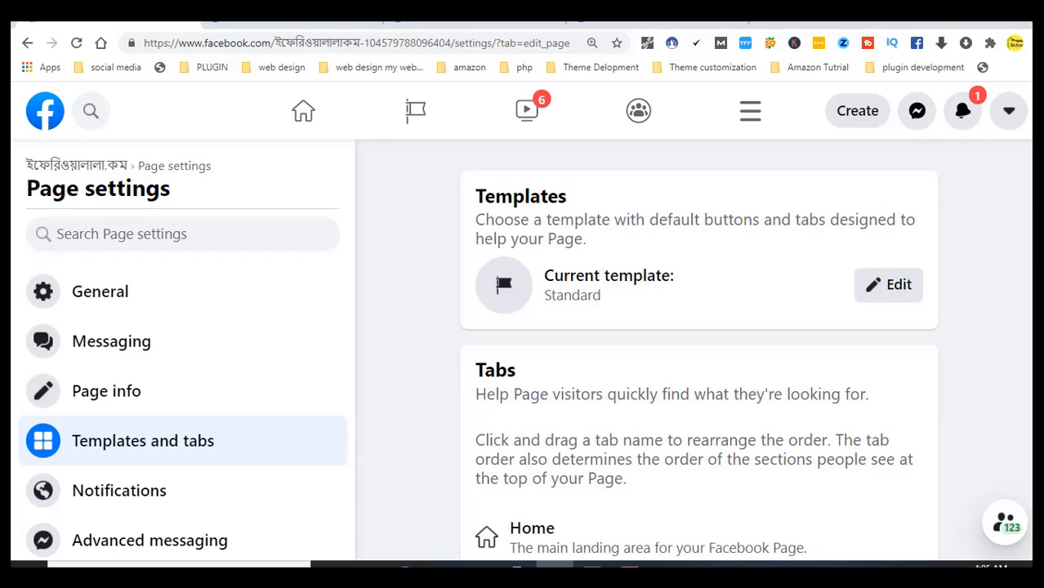
Review the tab toggles: Events, Reviews, Groups on; Offers, Shop, Jobs, Services, Notes, Live off
scroll(699, 351, "down", 5)
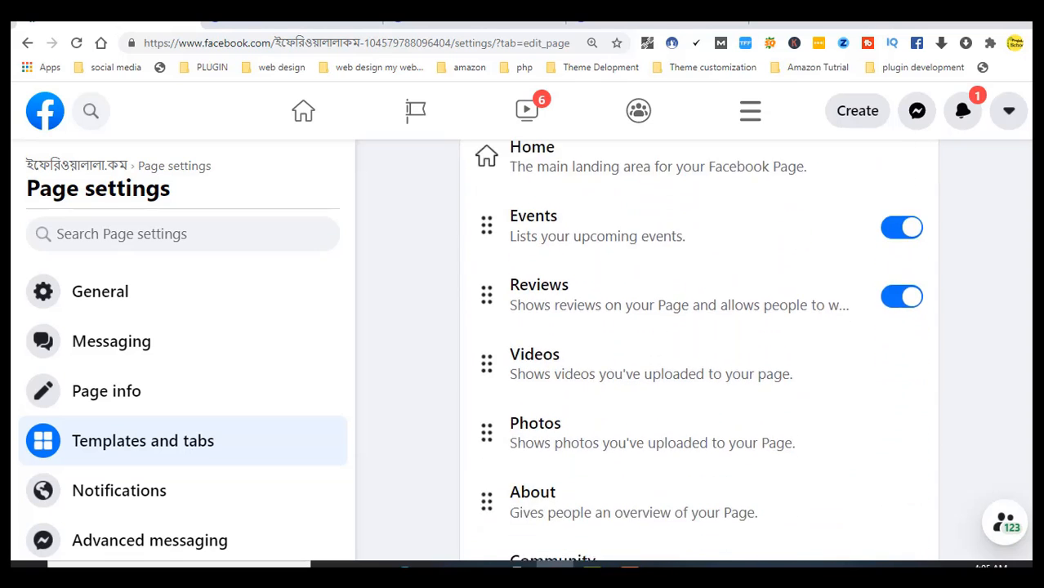
scroll(699, 351, "down", 6)
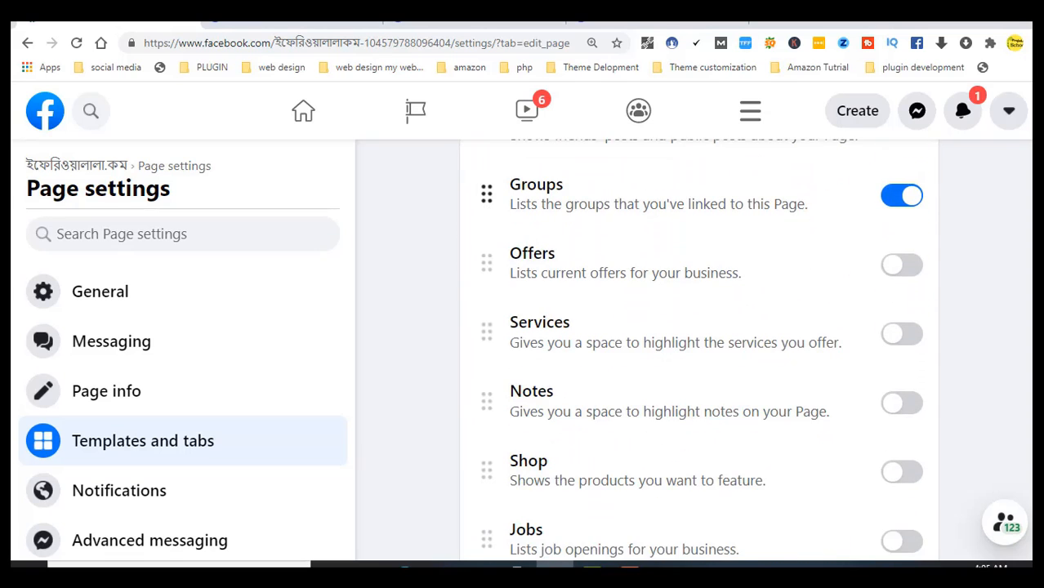
scroll(699, 352, "down", 2)
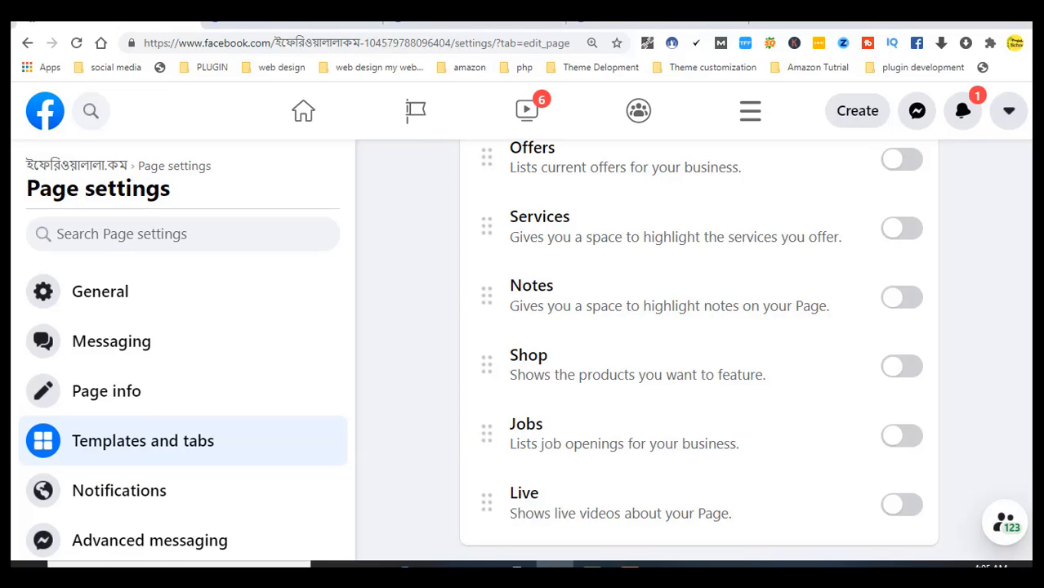
scroll(699, 350, "up", 10)
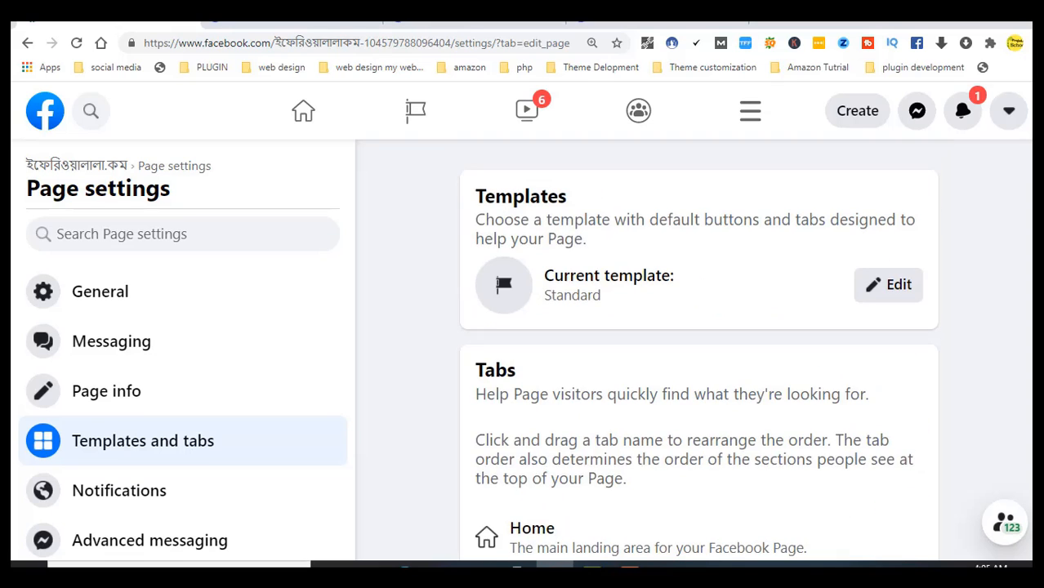
scroll(698, 350, "down", 10)
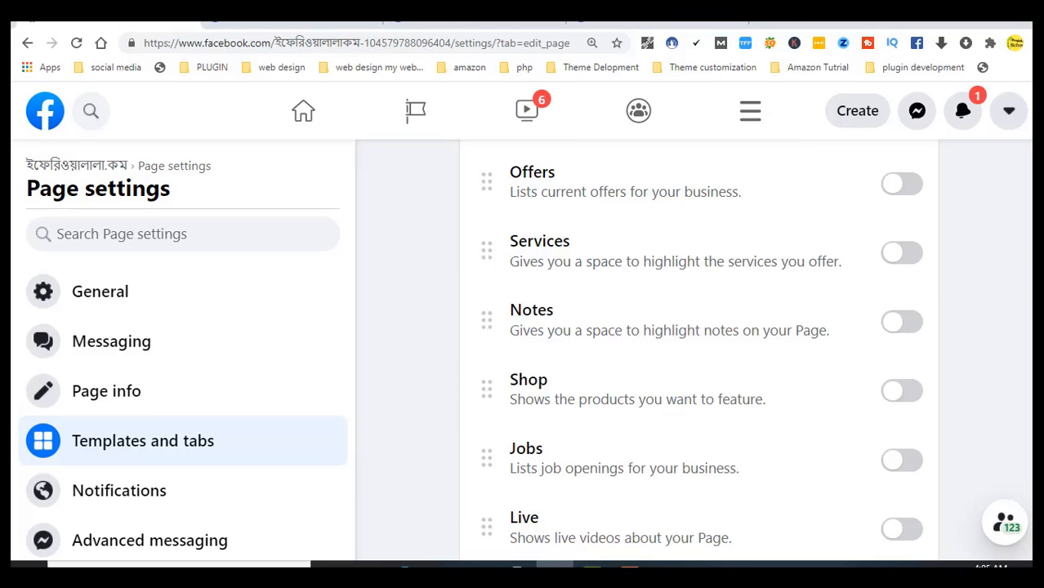
scroll(699, 350, "down", 1)
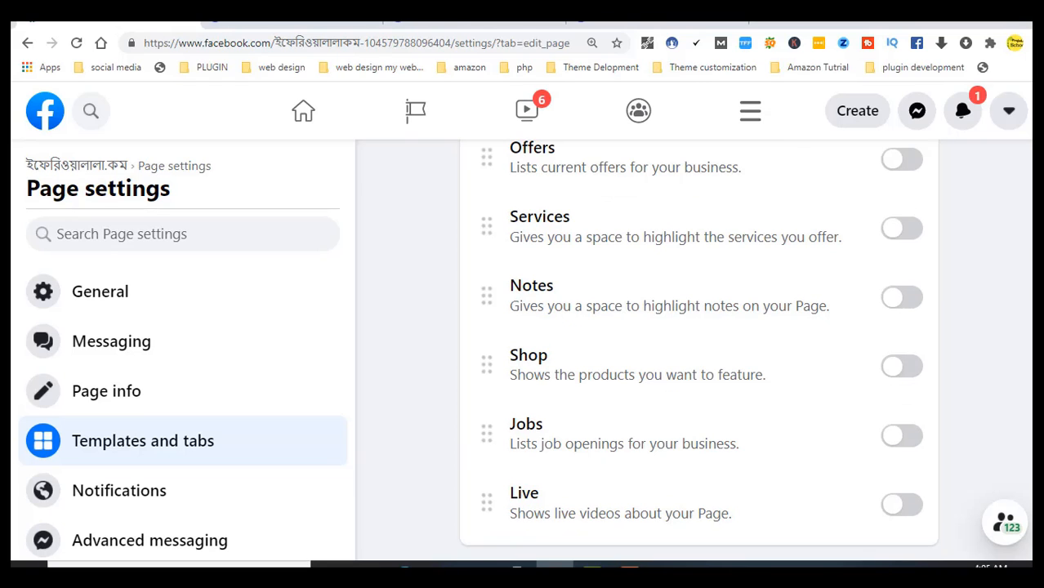
scroll(949, 432, "up", 2)
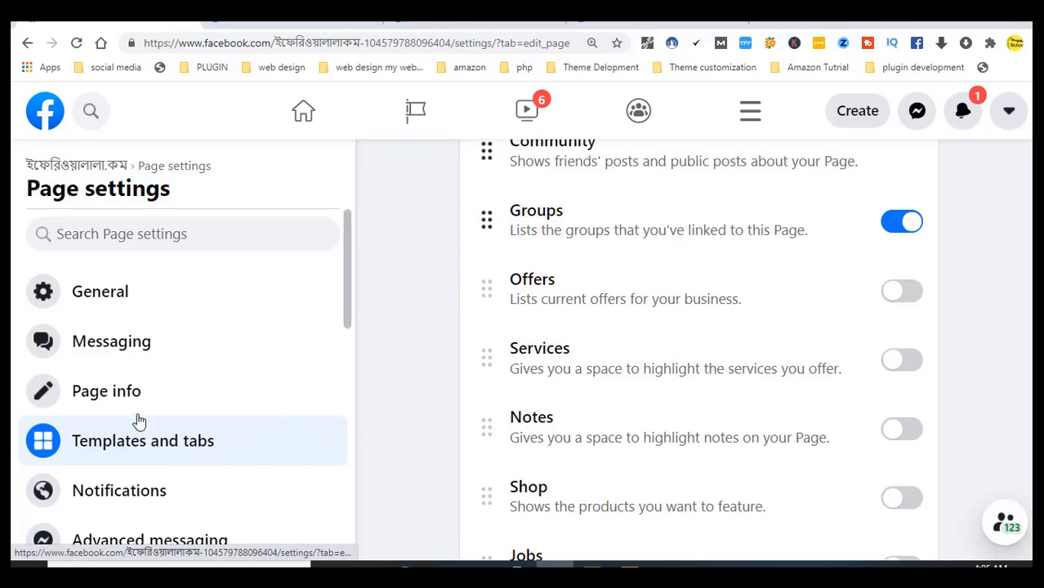
Open General settings and scroll past Profanity filter (off) down to Remove Page
left_click(108, 308)
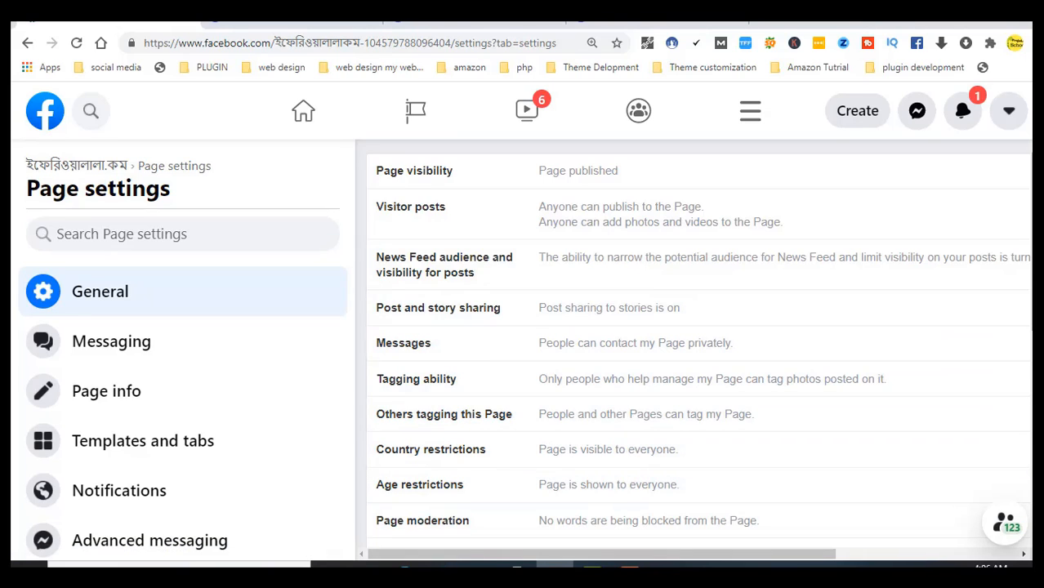
scroll(918, 361, "down", 1)
scroll(699, 344, "down", 2)
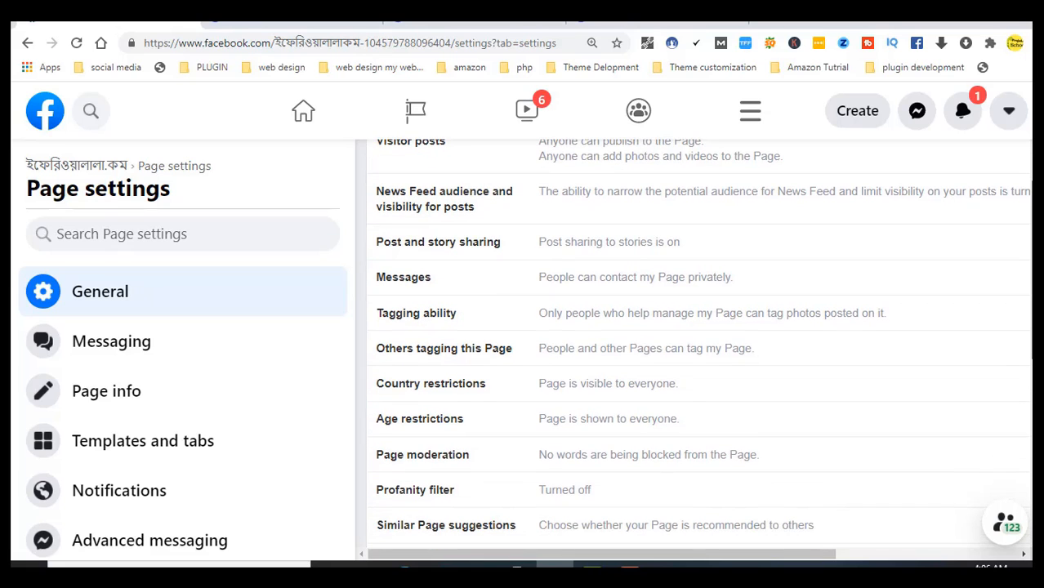
scroll(699, 341, "down", 4)
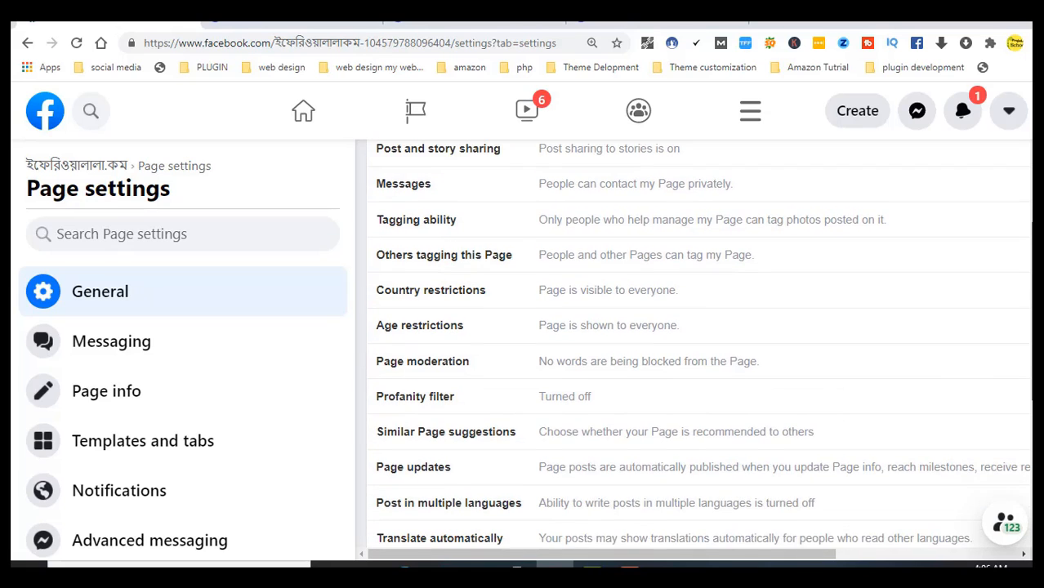
scroll(699, 345, "down", 1)
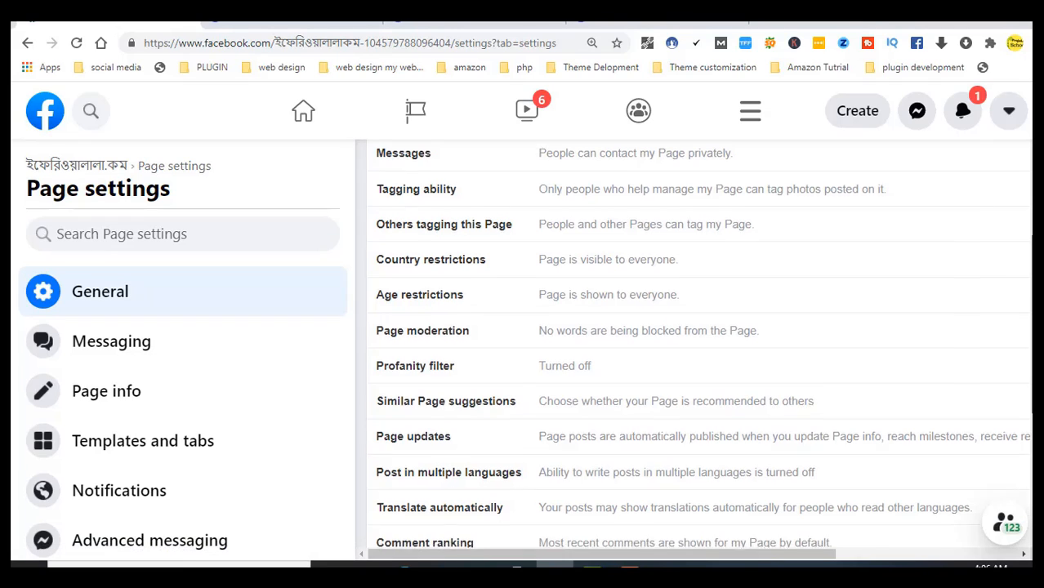
scroll(699, 348, "down", 1)
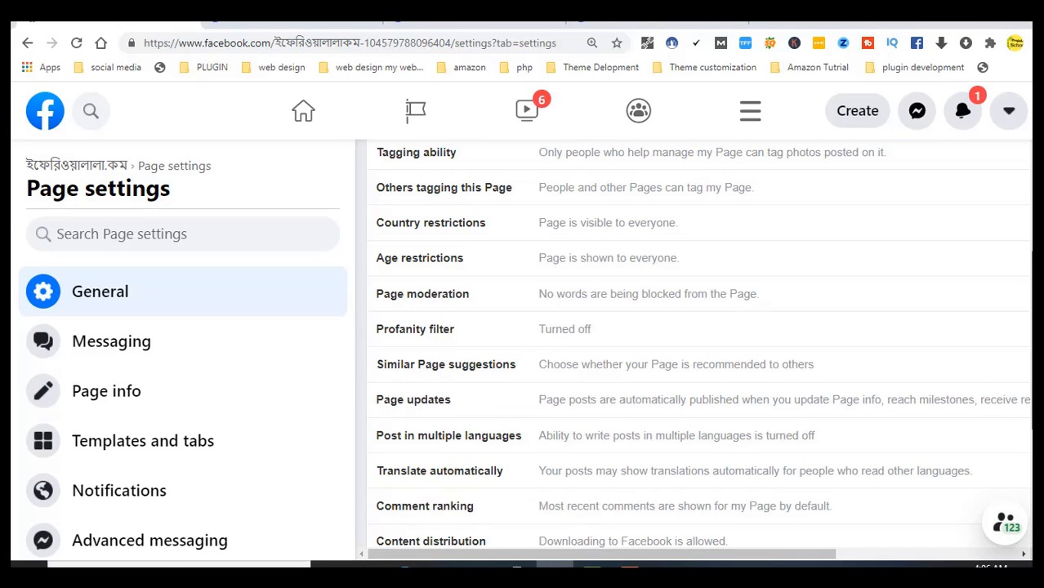
scroll(699, 349, "down", 3)
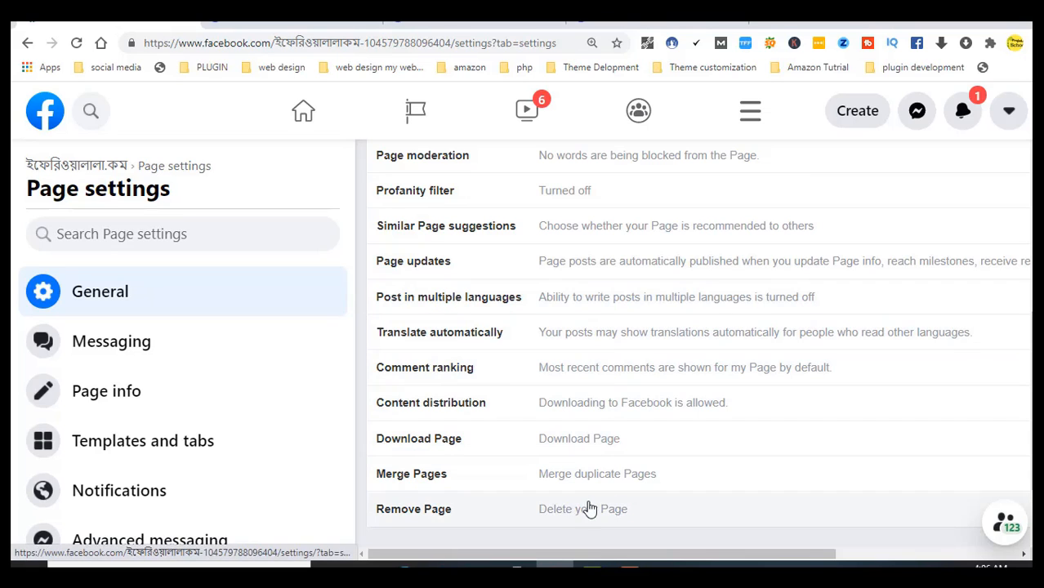
scroll(1025, 333, "down", 1)
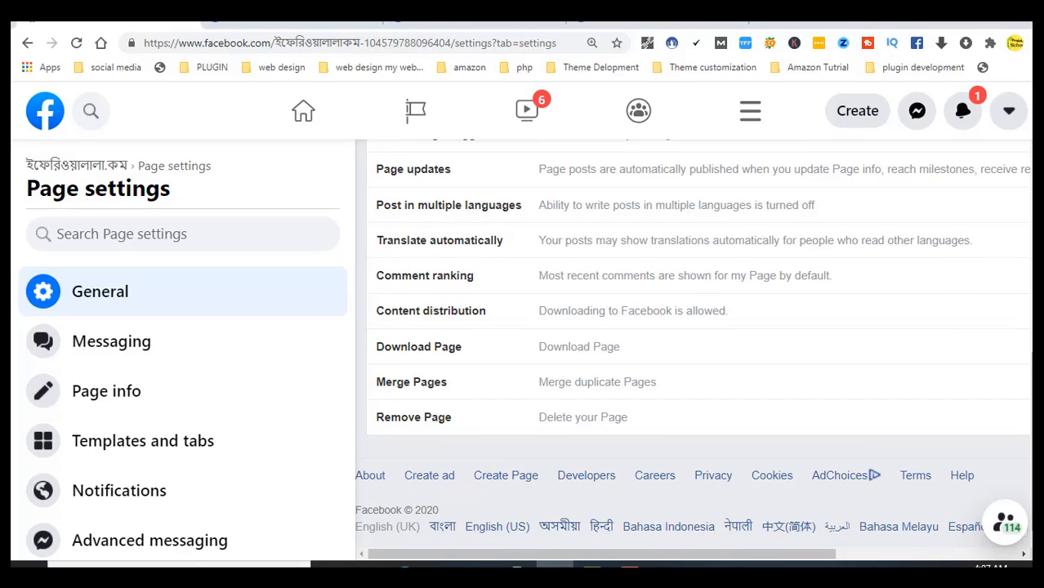
left_click_drag(1031, 388, 1032, 376)
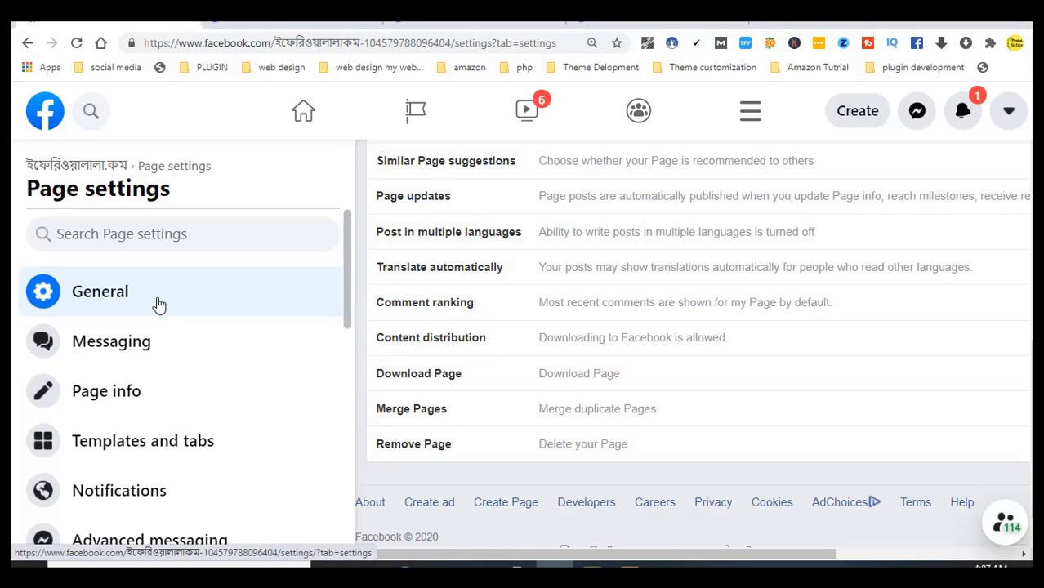
Open Messaging settings and scroll down to the Page's m.me Messenger link
left_click(154, 355)
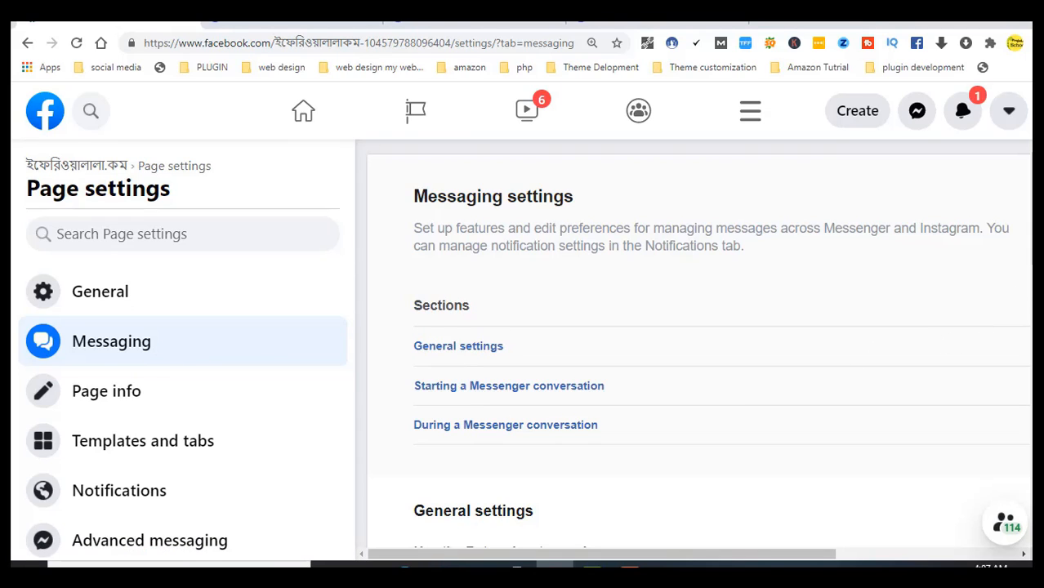
scroll(990, 322, "down", 2)
scroll(719, 335, "down", 2)
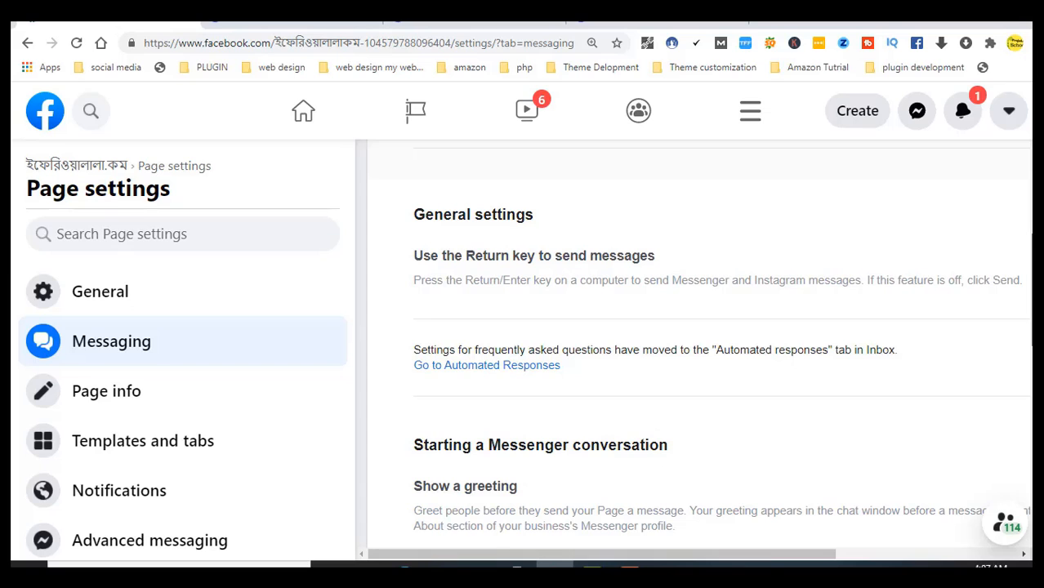
scroll(721, 358, "down", 1)
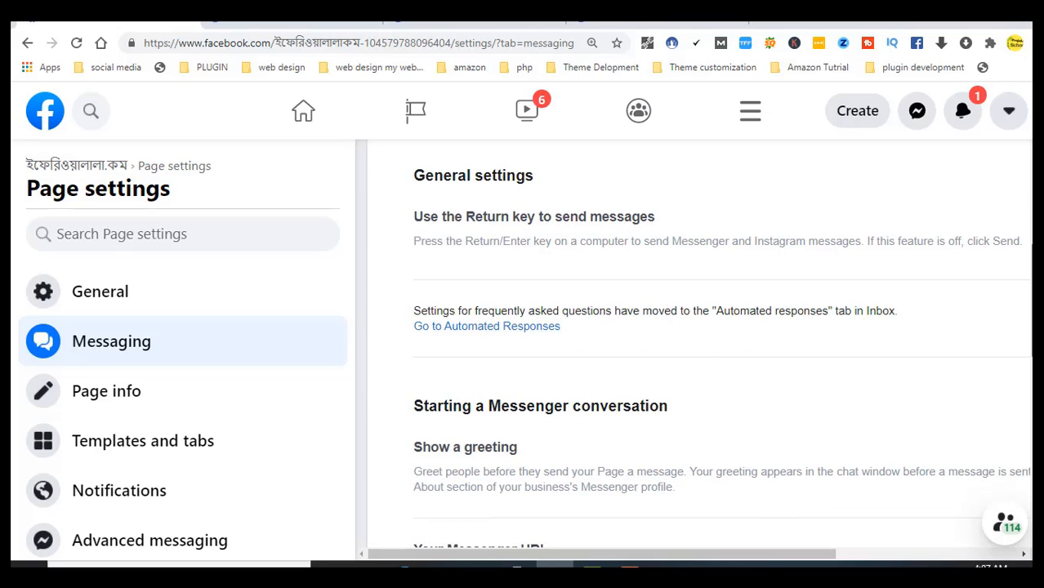
scroll(700, 343, "down", 2)
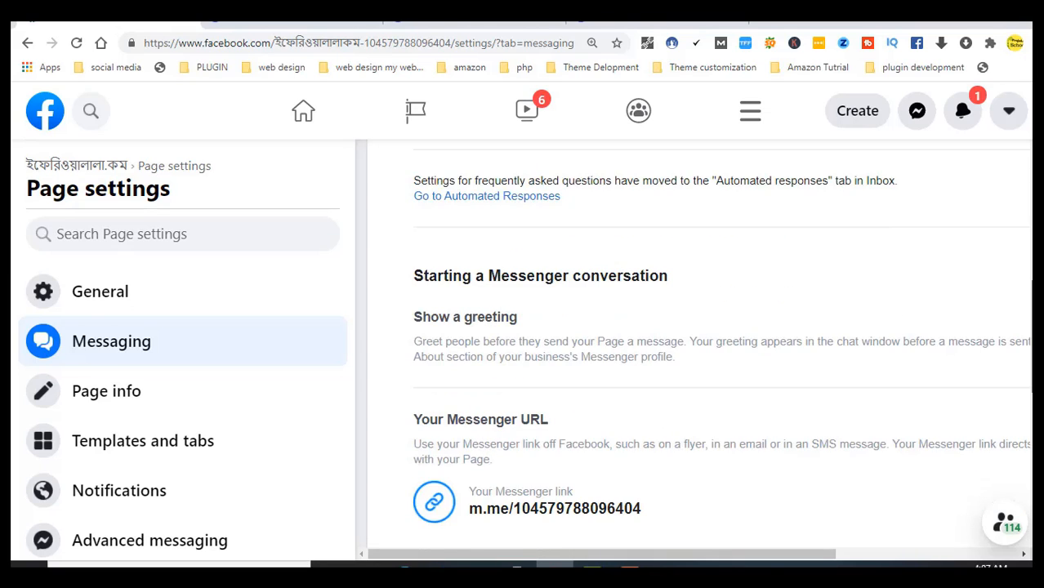
scroll(695, 326, "down", 3)
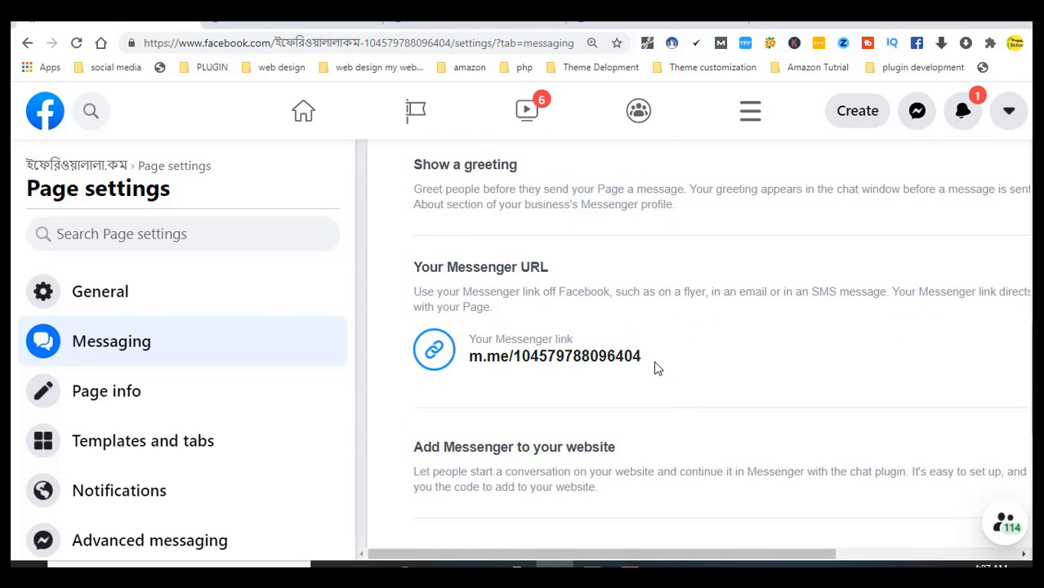
Select the m.me link text, deselect it, and scroll through the automated response options
left_click_drag(644, 361, 467, 357)
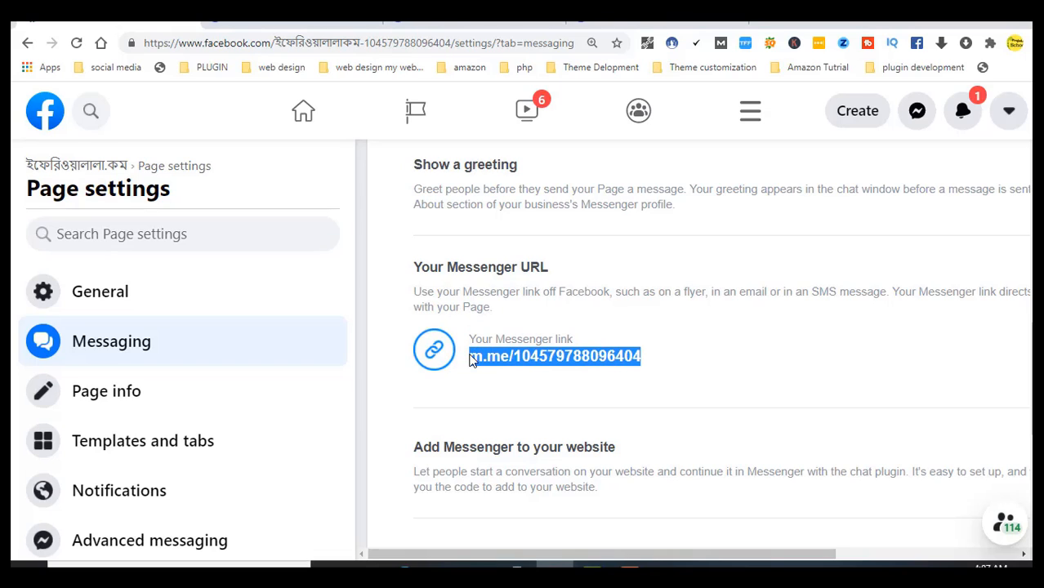
left_click(757, 321)
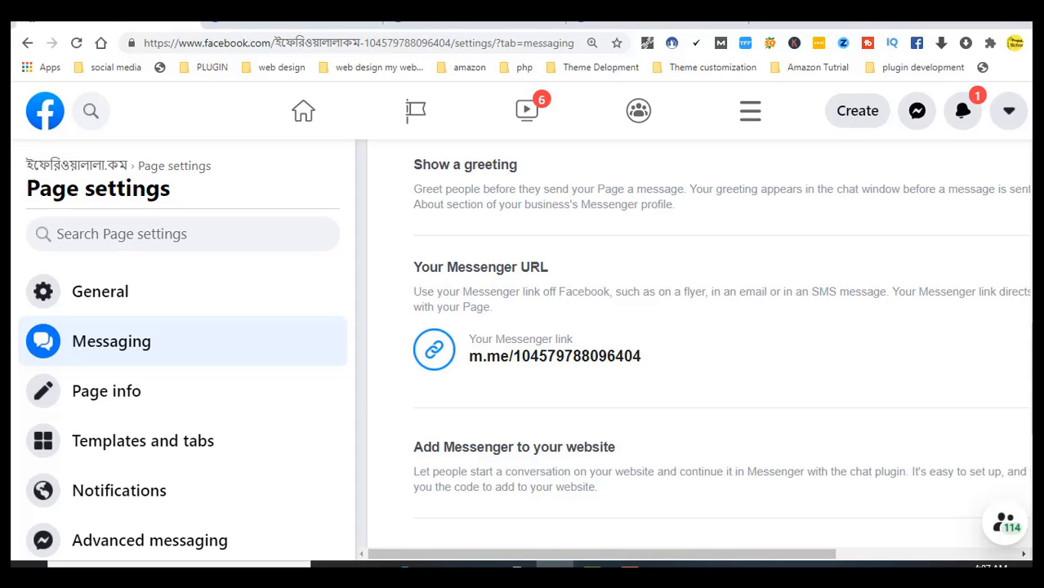
scroll(721, 344, "down", 1)
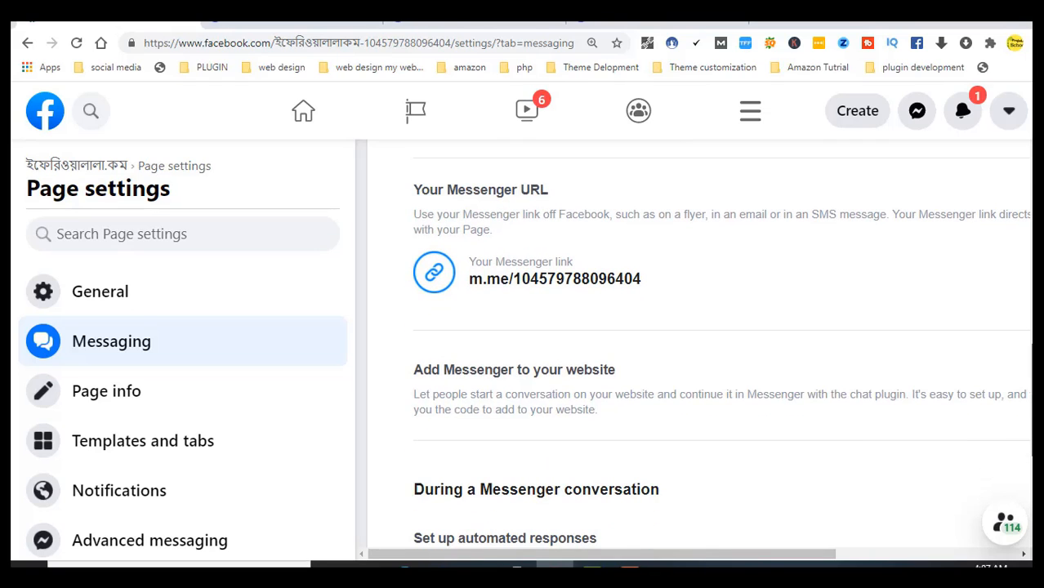
scroll(721, 344, "down", 1)
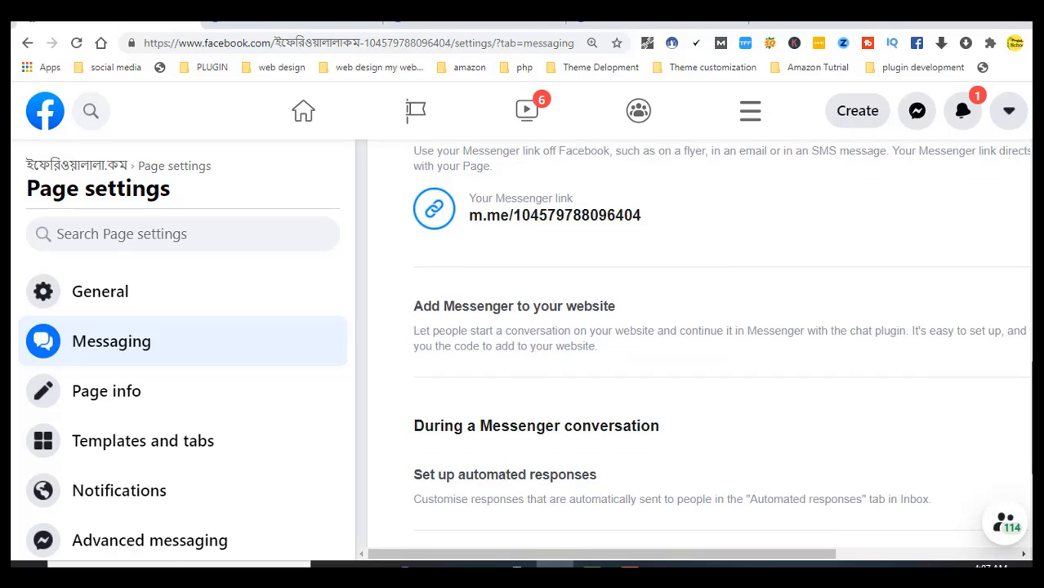
scroll(721, 343, "down", 2)
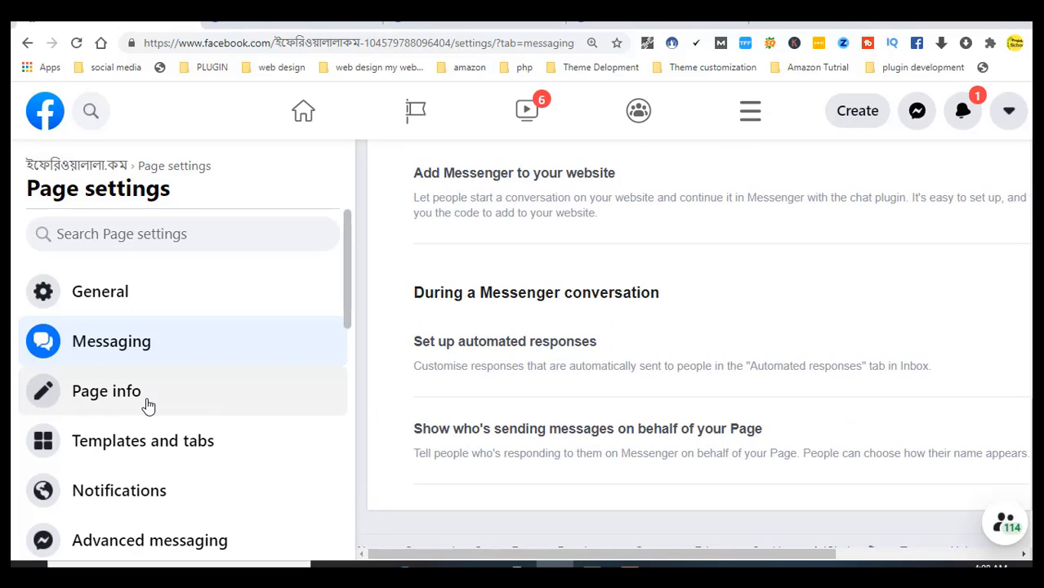
left_click(147, 406)
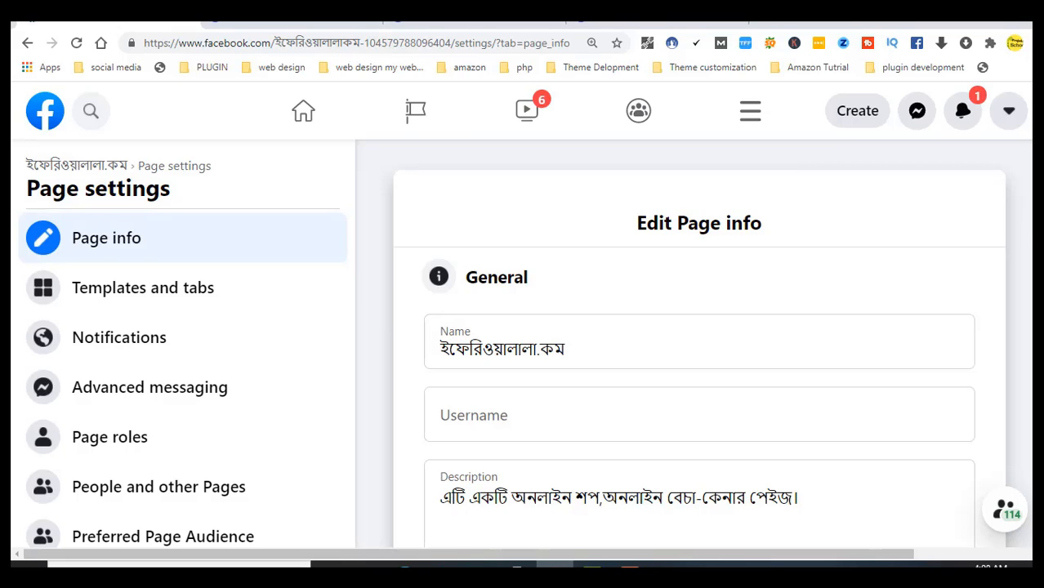
scroll(698, 343, "down", 1)
scroll(699, 343, "down", 5)
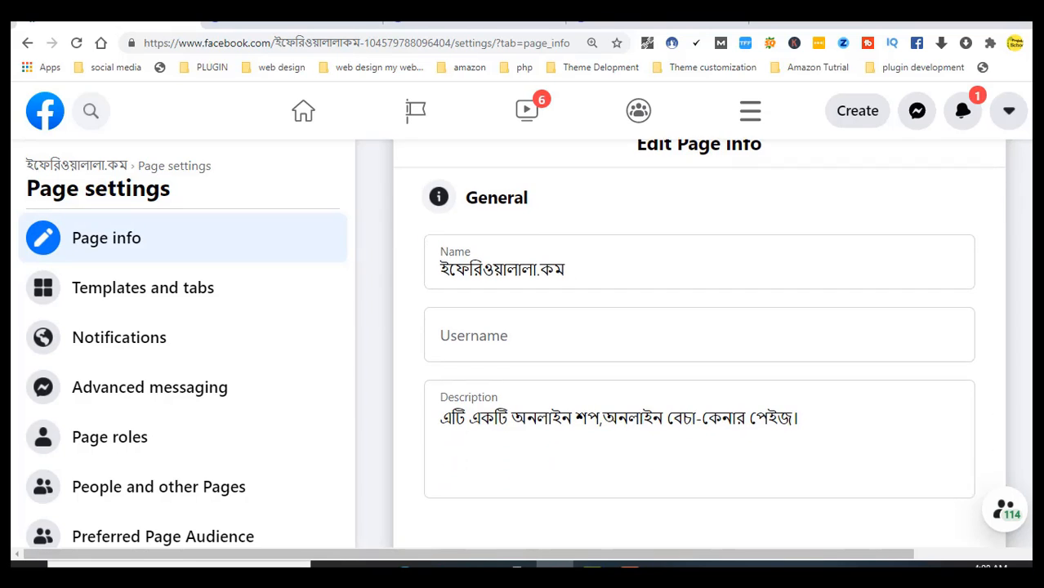
scroll(698, 343, "down", 4)
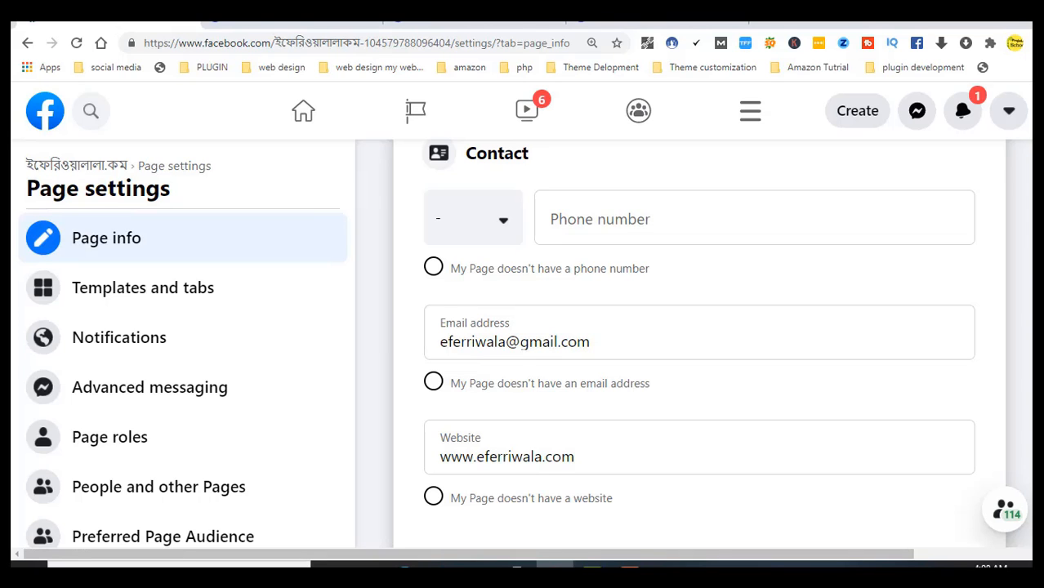
scroll(699, 343, "down", 15)
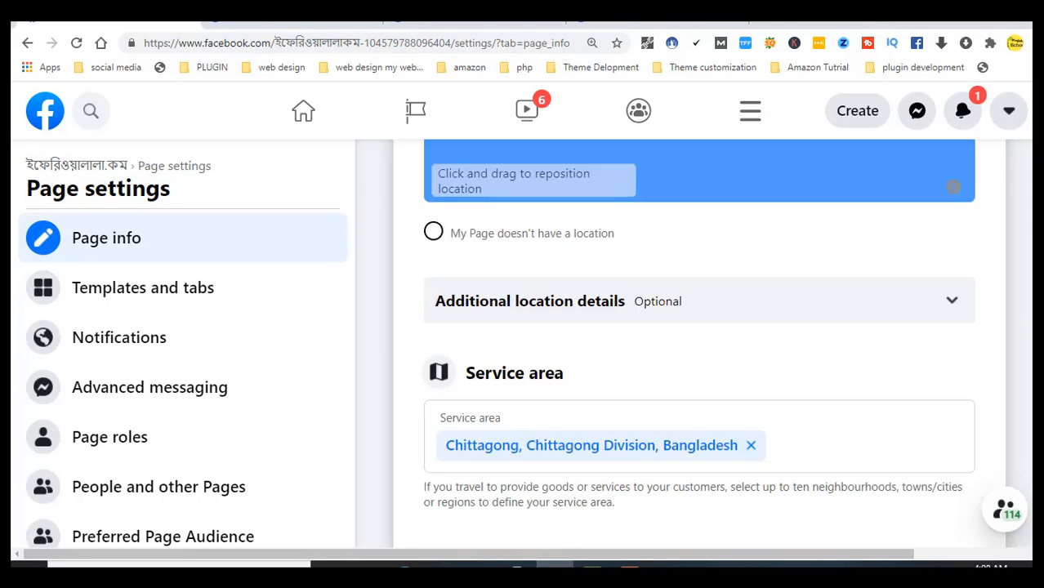
scroll(699, 343, "down", 15)
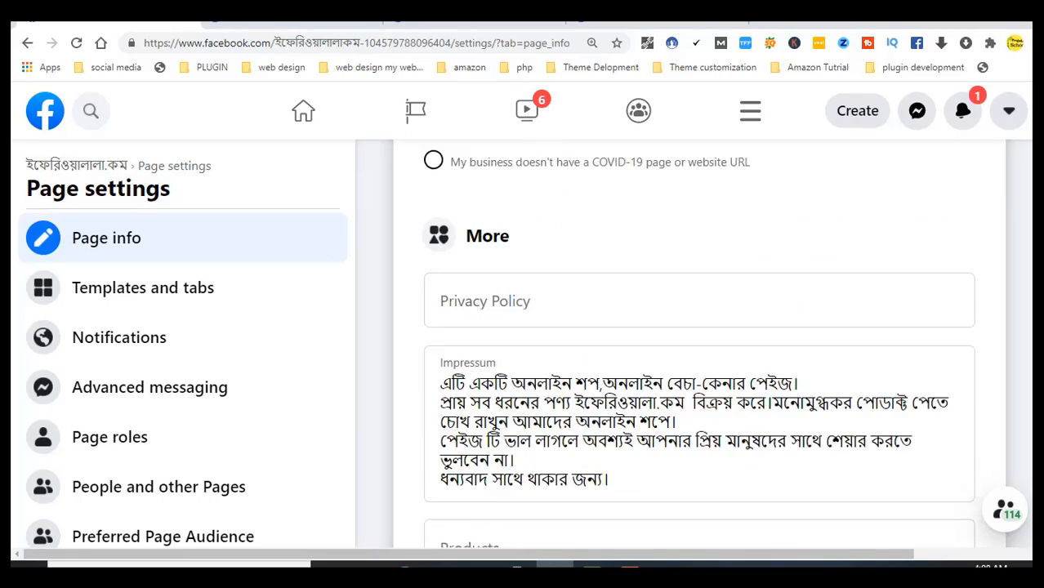
scroll(698, 344, "down", 5)
scroll(698, 343, "up", 20)
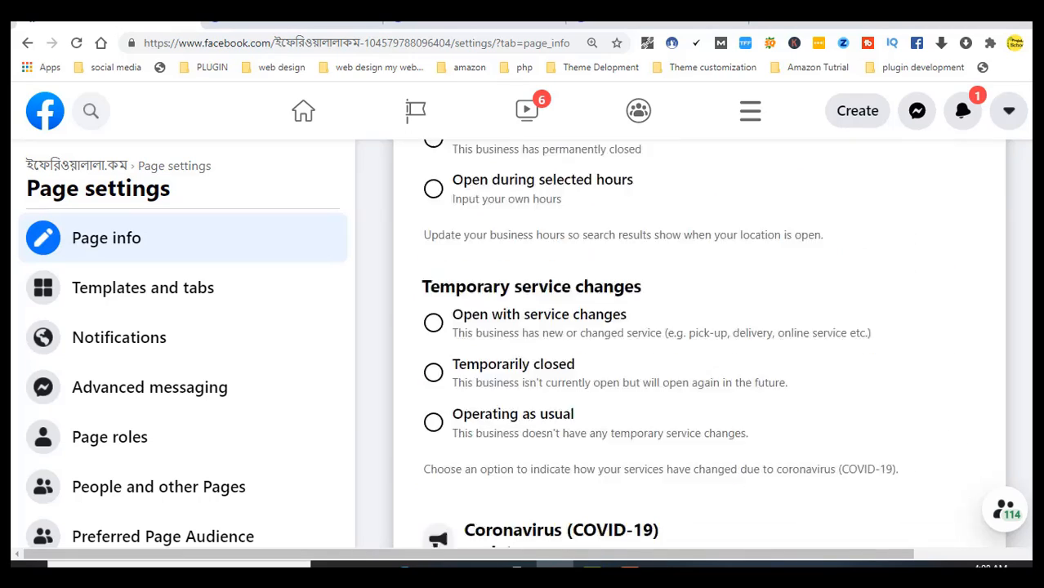
scroll(1031, 171, "up", 10)
scroll(1031, 172, "down", 8)
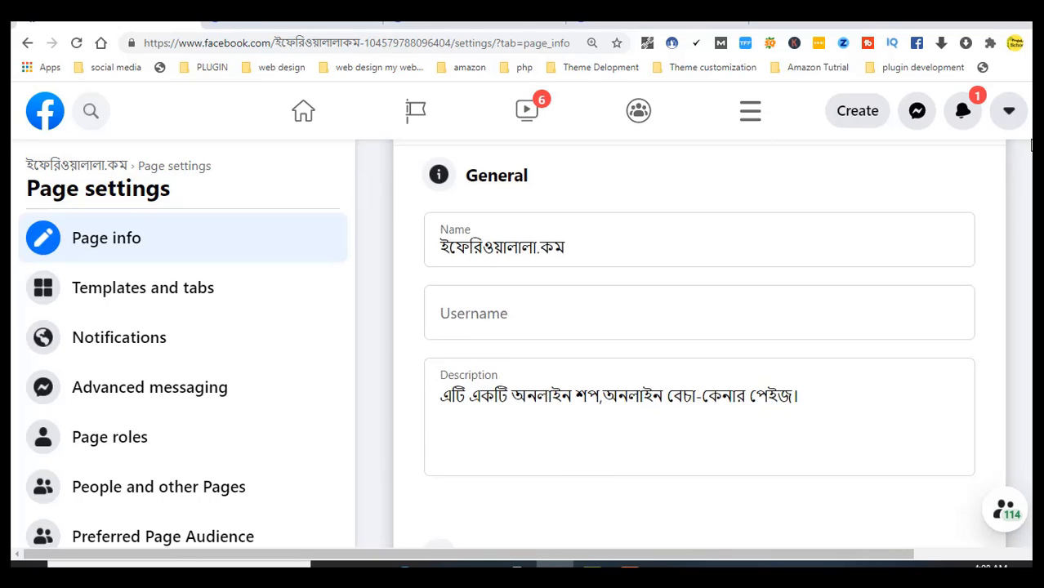
scroll(1031, 172, "down", 4)
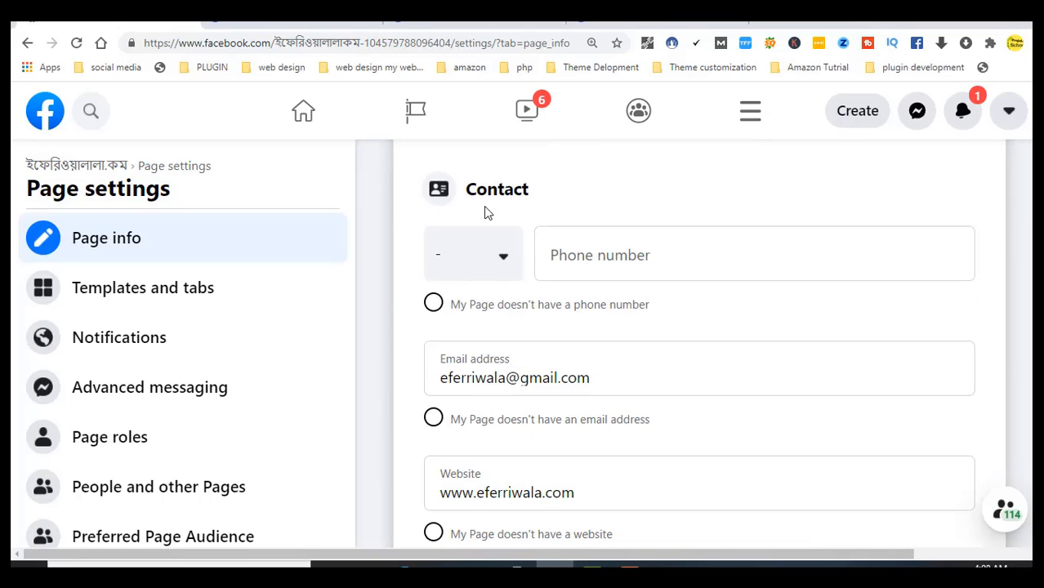
Set the contact phone country code to Bangladesh (BD+880), enter the number, and return to Templates and tabs
left_click(513, 263)
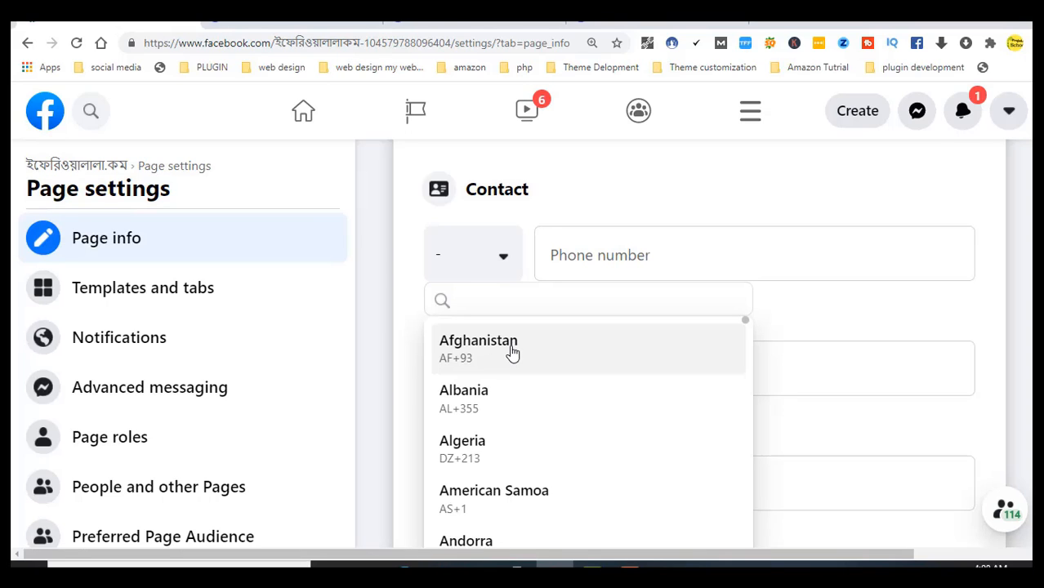
type("ban")
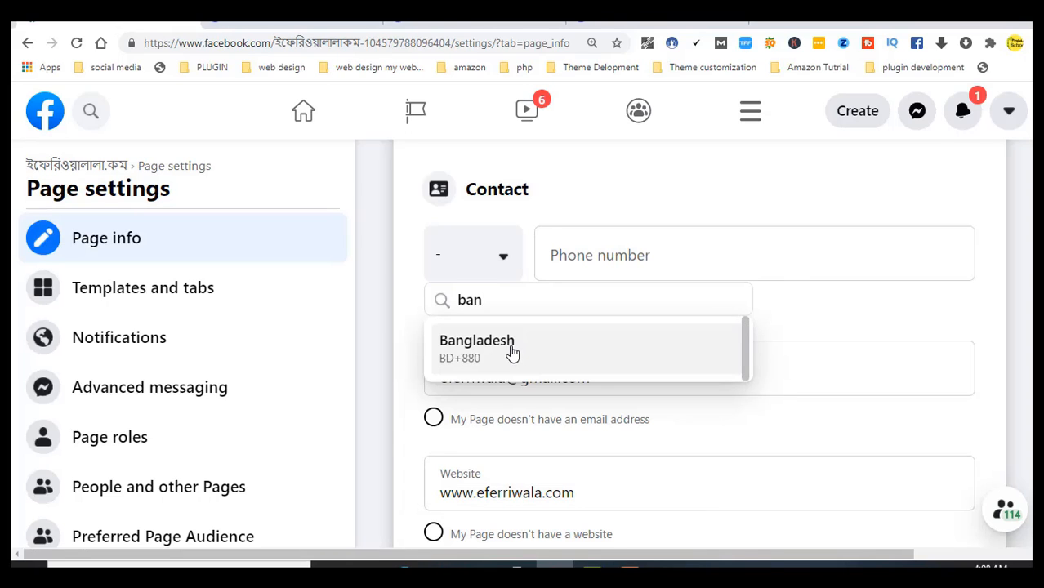
left_click(513, 353)
left_click(605, 261)
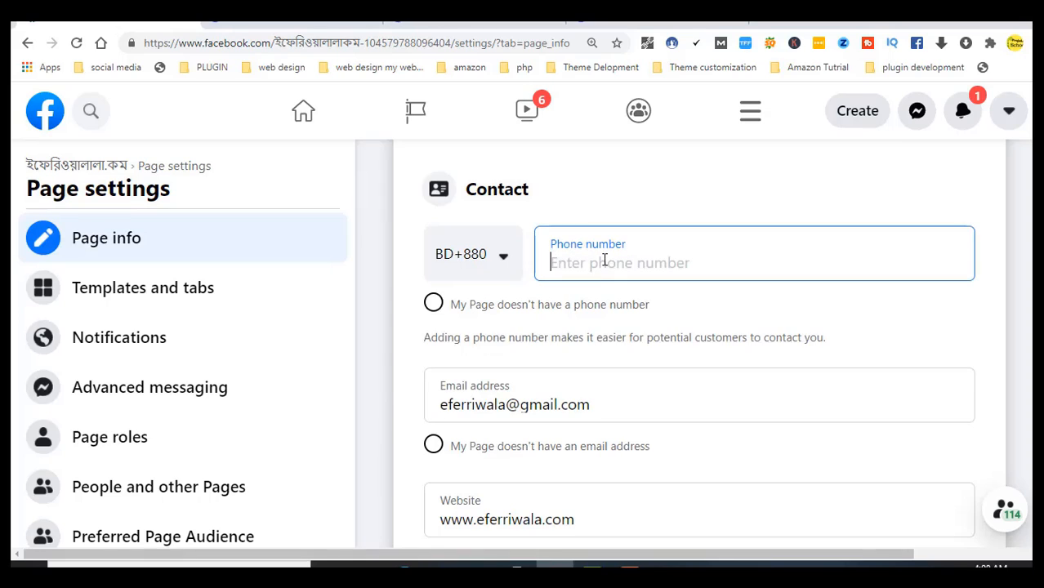
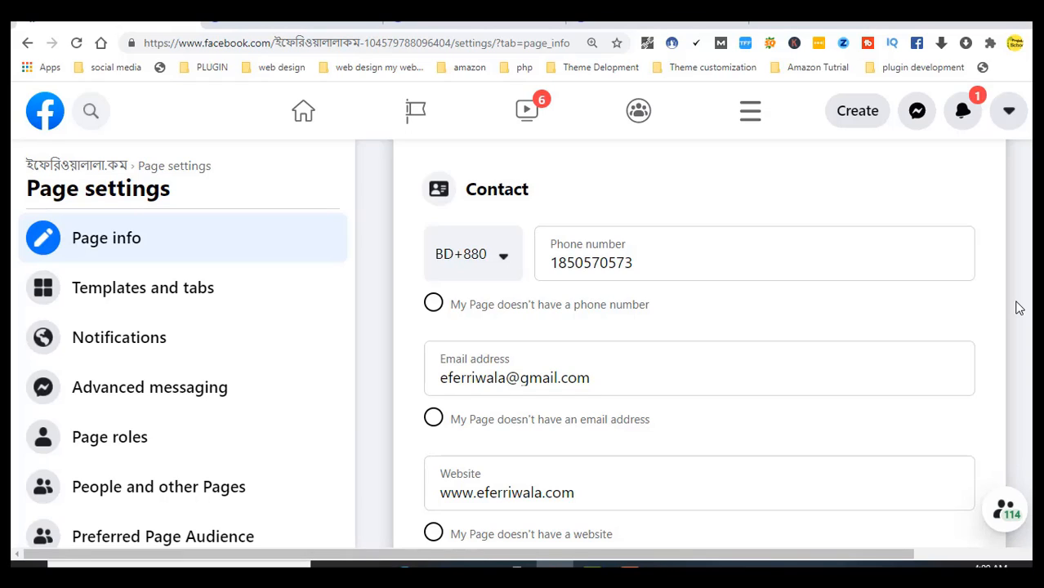
left_click(142, 304)
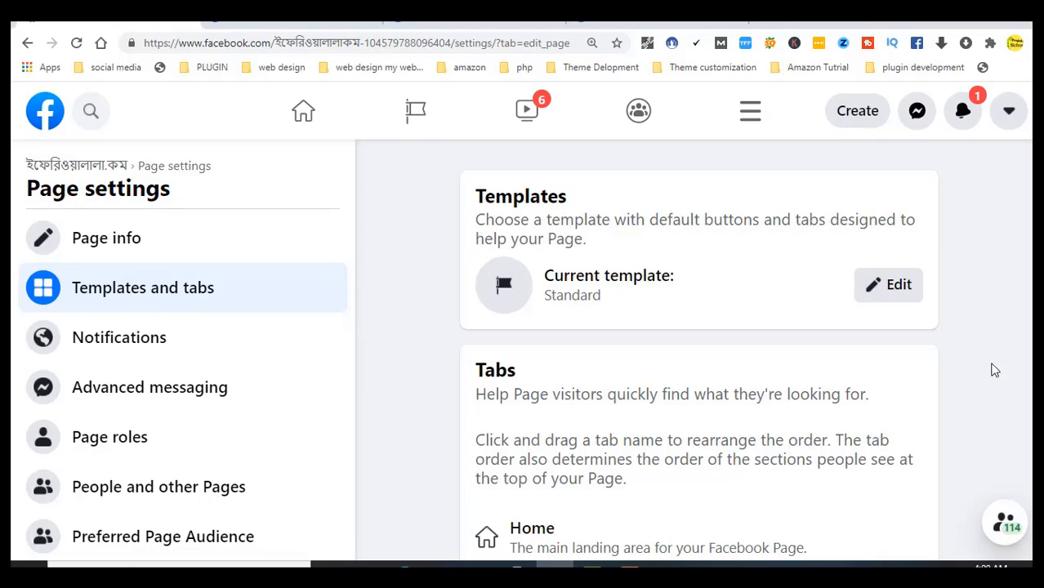
Change the current template from Standard to Shopping and apply it
scroll(902, 294, "down", 1)
left_click(901, 214)
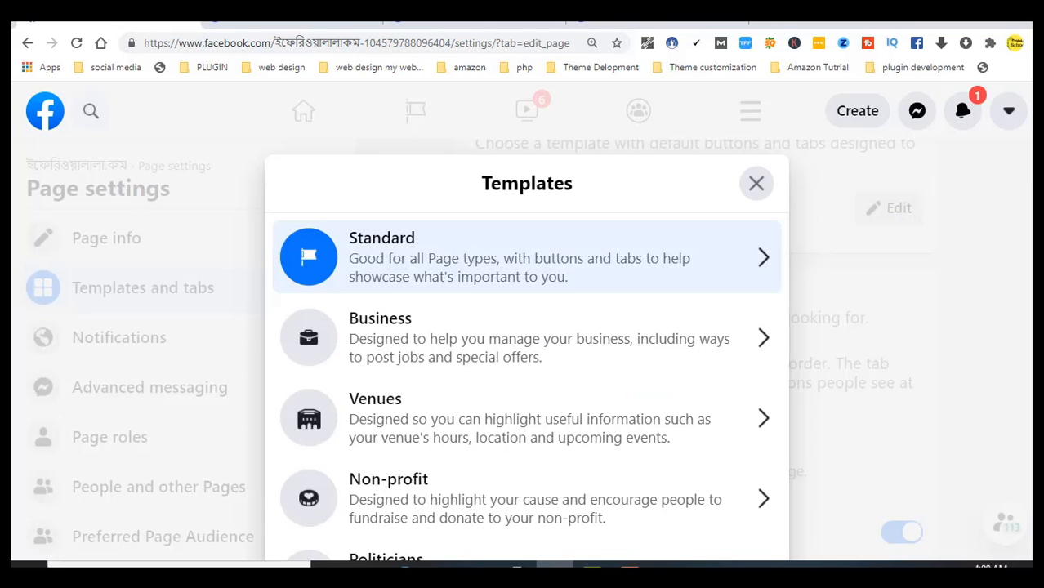
scroll(527, 327, "down", 6)
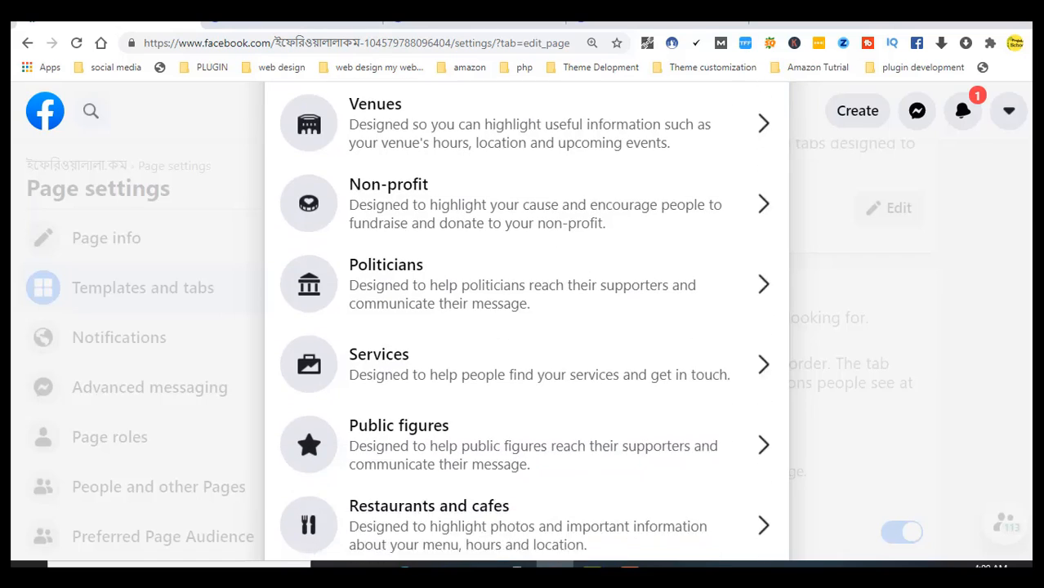
scroll(527, 326, "down", 1)
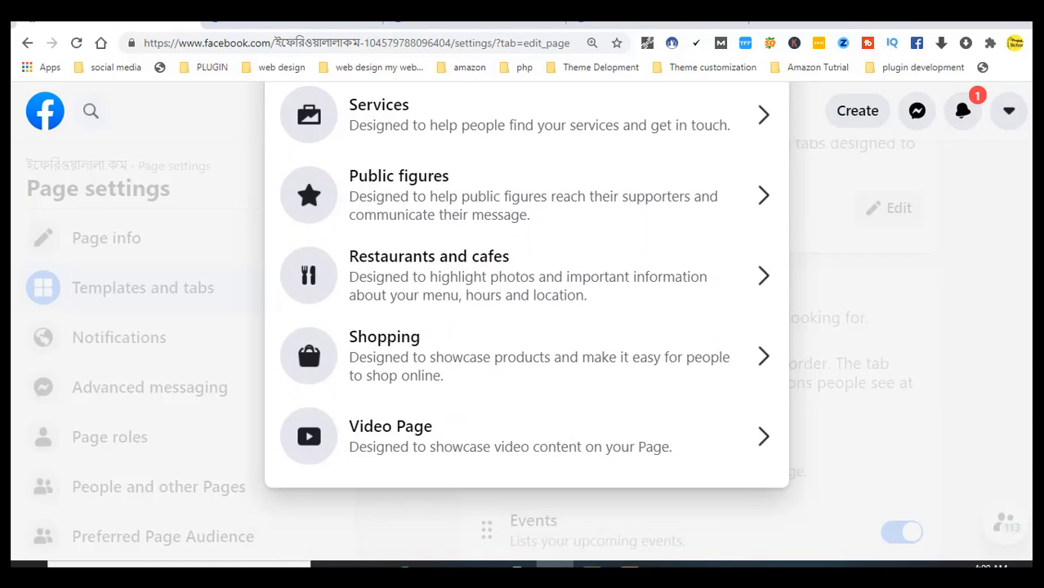
left_click(485, 381)
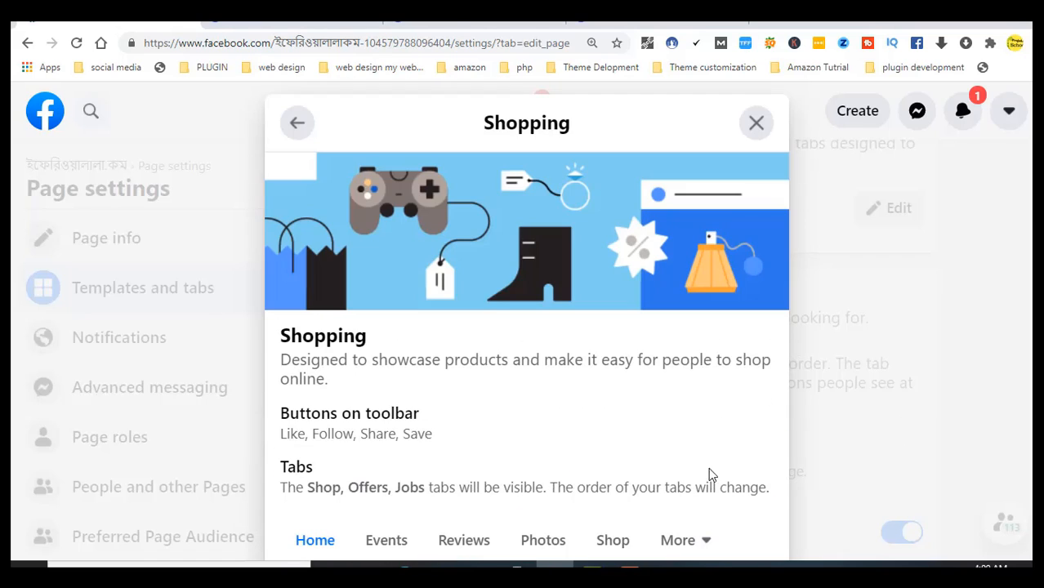
scroll(527, 327, "down", 1)
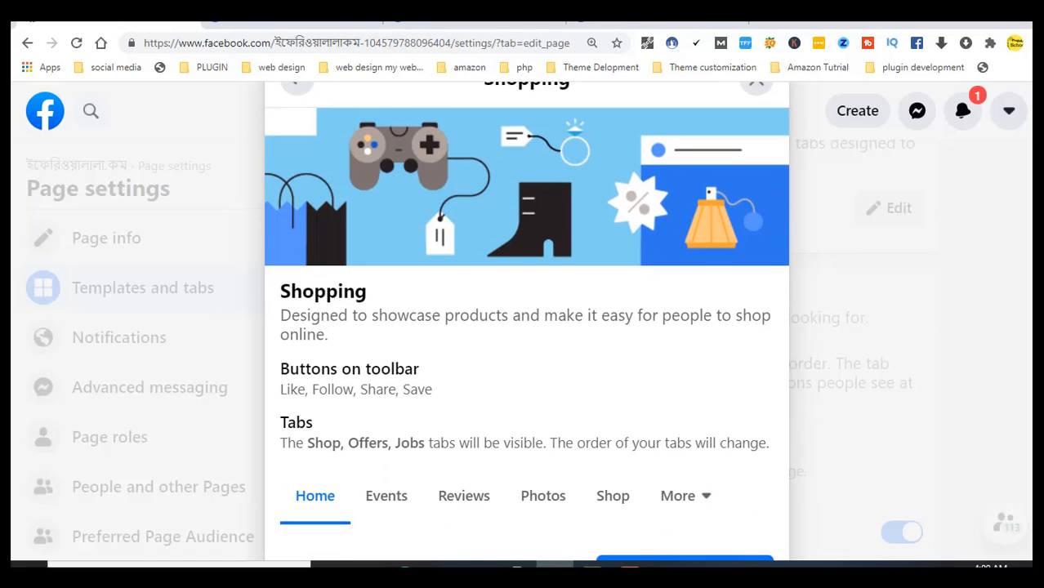
scroll(527, 327, "down", 2)
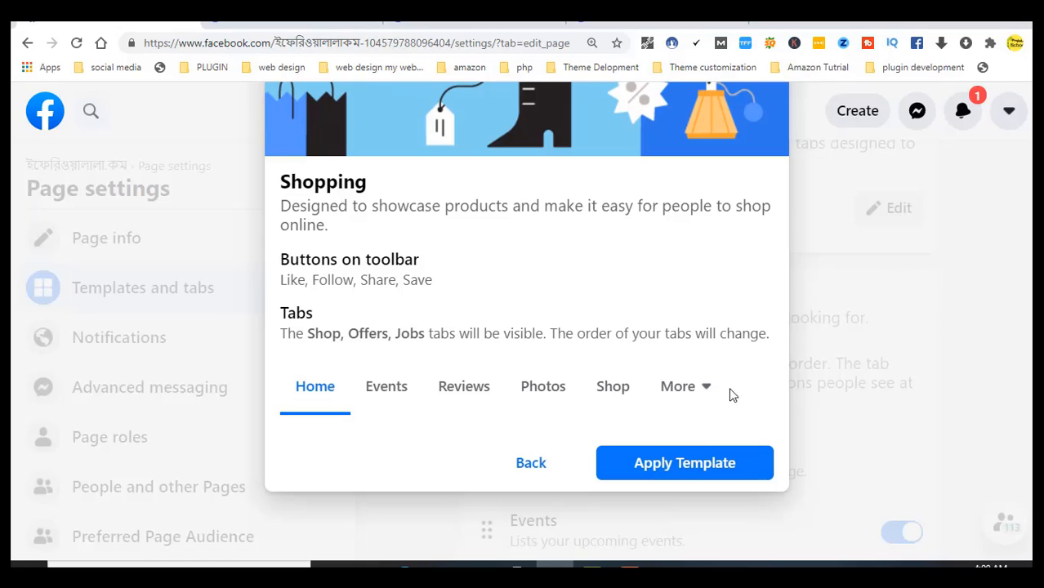
left_click(686, 471)
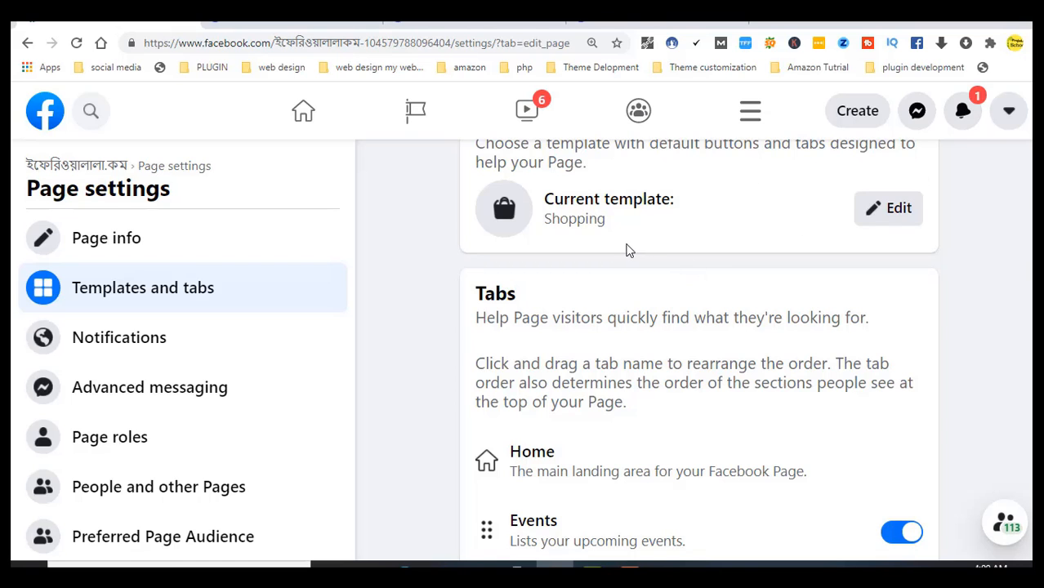
Check that the Shop, Offers and Jobs tab toggles are on, then show General page settings
scroll(699, 352, "down", 4)
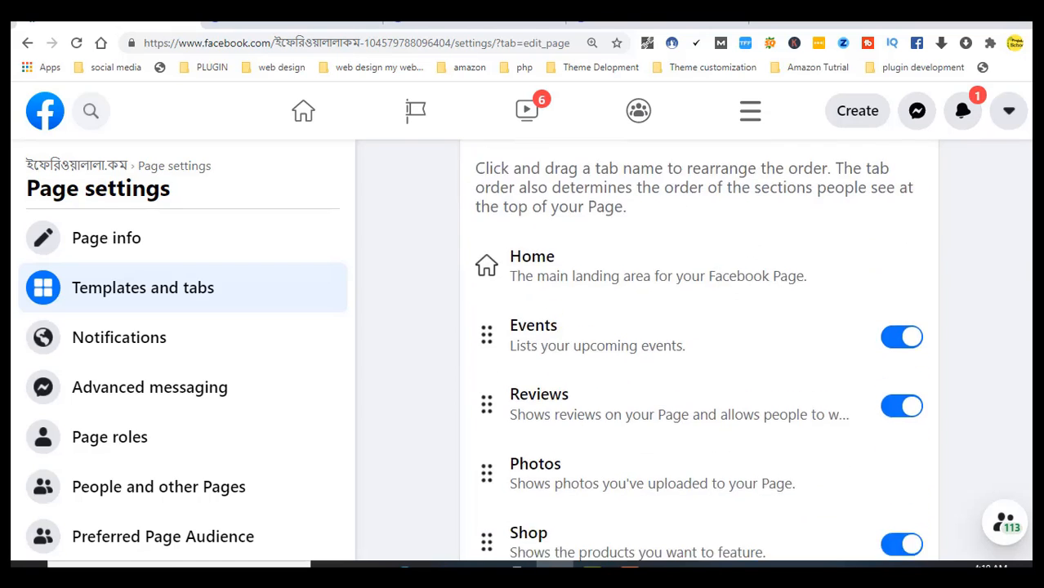
scroll(699, 351, "down", 3)
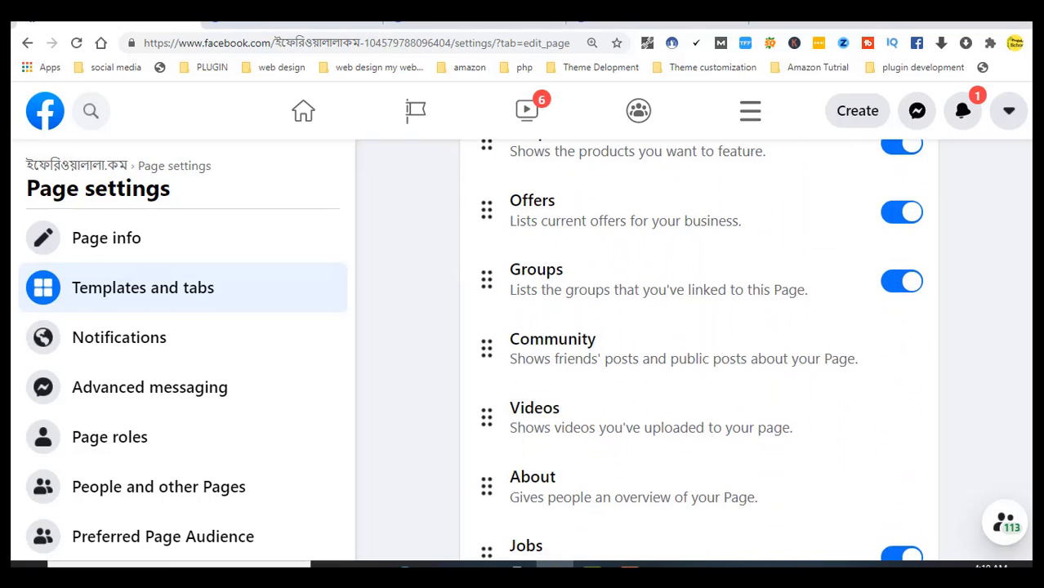
scroll(699, 351, "down", 1)
scroll(698, 351, "up", 2)
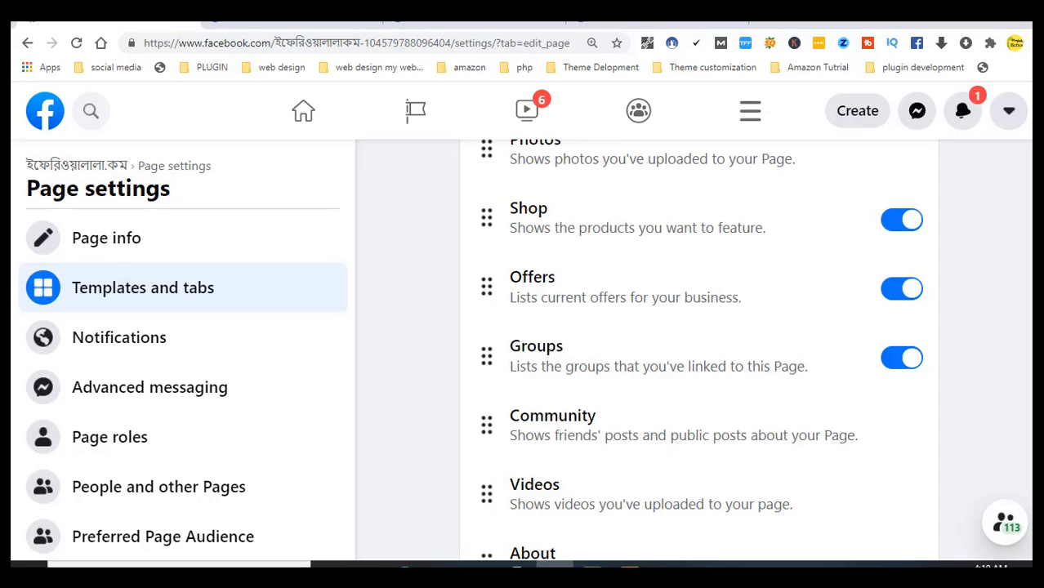
scroll(698, 351, "down", 4)
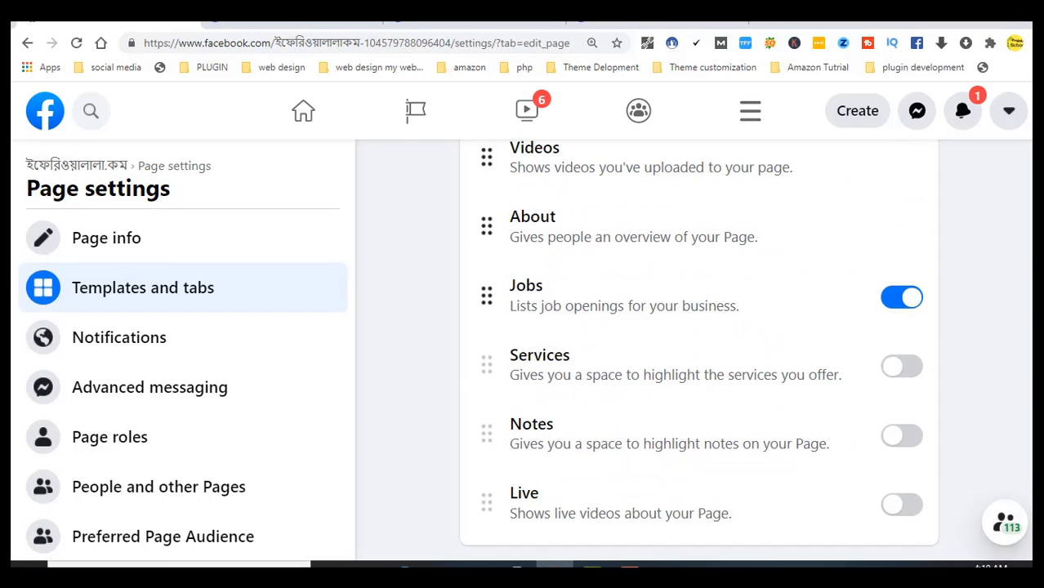
scroll(699, 351, "up", 8)
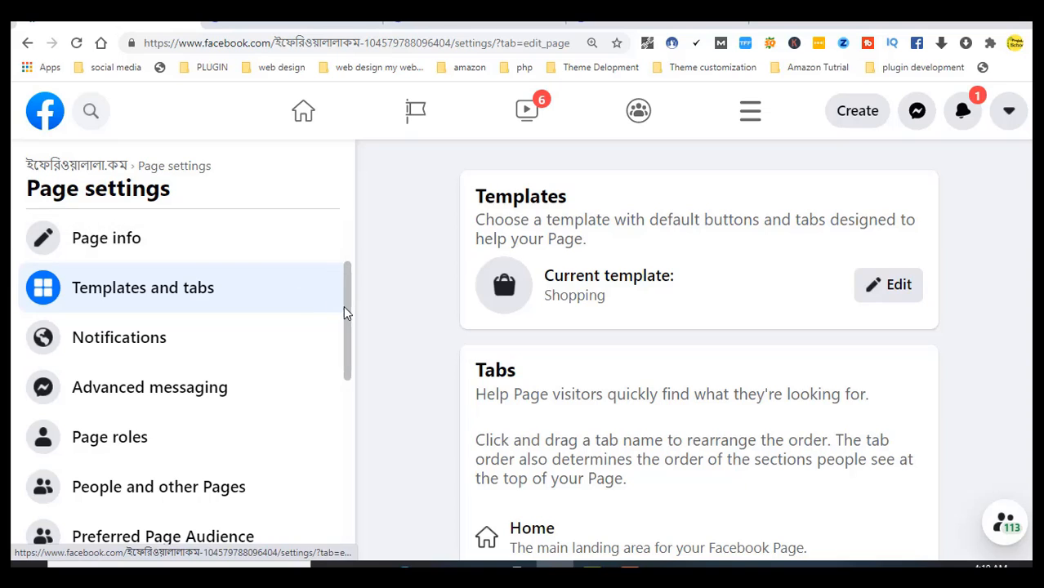
left_click_drag(344, 313, 345, 154)
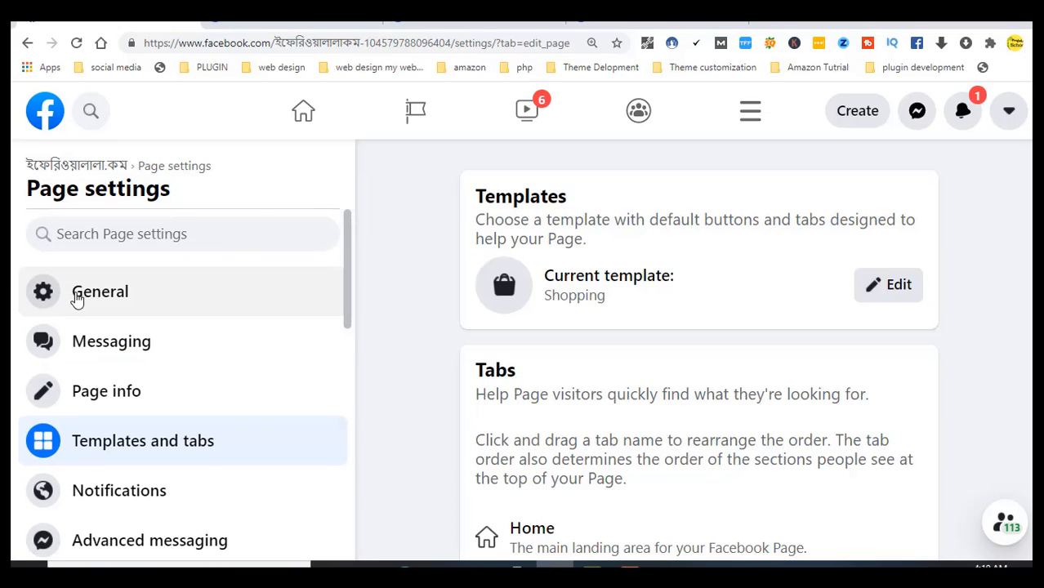
left_click(76, 299)
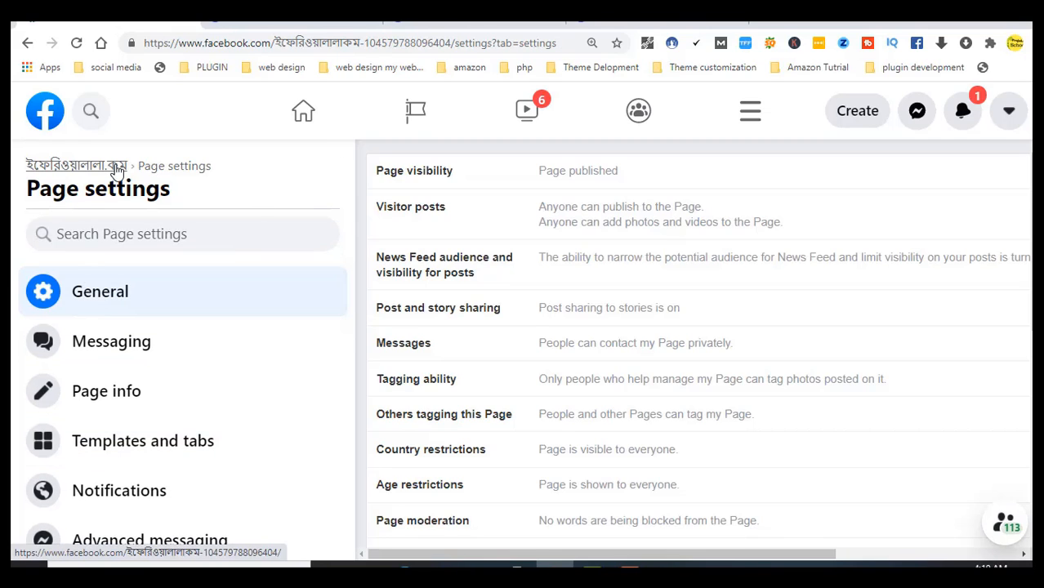
Leave Page settings and return to the Page's own view
left_click(117, 169)
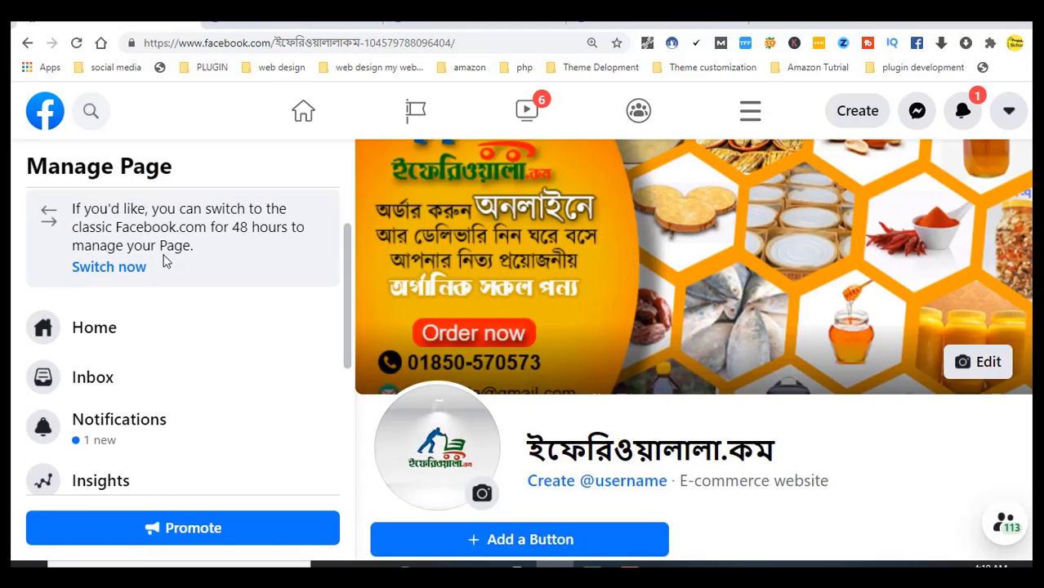
left_click_drag(345, 261, 388, 277)
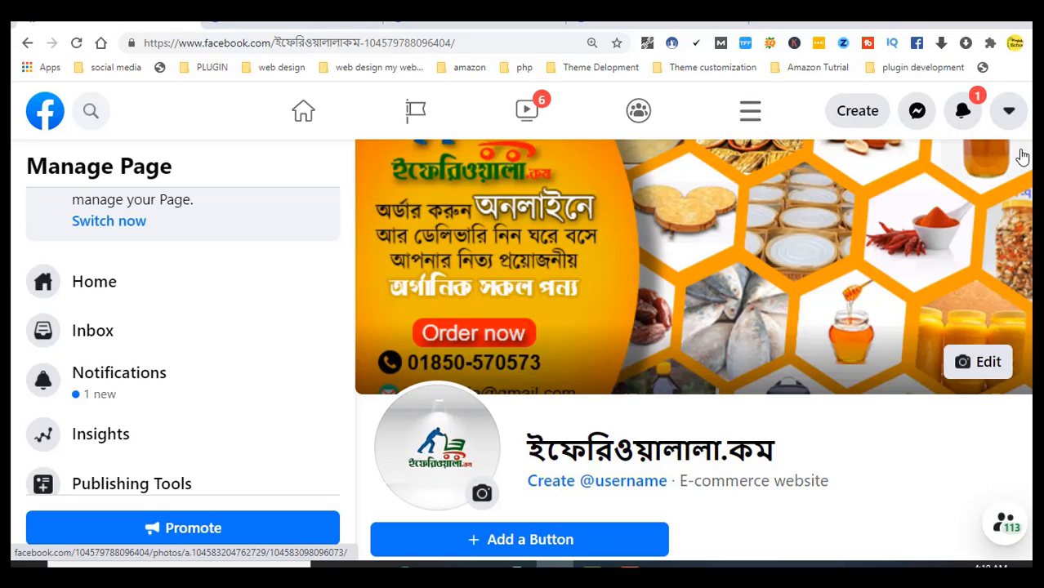
scroll(1021, 155, "down", 3)
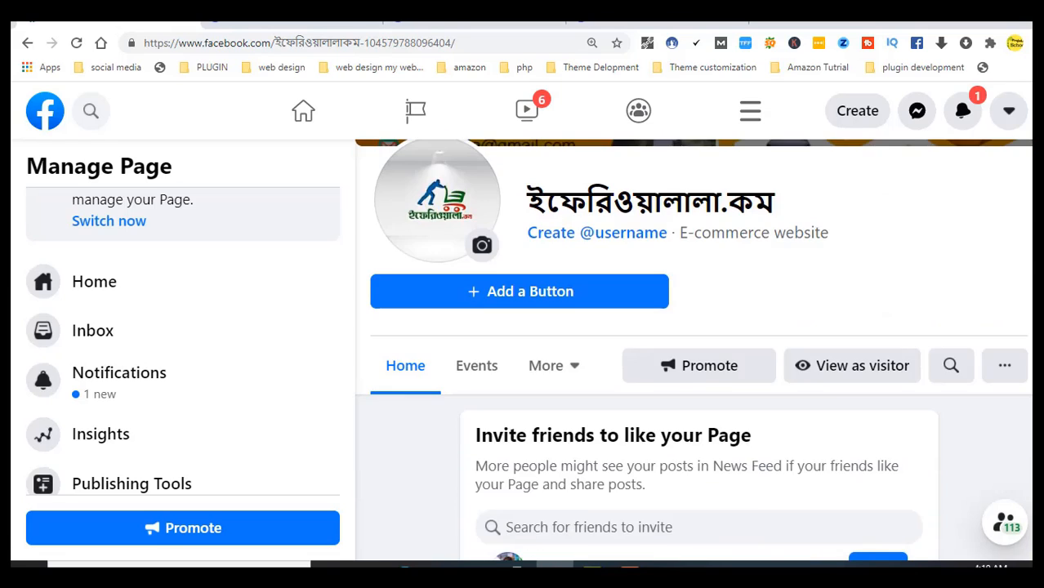
scroll(784, 299, "down", 1)
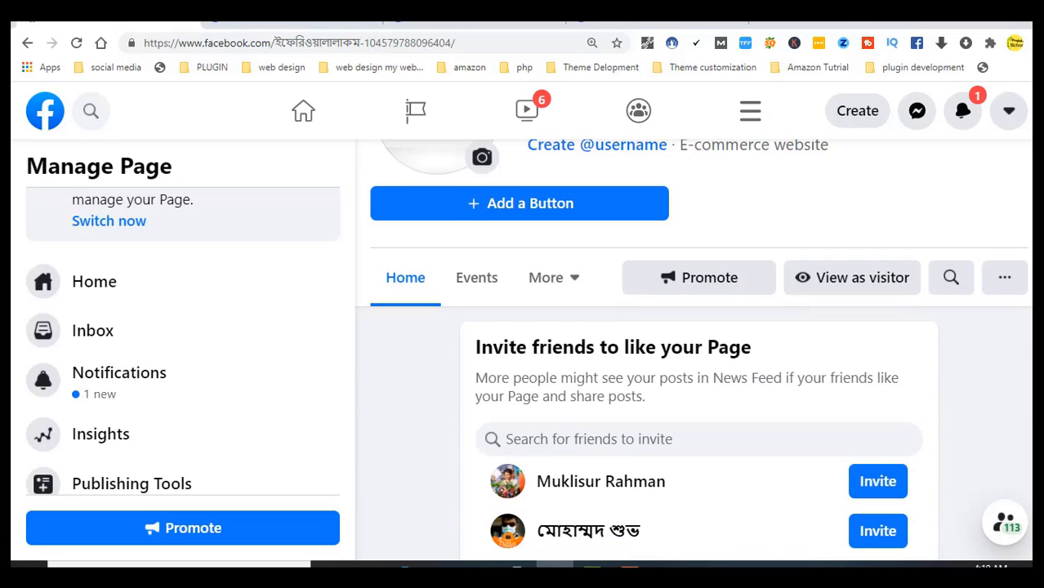
Check the More tabs dropdown, then reload the Page so shop management appears
left_click(577, 284)
scroll(556, 457, "up", 1)
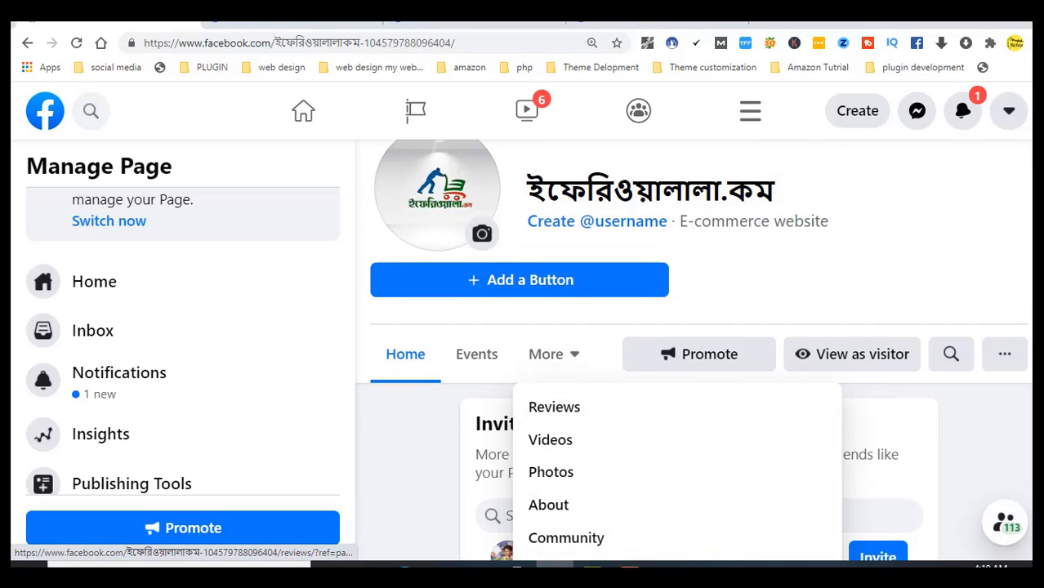
scroll(581, 309, "down", 3)
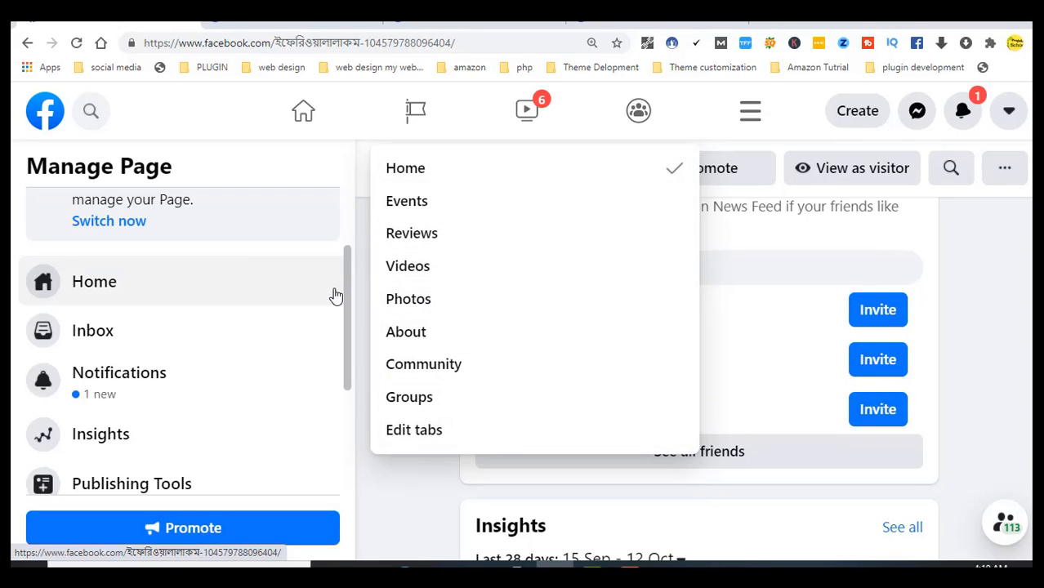
left_click(77, 45)
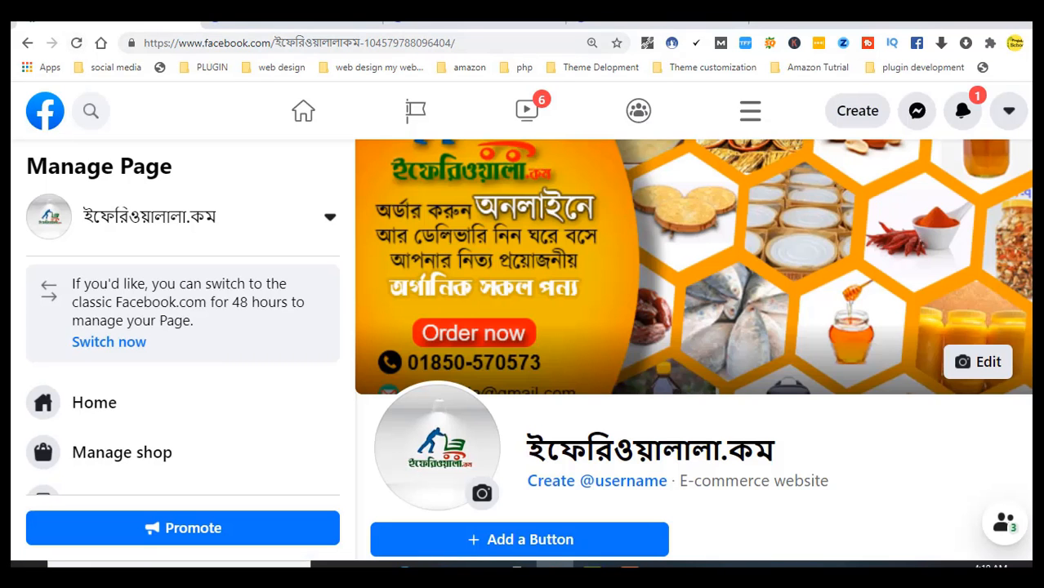
Expand the More tabs dropdown and confirm Shop, Offers and Jobs now appear
scroll(479, 240, "down", 4)
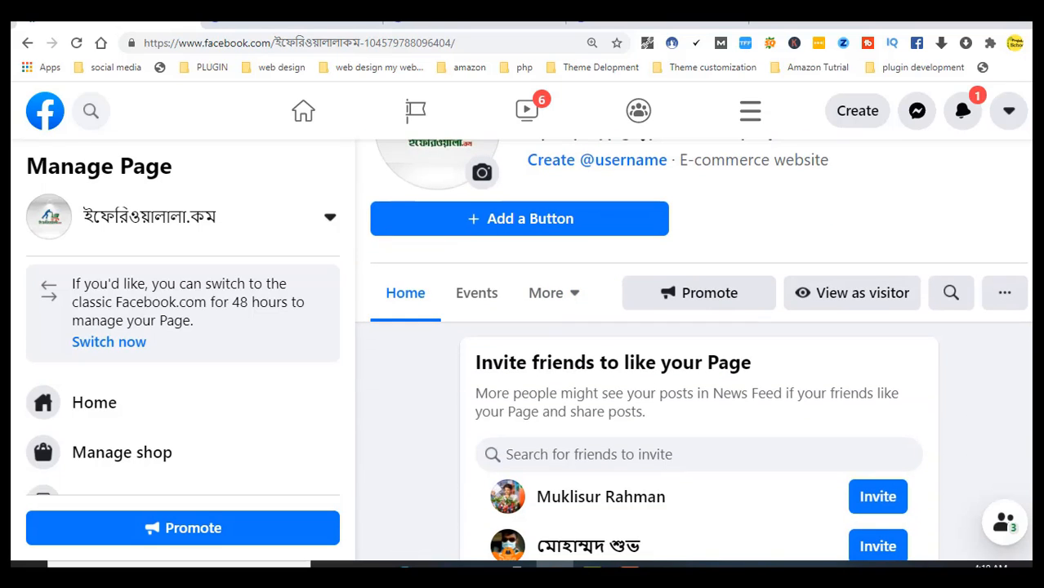
scroll(479, 151, "down", 1)
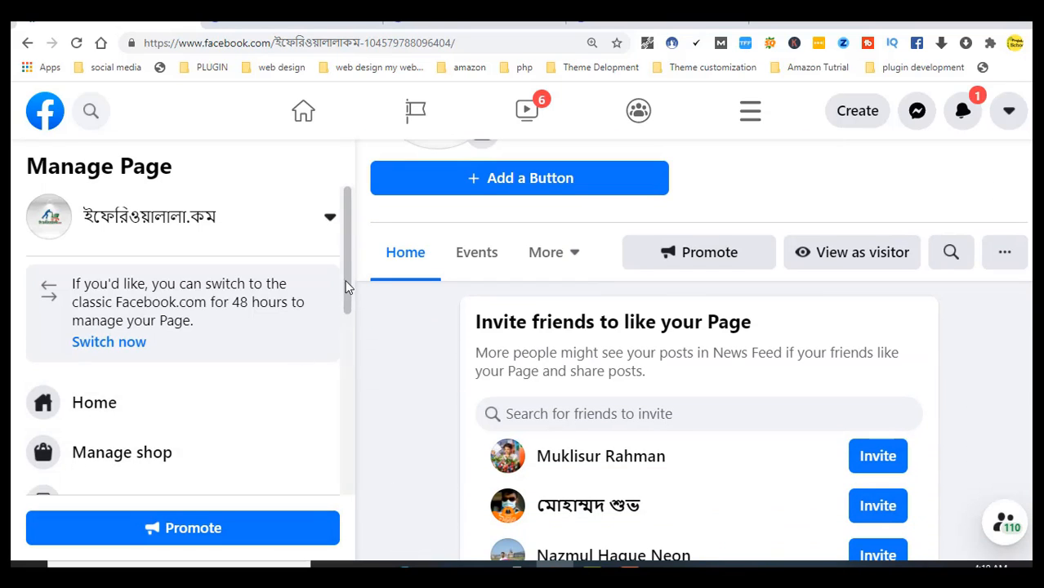
left_click_drag(344, 275, 375, 273)
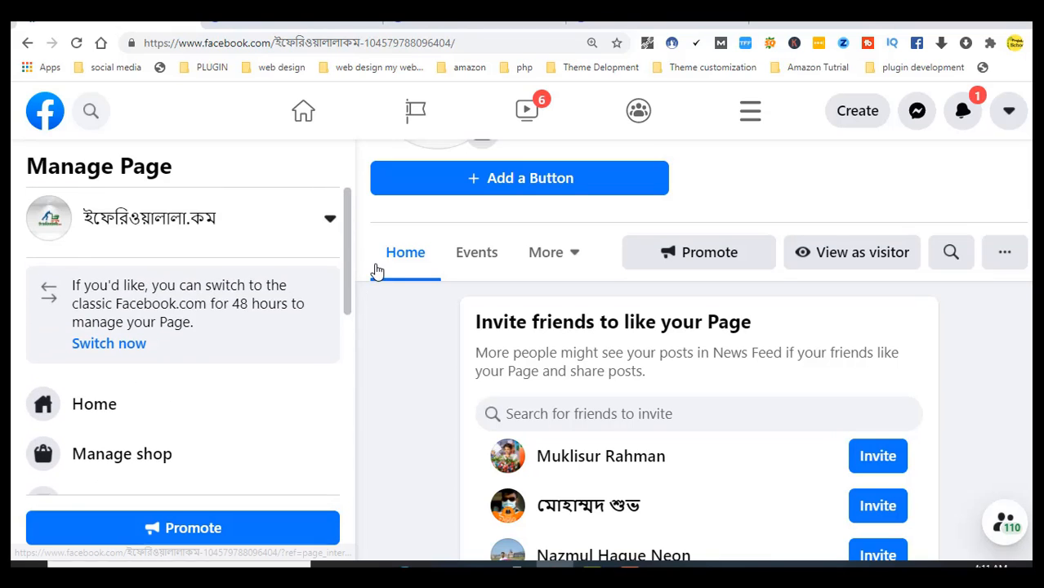
left_click(579, 260)
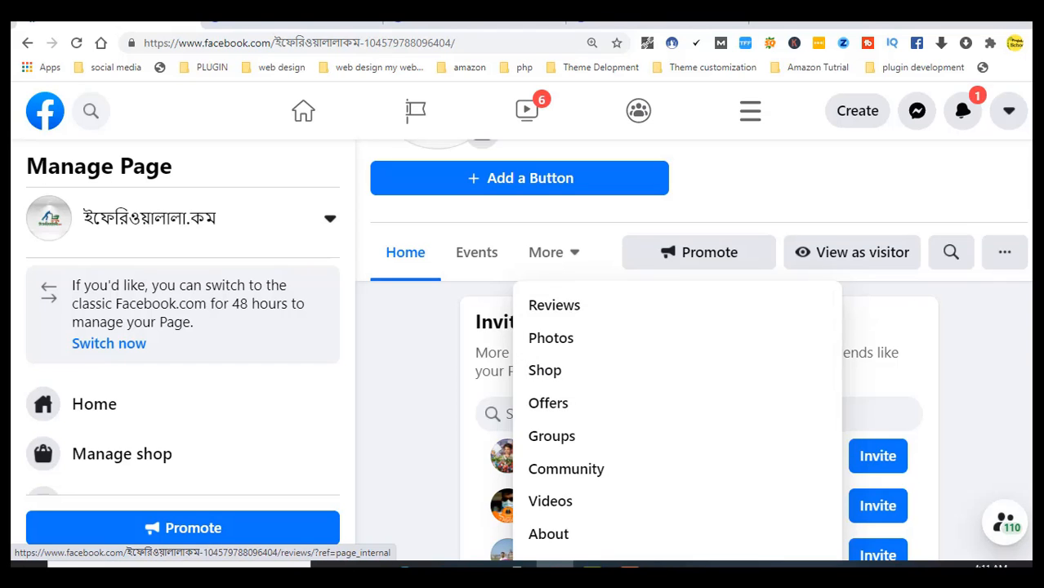
scroll(693, 335, "up", 3)
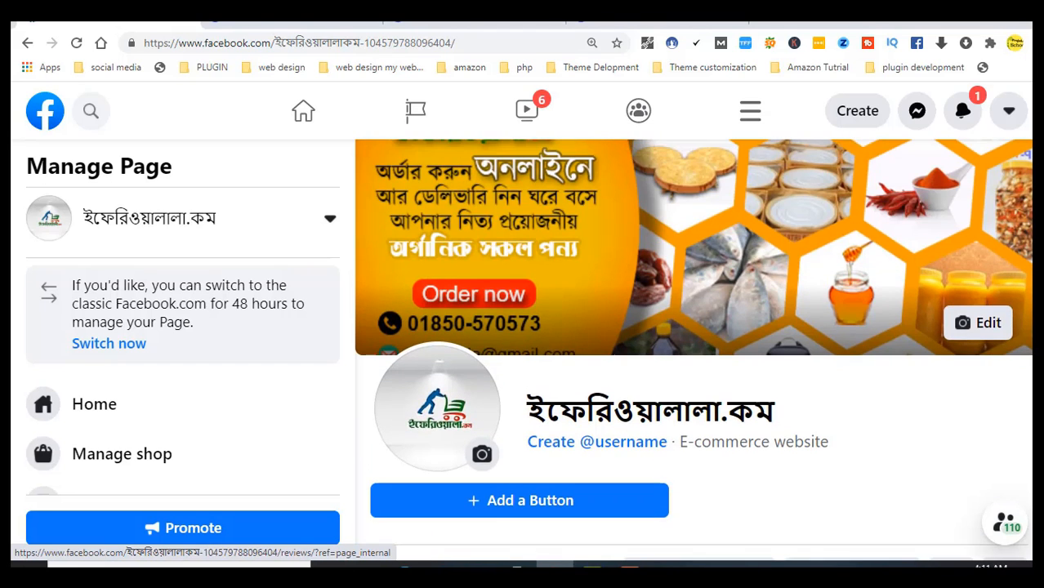
scroll(948, 326, "down", 3)
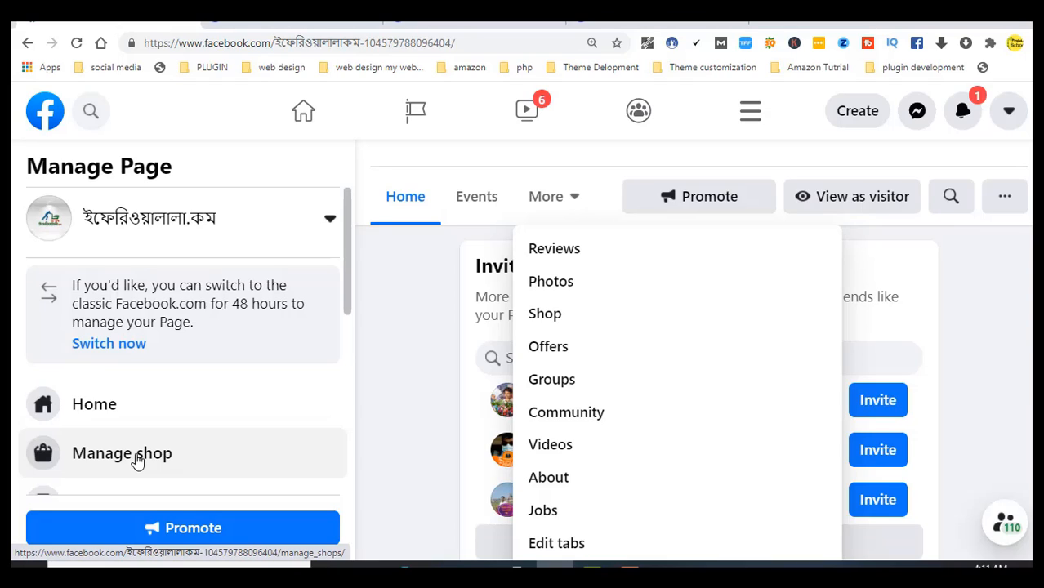
Bring up the Manage shop page with its Set up a shop offer, briefly checking the managed-pages list
left_click(137, 462)
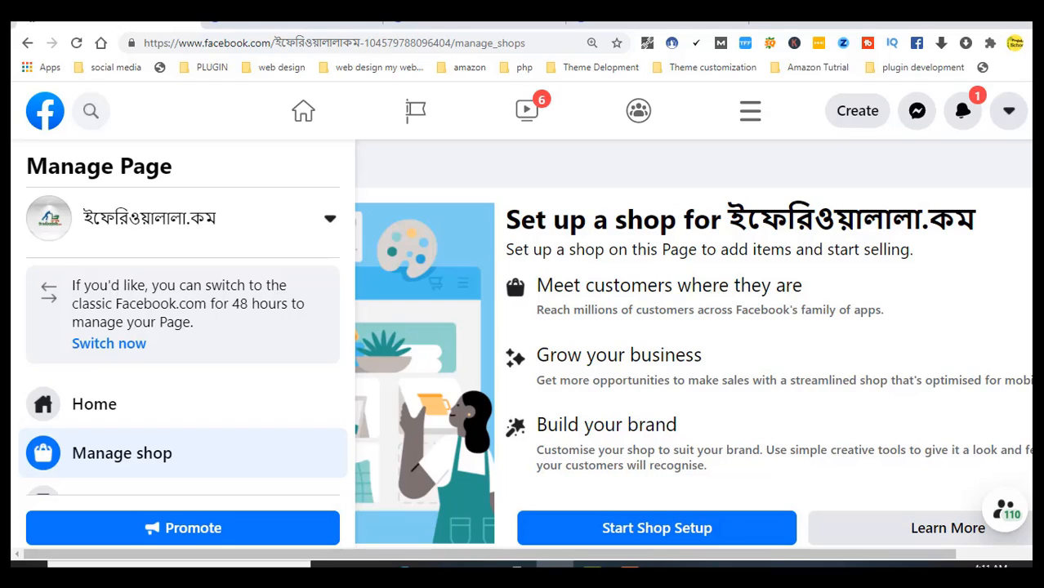
scroll(692, 361, "down", 1)
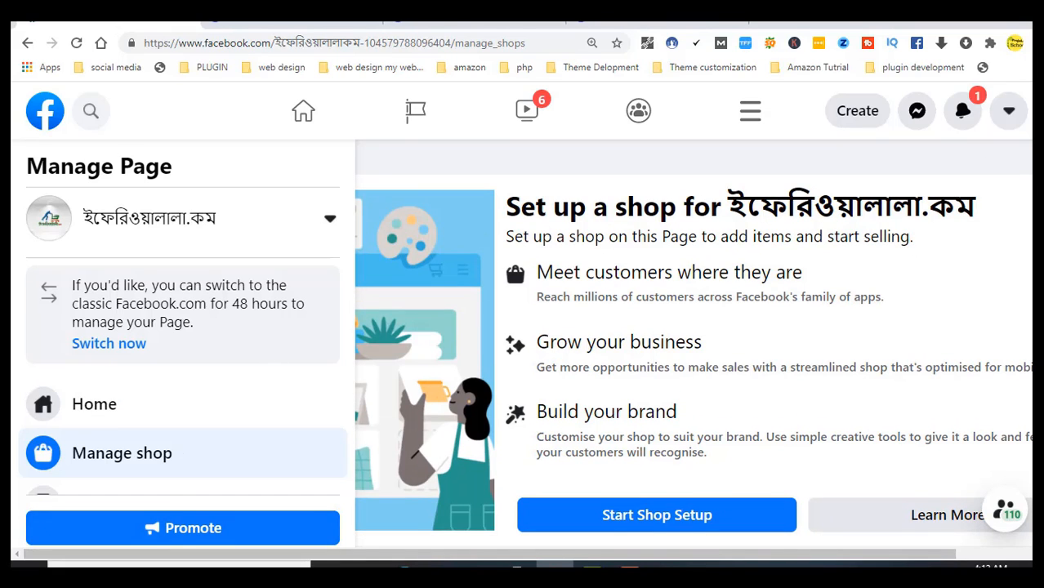
left_click_drag(1027, 163, 1026, 365)
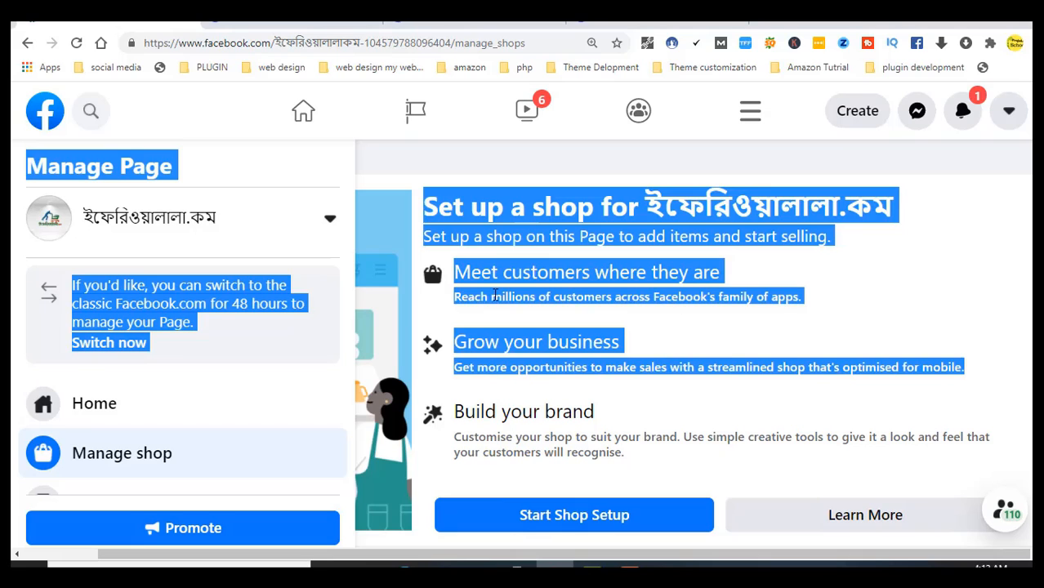
left_click(412, 324)
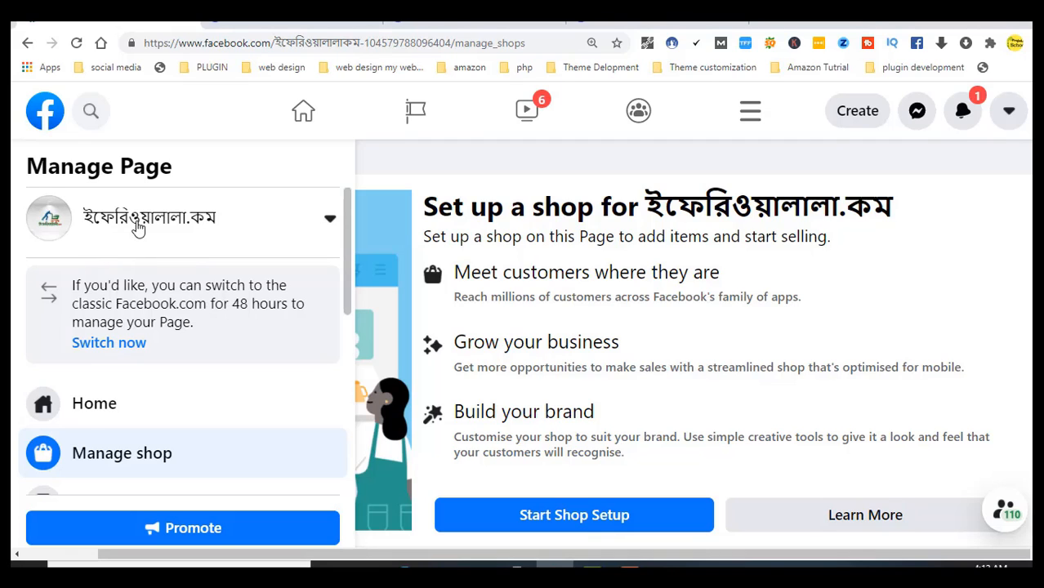
left_click(138, 228)
left_click(138, 228)
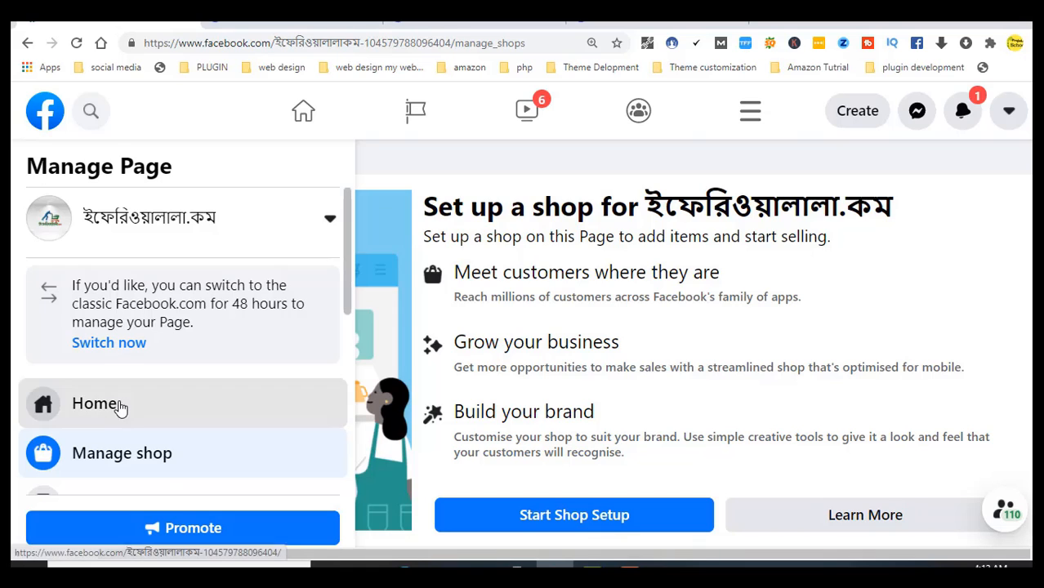
Go back to the Page's Home and choose Shop from the More tabs dropdown
left_click(120, 408)
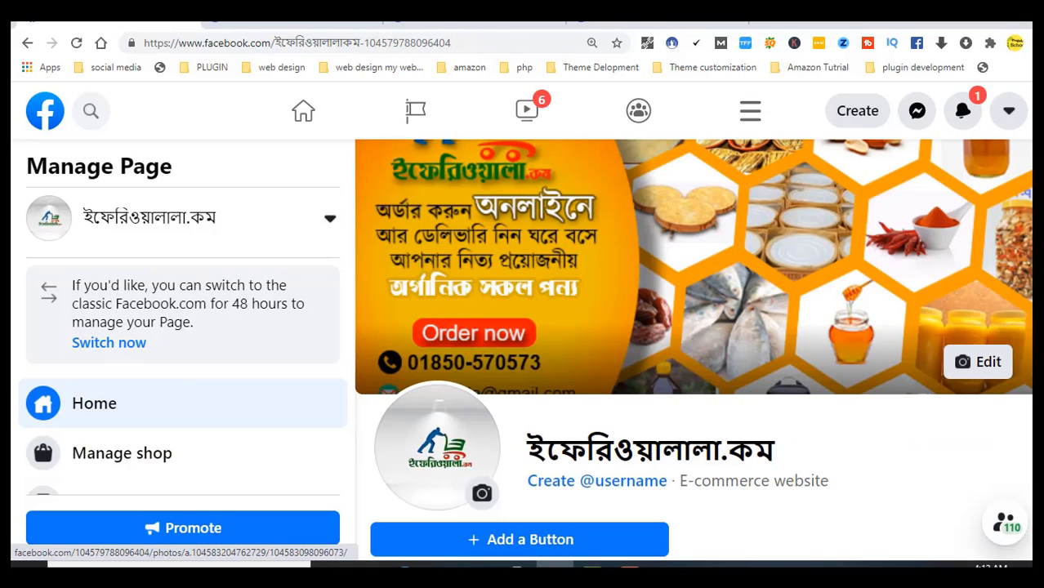
scroll(694, 351, "down", 2)
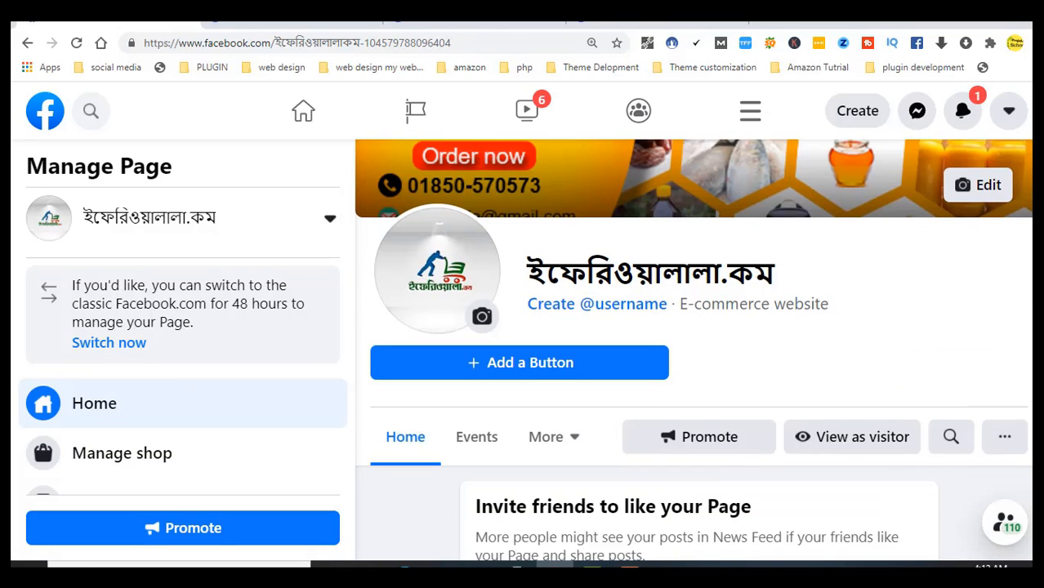
scroll(694, 352, "down", 4)
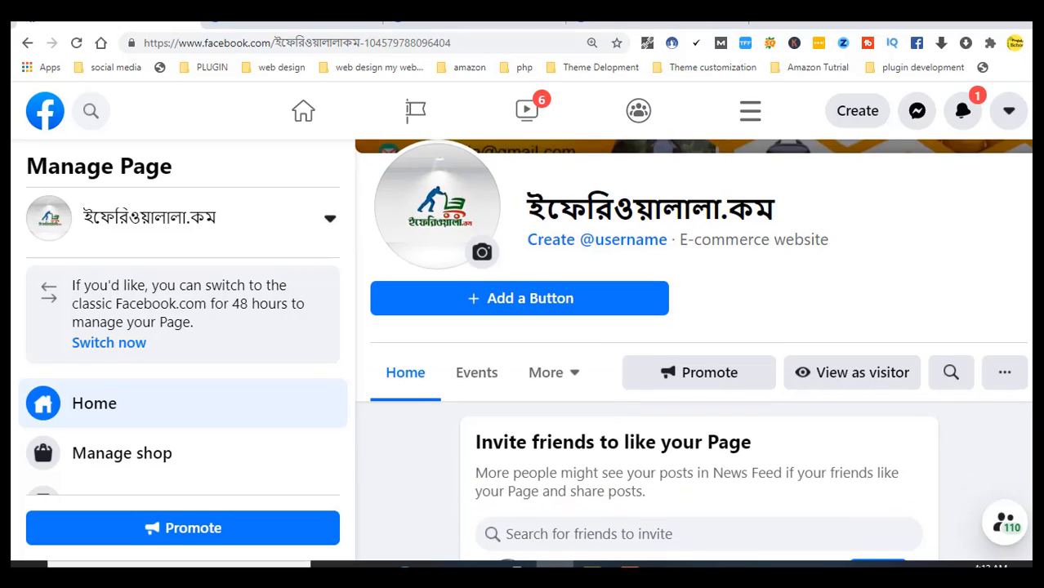
scroll(694, 351, "up", 2)
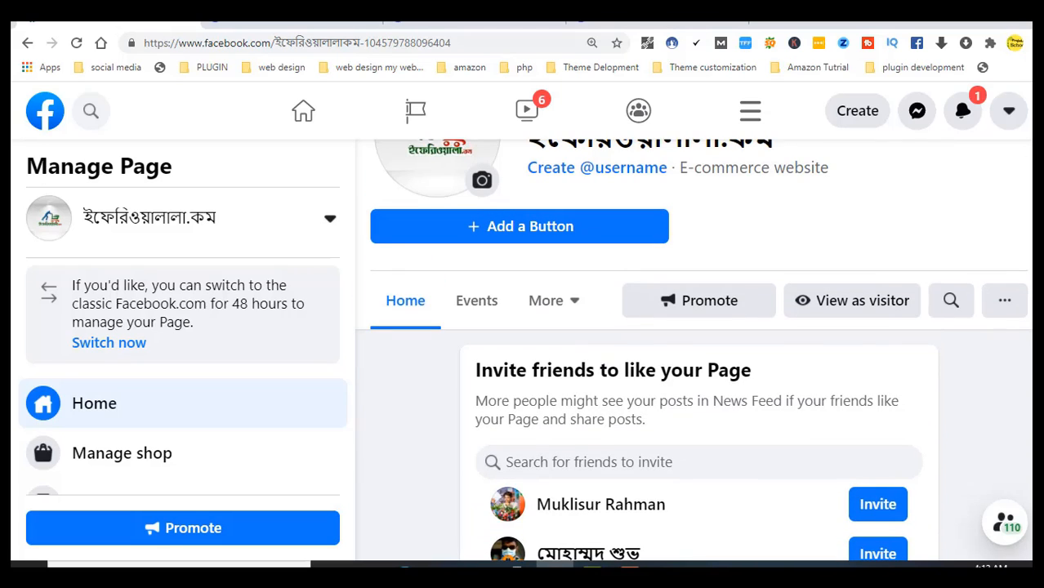
left_click(568, 304)
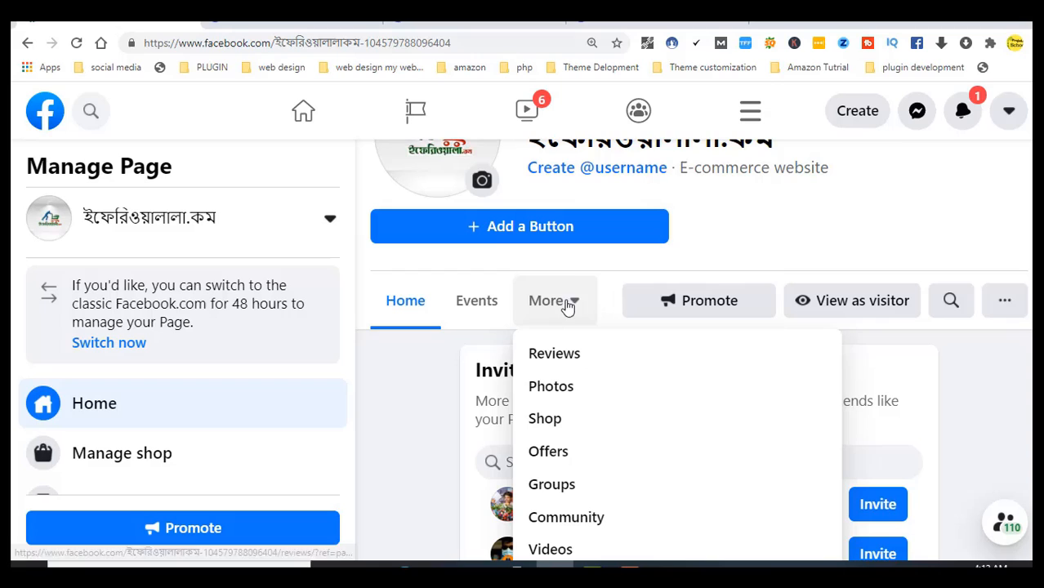
left_click(571, 421)
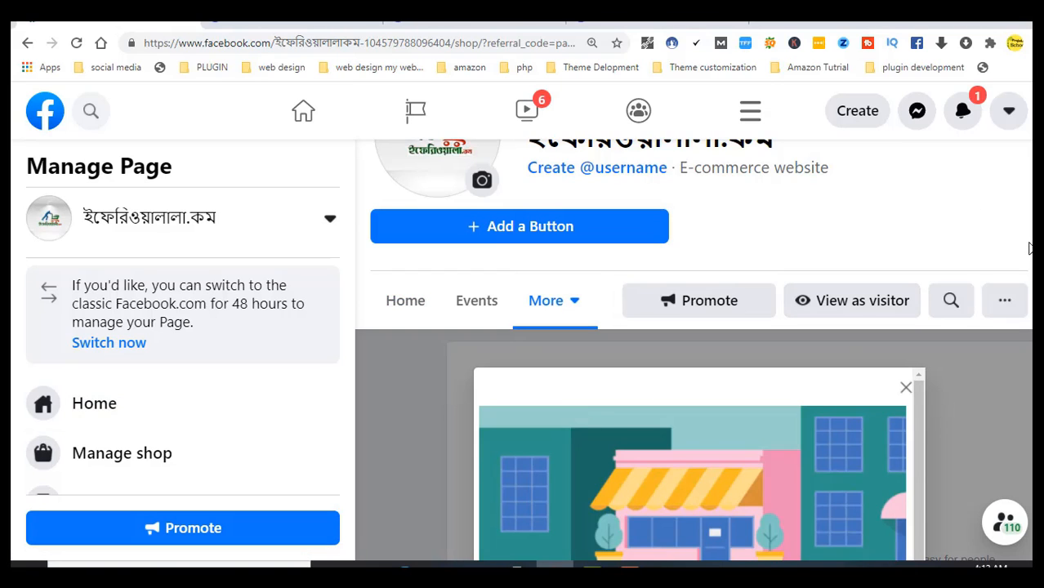
scroll(1031, 248, "down", 3)
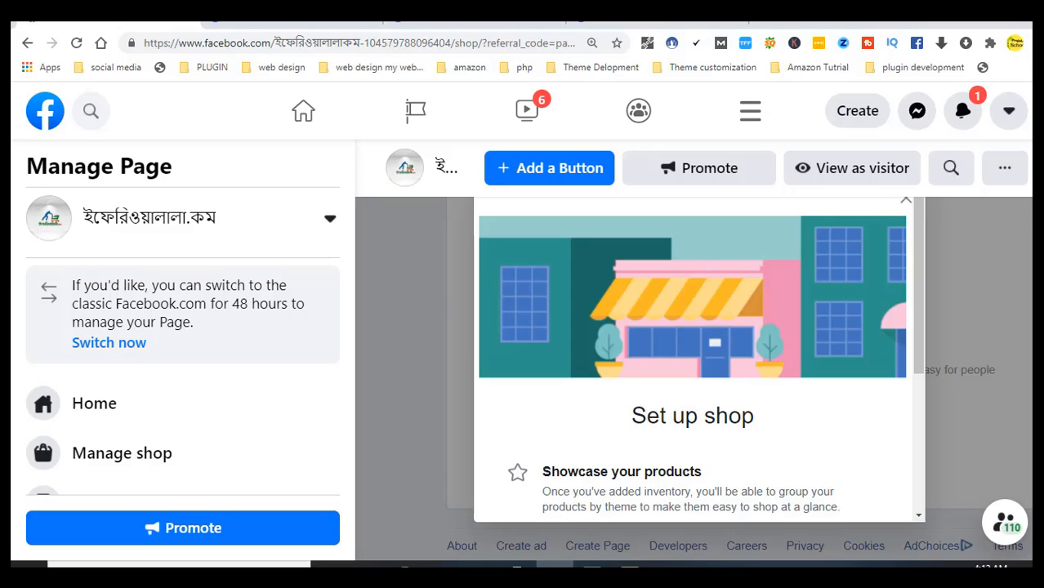
scroll(693, 343, "up", 5)
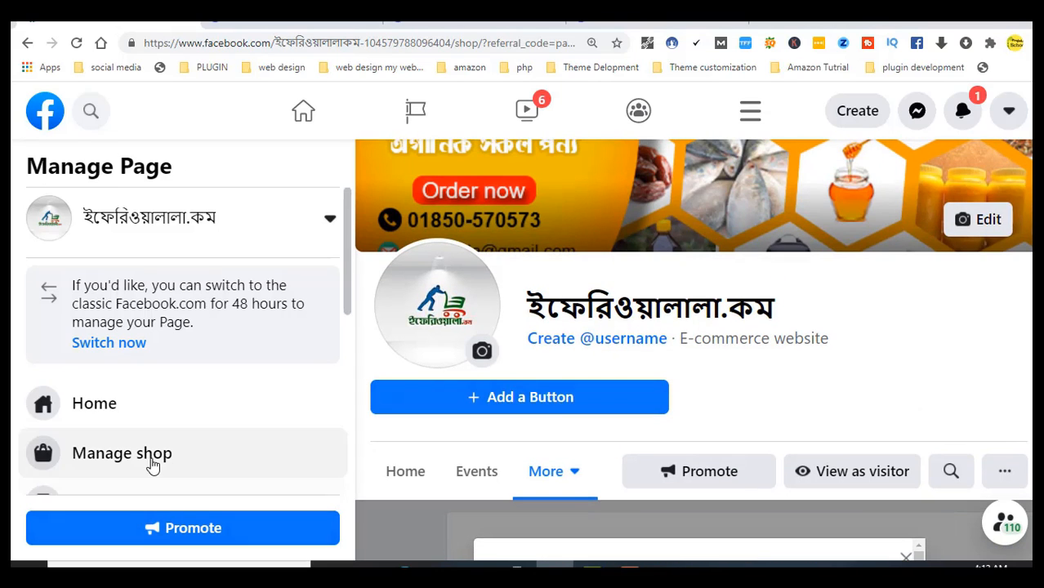
Go to Manage shop in the sidebar to show the Set up a shop page again
left_click(152, 455)
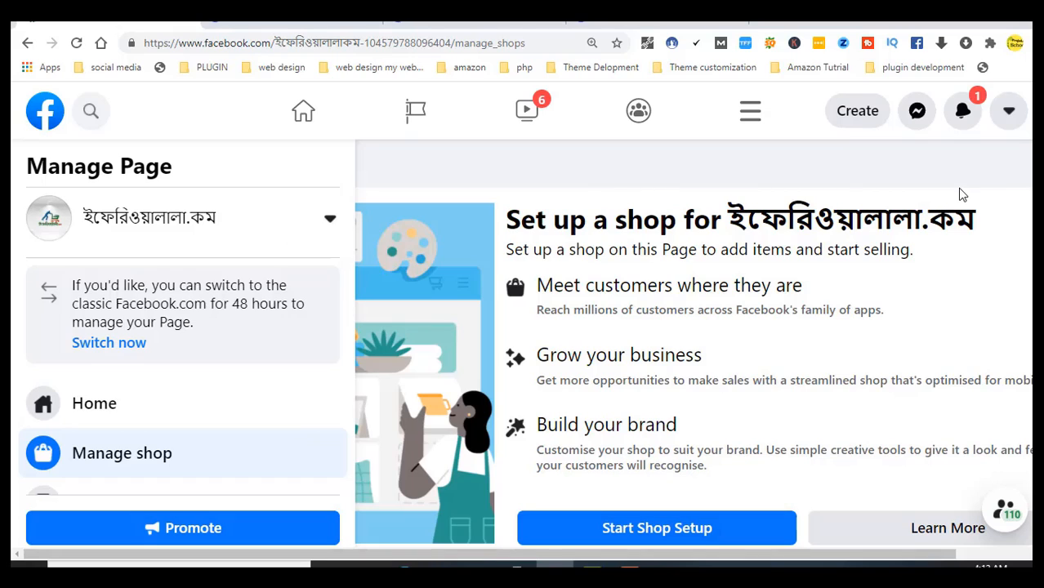
scroll(692, 361, "down", 1)
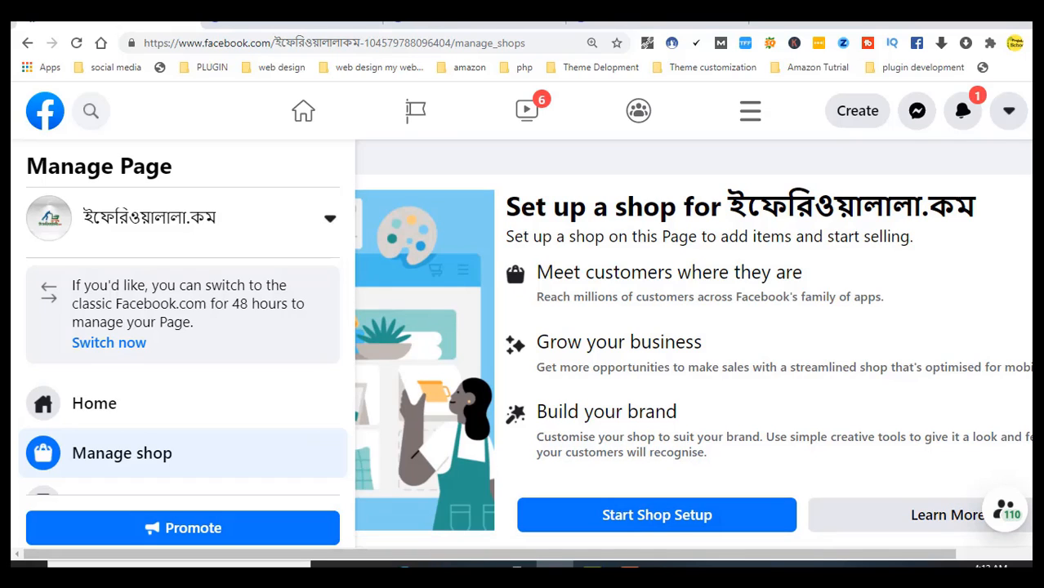
scroll(692, 361, "up", 1)
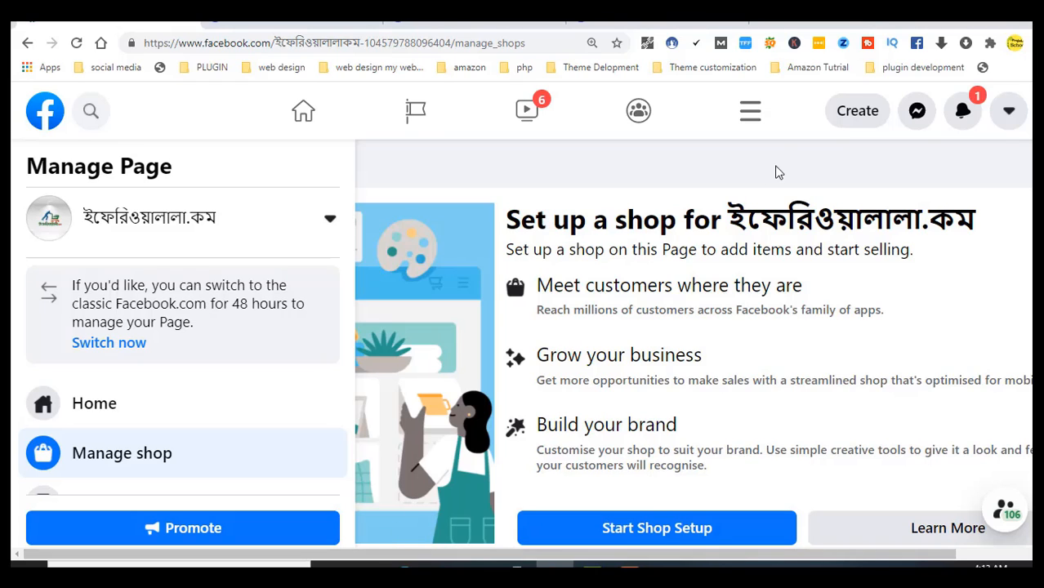
Glance at the latest Facebook notifications and dismiss the panel
left_click(963, 118)
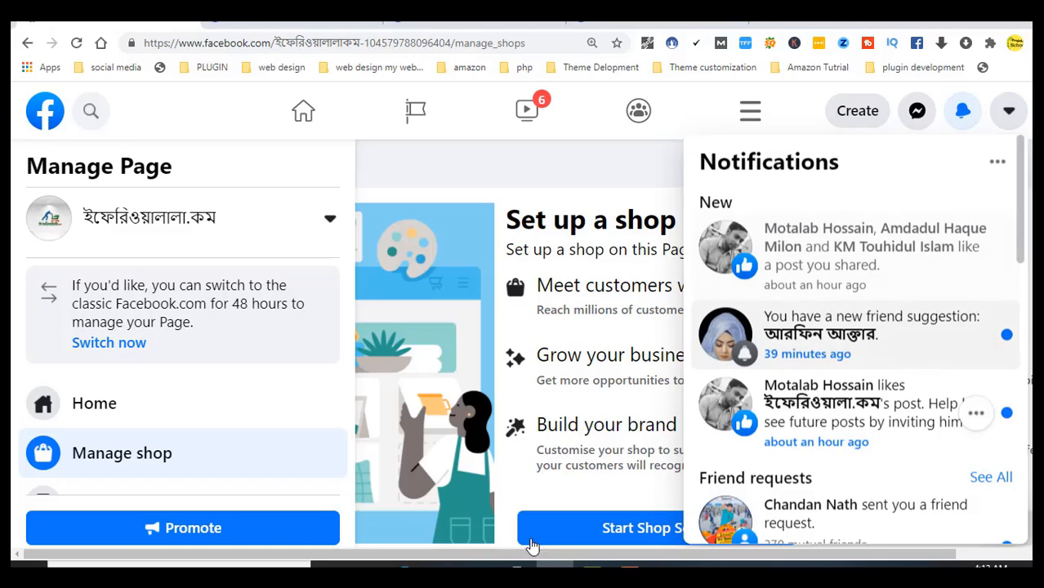
left_click(384, 553)
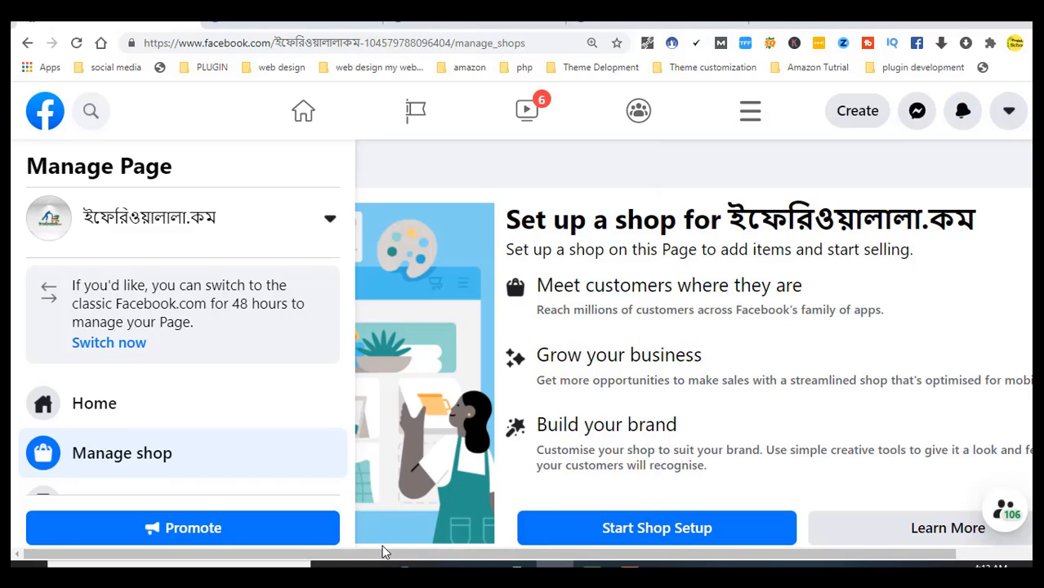
Copy the commerce_manager URL from products details.txt and return to Chrome
left_click(667, 566)
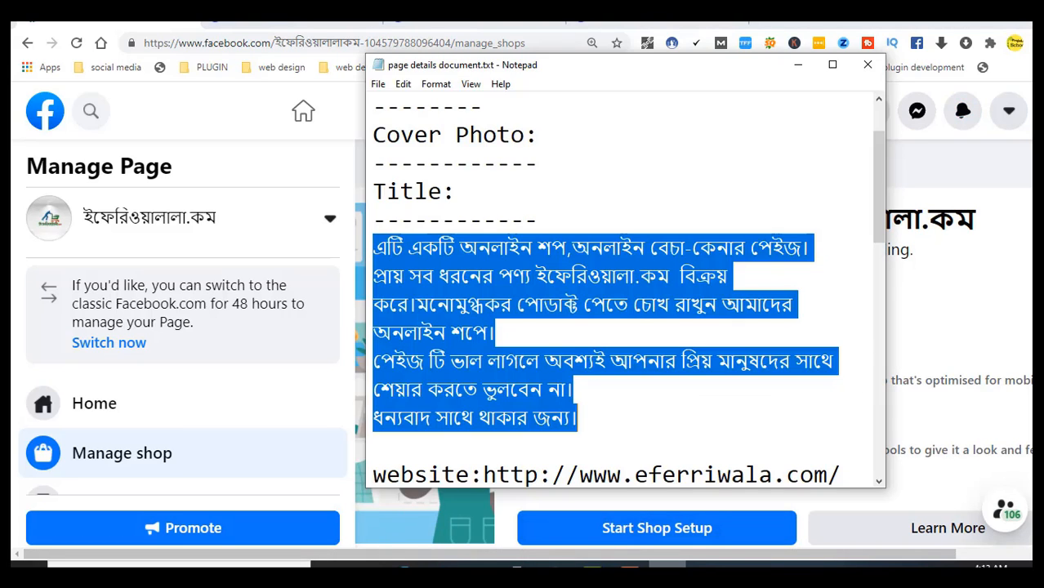
left_click(667, 565)
double_click(623, 264)
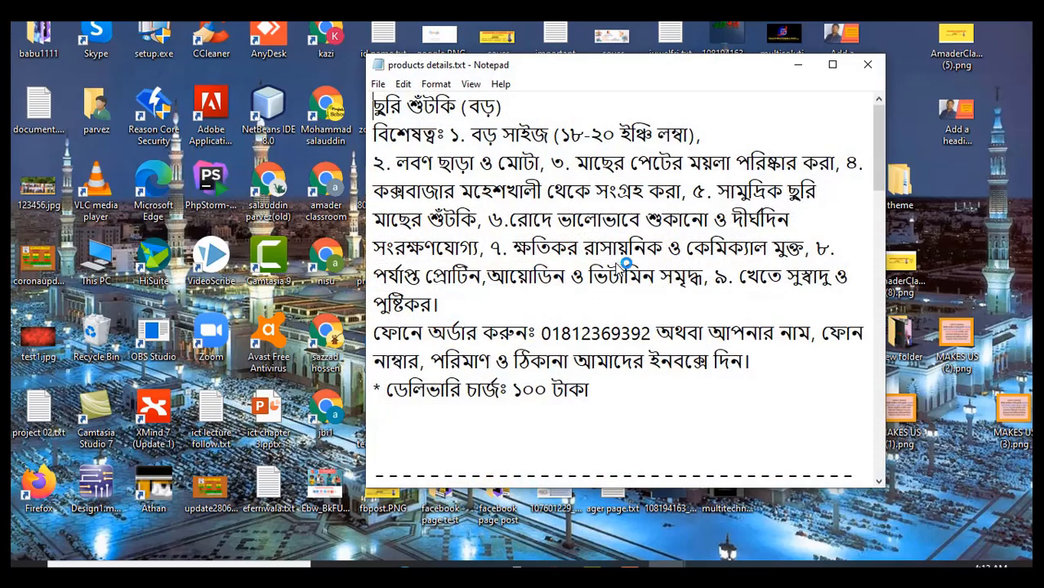
left_click_drag(880, 144, 850, 458)
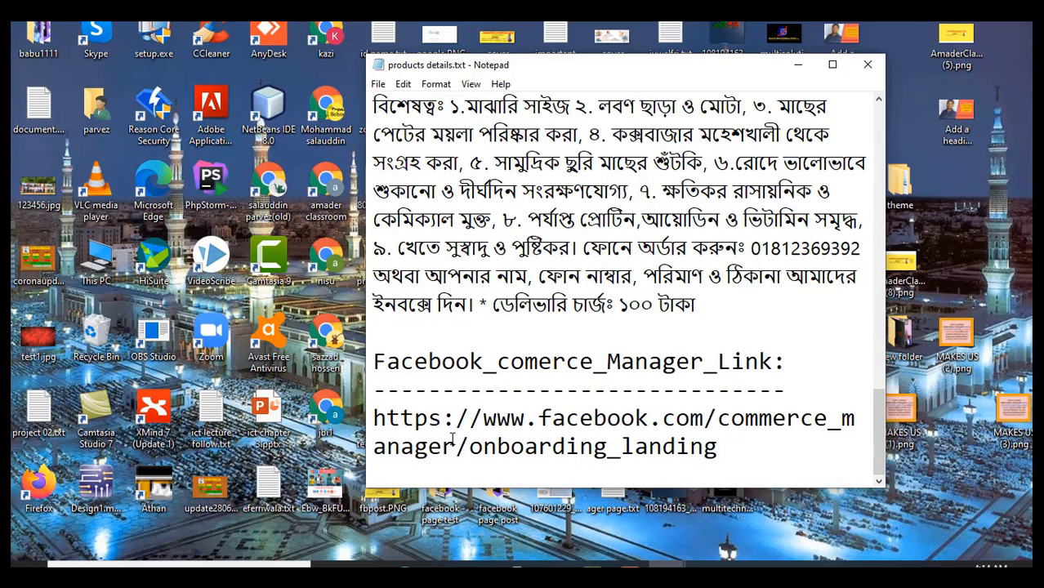
left_click_drag(456, 446, 372, 419)
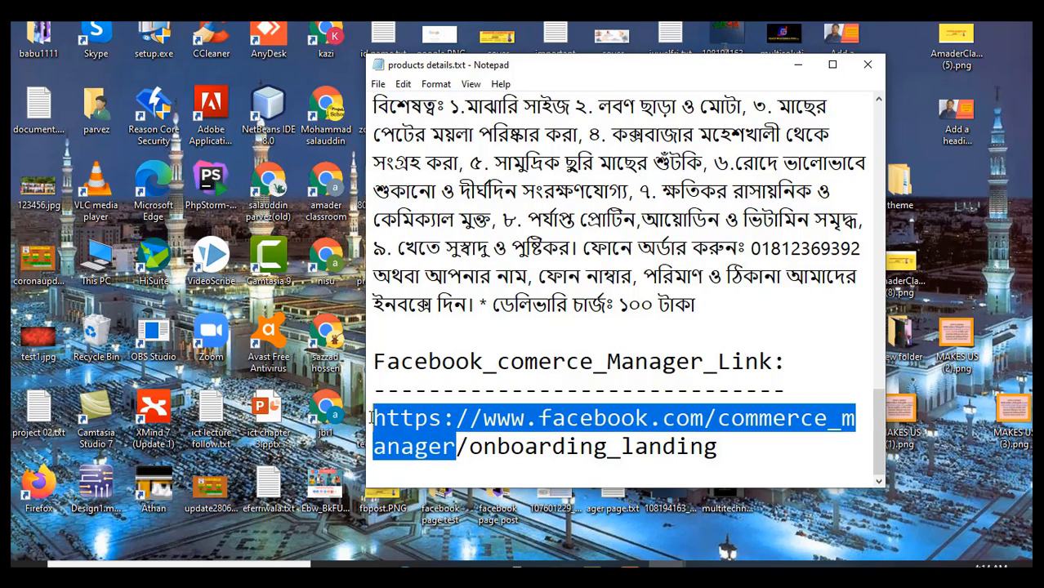
right_click(374, 420)
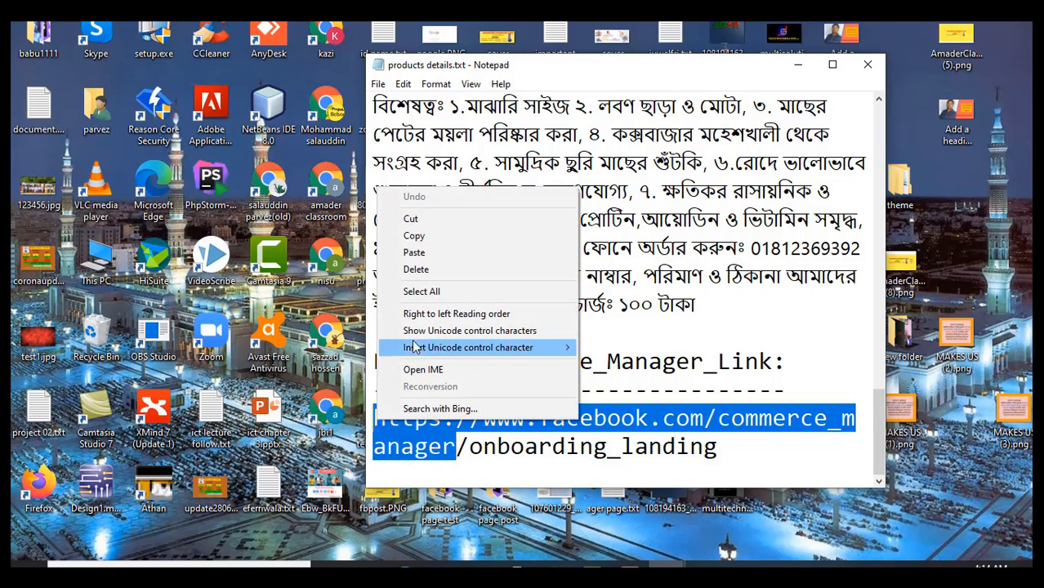
left_click(418, 236)
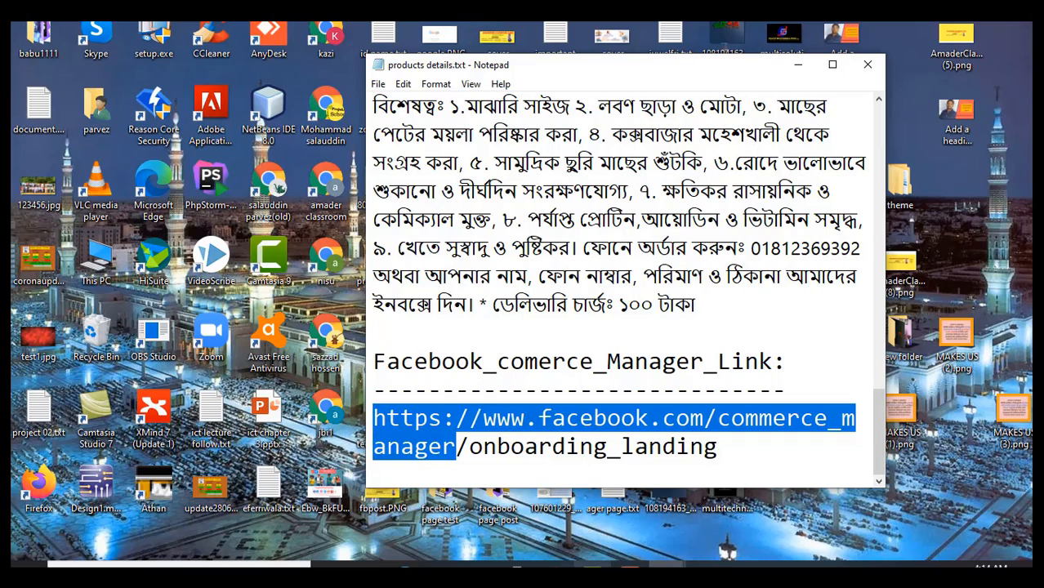
left_click(555, 565)
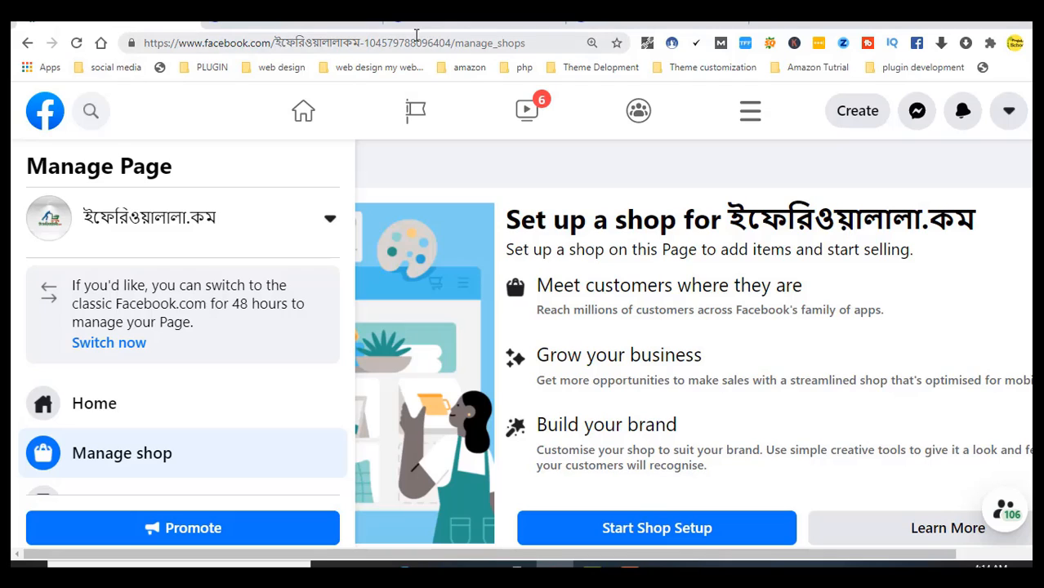
Confirm ইফেরিওয়ালালা.কম is the selected Page in the Pages list, then open a blank new tab
right_click(125, 219)
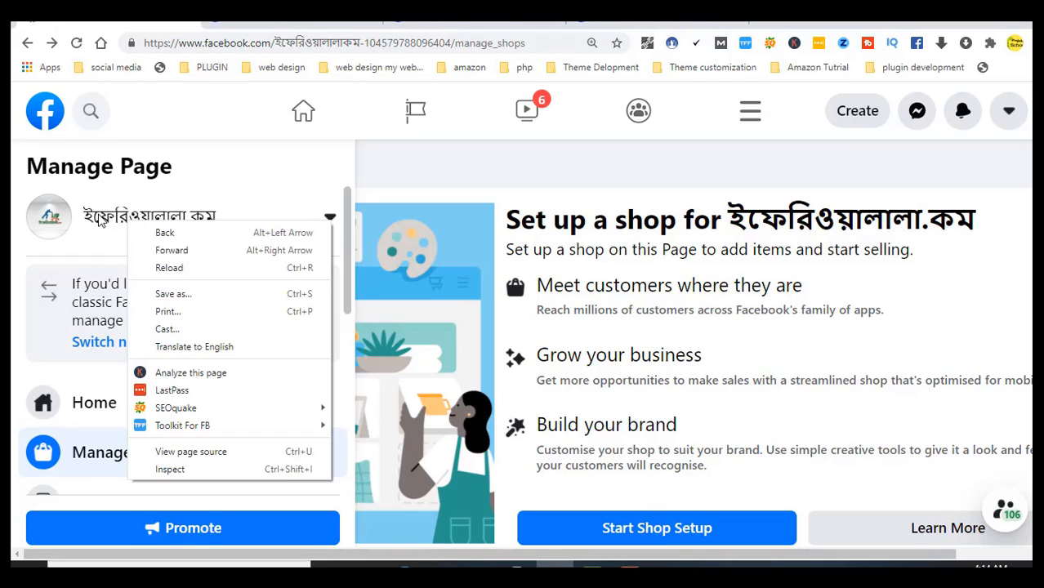
right_click(99, 215)
left_click(76, 230)
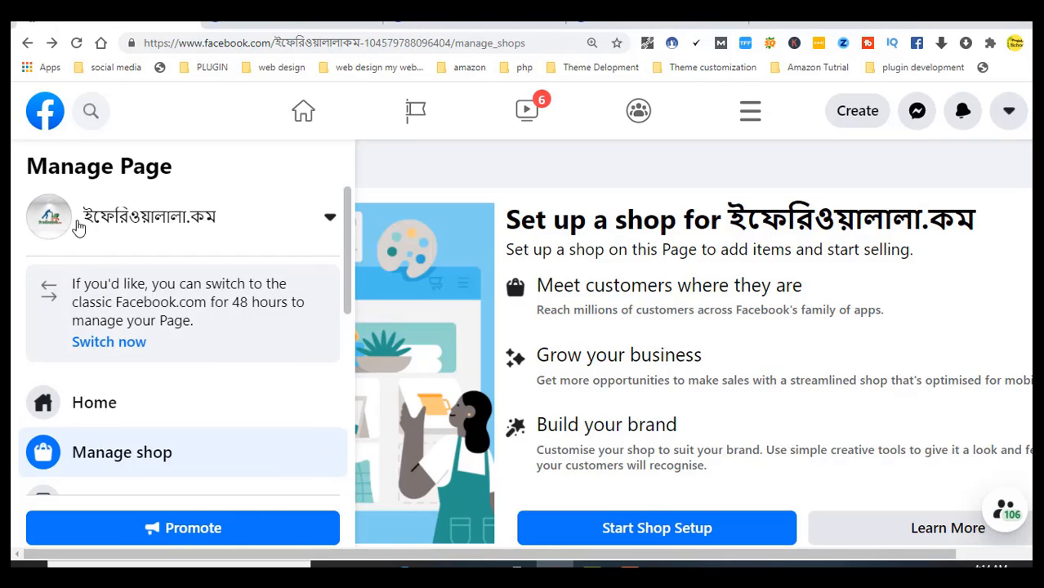
left_click(77, 230)
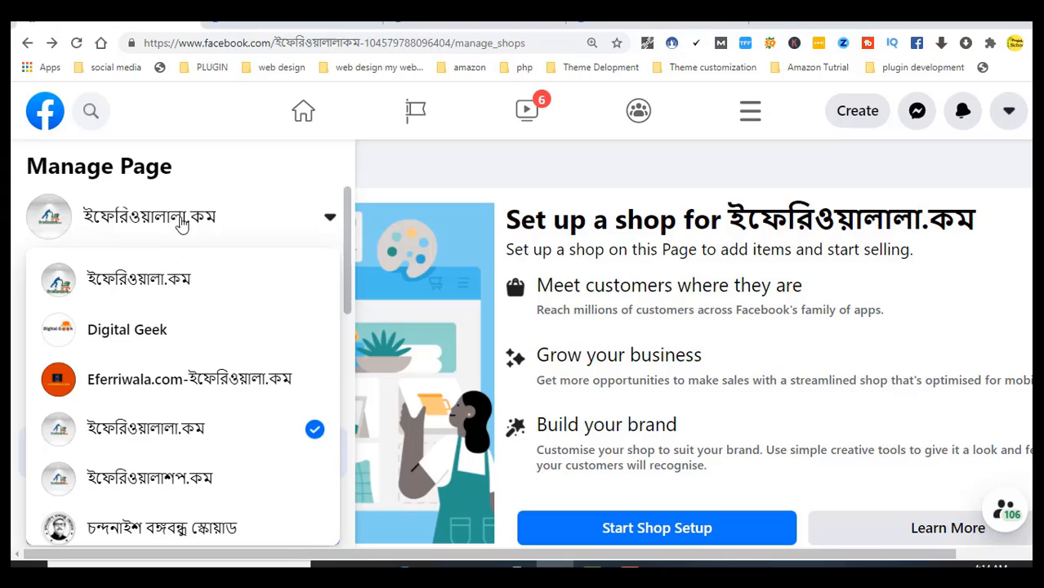
left_click(115, 225)
right_click(113, 220)
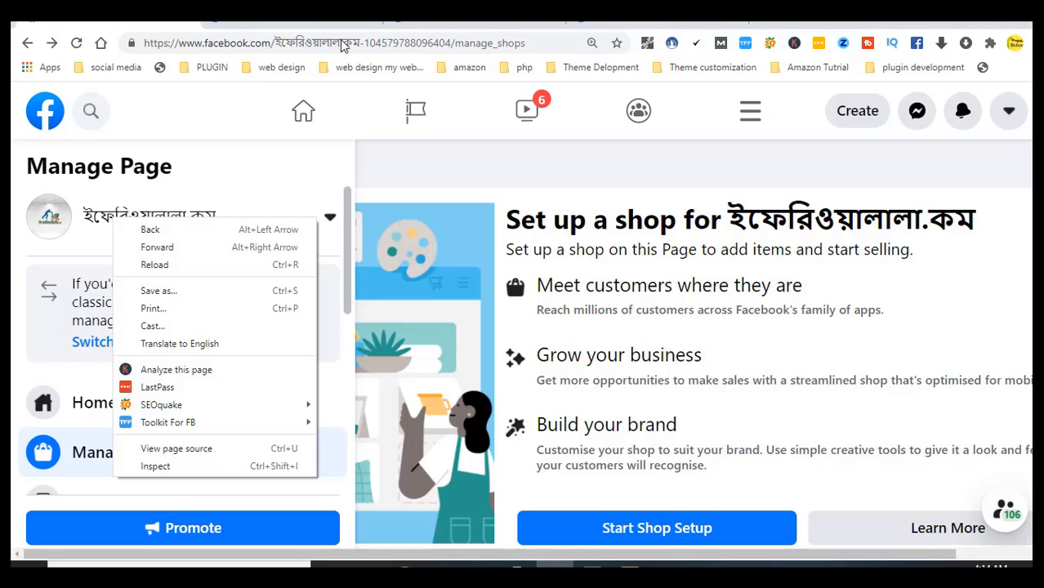
left_click(766, 21)
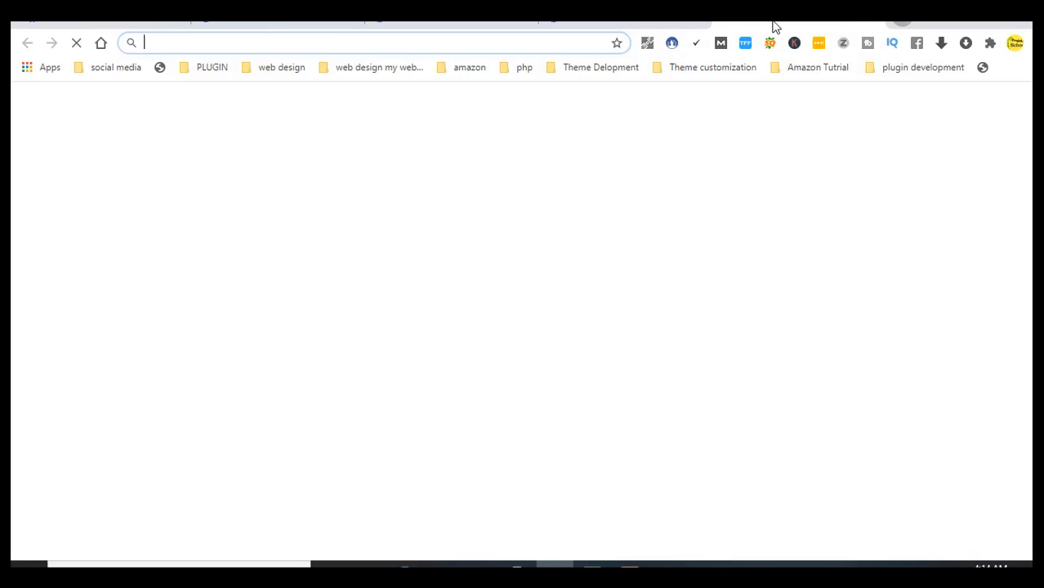
Paste and go to the copied facebook.com/commerce_manager URL in the new tab
right_click(440, 52)
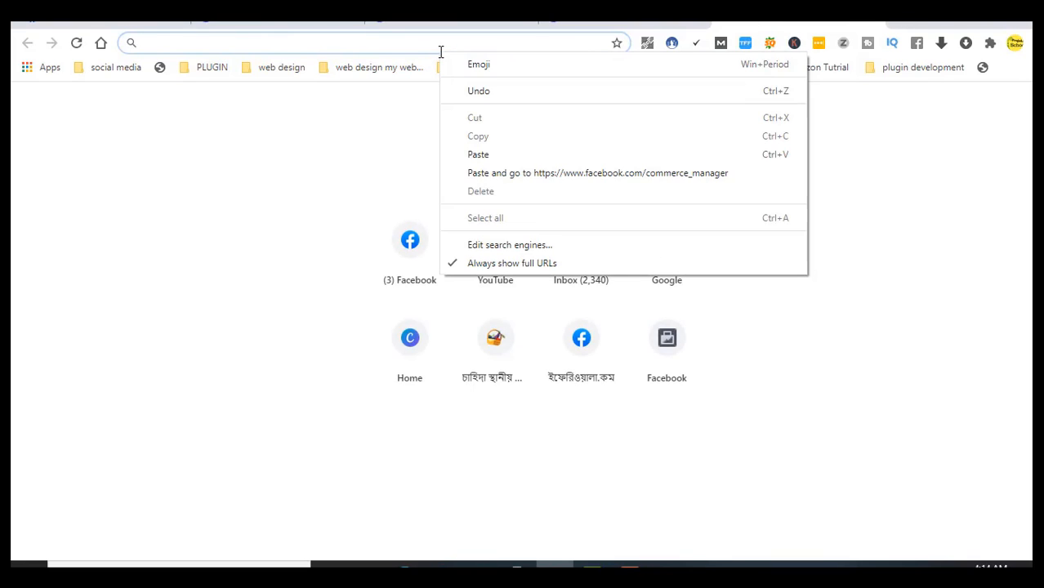
left_click(470, 173)
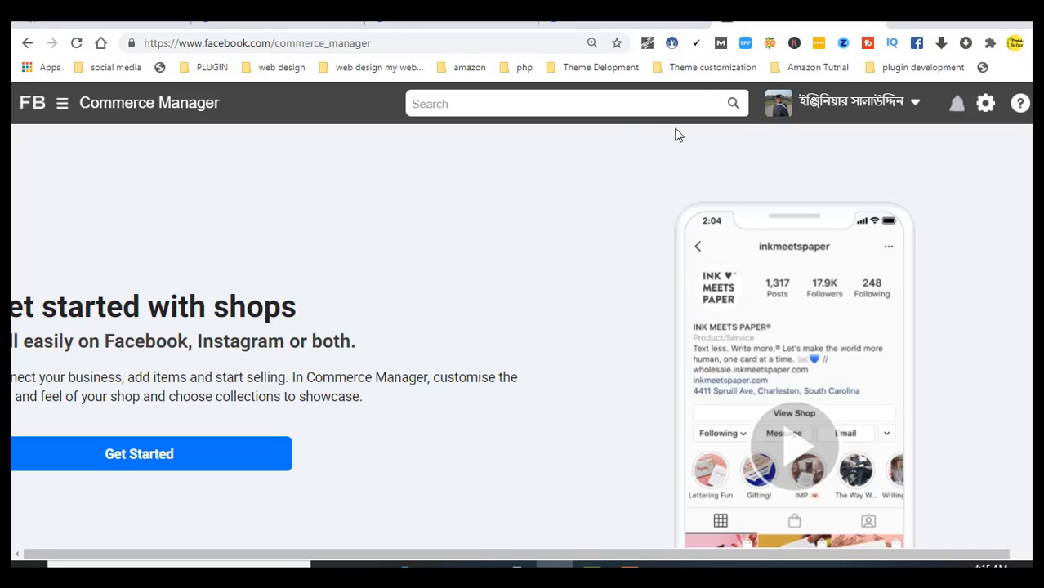
Start shop creation and scroll to the checkout choices: website, Facebook/Instagram checkout, direct message
left_click(159, 466)
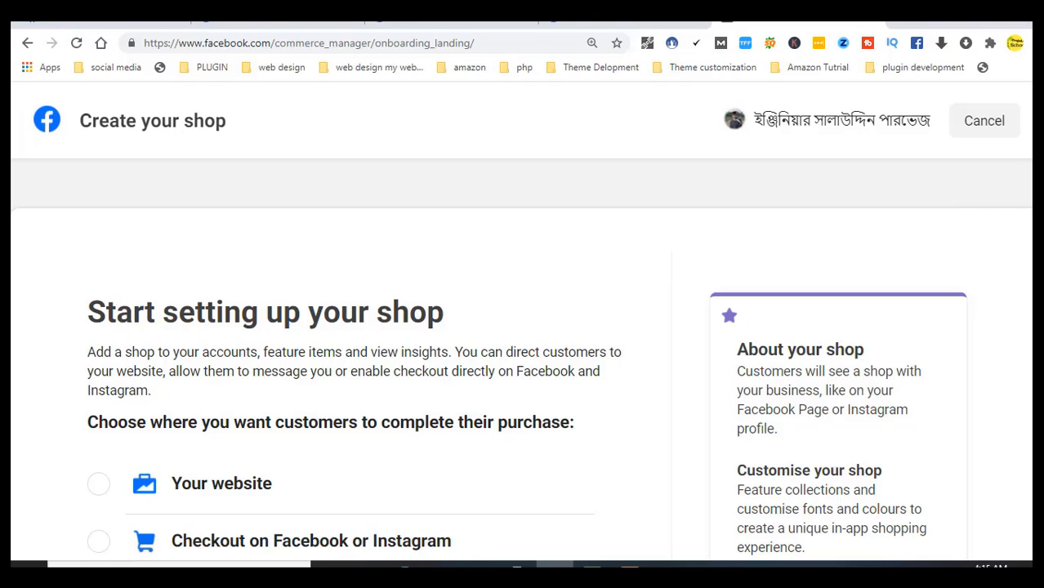
scroll(520, 371, "down", 1)
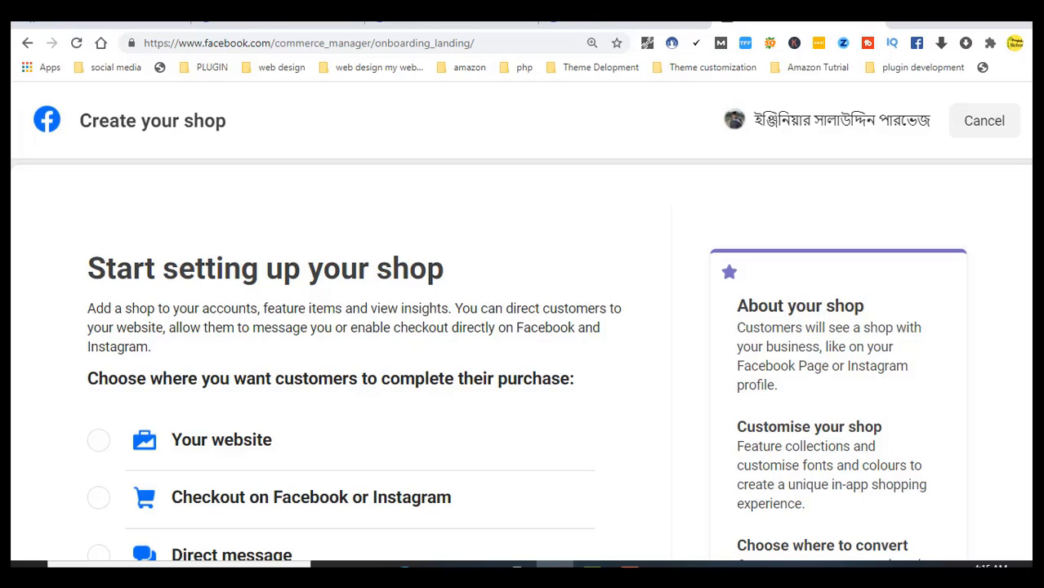
scroll(521, 359, "down", 1)
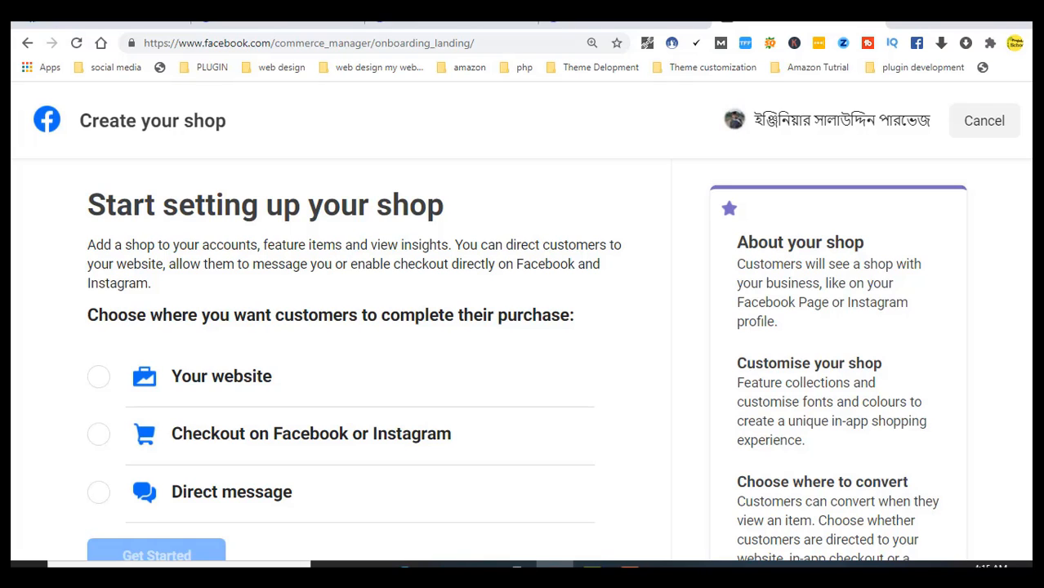
scroll(523, 360, "down", 3)
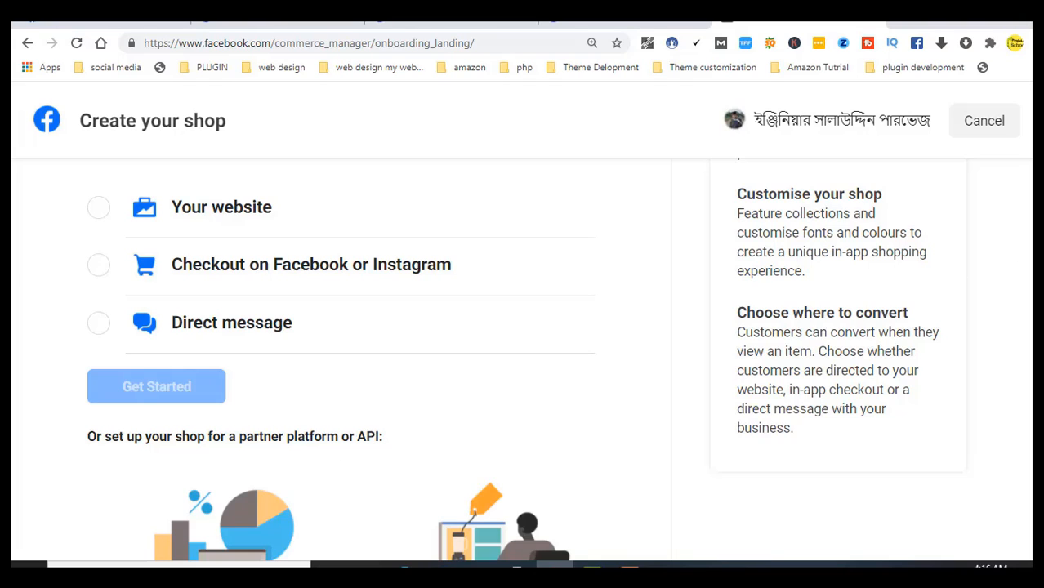
scroll(523, 359, "down", 1)
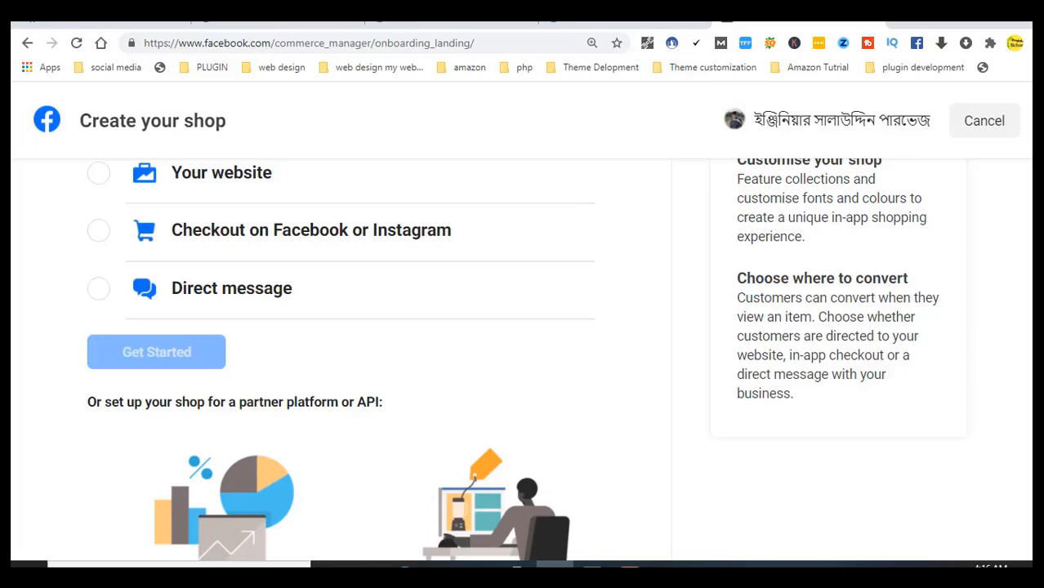
scroll(523, 359, "down", 3)
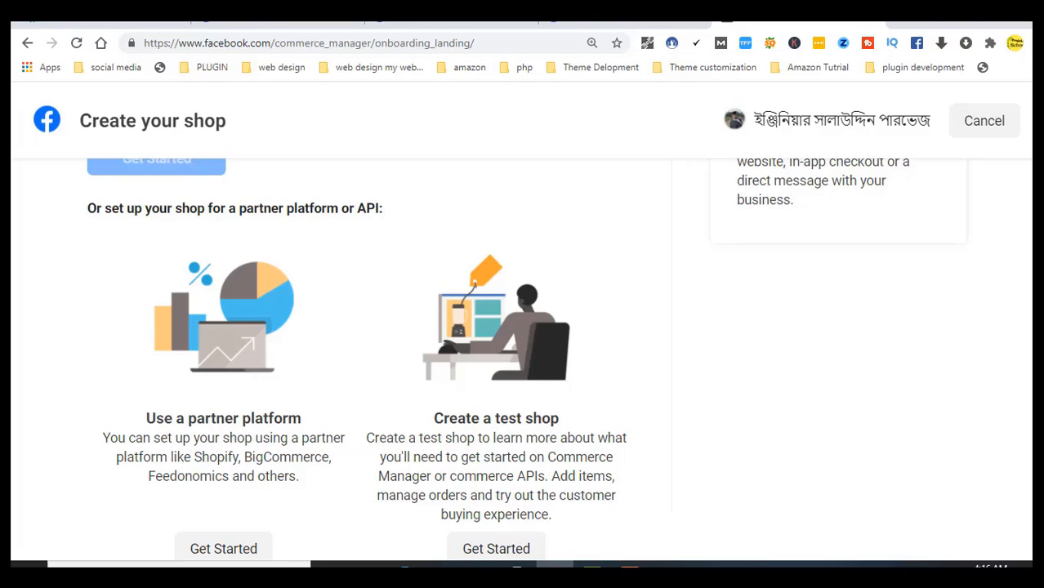
scroll(527, 360, "down", 1)
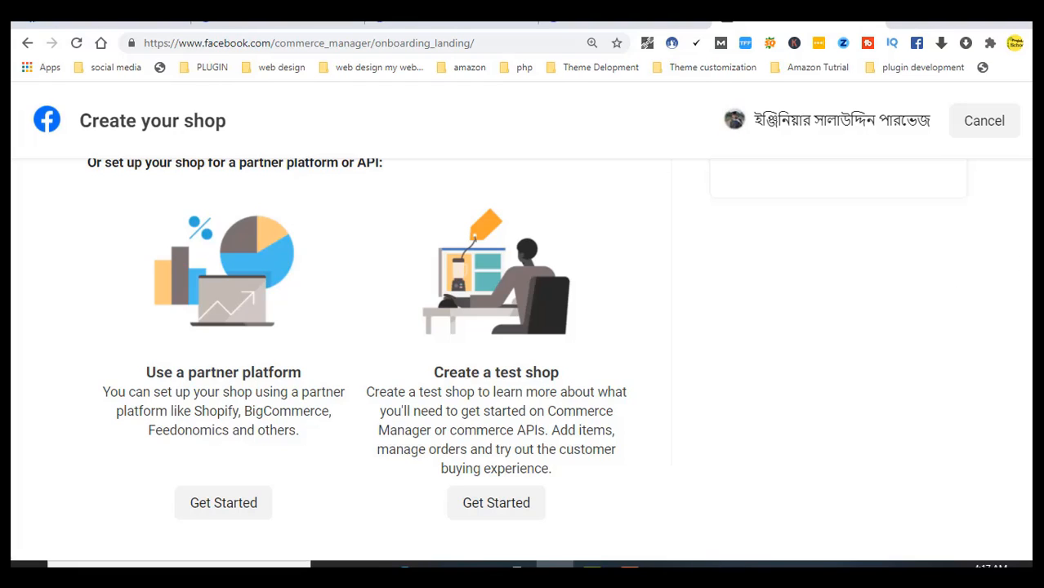
scroll(343, 343, "down", 2)
scroll(344, 343, "up", 5)
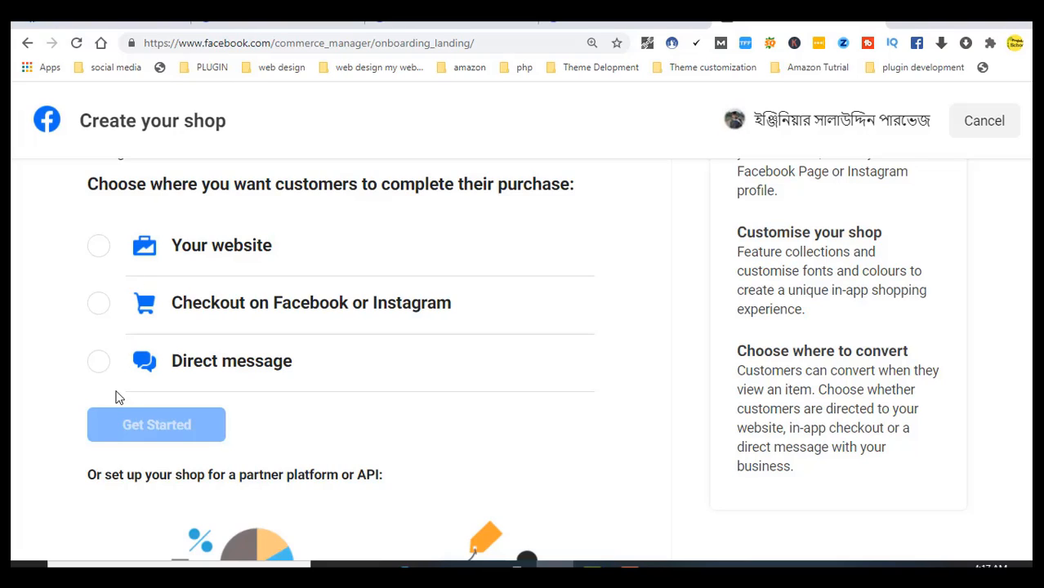
Choose Direct message as the checkout method and continue to the Choose a business step
left_click(100, 364)
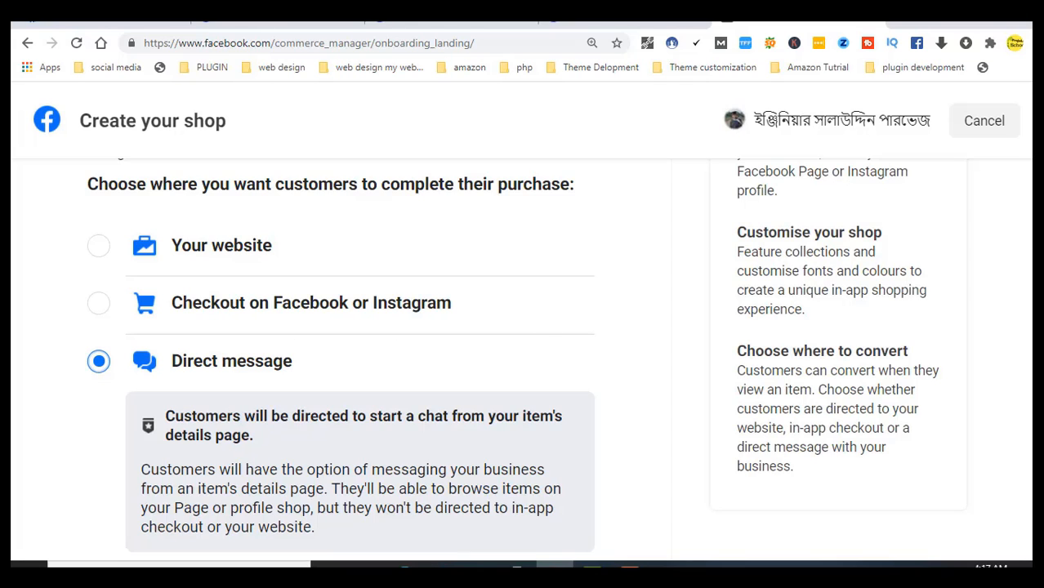
scroll(250, 333, "down", 2)
left_click(192, 413)
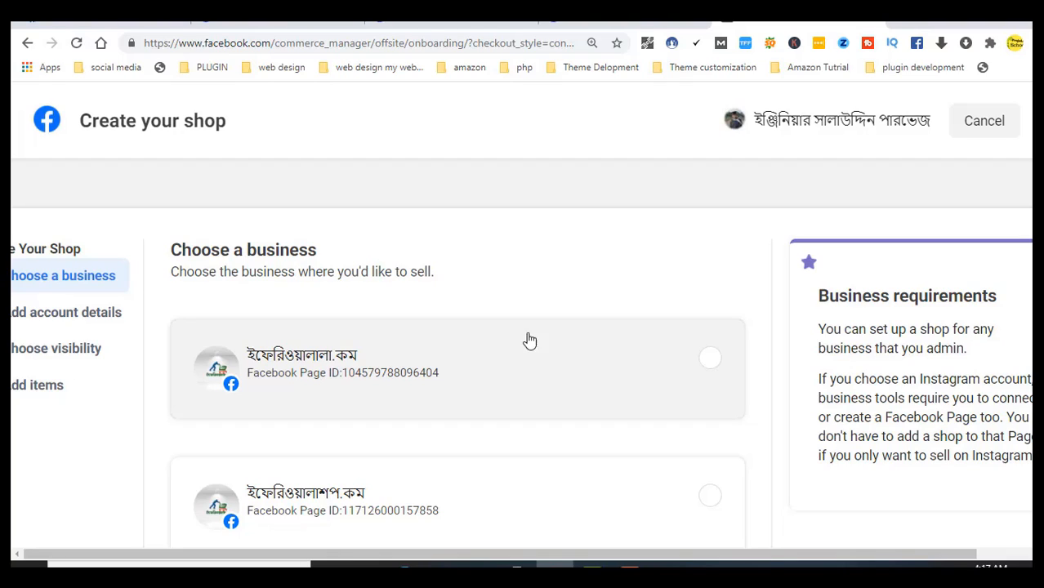
Pick ইফেরিওয়ালালা.কম as the shop's Page and continue to the Business Manager account step
left_click(708, 360)
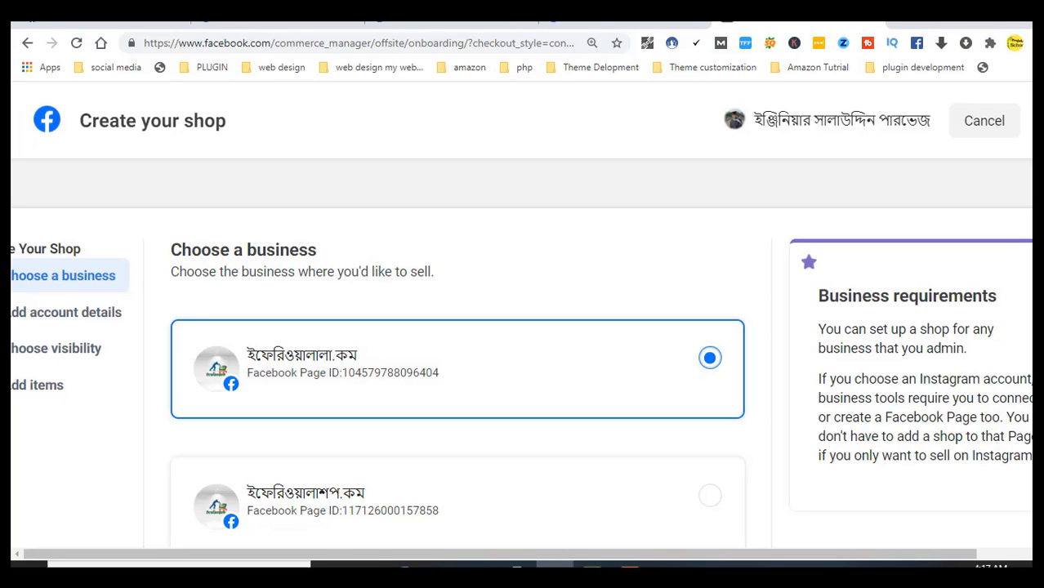
scroll(458, 351, "down", 12)
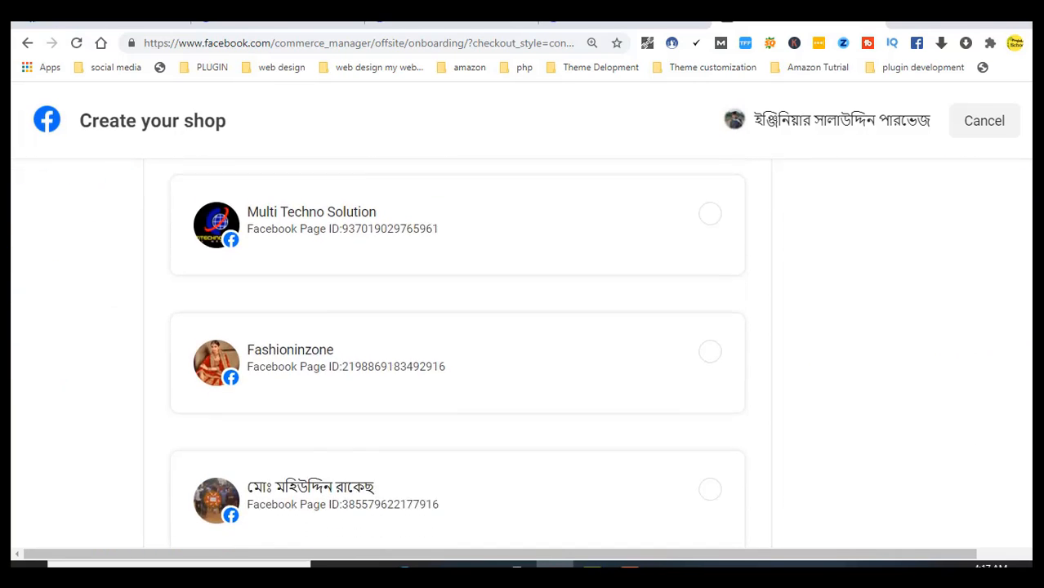
left_click_drag(1037, 331, 988, 554)
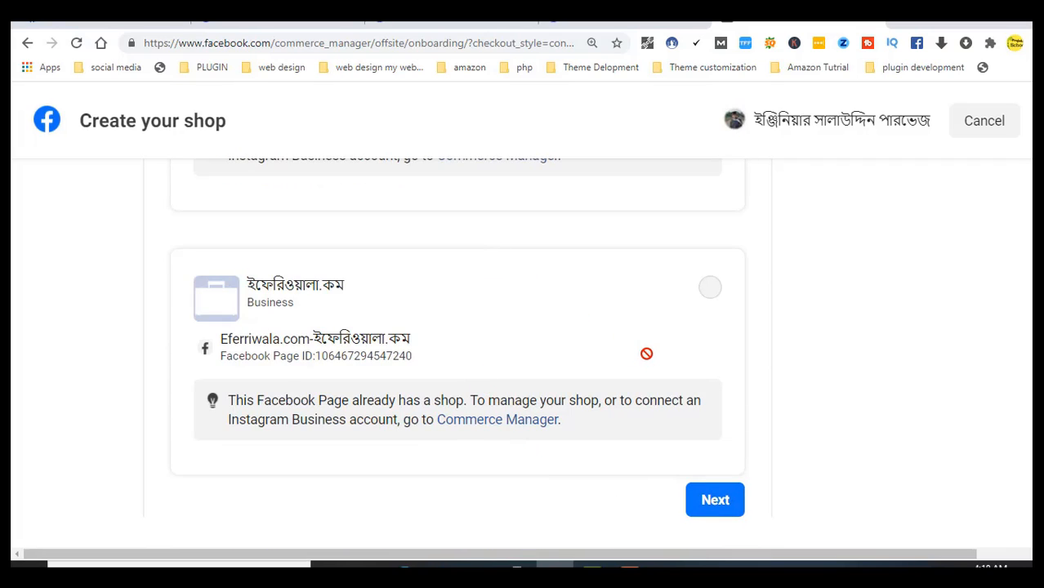
left_click(715, 501)
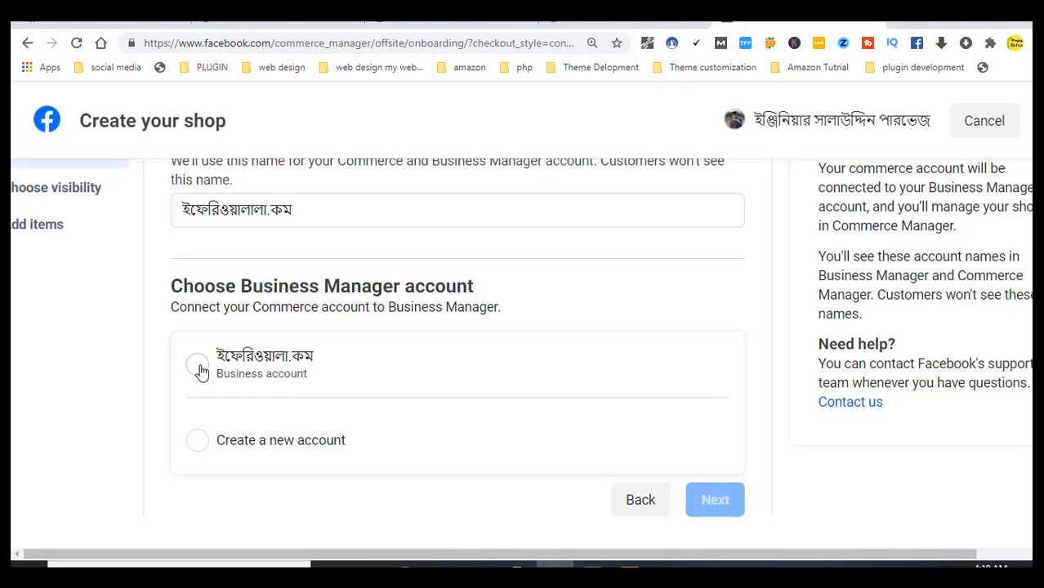
Link the shop to the existing ইফেরিওয়ালা.কম business account rather than a new one, and continue
left_click(200, 442)
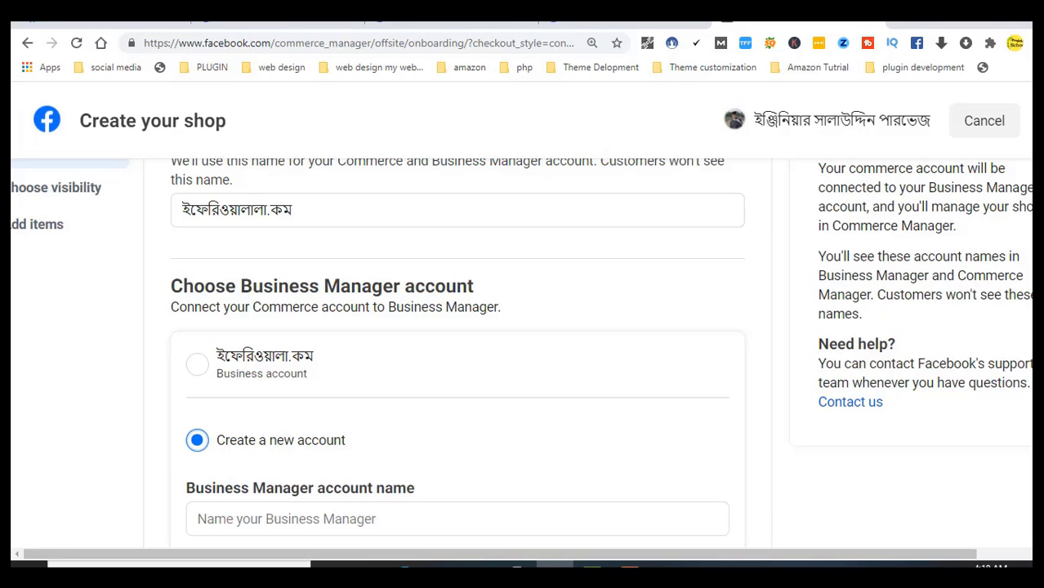
scroll(402, 378, "down", 3)
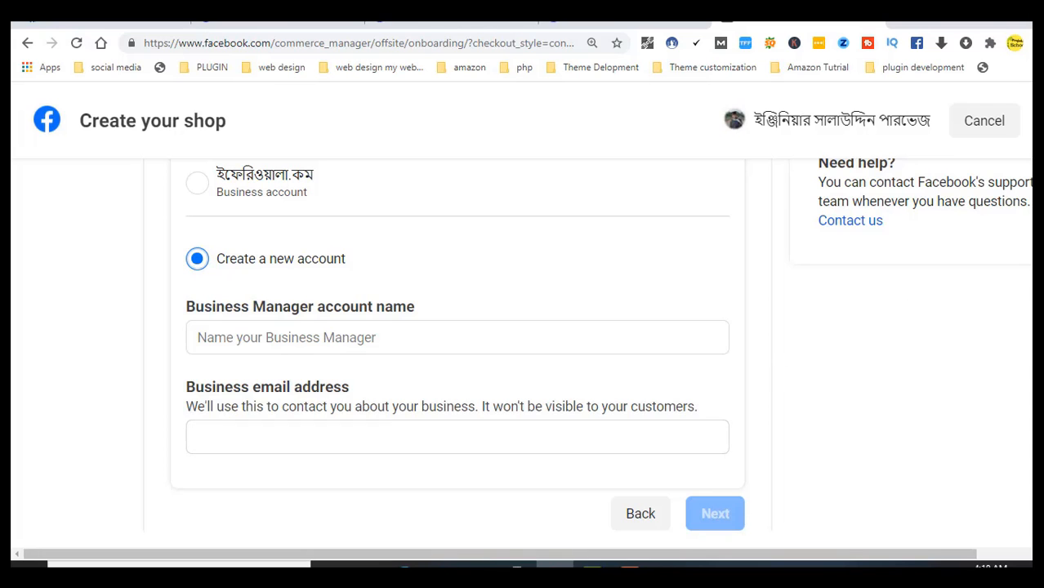
scroll(600, 354, "up", 3)
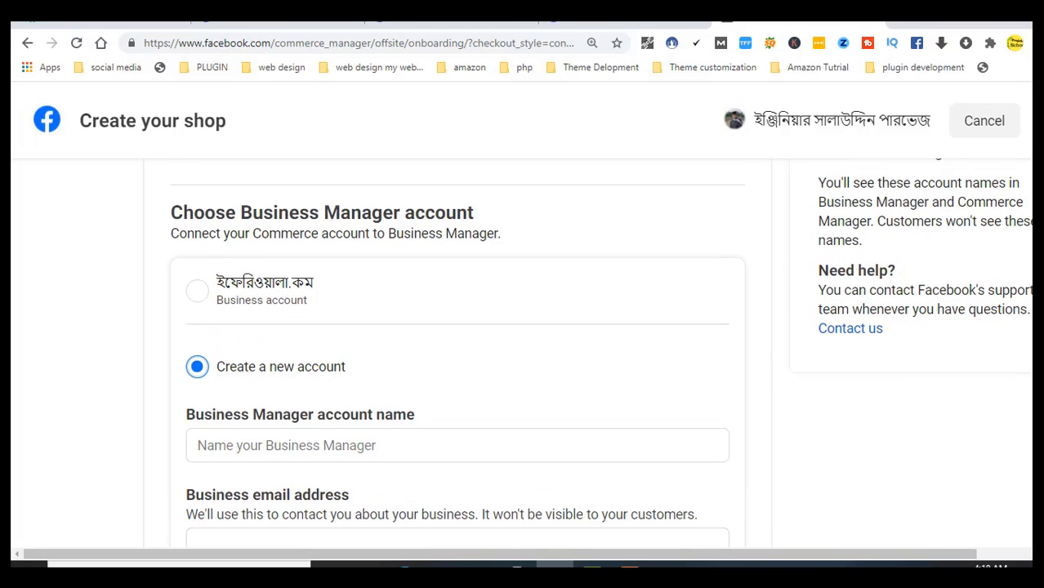
left_click(197, 292)
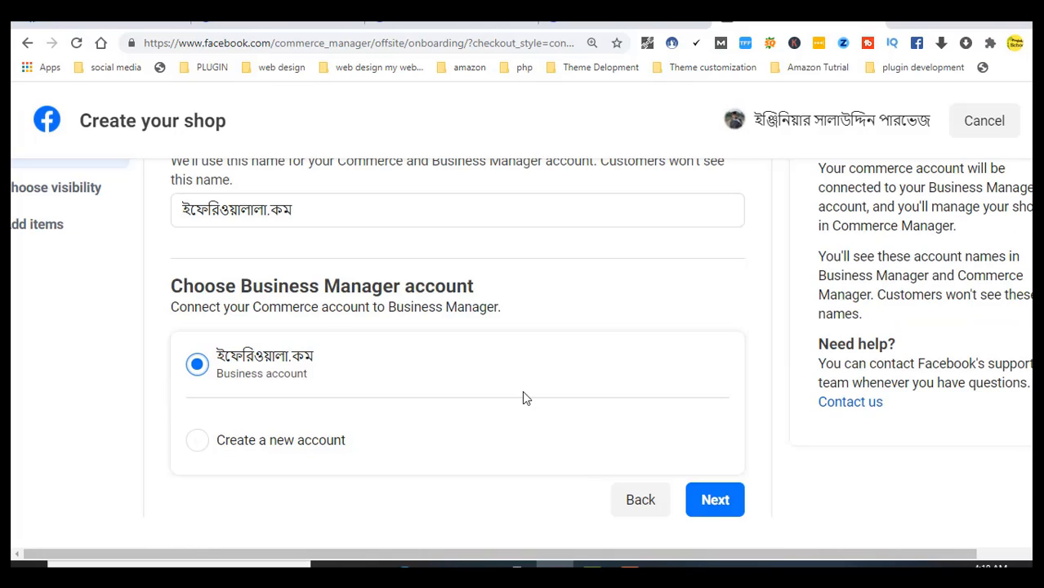
left_click(707, 506)
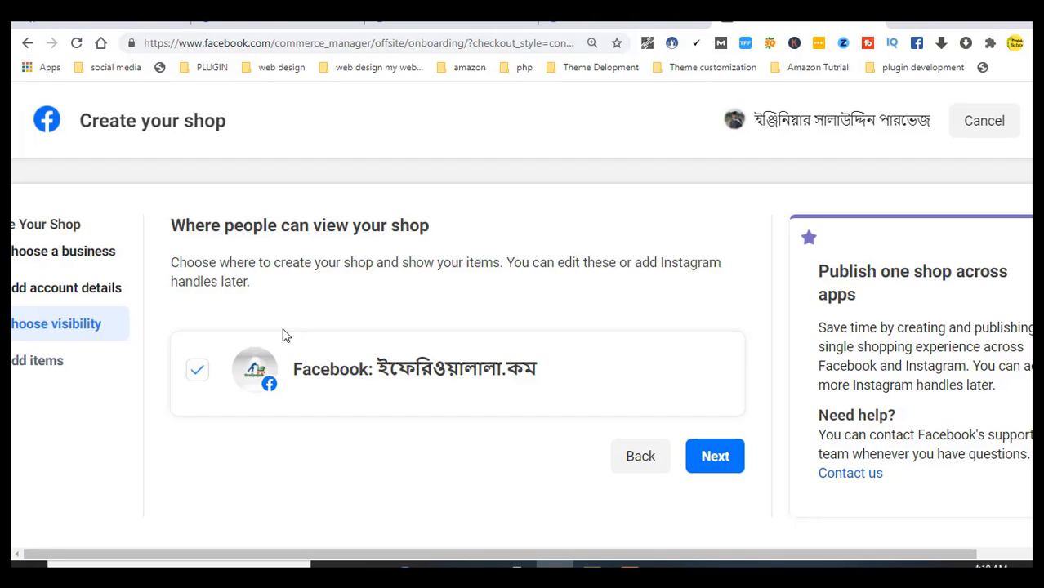
Keep Facebook: ইফেরিওয়ালালা.কম as the visible channel and name the new catalogue 'online shop'
left_click(716, 458)
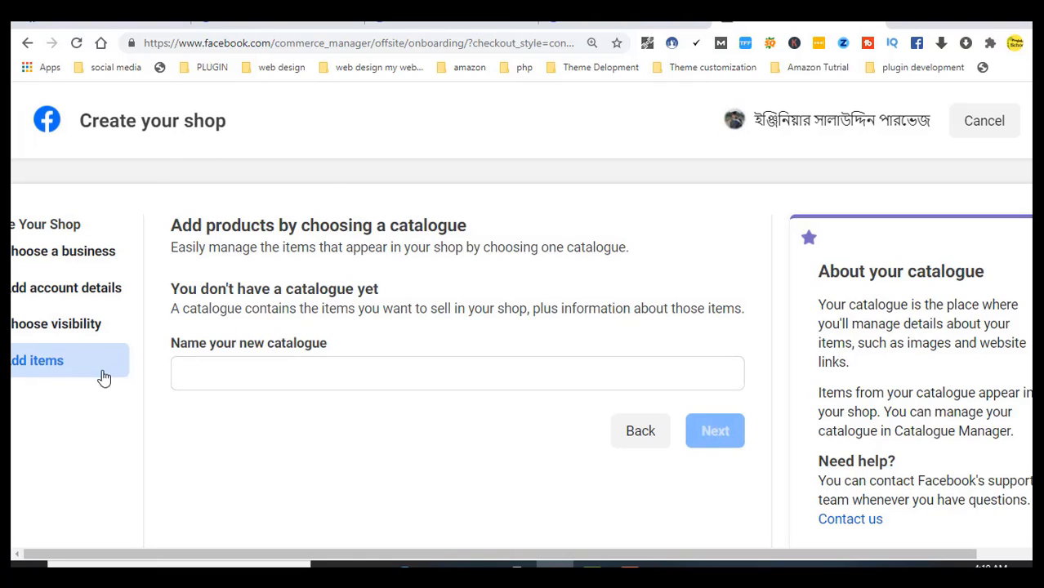
left_click(291, 367)
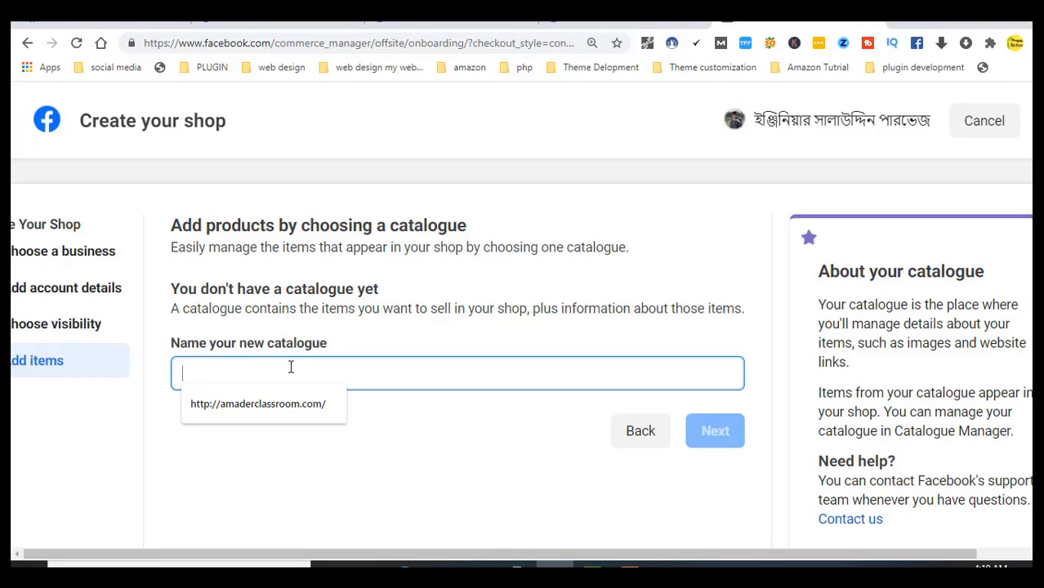
type("o")
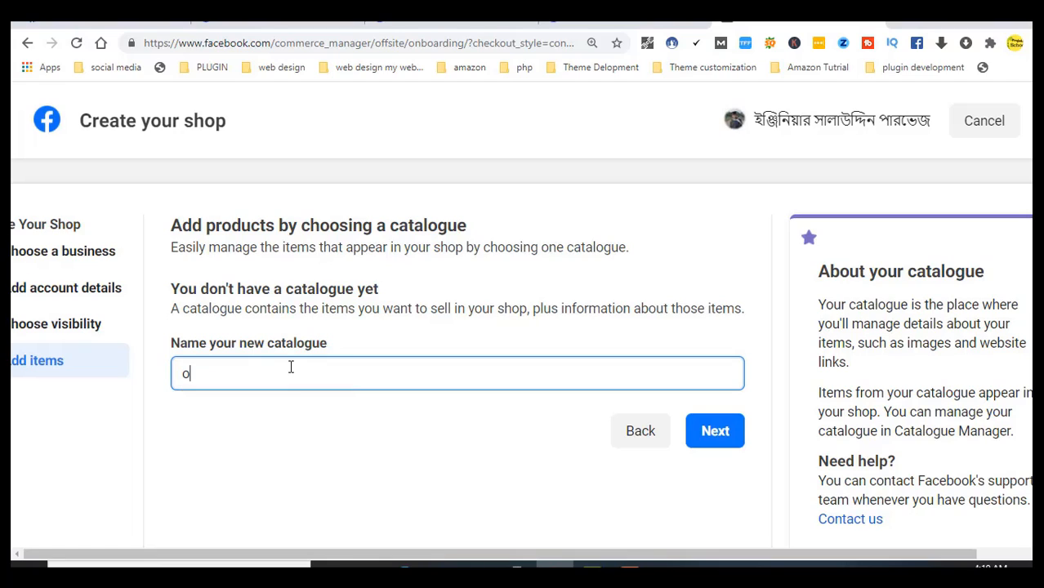
type("nline shop")
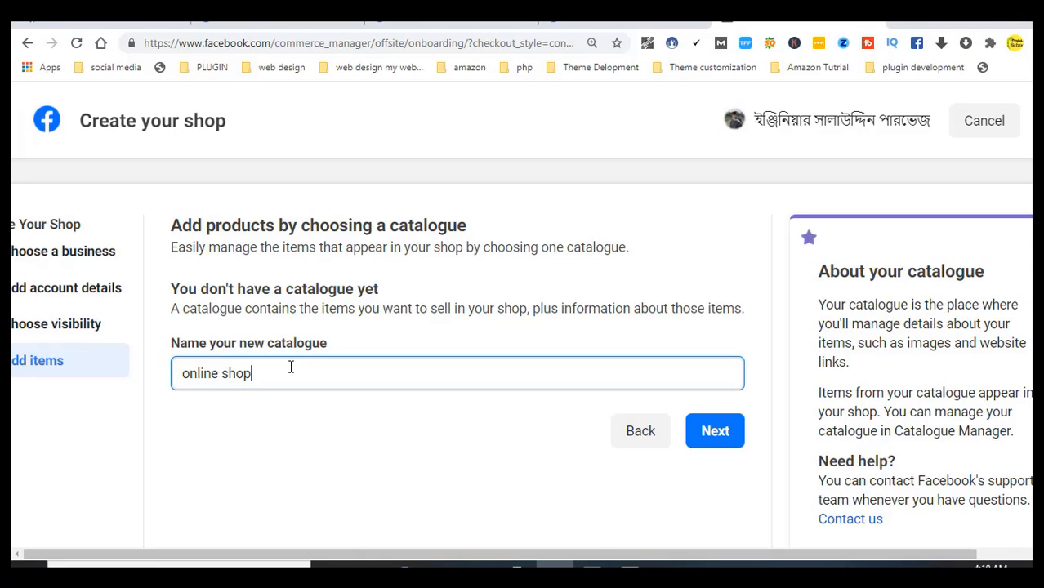
Review the shop details, accept the merchant agreement, and create the shop
left_click(715, 433)
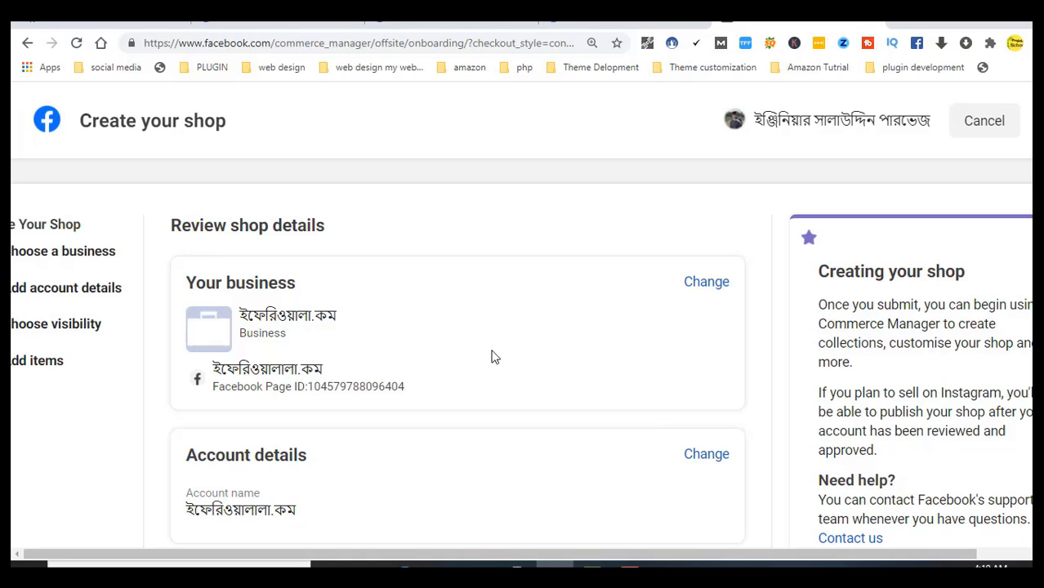
scroll(457, 351, "down", 5)
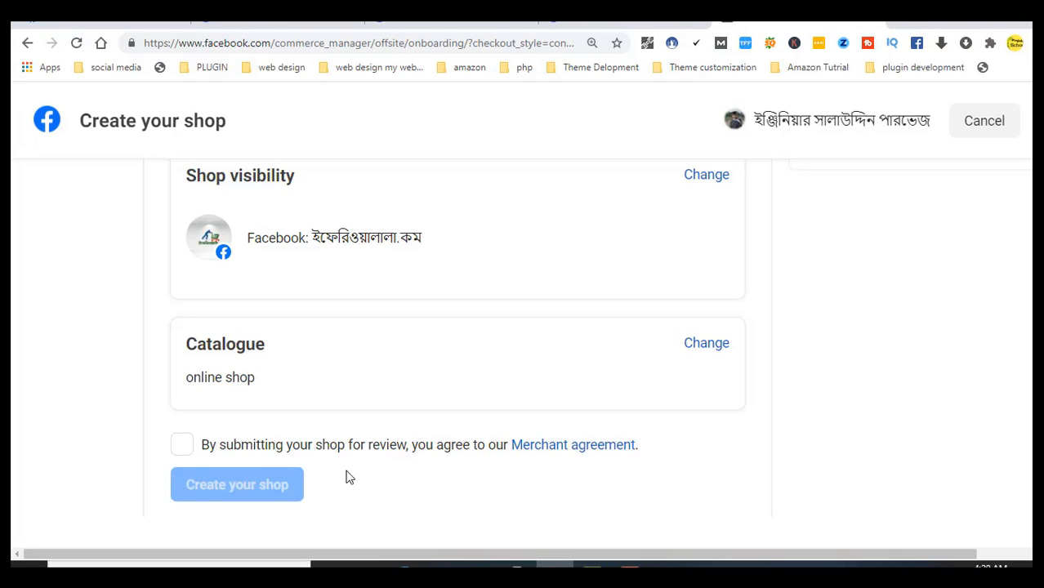
left_click(183, 446)
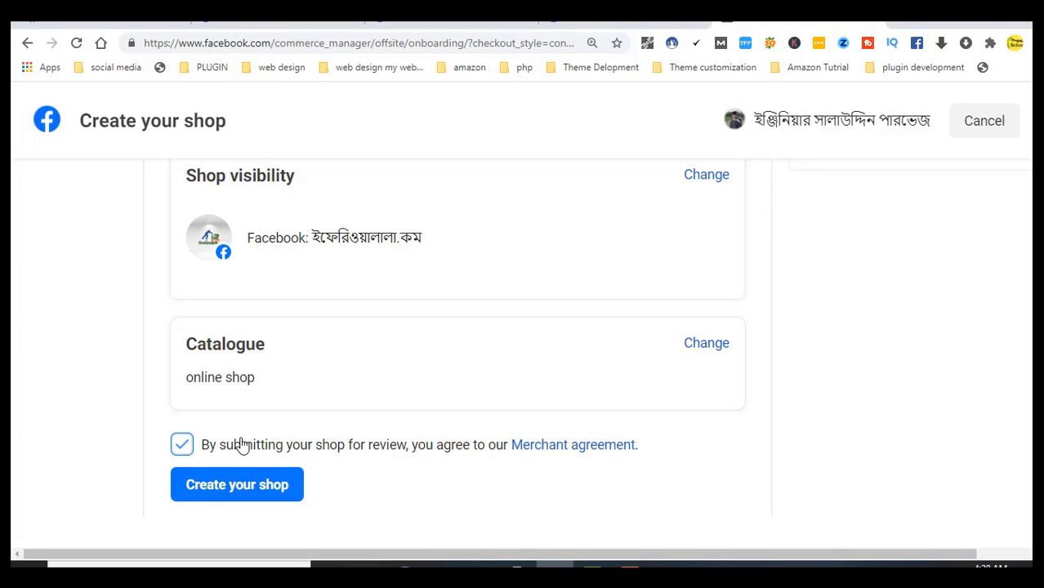
left_click(250, 496)
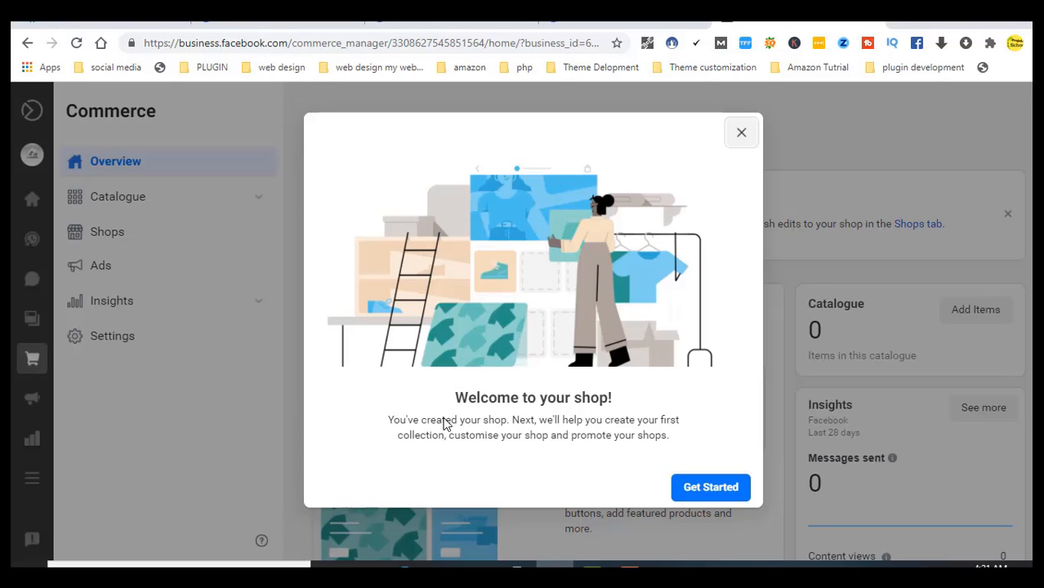
Dismiss the shop welcome message and expand Catalogue in the Commerce Manager sidebar
left_click(729, 494)
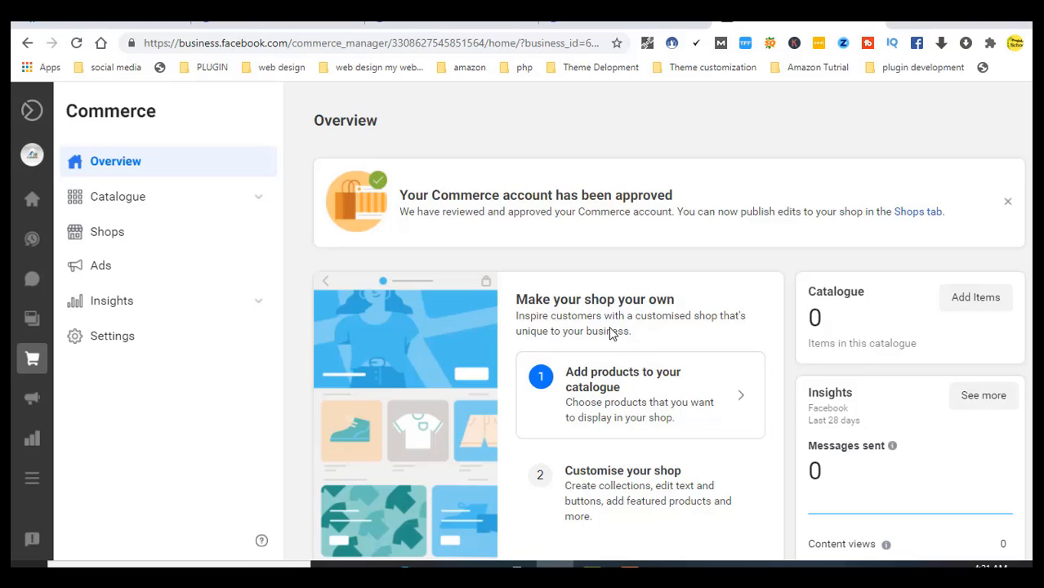
left_click(120, 203)
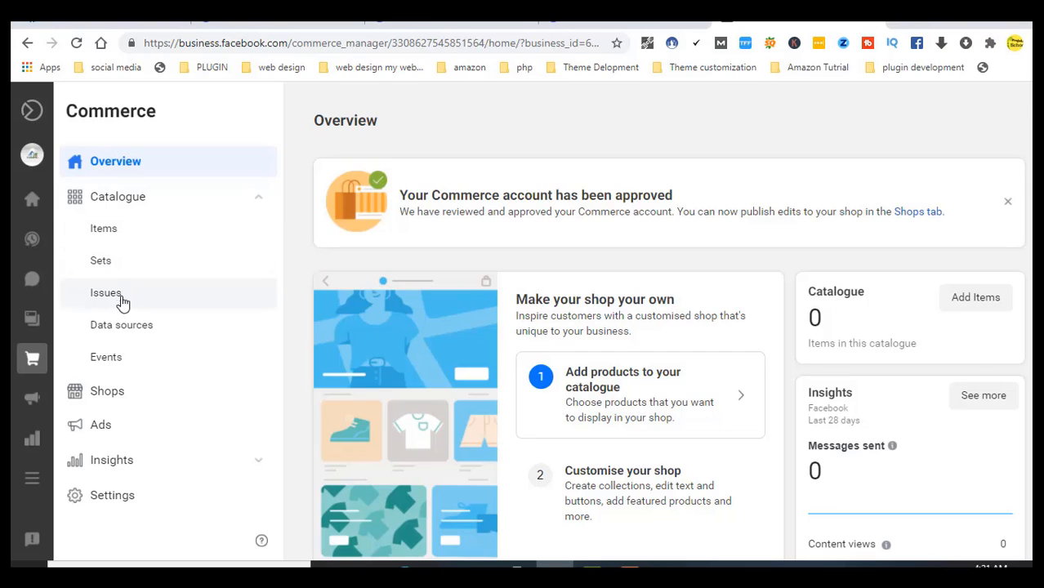
Check the Shops list showing the shop Unpublished, then open Ads with Insights expanded
left_click(119, 400)
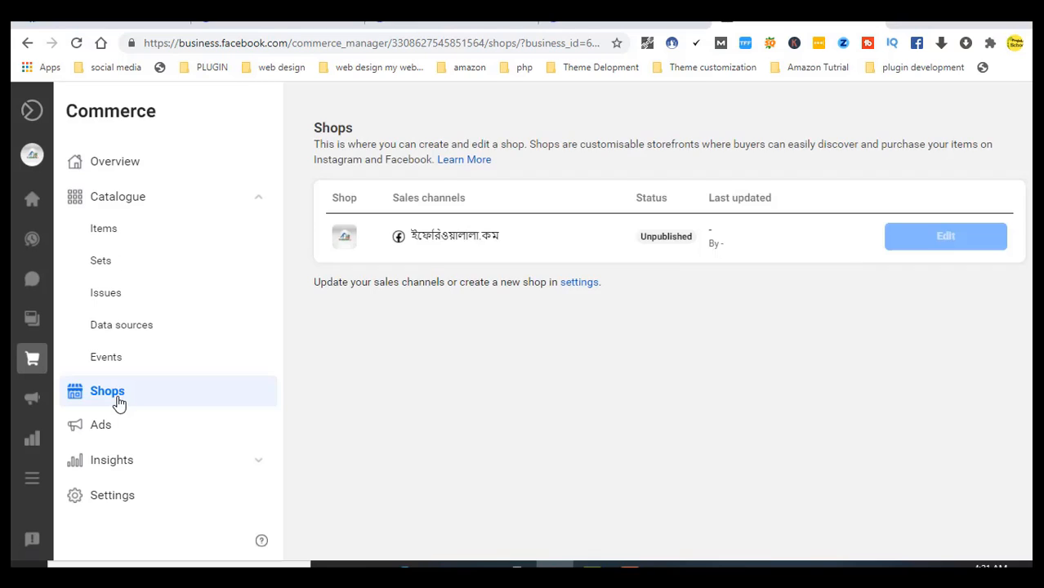
mouse_move(664, 237)
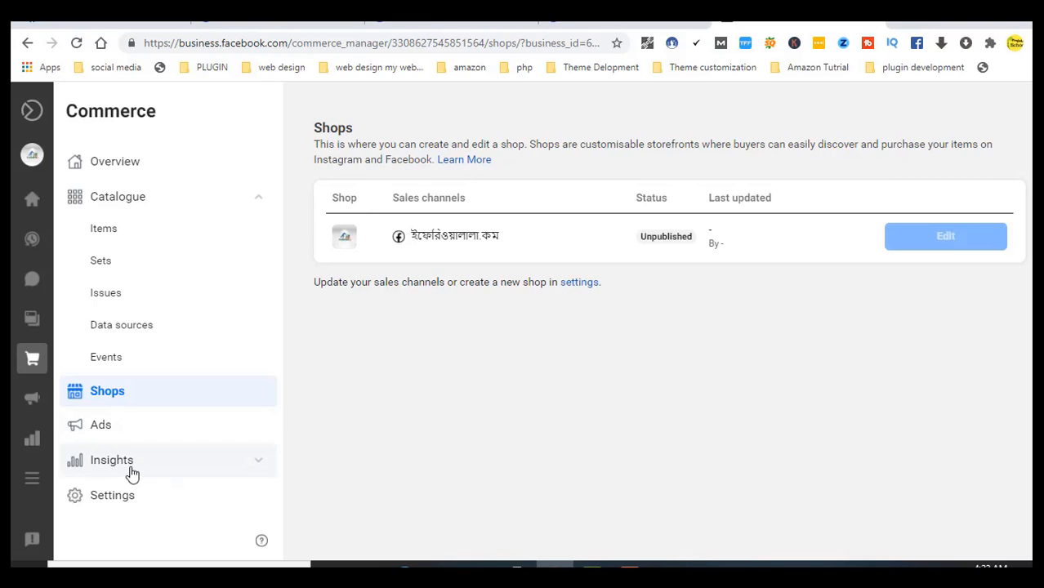
left_click(103, 425)
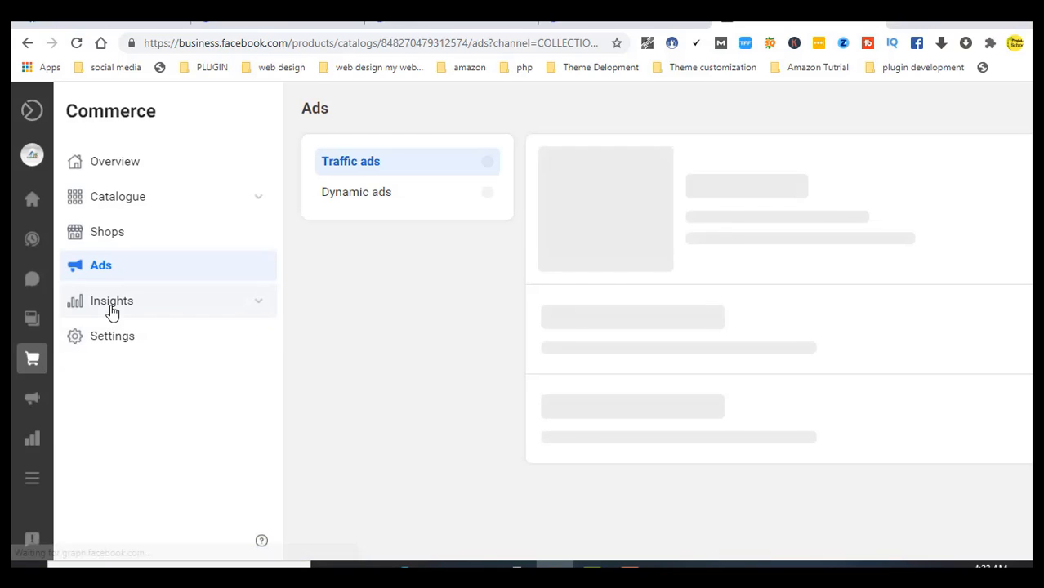
left_click(112, 304)
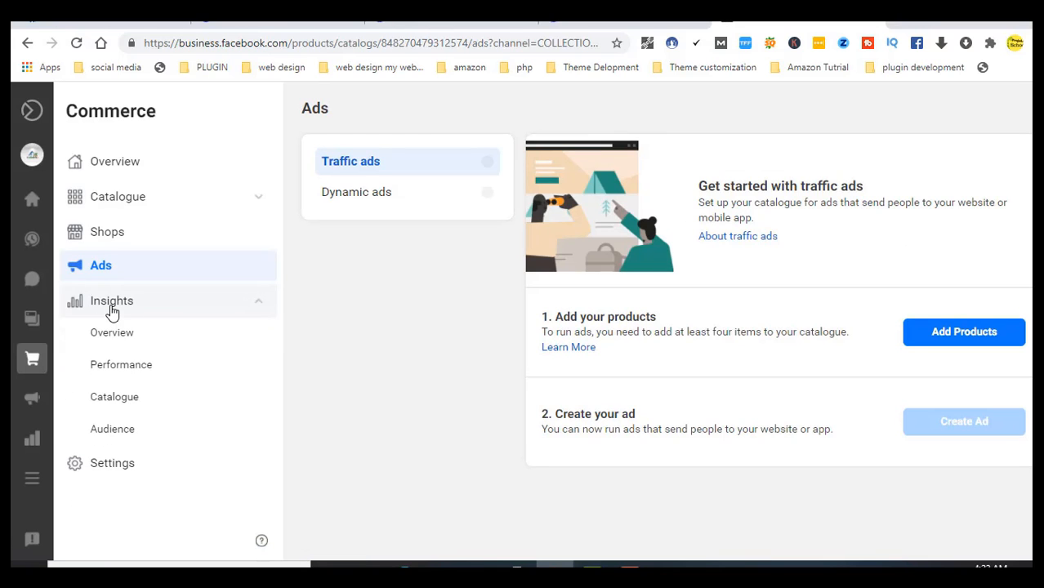
Browse the Insights overview, then the Performance, Catalogue and Audience insights pages
left_click(116, 332)
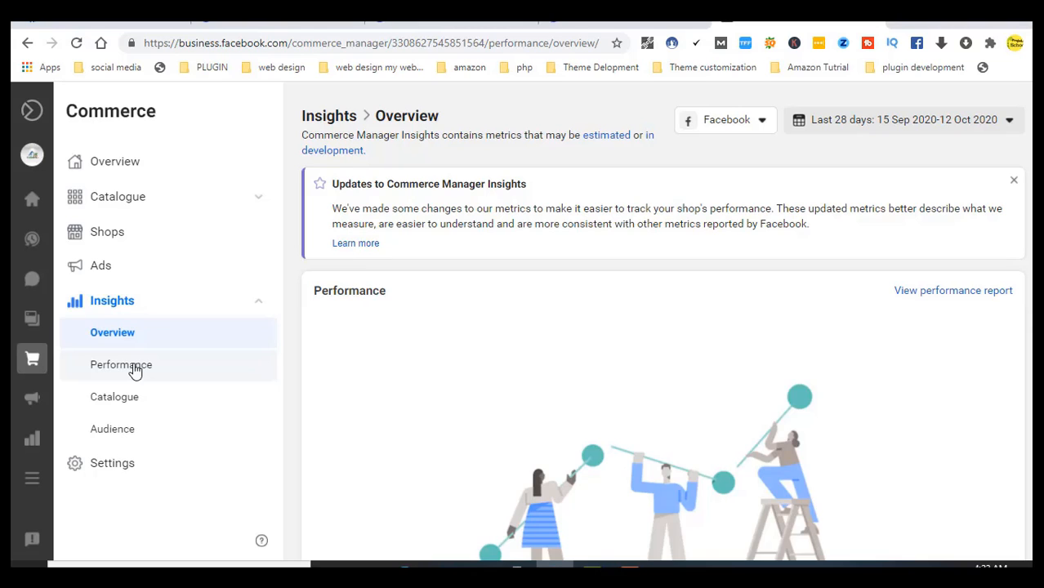
left_click(134, 370)
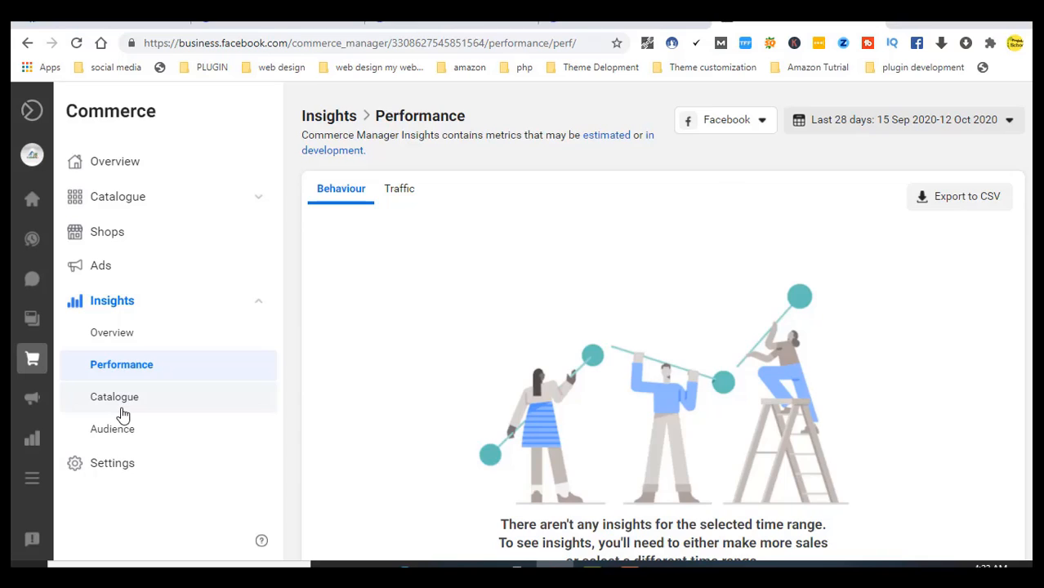
left_click(123, 412)
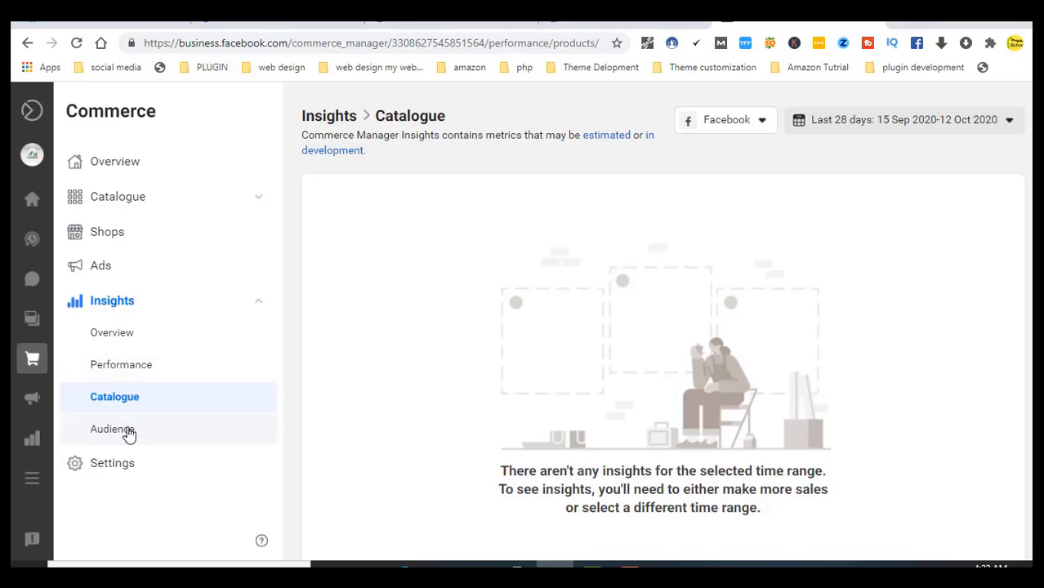
left_click(127, 431)
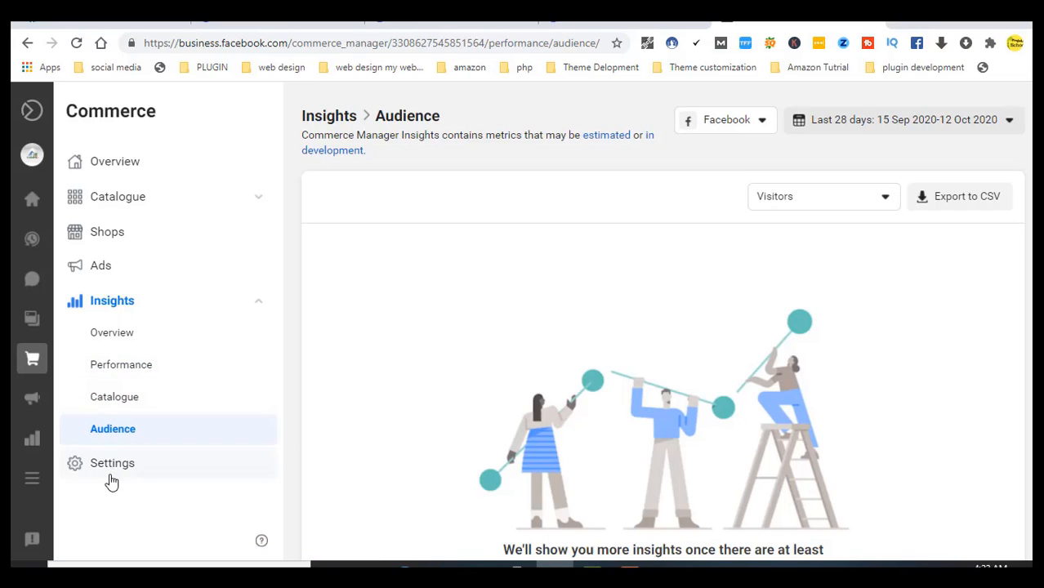
Open Commerce settings and switch to the business Facebook Page from the page list
left_click(110, 481)
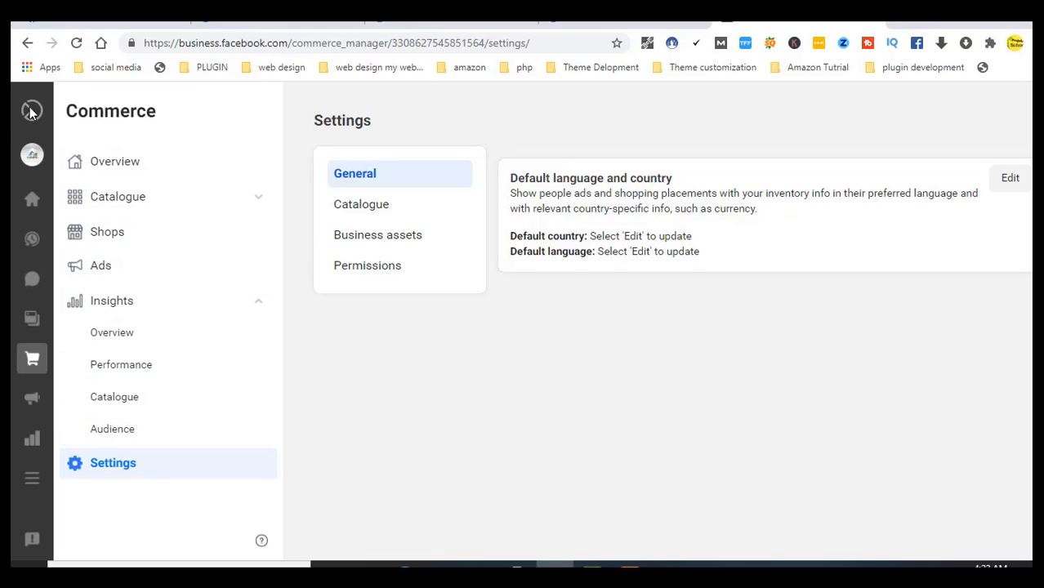
mouse_move(36, 115)
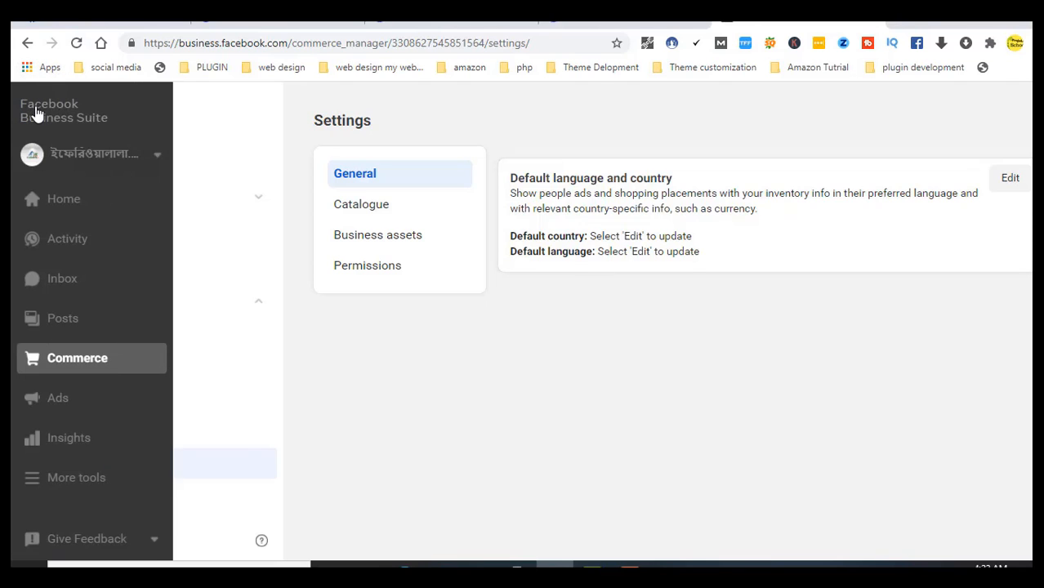
left_click(59, 160)
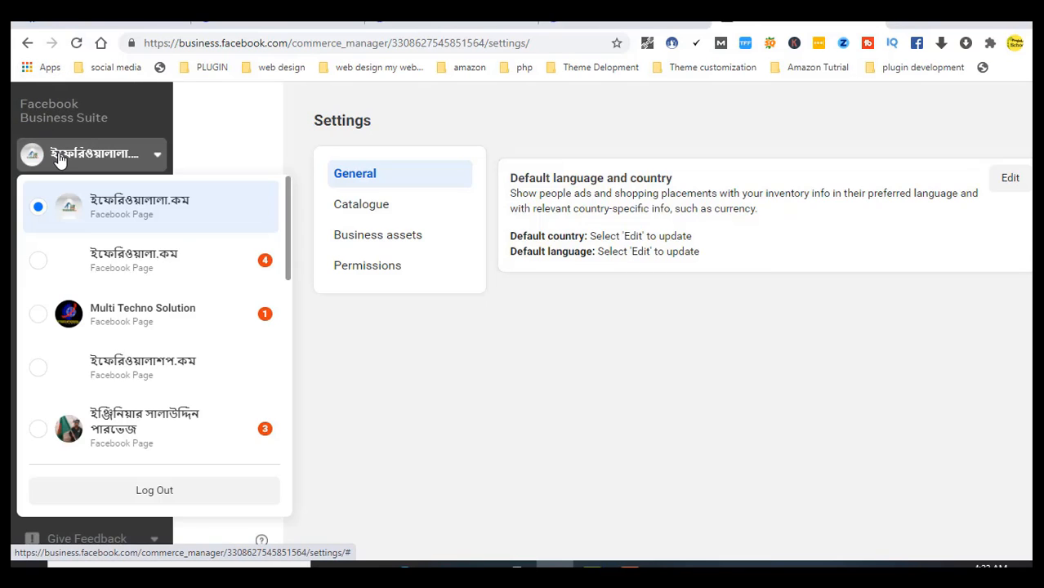
left_click(125, 199)
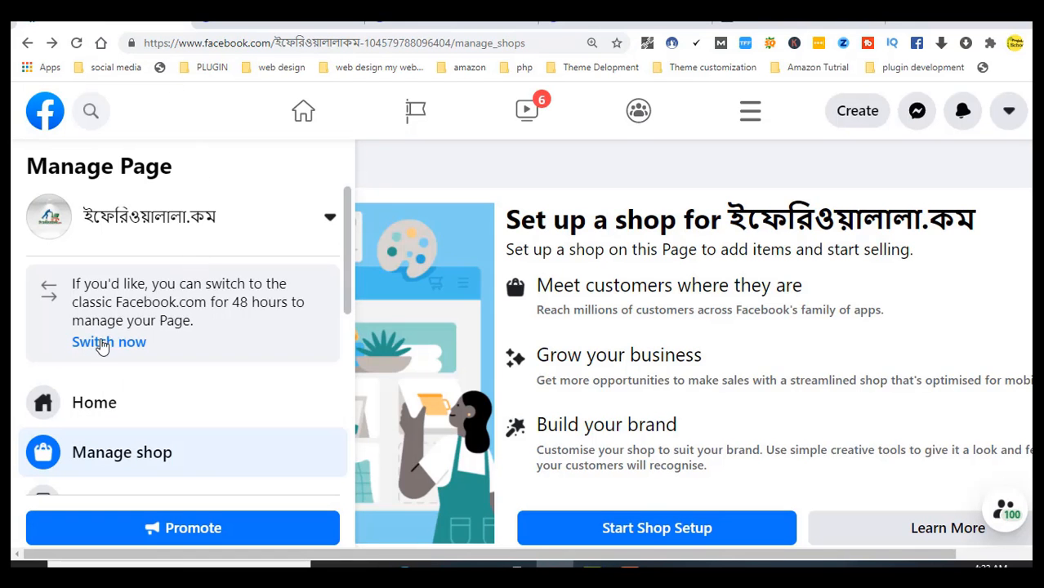
Go to the page's Home, reload, check Manage shop, then return to Home
left_click(107, 420)
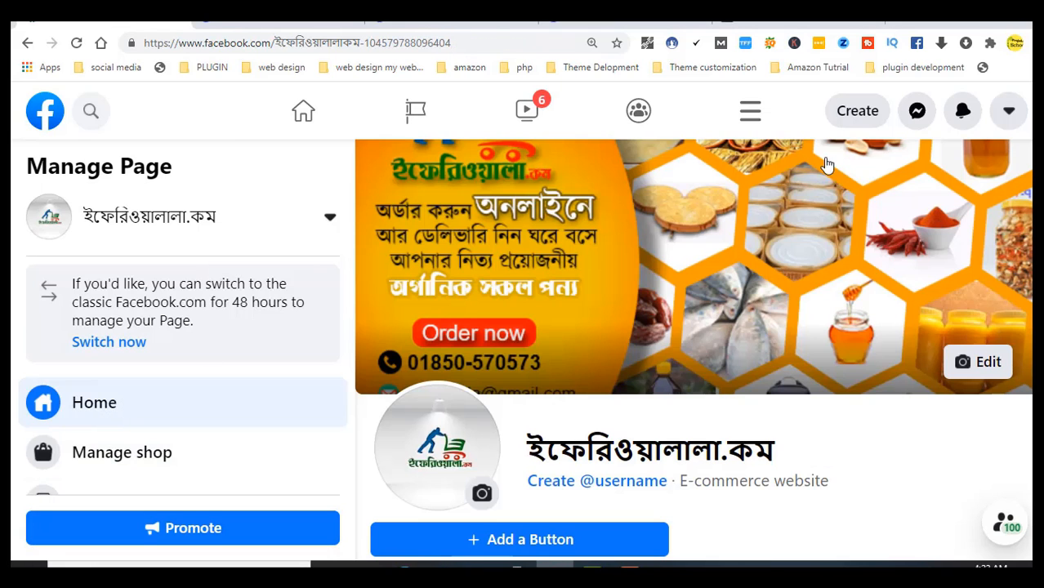
left_click(77, 43)
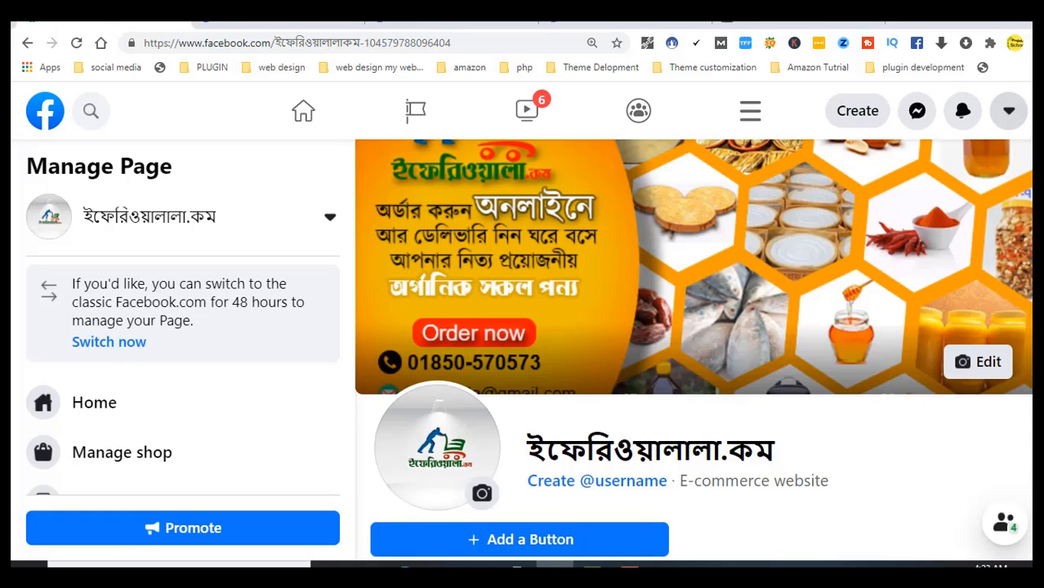
scroll(693, 351, "down", 5)
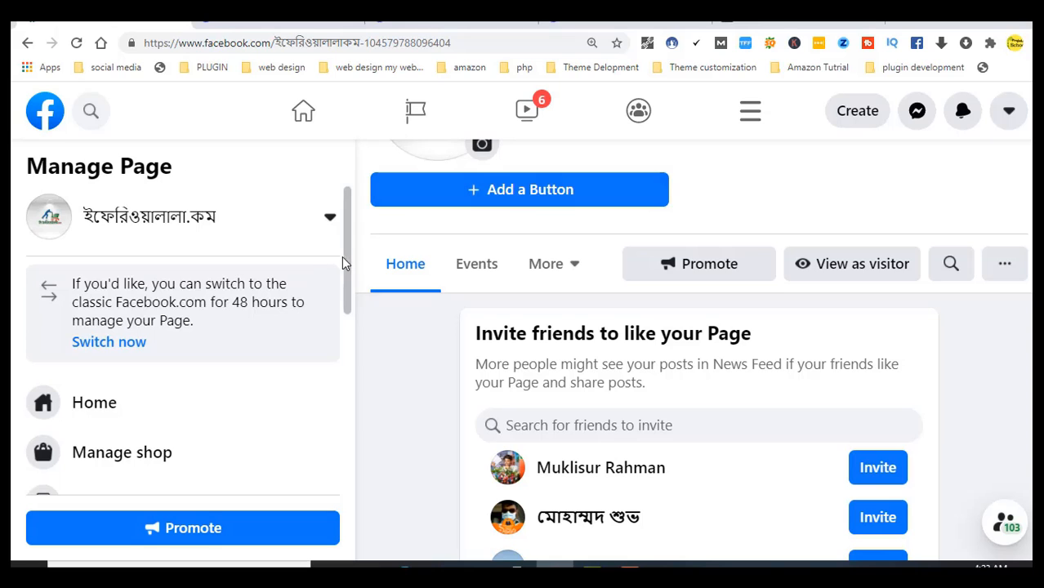
scroll(351, 281, "down", 2)
left_click(166, 290)
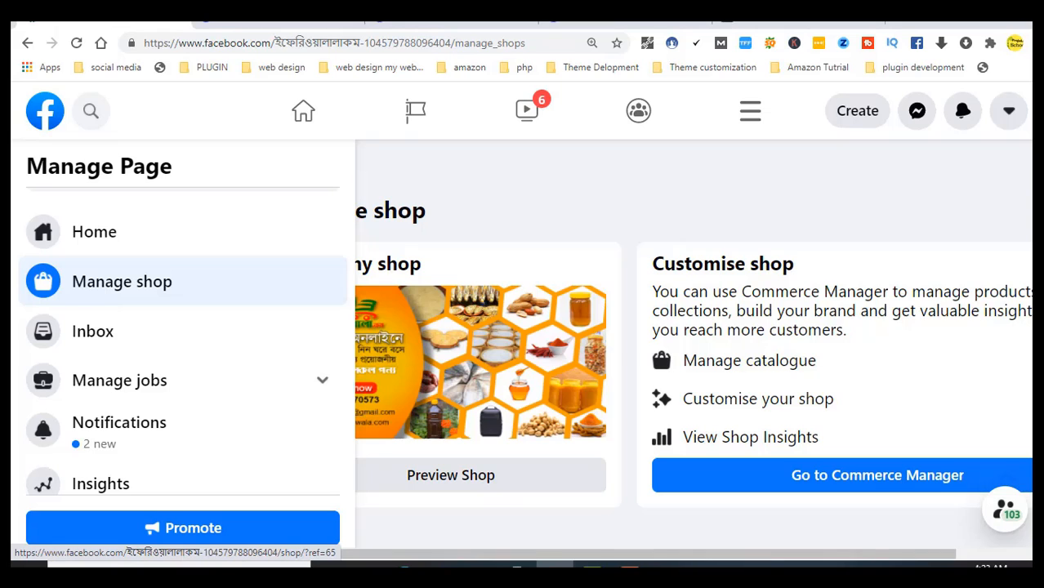
left_click(94, 245)
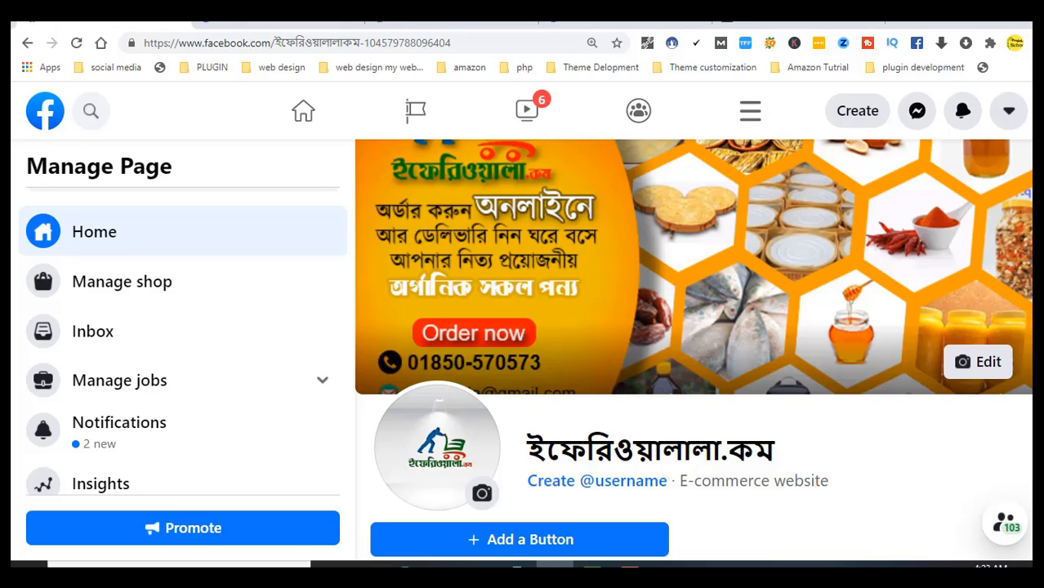
Show the page's additional sections from the More dropdown and reload the Home feed
scroll(768, 266, "down", 3)
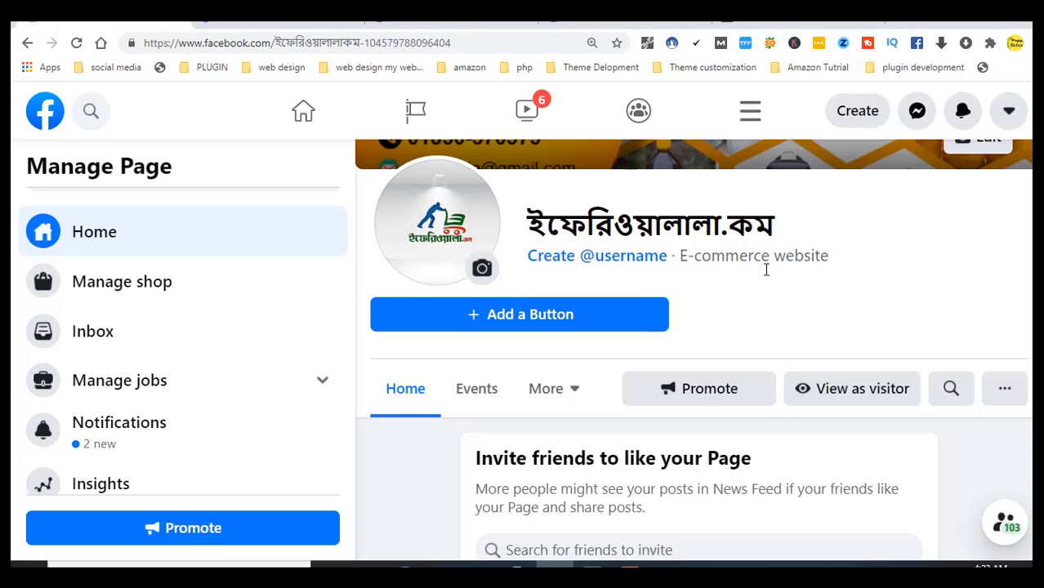
left_click(569, 399)
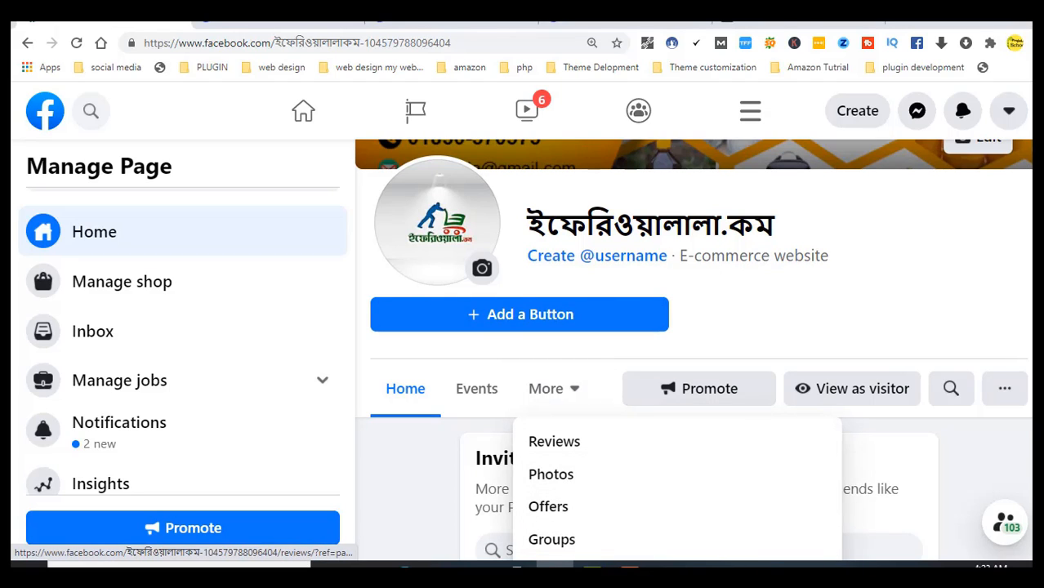
scroll(572, 367, "down", 2)
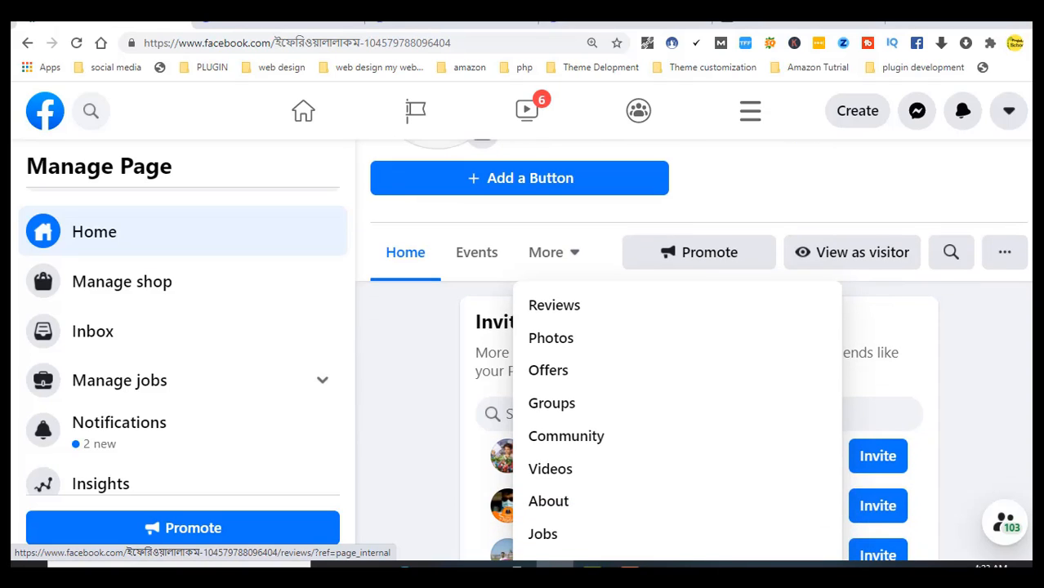
scroll(572, 326, "down", 1)
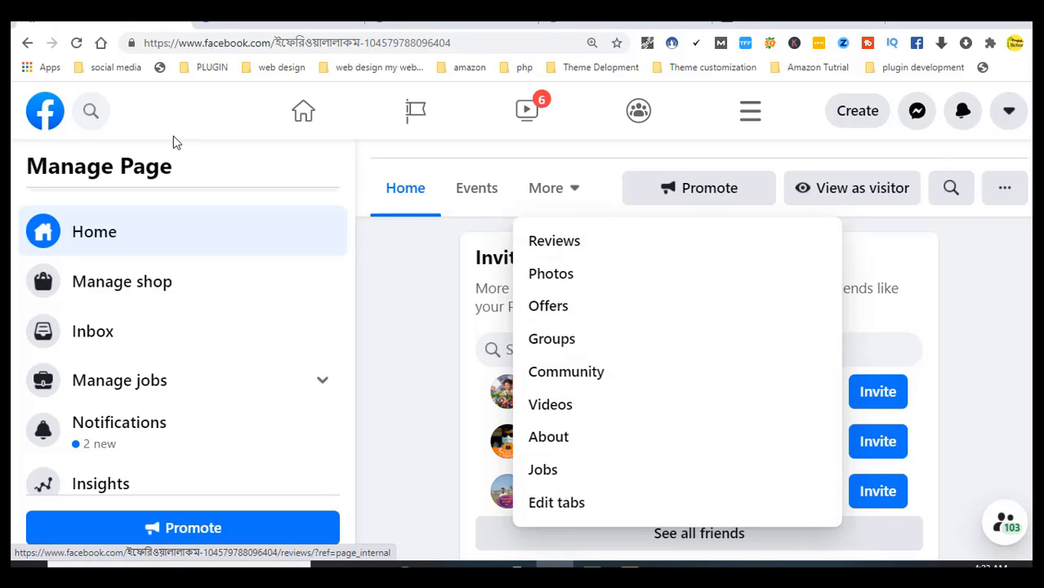
left_click(76, 44)
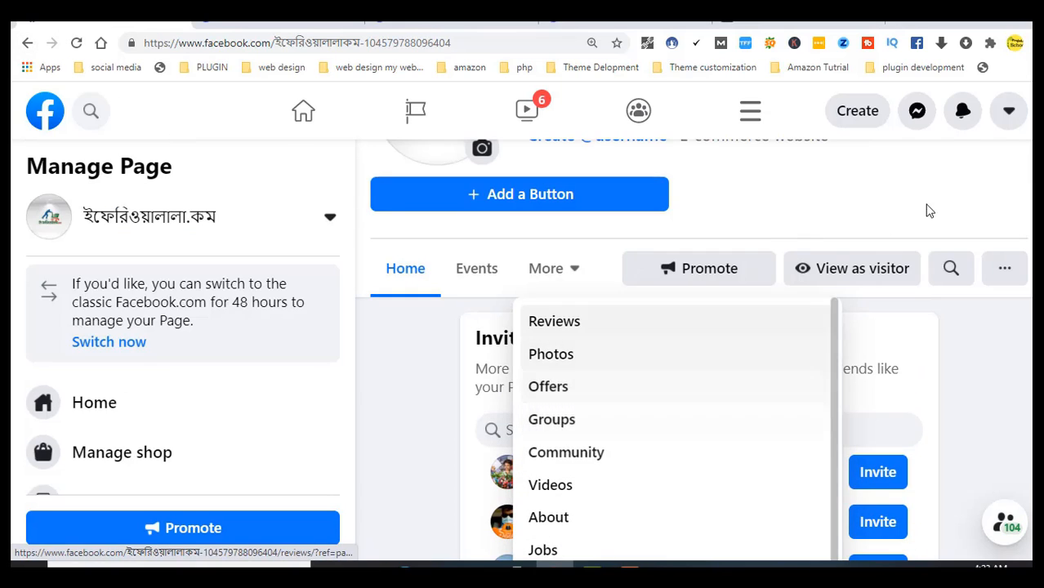
scroll(343, 488, "down", 5)
scroll(693, 351, "up", 6)
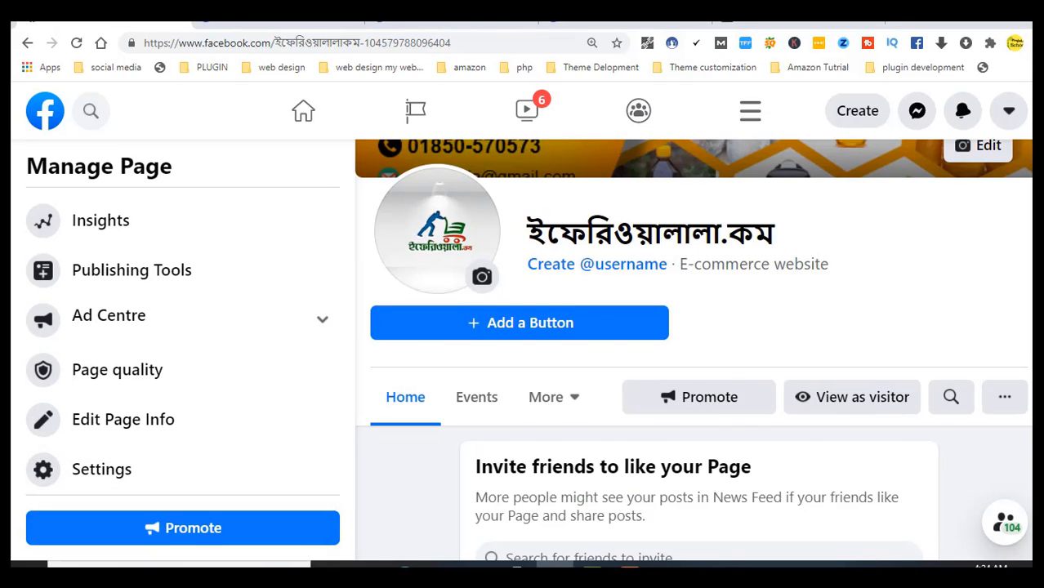
scroll(343, 397, "down", 3)
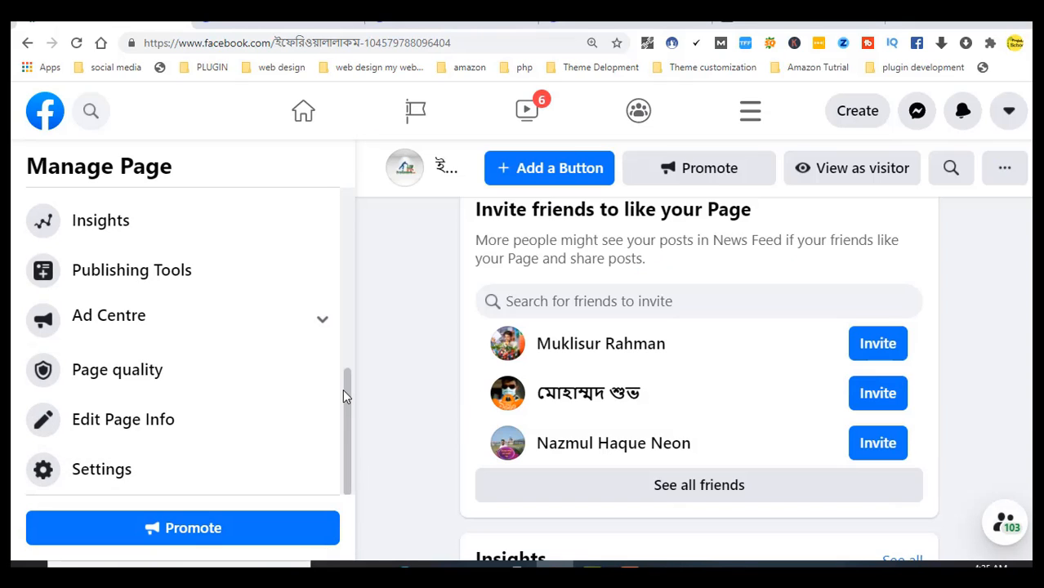
Open the page's Settings and scan through the Page settings list
left_click(116, 470)
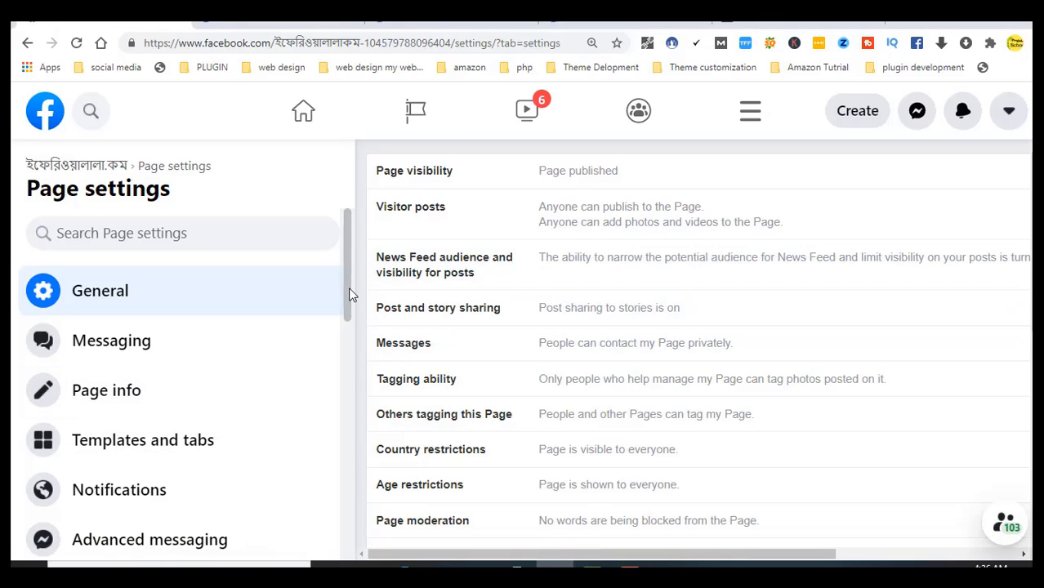
left_click_drag(350, 293, 349, 351)
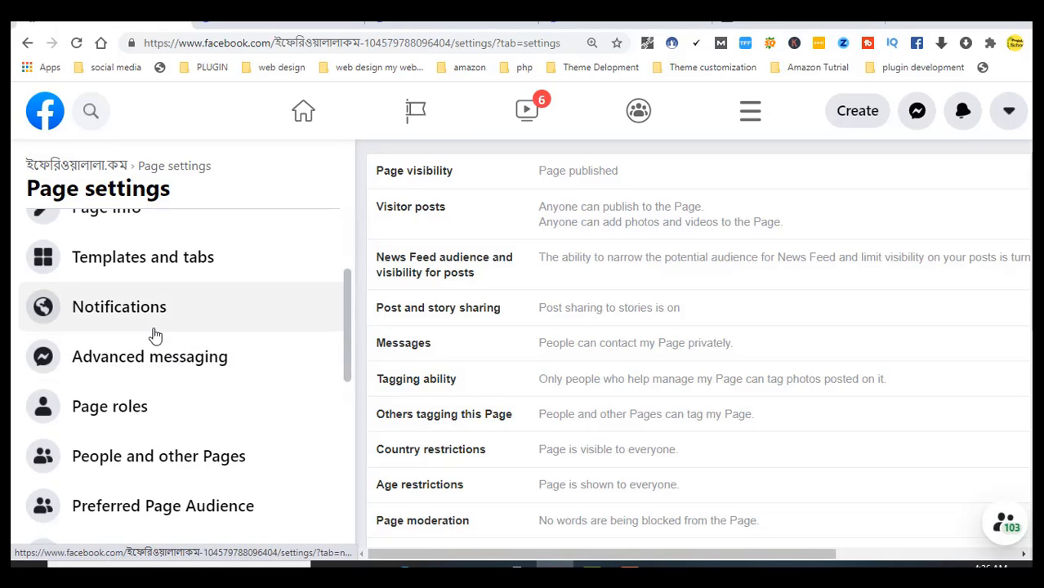
scroll(351, 314, "down", 1)
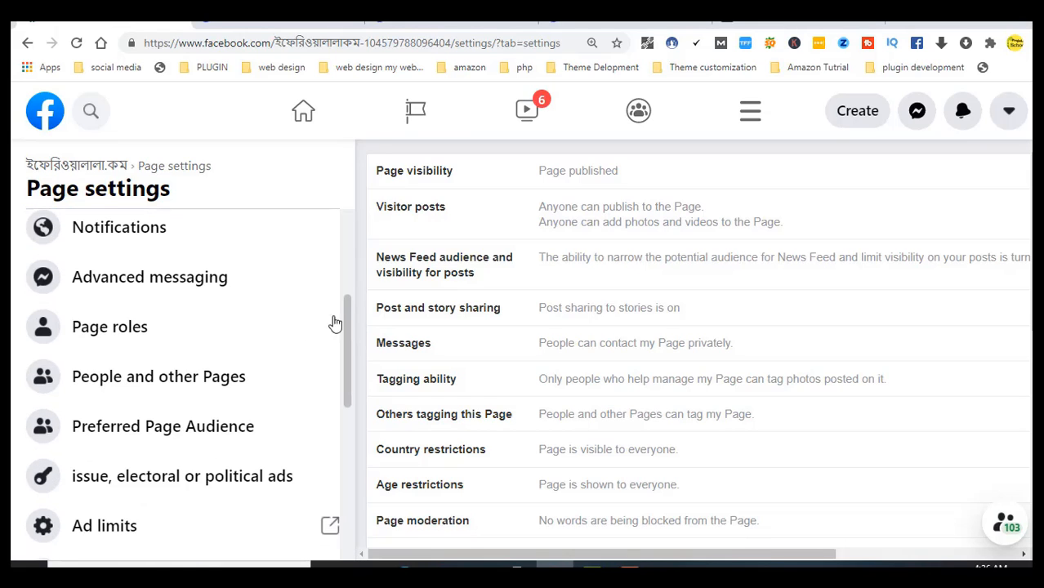
scroll(145, 292, "up", 1)
scroll(180, 343, "down", 2)
scroll(179, 343, "up", 2)
scroll(169, 306, "down", 1)
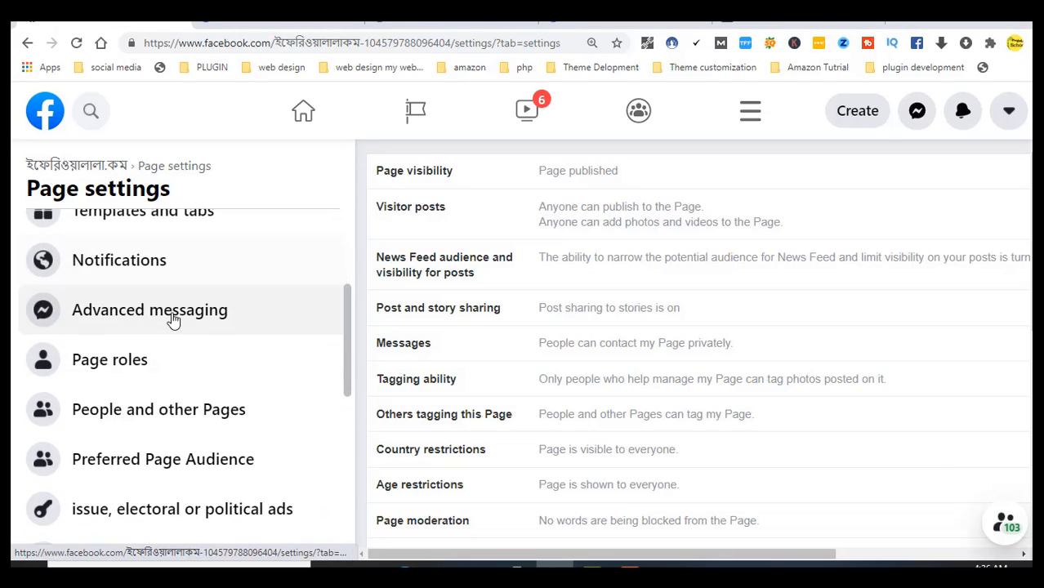
scroll(170, 308, "up", 1)
Review the Advanced messaging options, briefly selecting the High-volume messages text
left_click(173, 316)
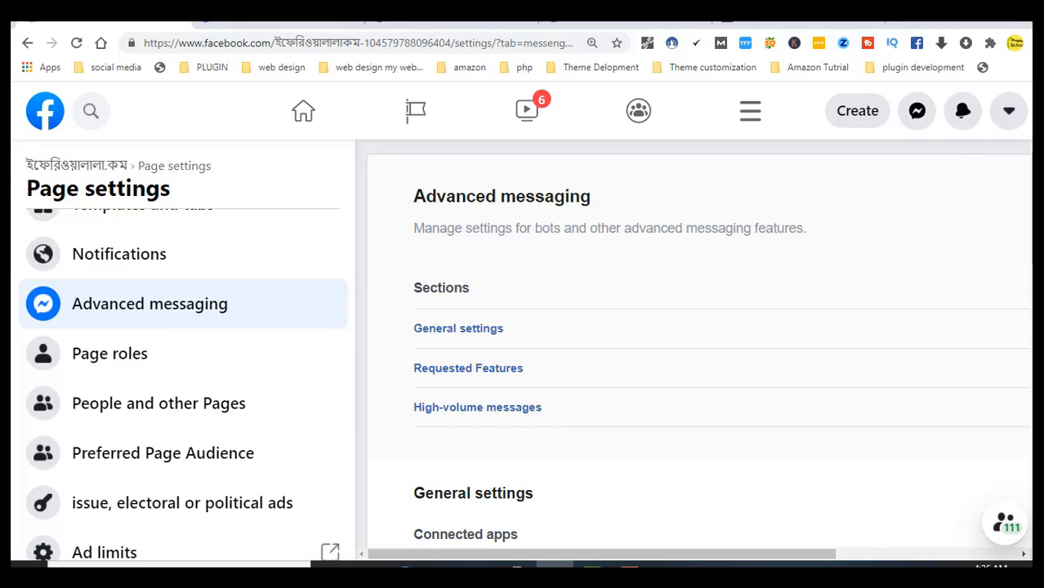
scroll(1028, 219, "down", 2)
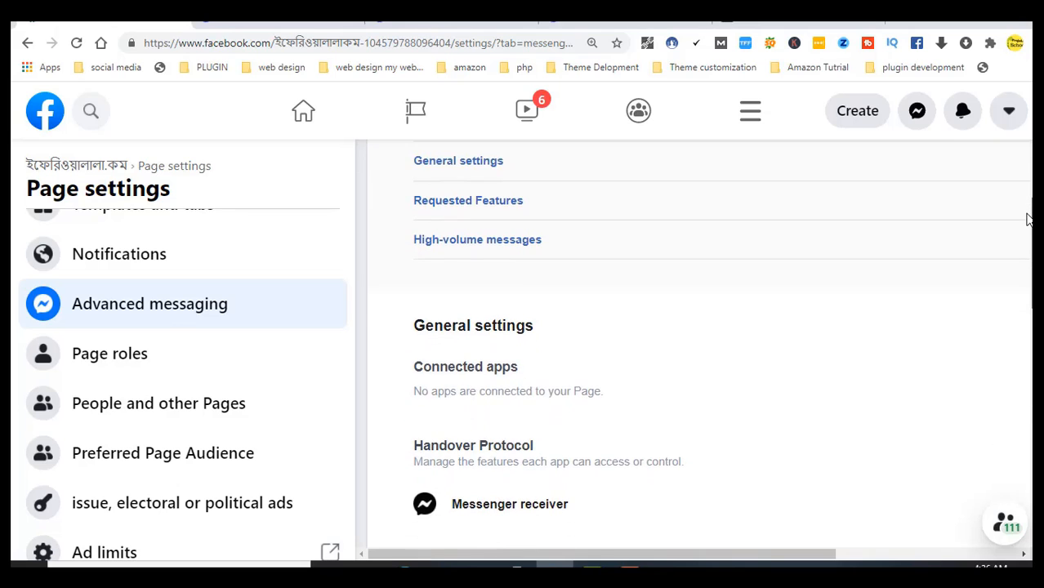
left_click_drag(1028, 219, 1012, 332)
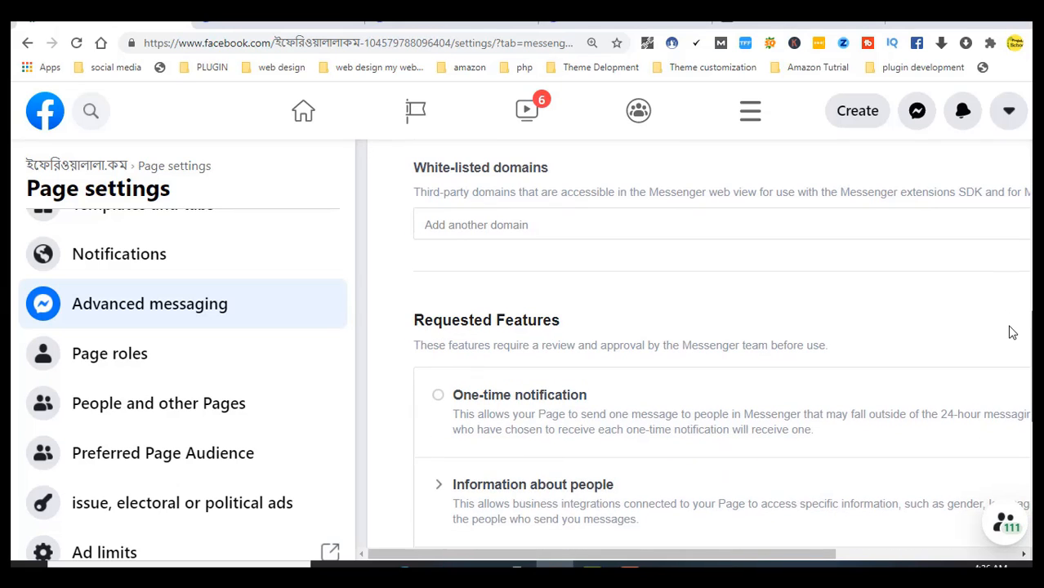
left_click_drag(1013, 332, 997, 420)
scroll(1008, 394, "up", 8)
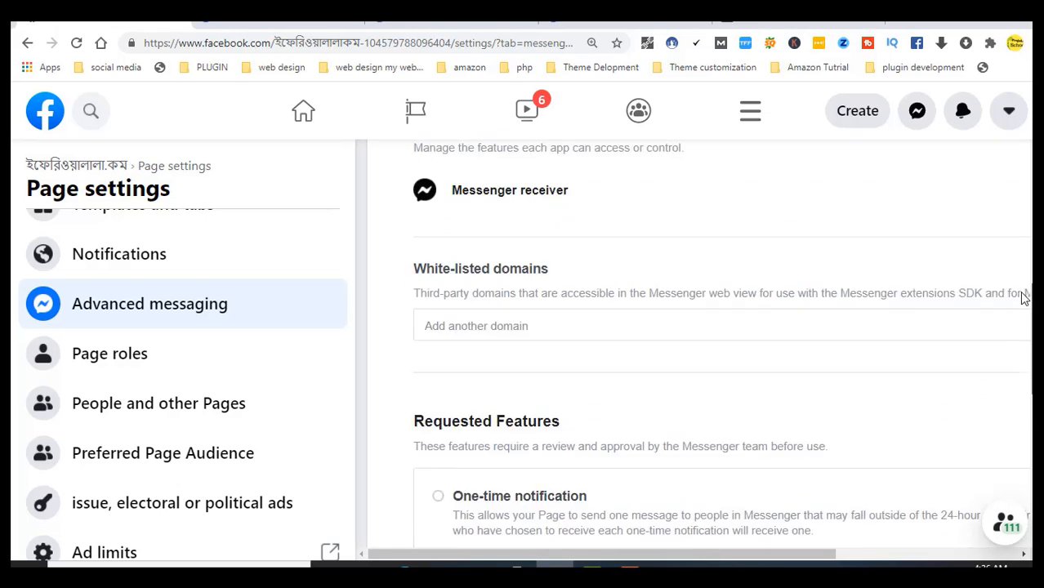
scroll(721, 343, "up", 1)
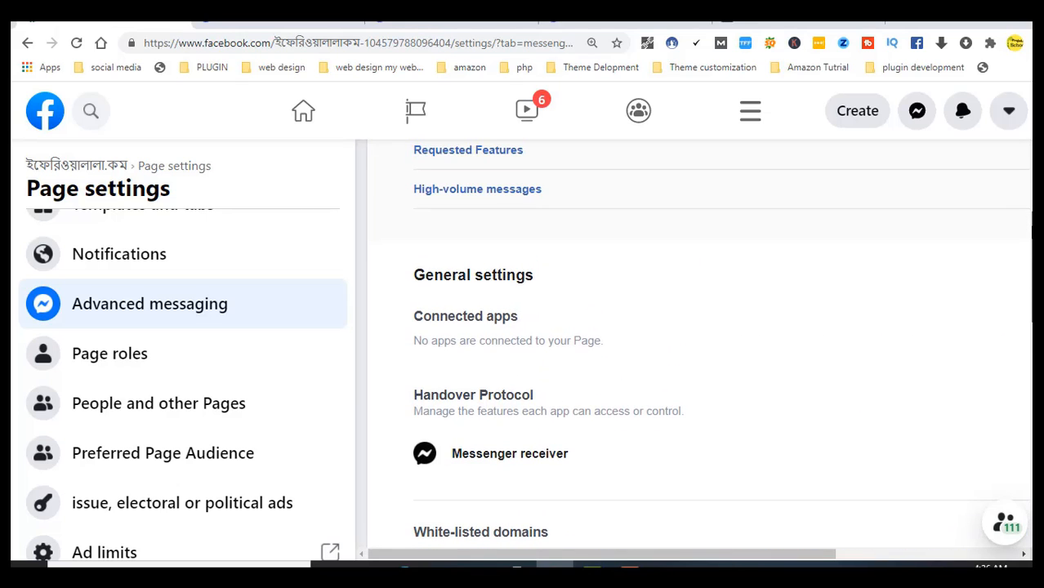
scroll(719, 343, "up", 2)
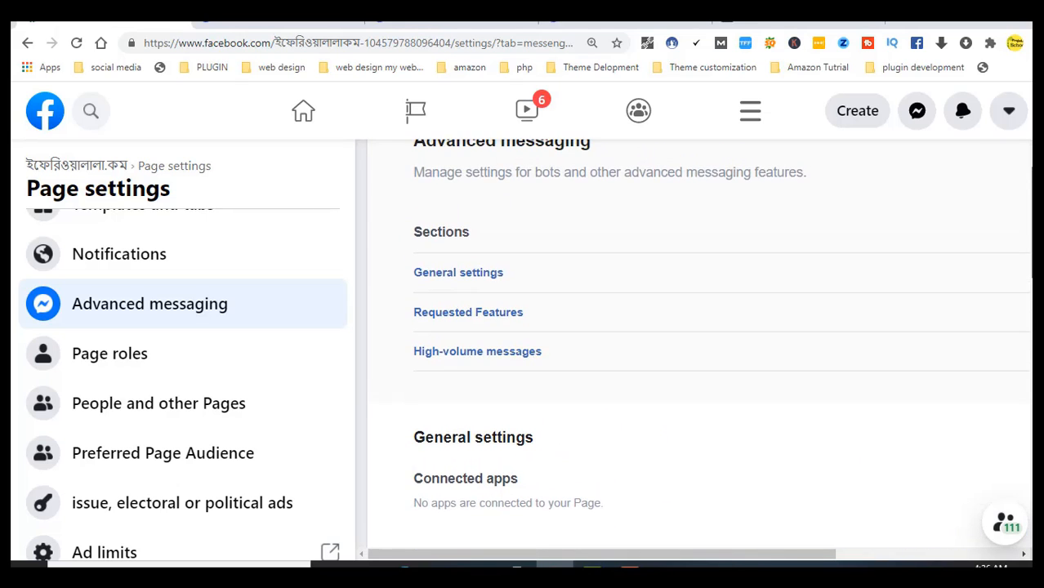
scroll(720, 340, "up", 1)
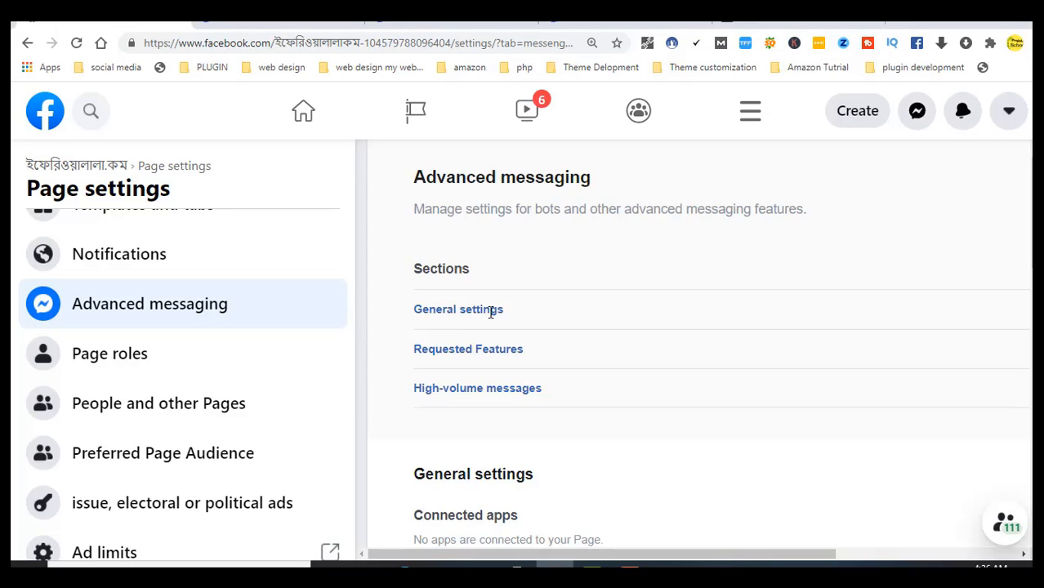
triple_click(504, 389)
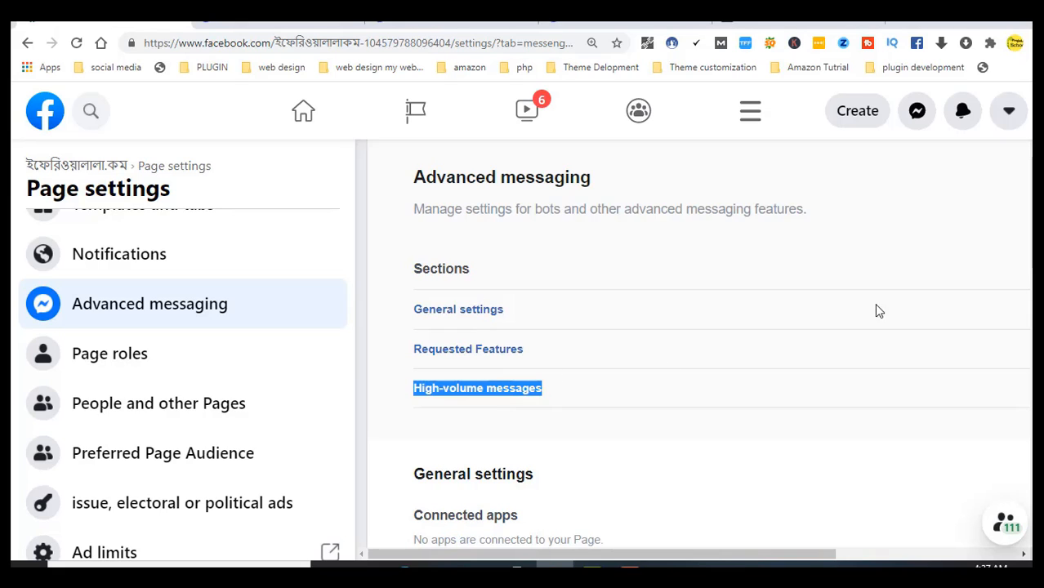
scroll(1017, 226, "down", 2)
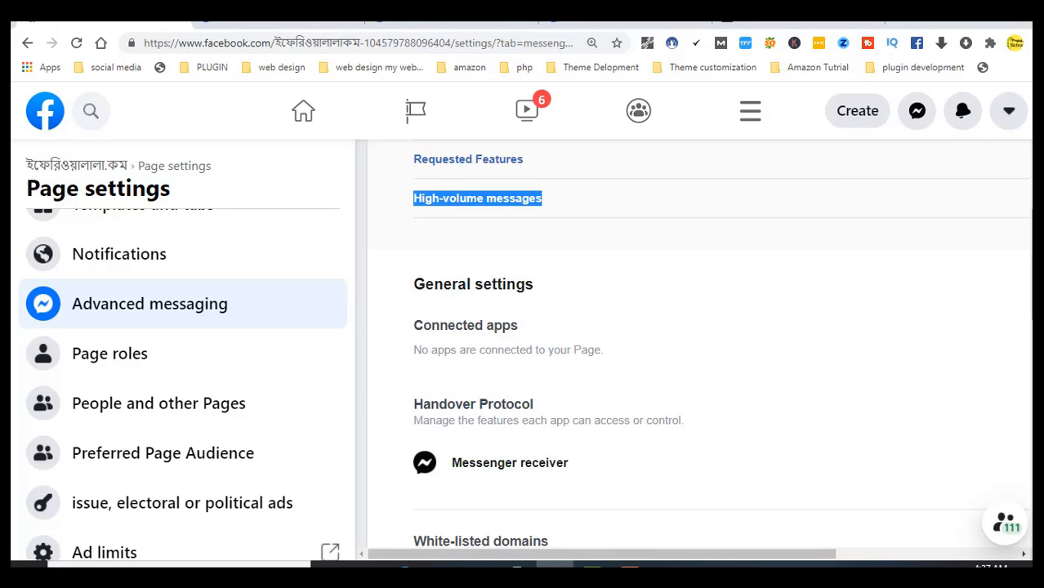
scroll(1017, 226, "up", 2)
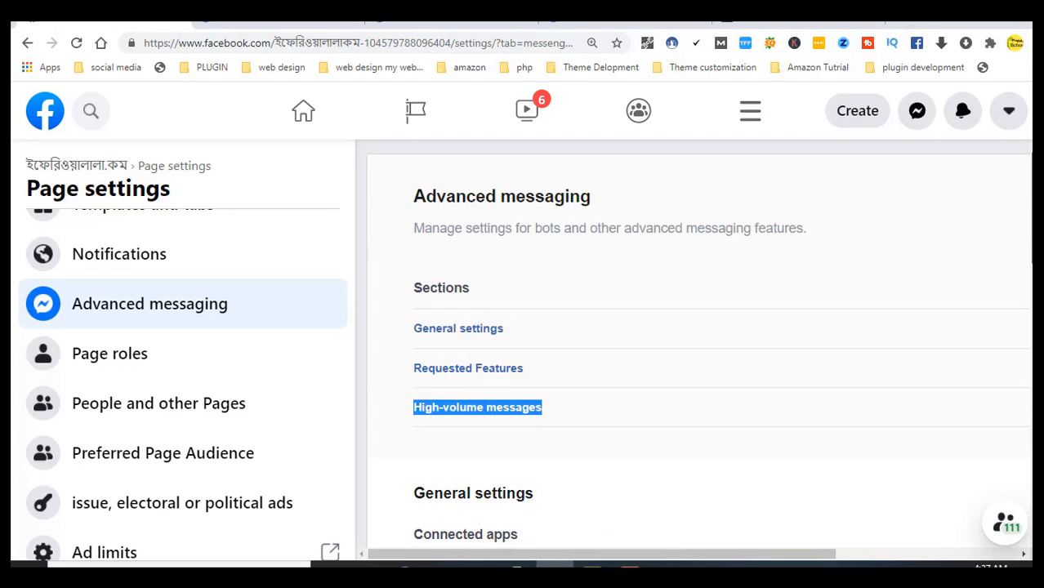
left_click(902, 250)
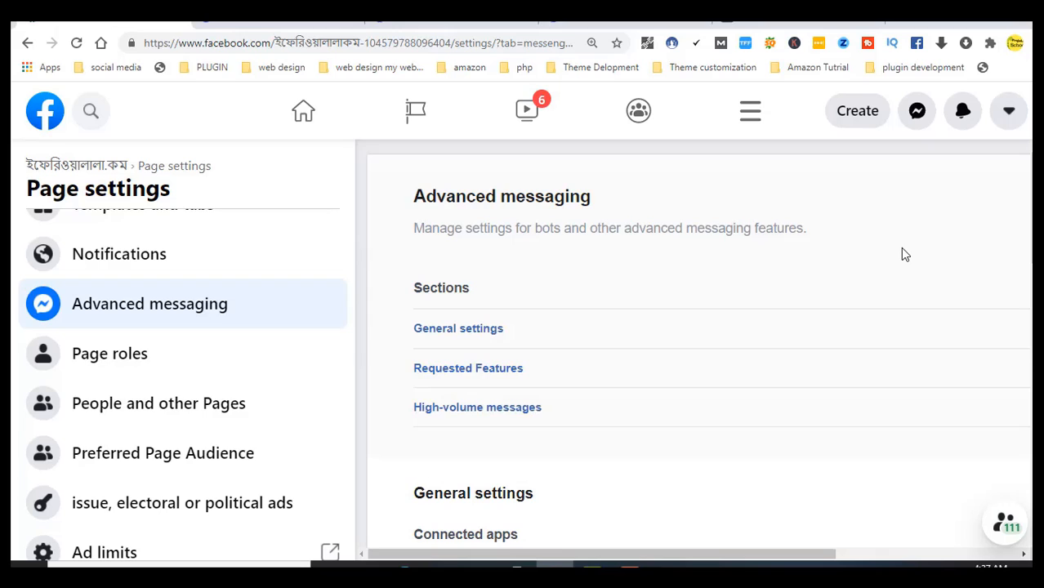
Open the Page roles section in the Page settings sidebar
left_click(98, 365)
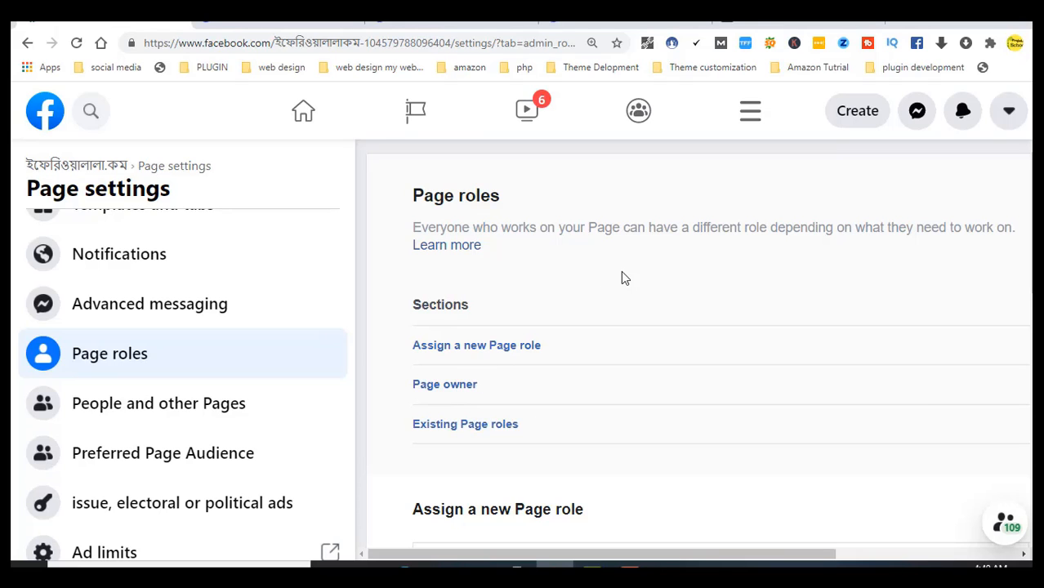
scroll(719, 343, "down", 2)
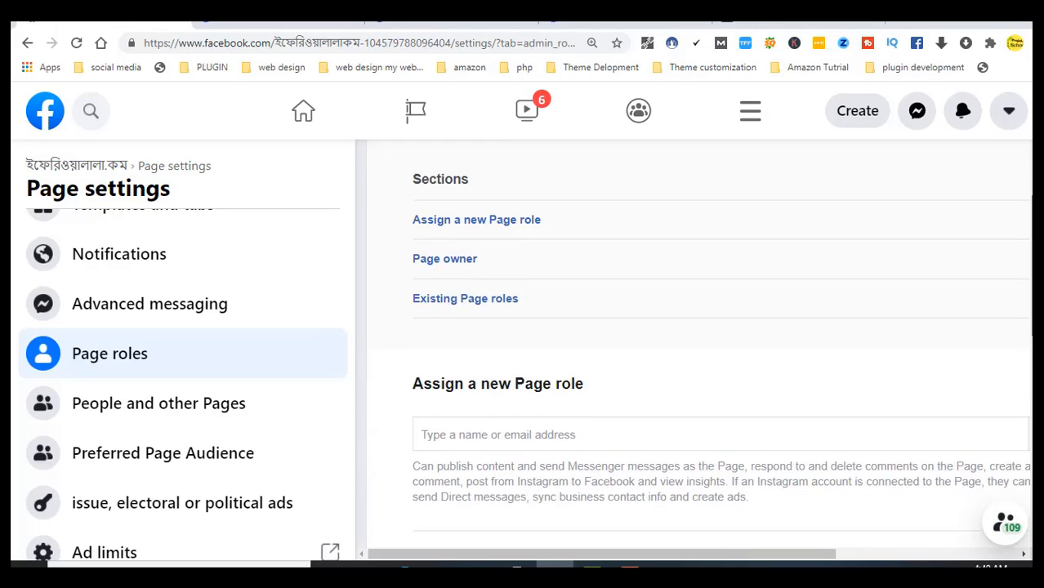
scroll(676, 242, "down", 2)
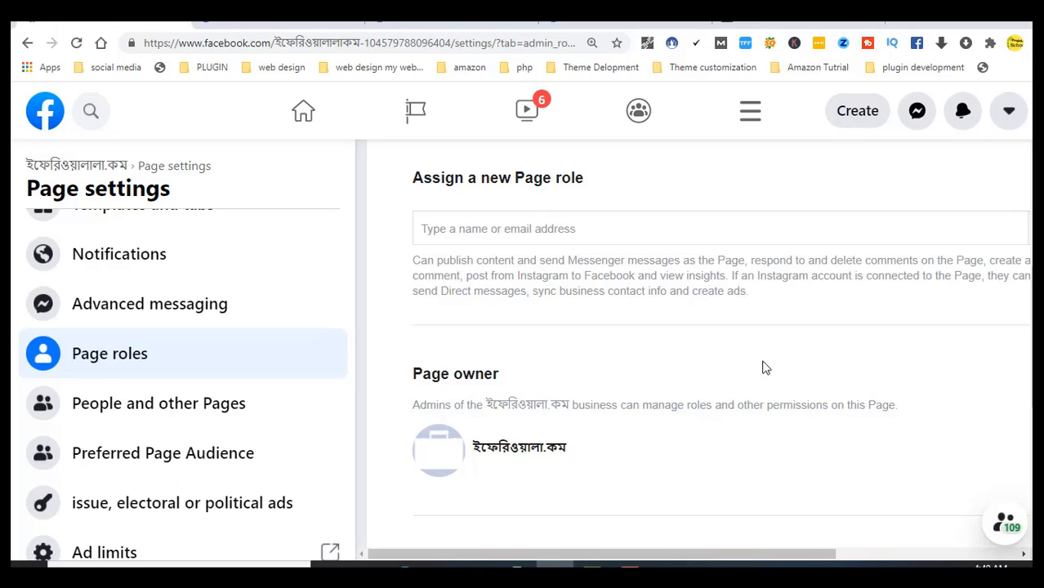
scroll(703, 343, "down", 2)
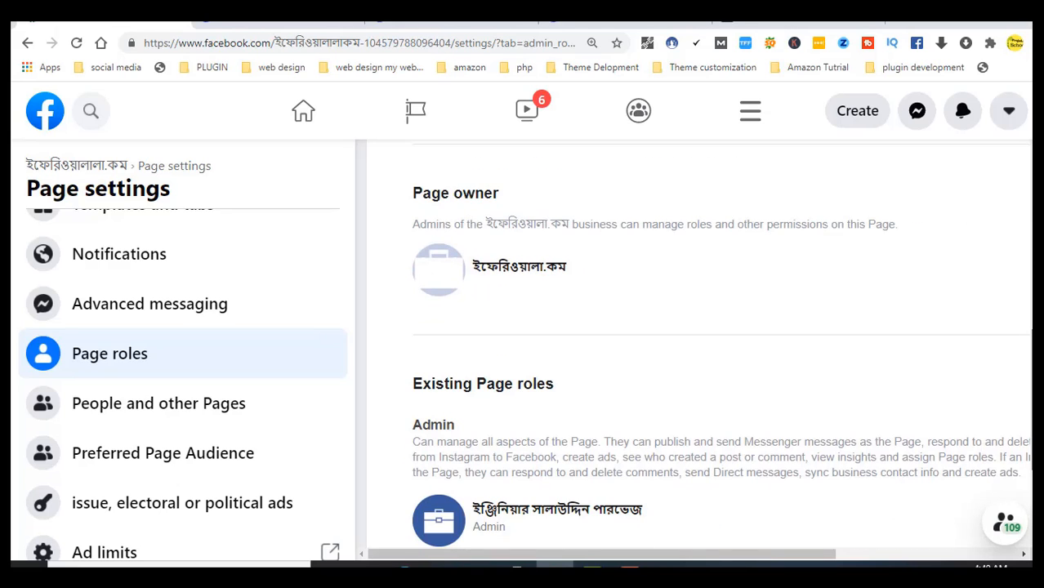
scroll(719, 346, "down", 1)
scroll(720, 344, "up", 1)
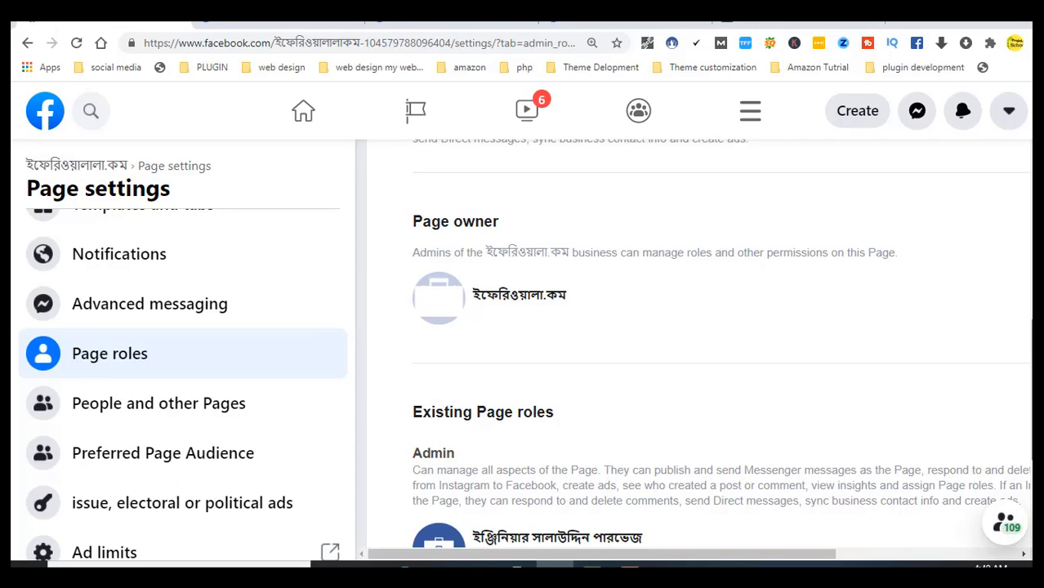
scroll(993, 383, "down", 2)
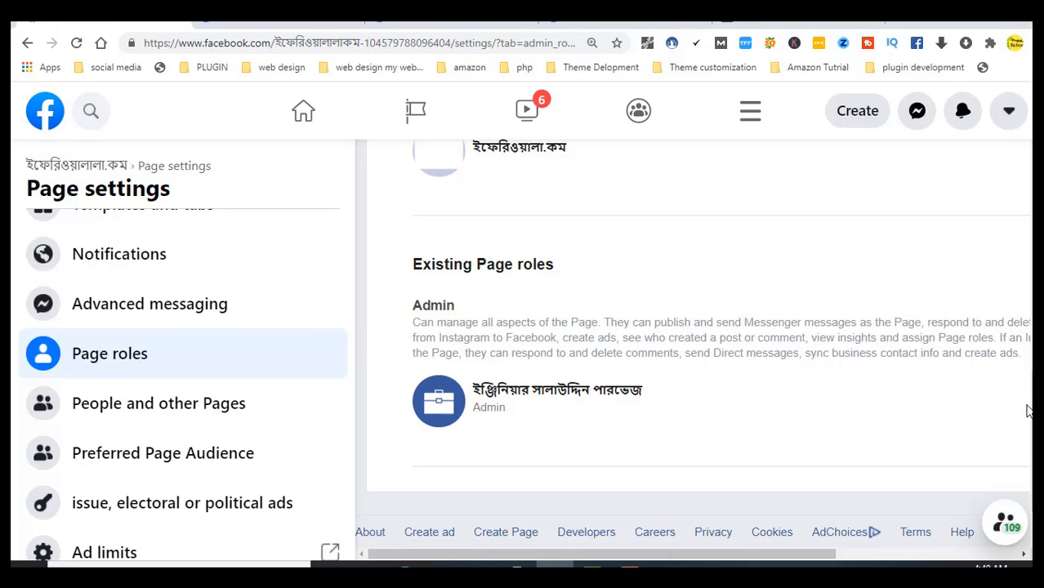
scroll(1028, 411, "up", 3)
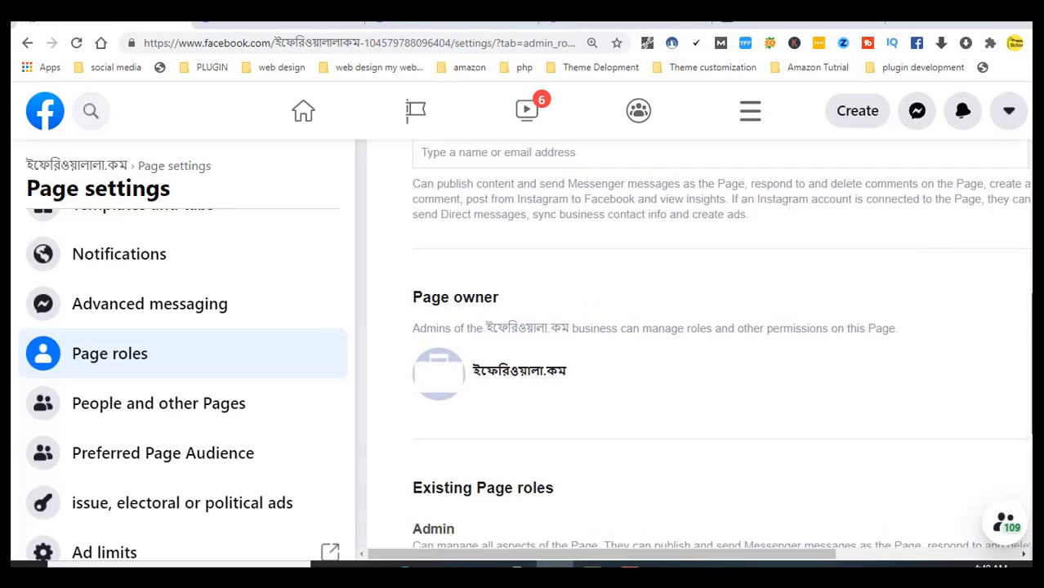
scroll(1028, 411, "up", 4)
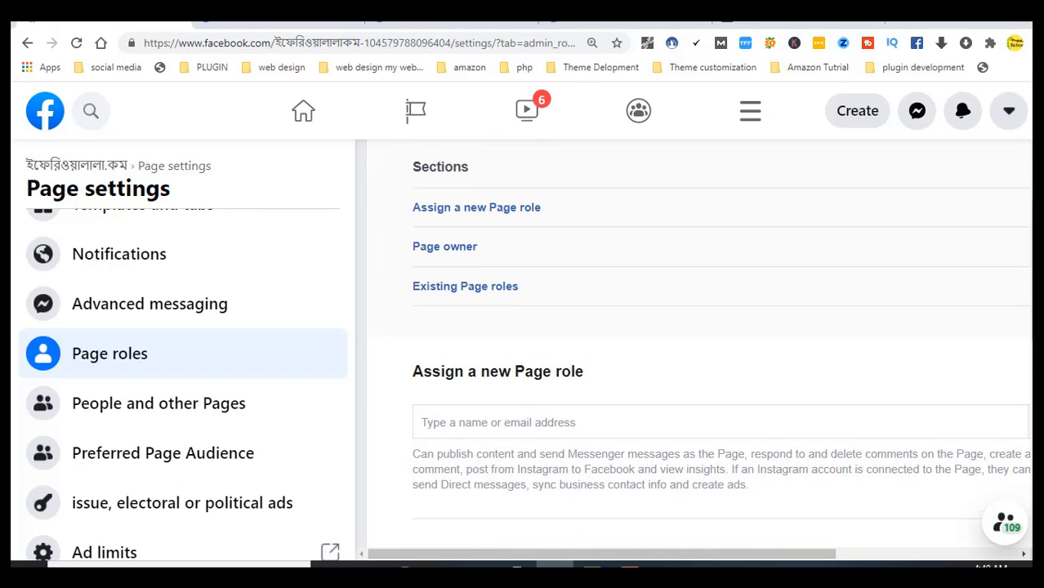
scroll(699, 343, "down", 5)
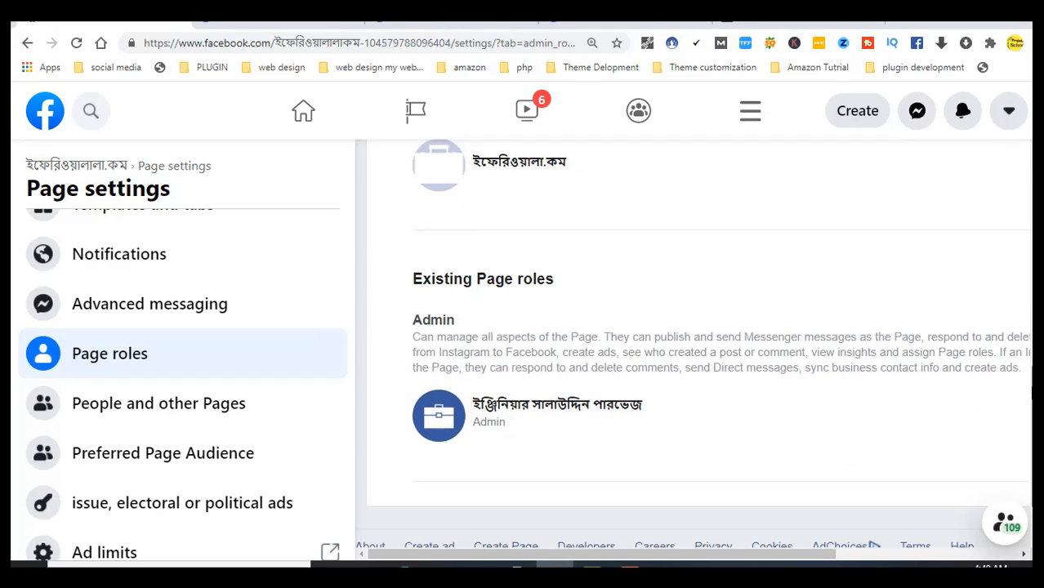
scroll(699, 343, "up", 5)
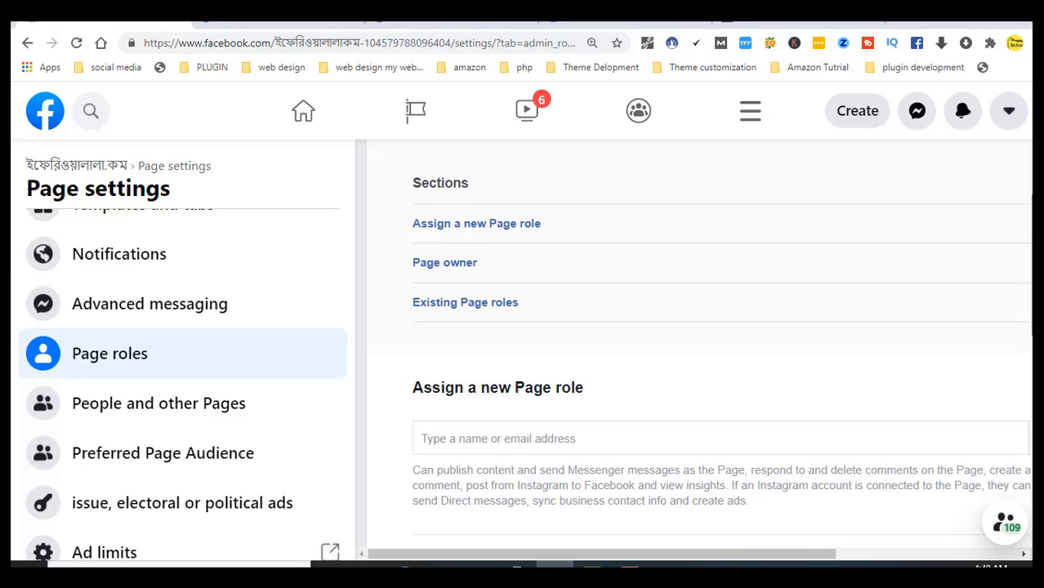
Pick a suggested friend for the Editor role without adding them, then open People and other Pages
left_click(691, 434)
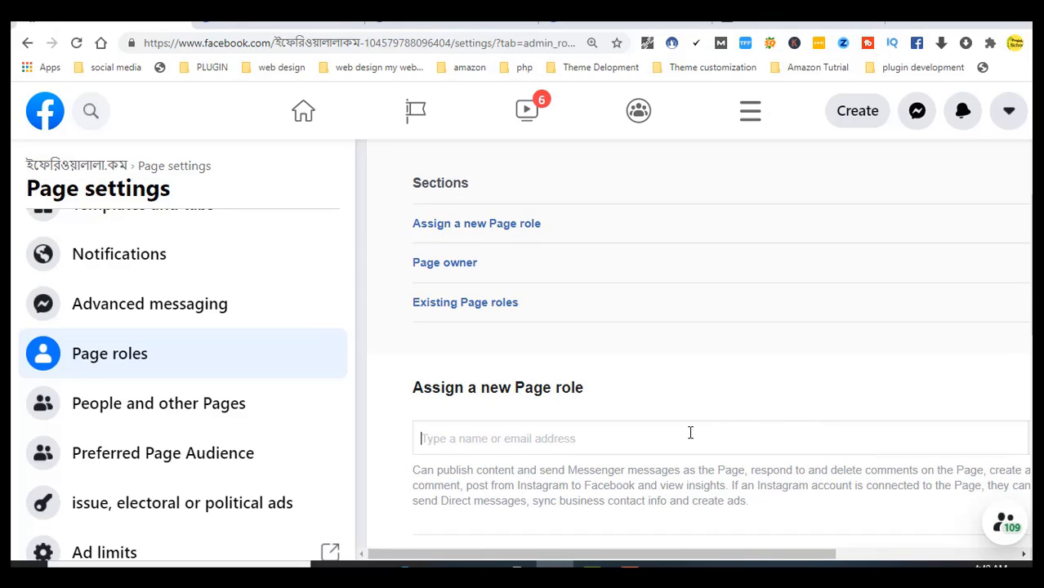
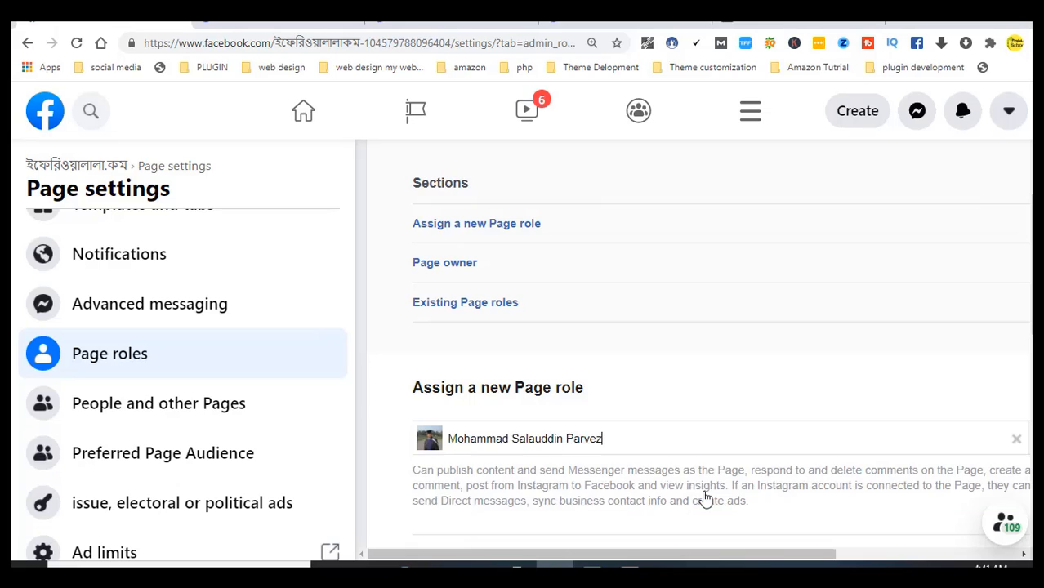
left_click(706, 497)
left_click_drag(746, 556, 899, 554)
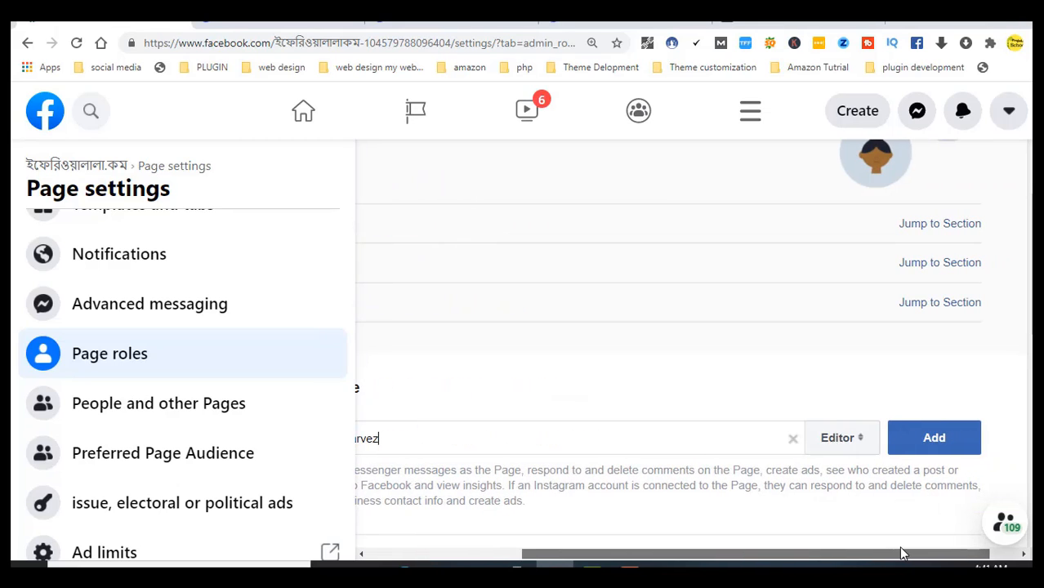
left_click(859, 439)
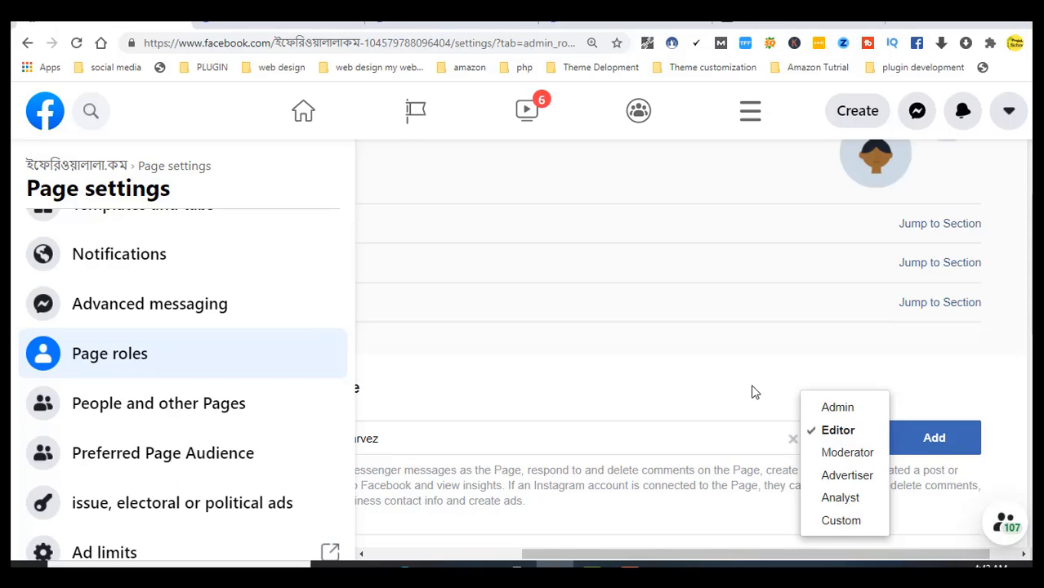
left_click(931, 319)
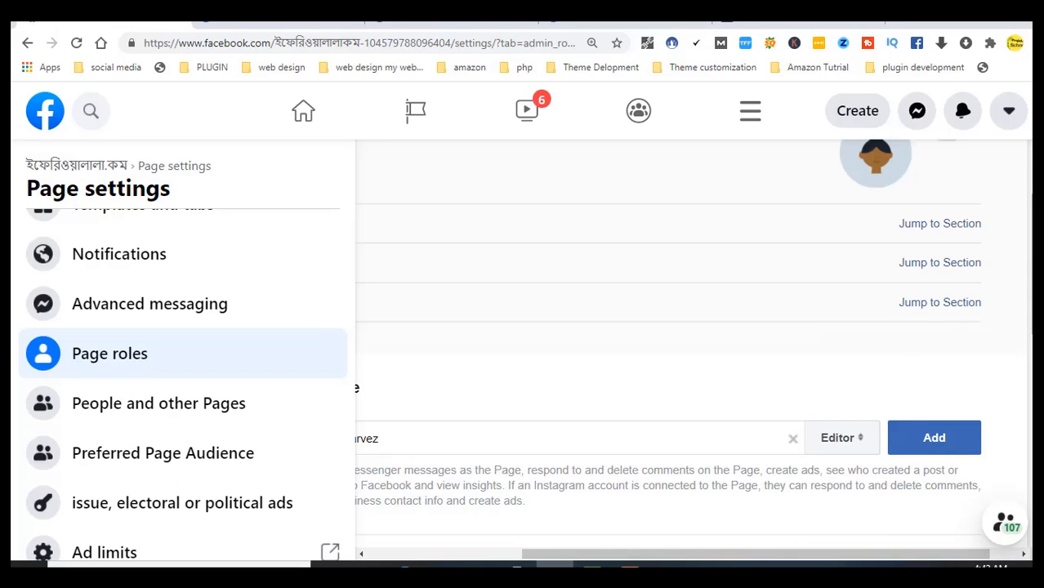
scroll(458, 470, "down", 3)
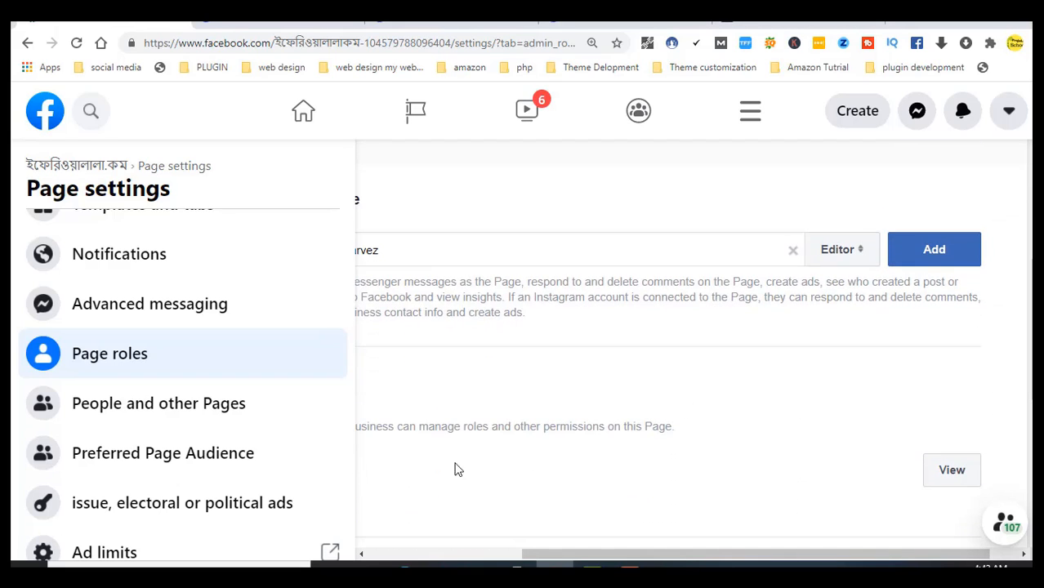
left_click(163, 411)
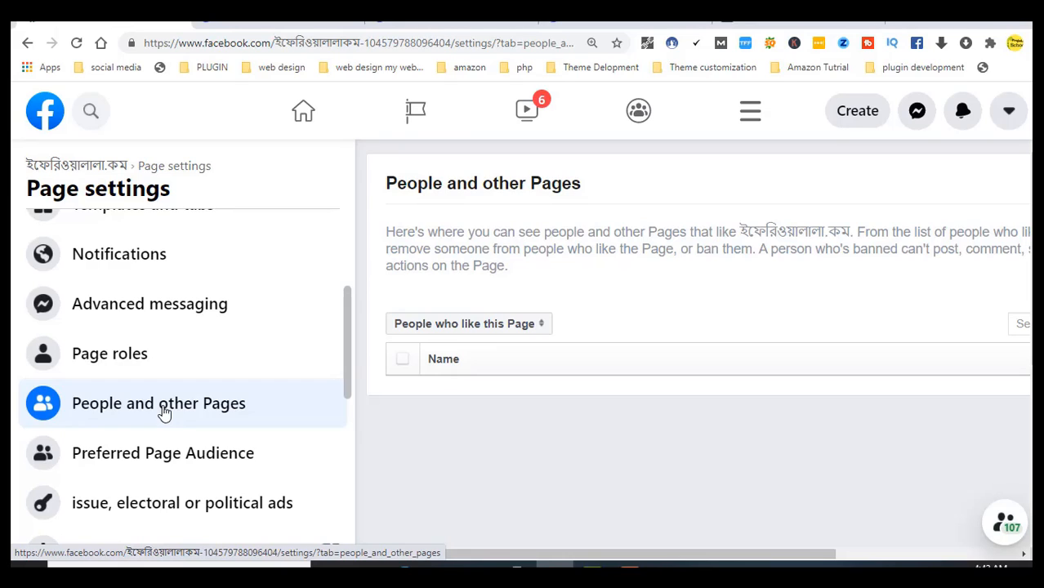
Look at Preferred Page Audience, then go back to the page's Manage Page Home feed
left_click(178, 460)
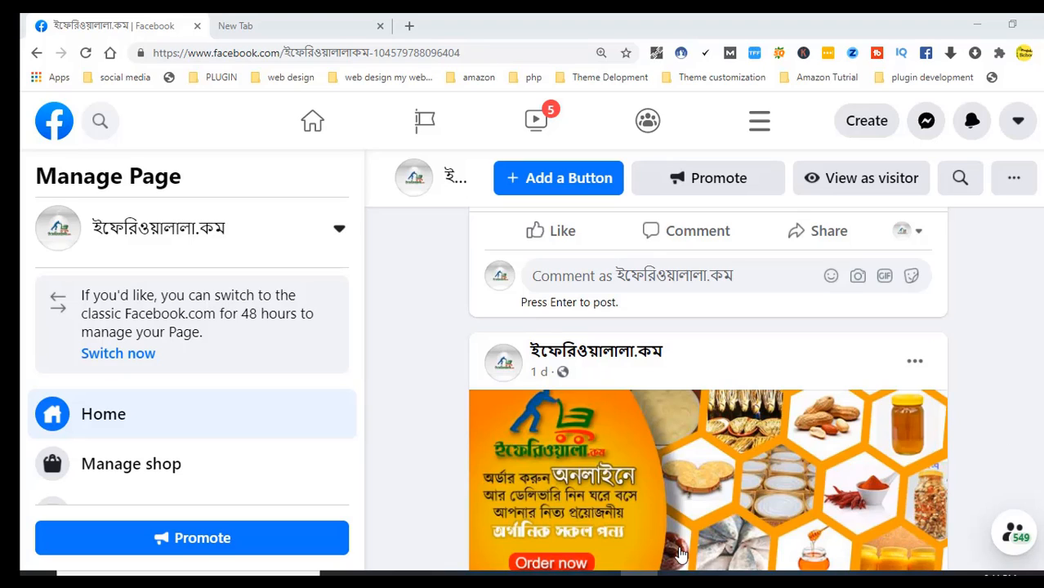
left_click(644, 574)
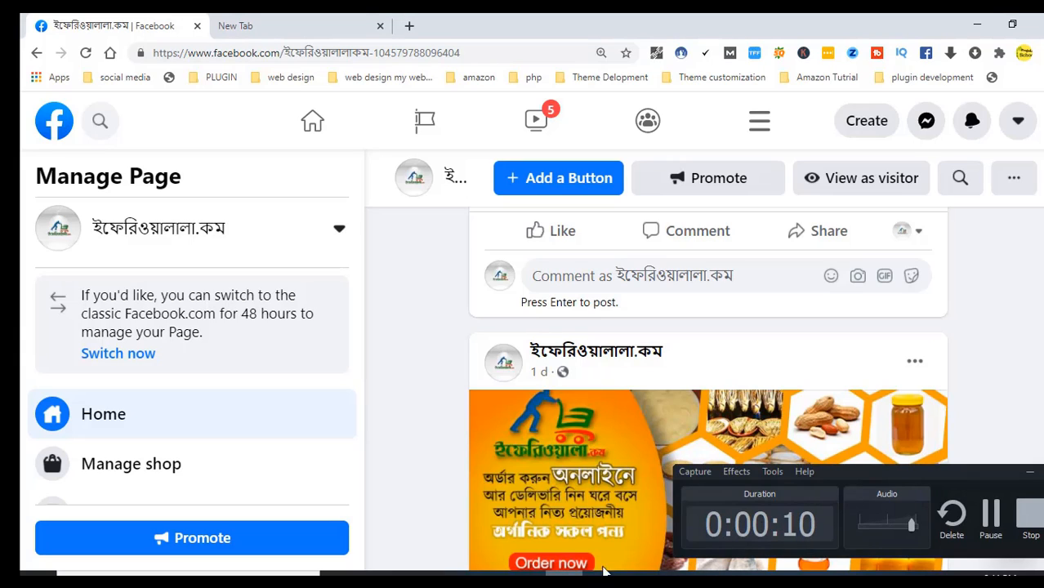
left_click(1029, 474)
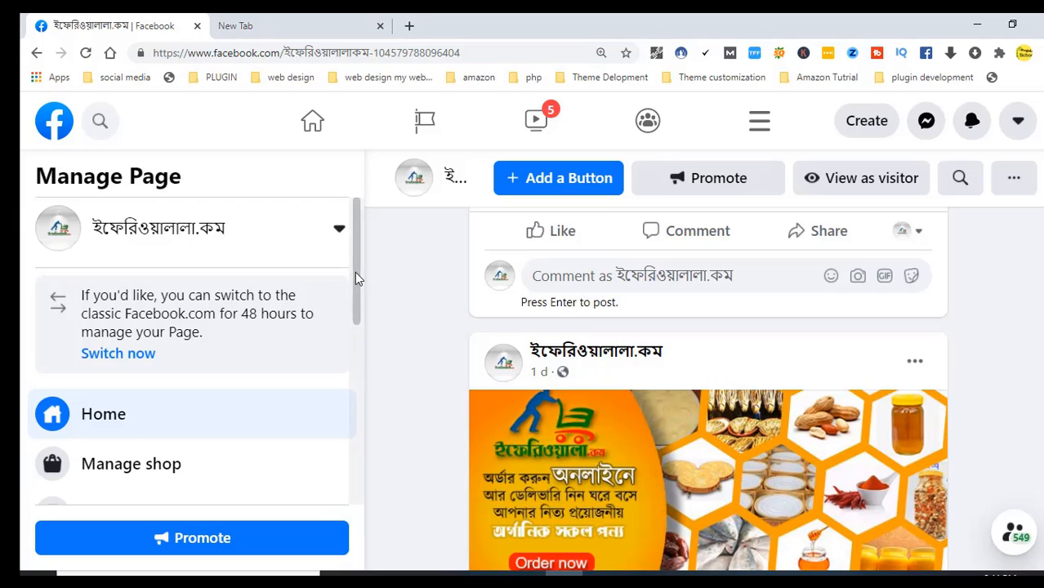
scroll(354, 275, "down", 5)
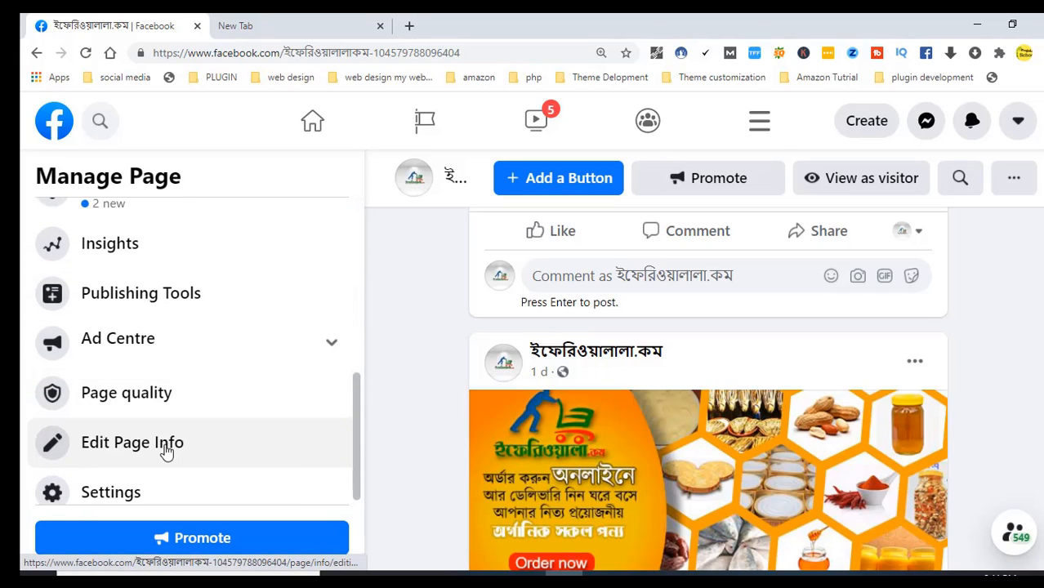
Glance at the Edit Page info form, then open Page settings at the General section
left_click(166, 449)
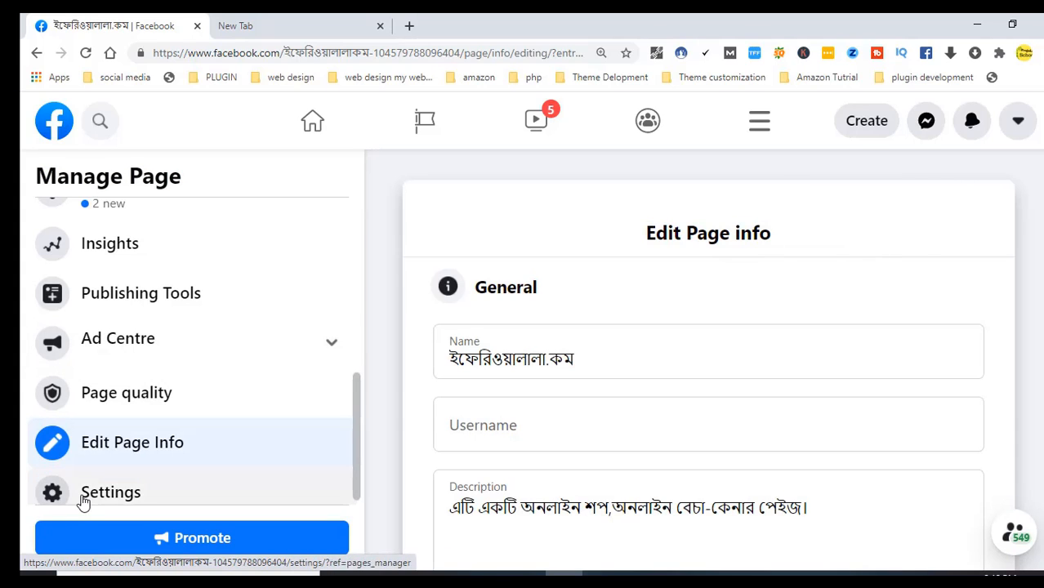
left_click(45, 494)
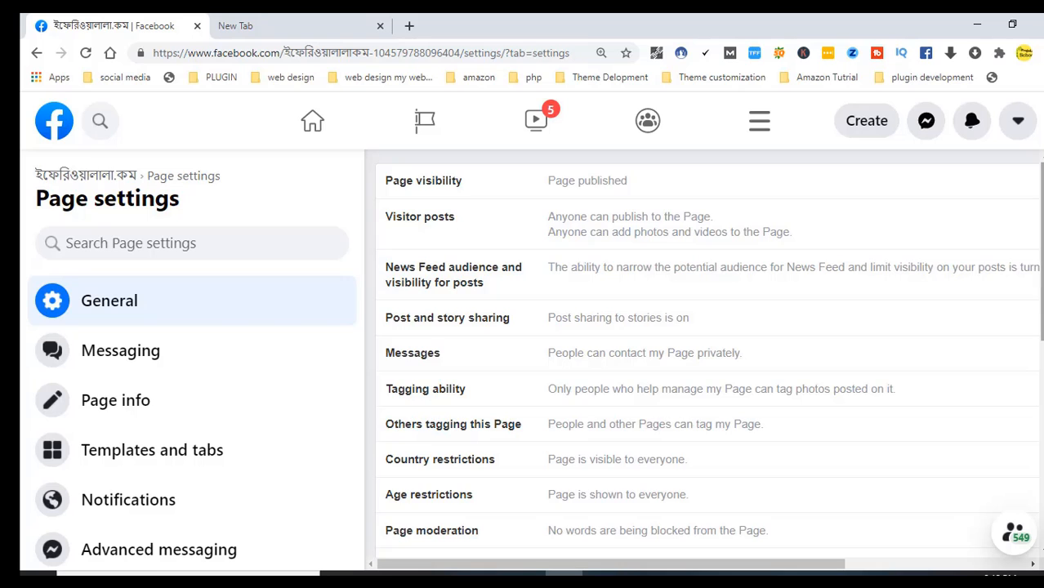
Close the notification popup and open People and other Pages to list who likes the Page
scroll(1041, 245, "down", 1)
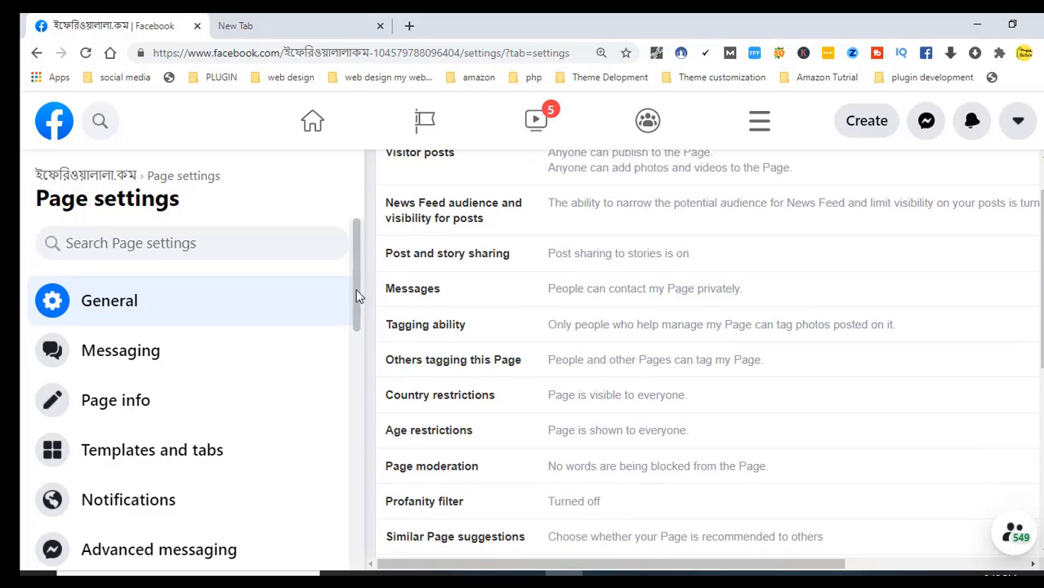
left_click_drag(356, 292, 350, 408)
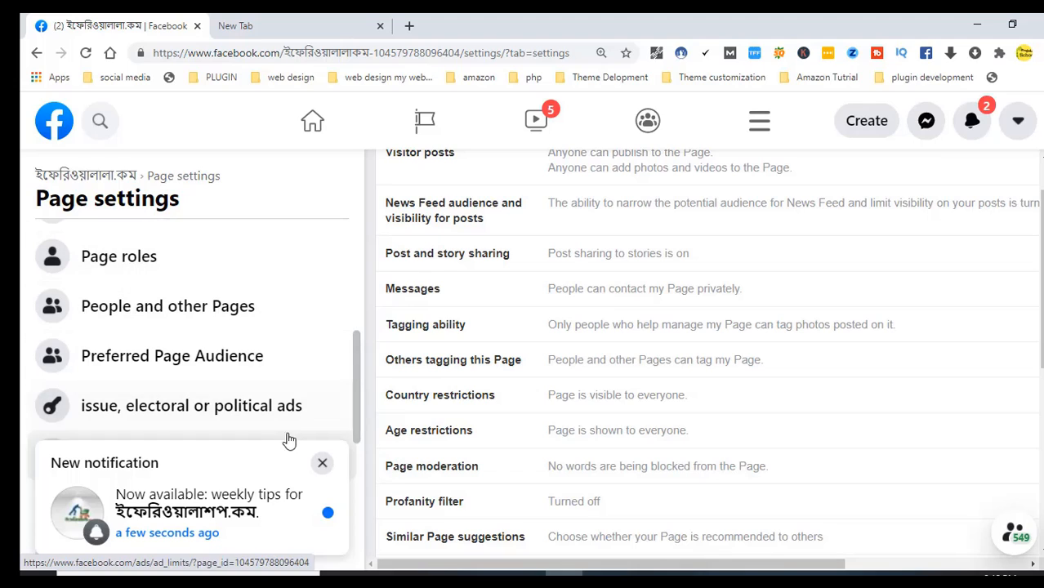
left_click(322, 463)
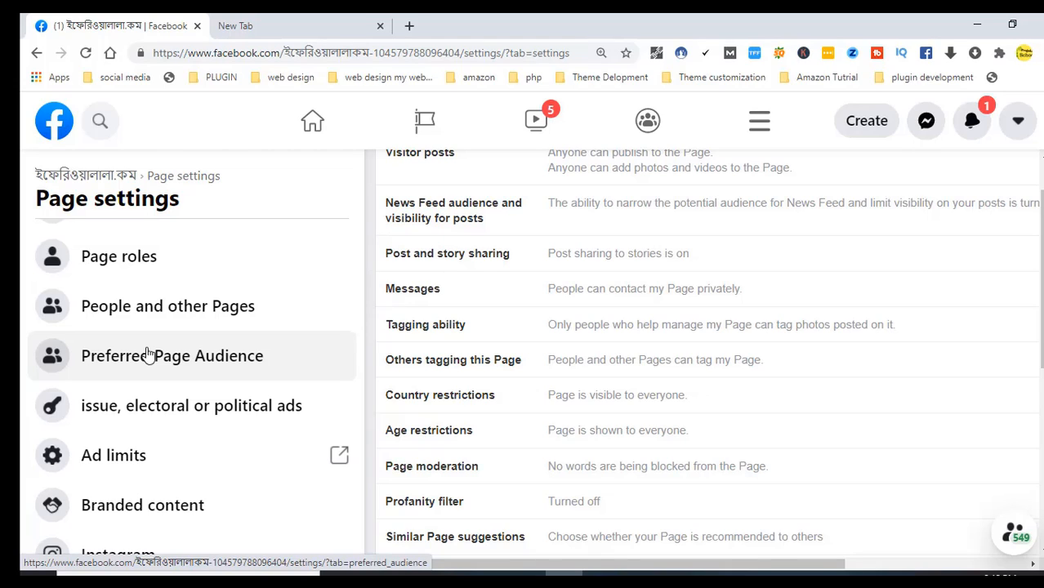
left_click(180, 321)
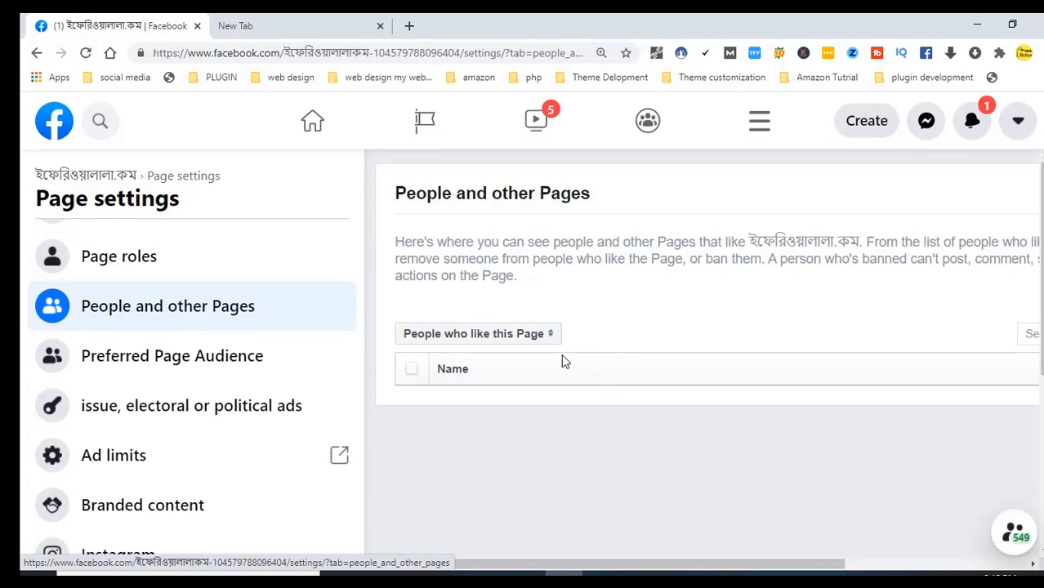
View the 'People who like this Page' filters, then open Preferred Page Audience with its removed-feature notice
left_click(546, 337)
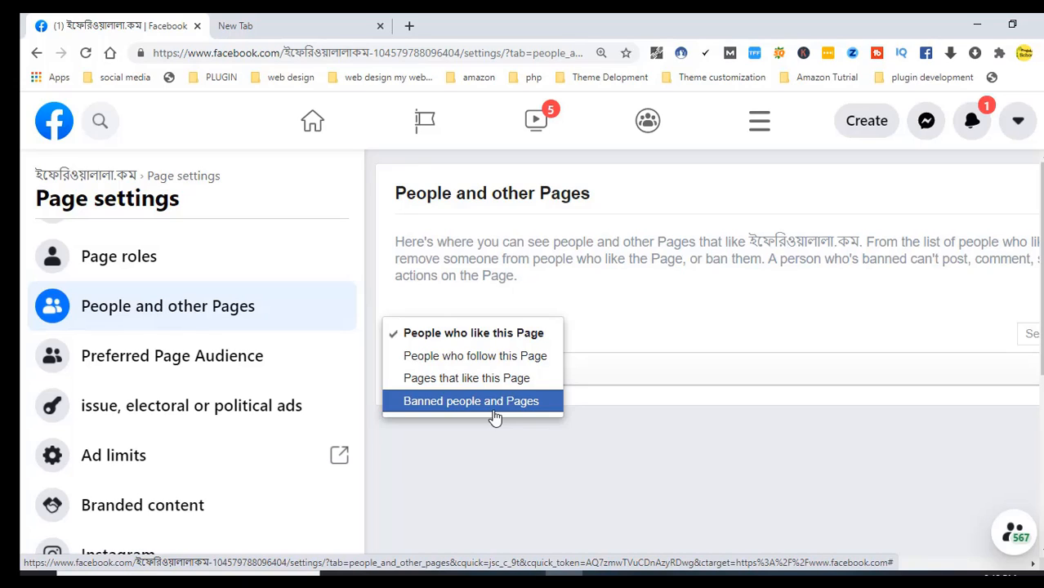
left_click(150, 384)
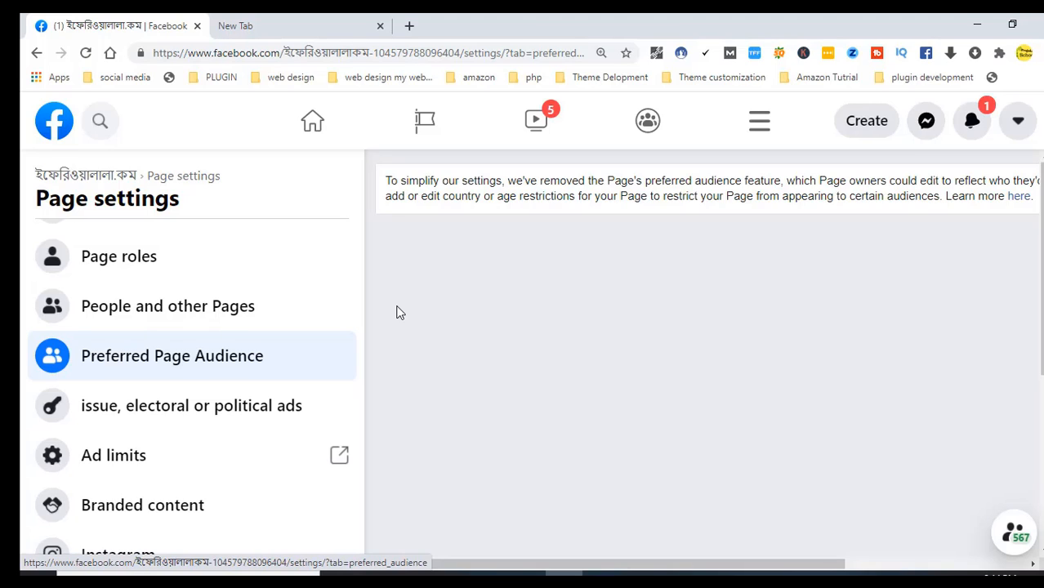
Review the political ads authorisation section, then open Ad limits per Page showing a 250-ad limit
left_click(223, 409)
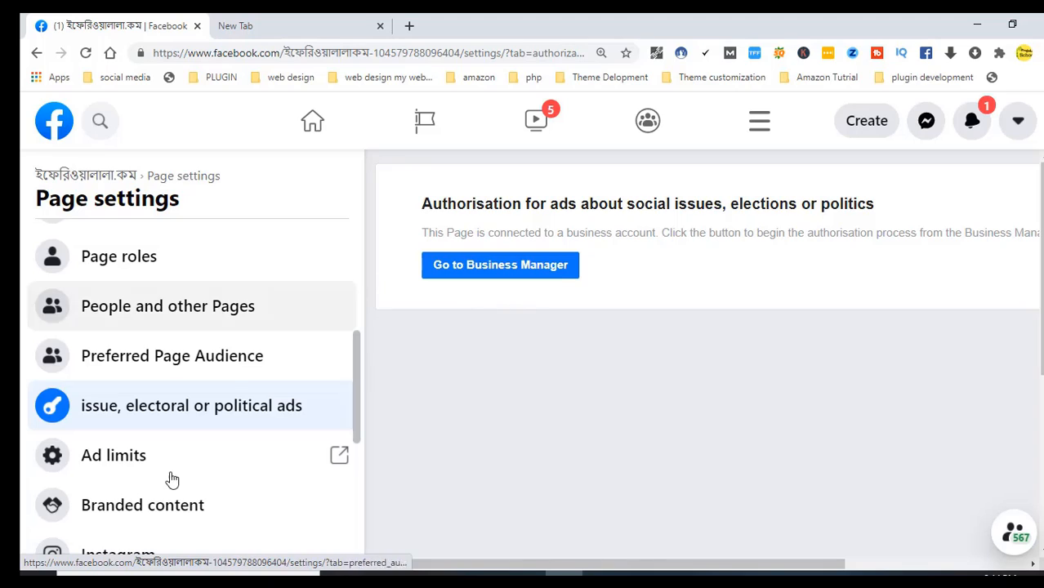
left_click(118, 471)
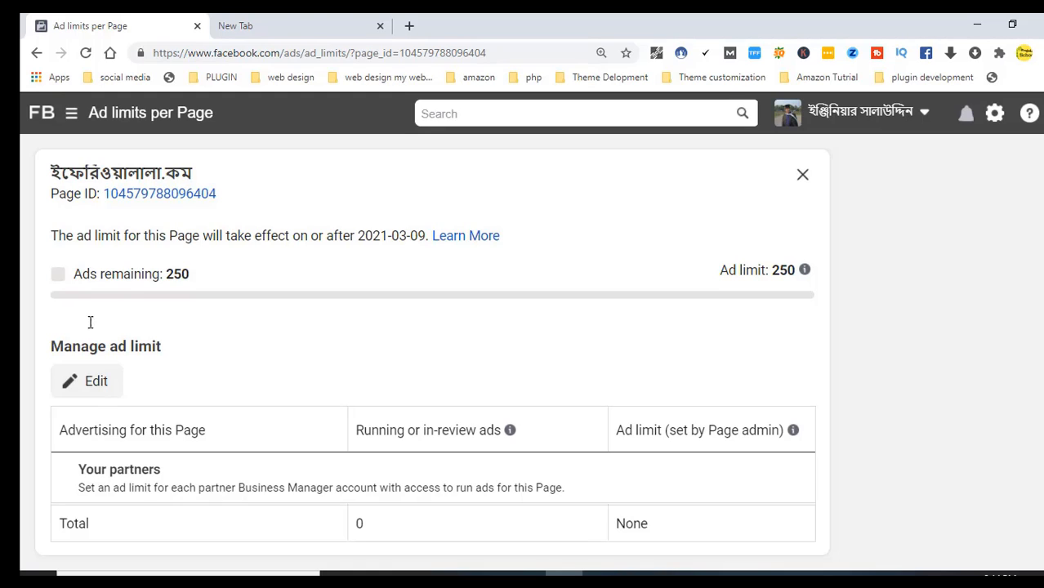
Go back to Page settings and open Branded content, which now lives in Brand Collabs Manager
left_click(36, 54)
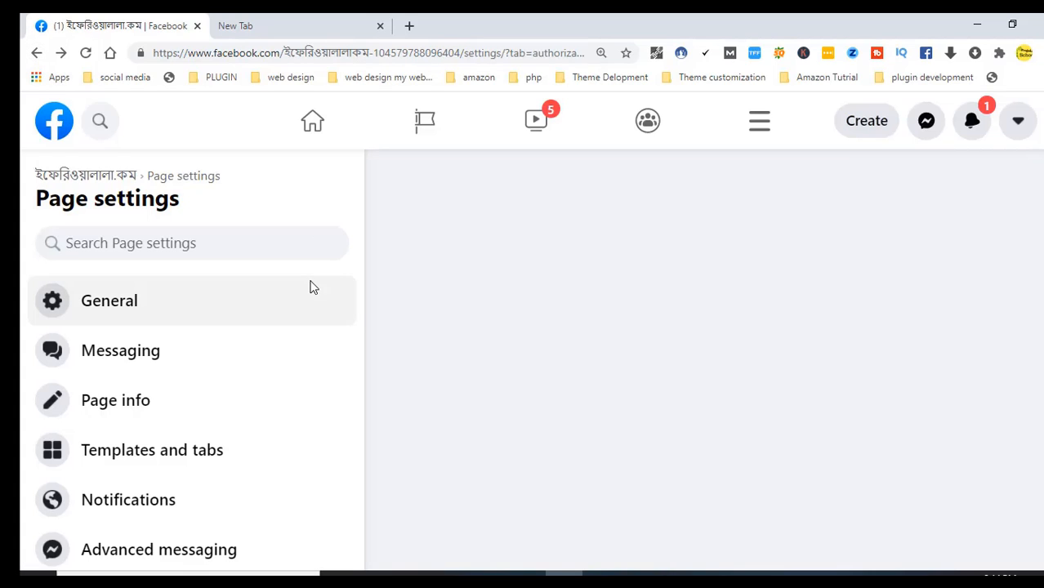
left_click_drag(352, 302, 350, 456)
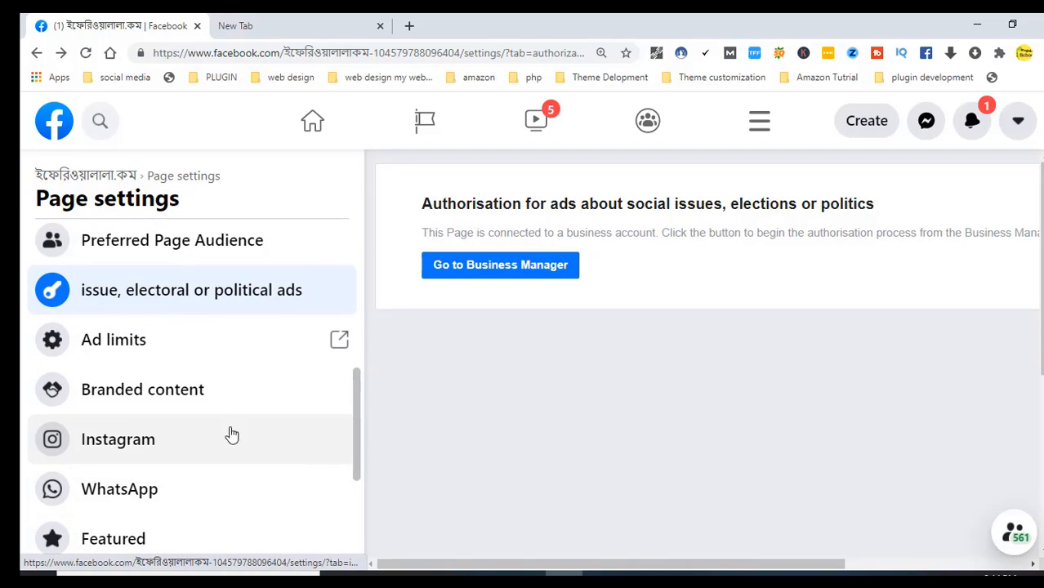
left_click(193, 413)
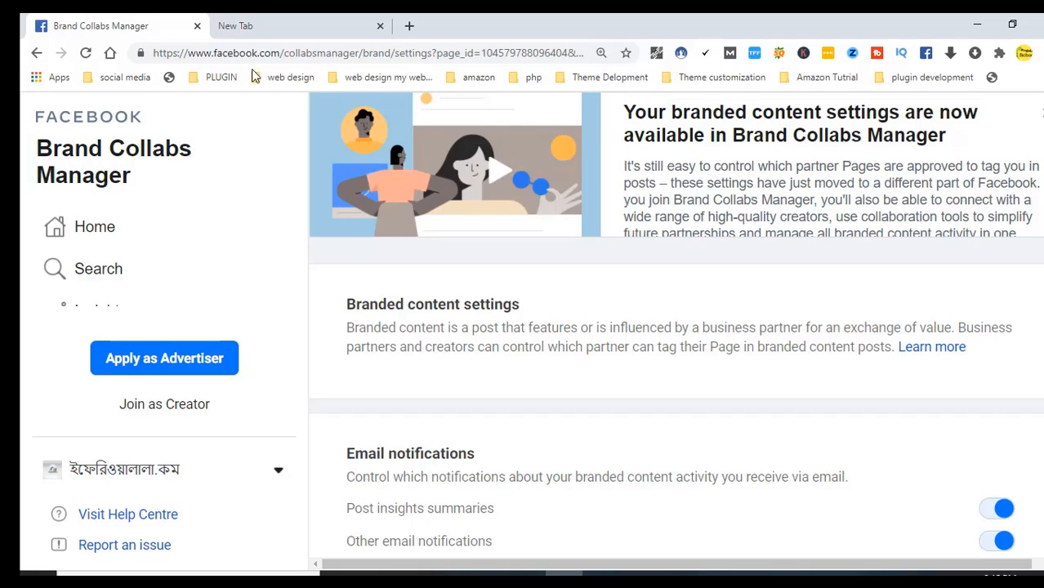
Look over tagging approvals and blocked partners, keeping the current Page selected
left_click(33, 54)
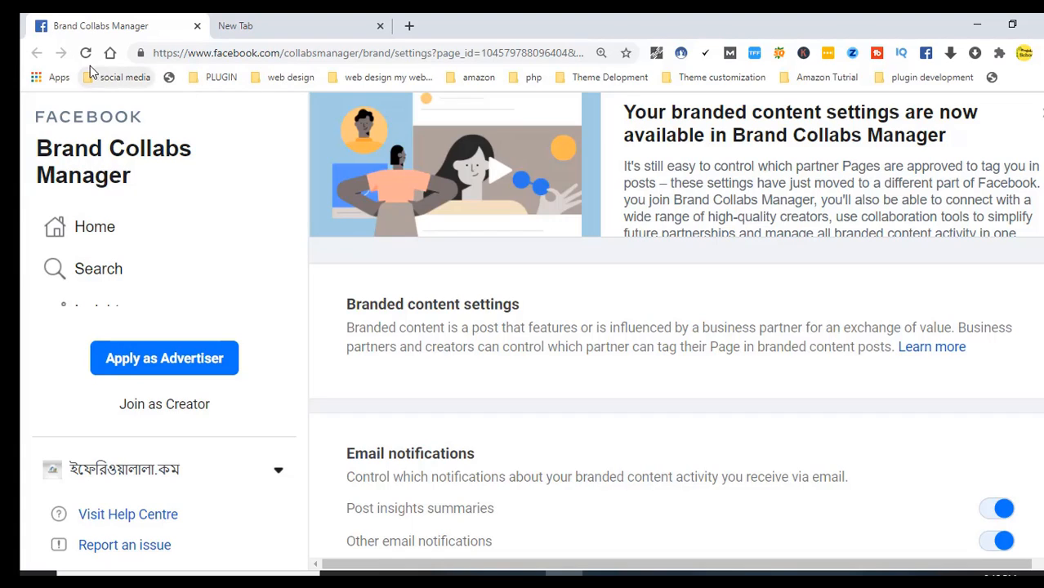
scroll(831, 168, "down", 1)
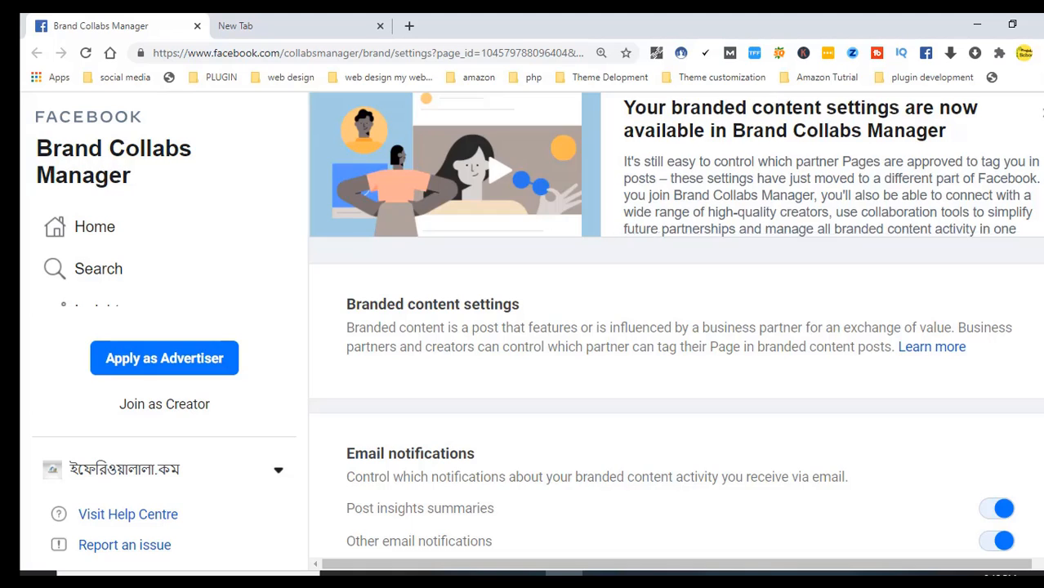
scroll(677, 401, "down", 3)
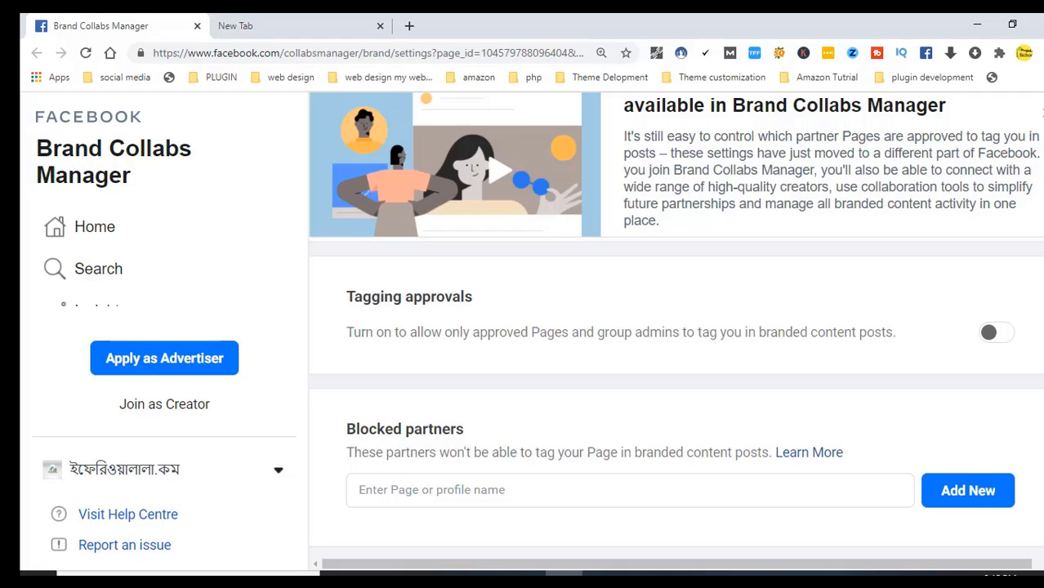
left_click(107, 471)
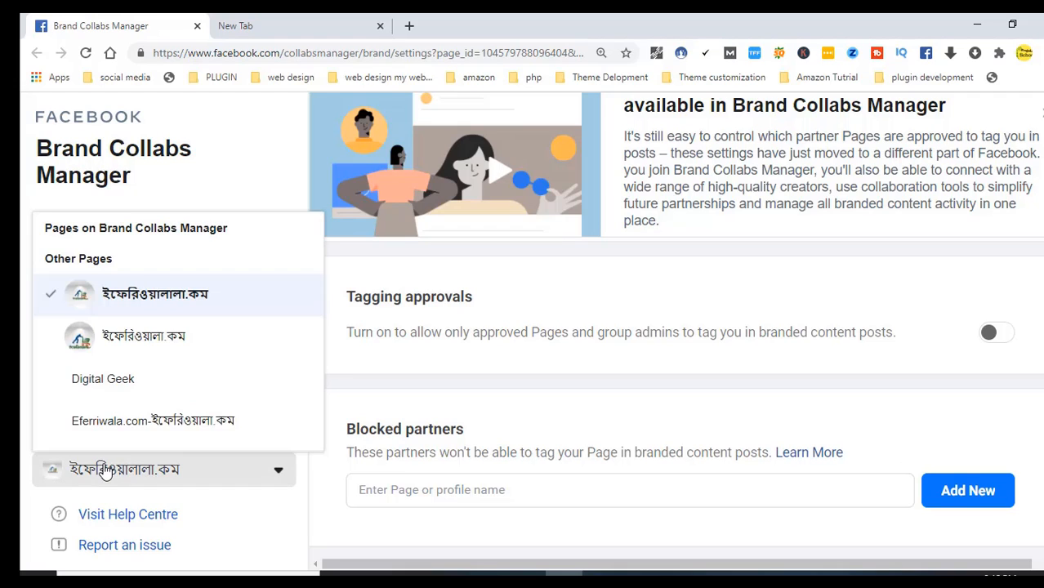
left_click(146, 303)
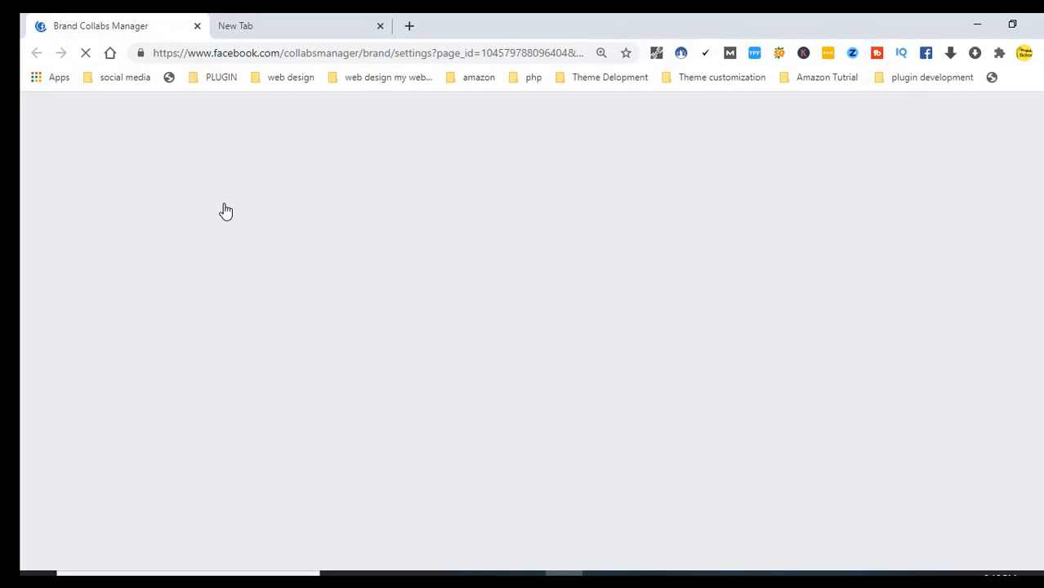
left_click(286, 54)
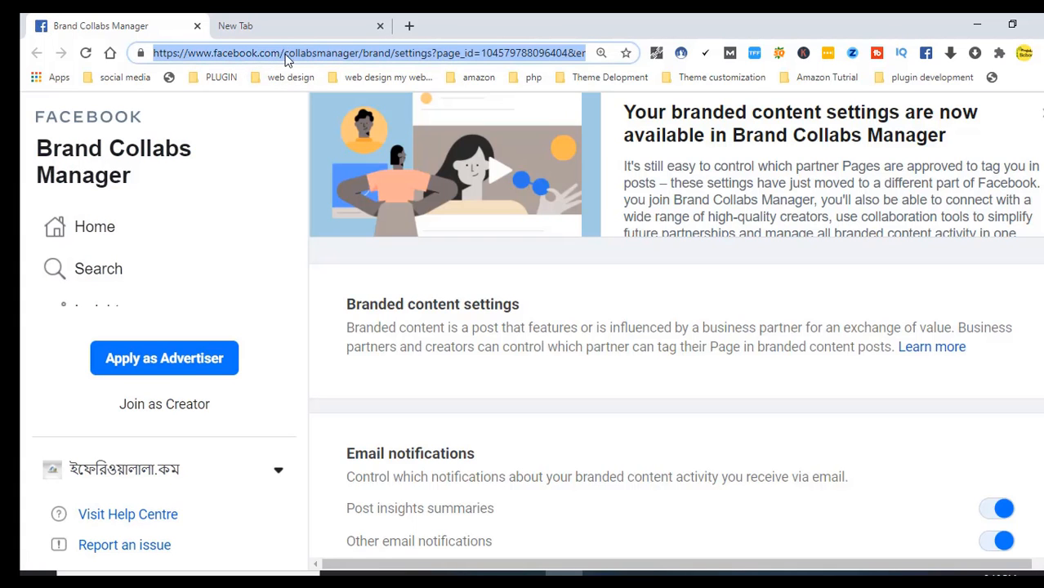
left_click(285, 54)
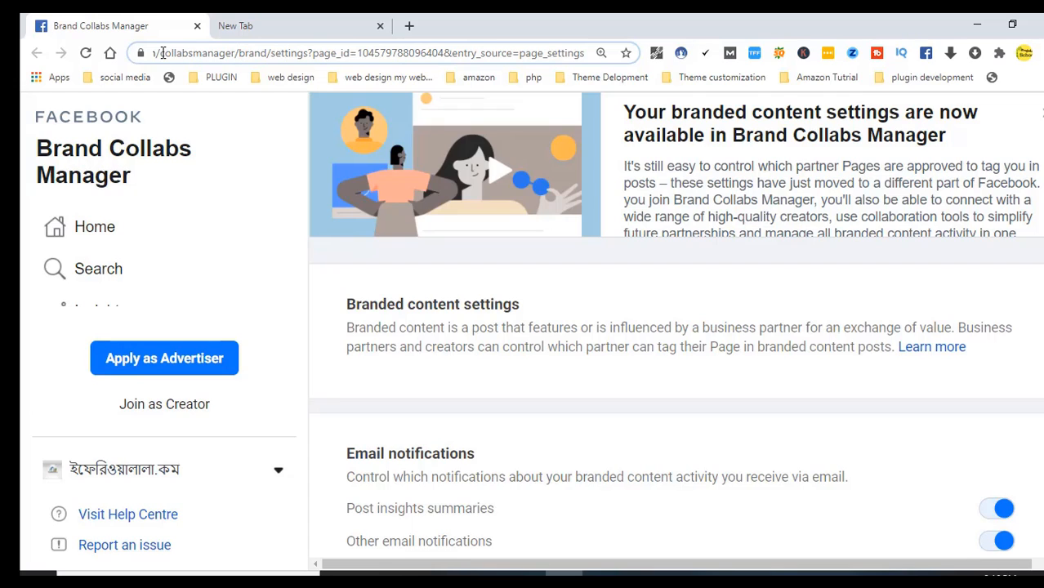
left_click_drag(161, 51, 888, 79)
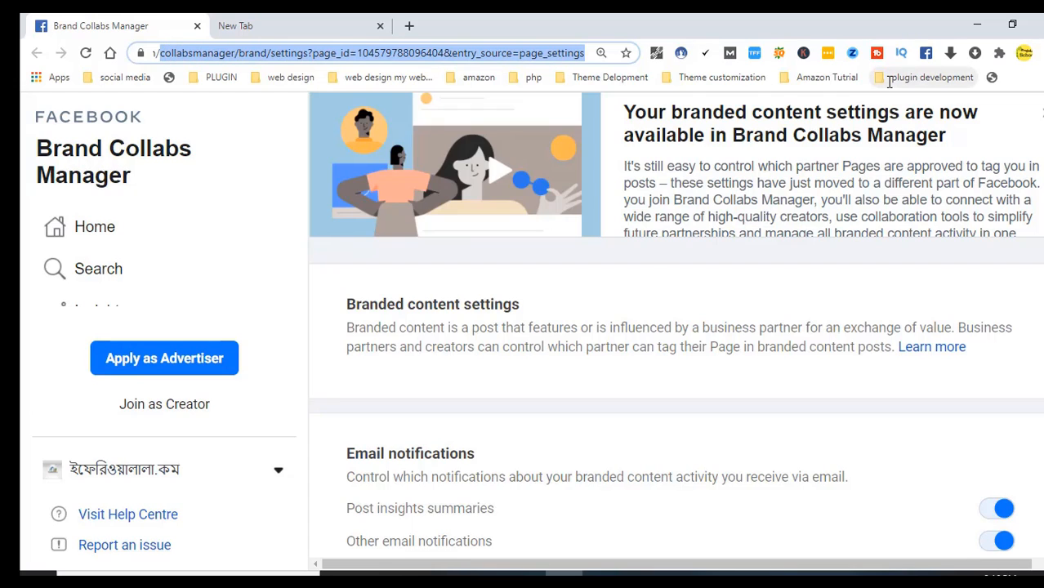
key("BackSpace")
key("BackSpace")
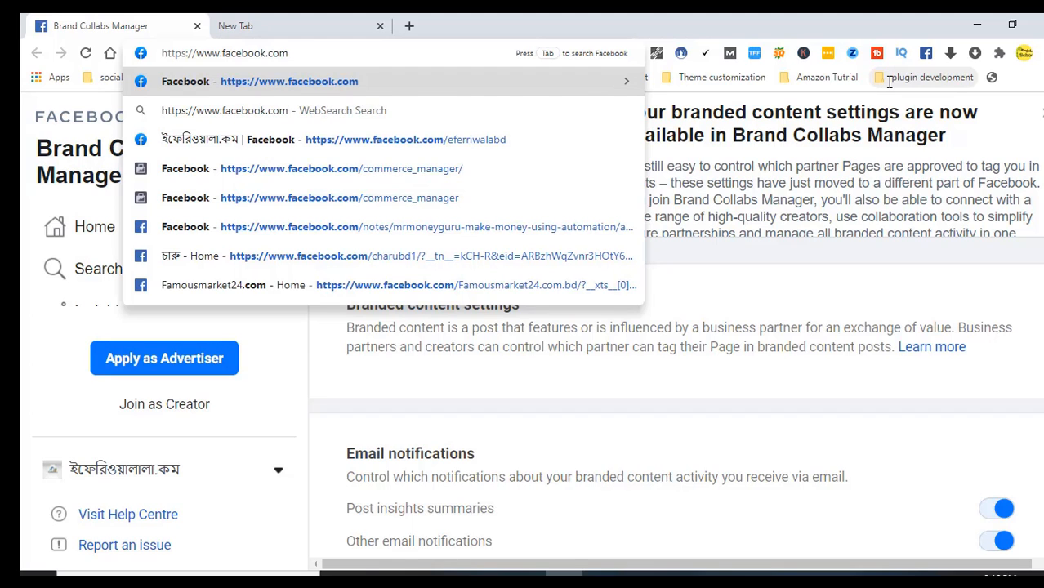
Load facebook.com, return to Page settings and open the Instagram connection section
key("Return")
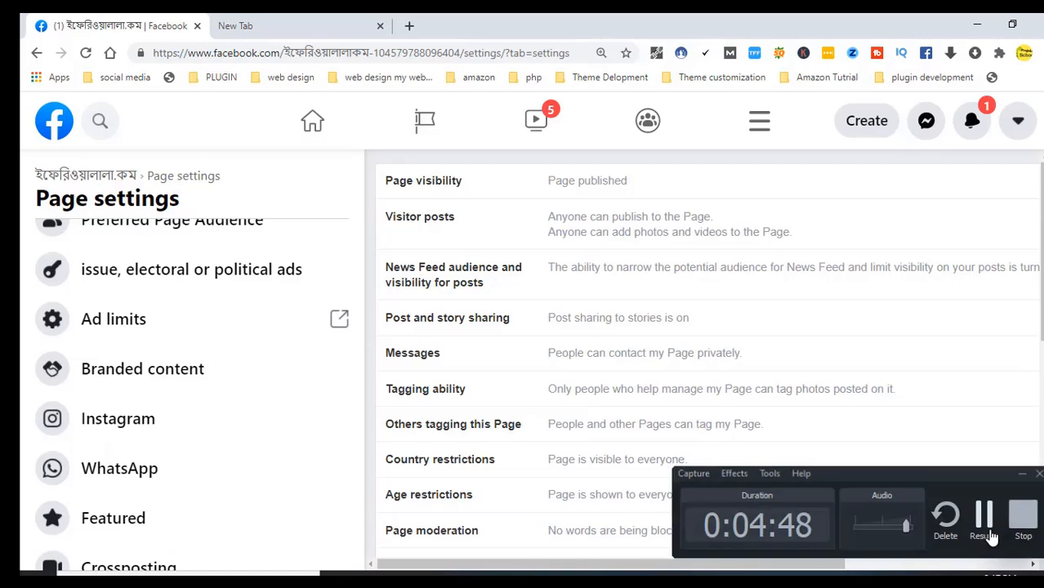
left_click(985, 523)
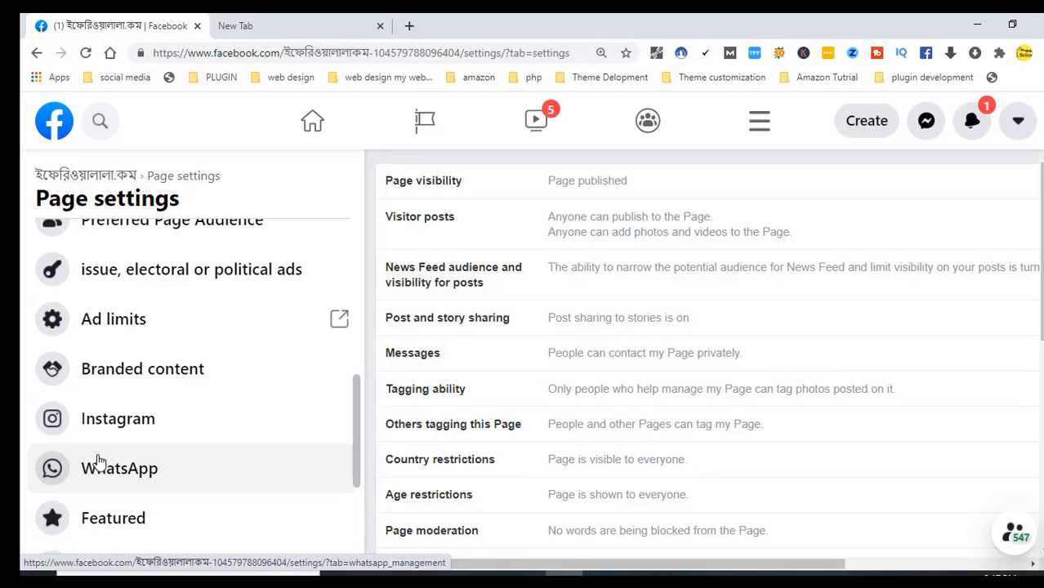
left_click(120, 430)
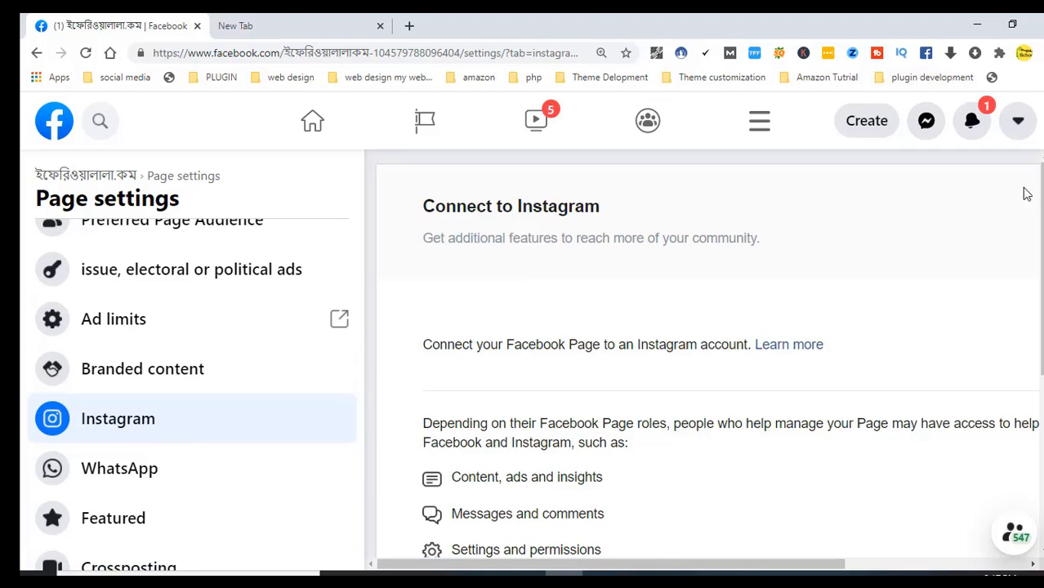
left_click_drag(1041, 193, 1036, 269)
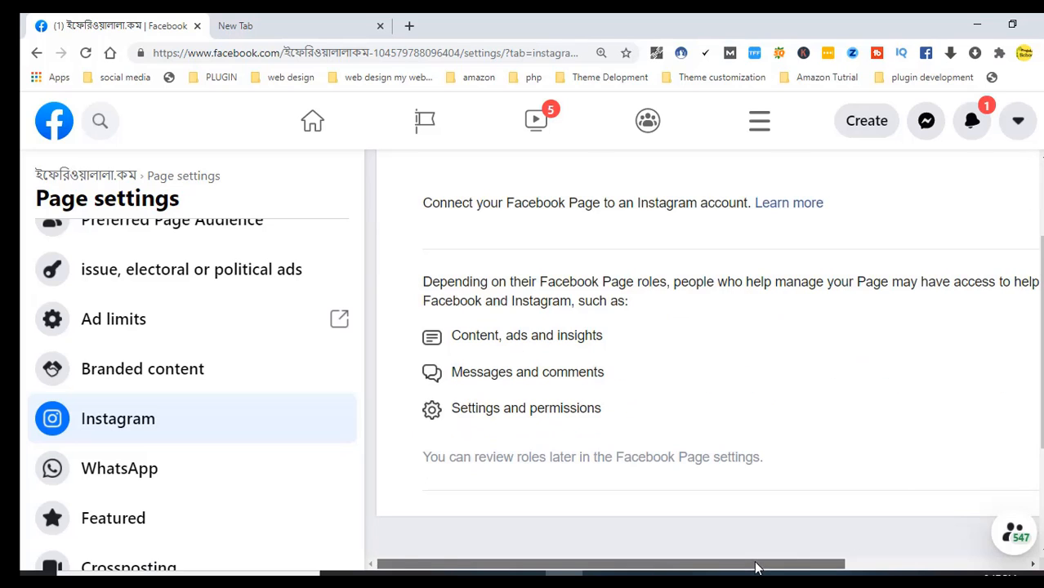
Start connecting an Instagram account, abandon the login window, and open the WhatsApp section
left_click_drag(755, 564, 958, 559)
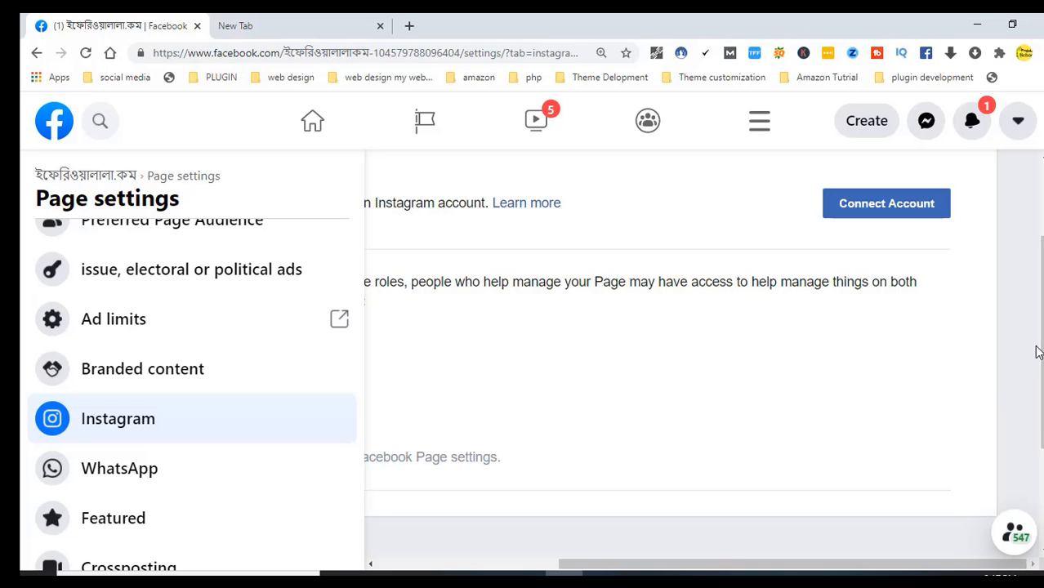
left_click_drag(1042, 319, 1042, 244)
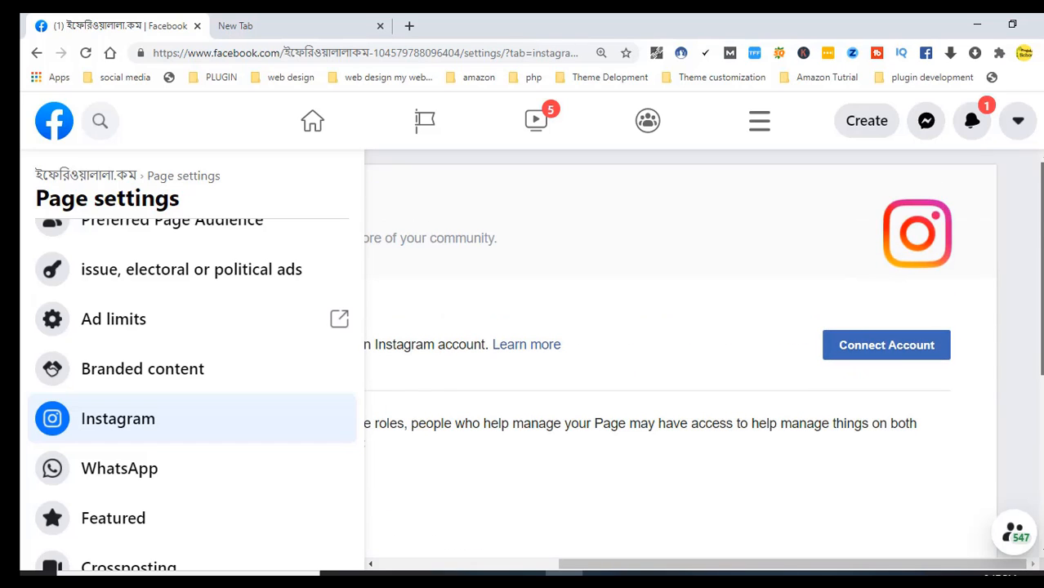
left_click(874, 350)
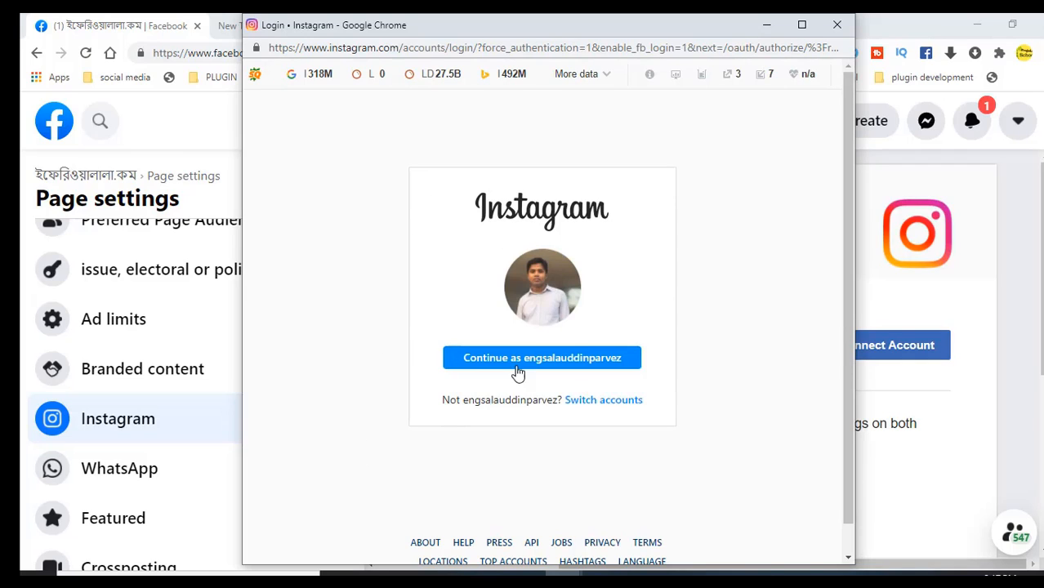
left_click(837, 25)
left_click(187, 487)
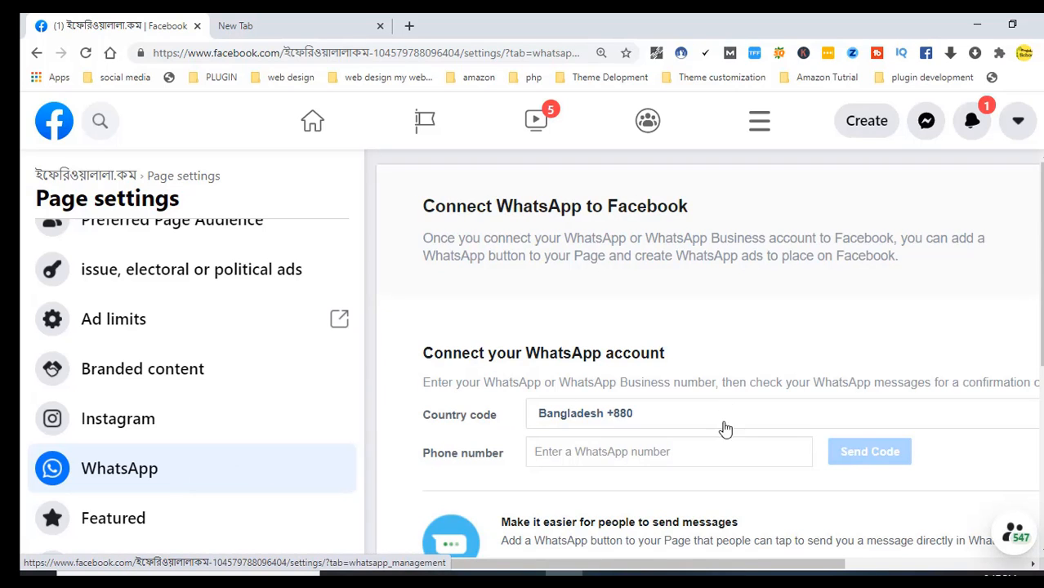
Browse the WhatsApp country code list, then open Featured, which shows no liked Pages
left_click(655, 422)
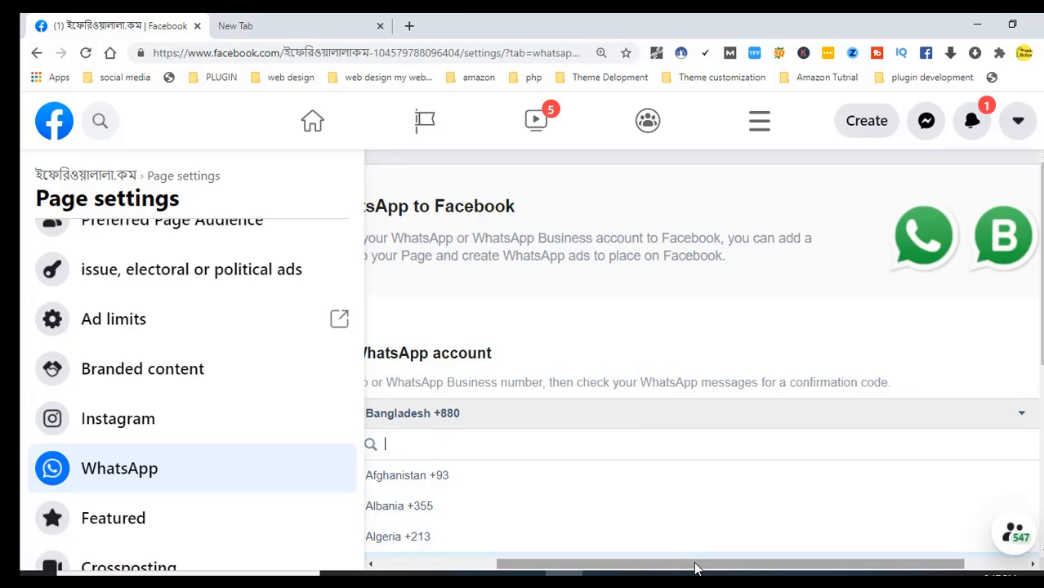
left_click_drag(695, 568, 520, 568)
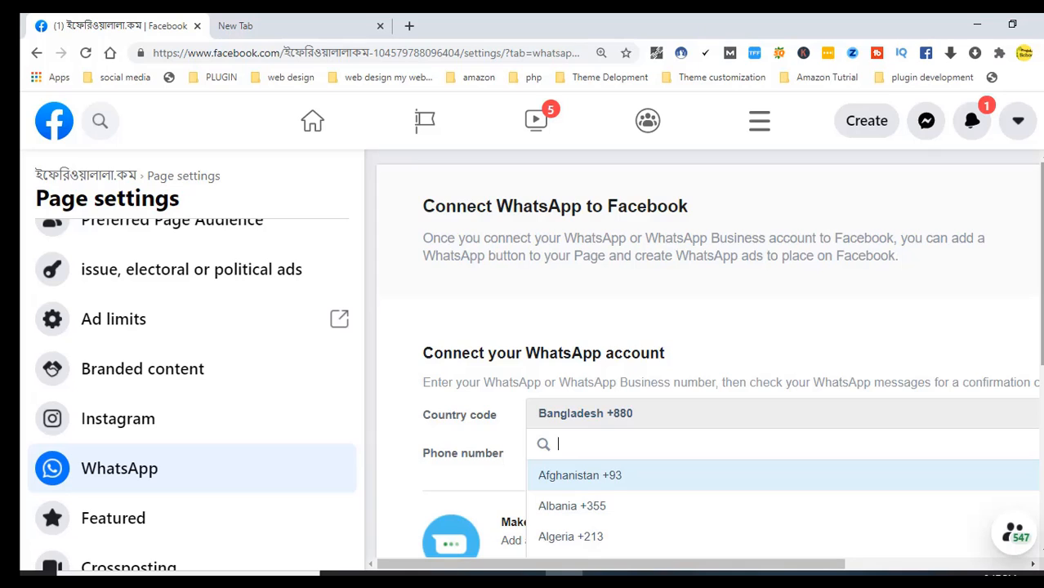
left_click_drag(1042, 297, 1041, 396)
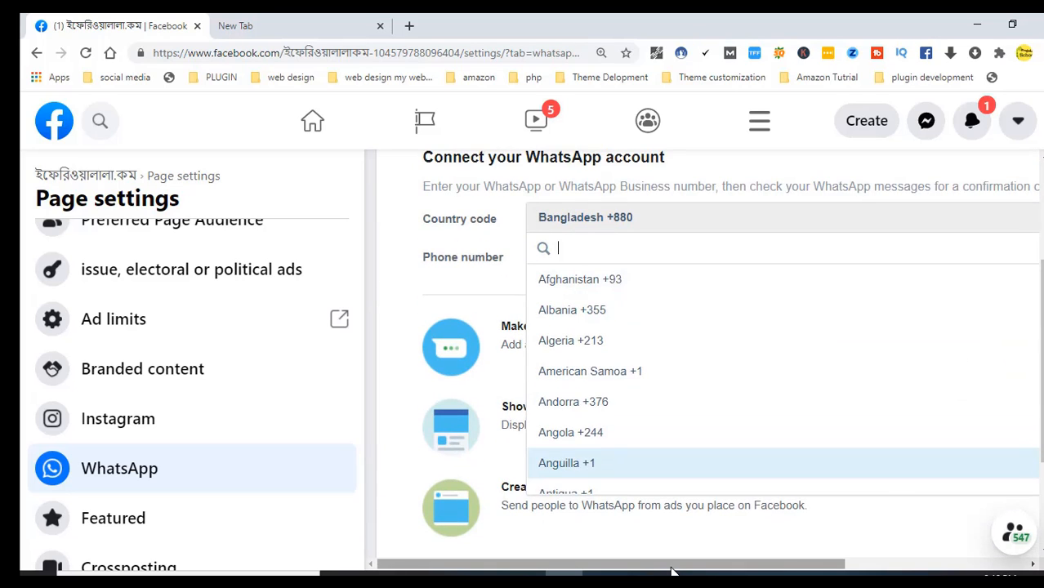
left_click_drag(675, 569, 921, 566)
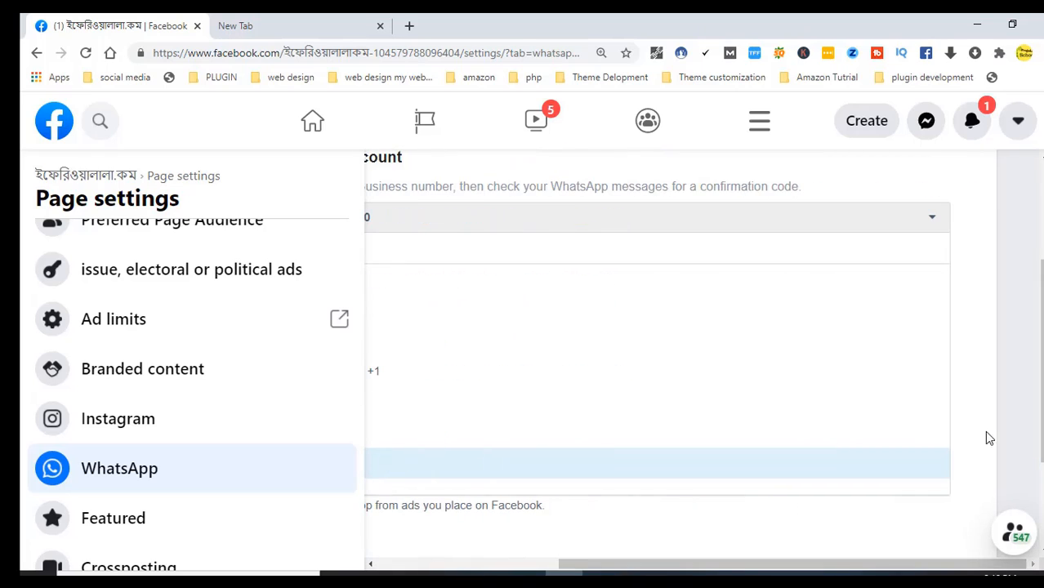
left_click_drag(1042, 375, 1042, 399)
left_click_drag(660, 566, 617, 565)
left_click(128, 534)
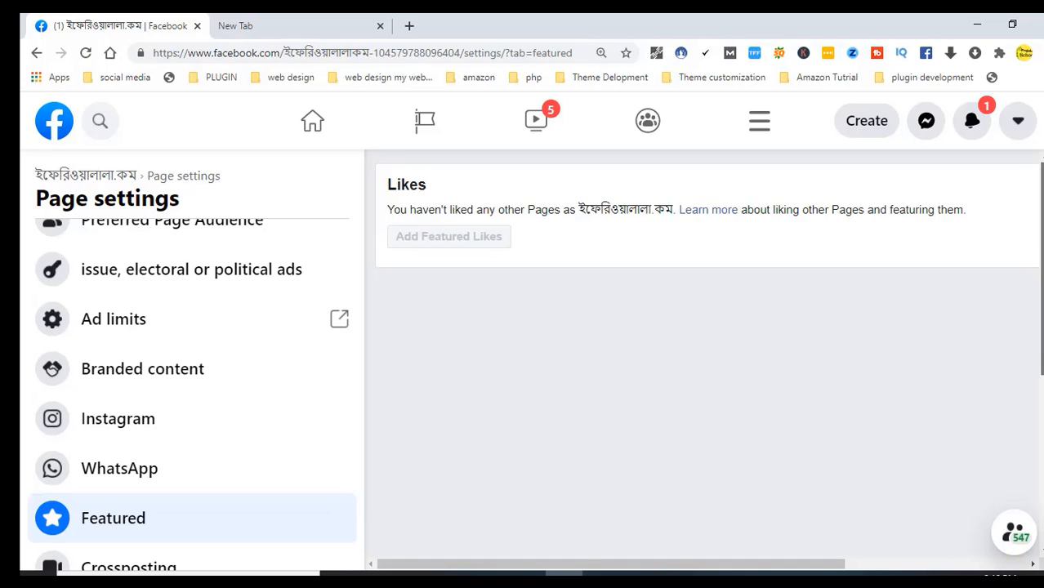
Open Crossposting and look over its empty Add Page field for crossposting videos
scroll(1017, 360, "down", 3)
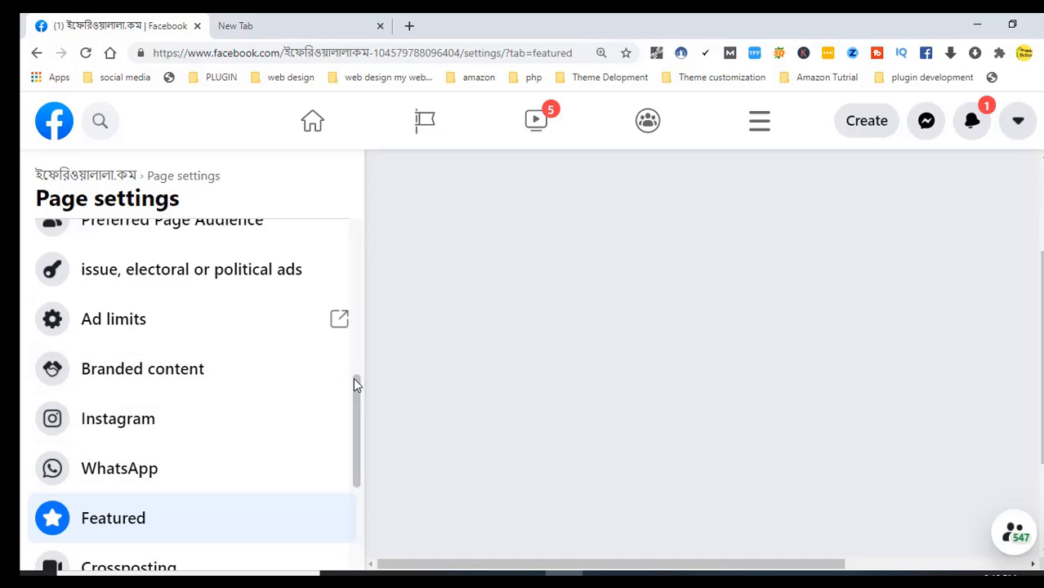
left_click_drag(355, 380, 360, 447)
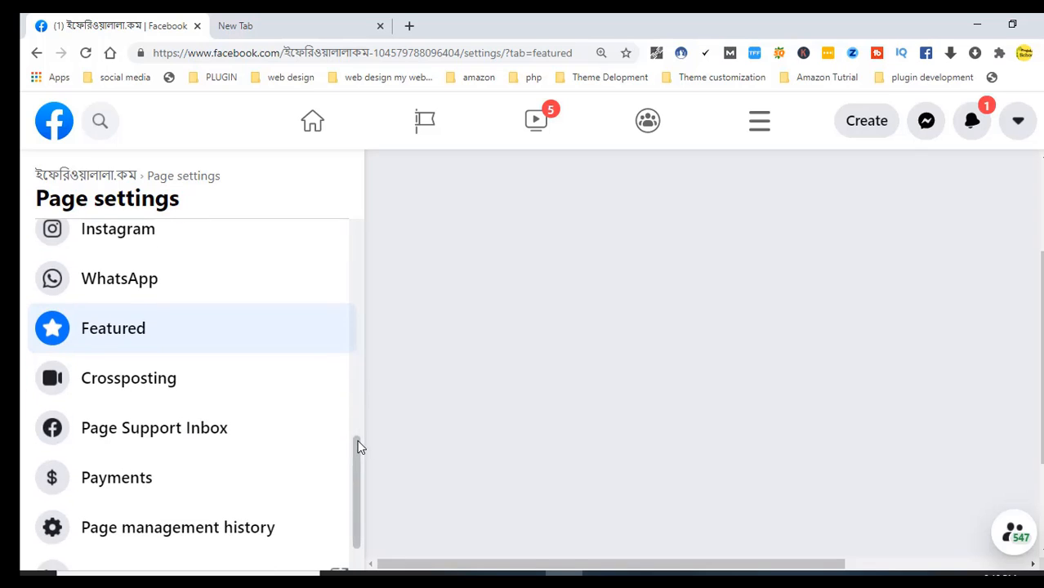
left_click(174, 398)
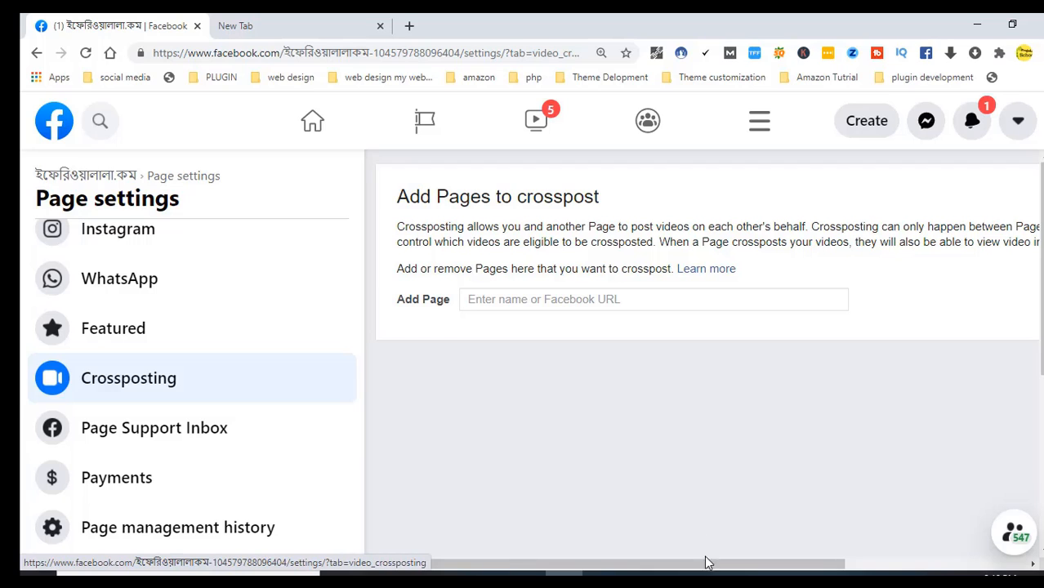
mouse_move(708, 563)
left_mouse_down()
mouse_move(872, 572)
mouse_move(697, 572)
left_mouse_up()
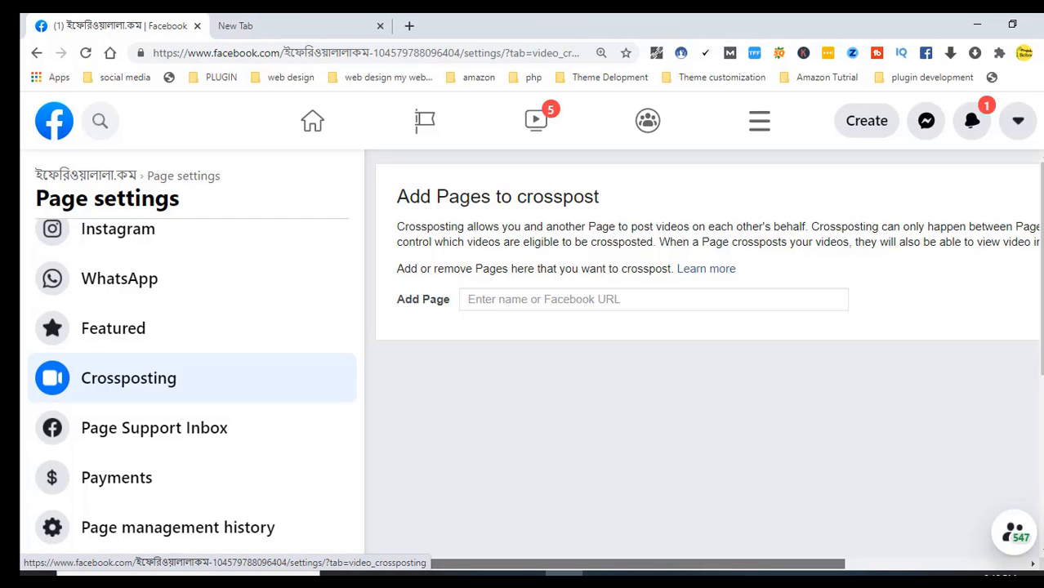
mouse_move(698, 572)
left_mouse_down()
mouse_move(837, 571)
mouse_move(698, 572)
left_mouse_up()
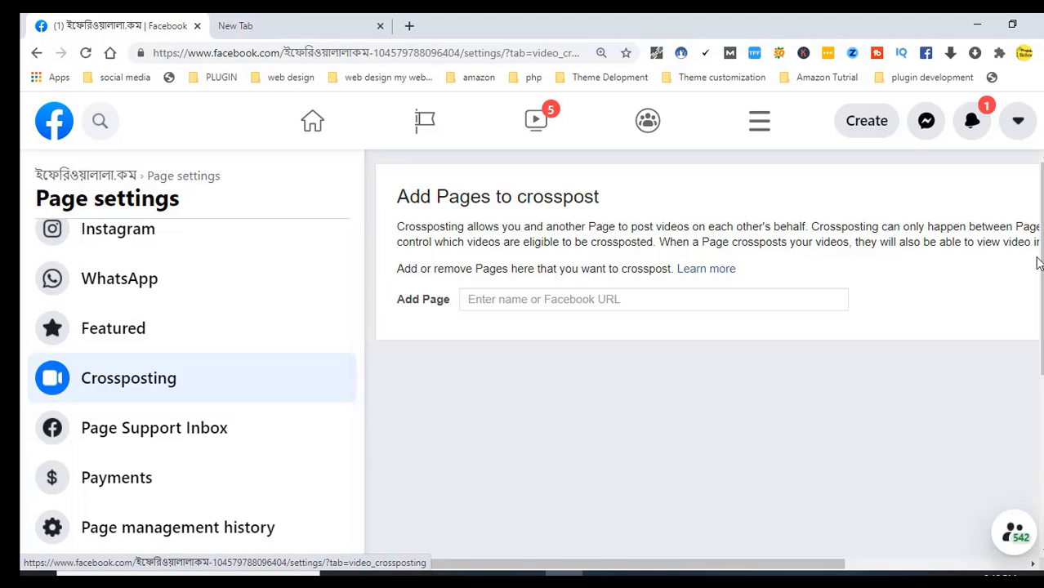
left_click_drag(1041, 239, 1041, 278)
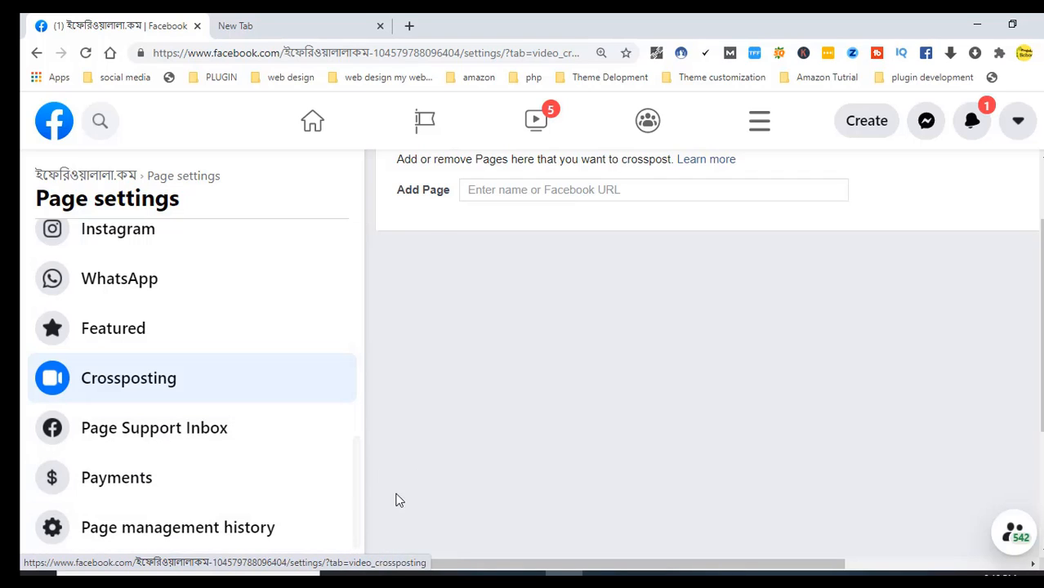
left_click_drag(359, 486, 357, 551)
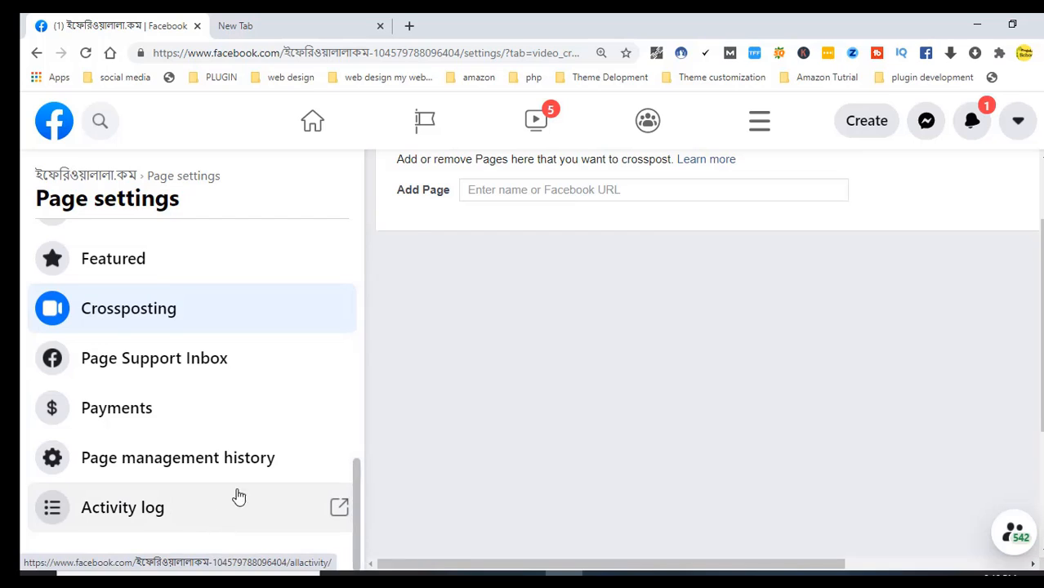
Open Page management history, peek at the Activity log, and return to the history listing
left_click(189, 477)
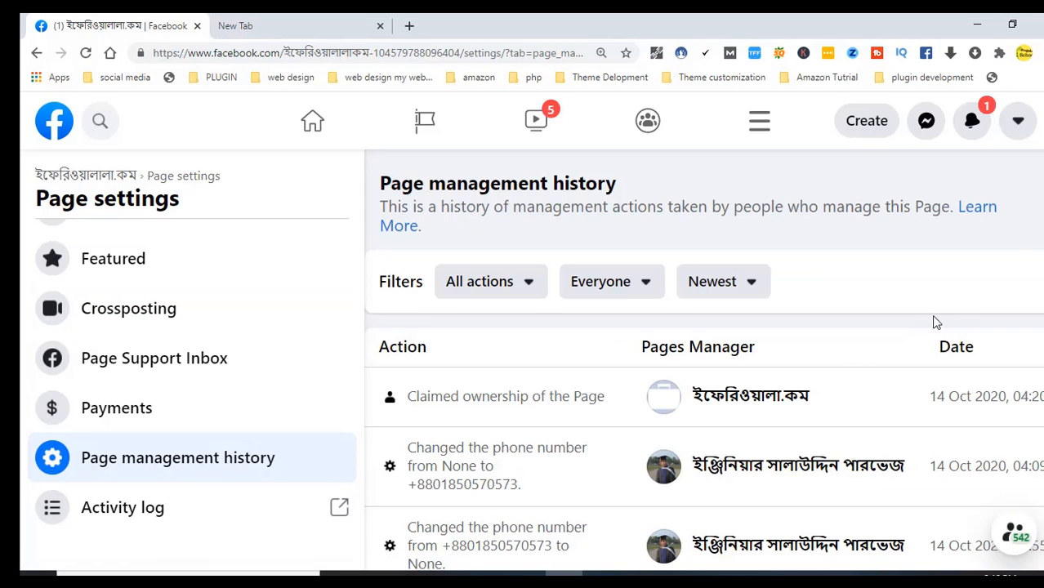
scroll(703, 368, "down", 3)
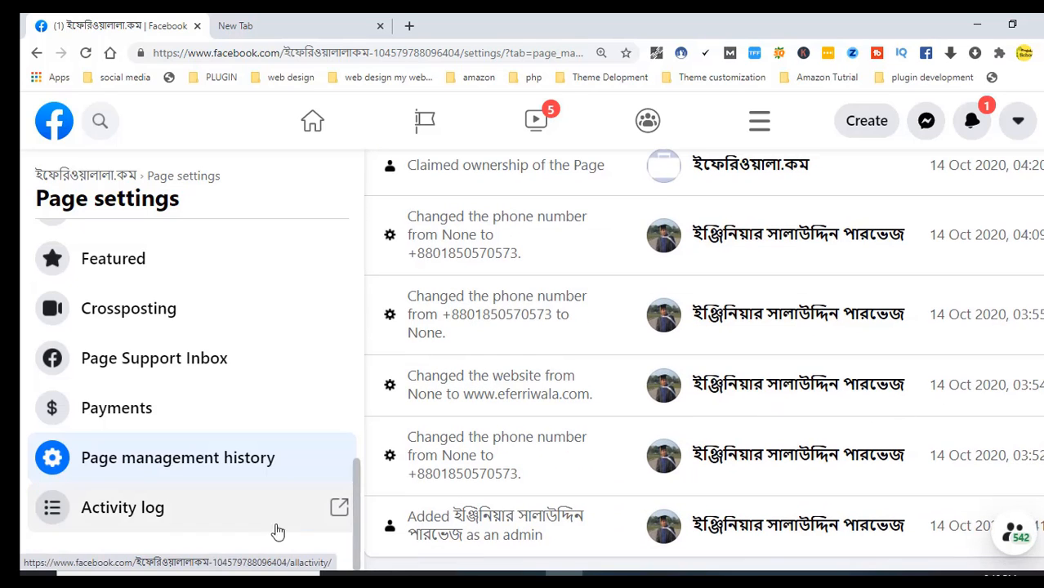
left_click(122, 507)
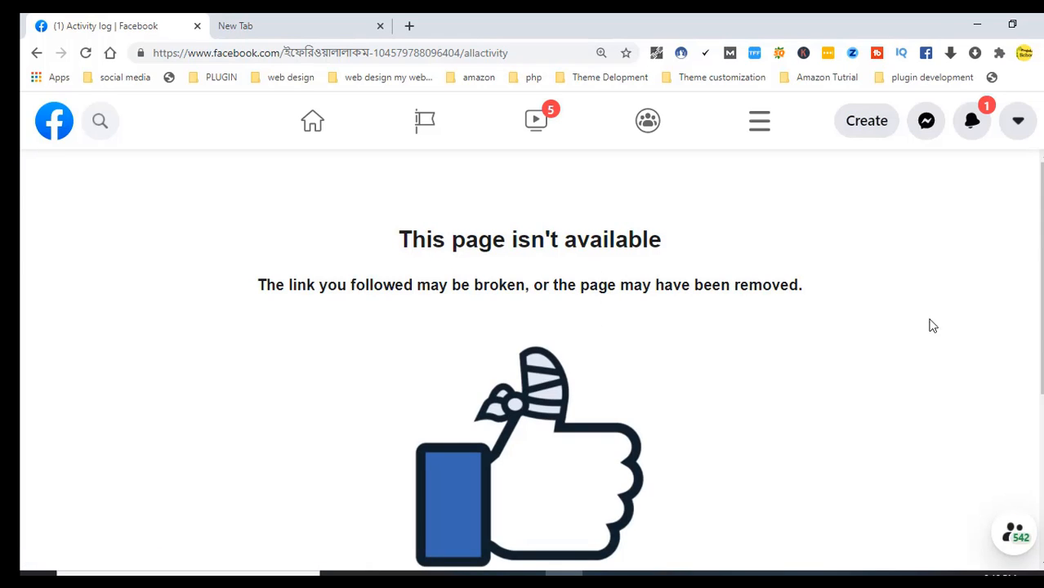
left_click_drag(1041, 201, 1041, 403)
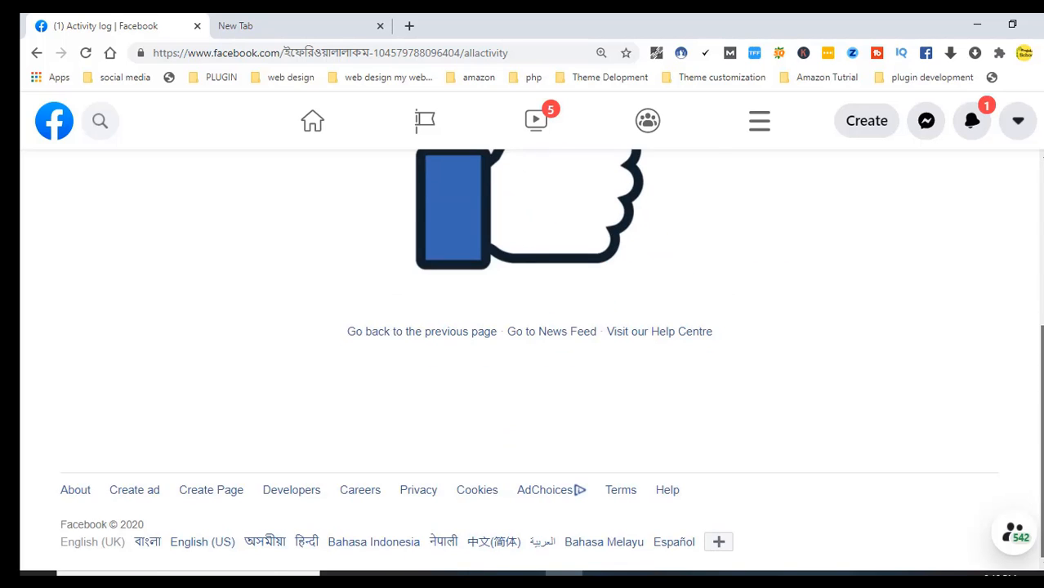
scroll(530, 359, "up", 3)
left_click(37, 52)
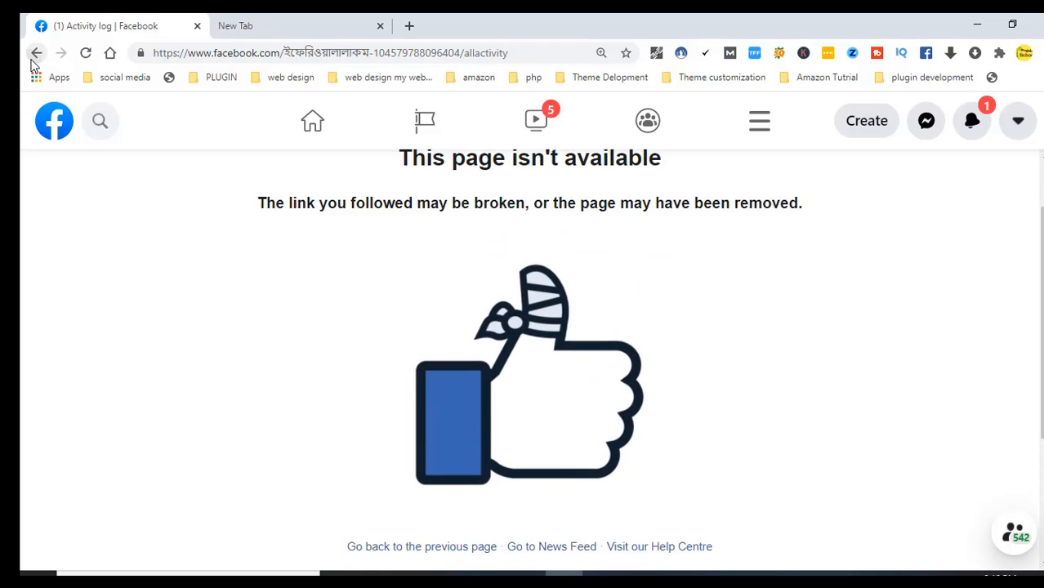
left_click_drag(352, 286, 344, 541)
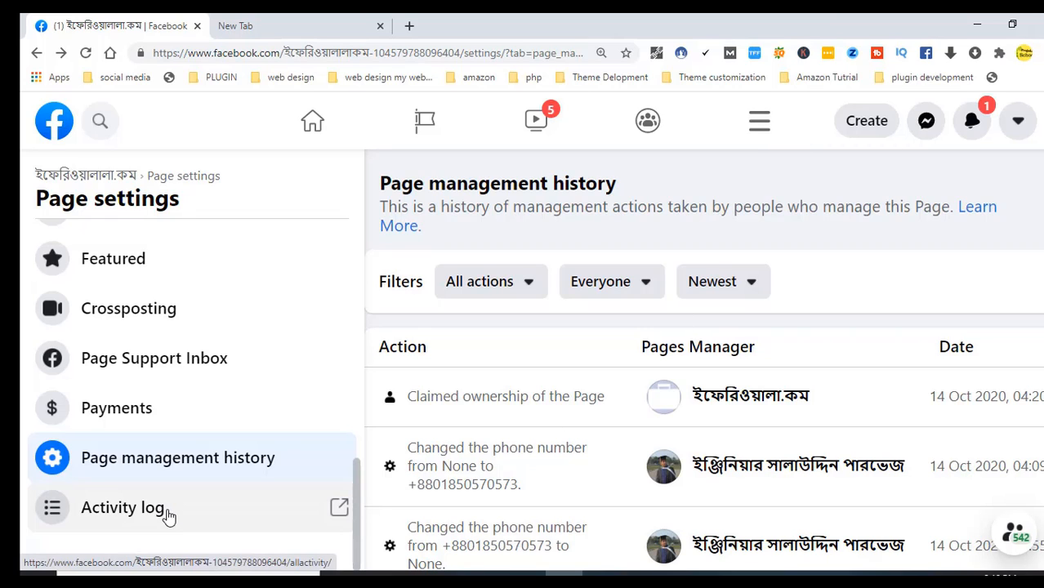
Check the latest notifications, close the list, and scroll through the settings page
left_click(972, 118)
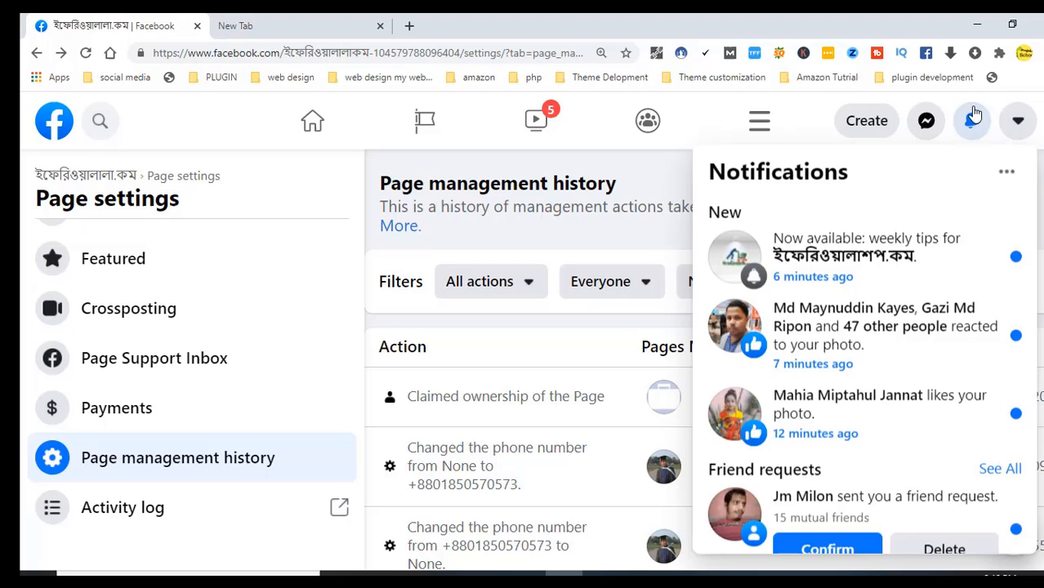
left_click(285, 551)
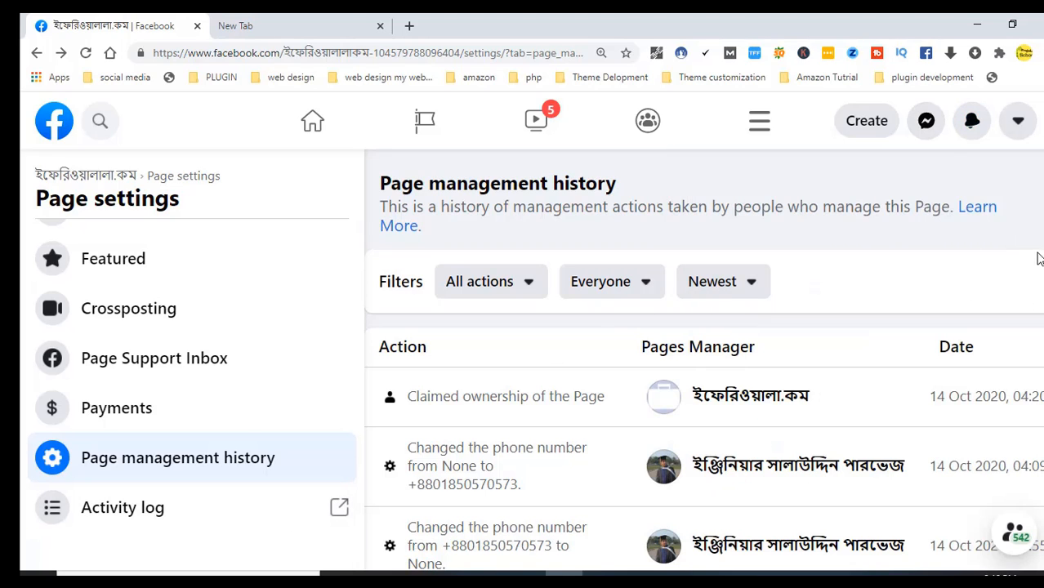
scroll(703, 360, "down", 2)
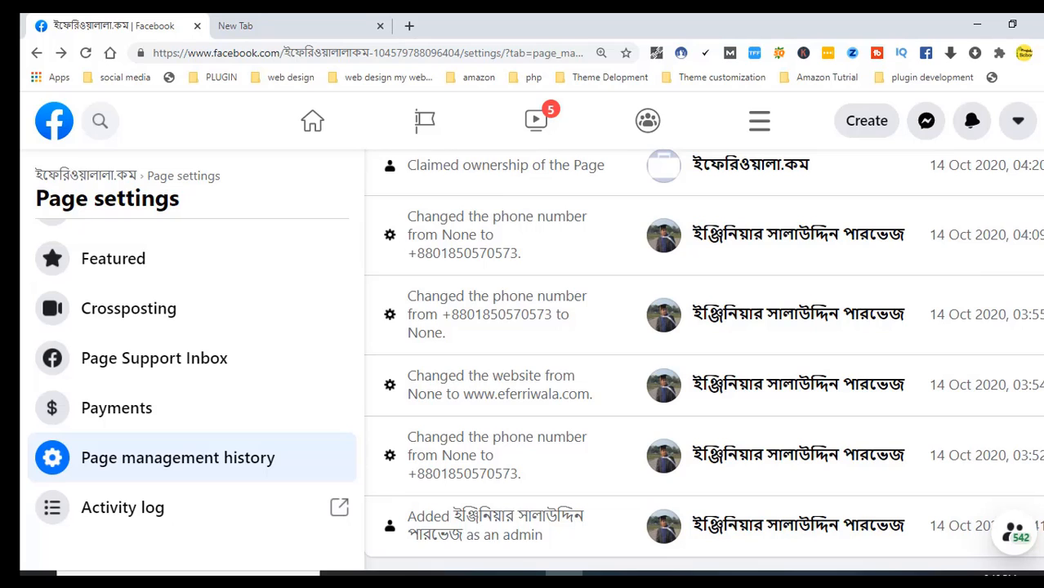
scroll(889, 120, "up", 3)
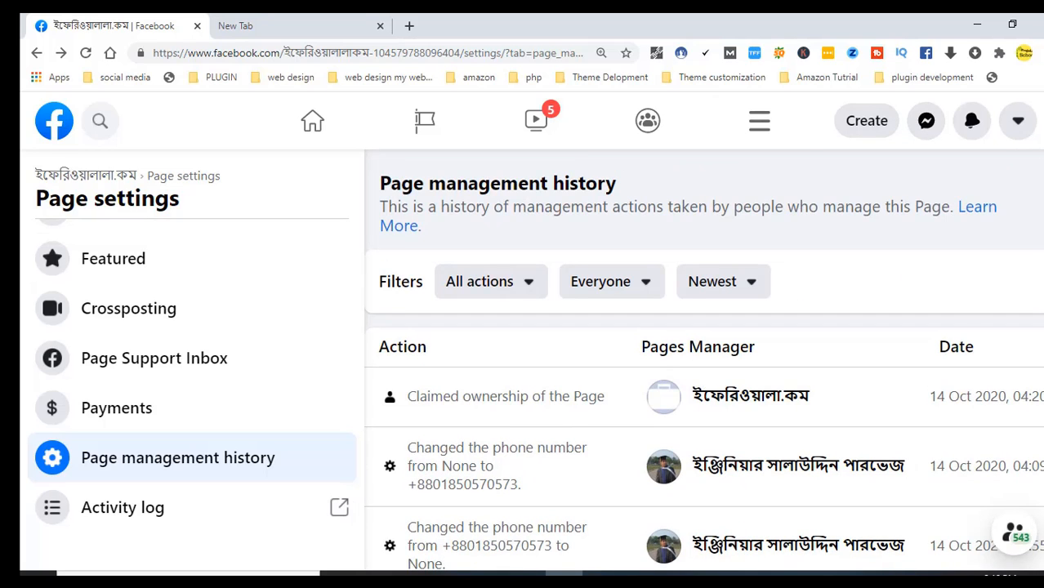
scroll(817, 164, "down", 2)
scroll(654, 196, "up", 2)
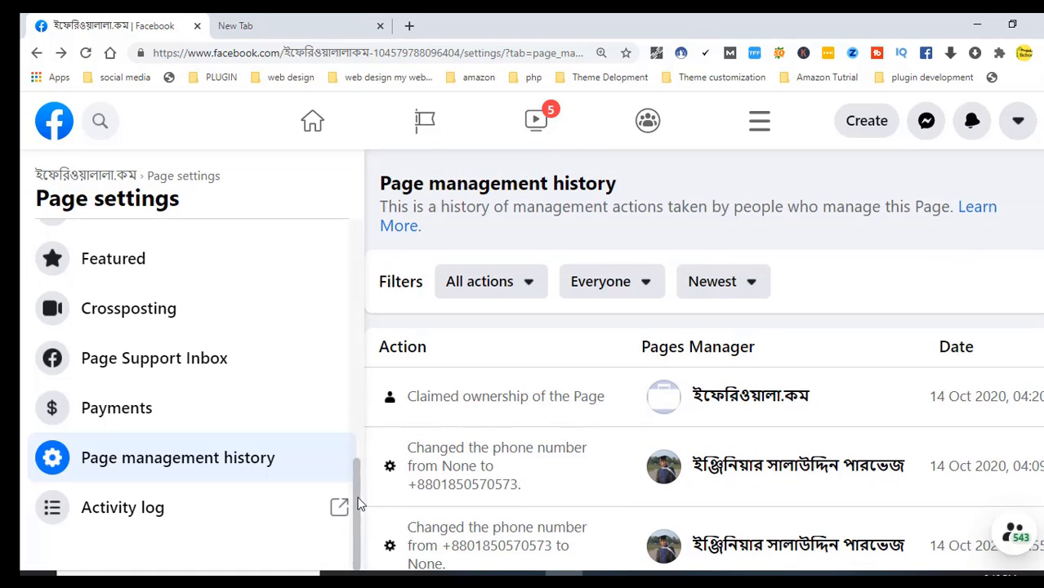
left_click_drag(358, 496, 375, 155)
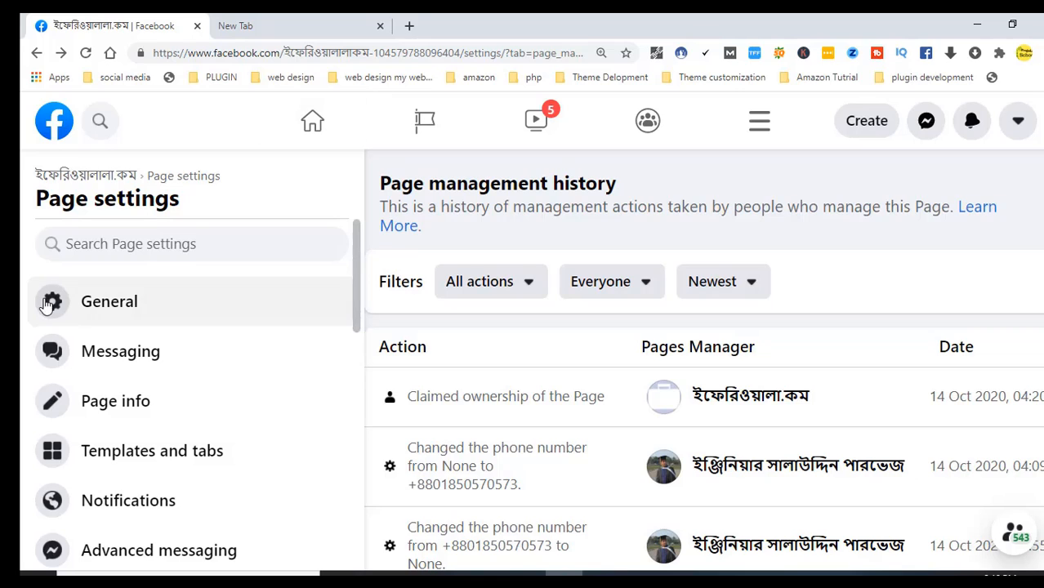
Open General settings, then return to the ইফেরিওয়ালালা.কম Manage Page view and dismiss the notification popup
left_click(120, 307)
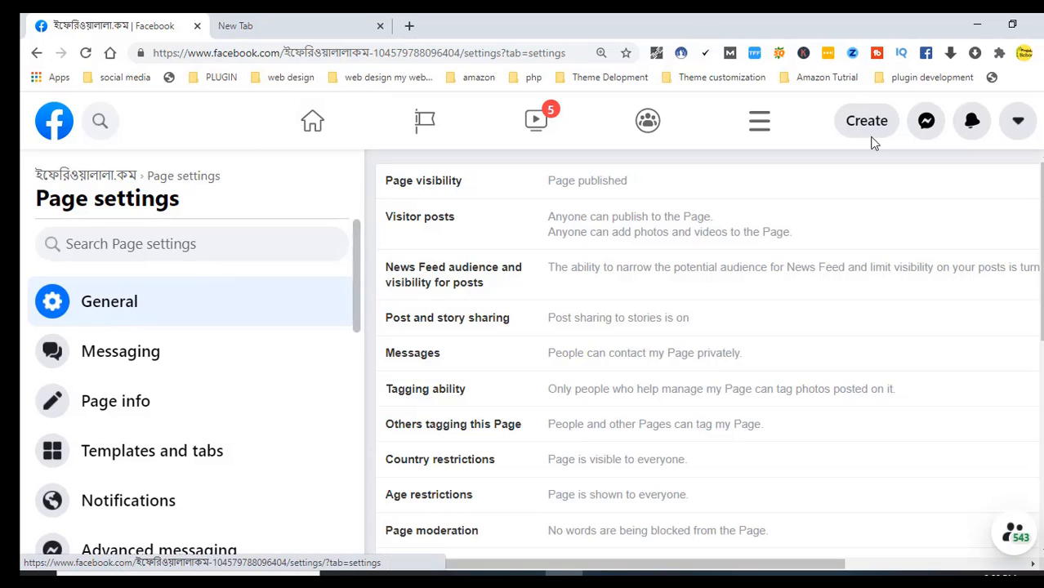
left_click(112, 180)
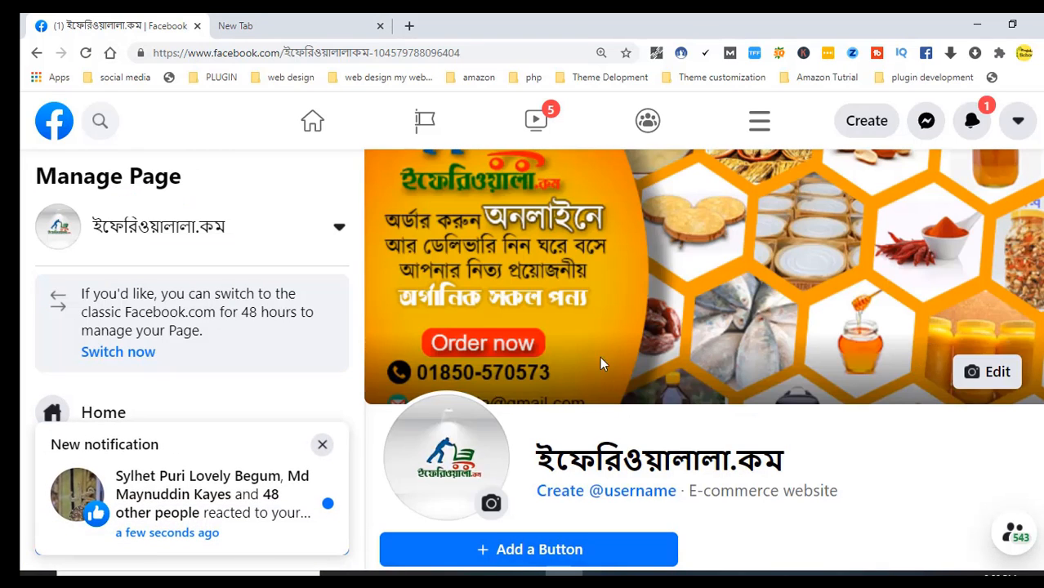
left_click(324, 446)
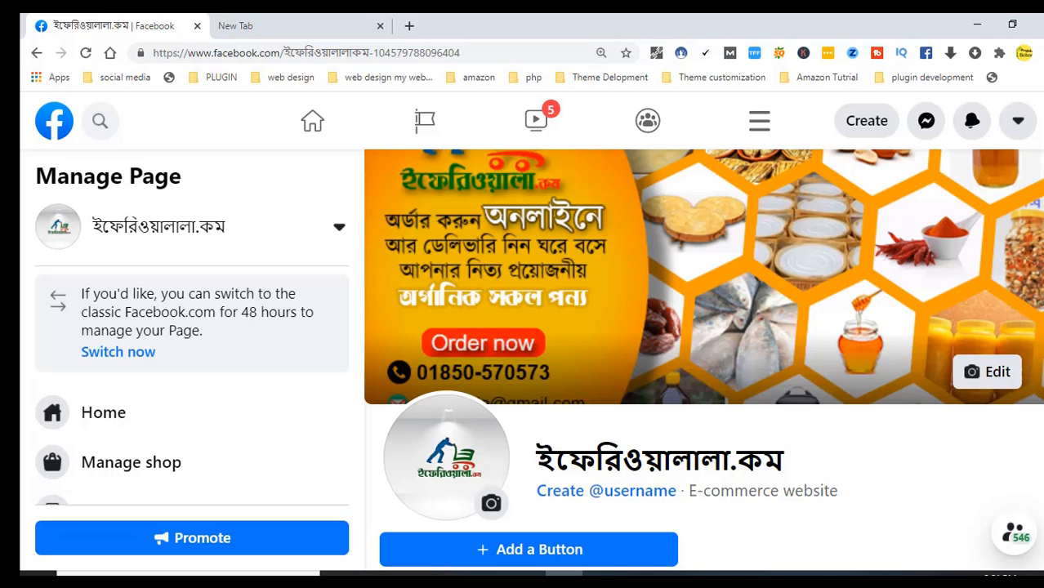
Scroll the Manage Page sidebar down and open Manage shop to see the shop preview
scroll(703, 359, "down", 2)
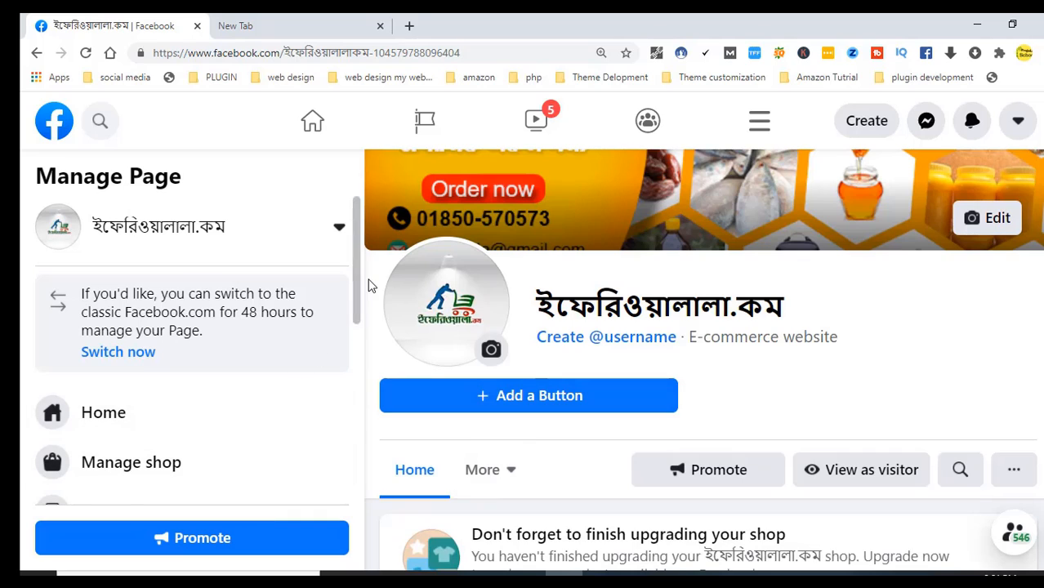
left_click_drag(356, 296, 348, 350)
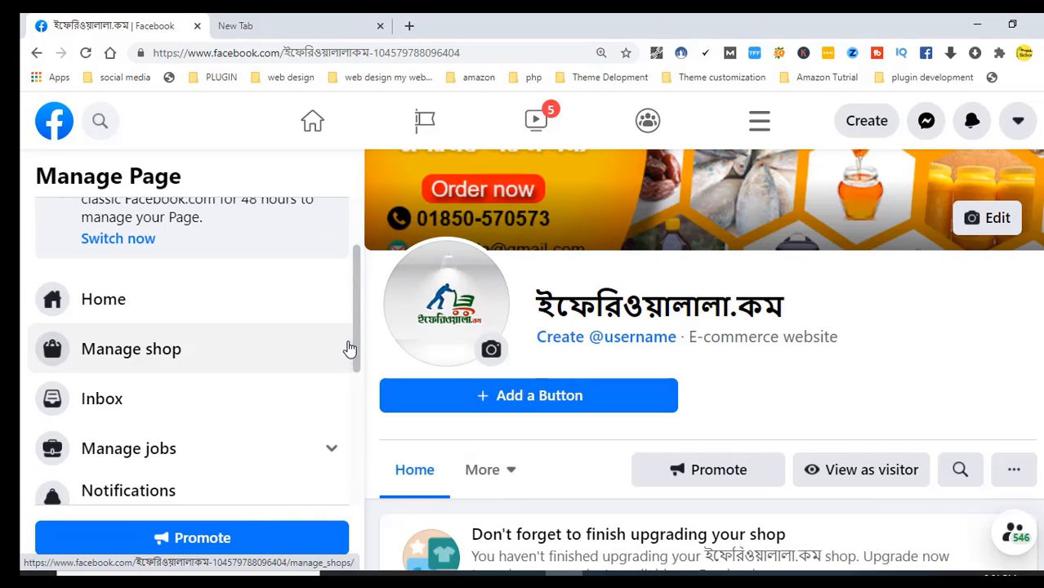
left_click(114, 362)
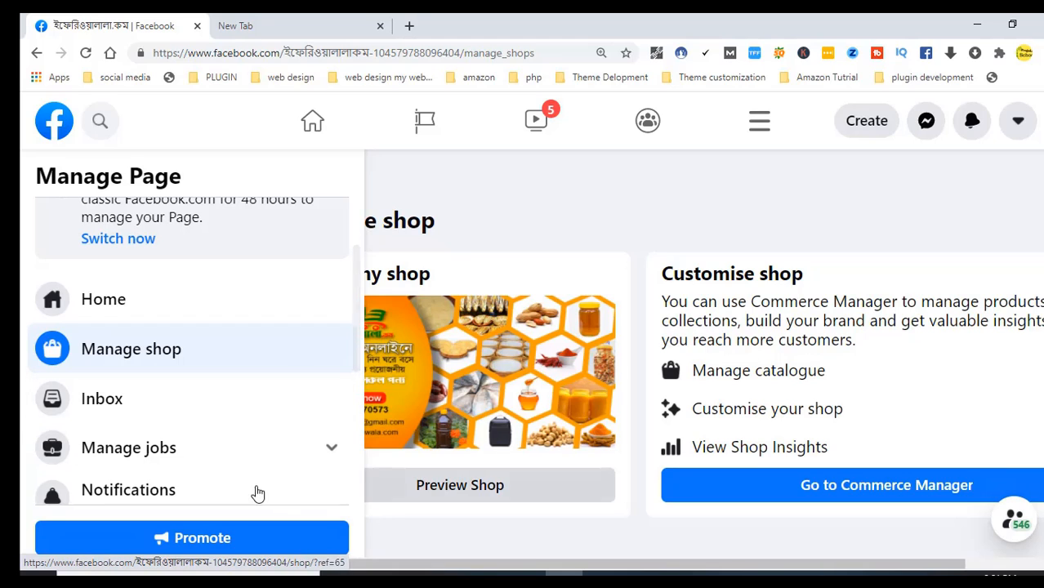
Go to Commerce Manager and review the Overview: account approved, catalogue at 0 items
left_click(834, 494)
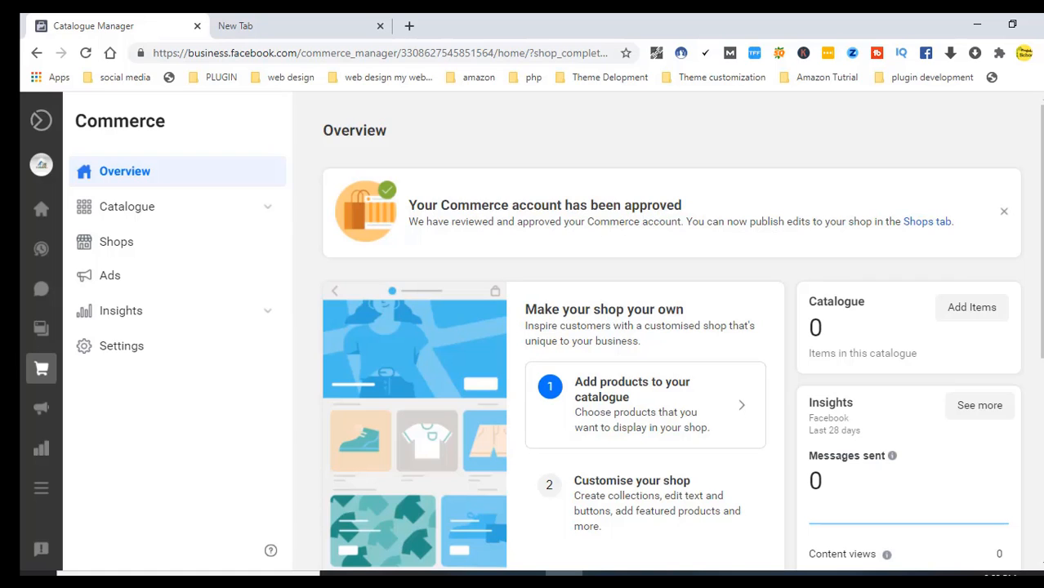
scroll(1036, 317, "down", 2)
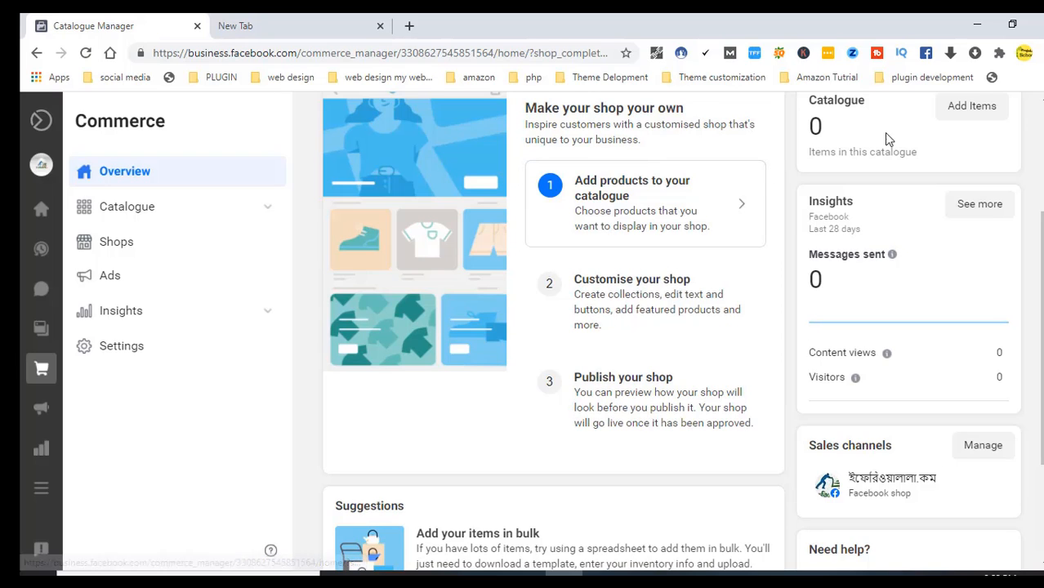
scroll(1042, 315, "down", 1)
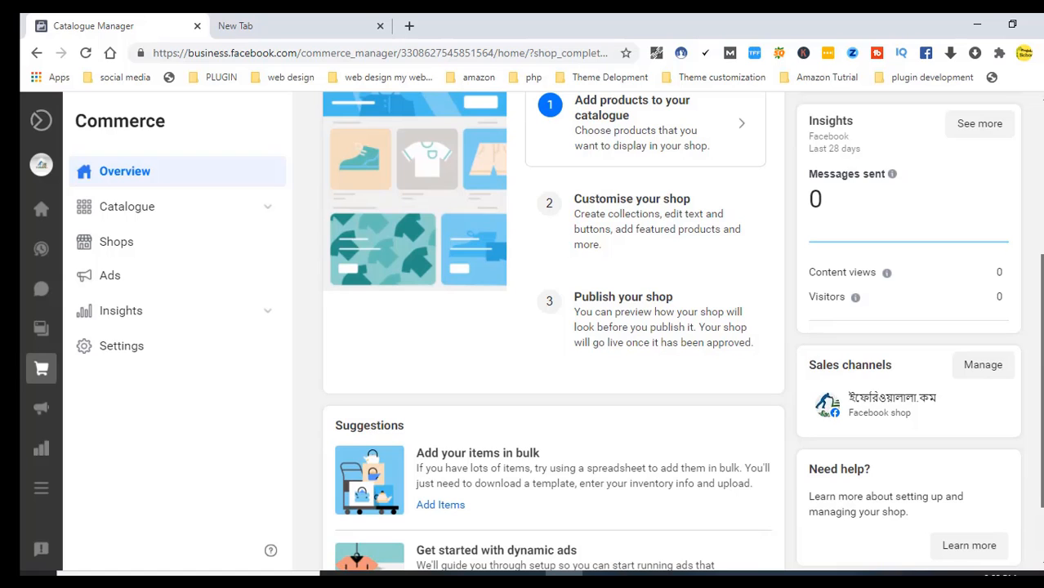
left_click_drag(1042, 358, 1034, 409)
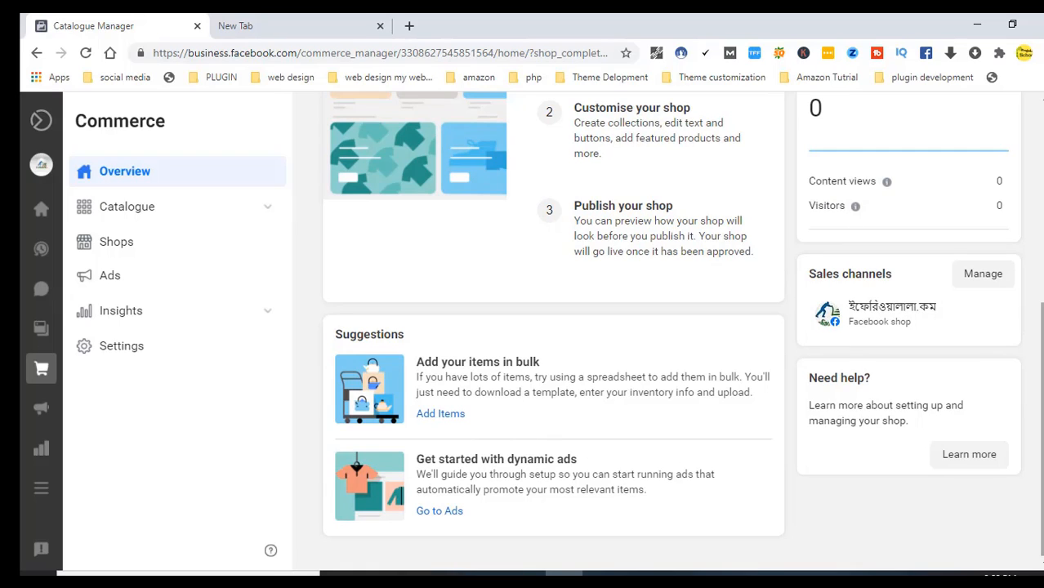
scroll(588, 325, "up", 4)
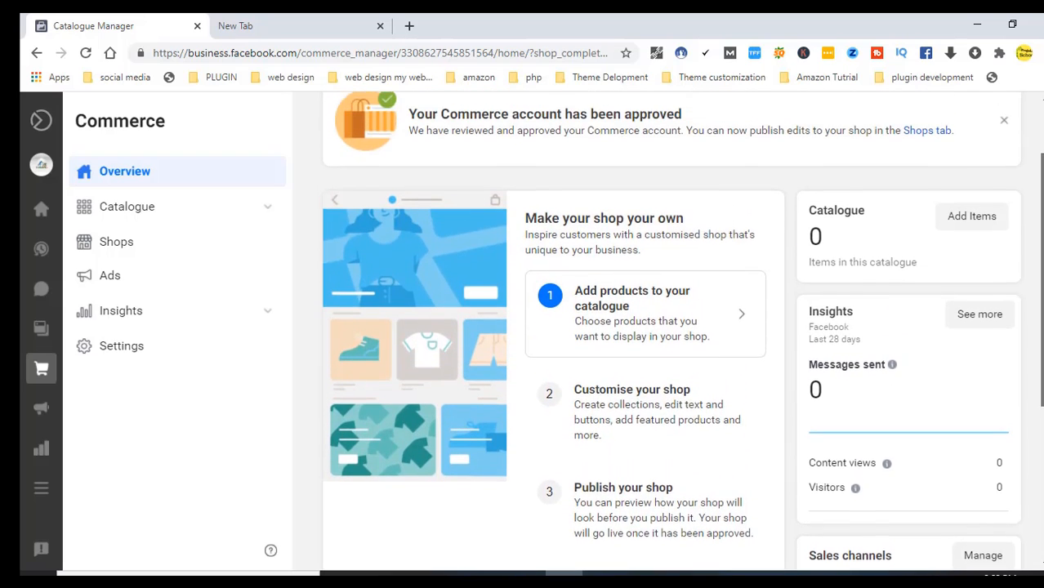
Add items to the empty catalogue using 'Add manually' to reach the product form
left_click(604, 316)
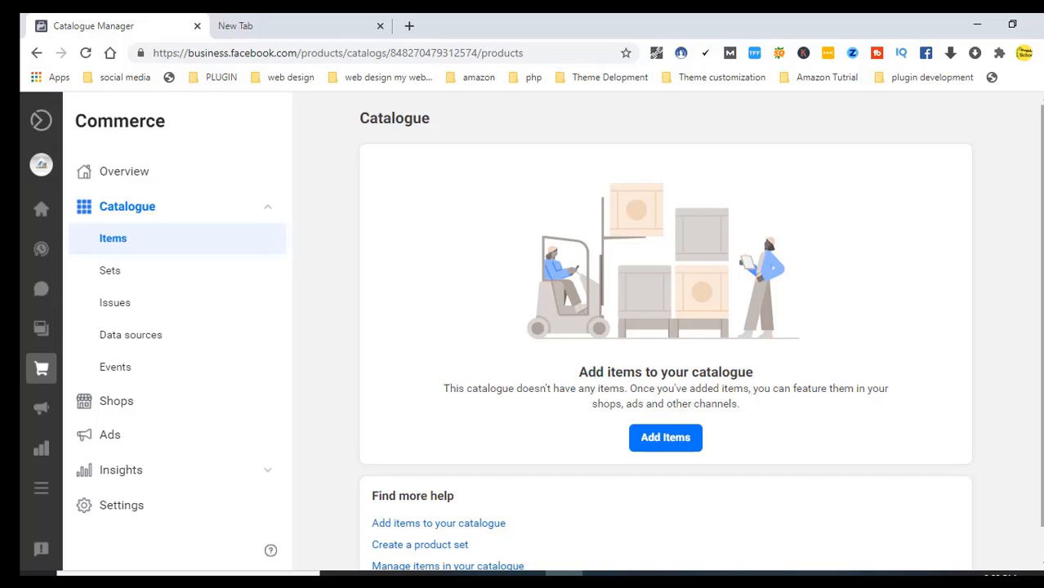
scroll(700, 331, "down", 1)
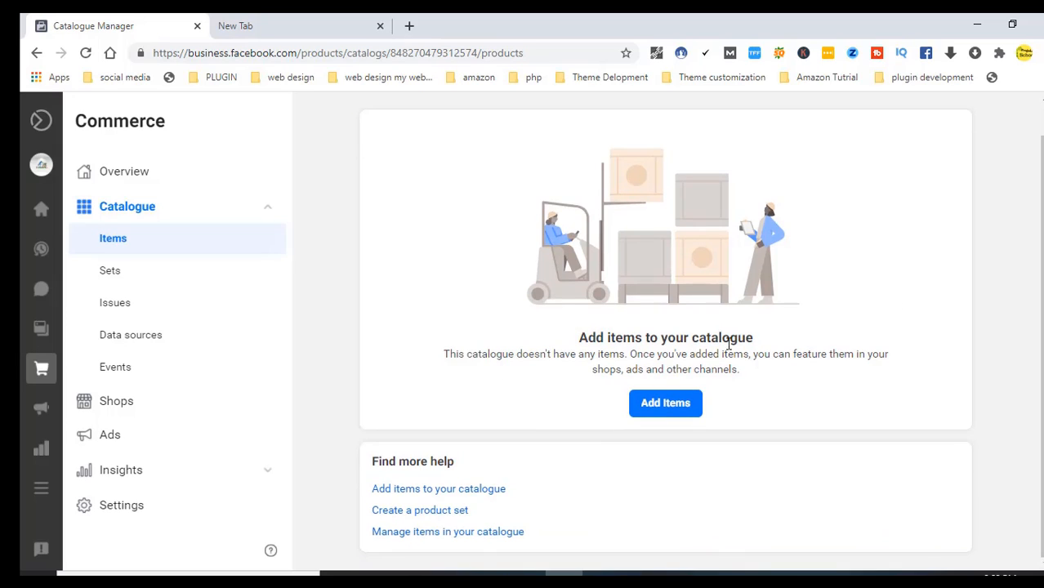
left_click(665, 404)
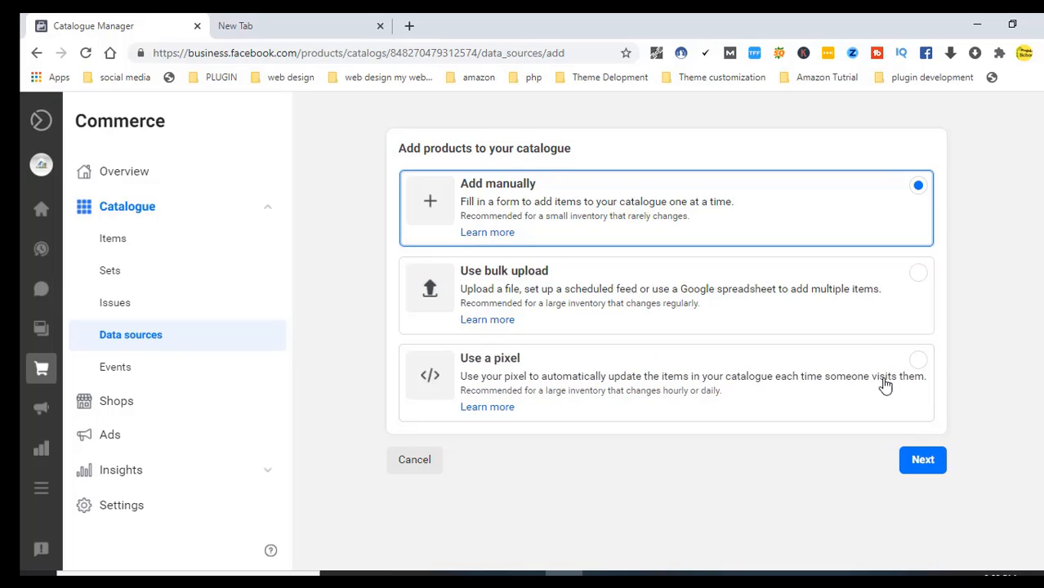
left_click(923, 460)
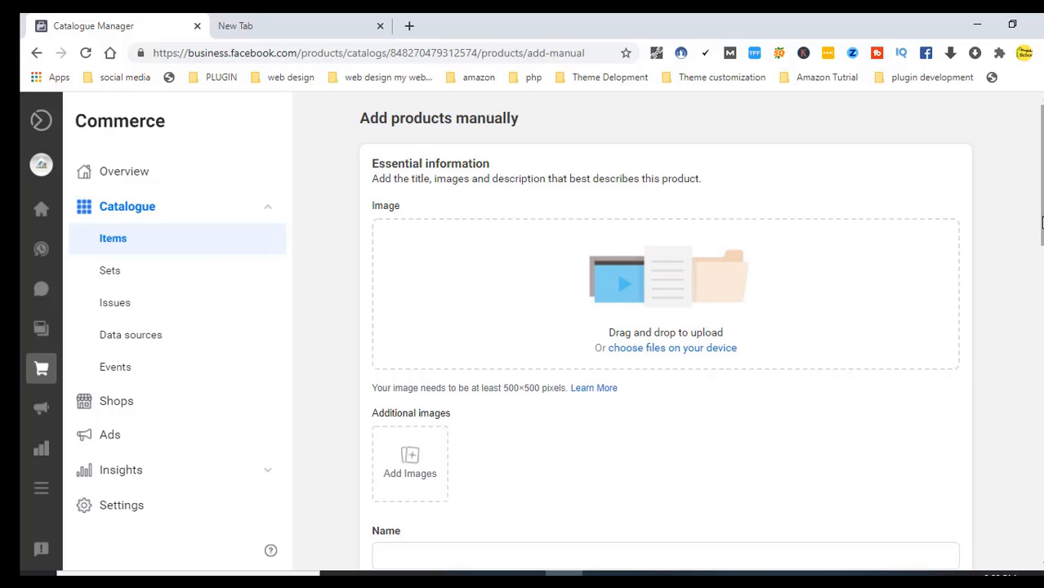
scroll(1041, 106, "down", 1)
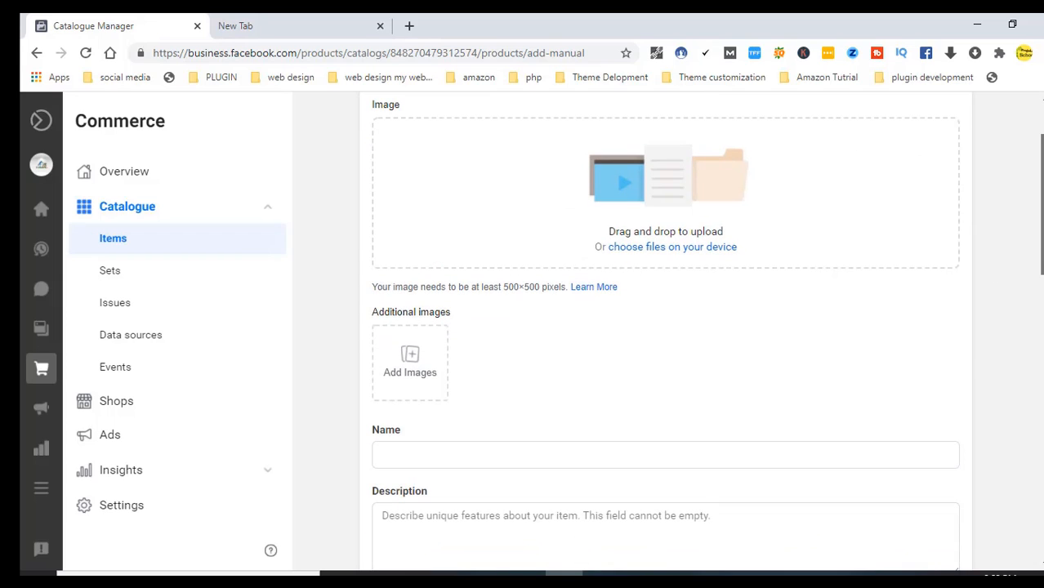
scroll(1041, 101, "down", 1)
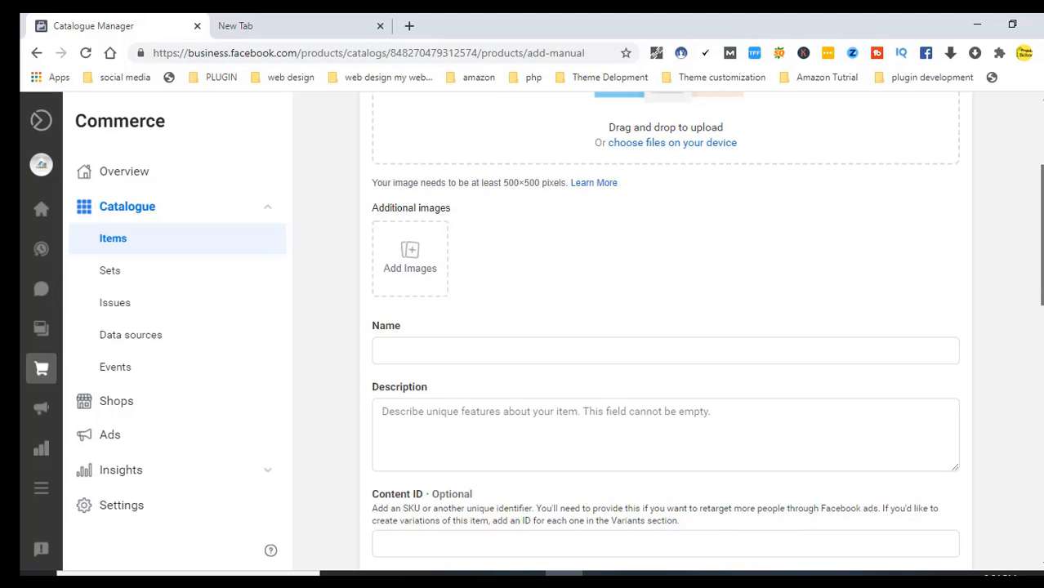
left_click_drag(1043, 234, 1043, 238)
left_click_drag(1042, 282, 1041, 320)
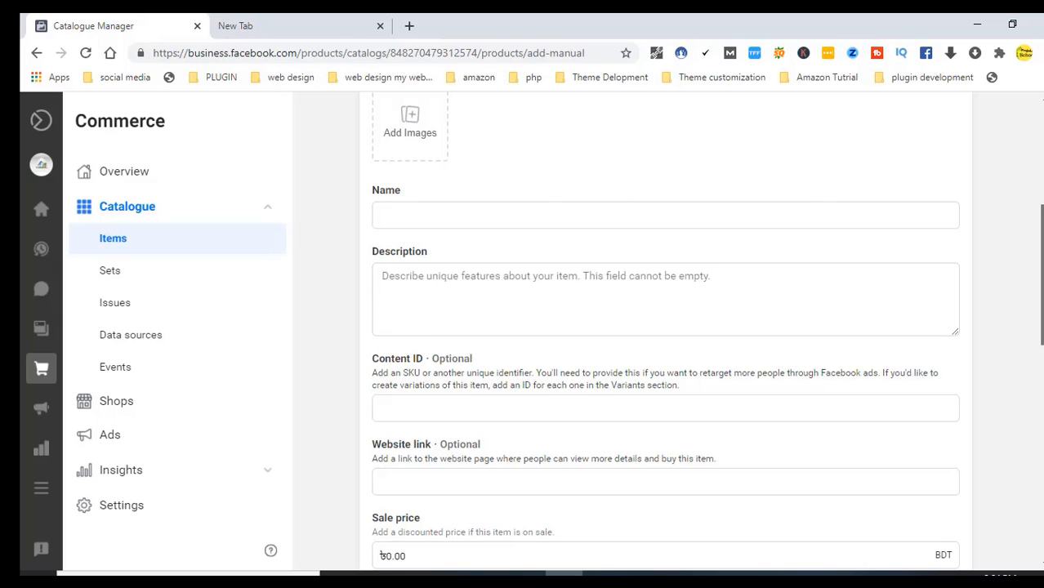
scroll(666, 331, "down", 3)
scroll(666, 331, "down", 2)
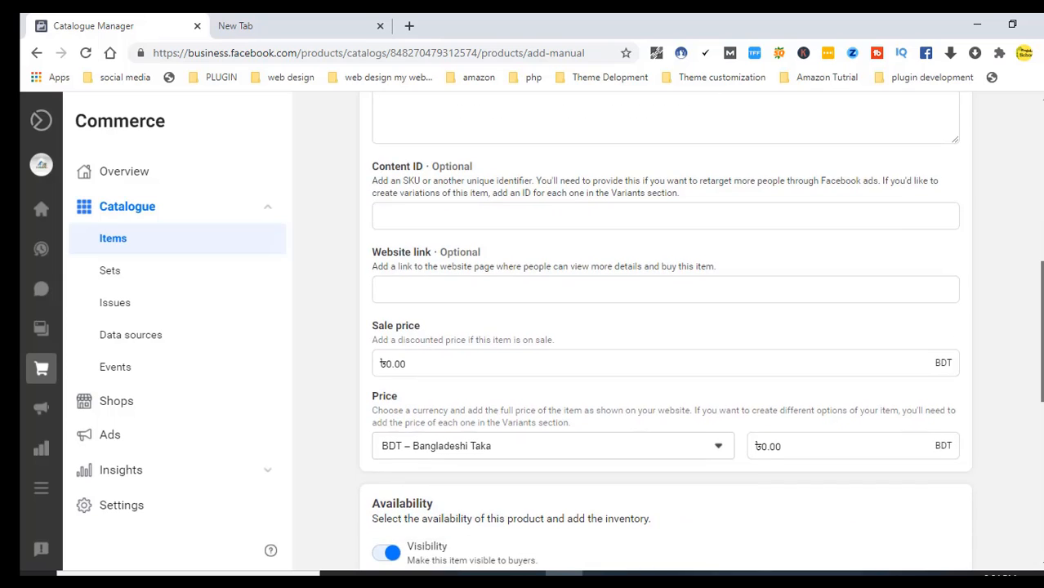
scroll(1042, 355, "down", 5)
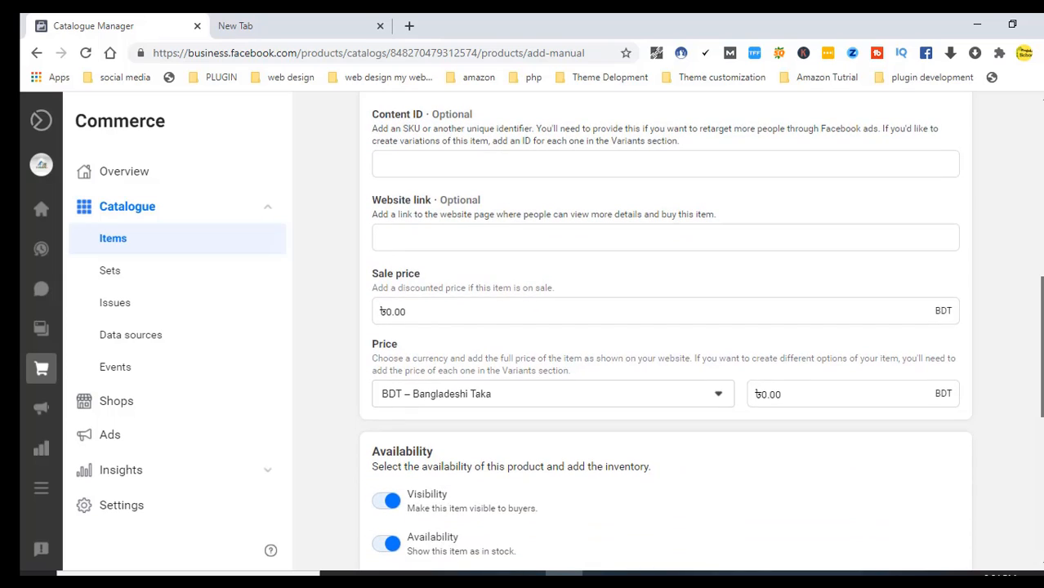
left_click_drag(1042, 355, 1041, 400)
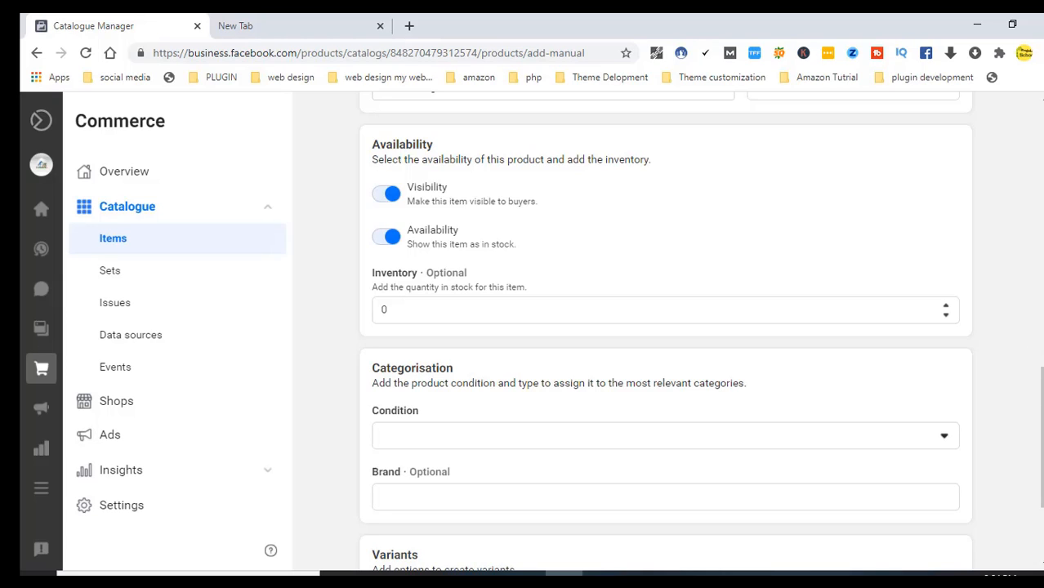
scroll(1041, 446, "down", 2)
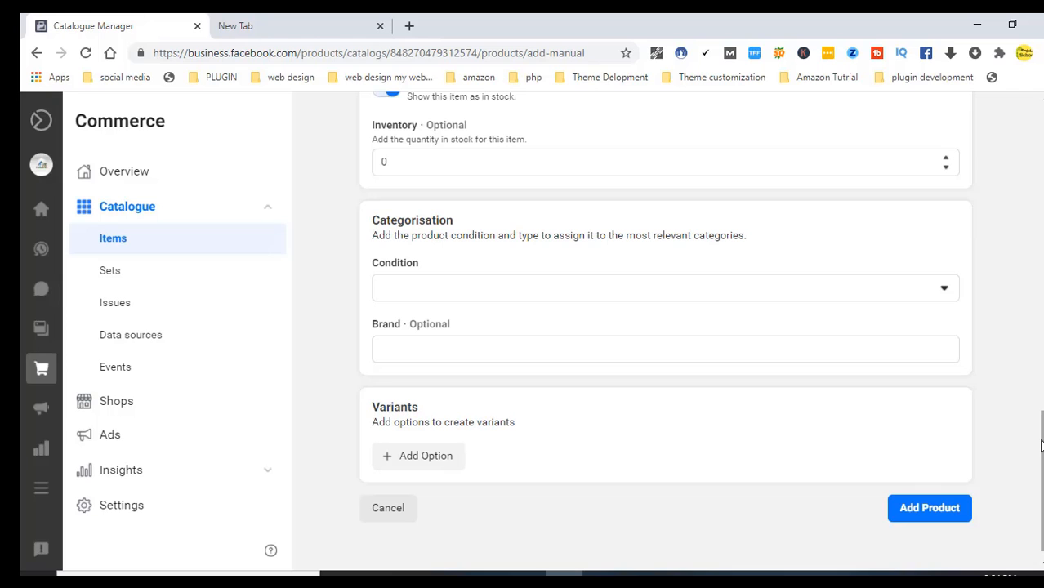
left_click_drag(1041, 445, 1041, 121)
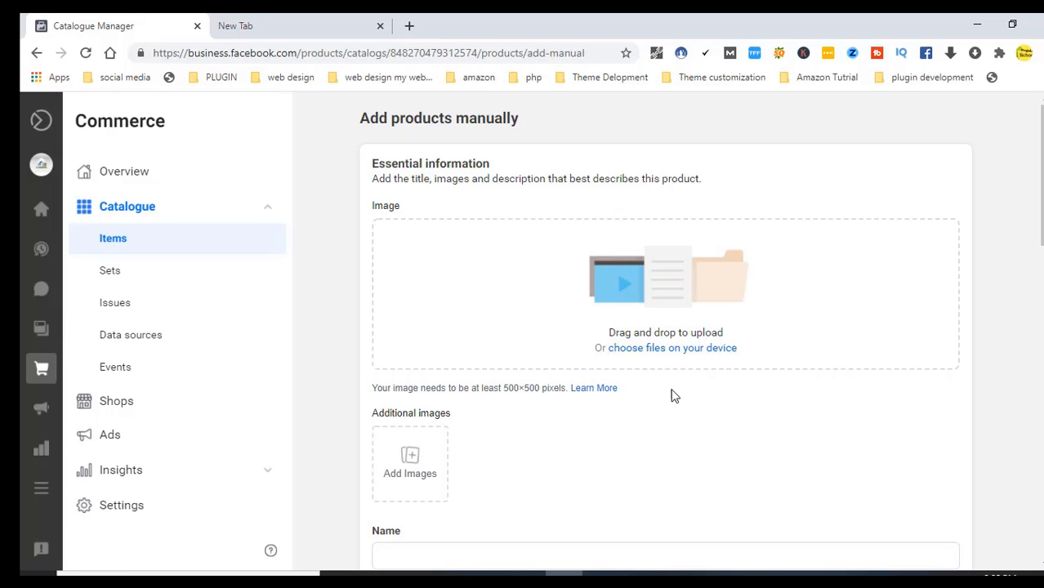
Upload the dried fish photo from Desktop > Page Doucument as the product image
left_click(638, 352)
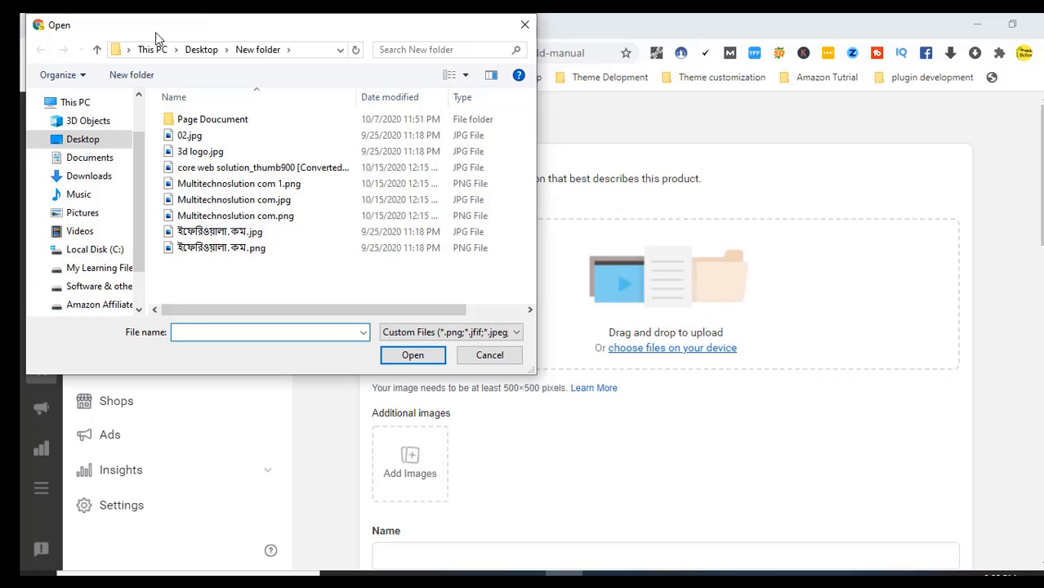
left_click(201, 50)
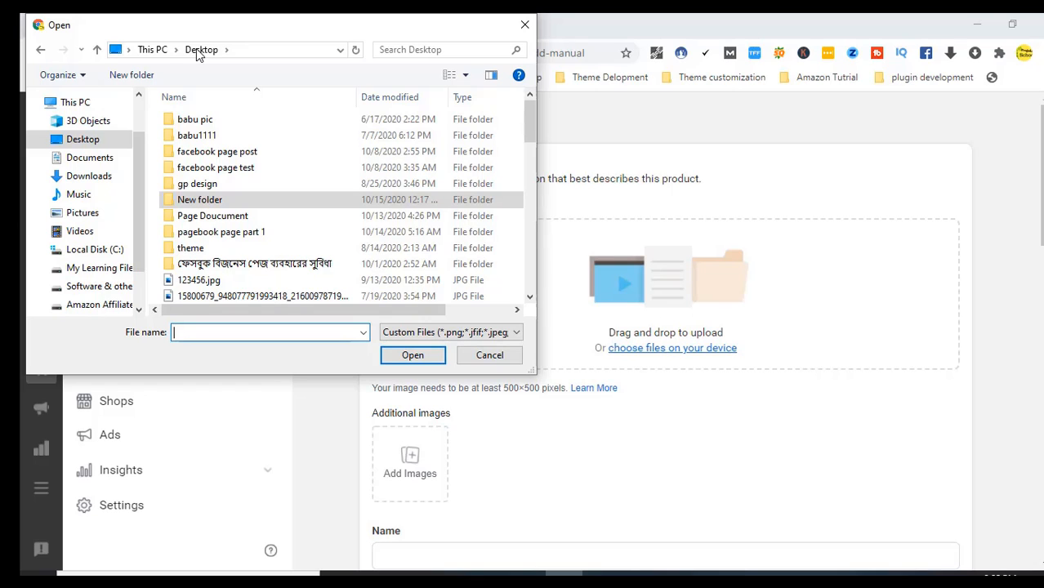
double_click(216, 219)
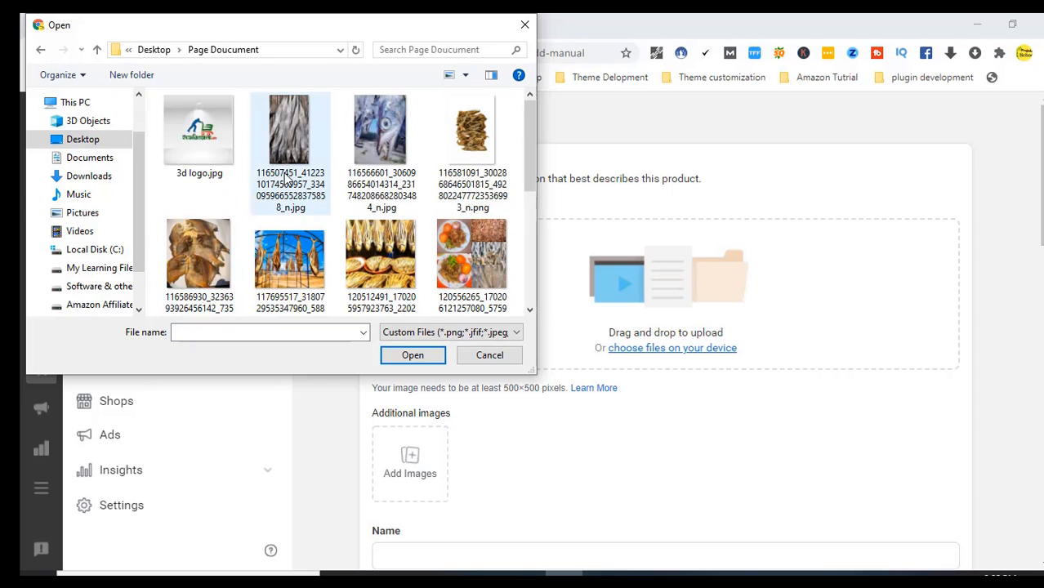
left_click_drag(529, 119, 530, 142)
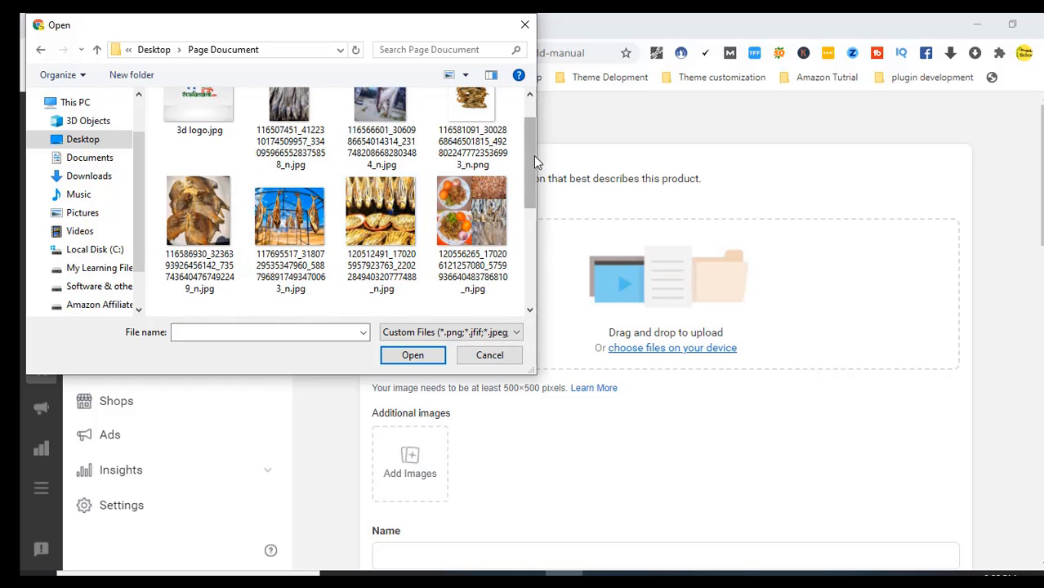
mouse_move(532, 158)
left_mouse_down()
mouse_move(527, 204)
mouse_move(536, 137)
left_mouse_up()
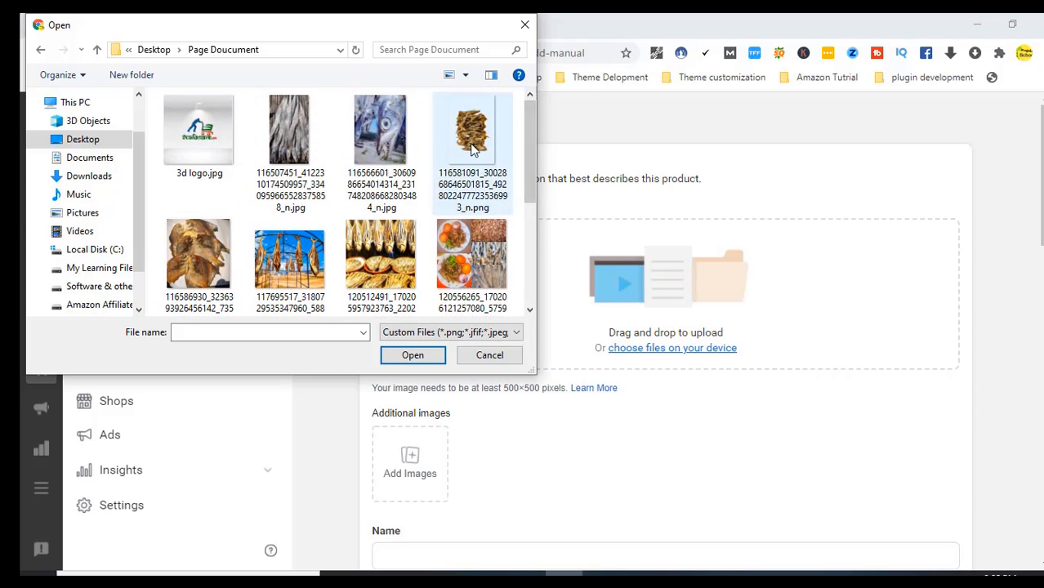
left_click(302, 138)
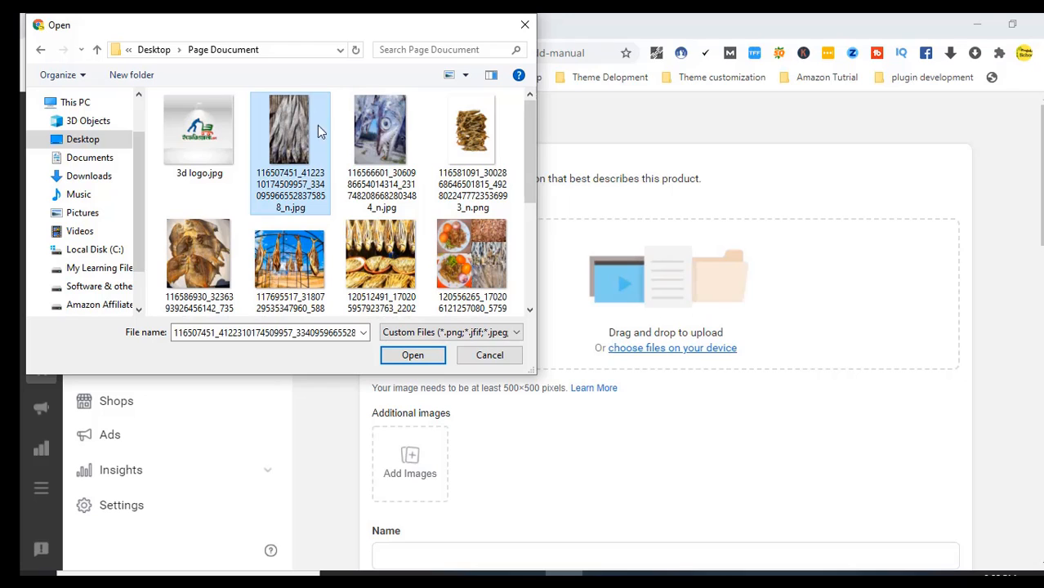
left_click(415, 356)
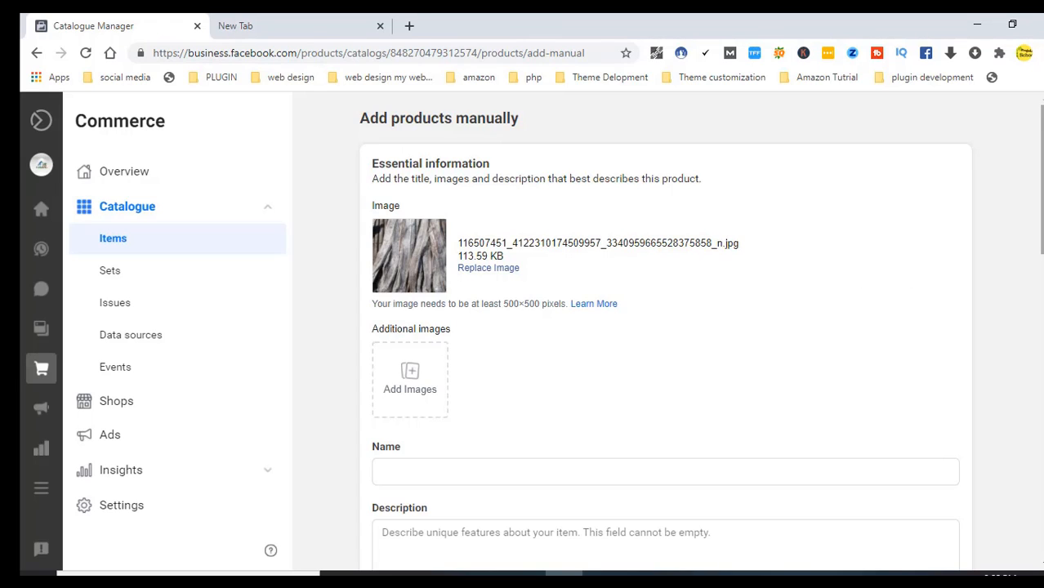
scroll(1039, 214, "down", 1)
left_click(465, 369)
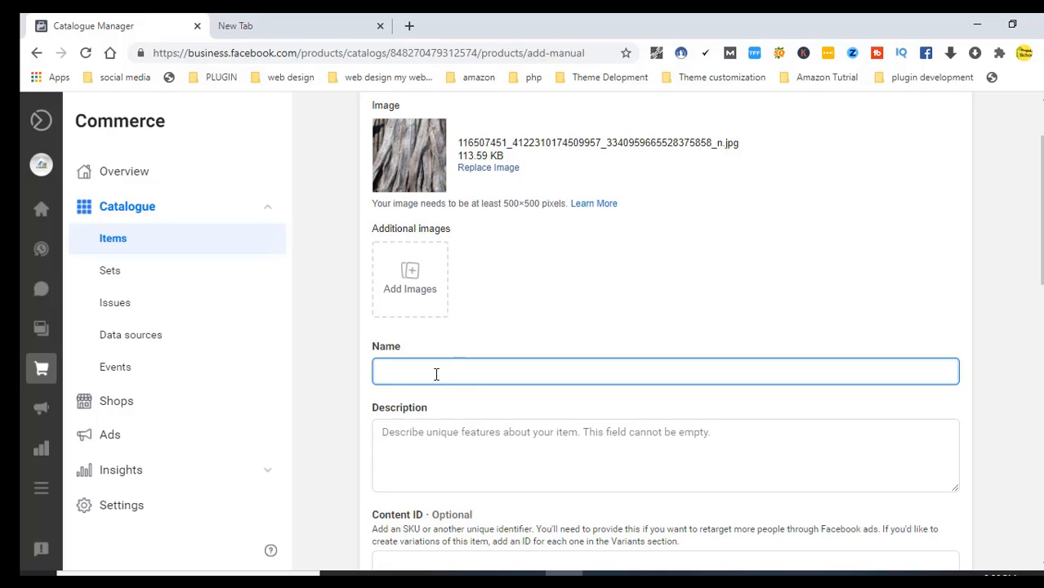
left_click(448, 430)
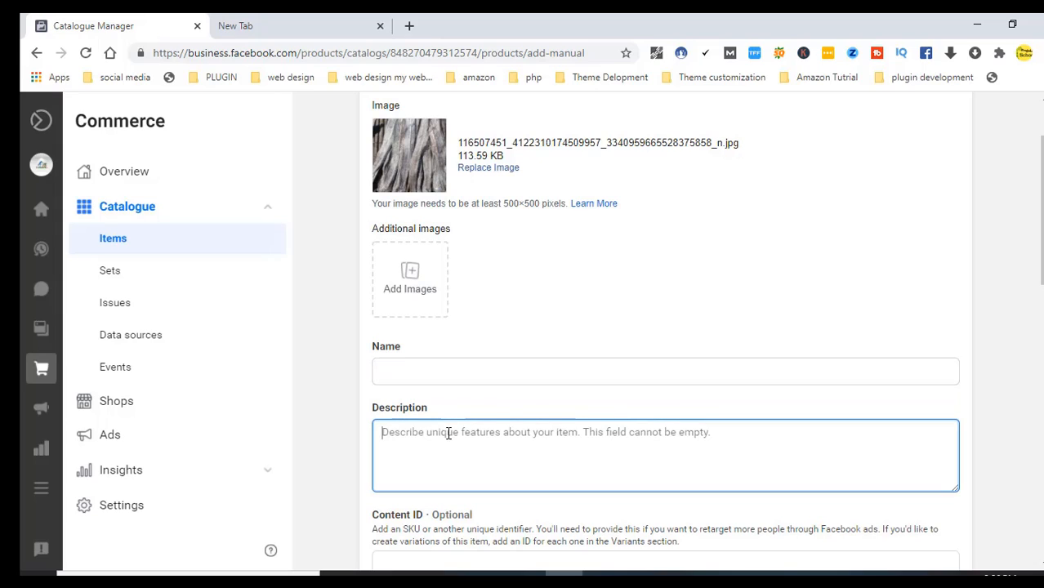
left_click(416, 374)
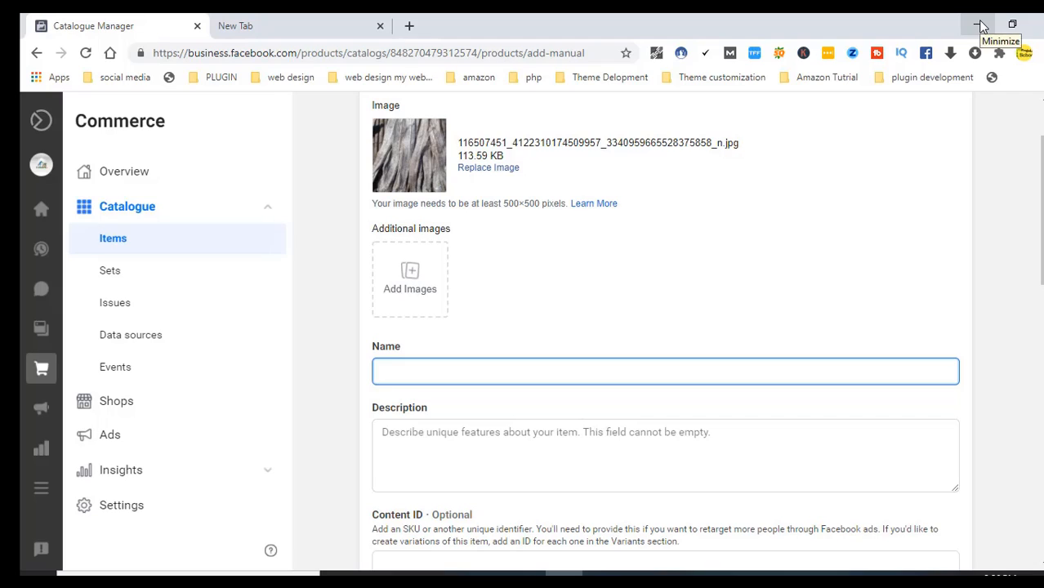
left_click(981, 26)
left_click(565, 580)
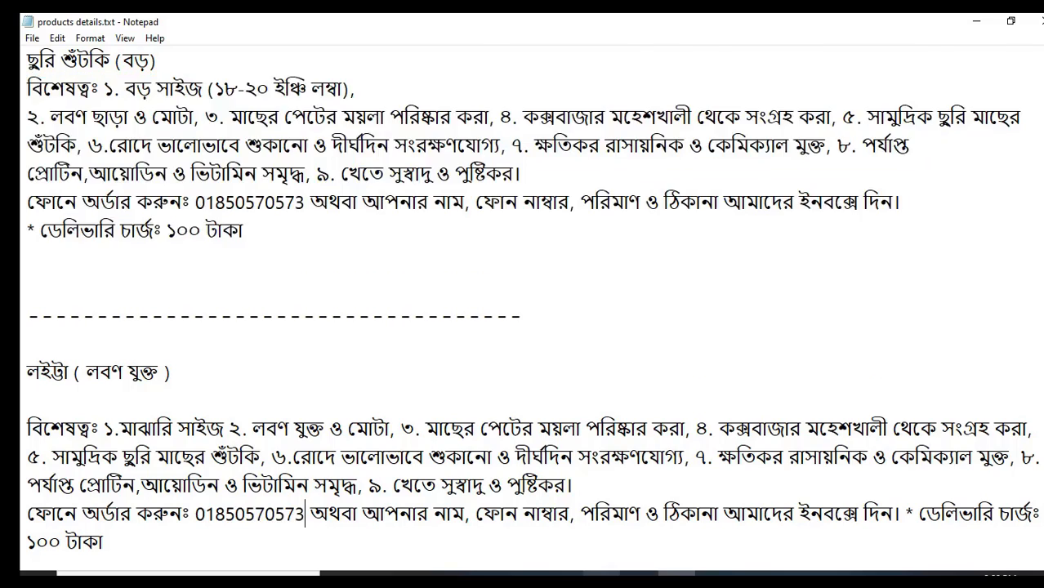
Copy ছুরি শুঁটকি (বড়) from the Notepad notes into the product Name field
key("alt+Tab")
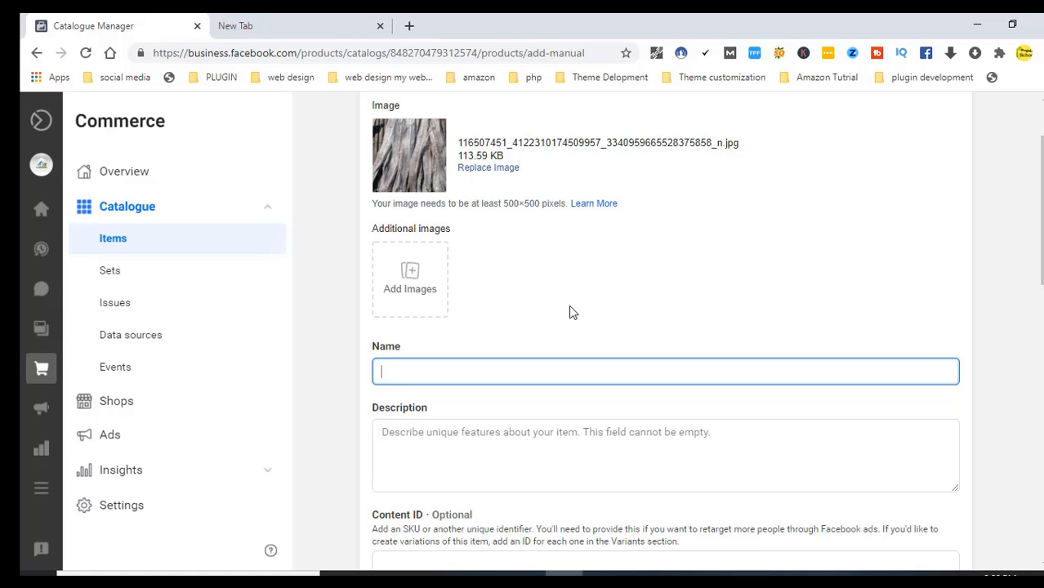
key("alt+Tab")
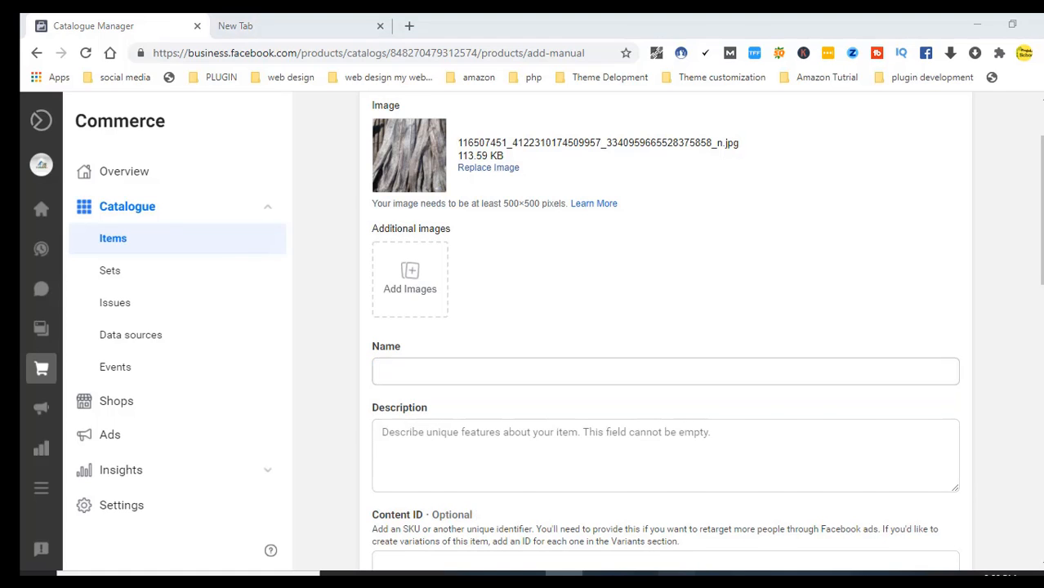
left_click_drag(171, 60, 27, 60)
key("ctrl+c")
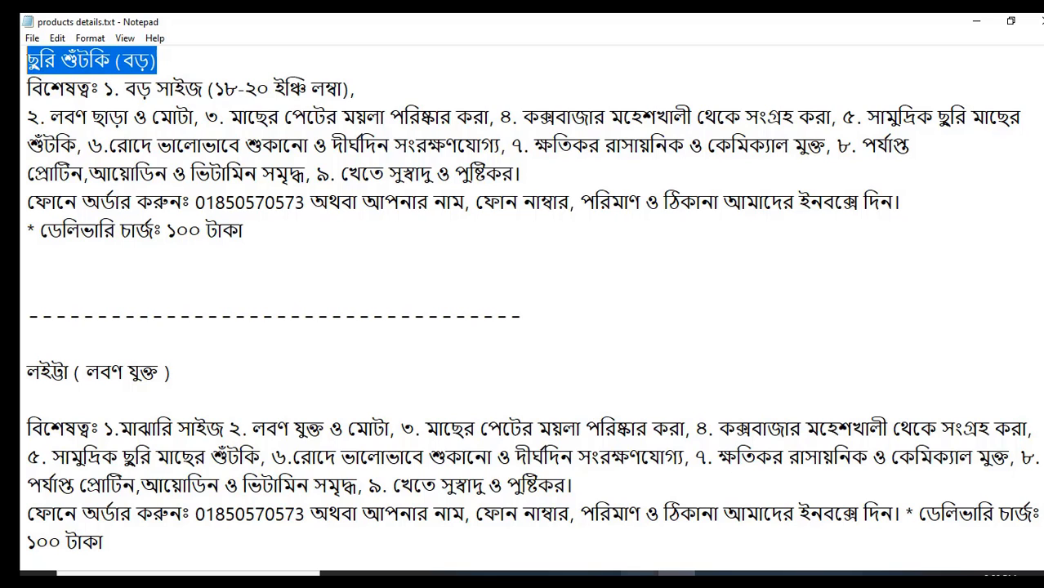
key("alt+Tab")
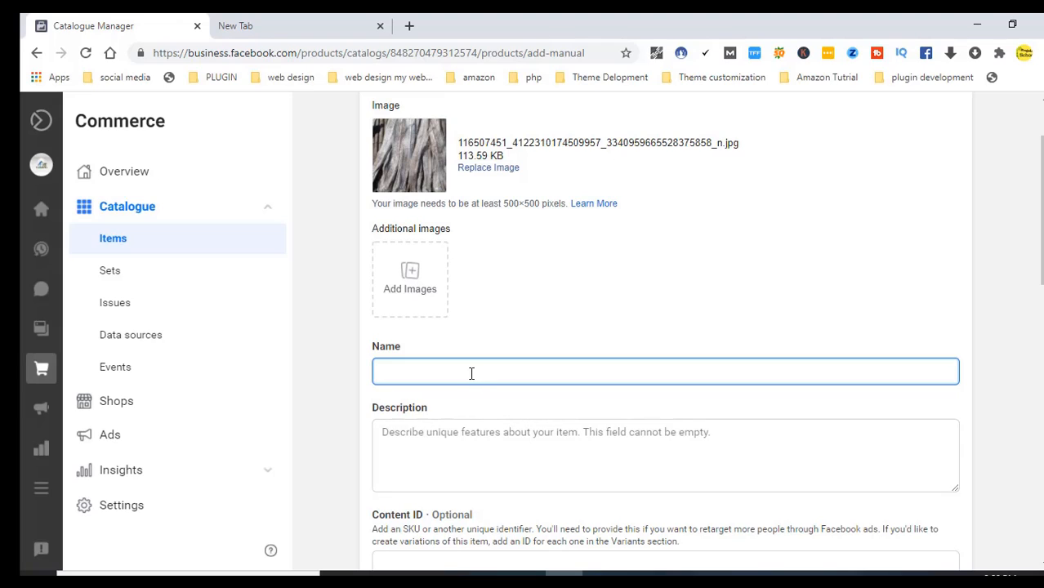
key("ctrl+v")
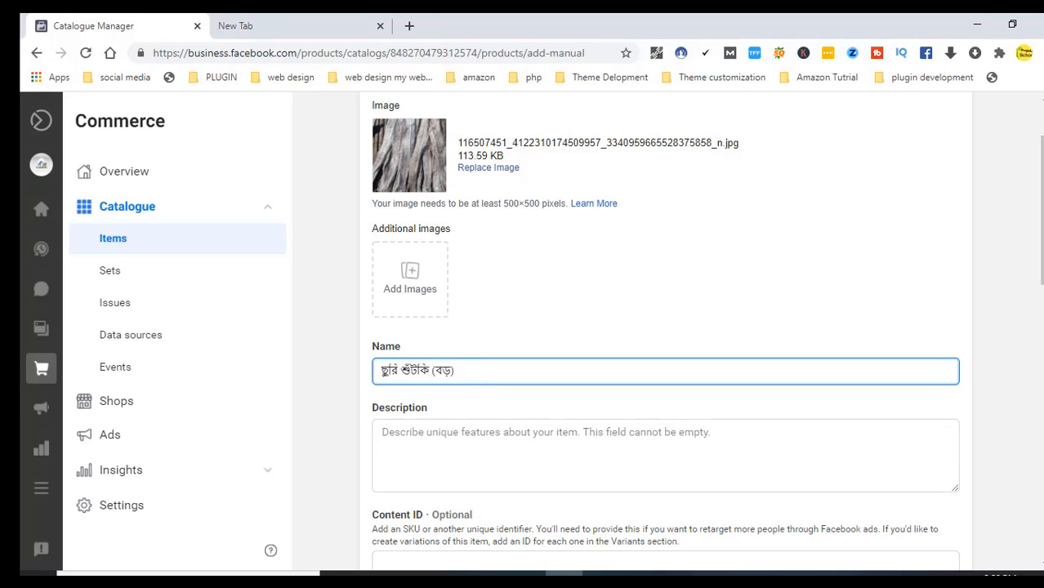
Copy the Bengali feature lines from the notes into the Description box
key("alt+Tab")
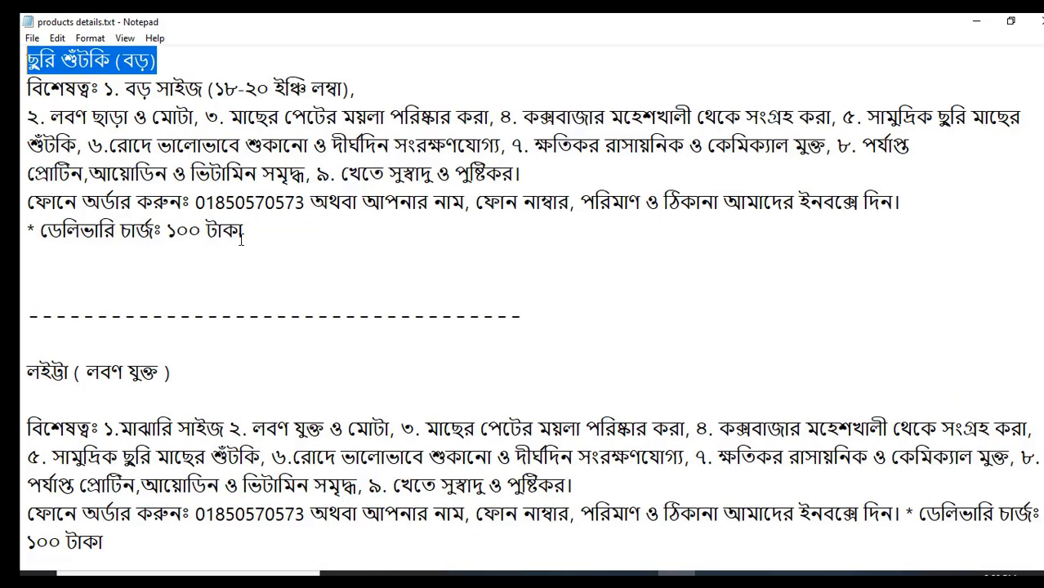
left_click_drag(245, 233, 22, 96)
key("ctrl+c")
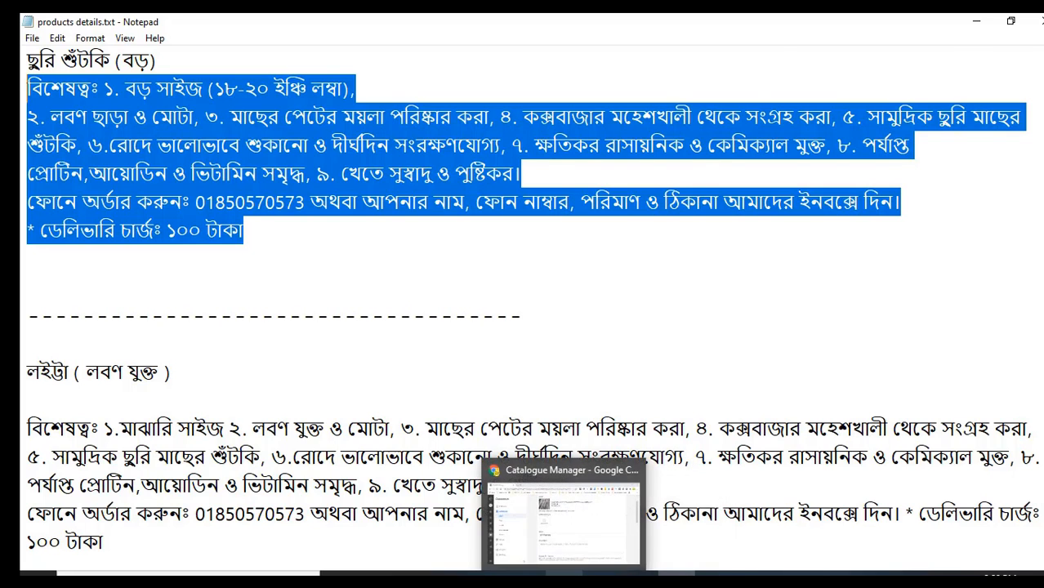
left_click(606, 549)
left_click(416, 455)
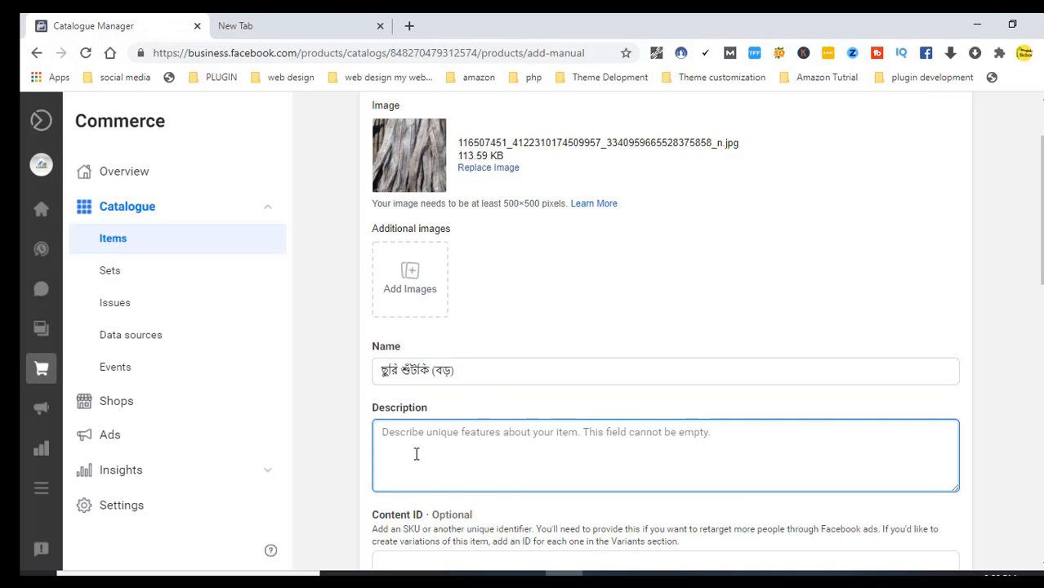
key("ctrl+v")
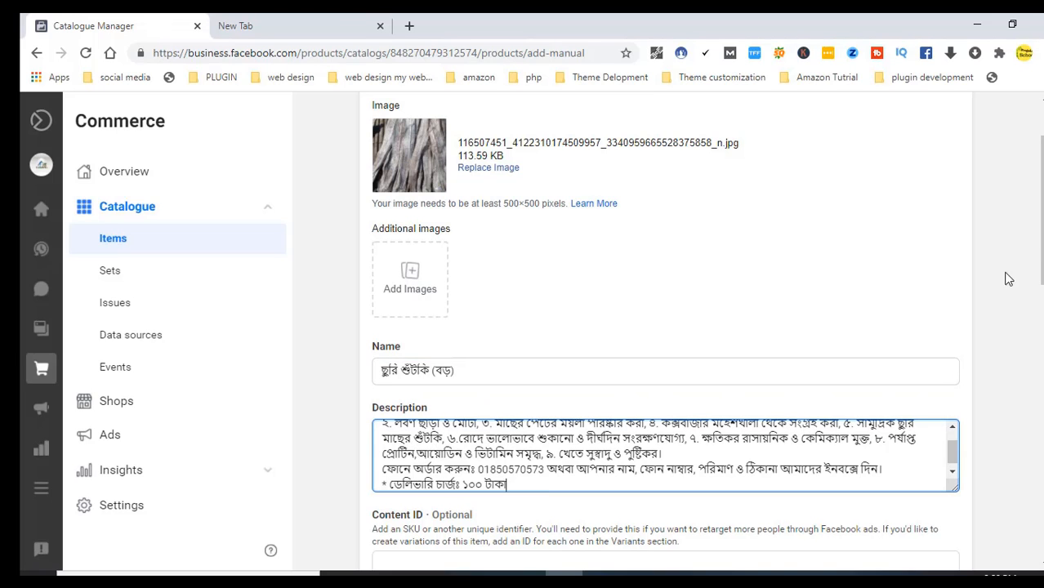
left_click_drag(1043, 233, 1036, 279)
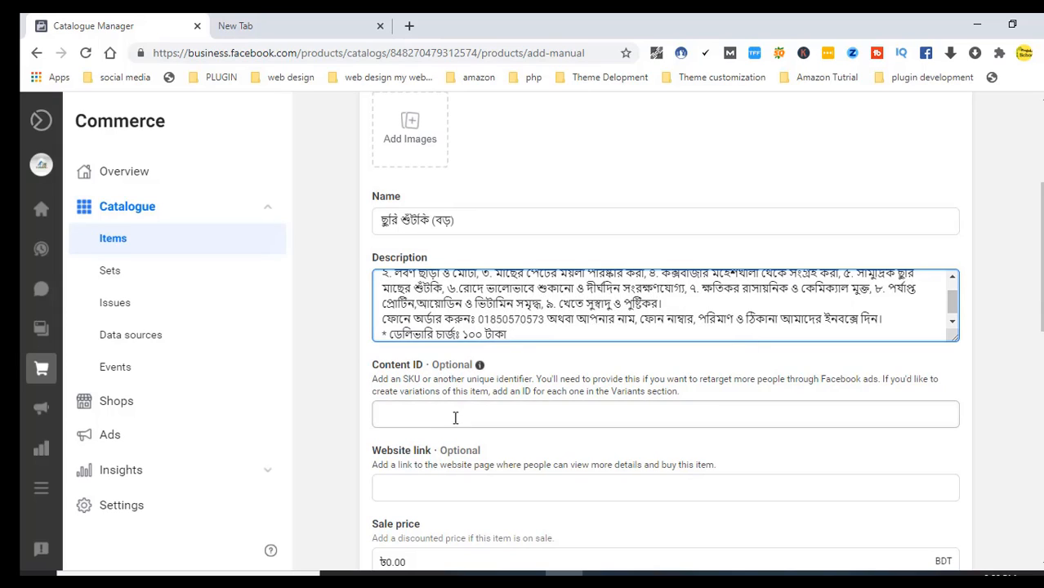
left_click_drag(1040, 224, 1038, 279)
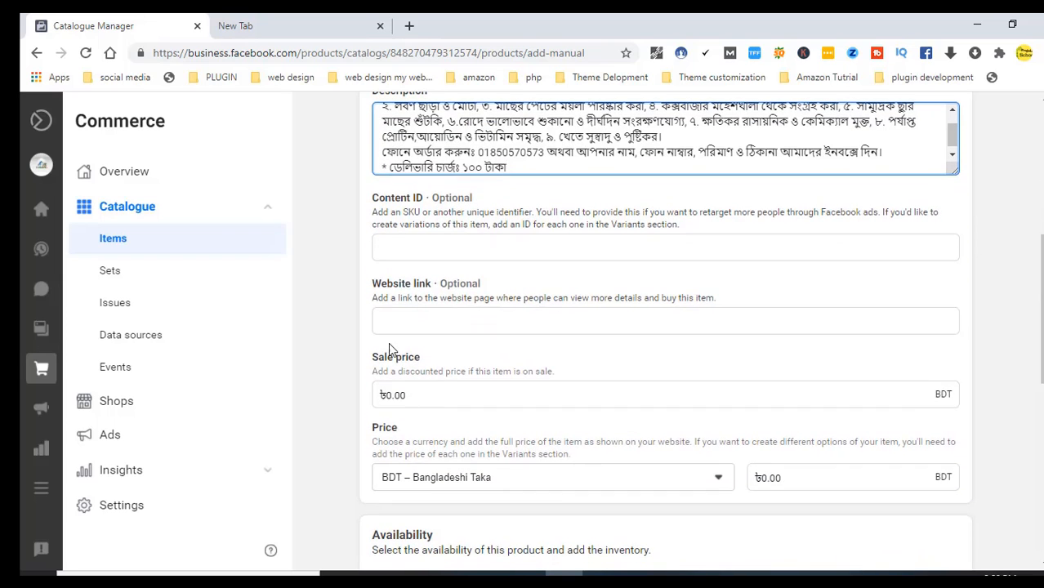
left_click(408, 324)
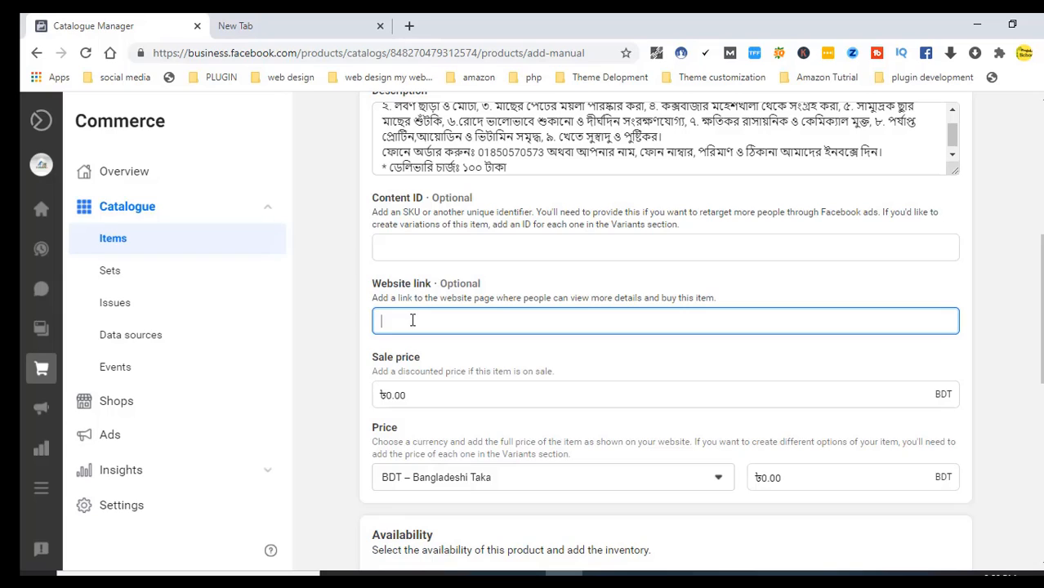
type("www.eferr")
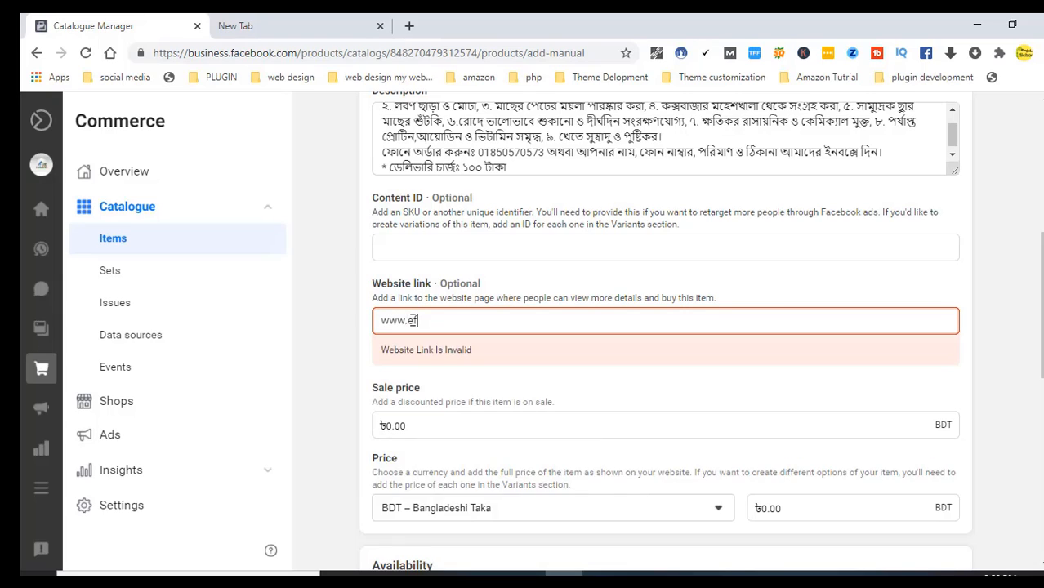
type("i")
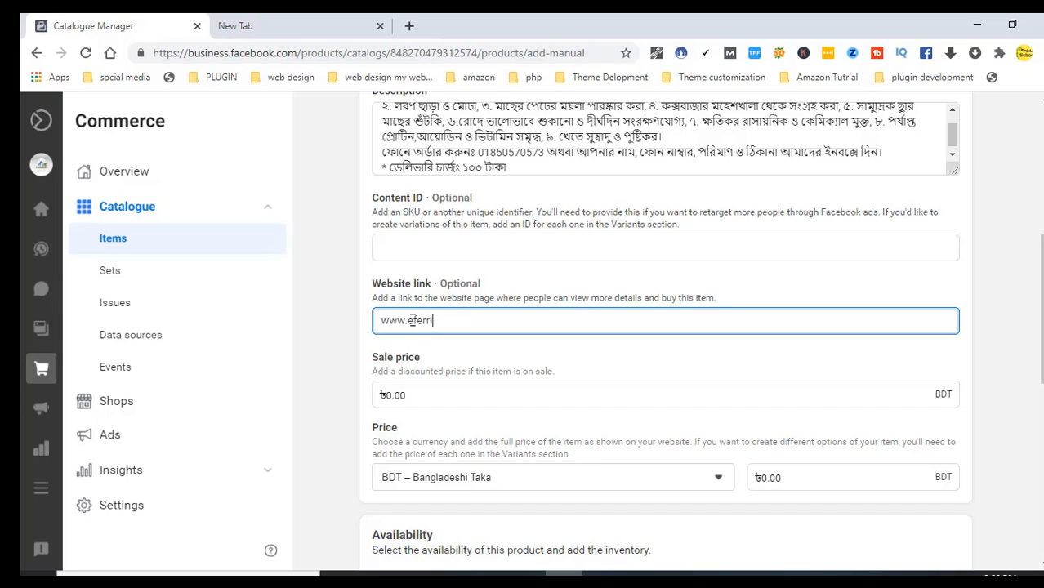
type("wala.com")
left_click(416, 395)
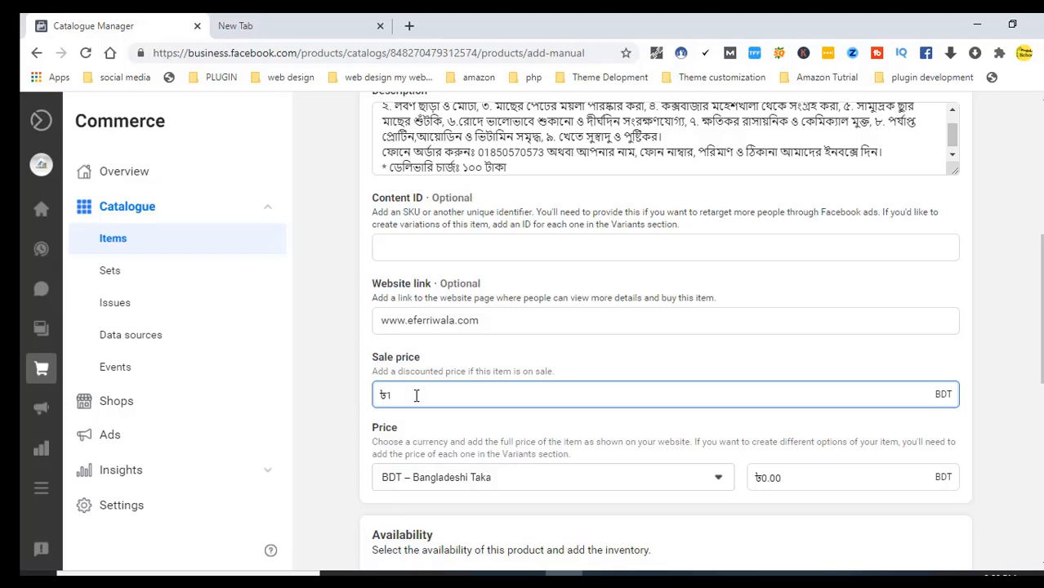
Set sale price and full price both to ৳1200.00, keeping BDT – Bangladeshi Taka as currency
type("00")
left_click(507, 483)
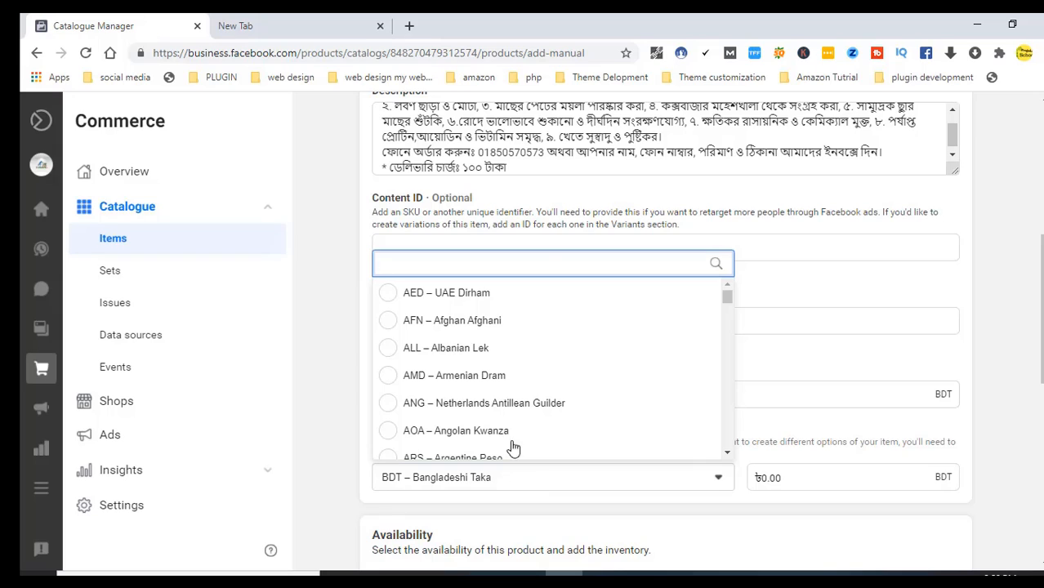
left_click(524, 516)
left_click(814, 477)
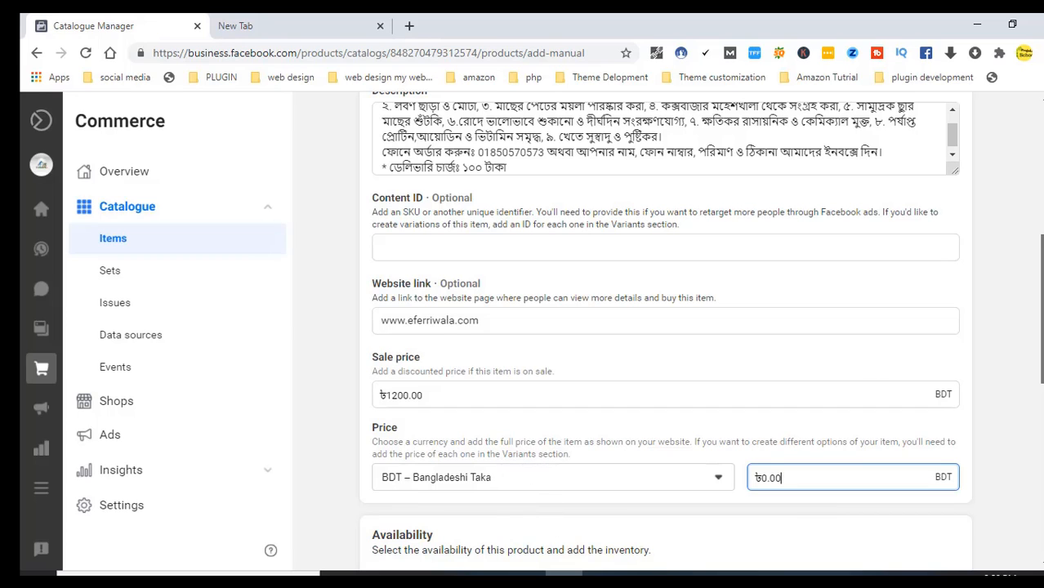
scroll(666, 327, "down", 4)
scroll(666, 327, "up", 3)
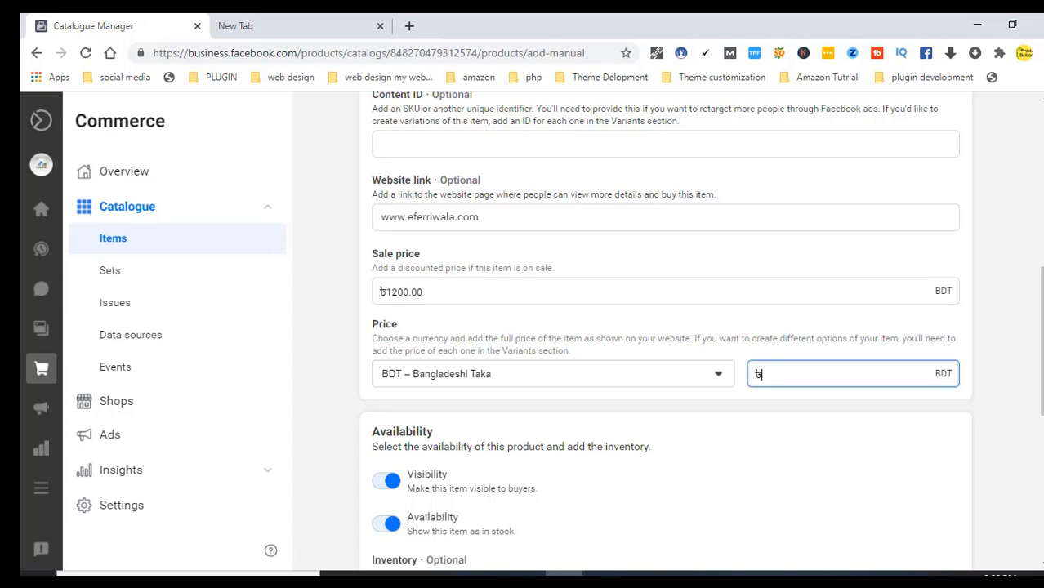
key("BackSpace")
type("1200")
left_click(886, 456)
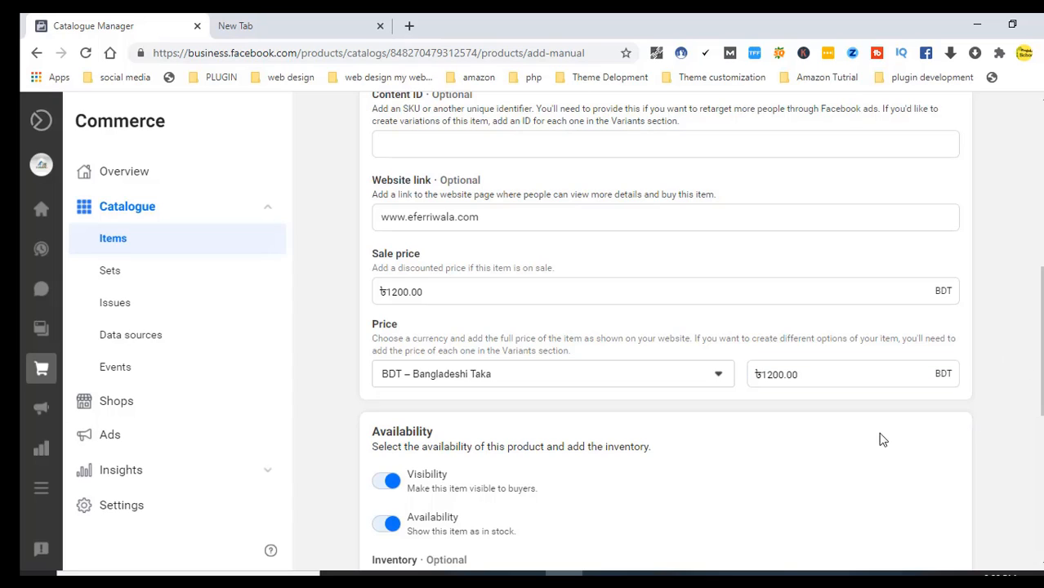
scroll(1034, 369, "down", 1)
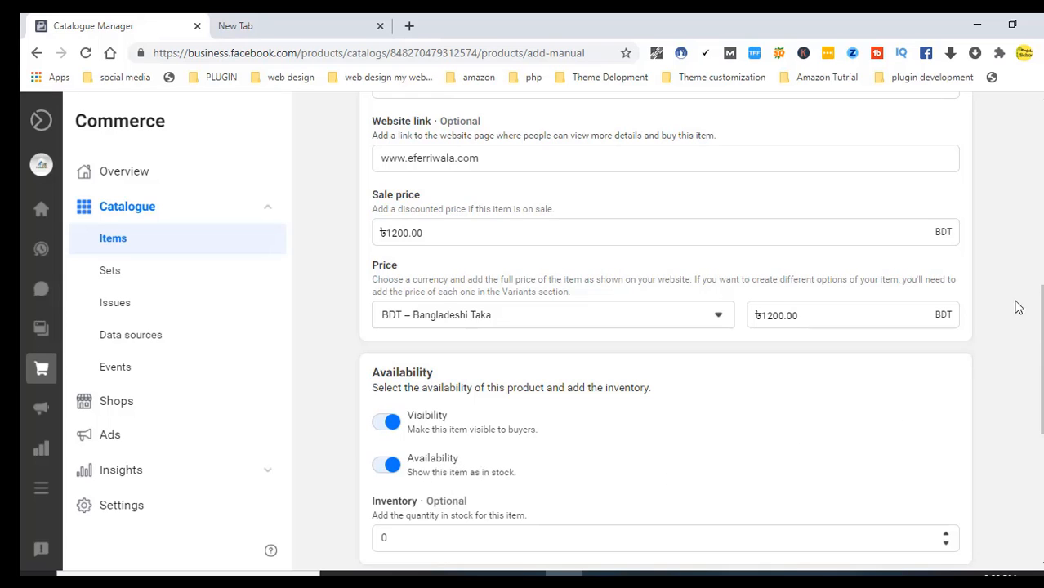
Give the item an inventory of 5 and condition New, leaving Brand blank
scroll(701, 330, "down", 2)
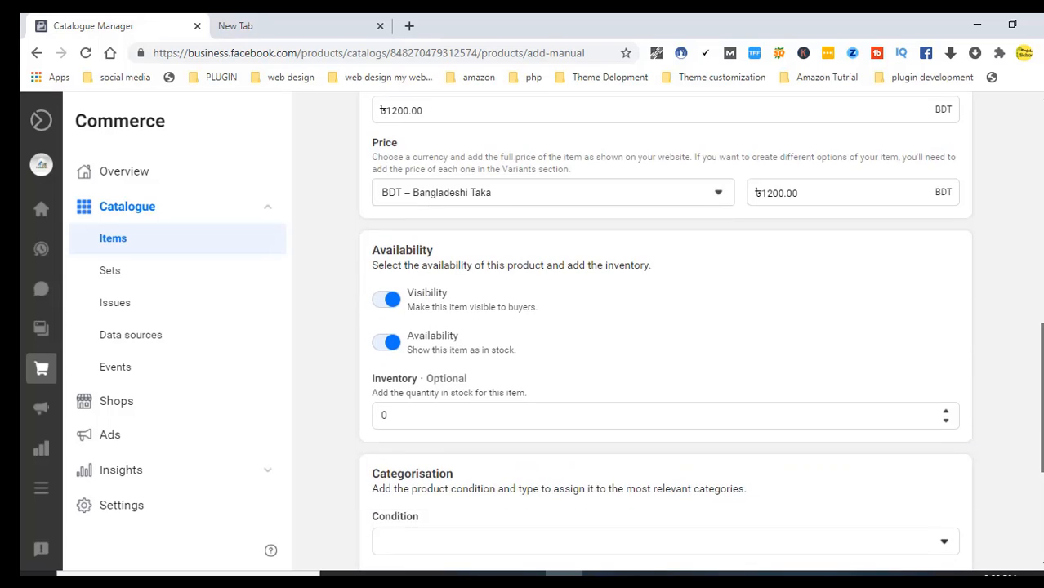
left_click(409, 411)
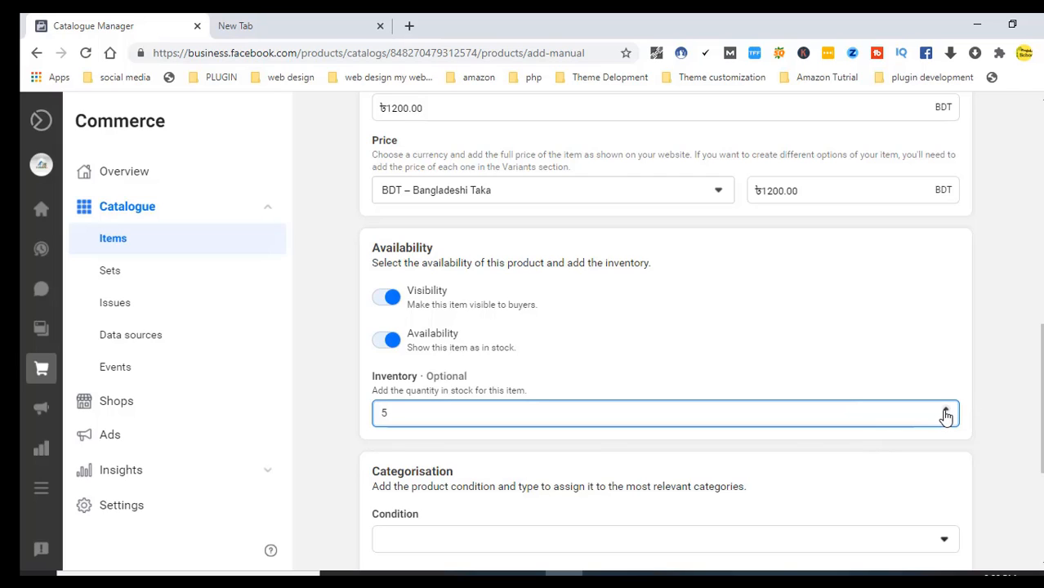
scroll(1040, 408, "down", 2)
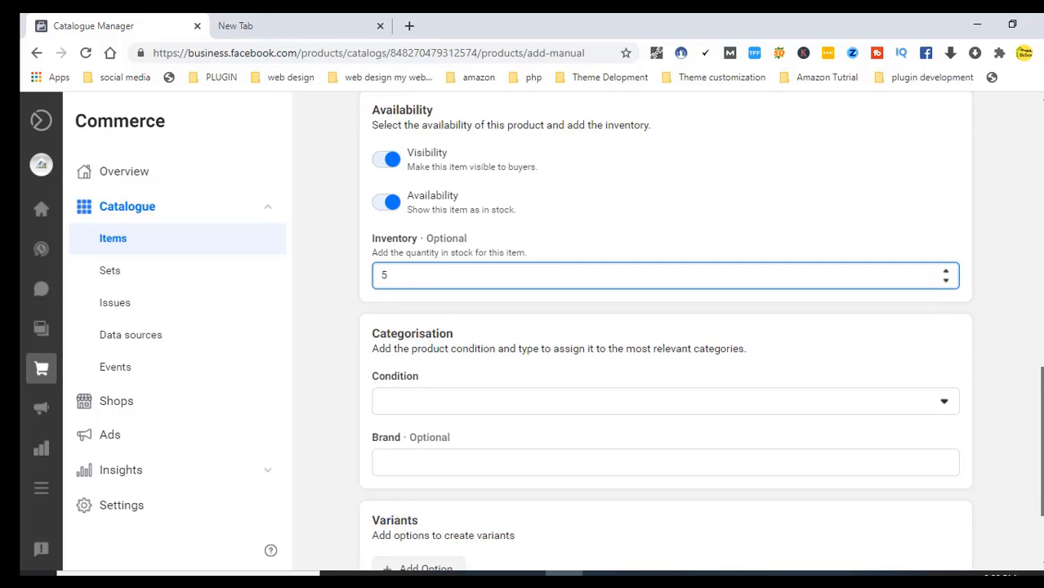
scroll(700, 330, "down", 1)
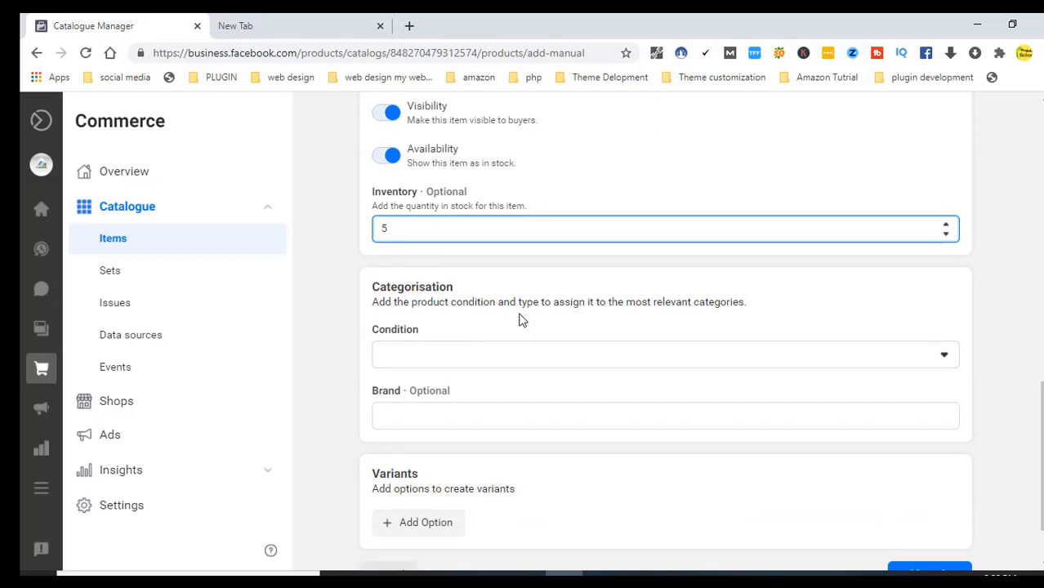
left_click(939, 356)
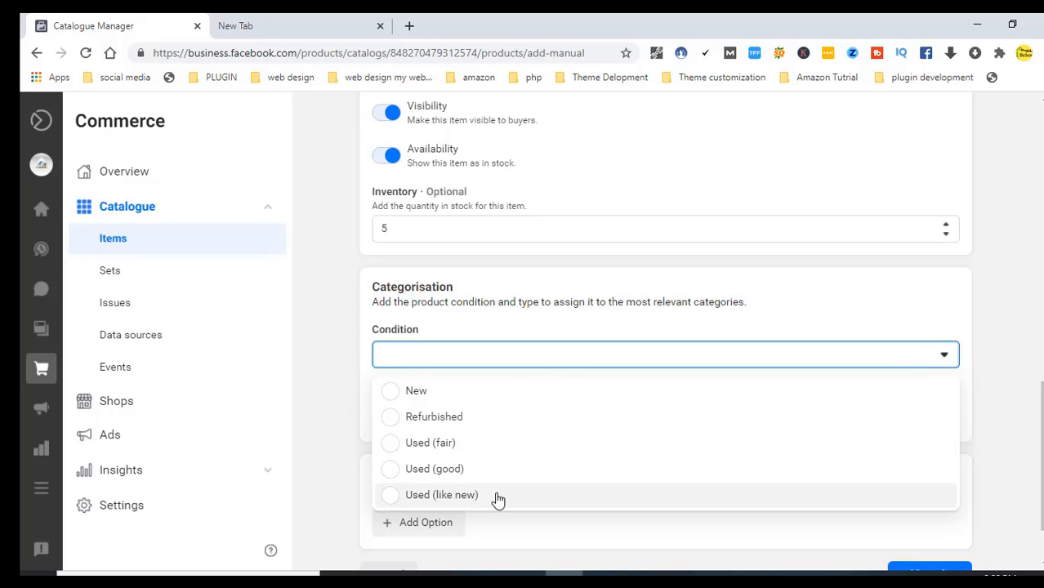
left_click(417, 395)
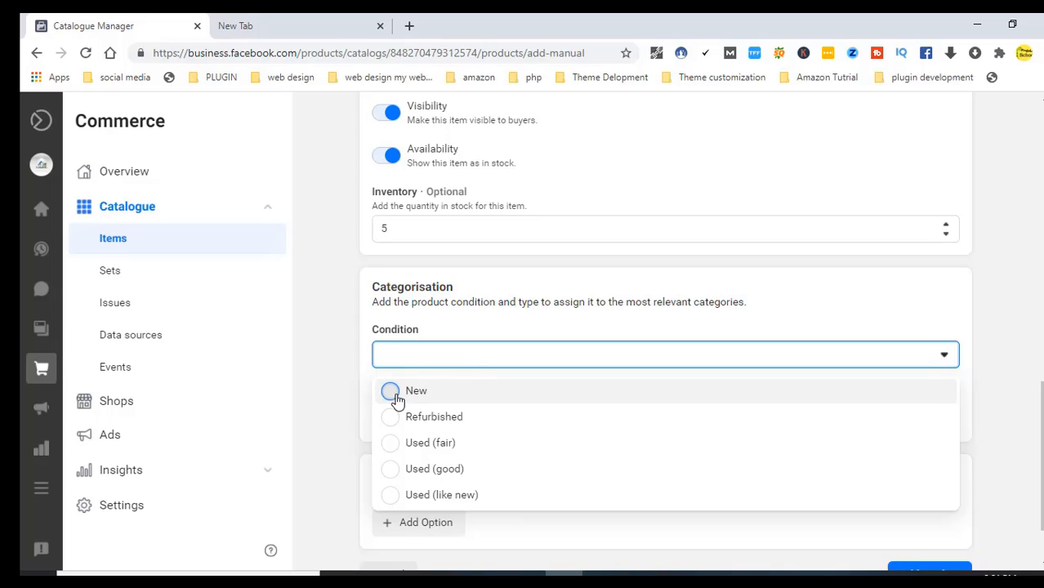
left_click(442, 415)
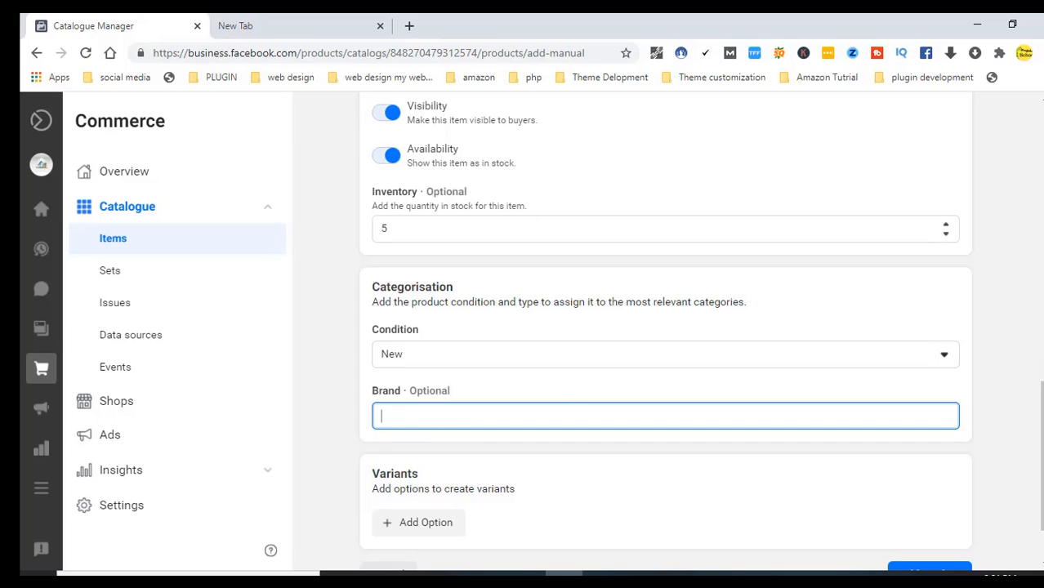
scroll(1041, 408, "down", 1)
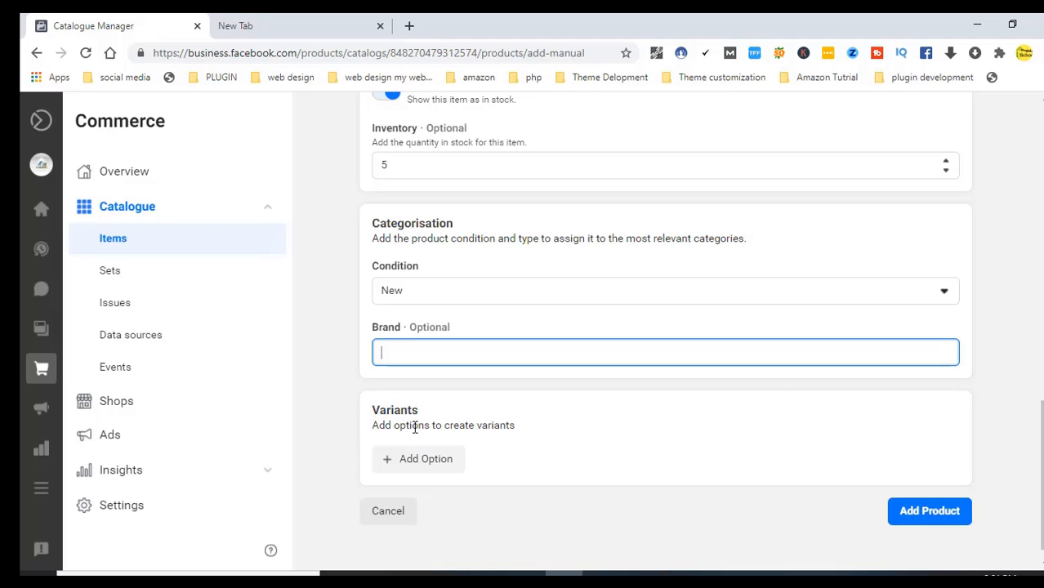
Add a variant option and change its type from Colour to Material
left_click(392, 469)
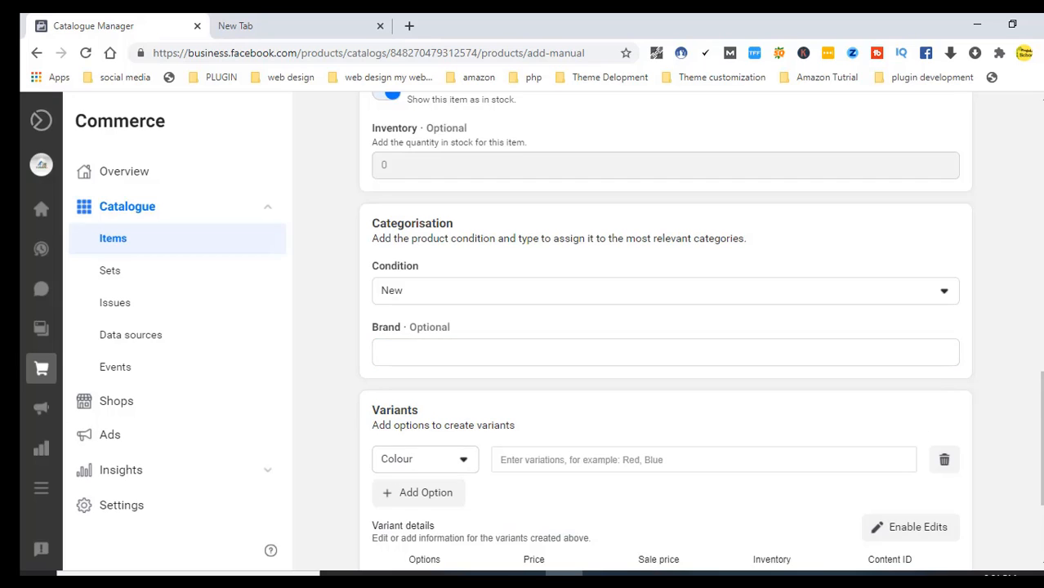
left_click_drag(1040, 411, 1040, 451)
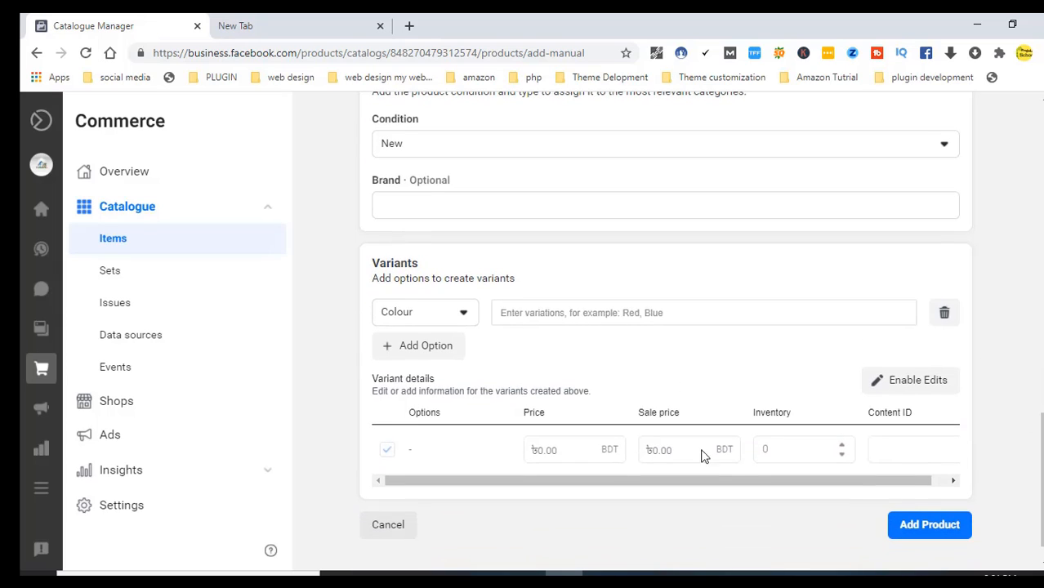
left_click(459, 316)
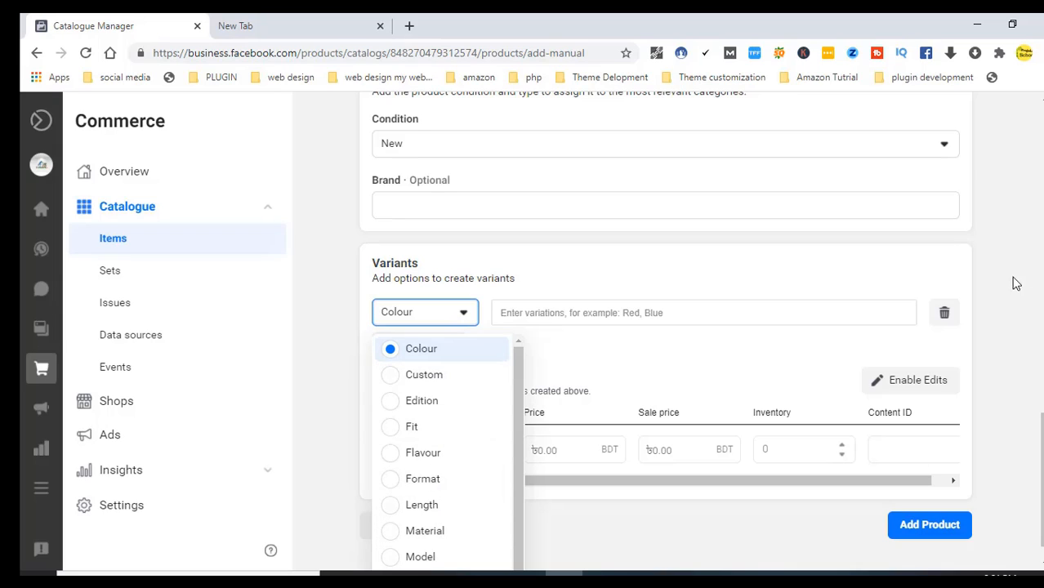
left_click(1041, 470)
scroll(1041, 470, "down", 1)
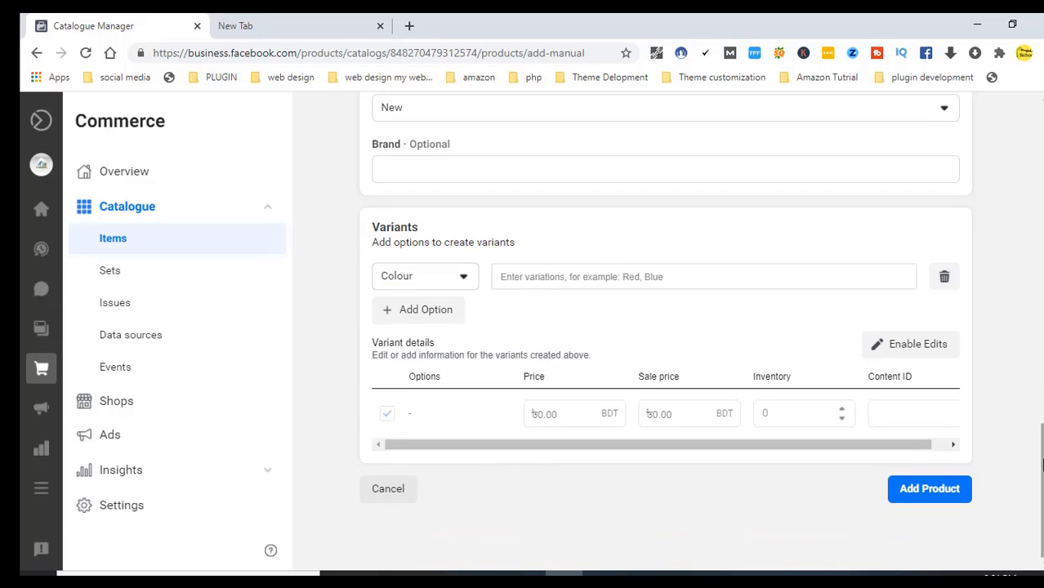
left_click(463, 280)
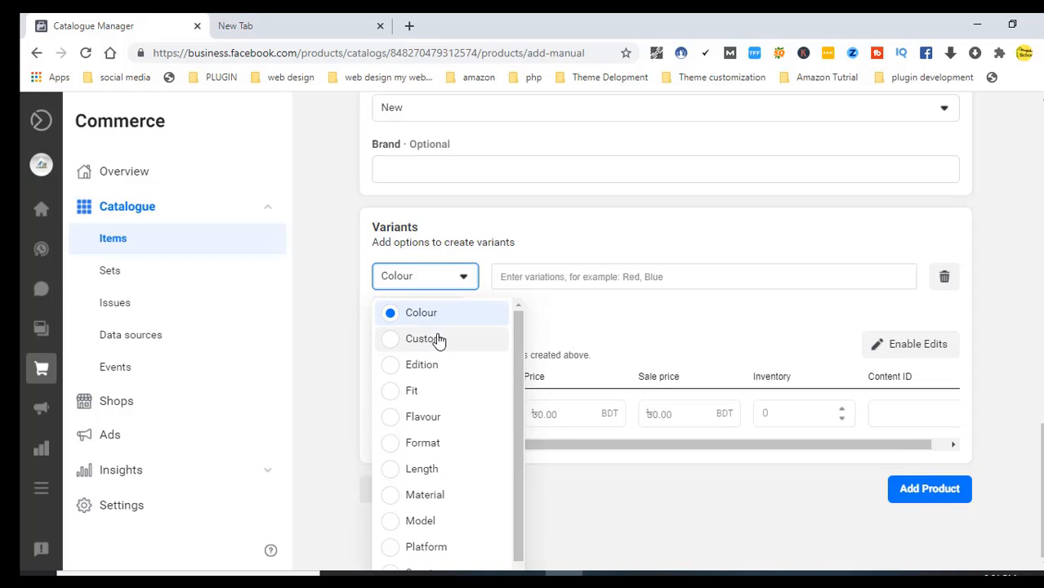
left_click_drag(513, 361, 526, 416)
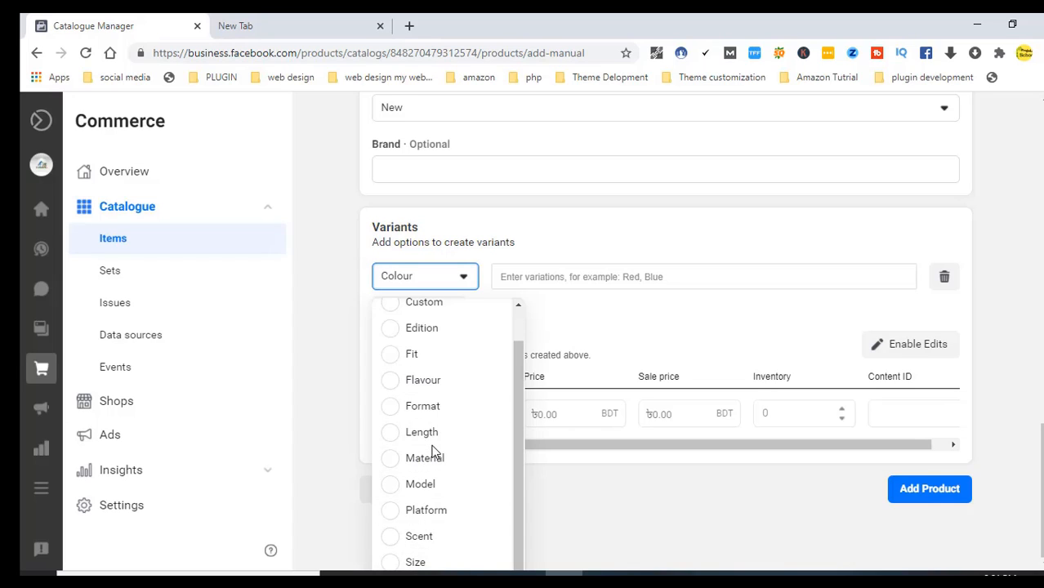
left_click(391, 459)
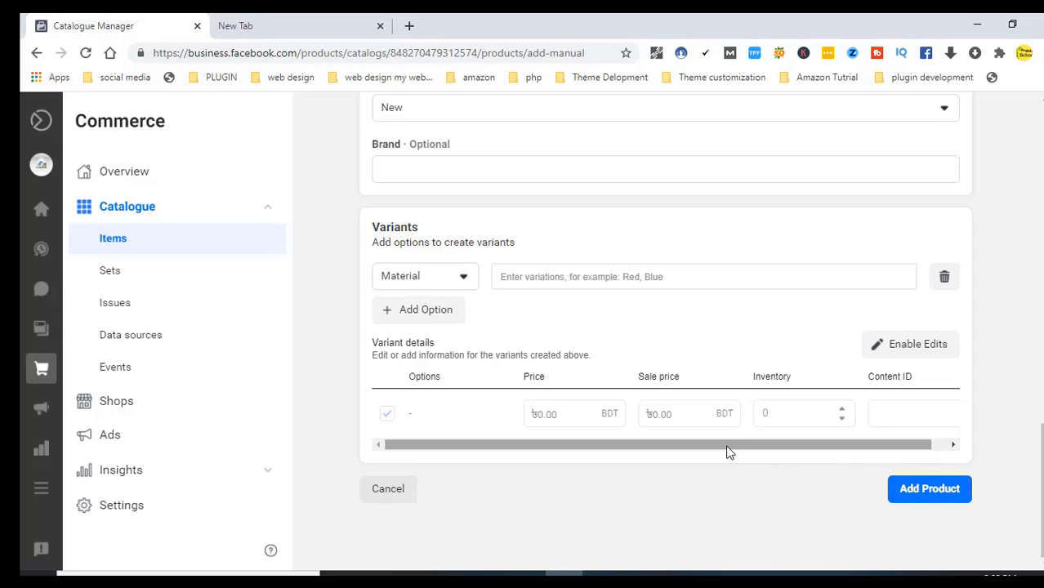
left_click_drag(714, 447, 917, 436)
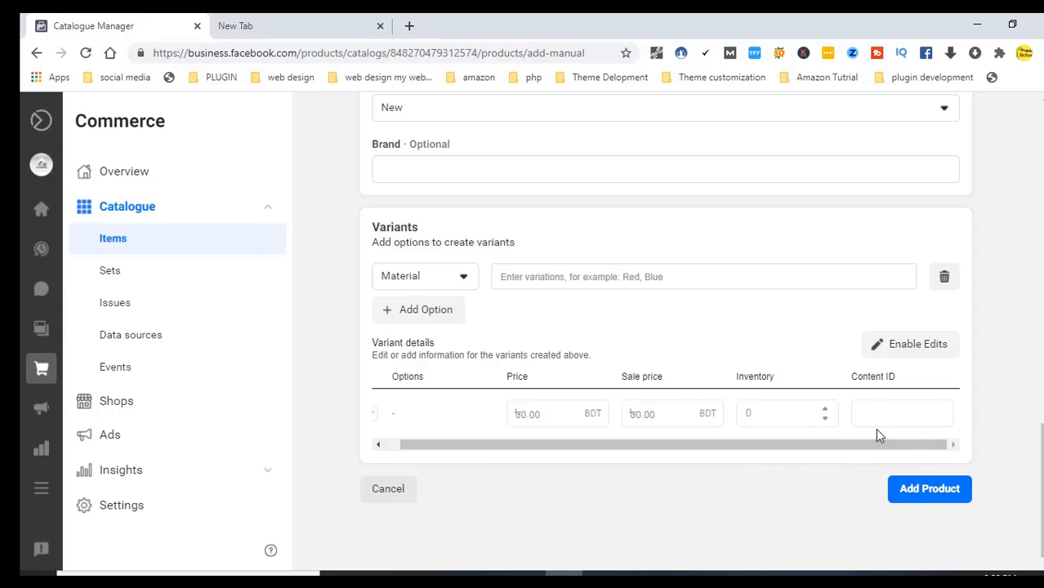
Enable edits on the variant and enter price ৳1400, sale price ৳1200 and inventory 5
left_click(905, 346)
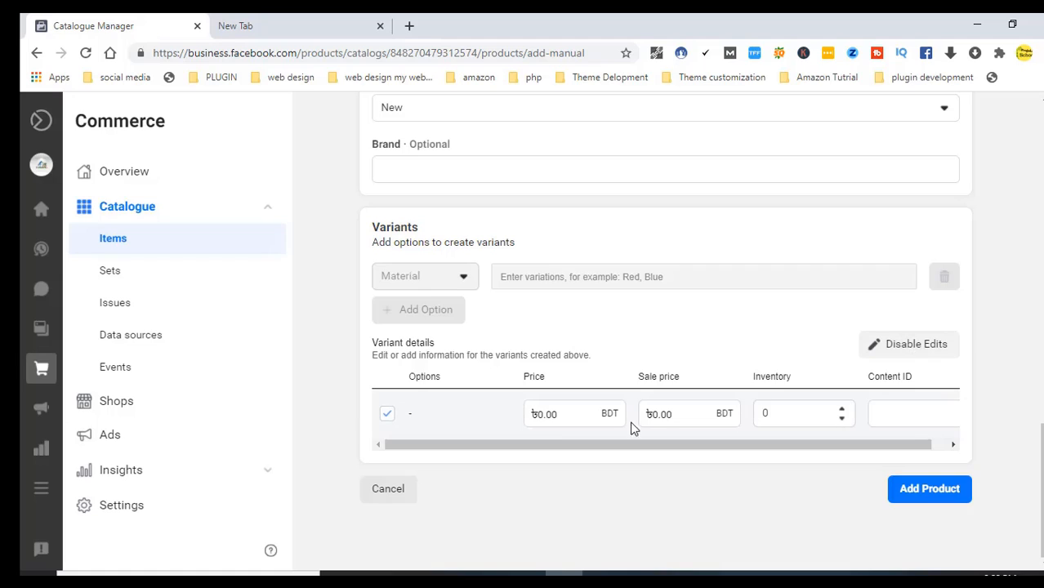
left_click(569, 417)
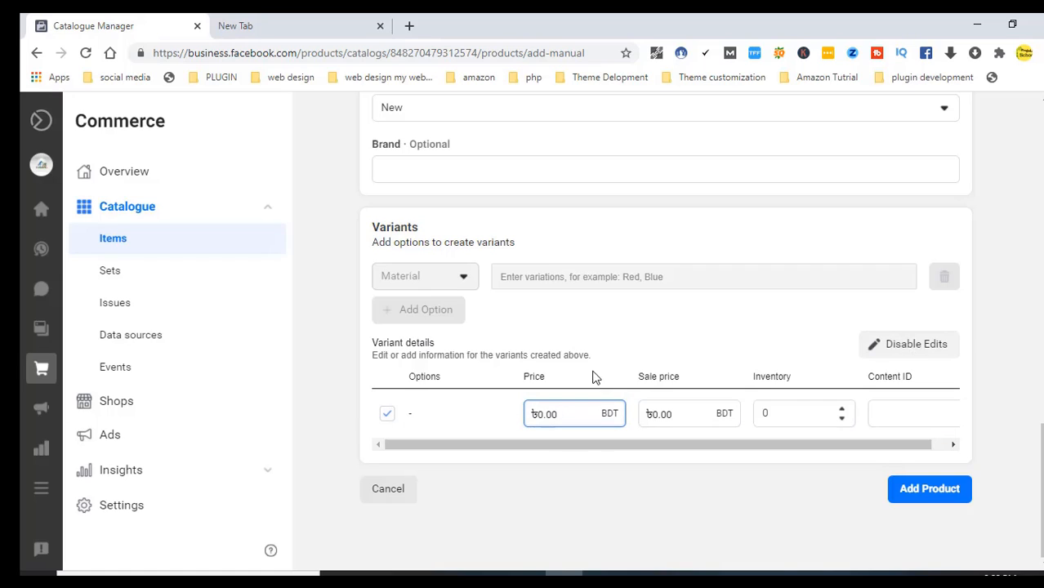
left_click(902, 350)
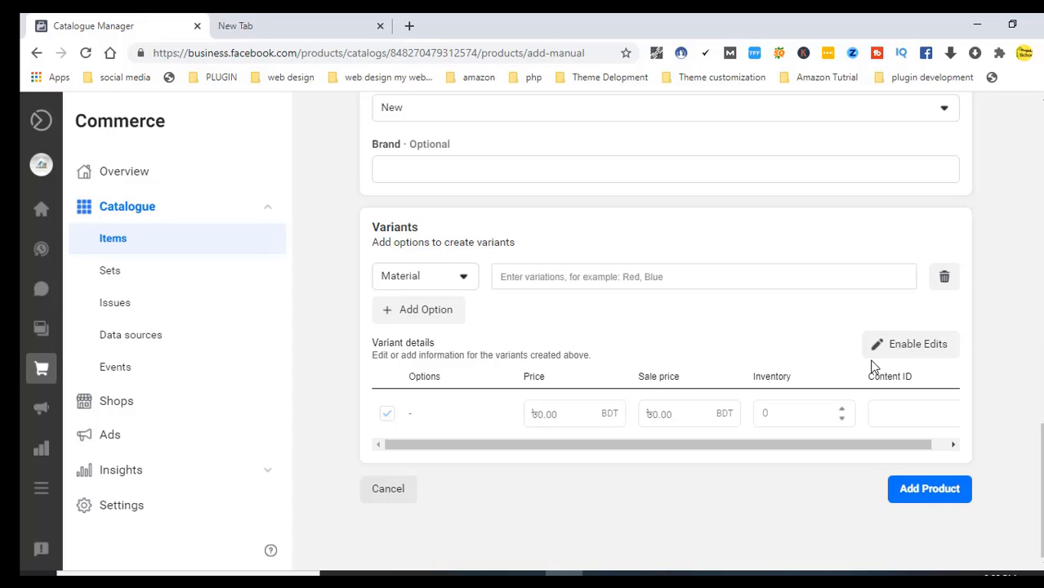
left_click(897, 356)
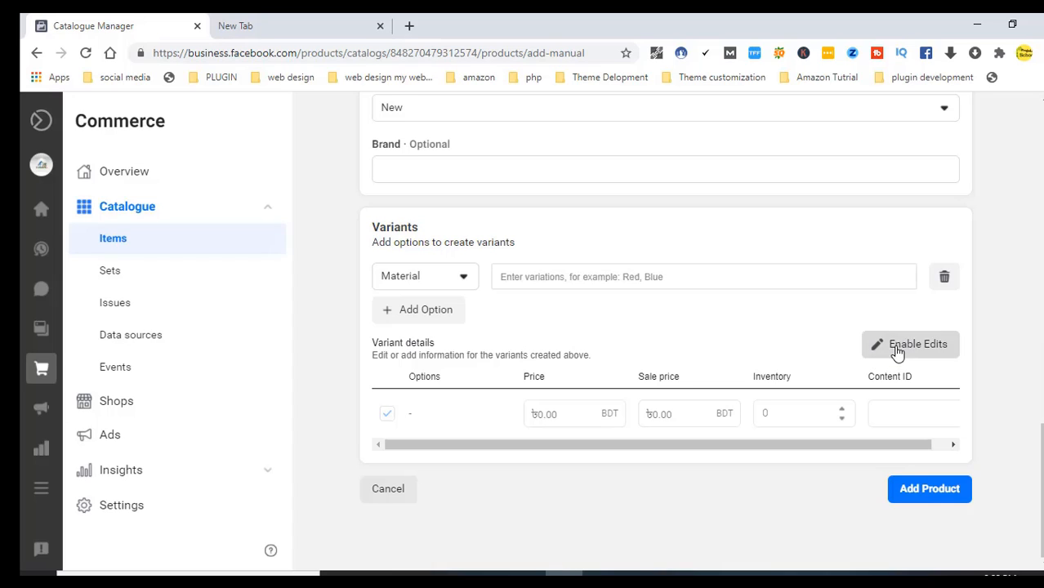
left_click(574, 416)
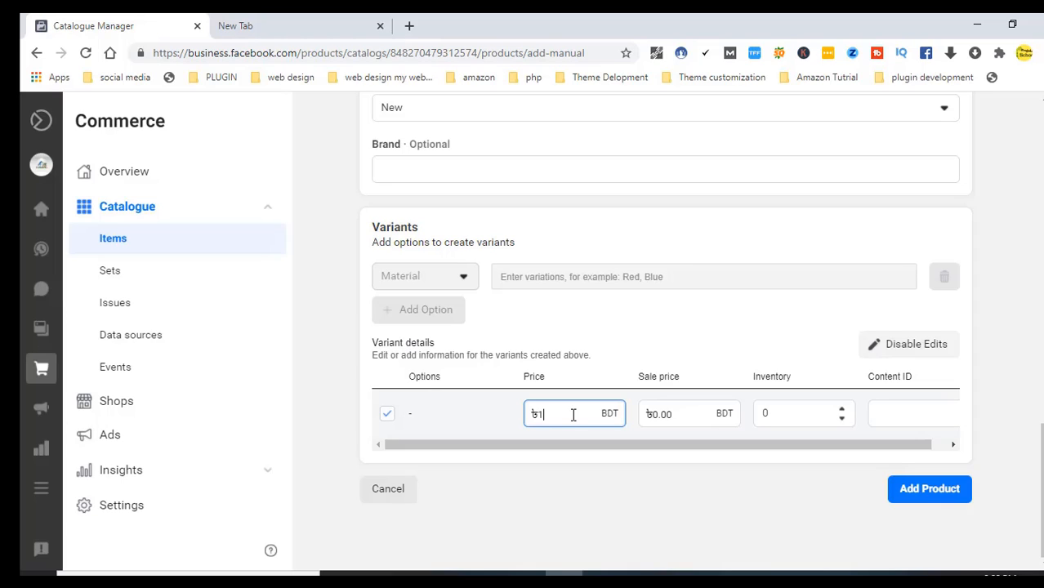
left_click(684, 415)
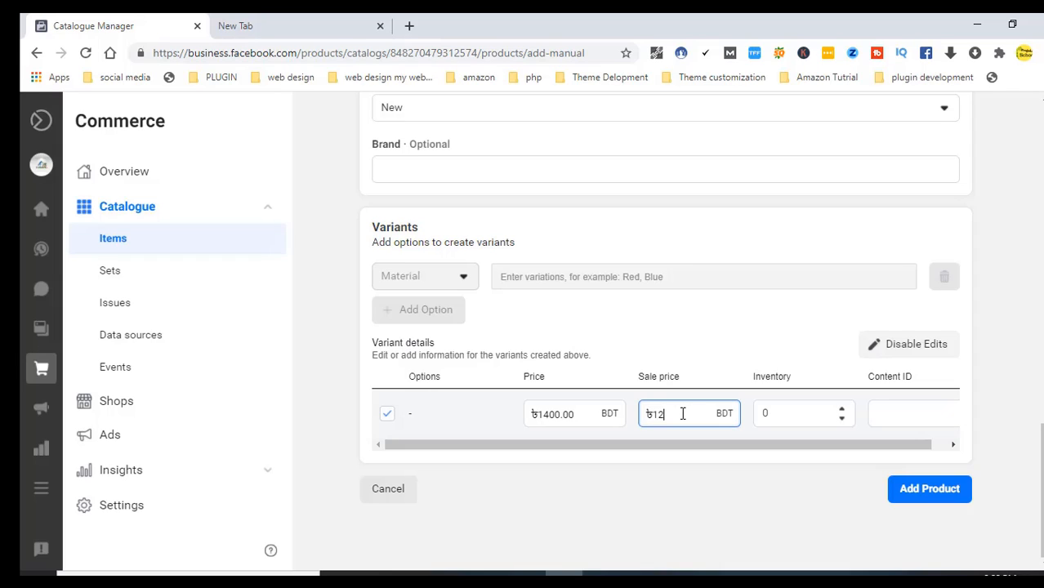
left_click(842, 419)
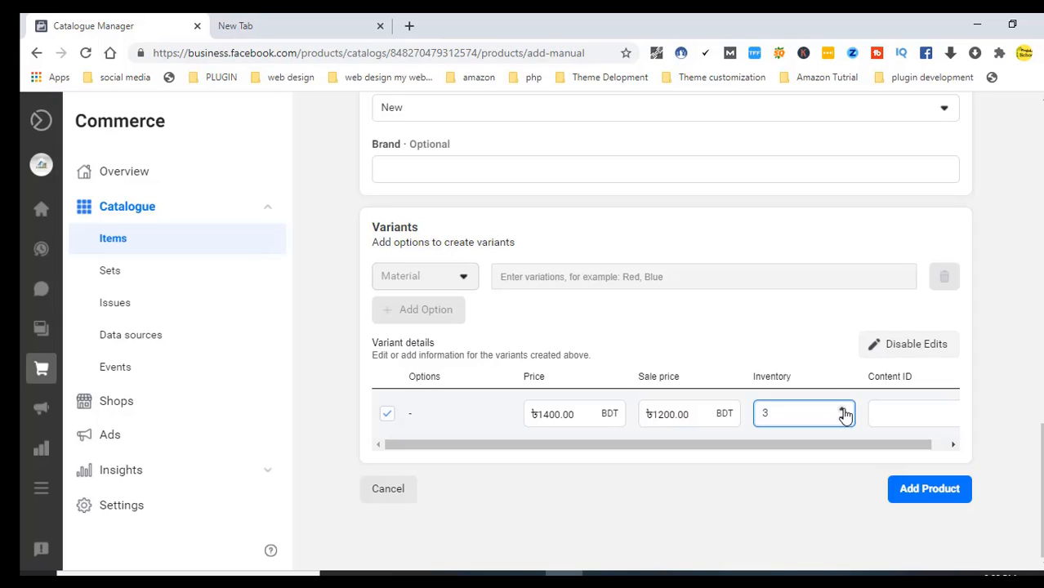
Give the variant Content ID 101 and add the product to the catalogue
key("Tab")
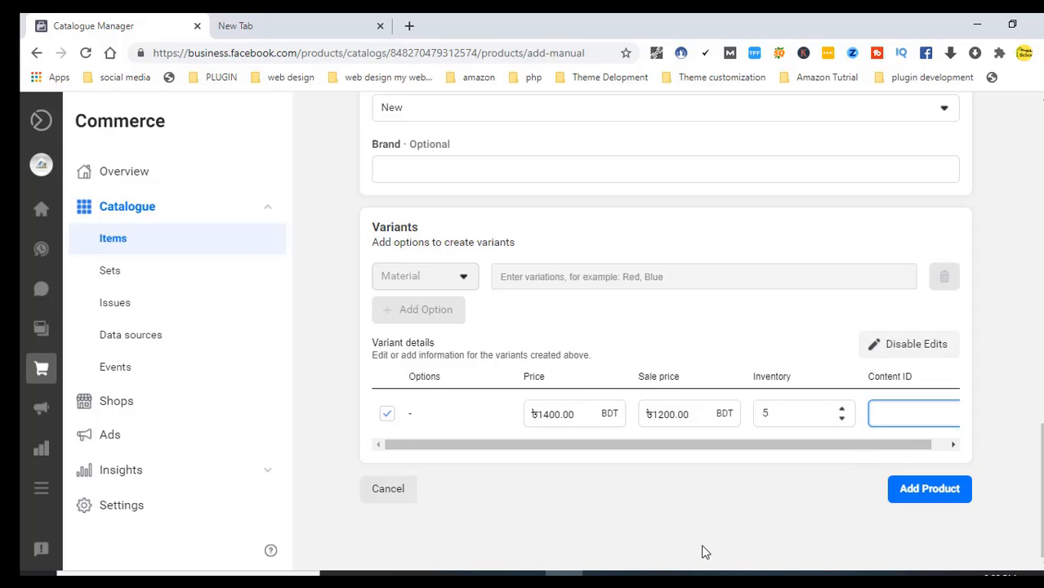
left_click_drag(783, 445, 858, 448)
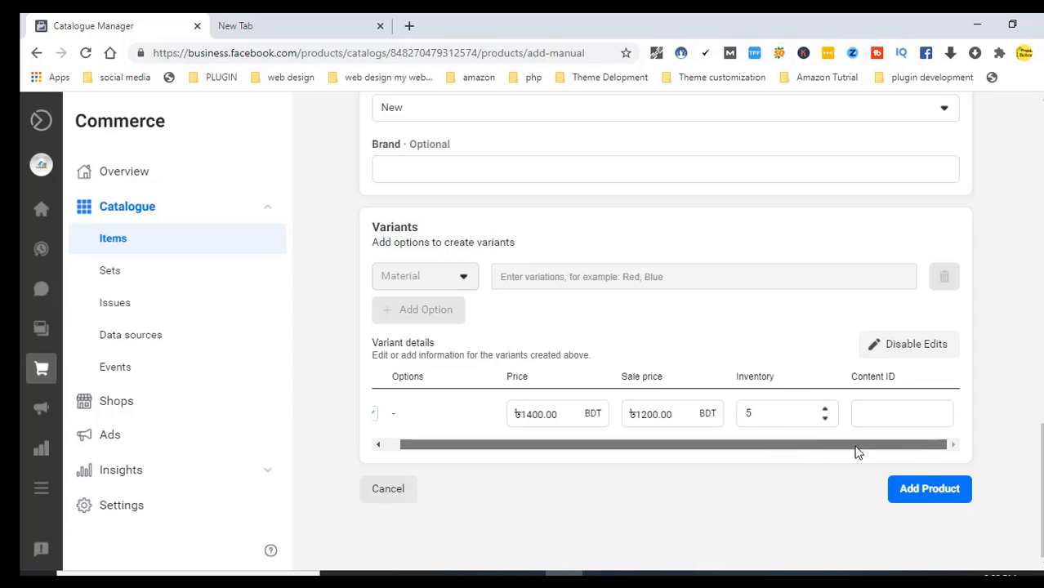
left_click(893, 415)
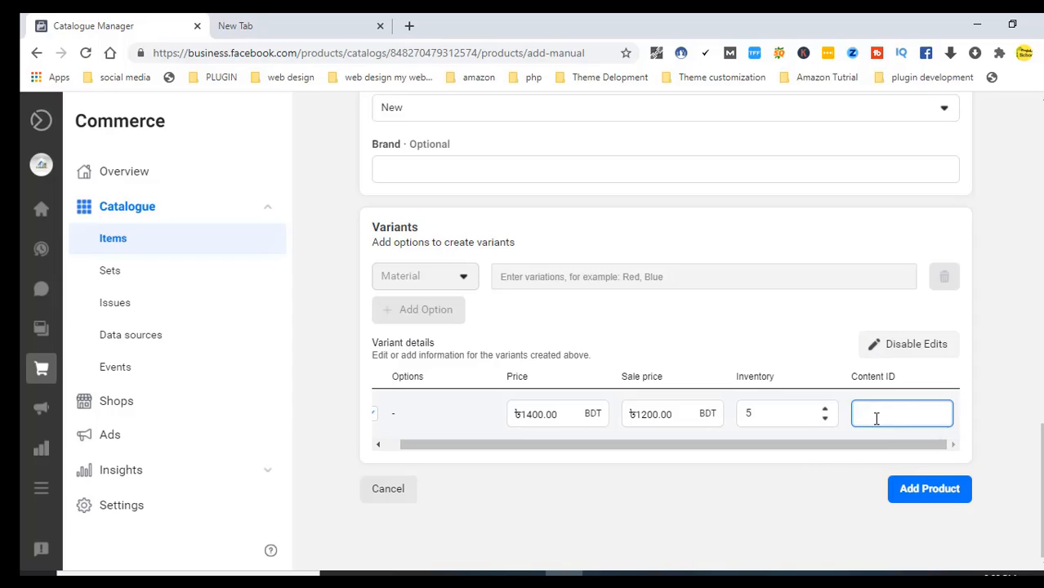
type("101")
left_click(929, 490)
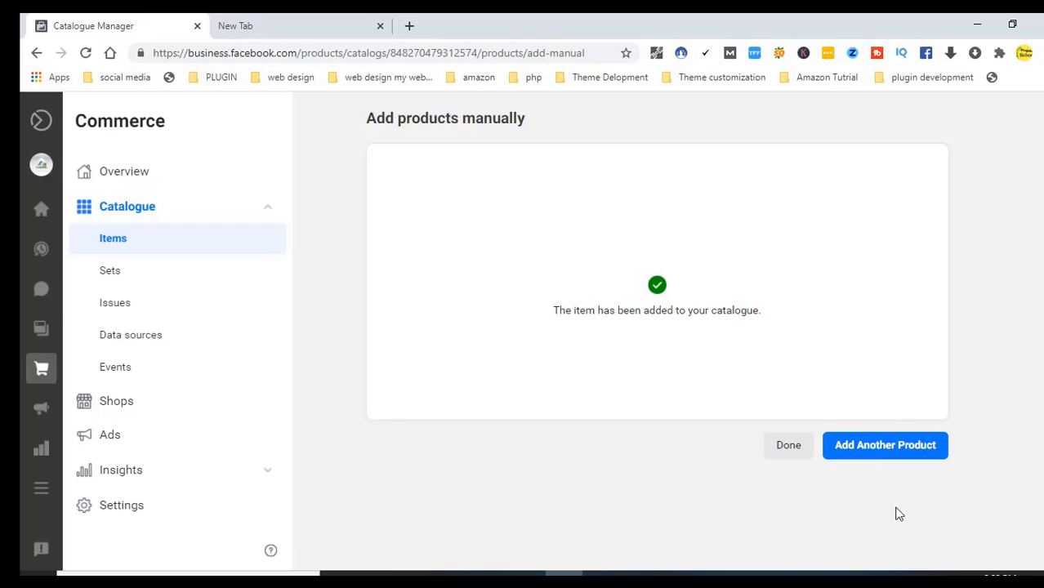
Return to the items list and review all fields of ছুরি শুঁটকি (বড়), including its ৳1,200 sale price
left_click(789, 450)
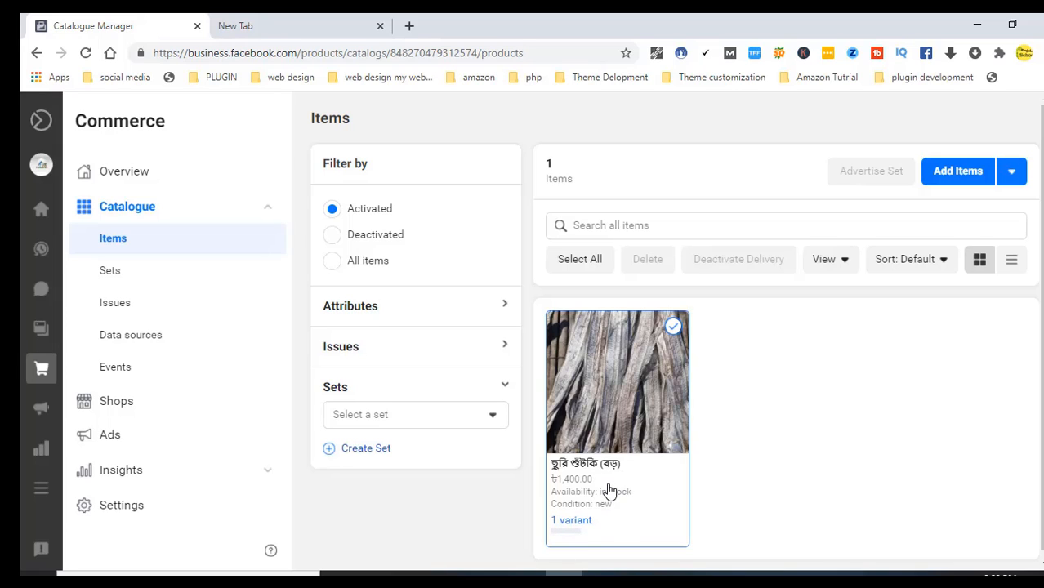
left_click(609, 490)
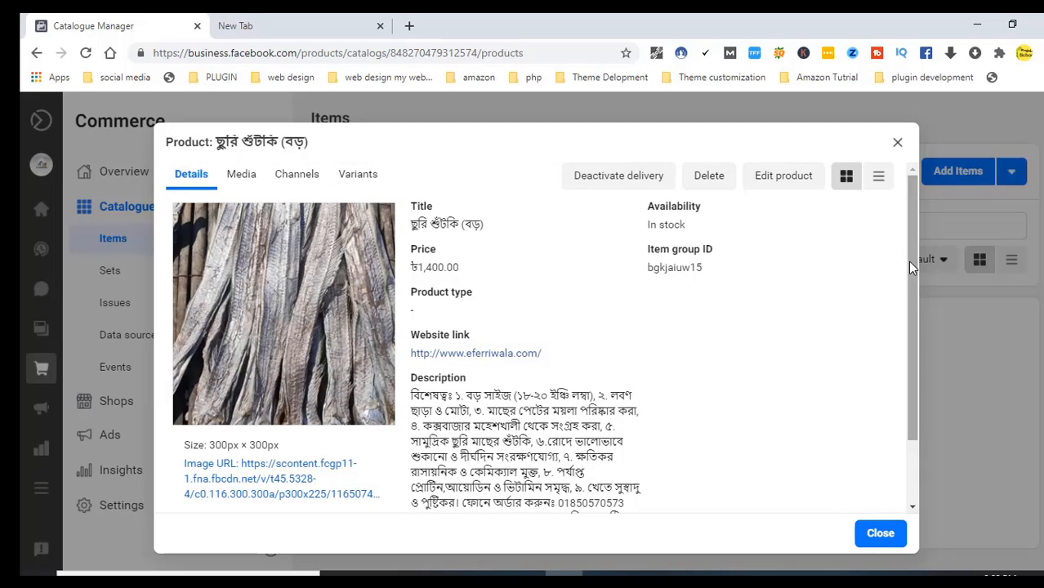
scroll(908, 295, "down", 1)
left_click_drag(909, 296, 906, 260)
left_click_drag(916, 251, 913, 326)
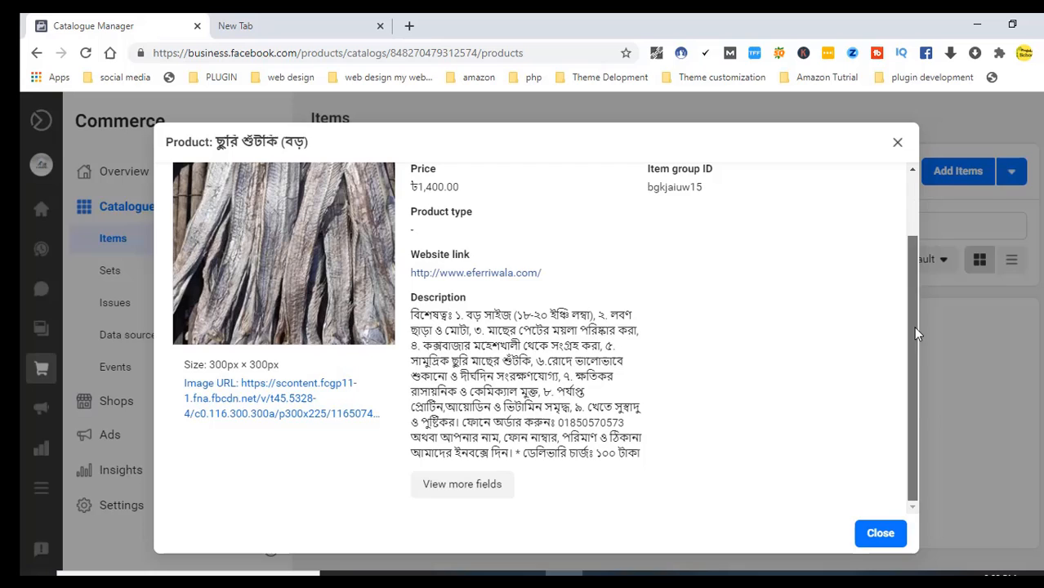
left_click(482, 486)
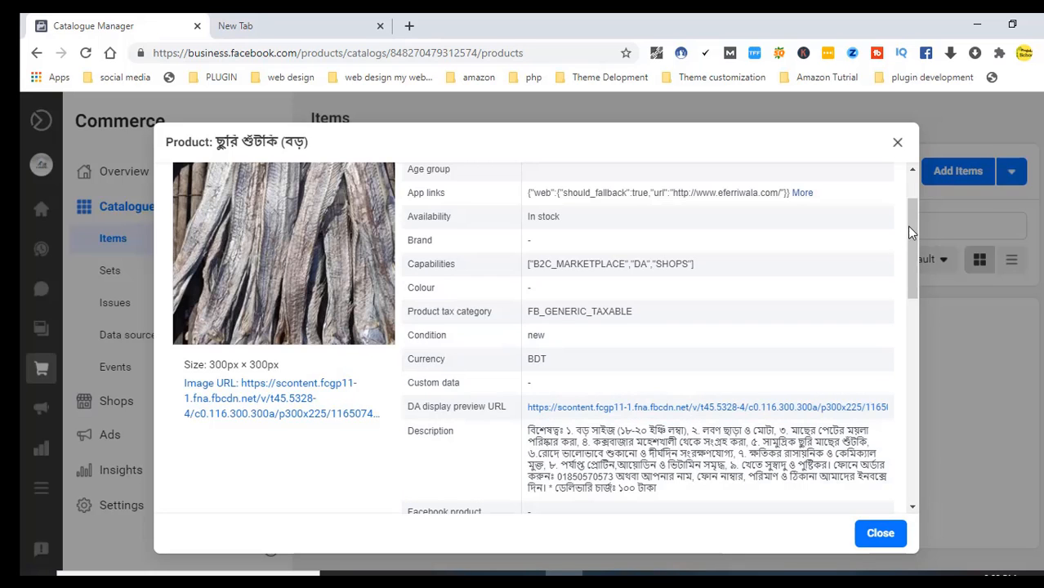
left_click_drag(910, 219, 916, 190)
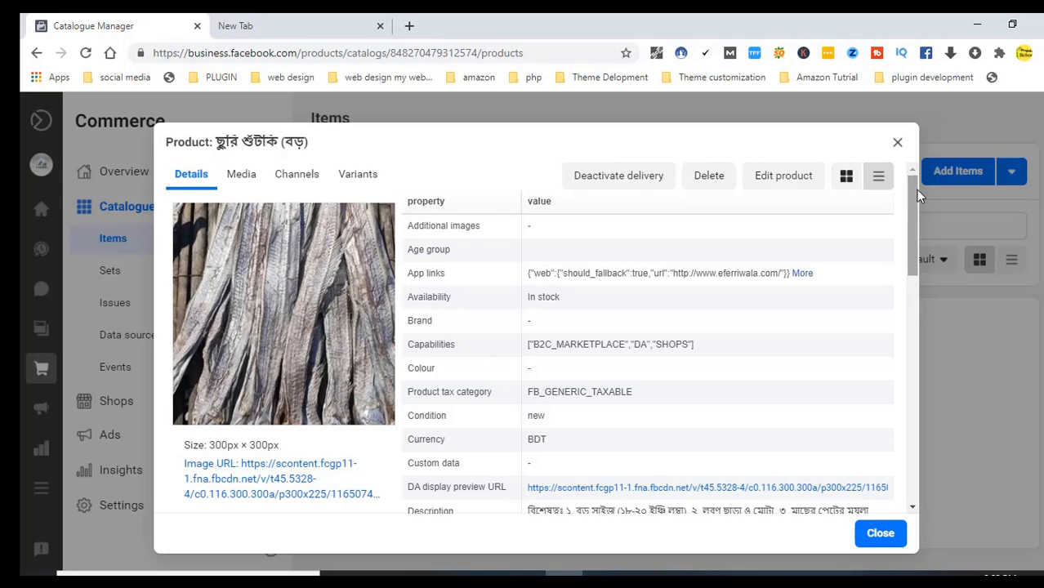
left_click_drag(916, 190, 920, 263)
scroll(921, 263, "down", 1)
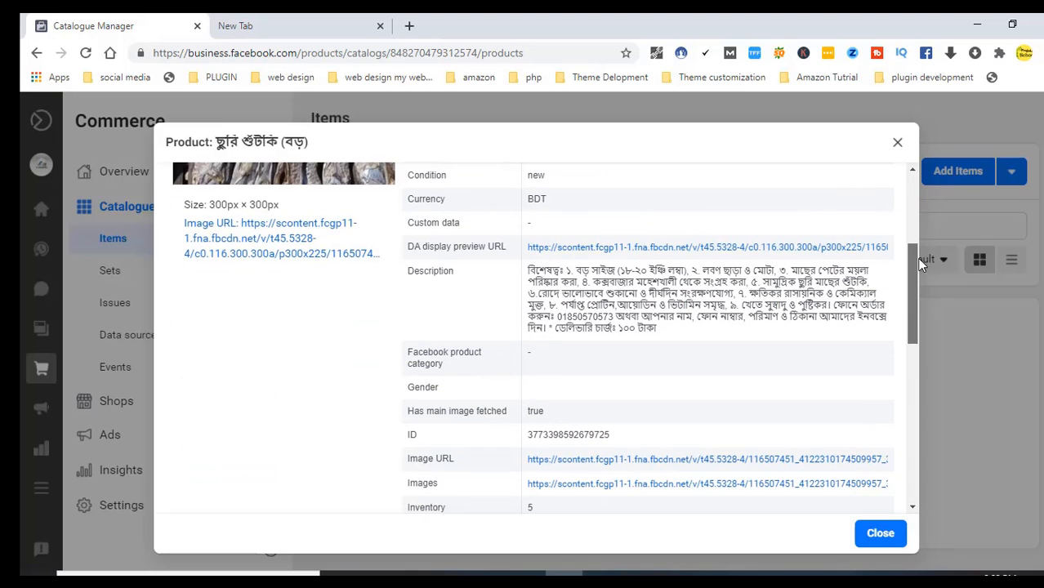
left_click_drag(920, 263, 916, 370)
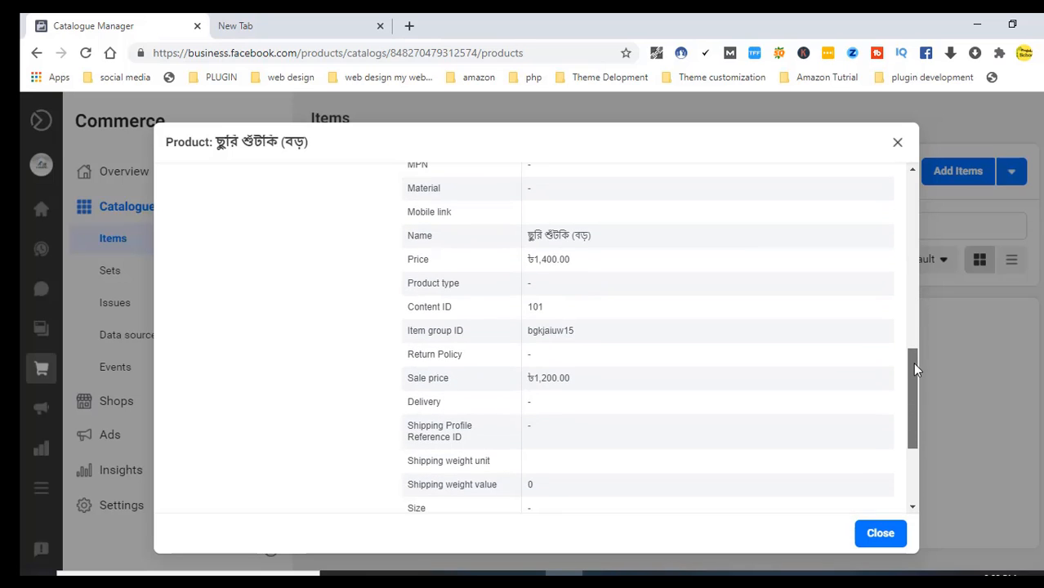
left_click_drag(915, 370, 907, 203)
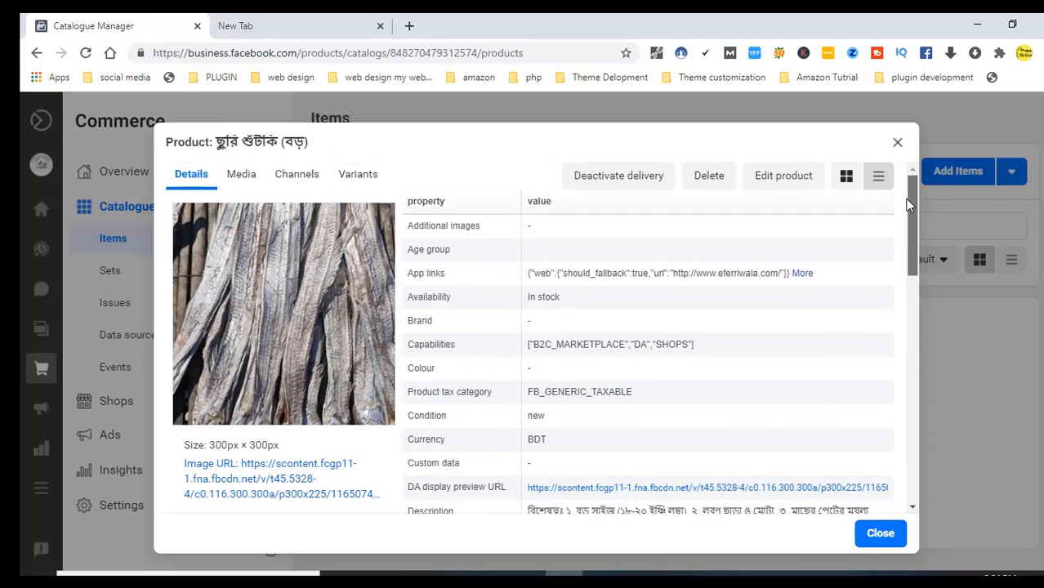
left_click(899, 144)
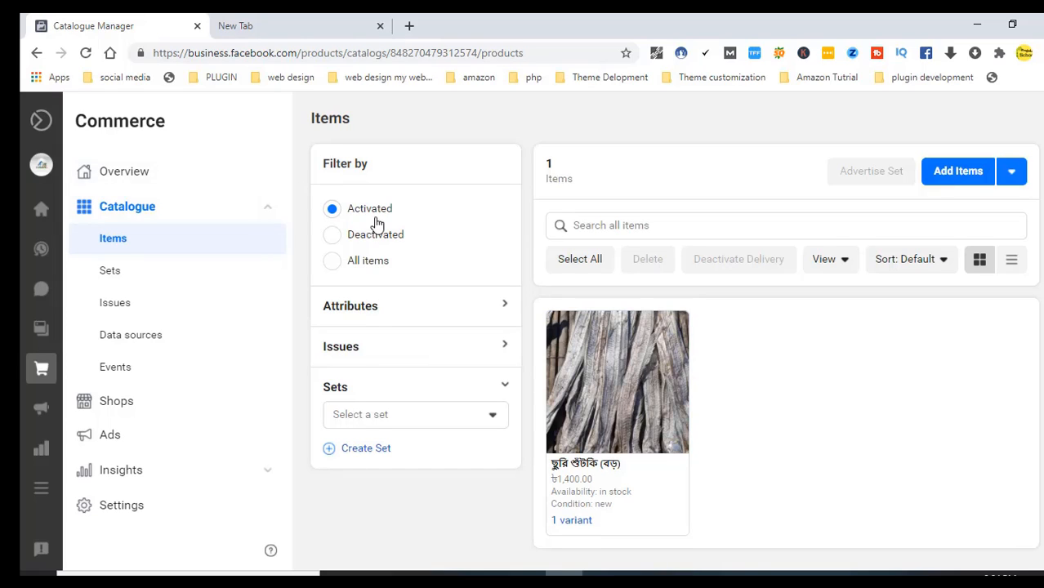
Switch the item filters between Activated and Deactivated, ending on Activated with ছুরি শুঁটকি (বড়) listed
left_click(332, 261)
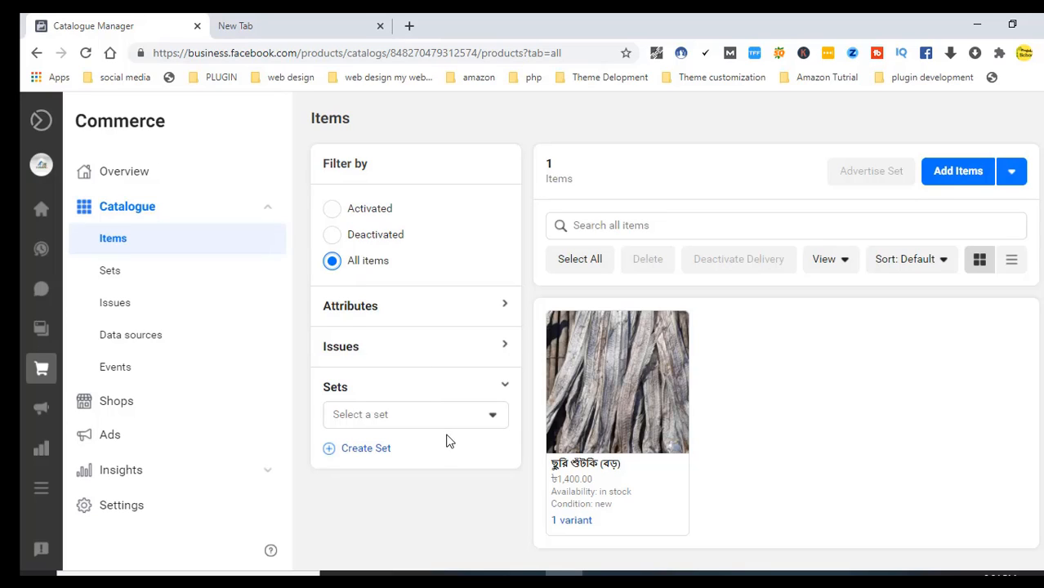
left_click(470, 415)
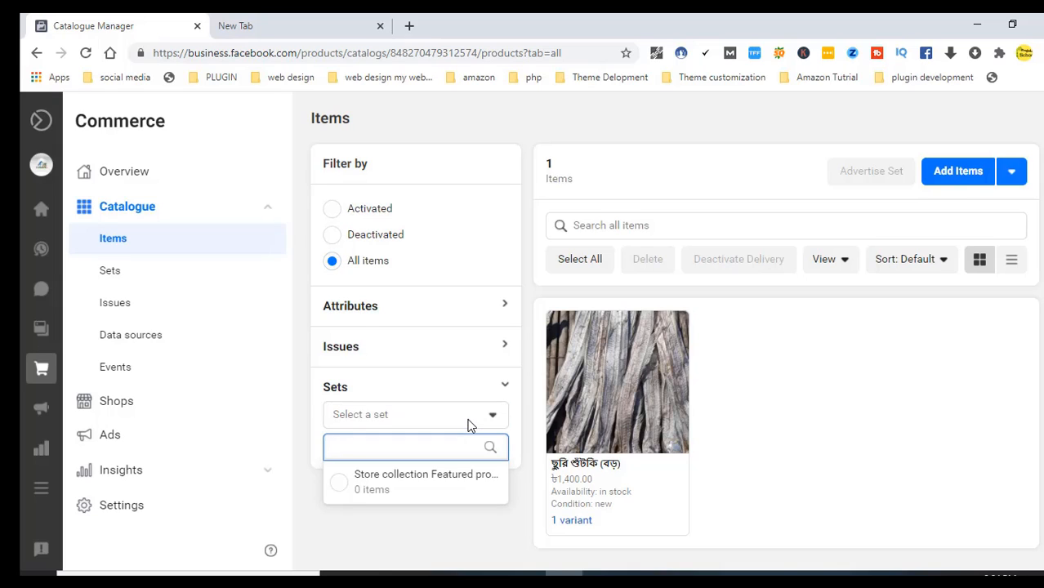
left_click(470, 420)
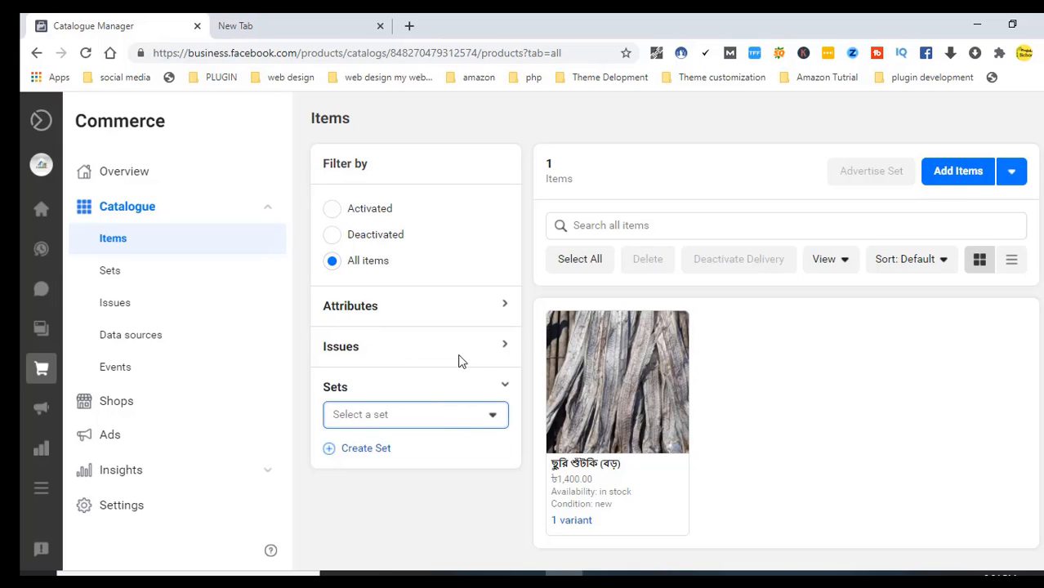
left_click(481, 358)
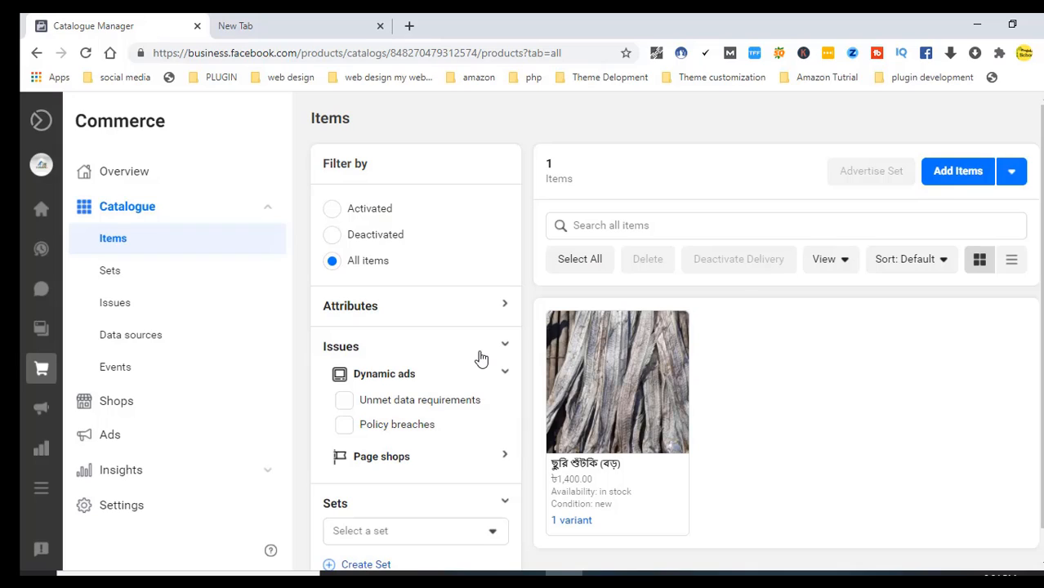
left_click(481, 358)
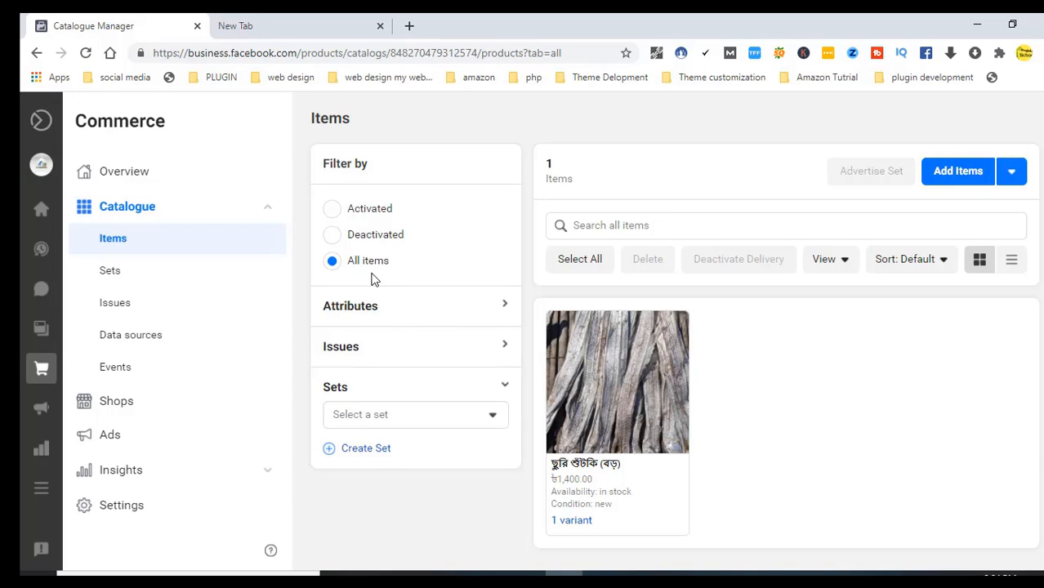
left_click(333, 214)
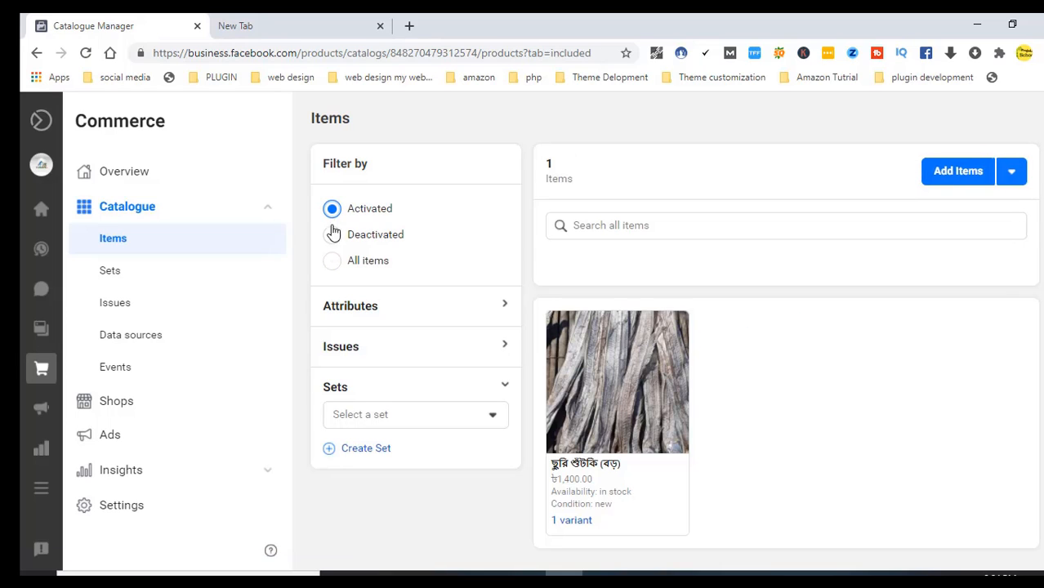
left_click(333, 246)
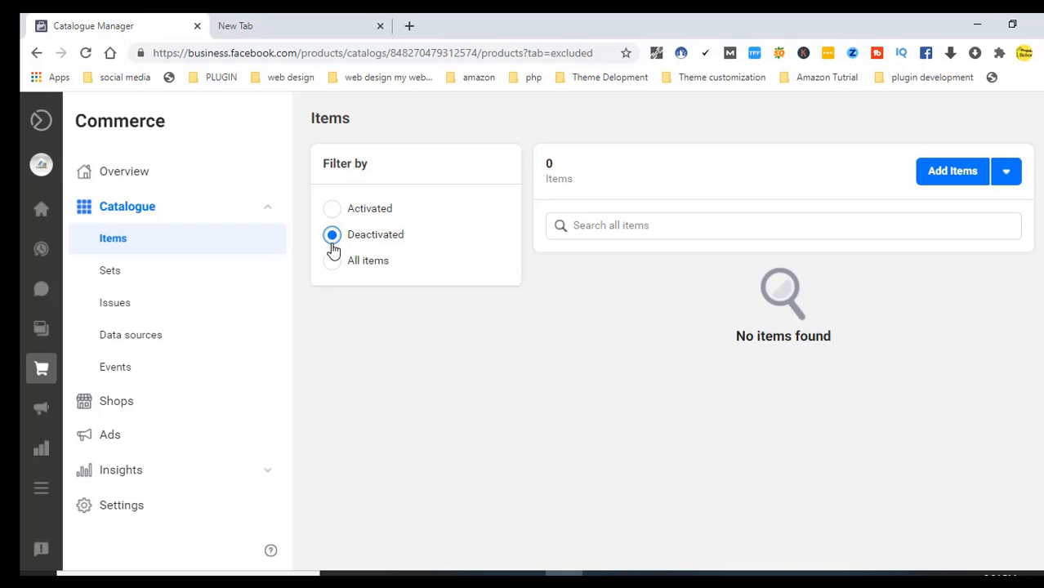
left_click(333, 211)
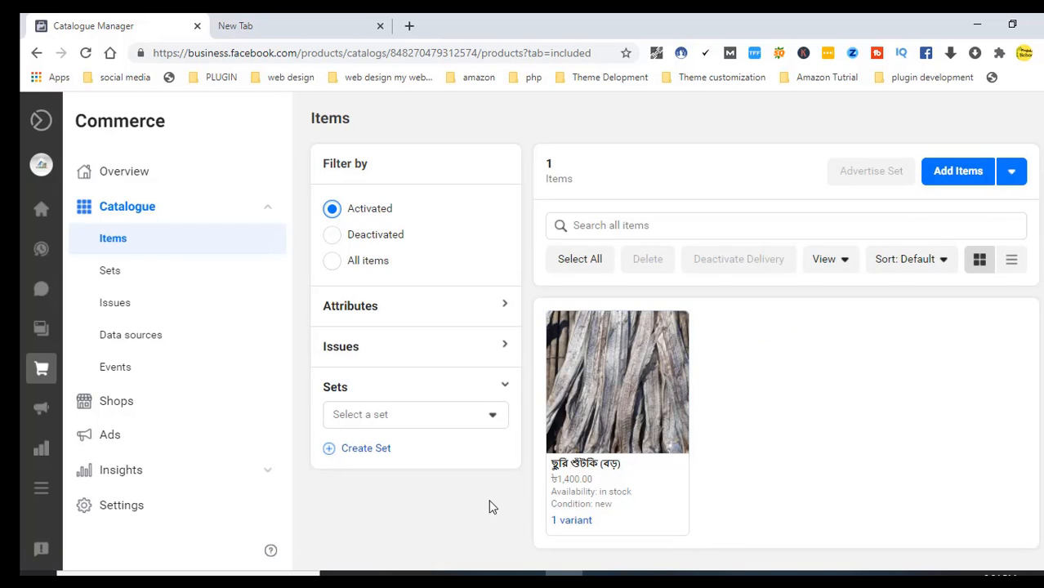
left_click(577, 487)
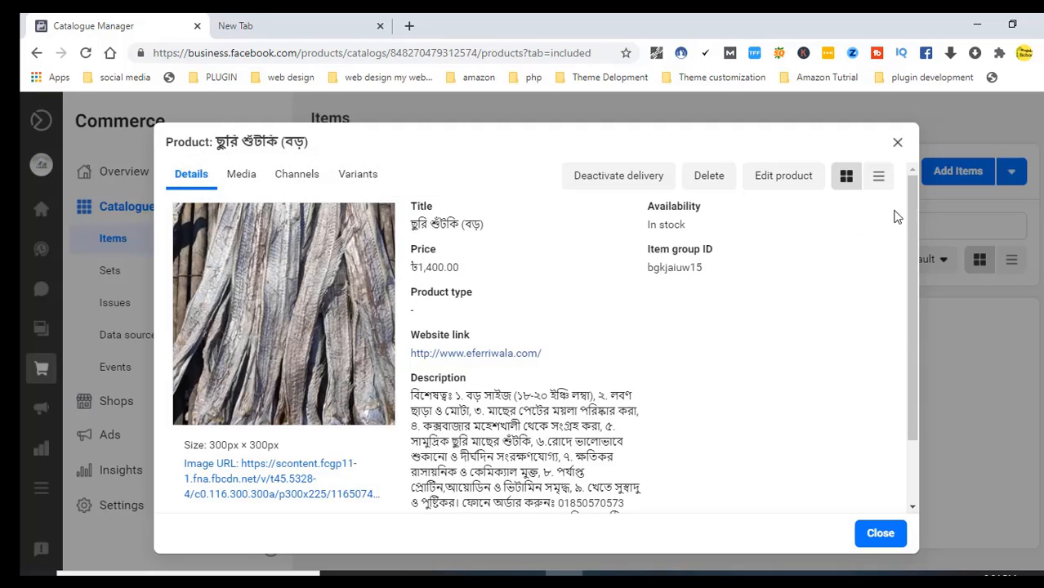
left_click_drag(910, 200, 910, 260)
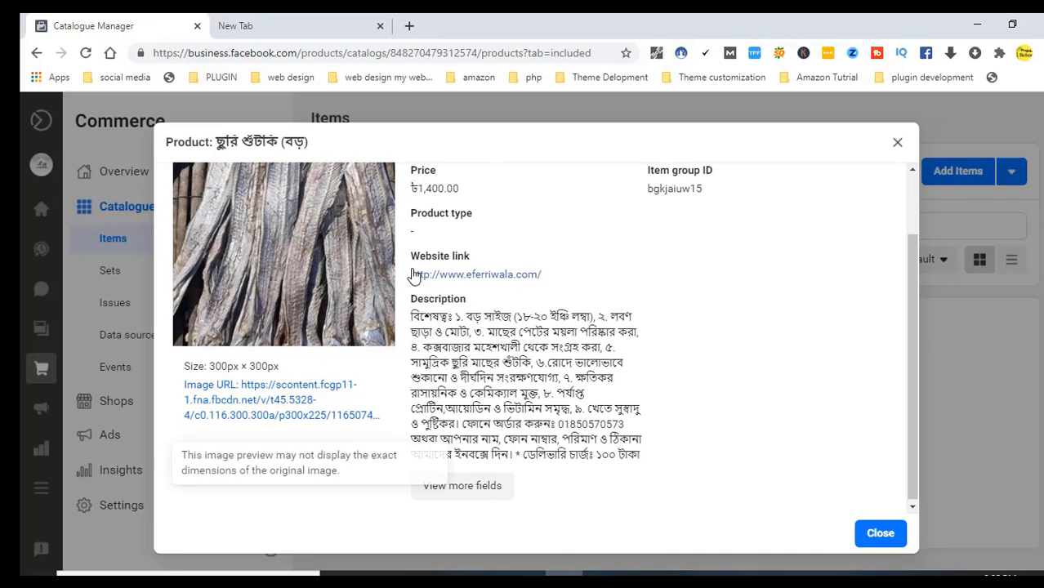
left_click(484, 487)
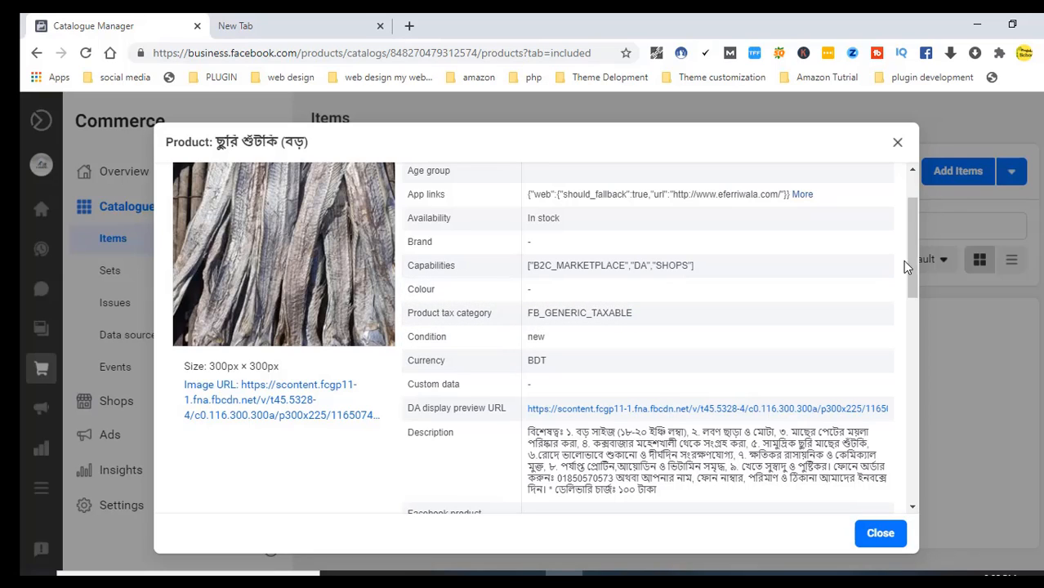
left_click_drag(907, 264, 909, 358)
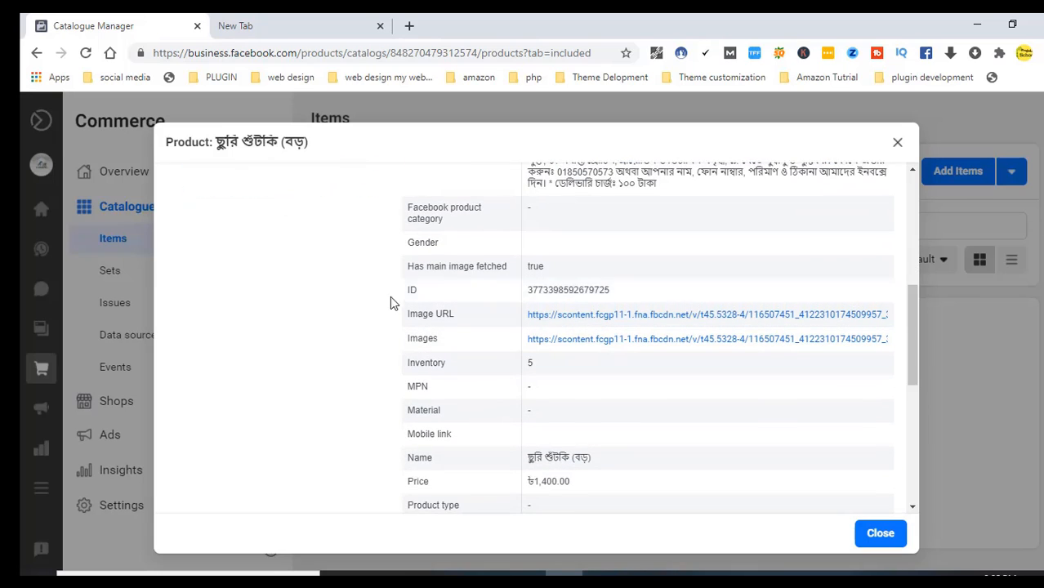
left_click_drag(912, 296, 897, 324)
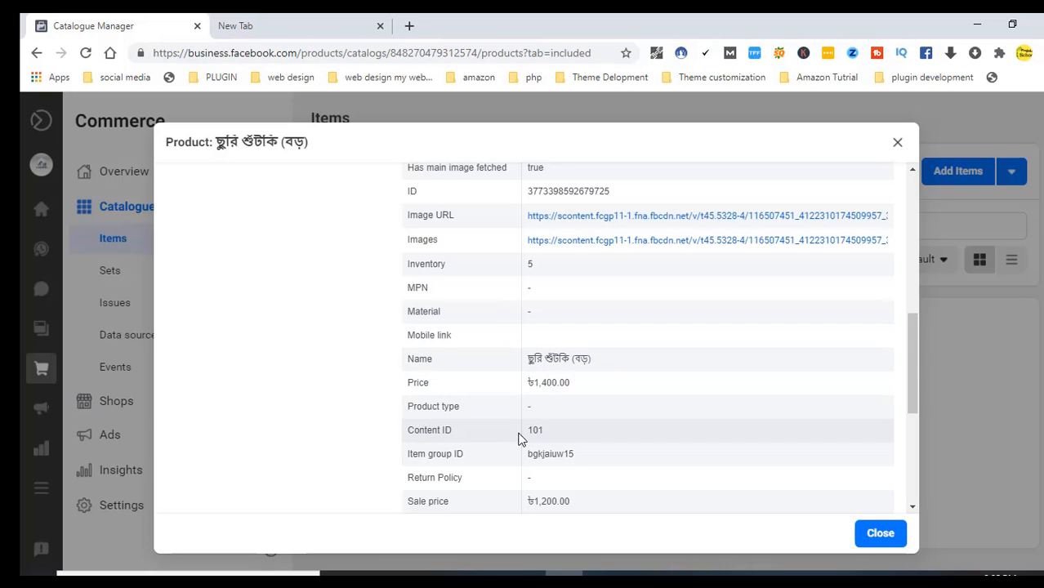
left_click_drag(910, 329, 912, 351)
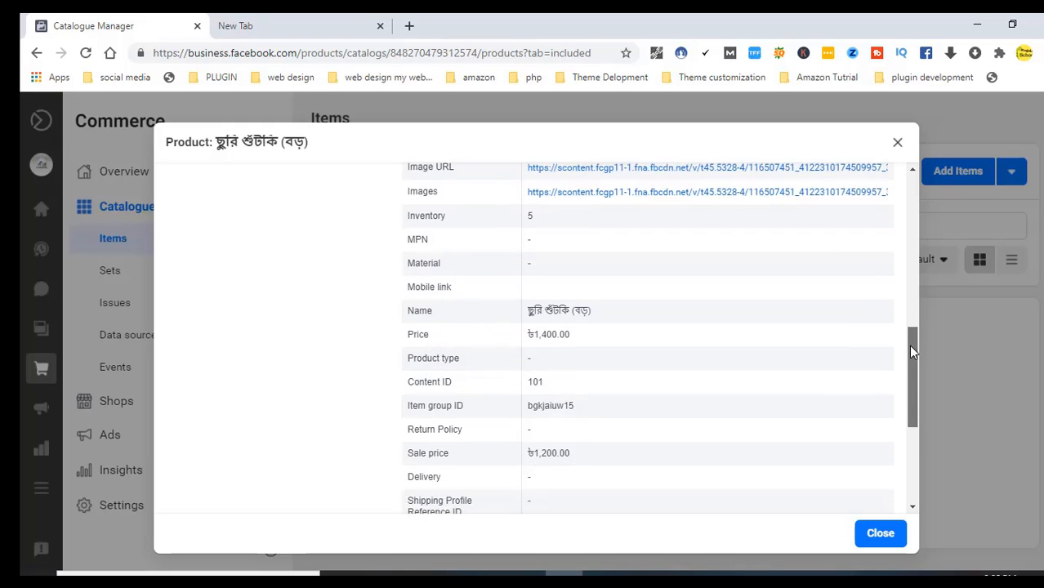
scroll(909, 353, "down", 2)
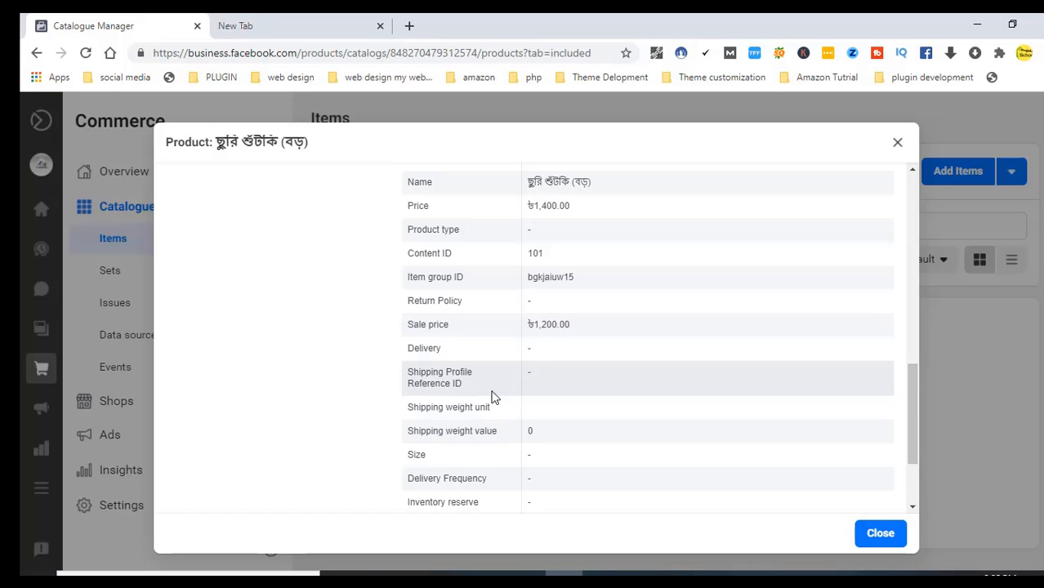
left_click_drag(913, 378, 909, 427)
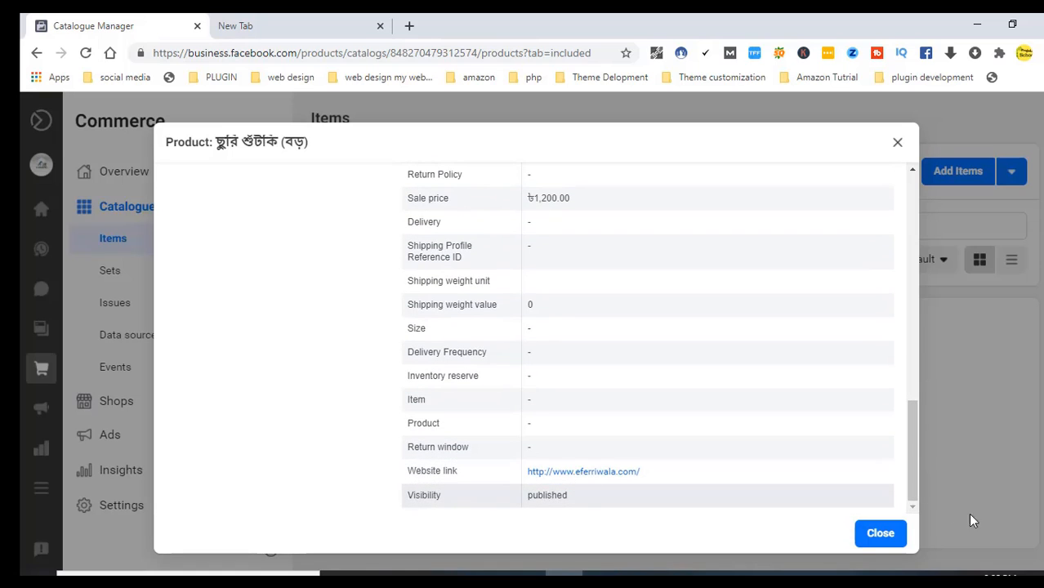
left_click(878, 533)
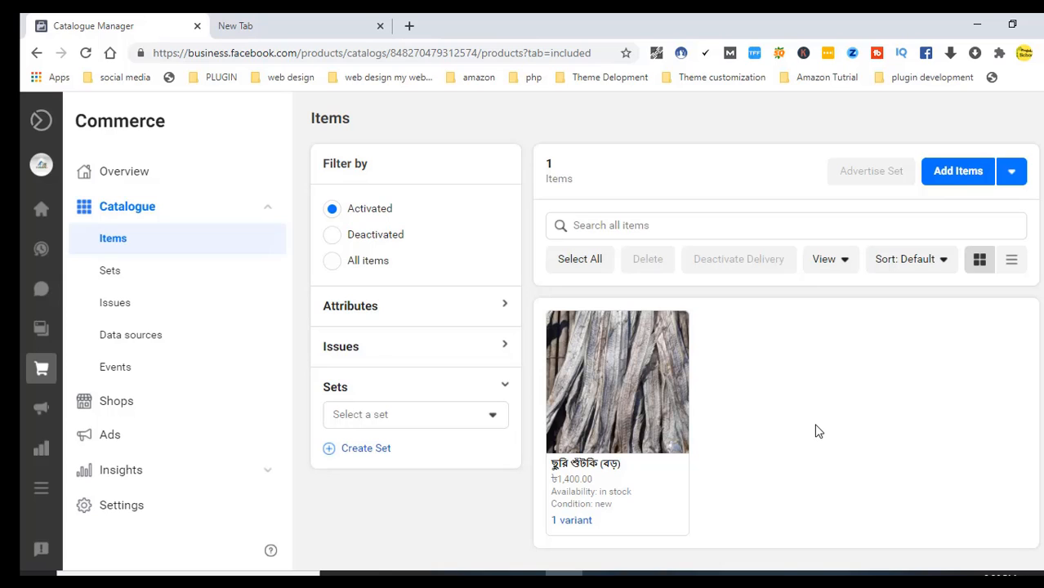
left_click(618, 482)
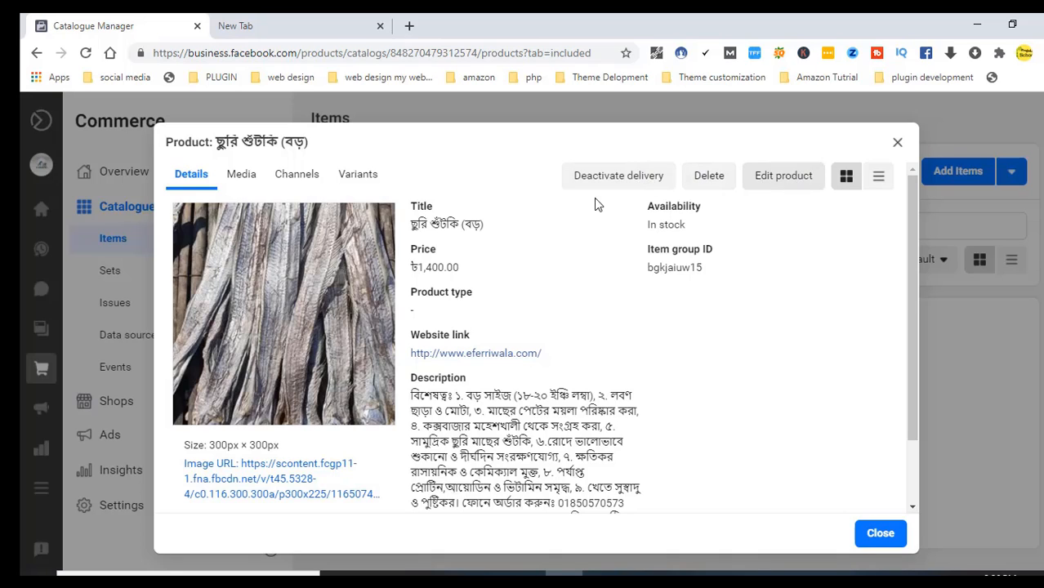
left_click(234, 180)
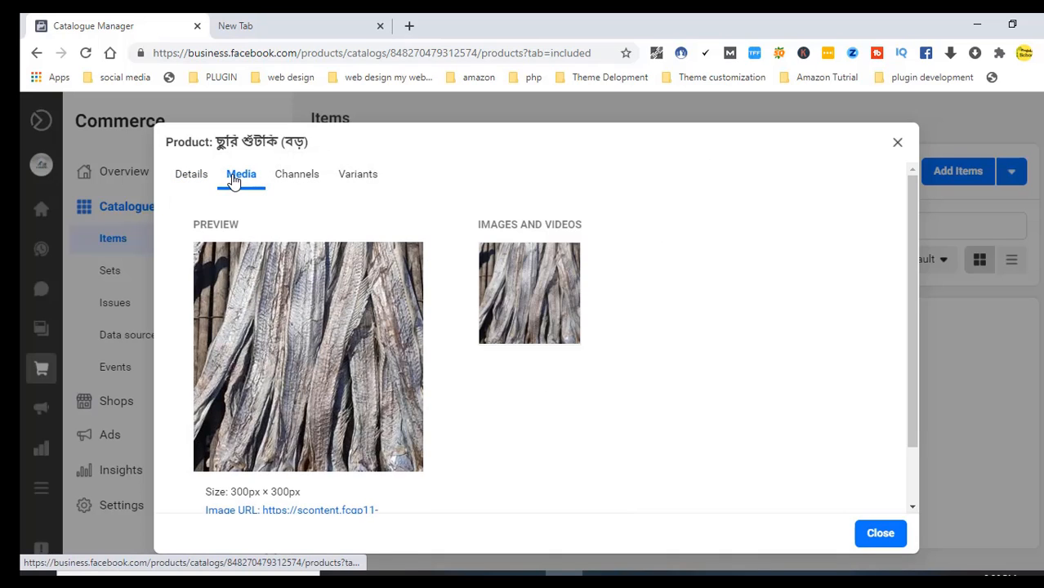
left_click(286, 179)
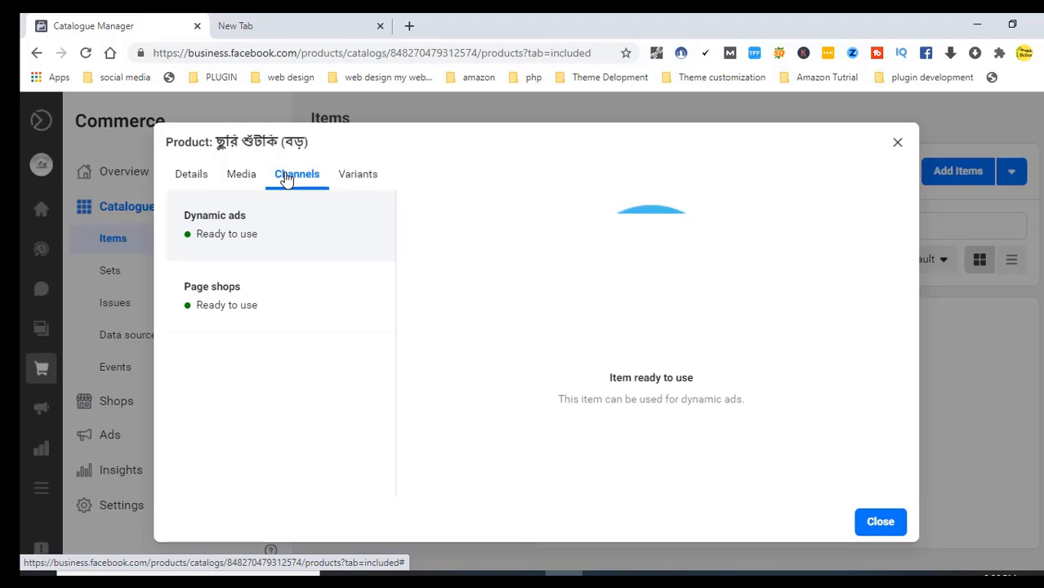
left_click(349, 178)
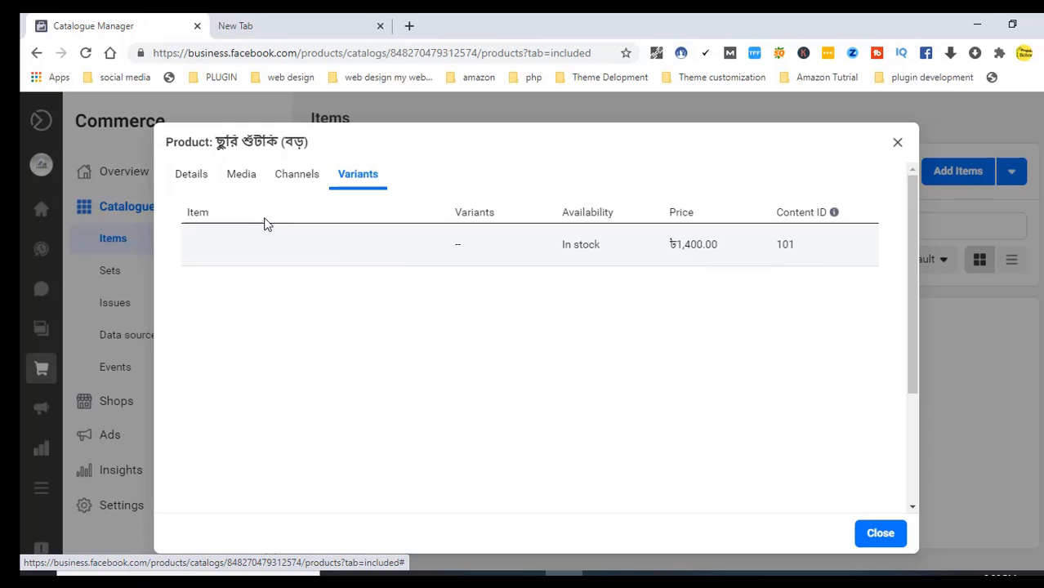
left_click(188, 183)
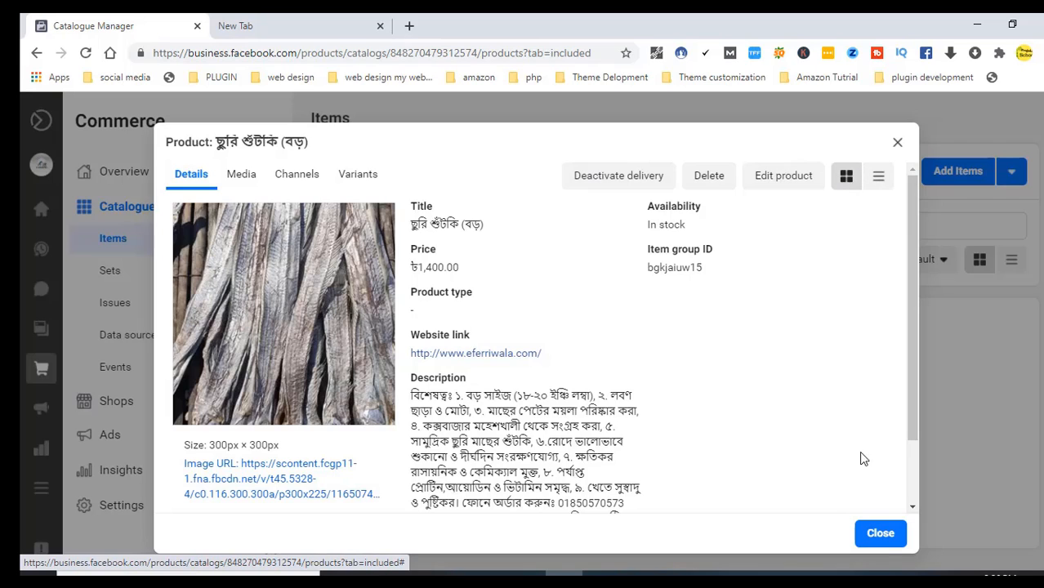
left_click(880, 535)
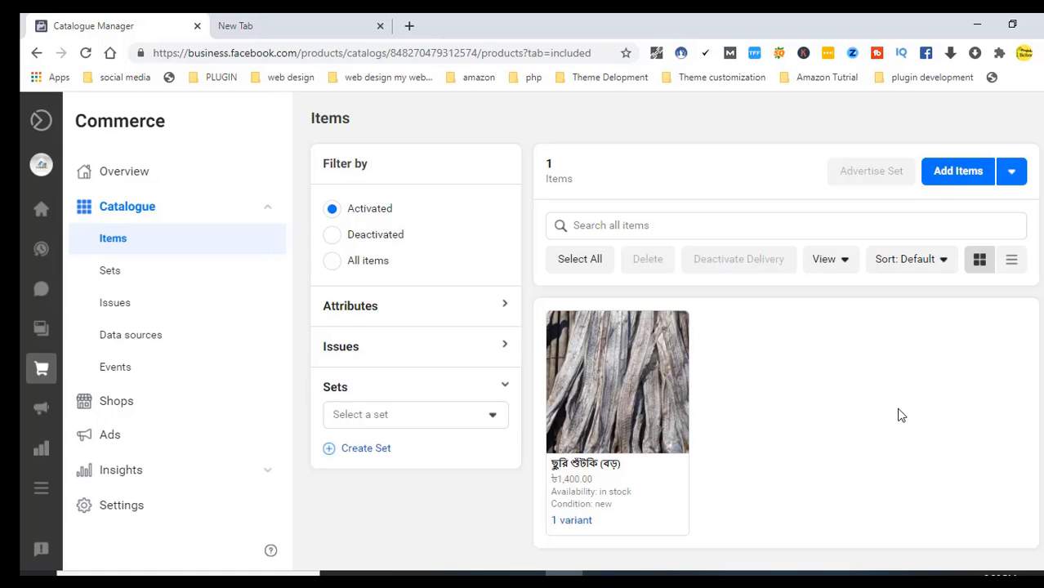
Start a second catalogue product with Add Items using the Add manually option
left_click(969, 179)
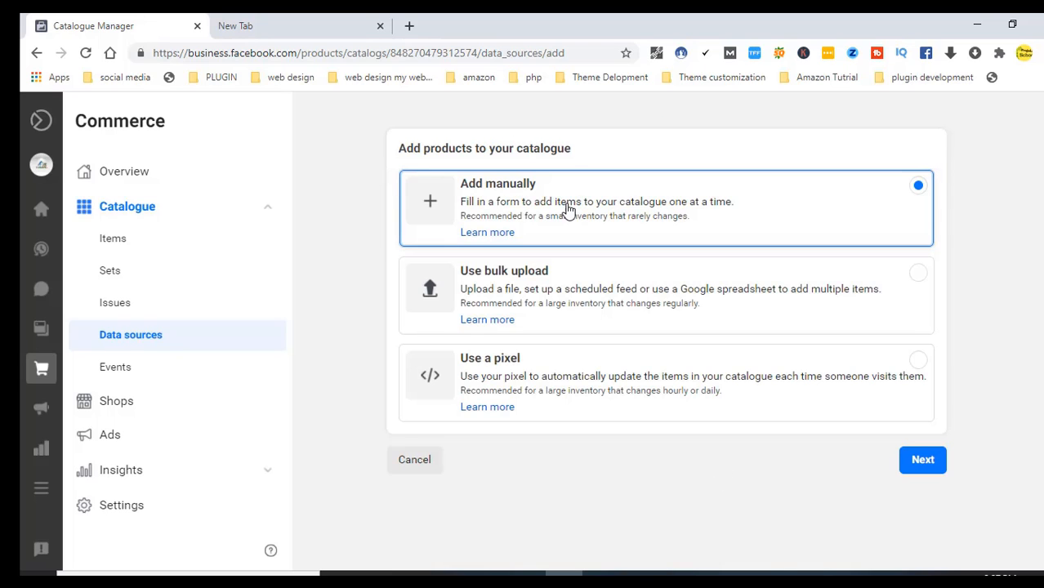
left_click(559, 211)
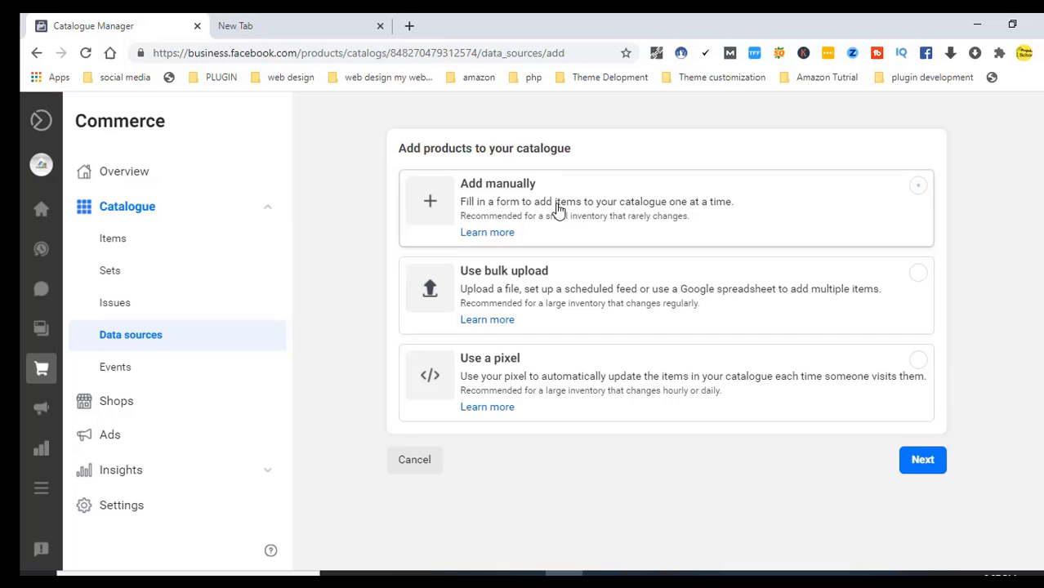
left_click(917, 193)
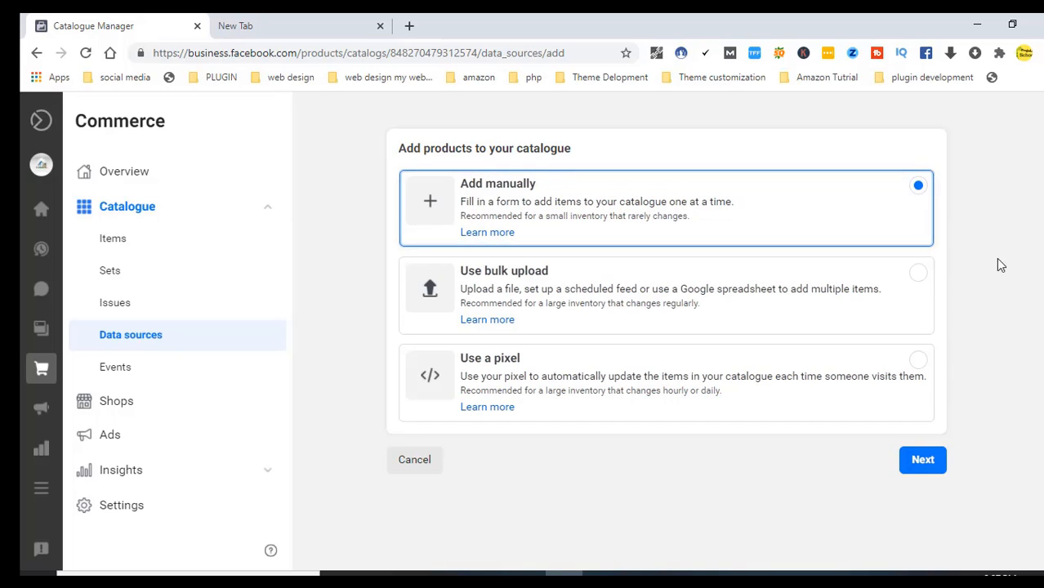
left_click(922, 461)
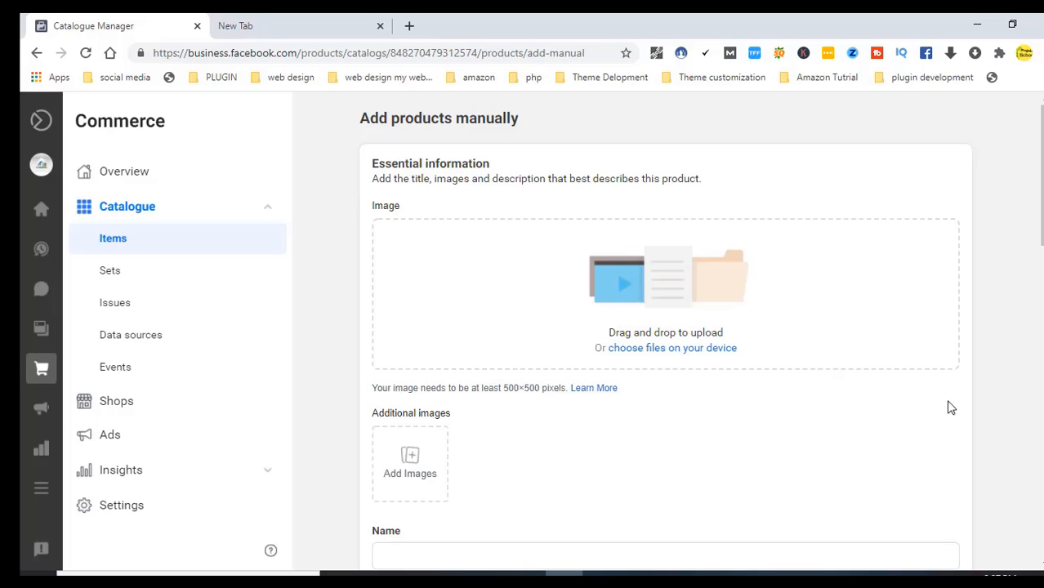
left_click(666, 351)
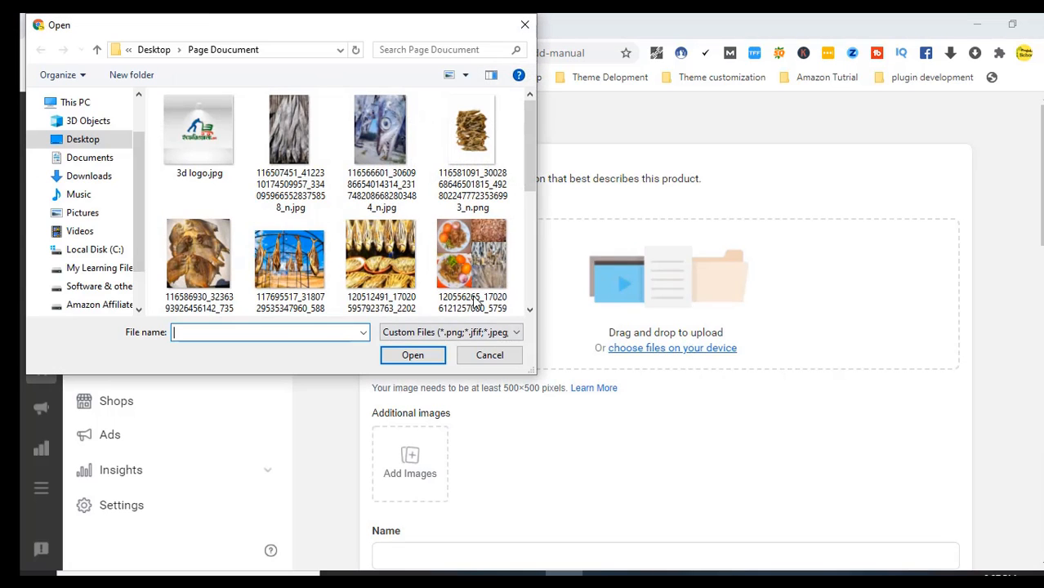
left_click_drag(529, 138, 528, 179)
left_click(480, 247)
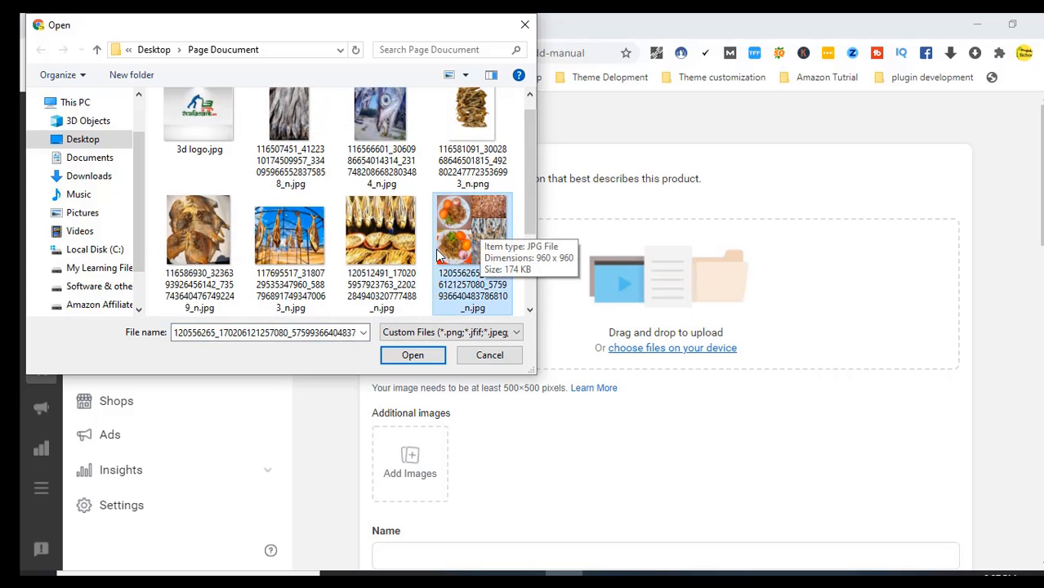
left_click(417, 356)
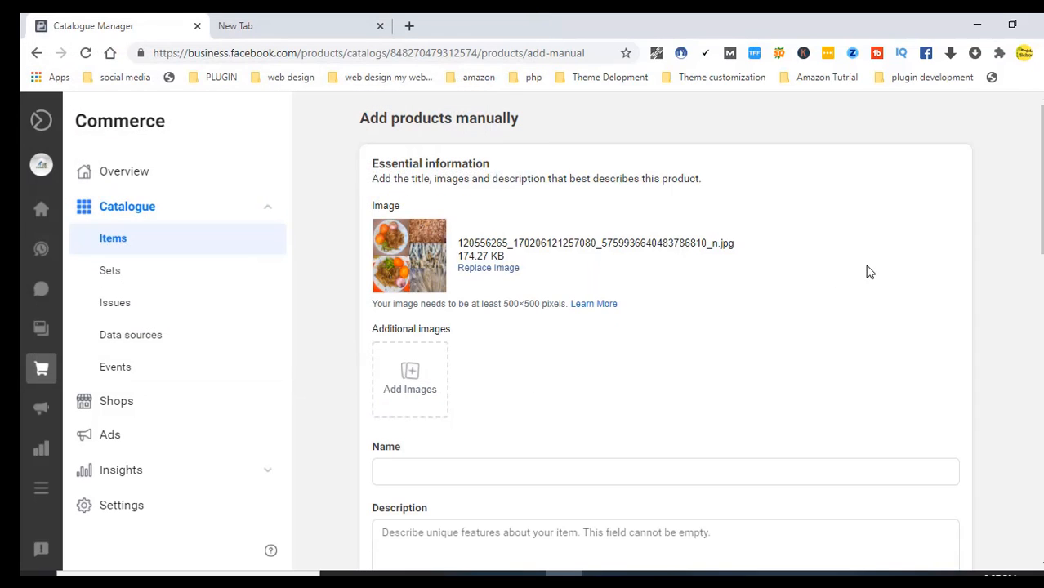
Add the golden dried-fish photo as an additional product image
left_click(409, 376)
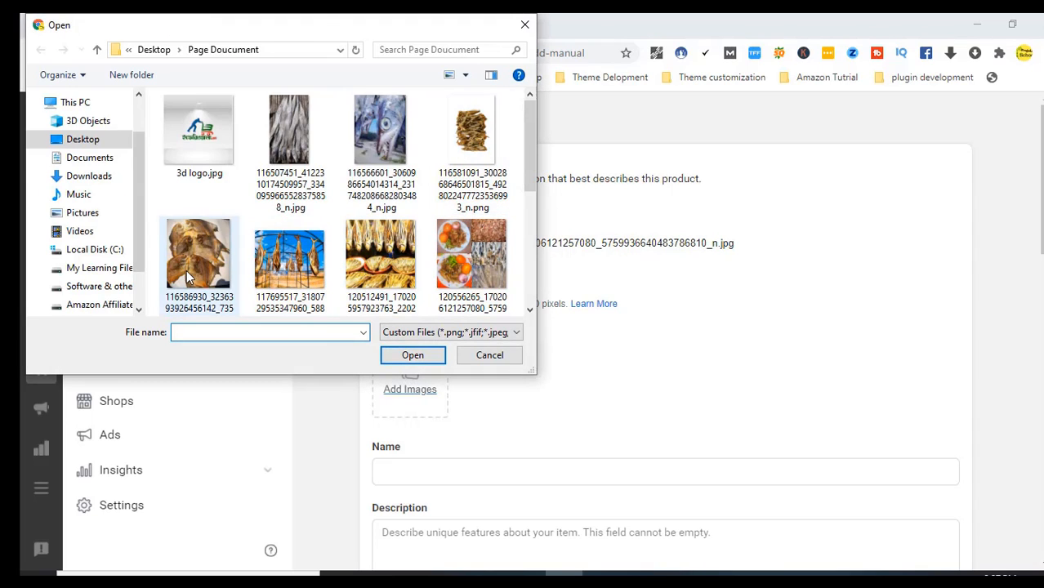
left_click(304, 257)
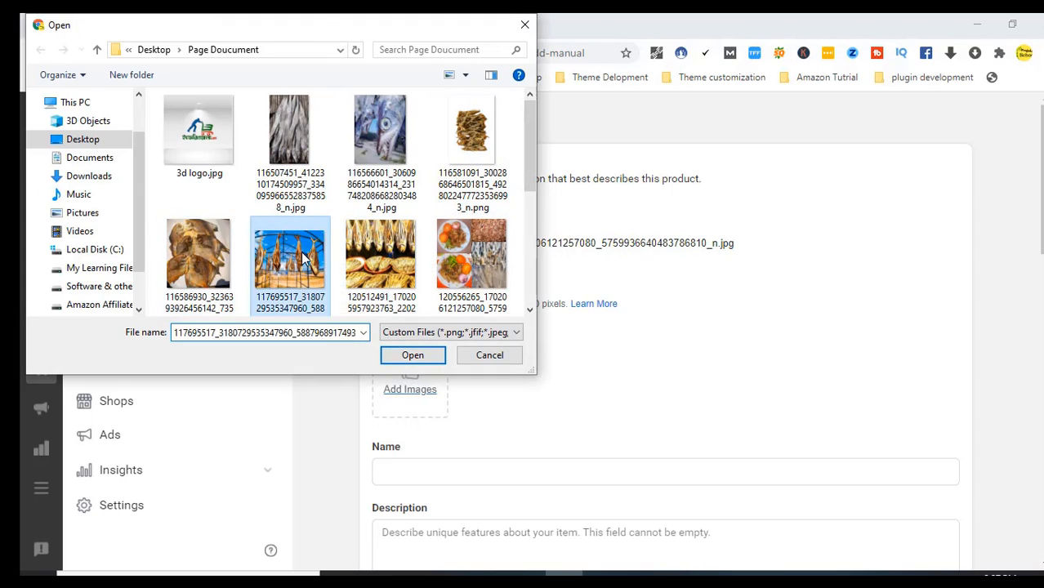
left_click(366, 246)
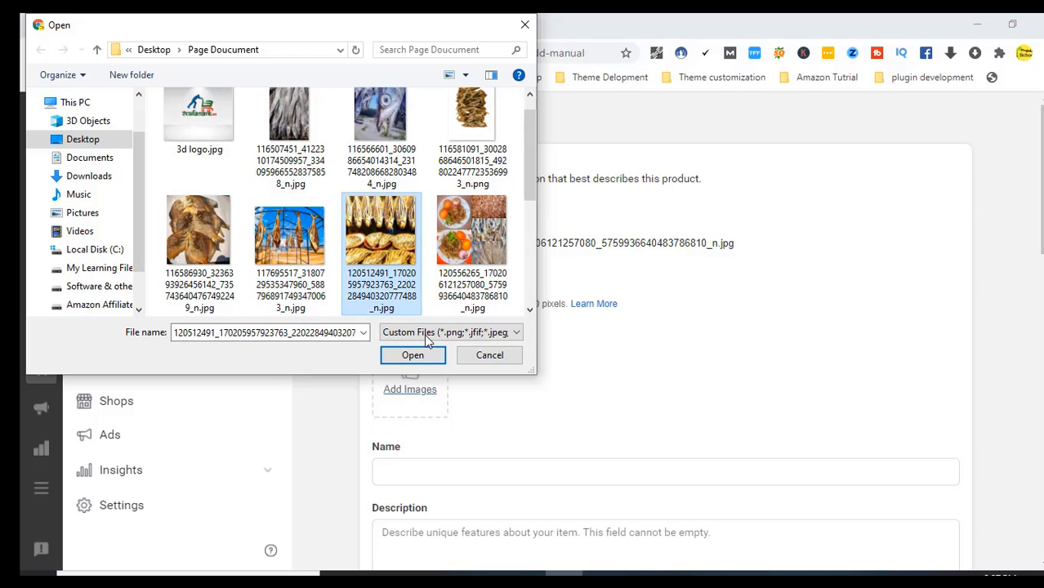
left_click(290, 243)
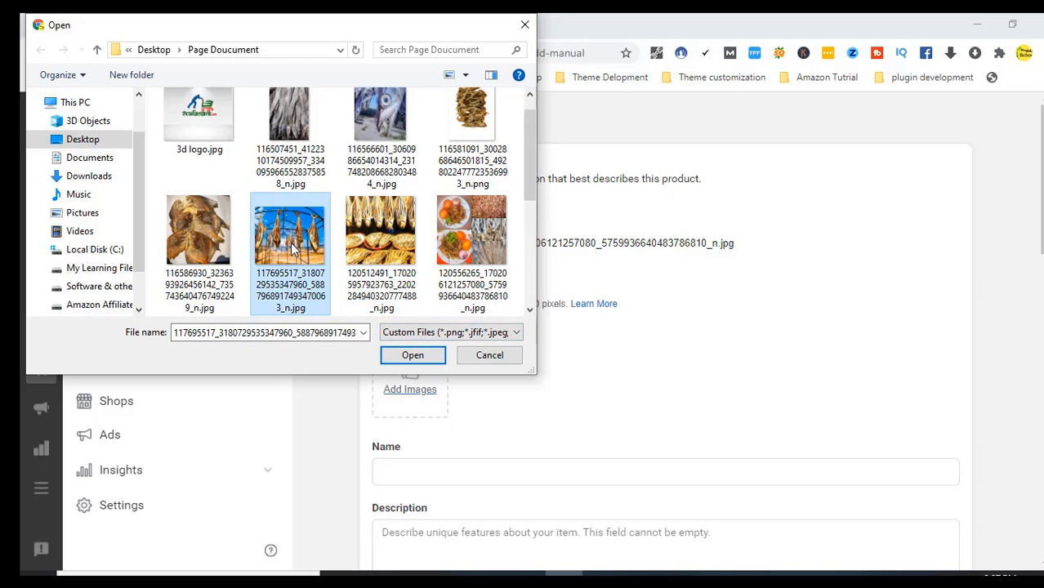
left_click(401, 211)
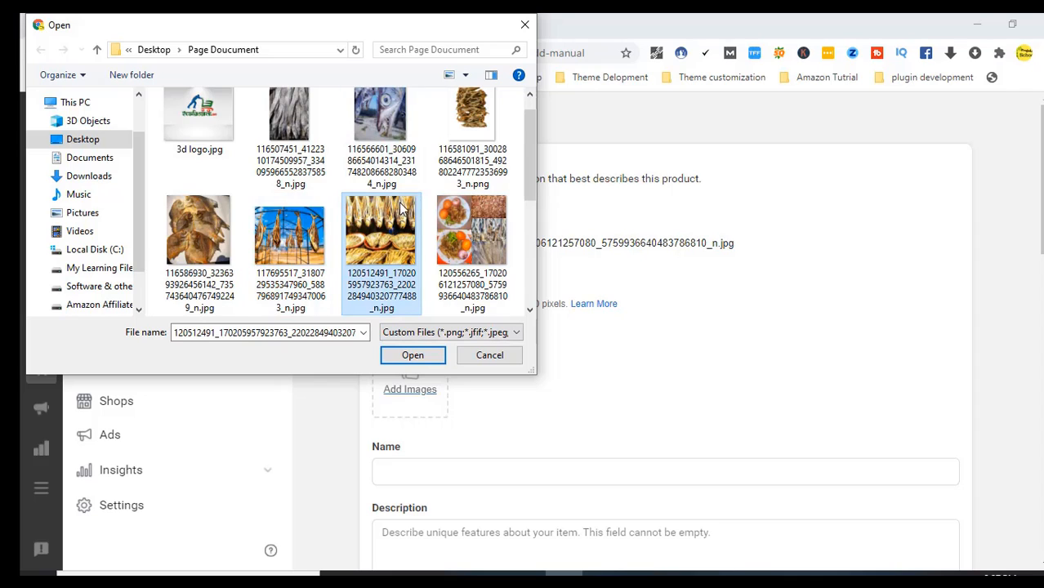
left_click(417, 358)
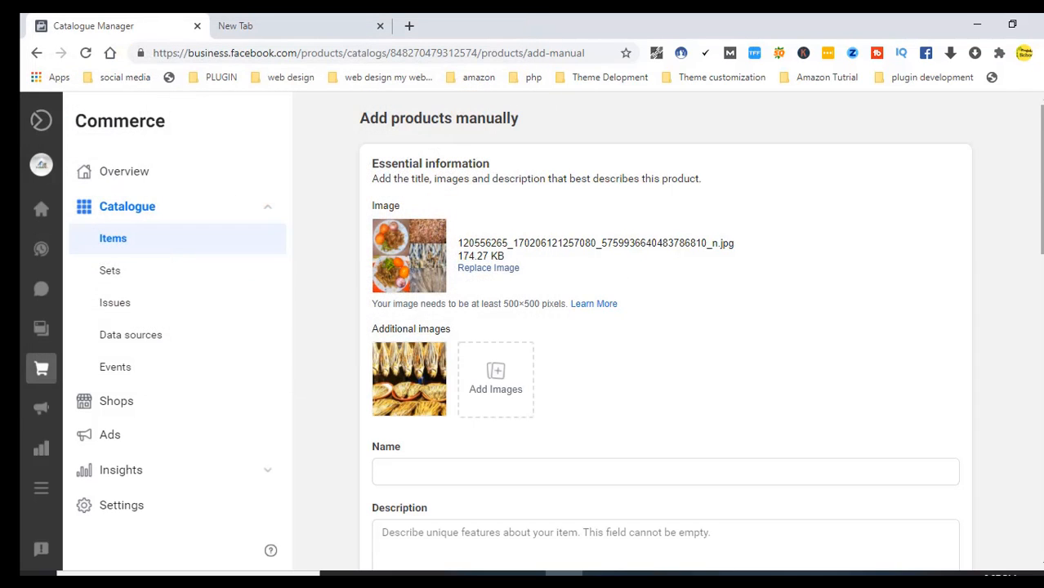
scroll(722, 273, "down", 3)
Copy the name লইট্টা ( লবণ যুক্ত ) from Notepad into the product's Name field
left_click(448, 219)
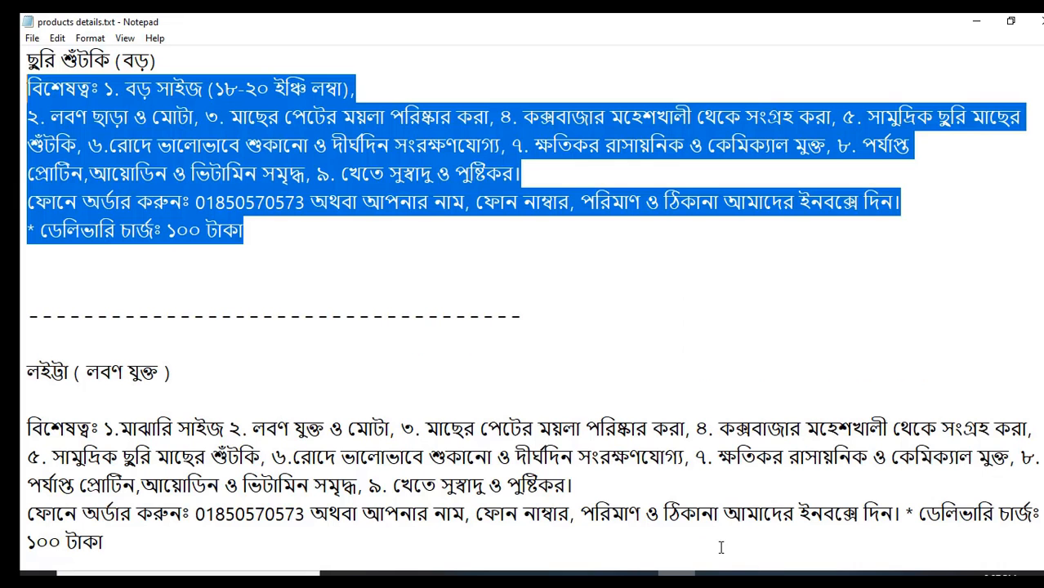
left_click(677, 575)
left_click_drag(179, 373, 22, 373)
key("ctrl+c")
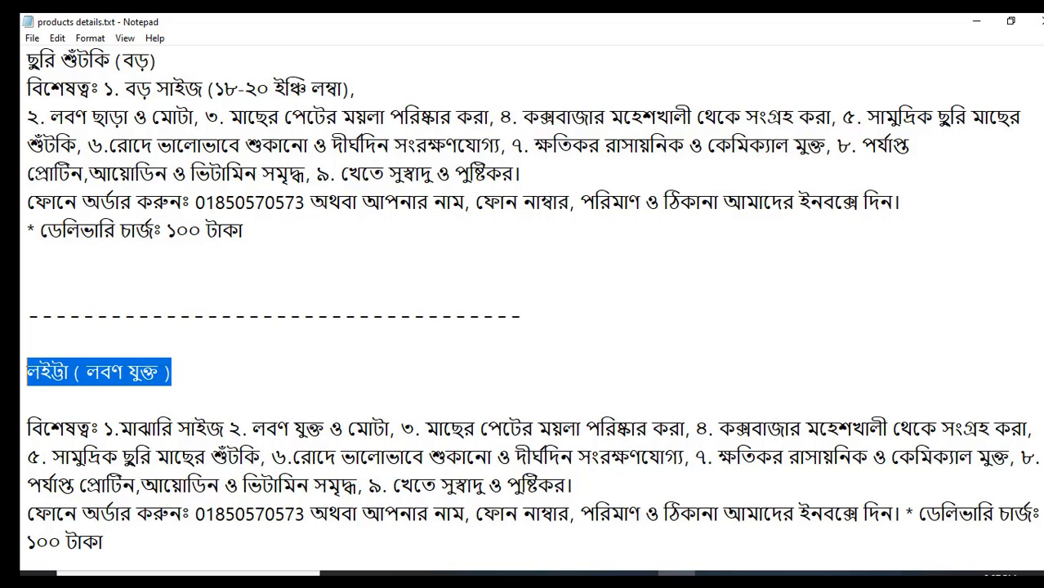
left_click(571, 524)
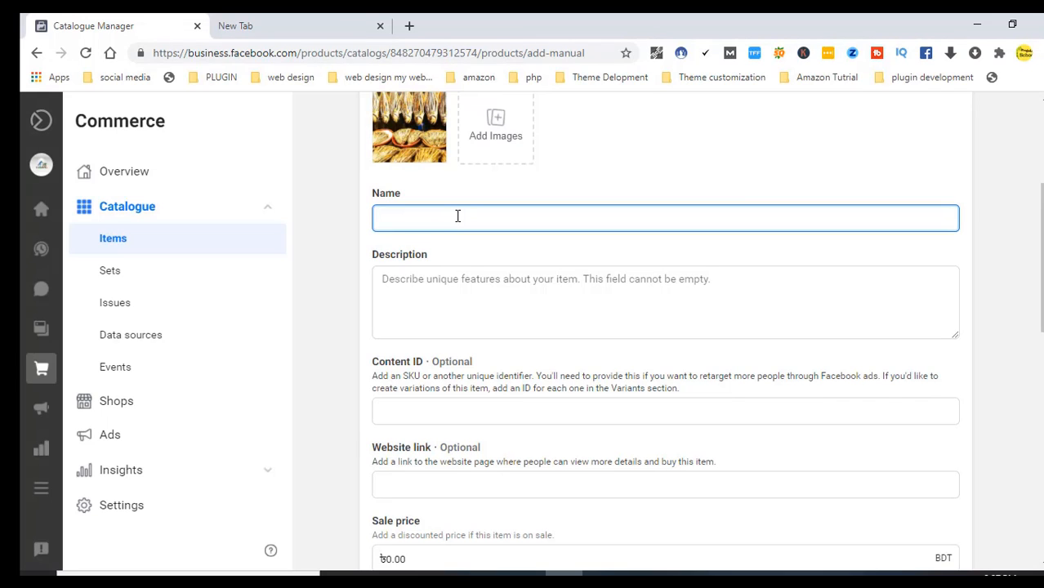
key("ctrl+v")
Copy the লইট্টা features and ordering text from Notepad into the Description field
left_click(446, 287)
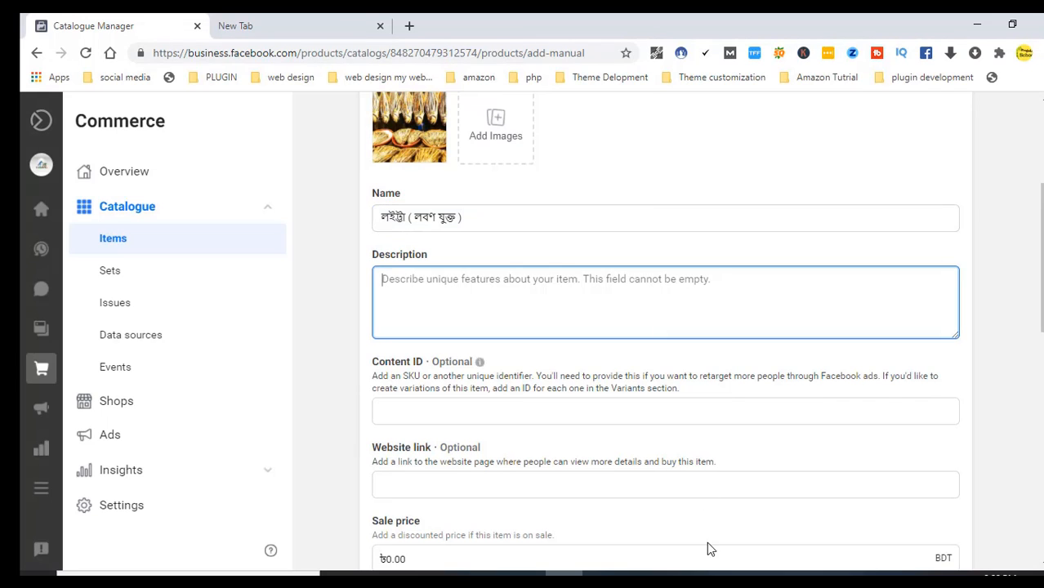
left_click(677, 574)
left_click_drag(27, 424, 217, 183)
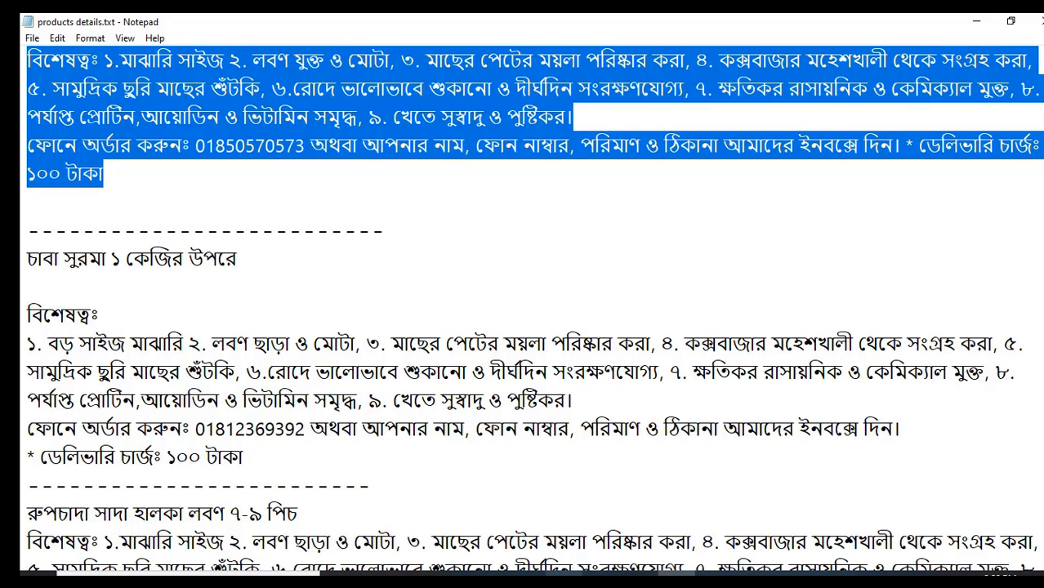
mouse_move(564, 576)
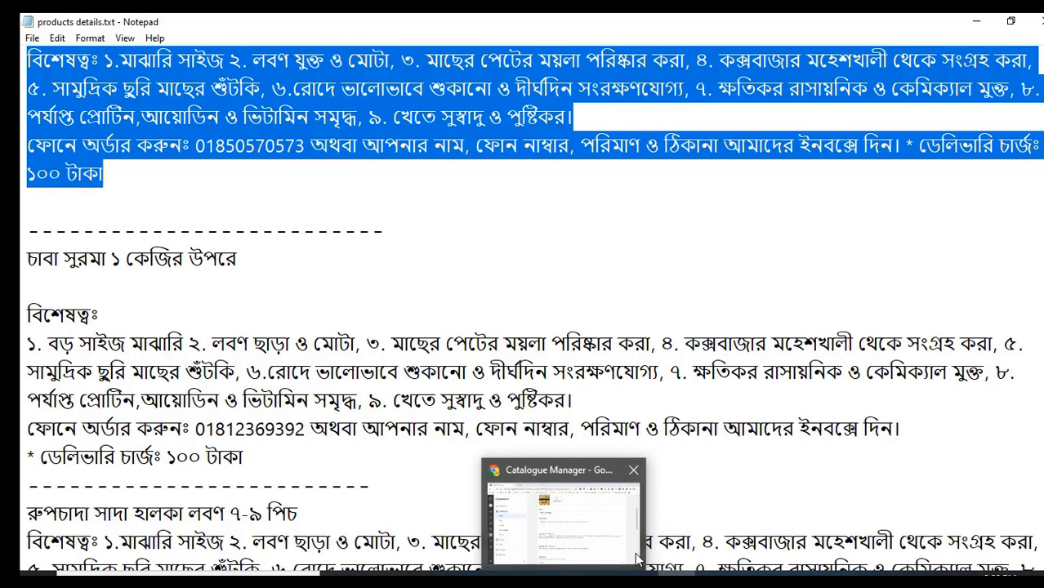
left_click(564, 575)
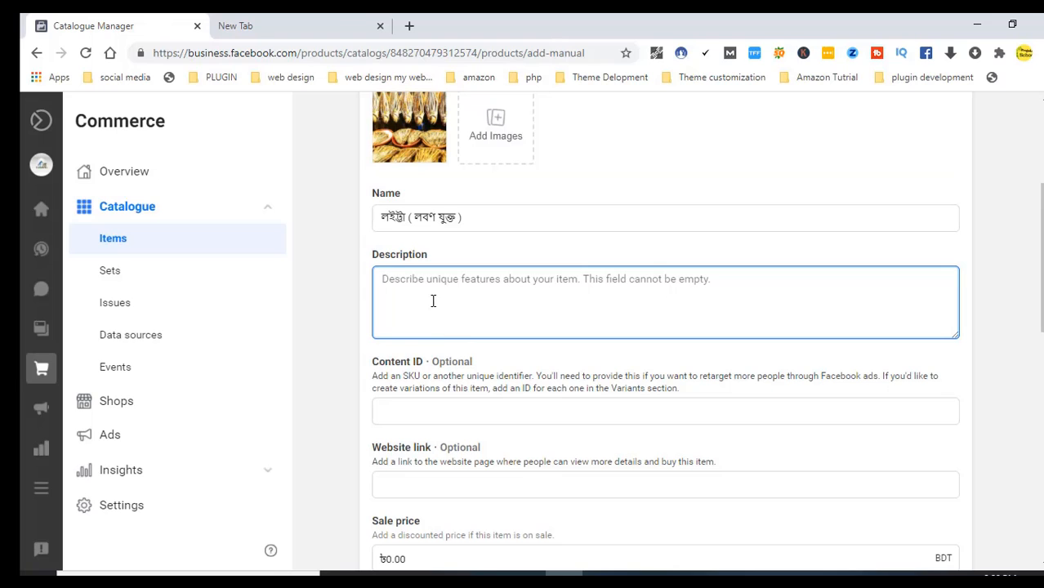
key("ctrl+v")
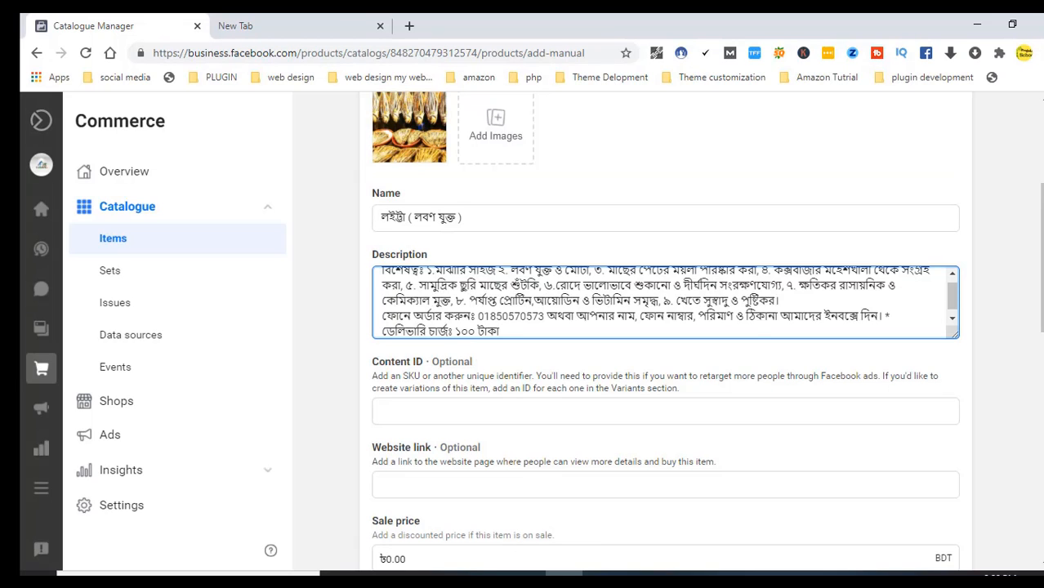
scroll(1041, 293, "down", 3)
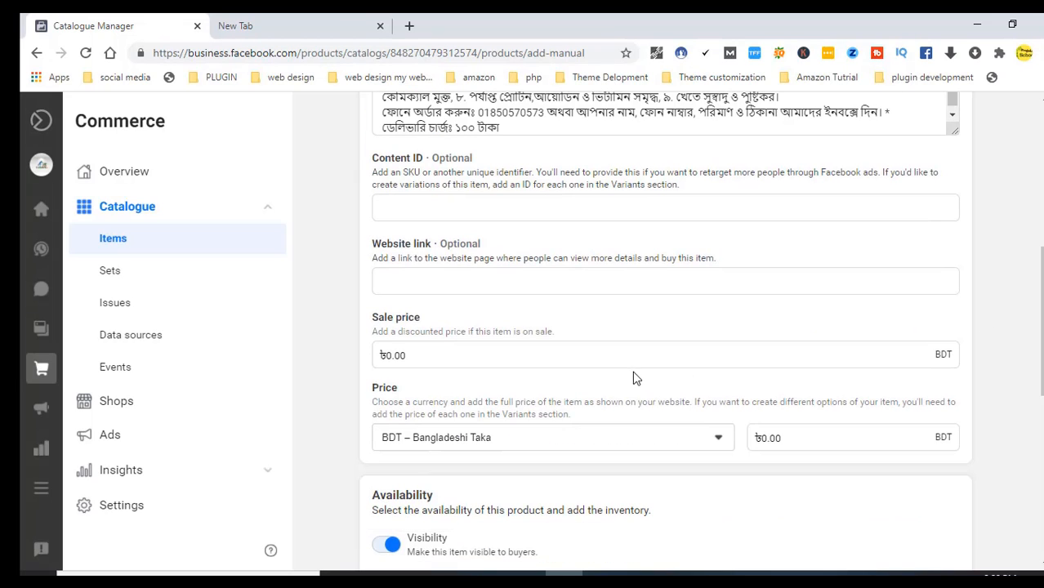
Enter ৳800 as the product's sale price and price
left_click(611, 350)
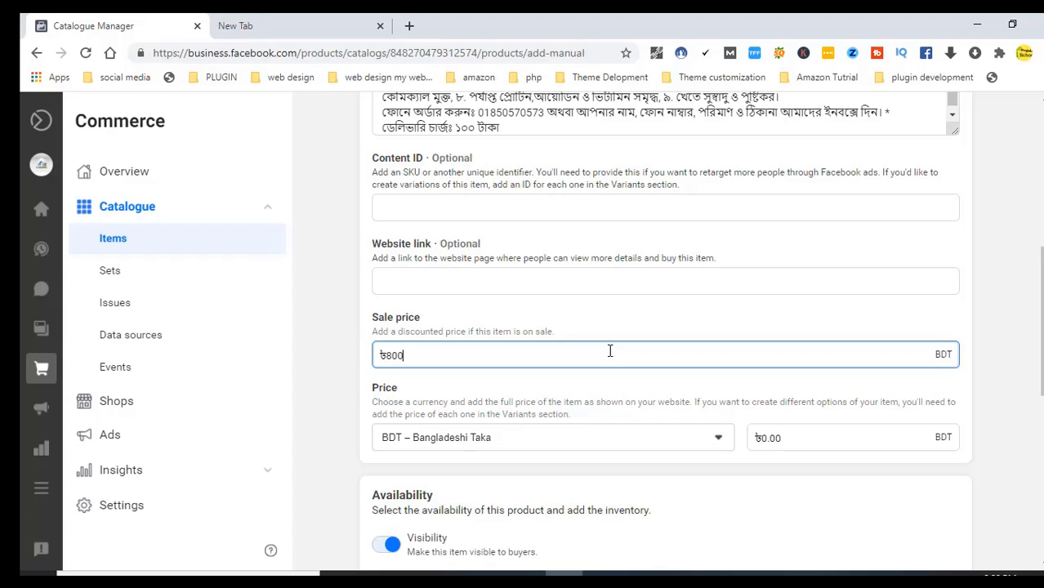
left_click(828, 443)
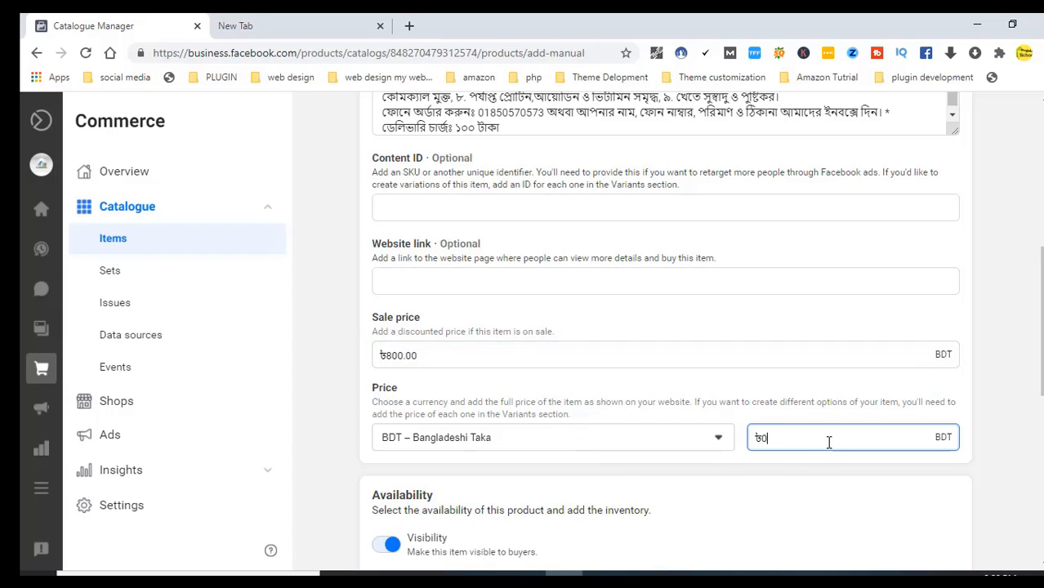
key("BackSpace")
type("800")
scroll(666, 327, "down", 4)
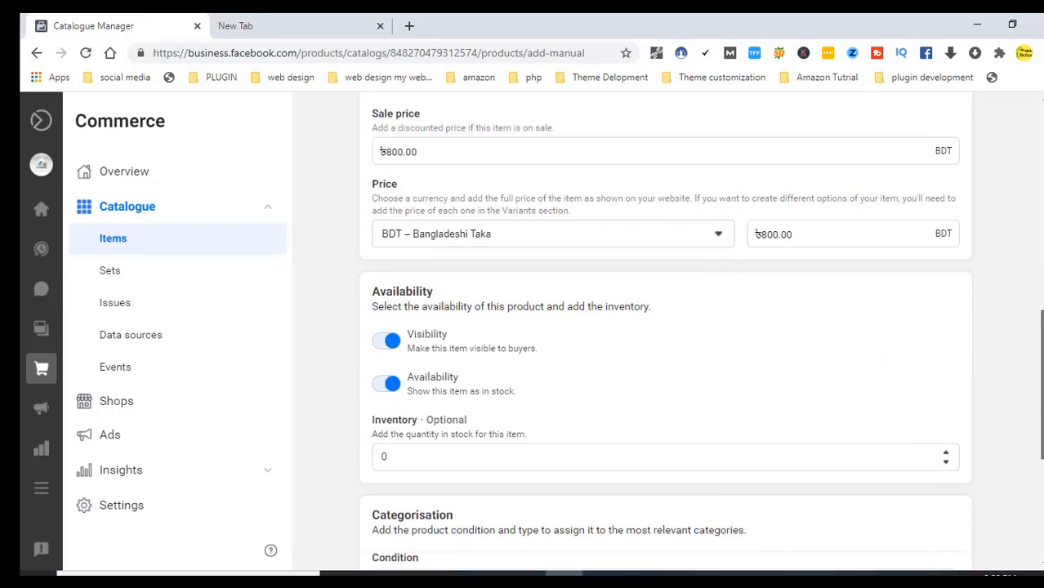
scroll(1041, 423, "down", 1)
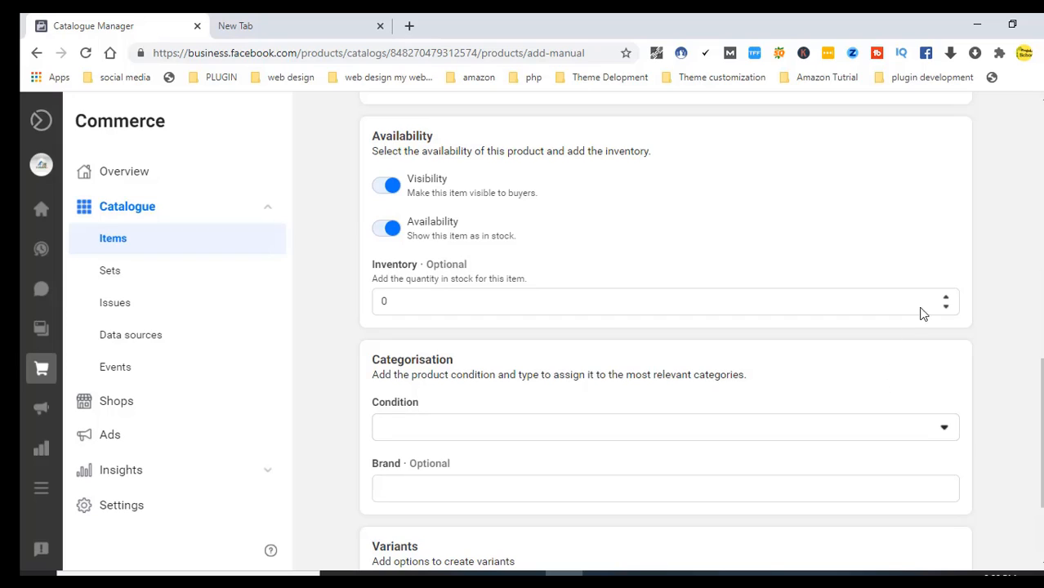
Set inventory to 5, condition to New and brand to eferriwala
left_click(945, 300)
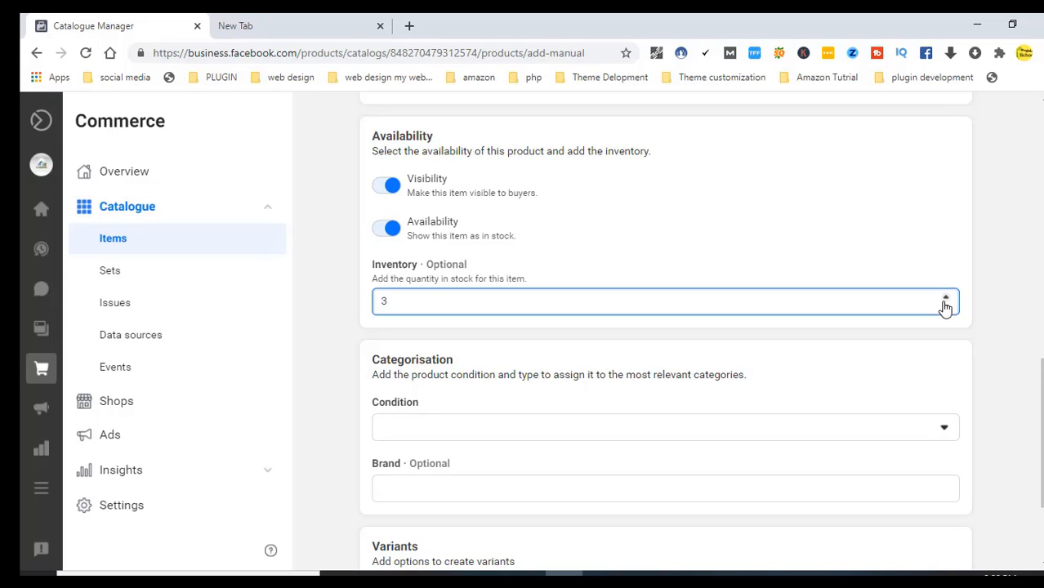
left_click(945, 301)
left_click(480, 434)
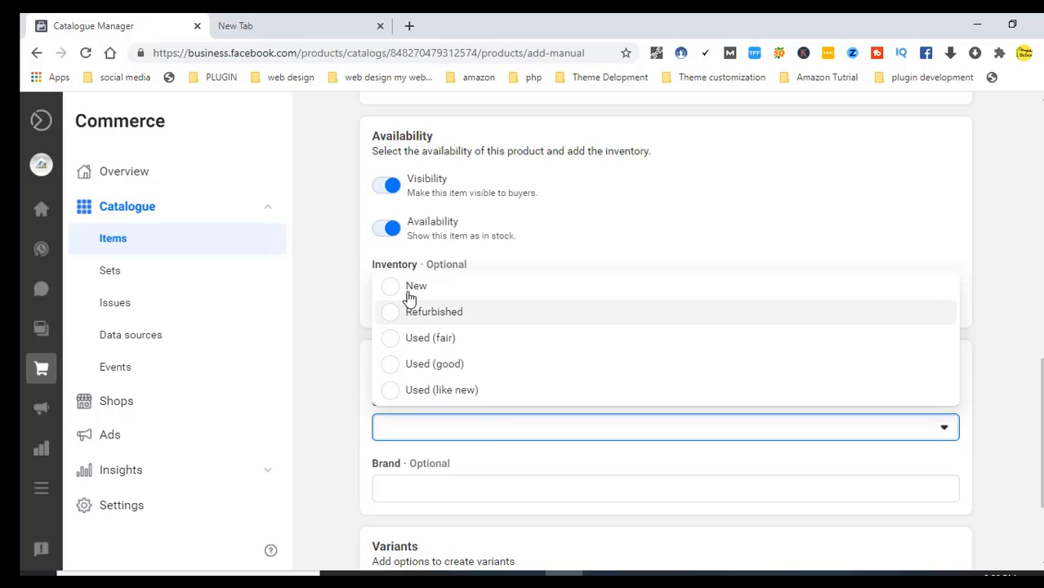
left_click(403, 290)
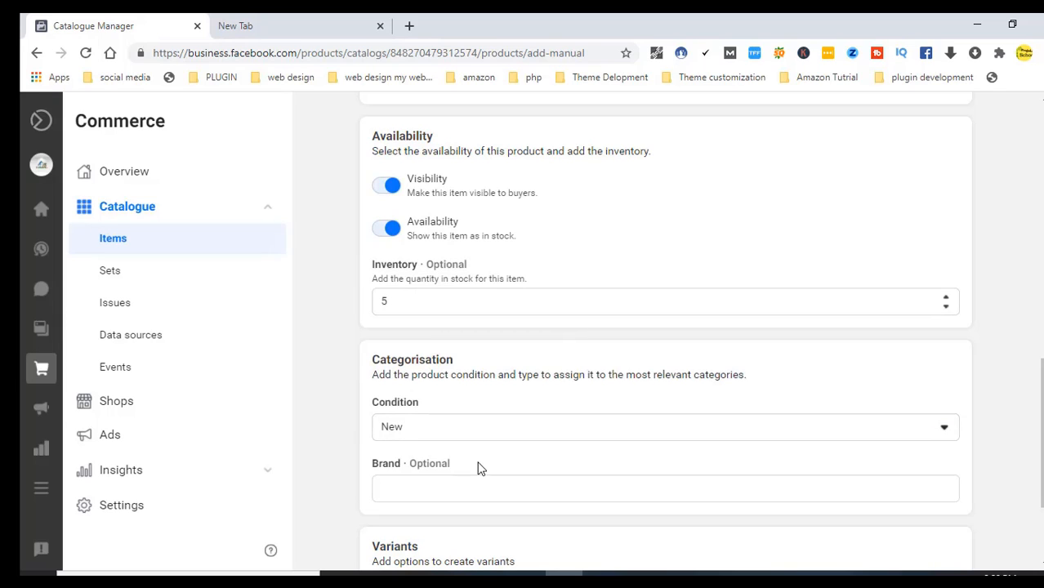
left_click(426, 485)
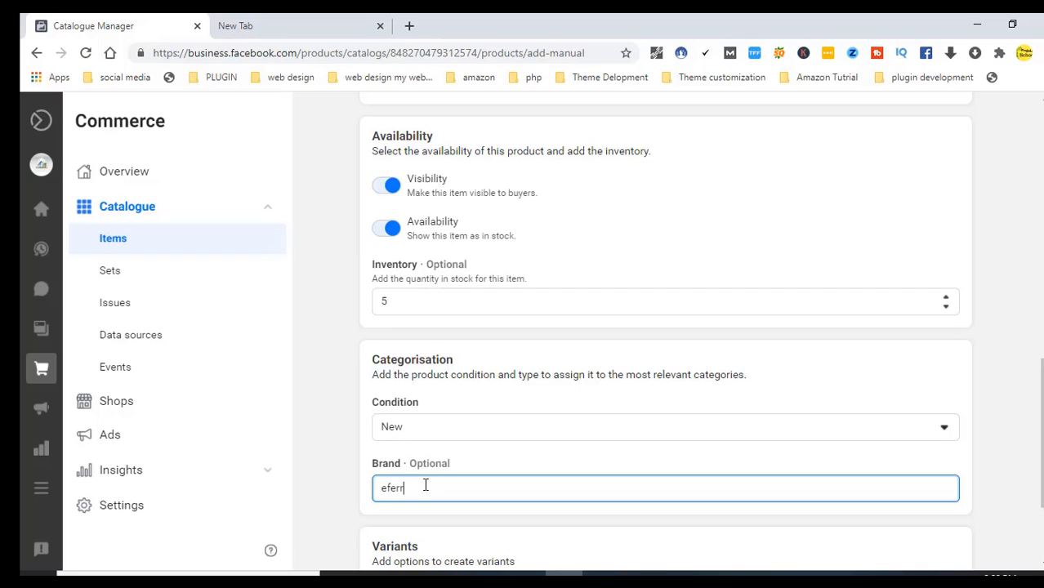
type("eferriwala")
left_click_drag(1042, 419, 1043, 470)
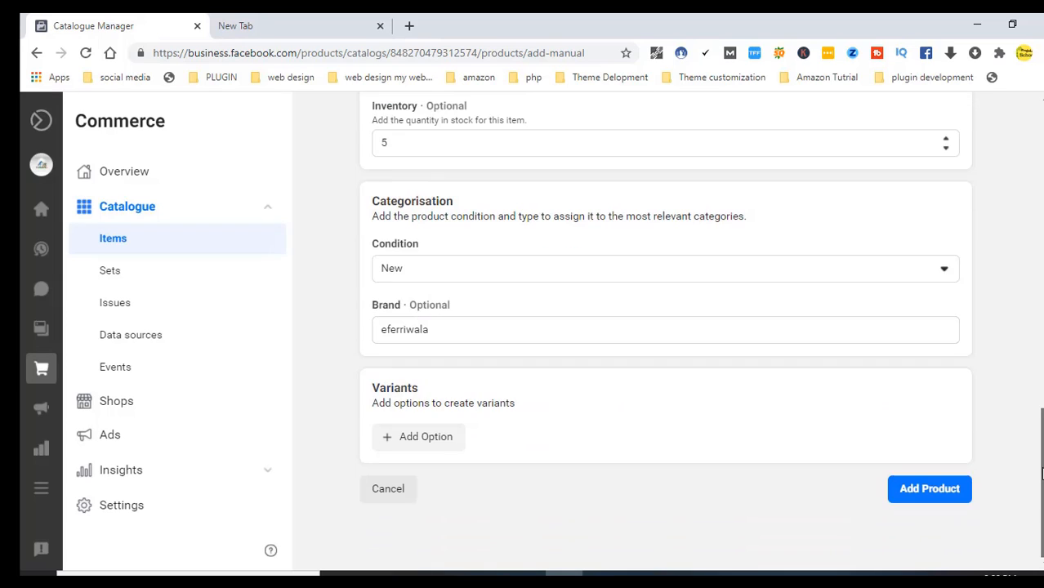
Add a Material variant option to the product
left_click(399, 439)
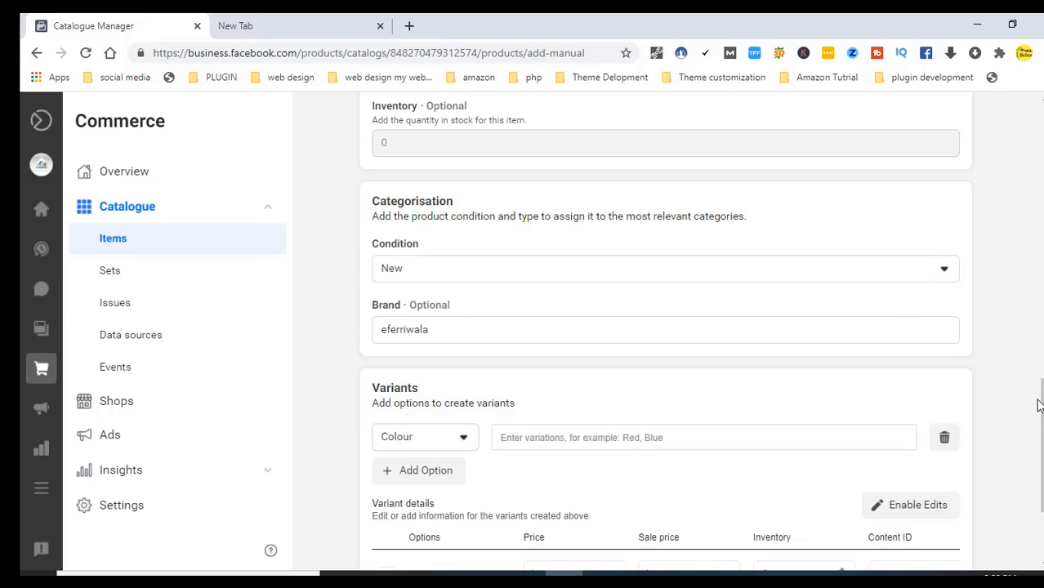
scroll(1038, 407, "down", 2)
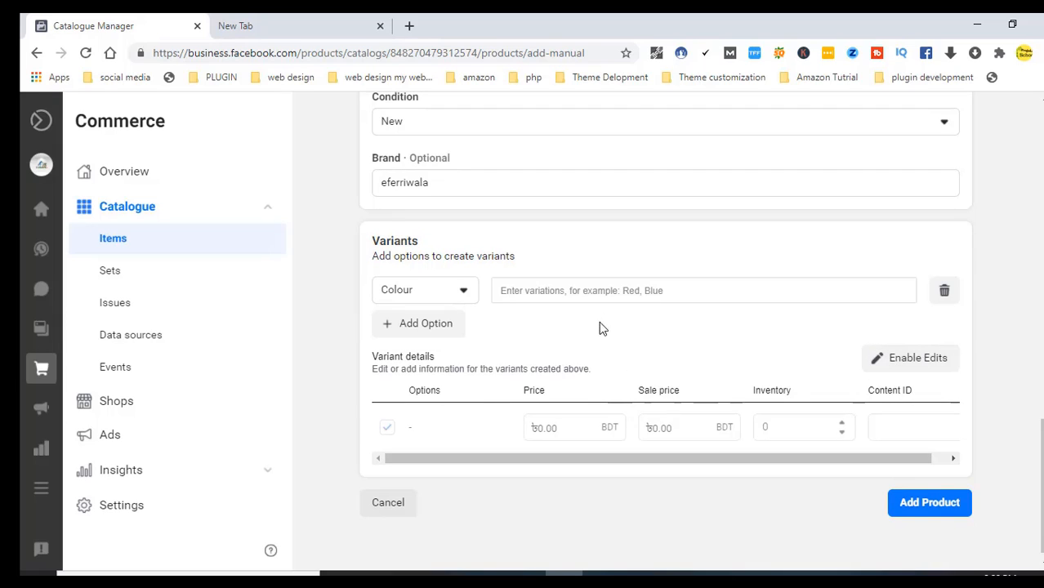
left_click(463, 295)
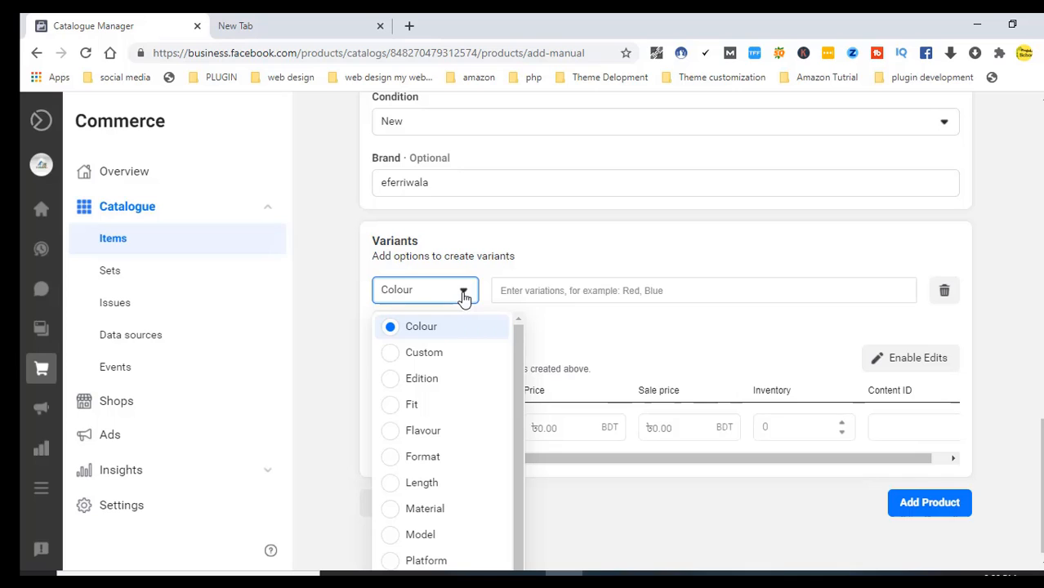
scroll(518, 357, "down", 1)
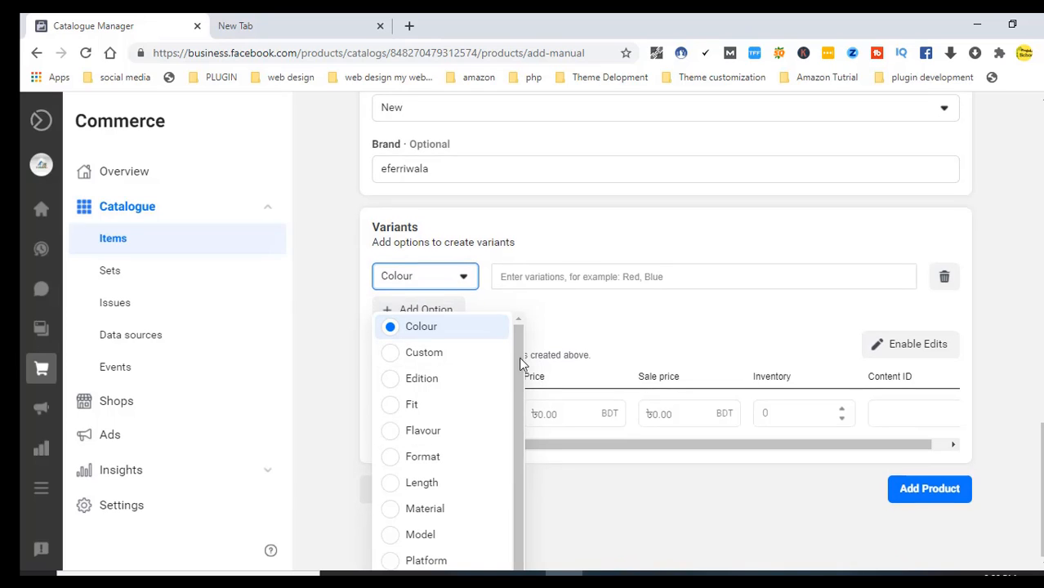
scroll(517, 364, "down", 1)
scroll(516, 391, "up", 1)
scroll(515, 394, "down", 1)
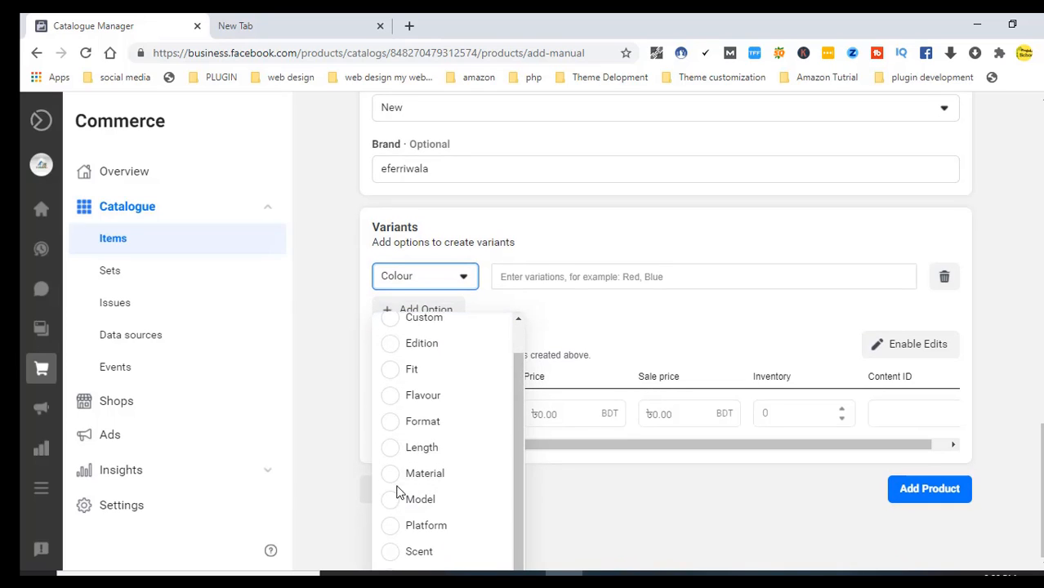
scroll(396, 491, "up", 1)
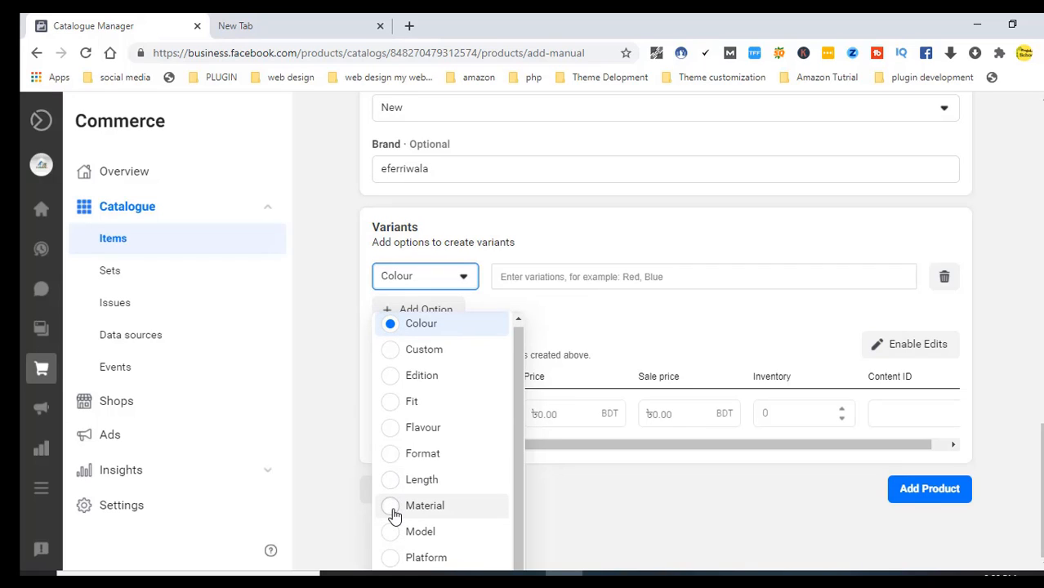
left_click(394, 514)
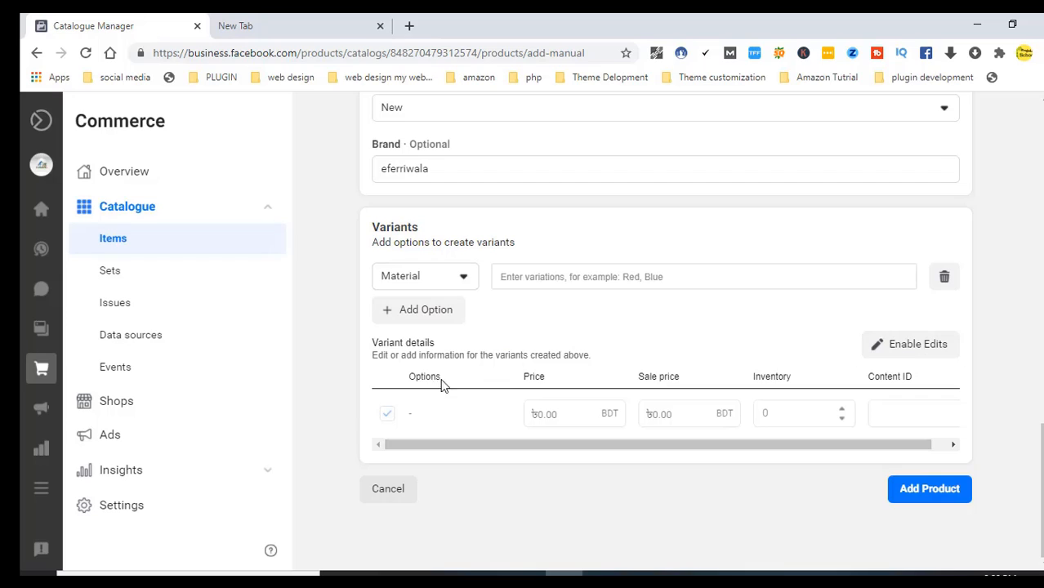
Give the variant price ৳1000, sale price ৳800, inventory 4 and Content ID 1023
left_click(929, 349)
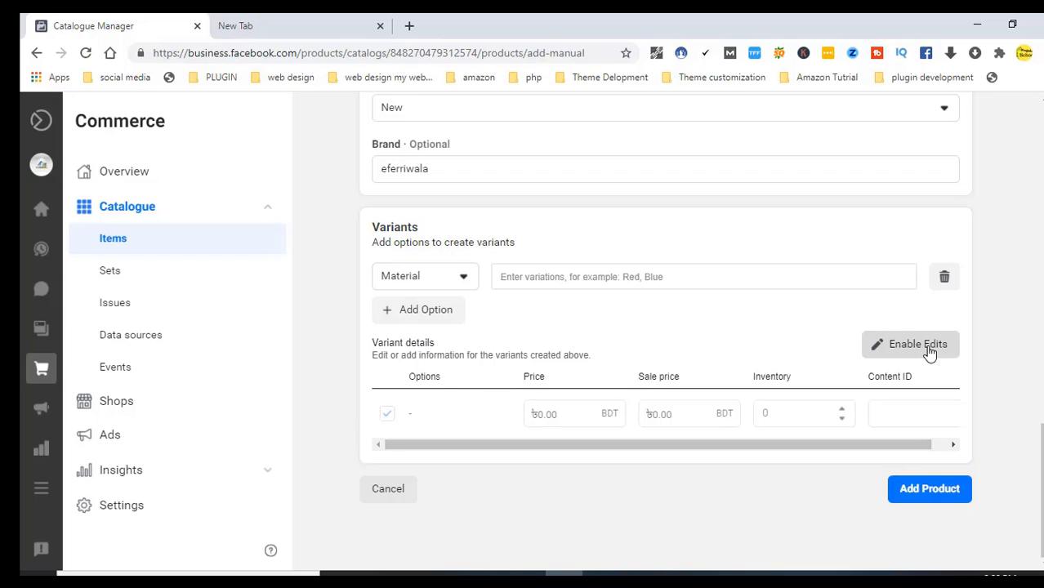
left_click(559, 416)
key("BackSpace")
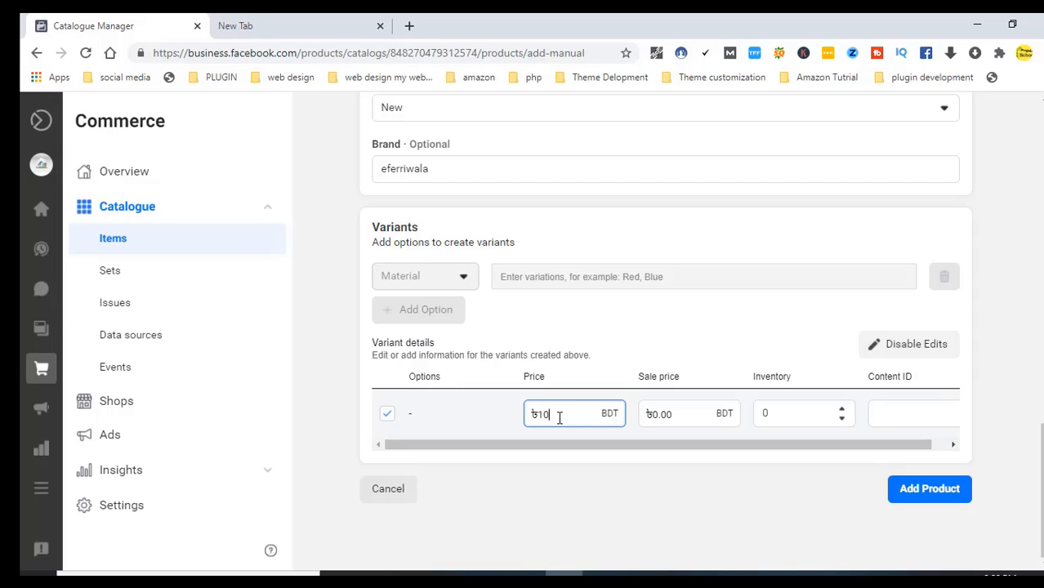
left_click(680, 416)
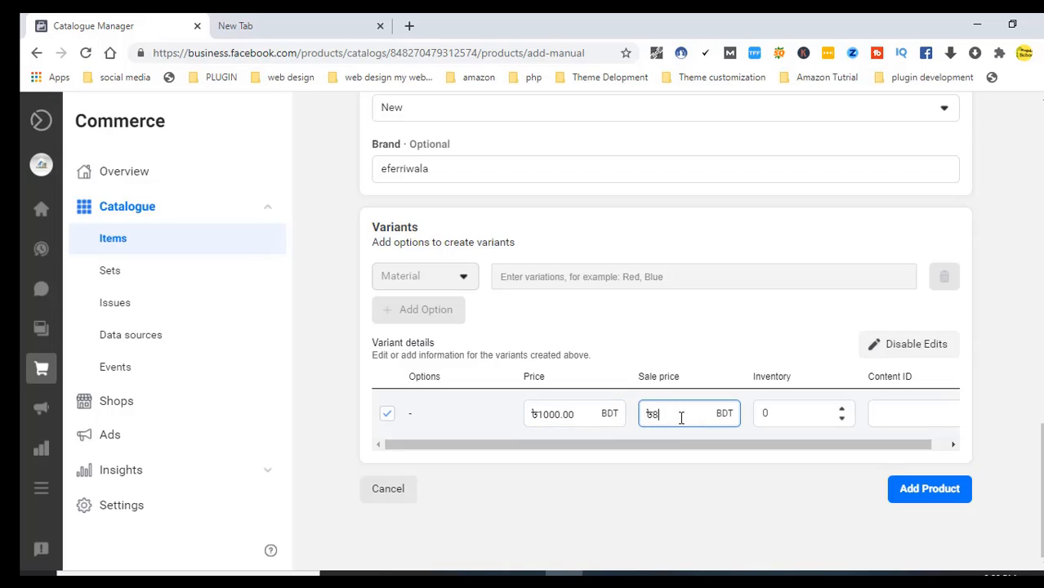
type("800")
left_click(842, 419)
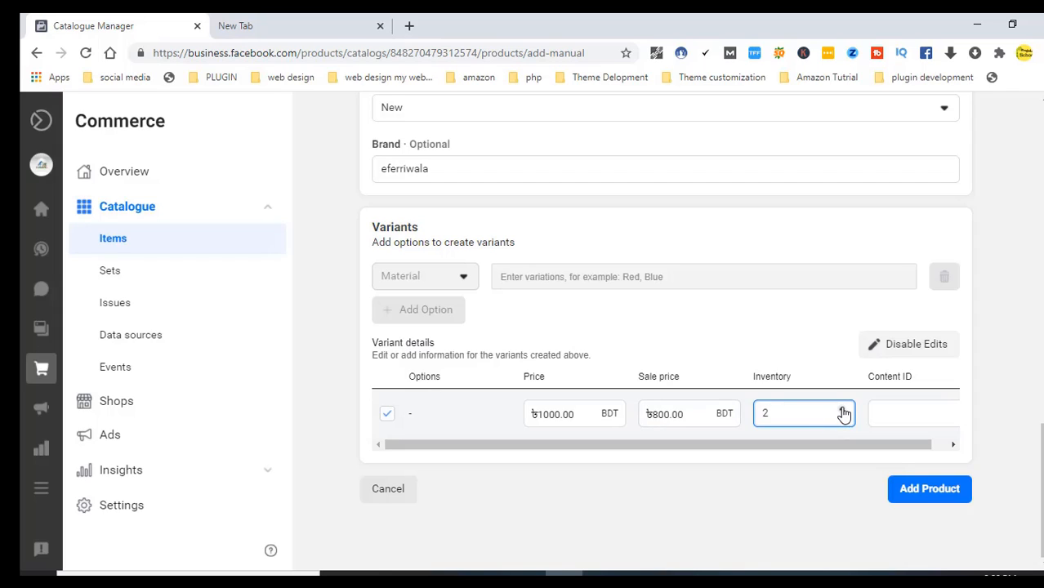
left_click_drag(834, 446, 940, 448)
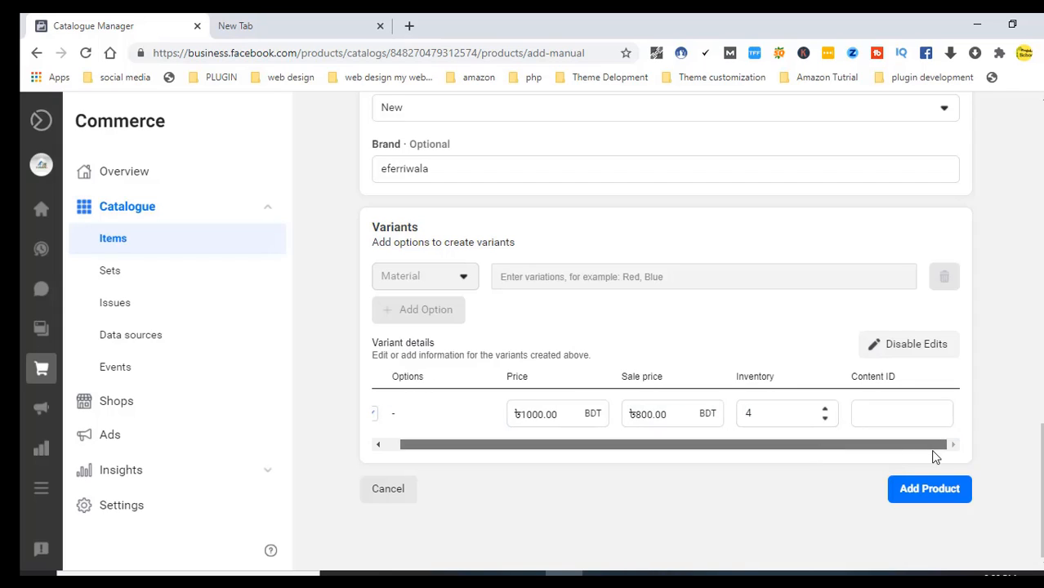
left_click(910, 412)
type("1023")
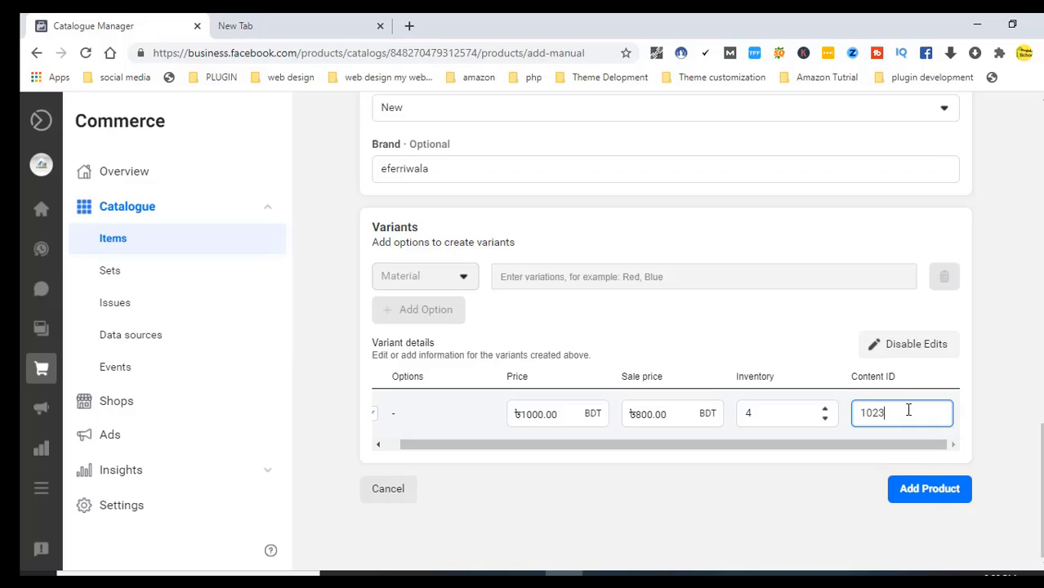
left_click(932, 497)
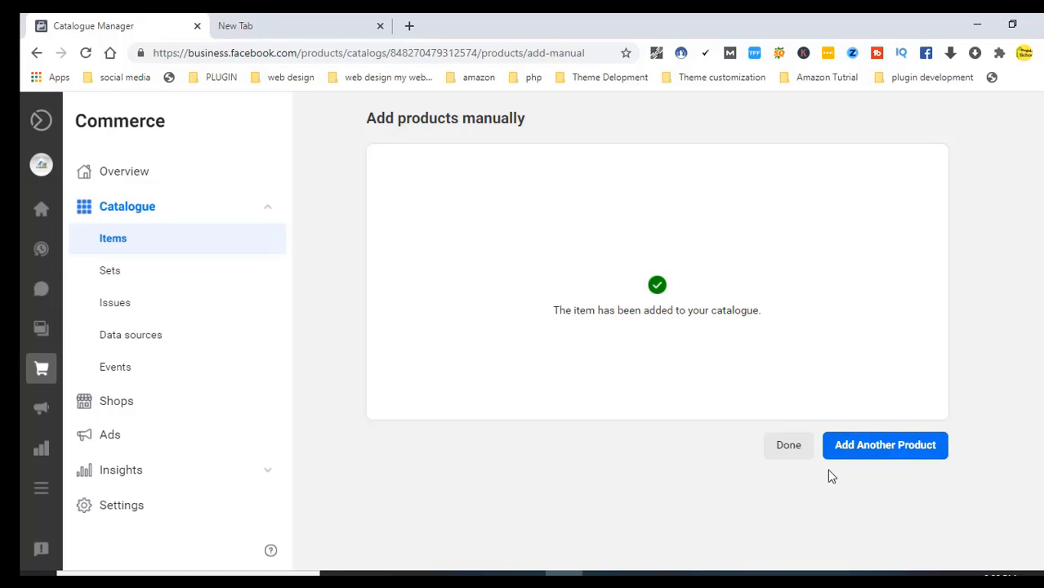
left_click(882, 449)
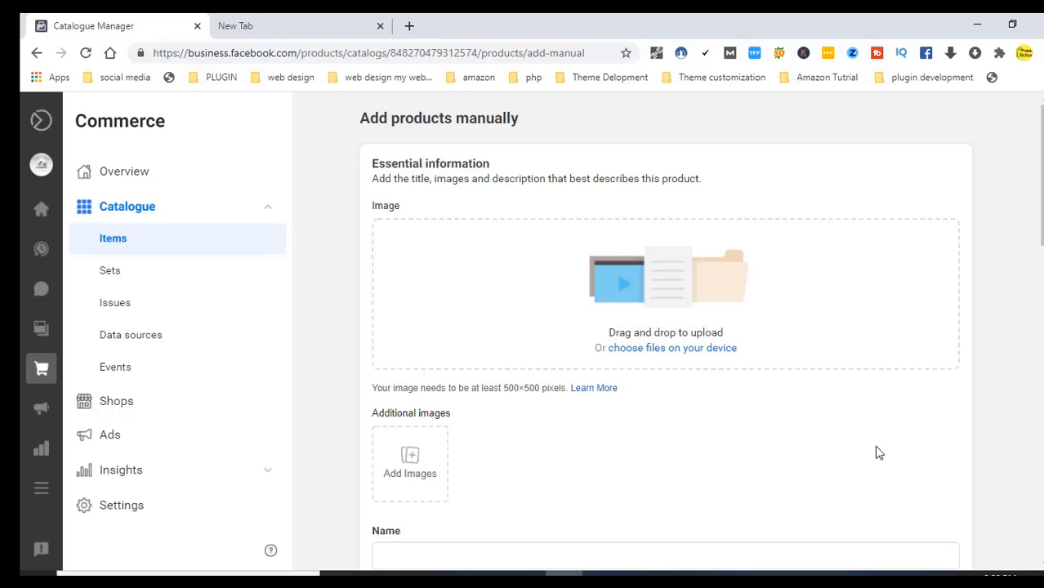
left_click(654, 350)
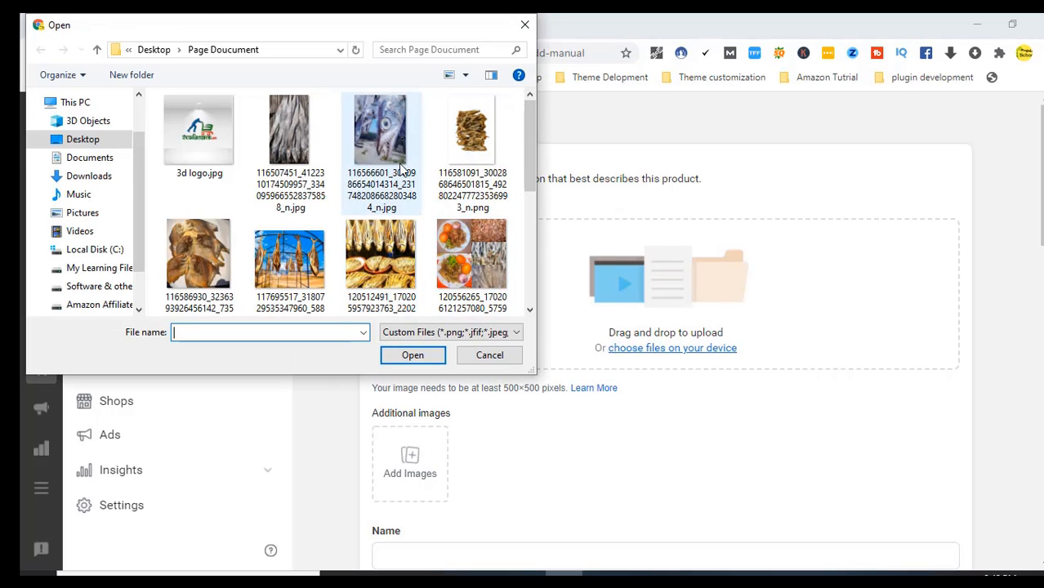
left_click(207, 249)
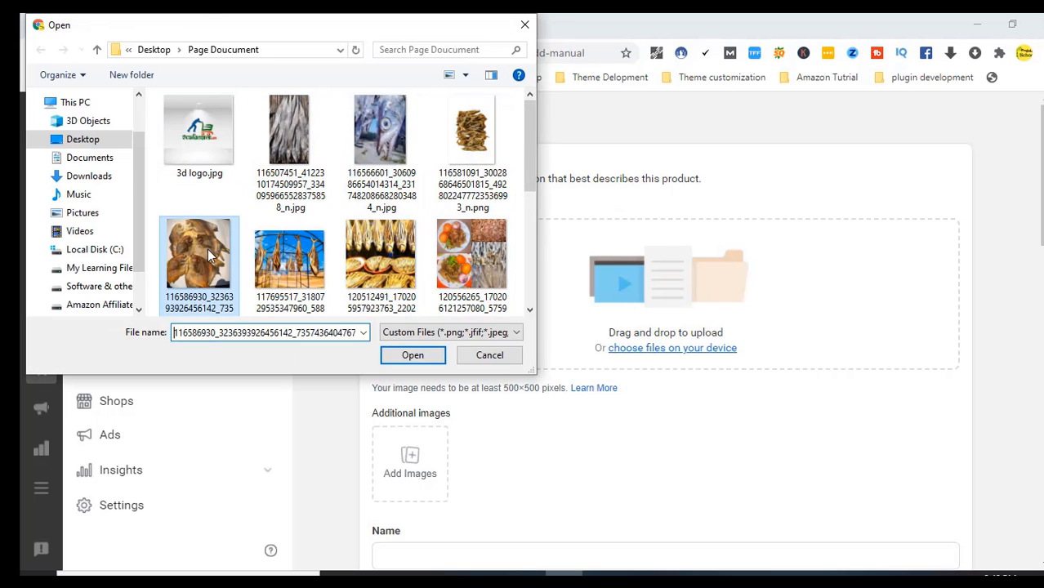
left_click(285, 242)
left_click(413, 355)
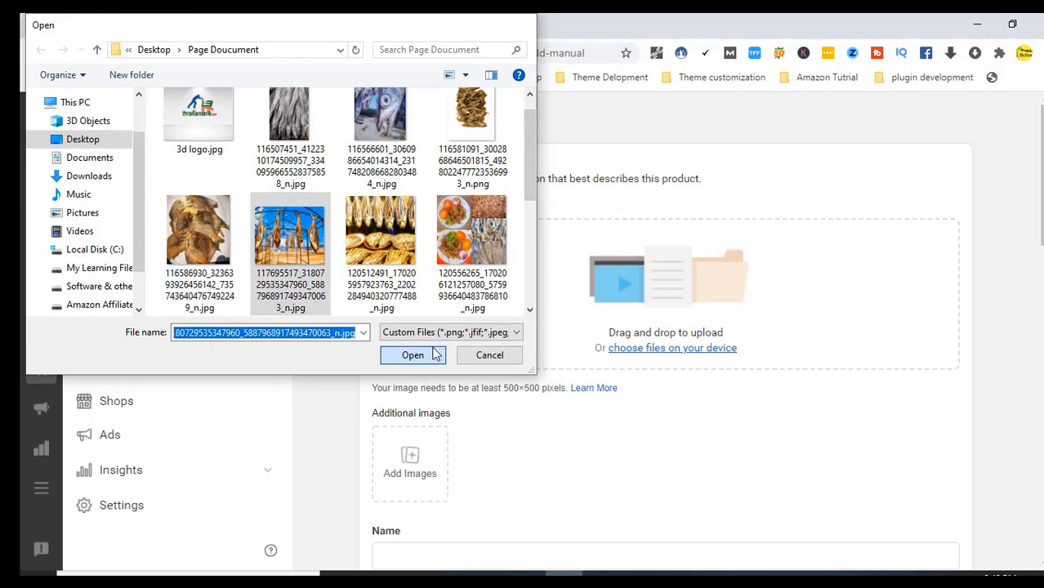
scroll(645, 352, "down", 2)
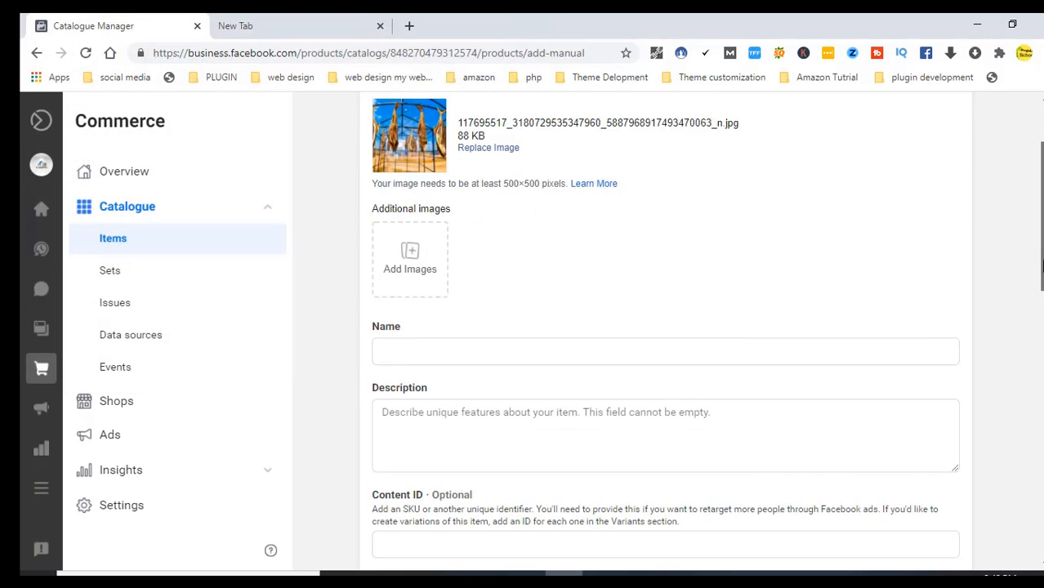
key("alt+Tab")
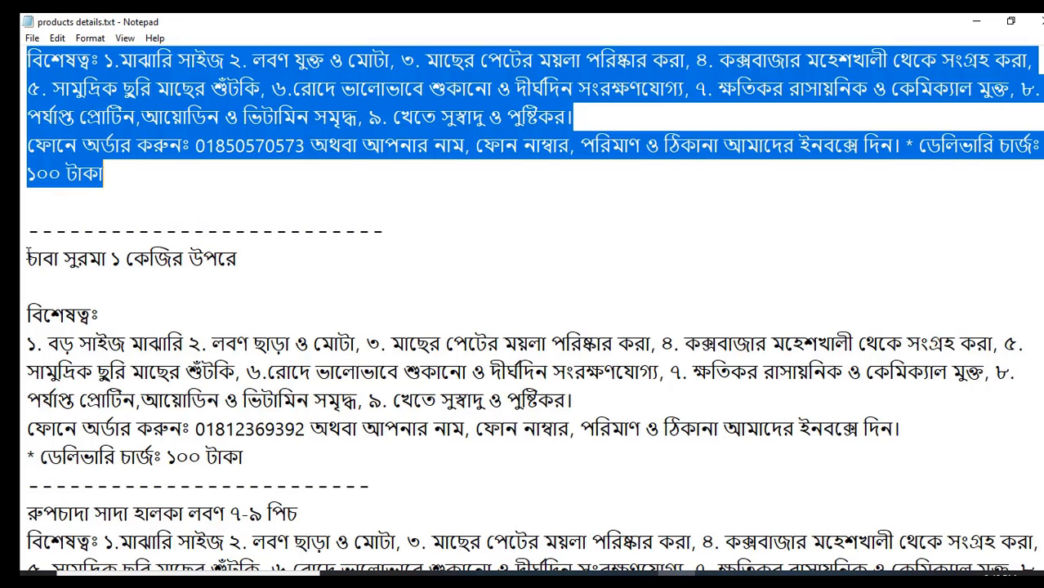
left_click_drag(29, 258, 217, 258)
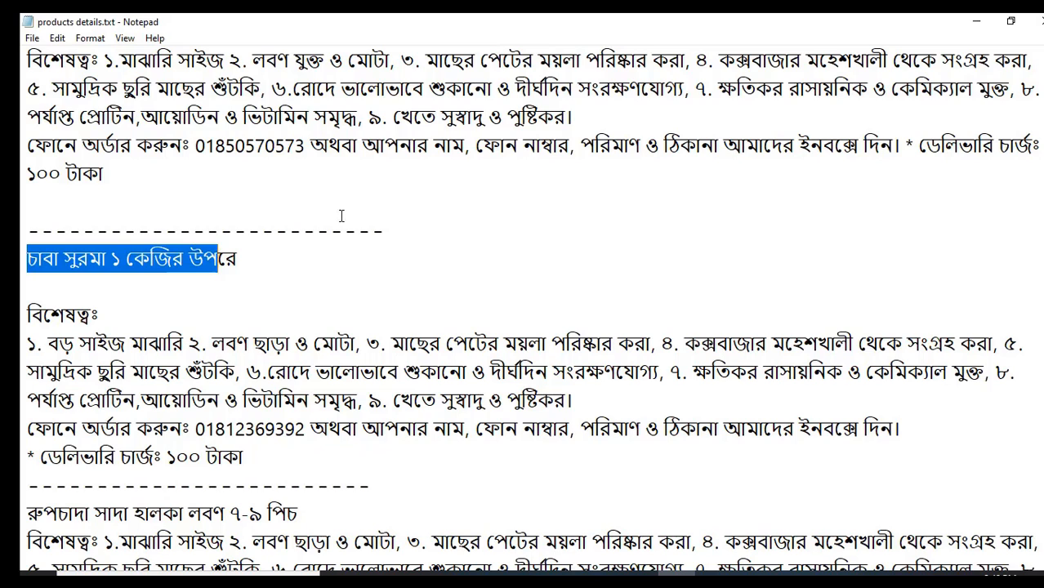
left_click(380, 208)
left_click_drag(305, 145, 192, 155)
key("ctrl+c")
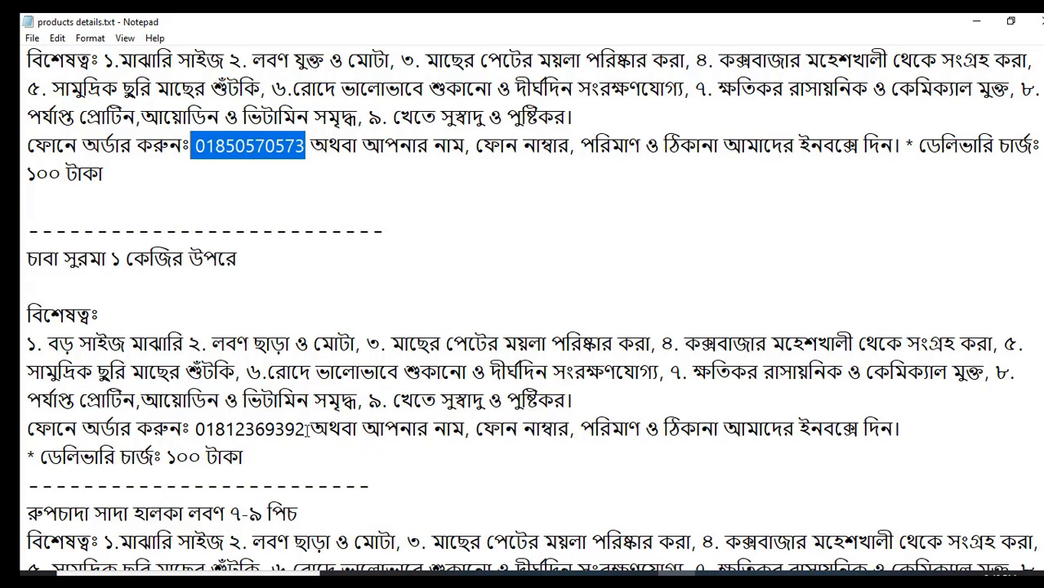
left_click_drag(304, 428, 192, 437)
key("ctrl+v")
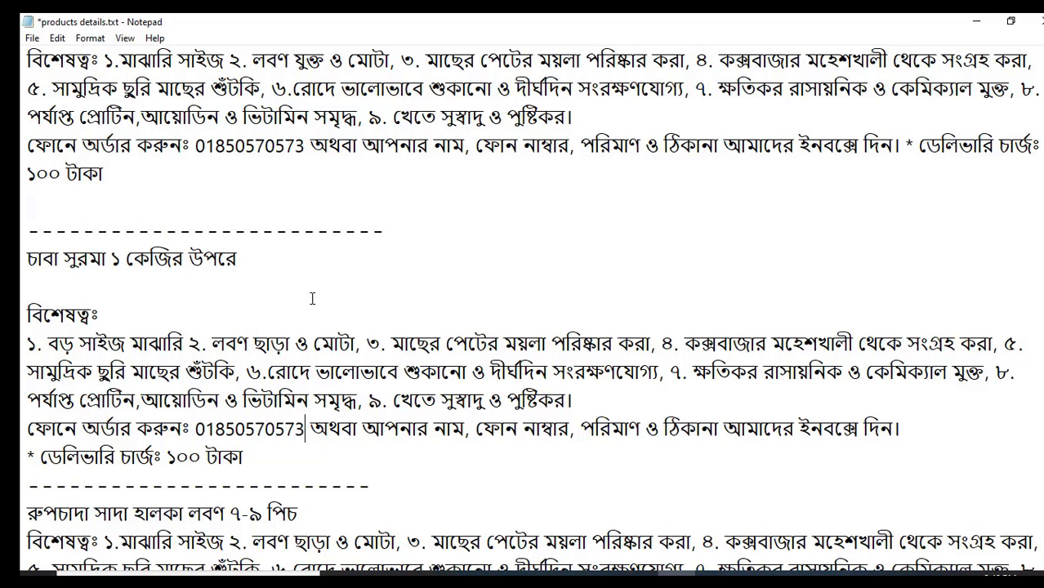
left_click(334, 287)
left_click_drag(23, 258, 257, 263)
key("ctrl+c")
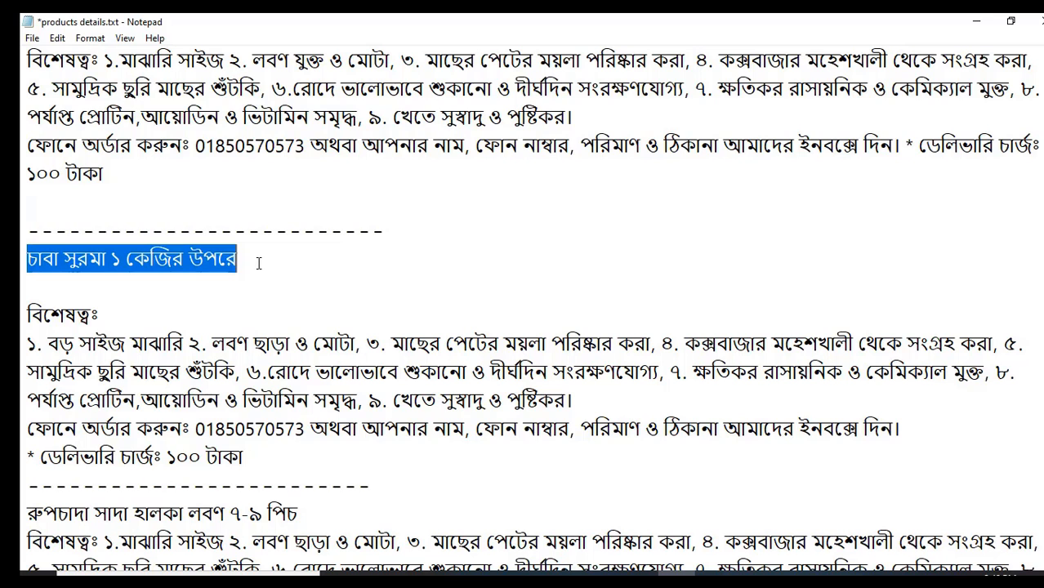
left_click(565, 575)
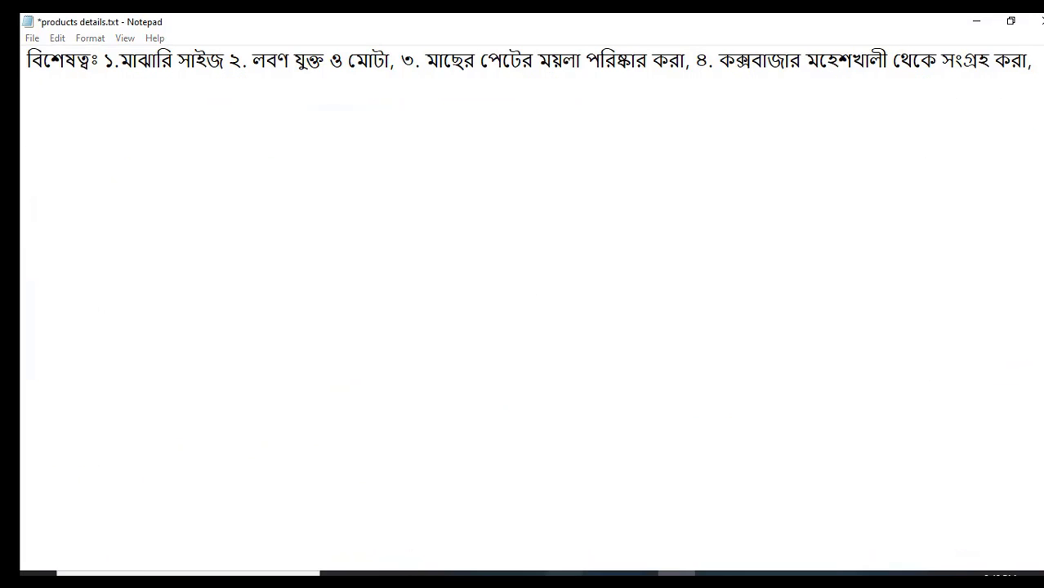
Paste চাবা সুরমা ১ কেজির উপরে into the product's Name field
left_click(462, 349)
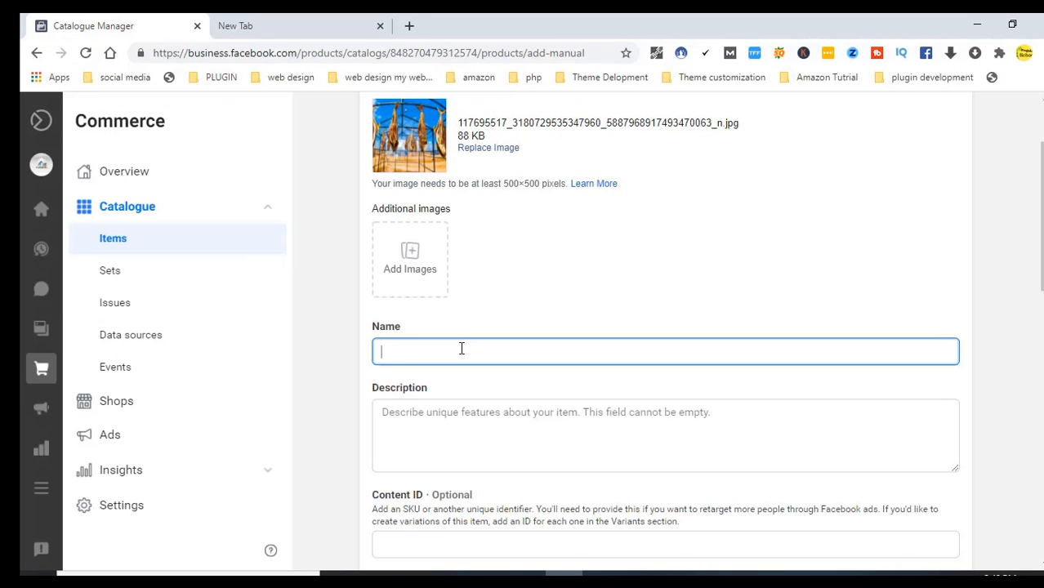
key("ctrl+v")
left_click(448, 445)
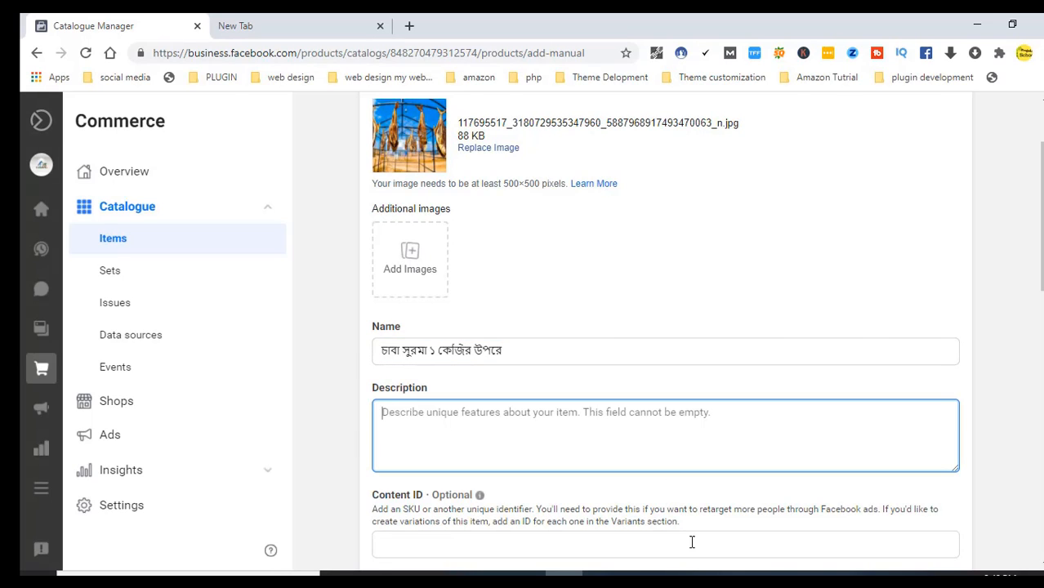
Copy the feature and ordering text from Notepad into Description, replacing the first paste
key("alt+Tab")
left_click_drag(26, 313, 284, 455)
key("ctrl+c")
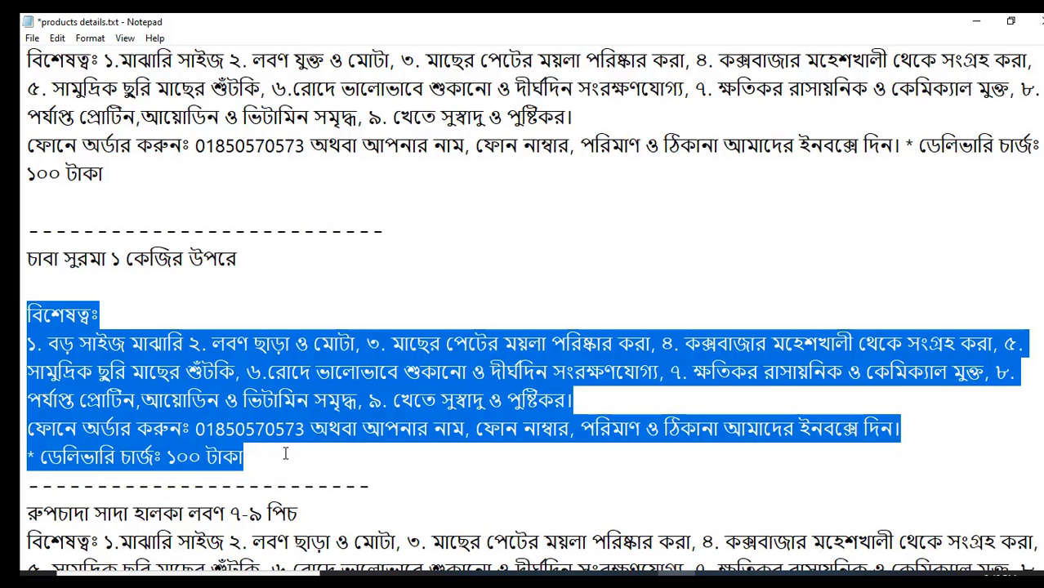
left_click(639, 575)
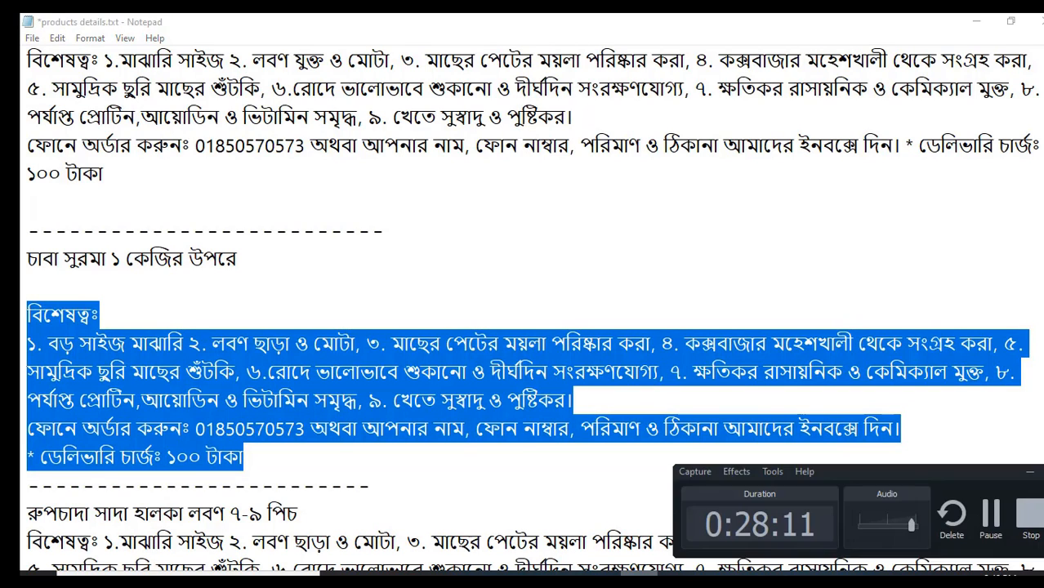
left_click(563, 573)
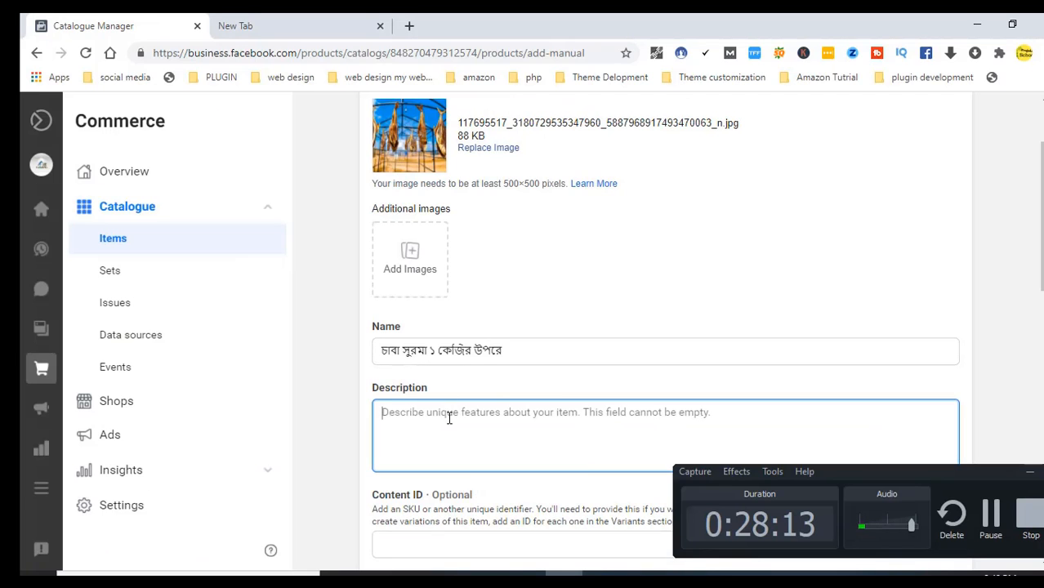
key("ctrl+v")
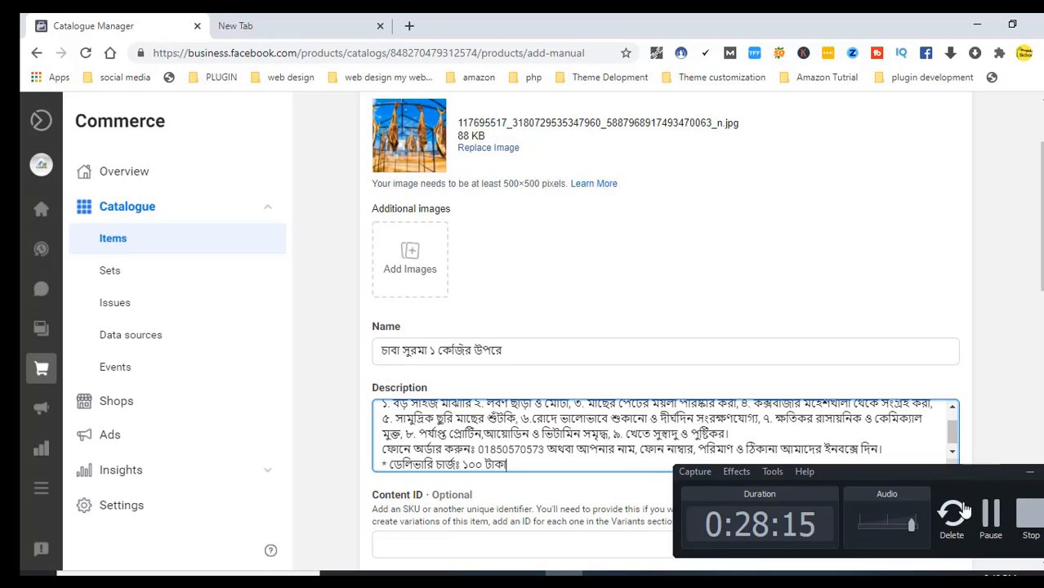
left_click(1029, 472)
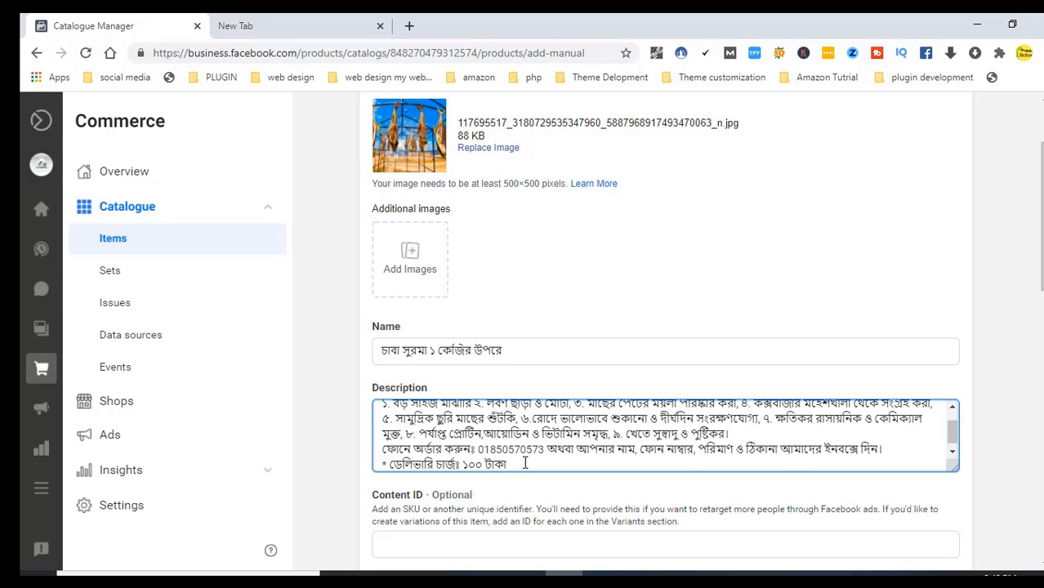
key("ctrl+a")
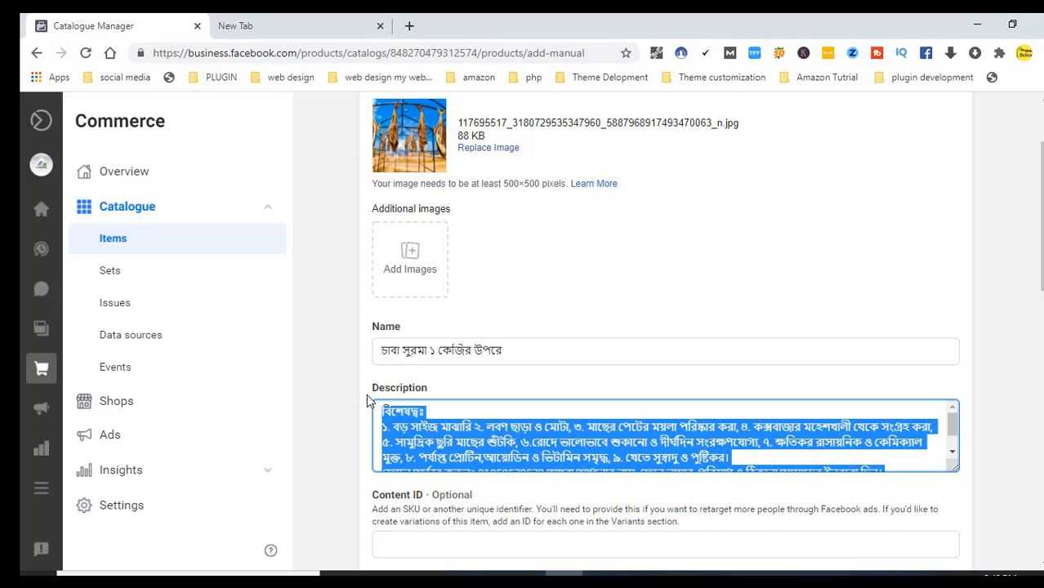
key("BackSpace")
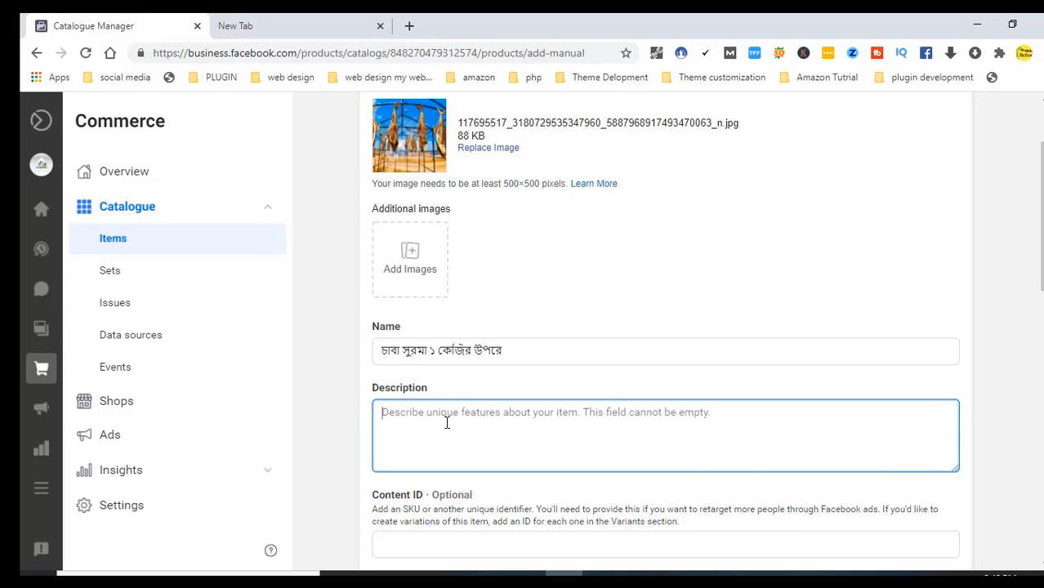
key("ctrl+v")
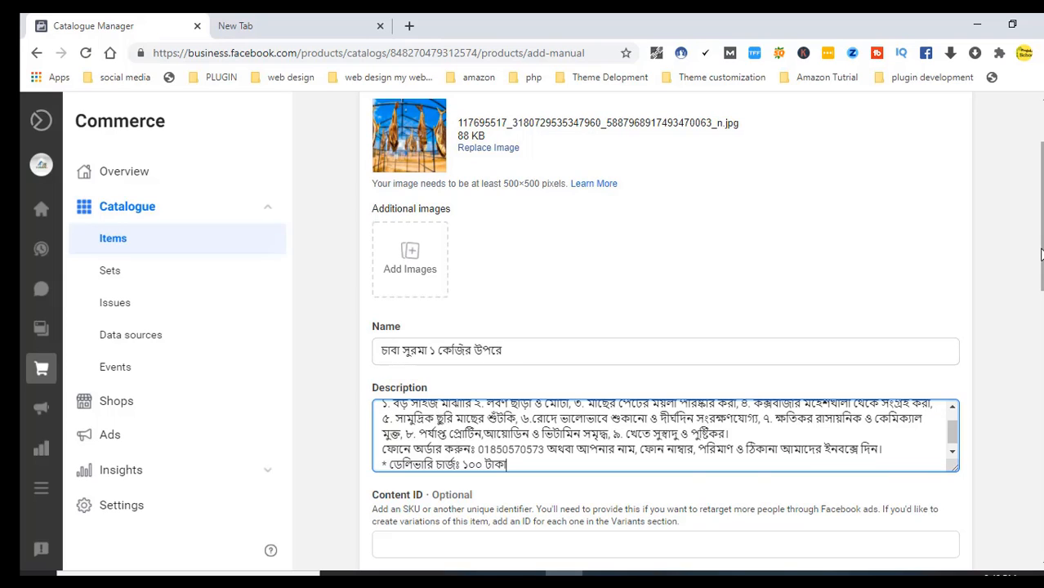
scroll(558, 418, "down", 3)
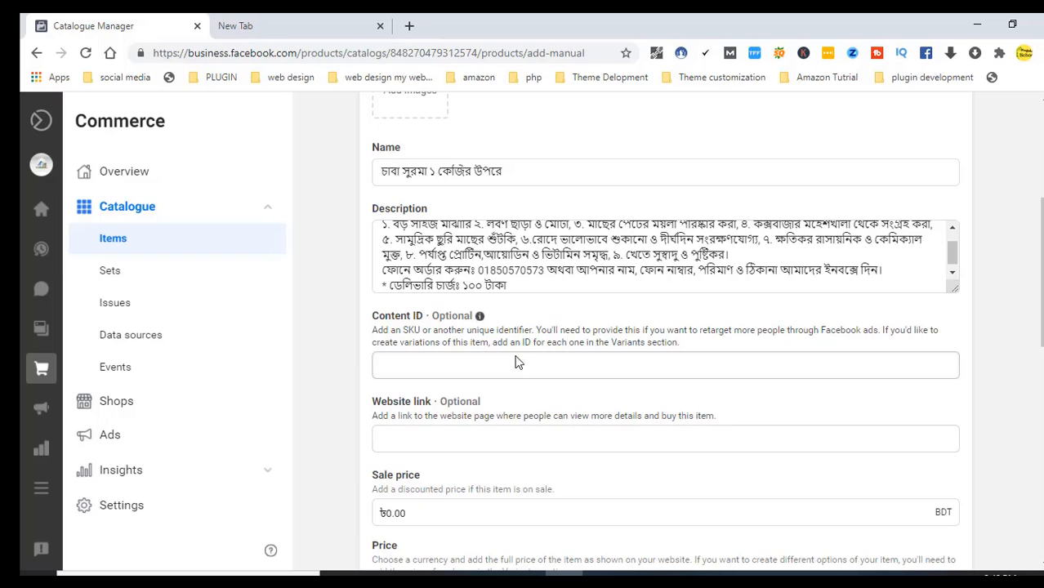
left_click(478, 440)
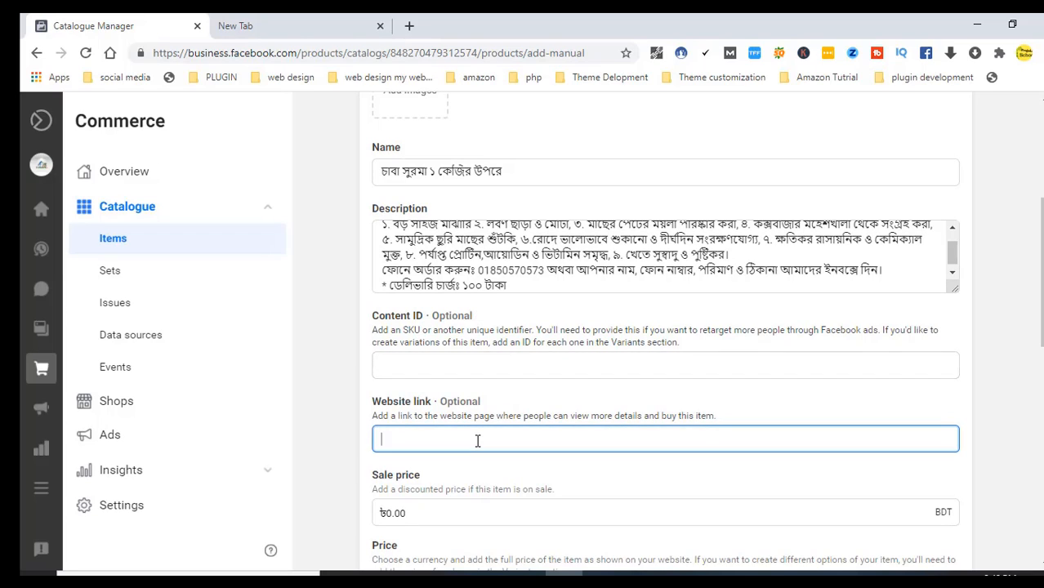
type("www")
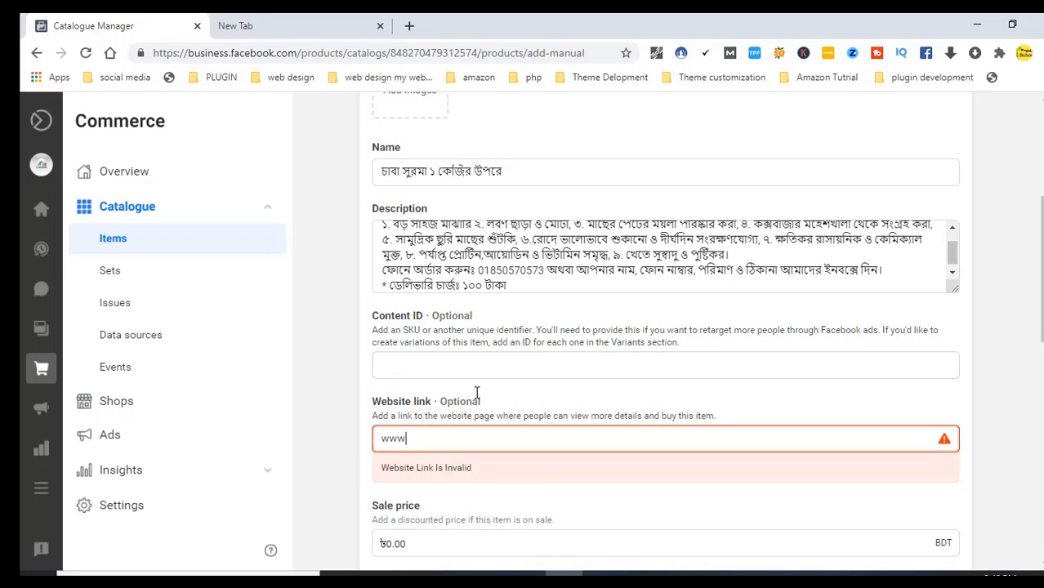
type(".eferriwala.com")
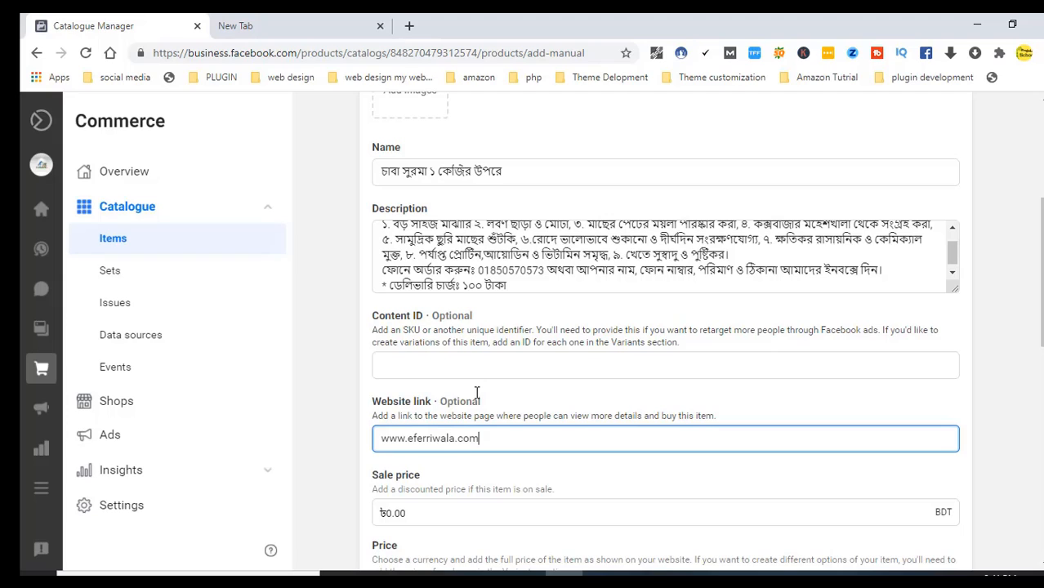
left_click(493, 516)
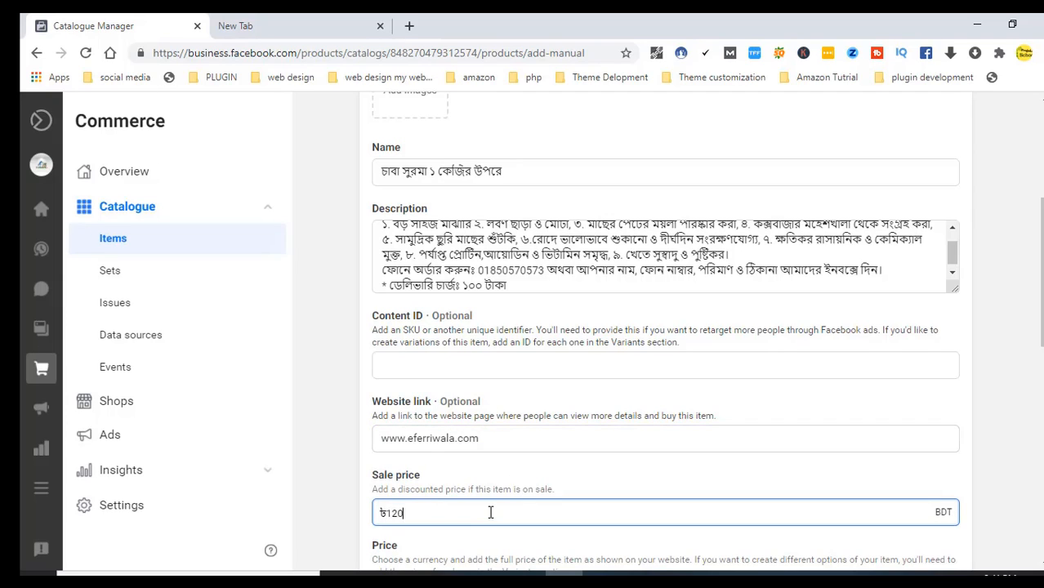
Set the product's full price amount to ৳1200
scroll(497, 512, "down", 1)
scroll(826, 562, "up", 1)
scroll(814, 549, "down", 1)
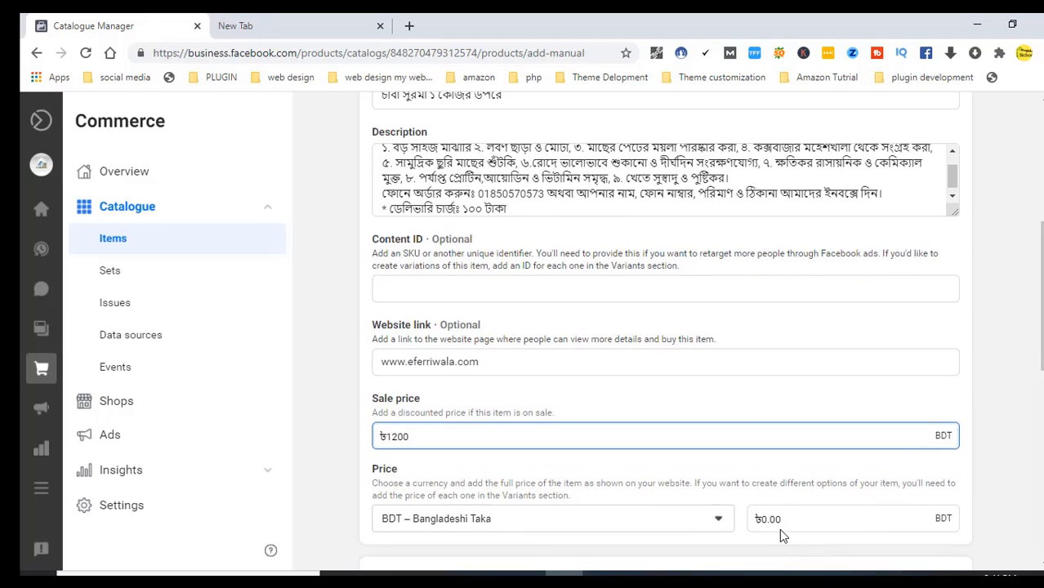
scroll(781, 530, "up", 1)
scroll(666, 327, "up", 1)
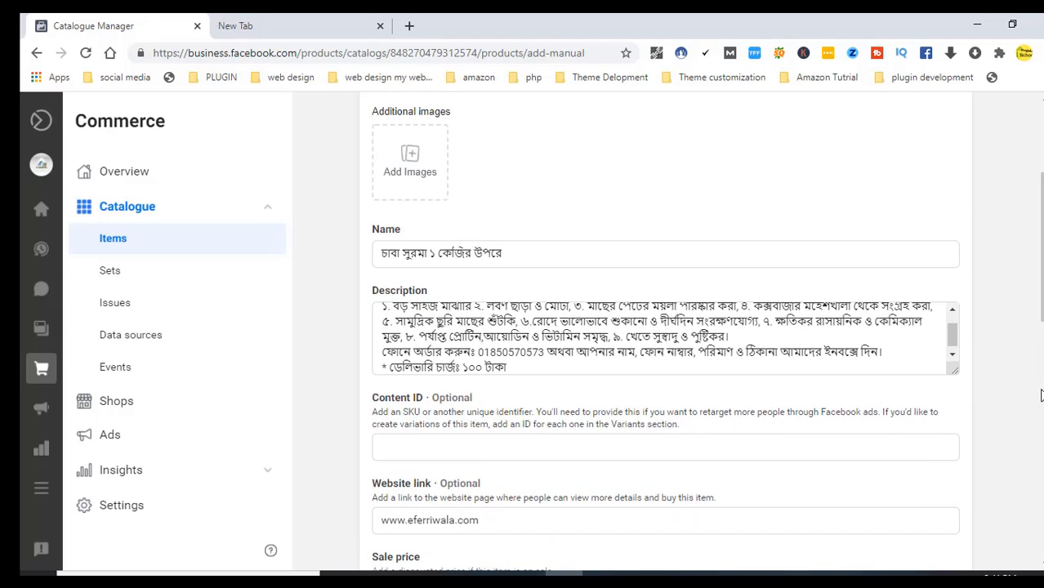
mouse_move(1043, 250)
left_mouse_down()
mouse_move(1043, 265)
mouse_move(1043, 247)
left_mouse_up()
left_click_drag(1042, 196, 1042, 299)
left_click(811, 348)
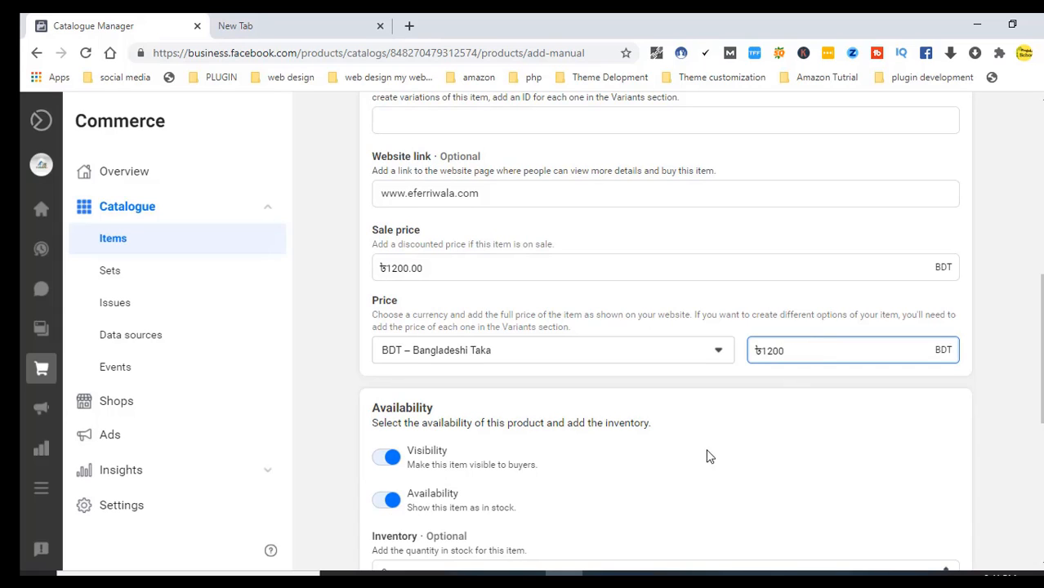
left_click_drag(1038, 303, 924, 367)
Raise the product's inventory and set its condition to New
left_click(947, 360)
left_click(946, 359)
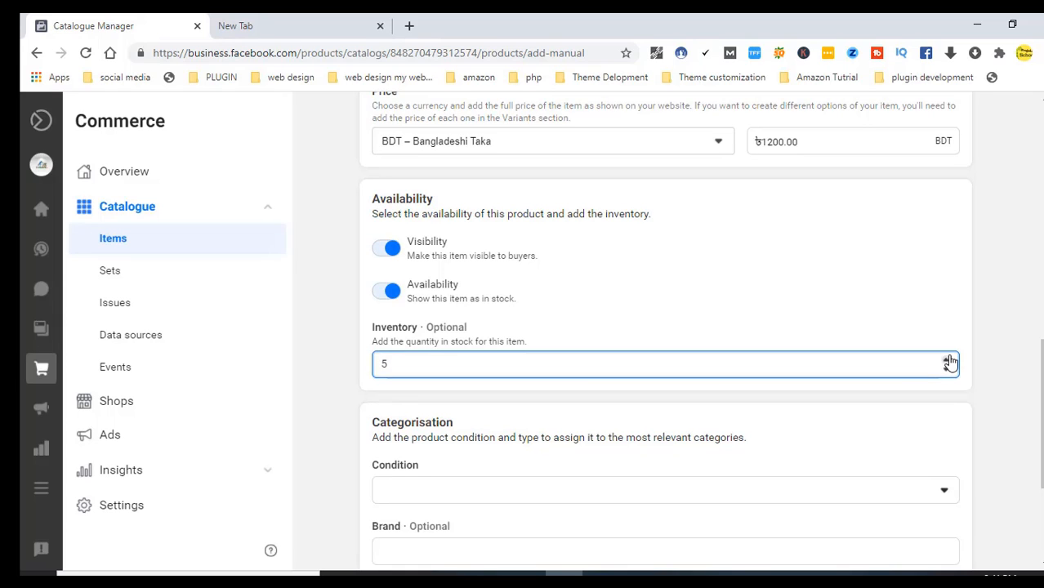
left_click(776, 490)
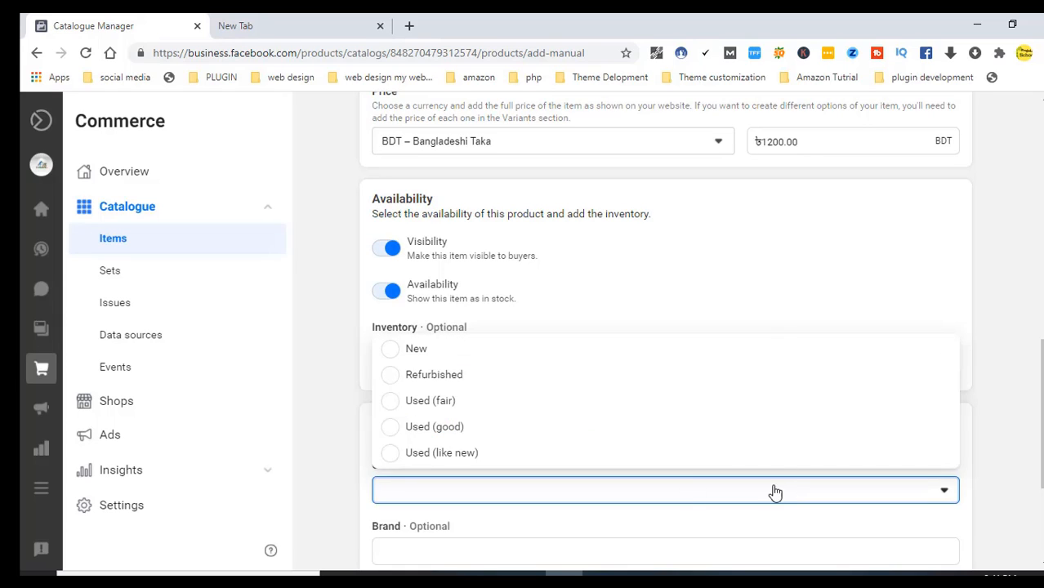
left_click(500, 353)
scroll(767, 424, "down", 2)
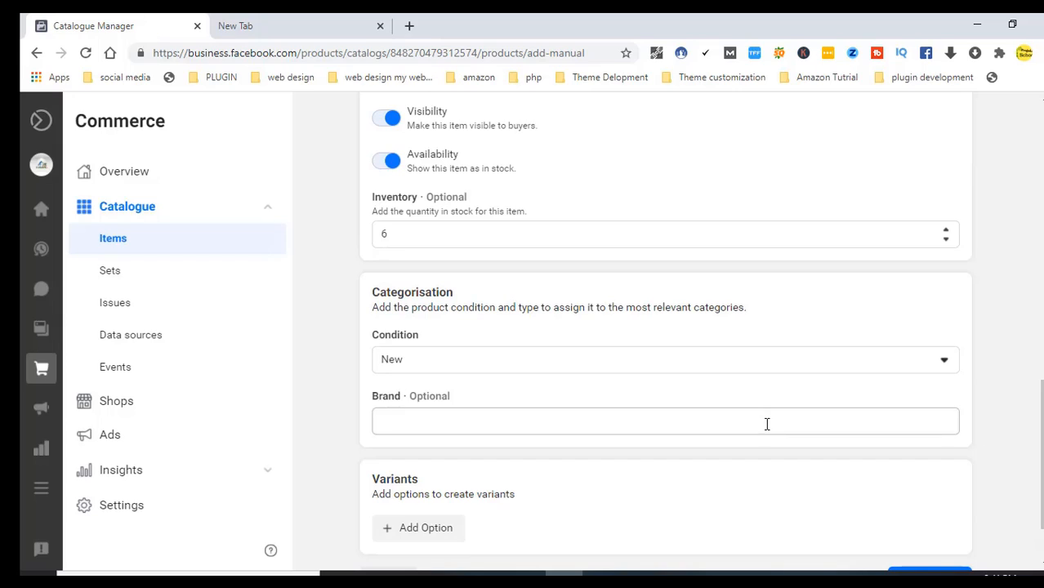
Enter brand eferriwala.com and add a variant option changed from Colour to Material
left_click(643, 416)
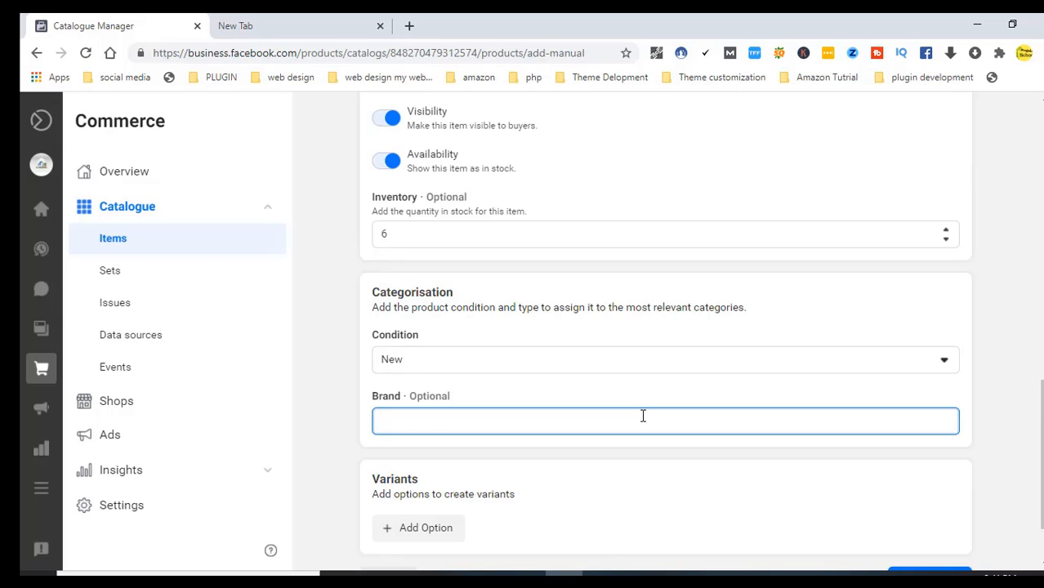
type("eferriwala.com")
left_click(387, 537)
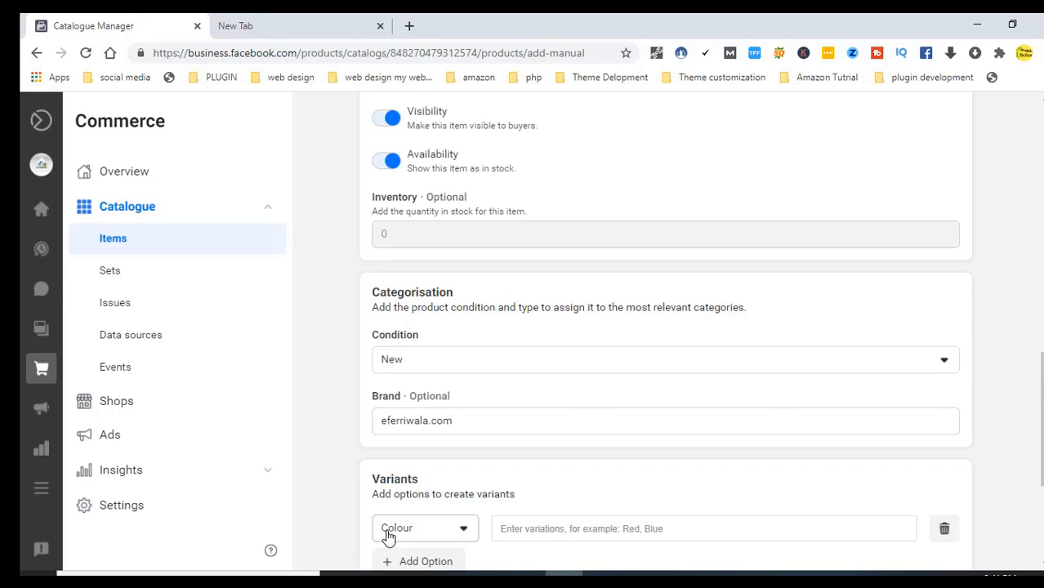
left_click(465, 533)
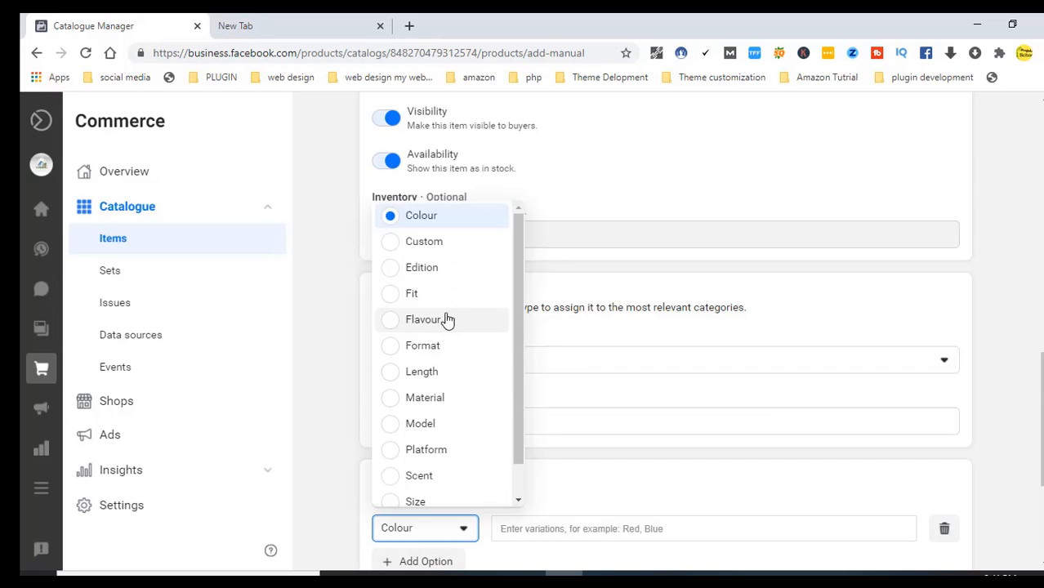
left_click(425, 398)
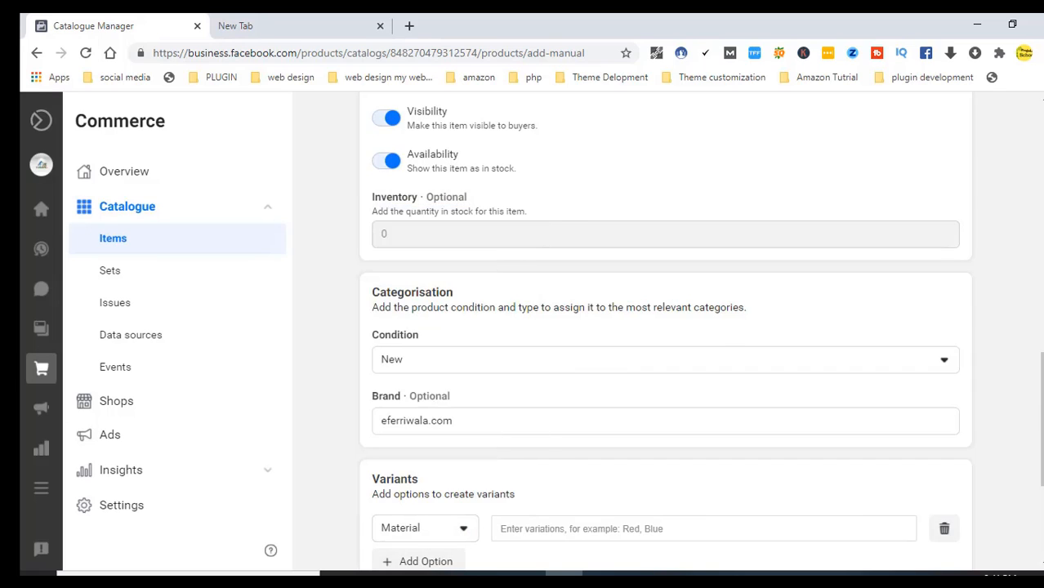
left_click_drag(1043, 370, 1042, 438)
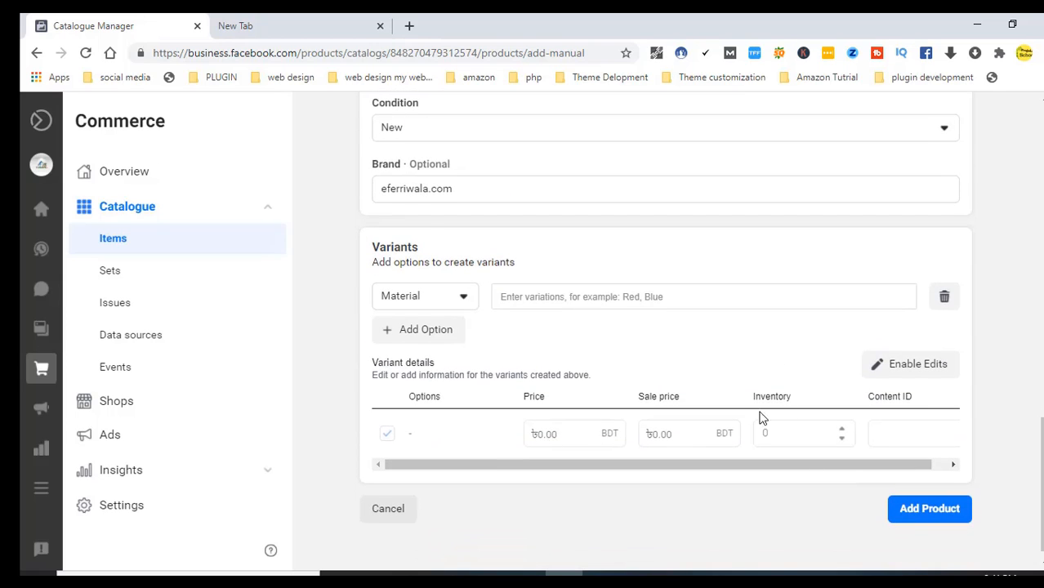
Enable edits on the variant row and re-enable its price fields
left_click(896, 365)
left_click(563, 432)
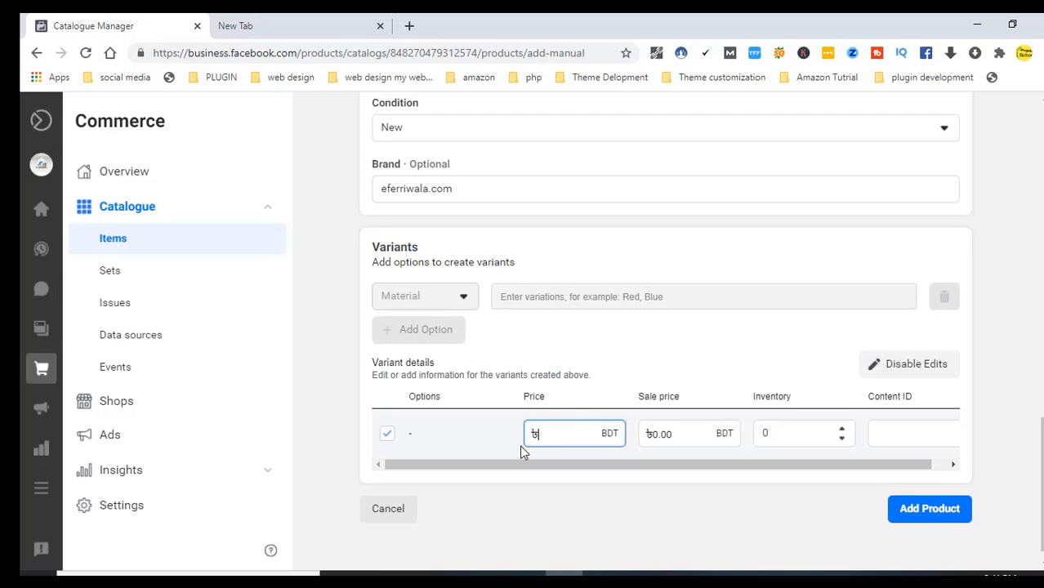
left_click(413, 441)
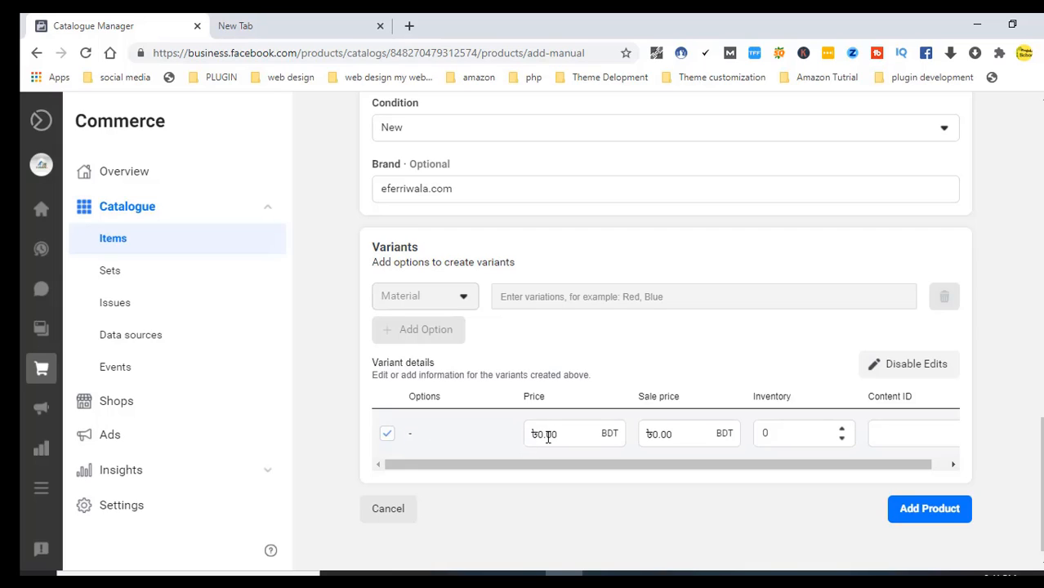
left_click(387, 436)
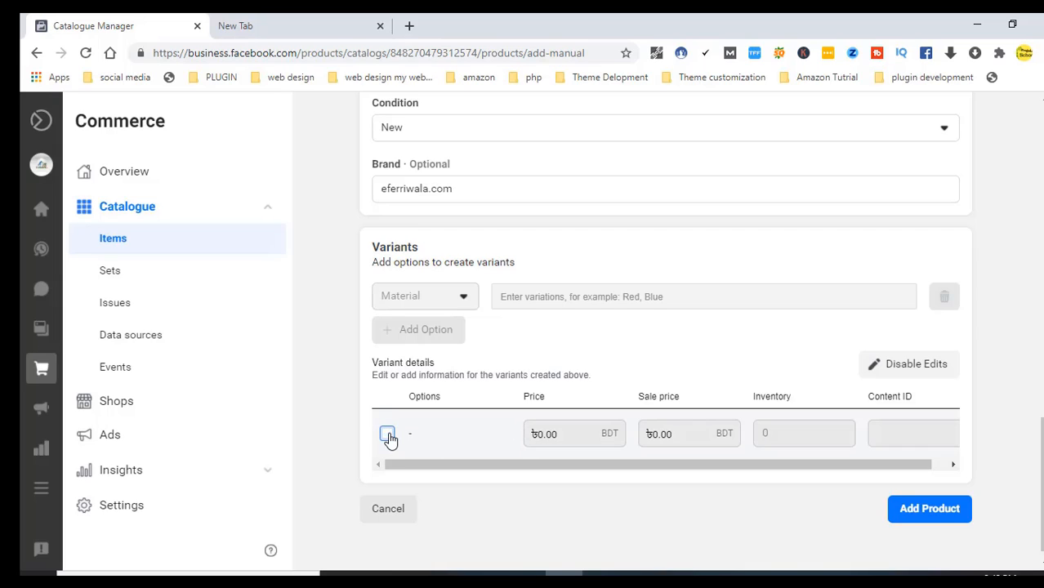
left_click(388, 437)
left_click(387, 437)
double_click(549, 436)
triple_click(537, 434)
left_click(731, 452)
double_click(705, 440)
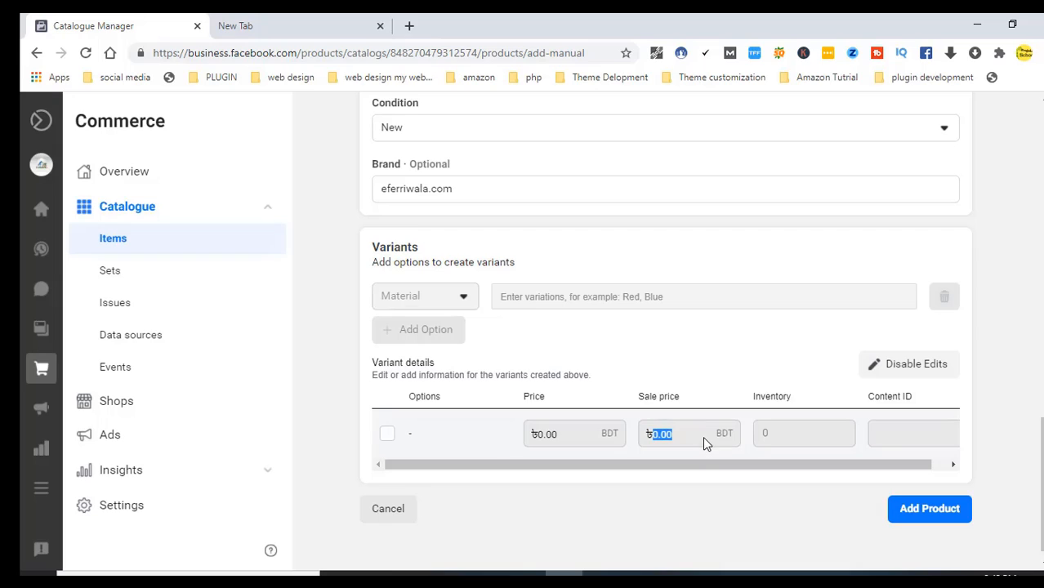
left_click(387, 434)
Give the variant price ৳1300, sale price ৳1200 and inventory 4, then add the product
left_click(585, 440)
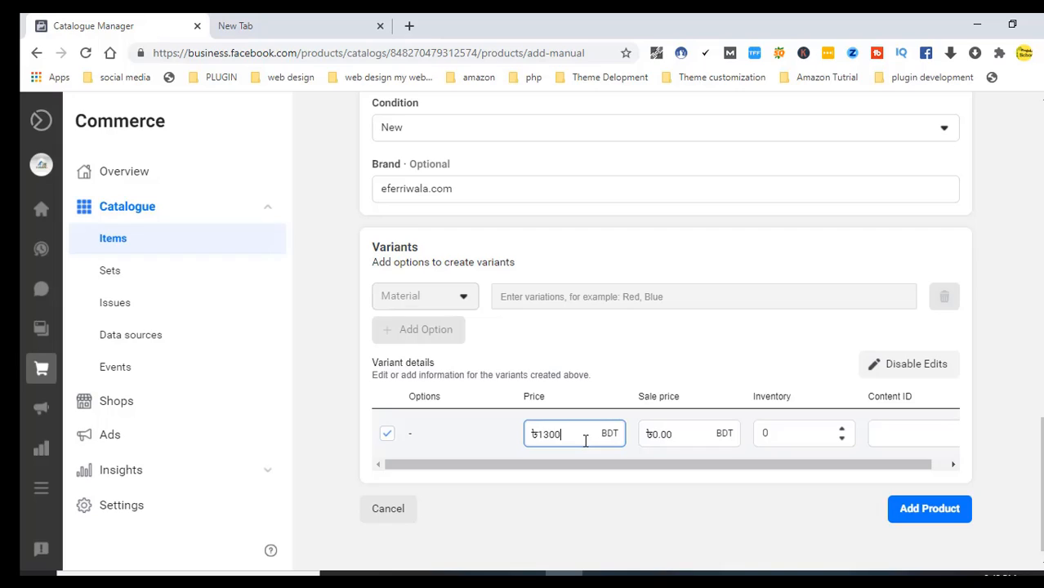
left_click(685, 437)
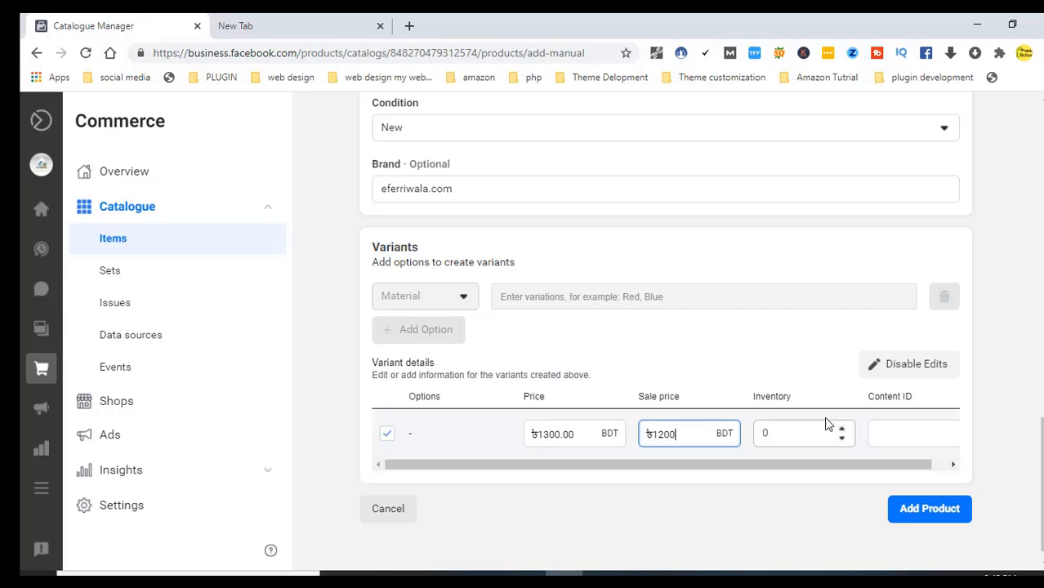
left_click(842, 431)
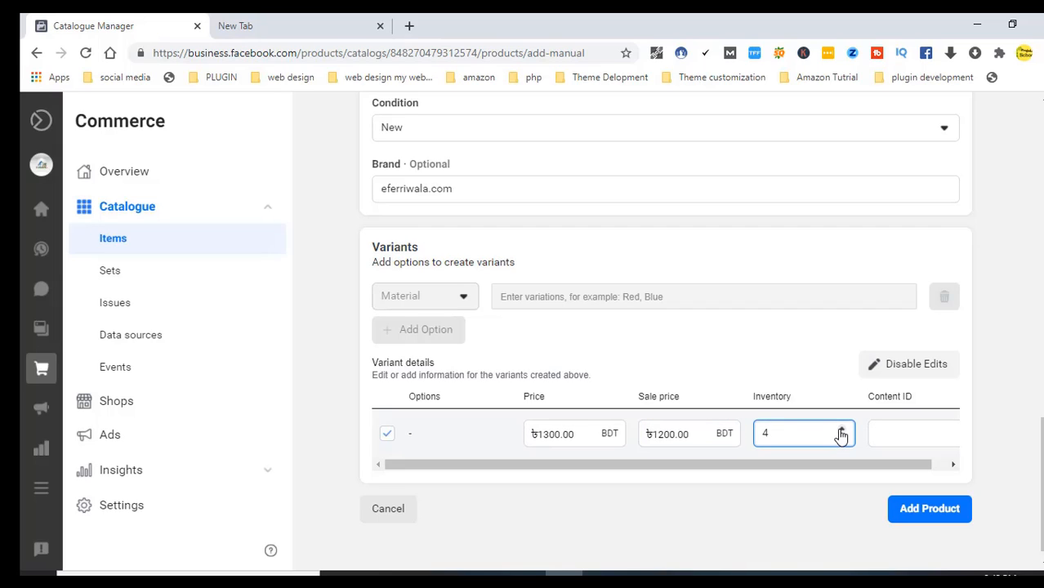
left_click(953, 464)
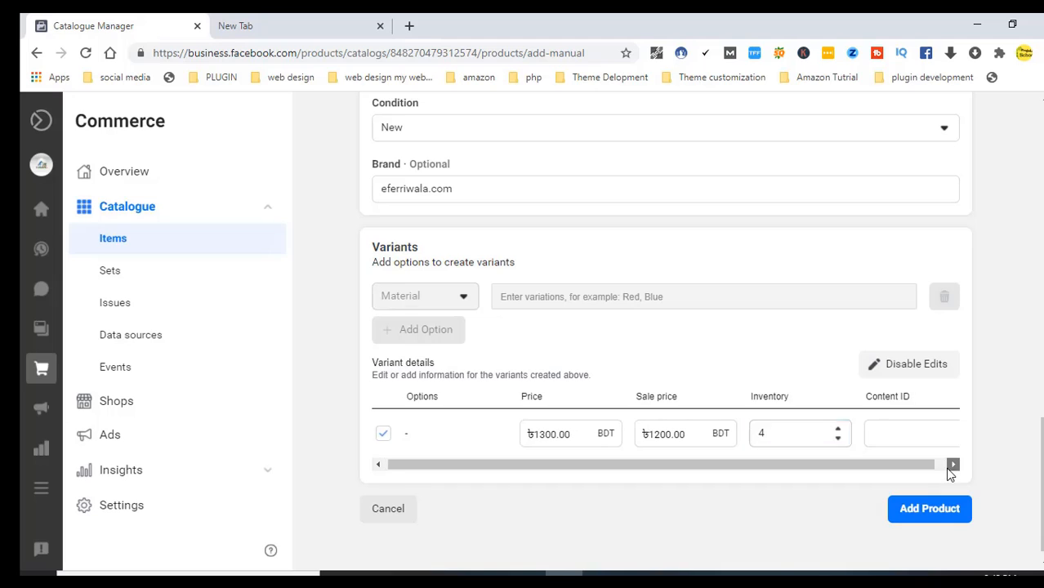
left_click(921, 521)
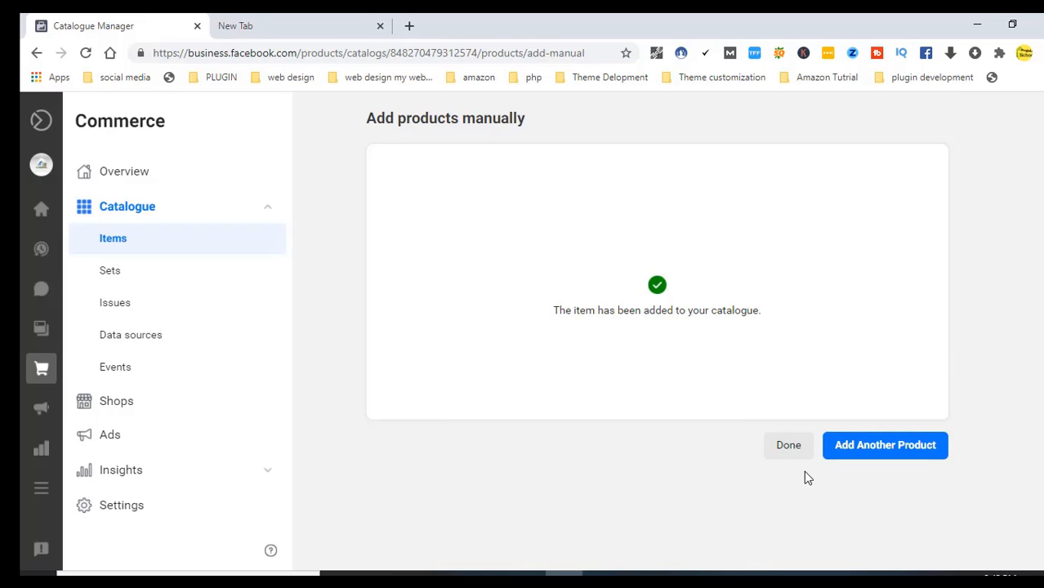
Dismiss the confirmation with Done to return to Catalogue > Items, now showing three products
left_click(789, 450)
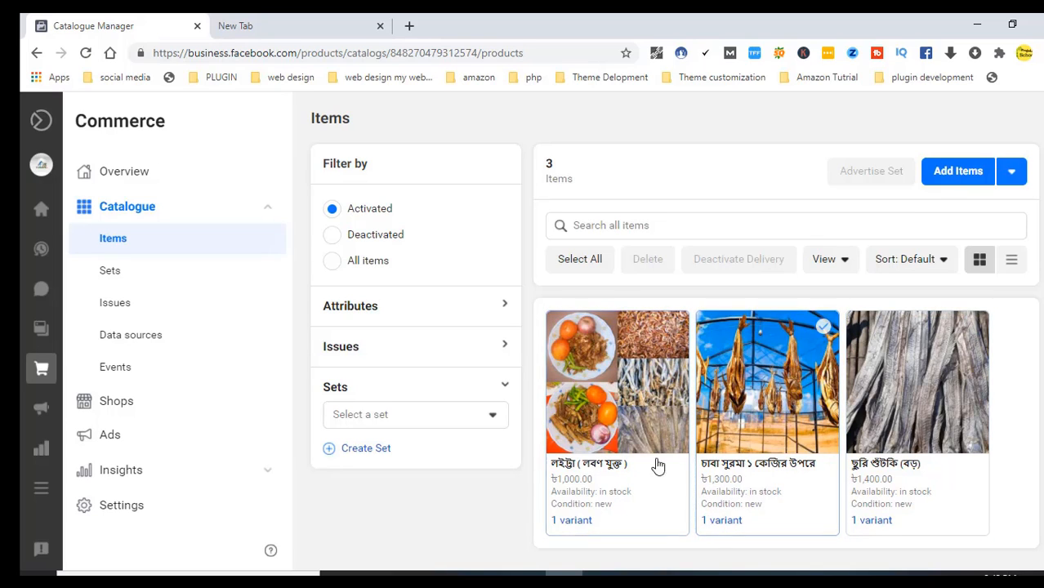
From Overview, open the Facebook Page listed under Sales channels
left_click(125, 174)
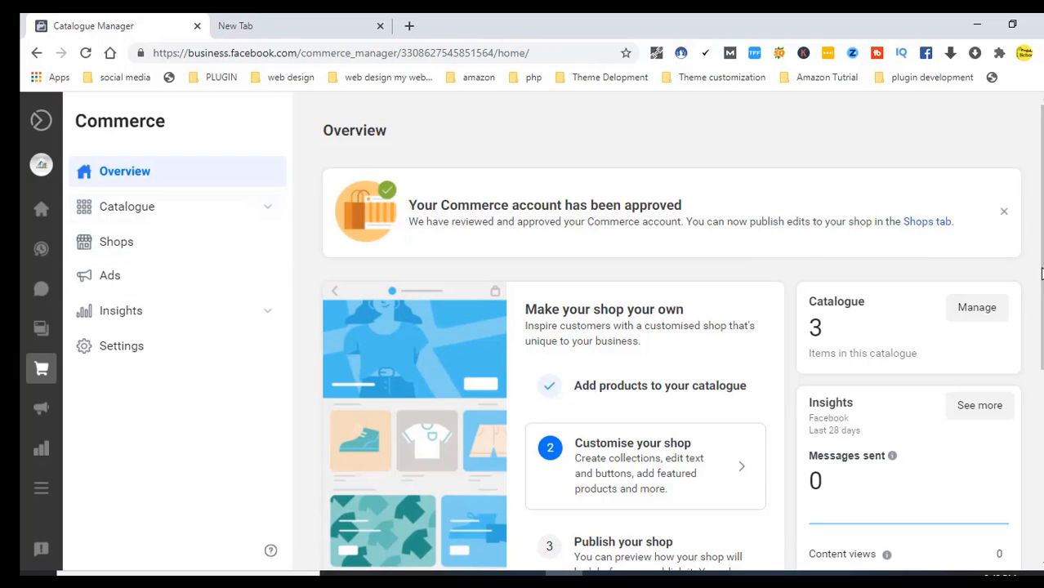
scroll(1041, 273, "down", 2)
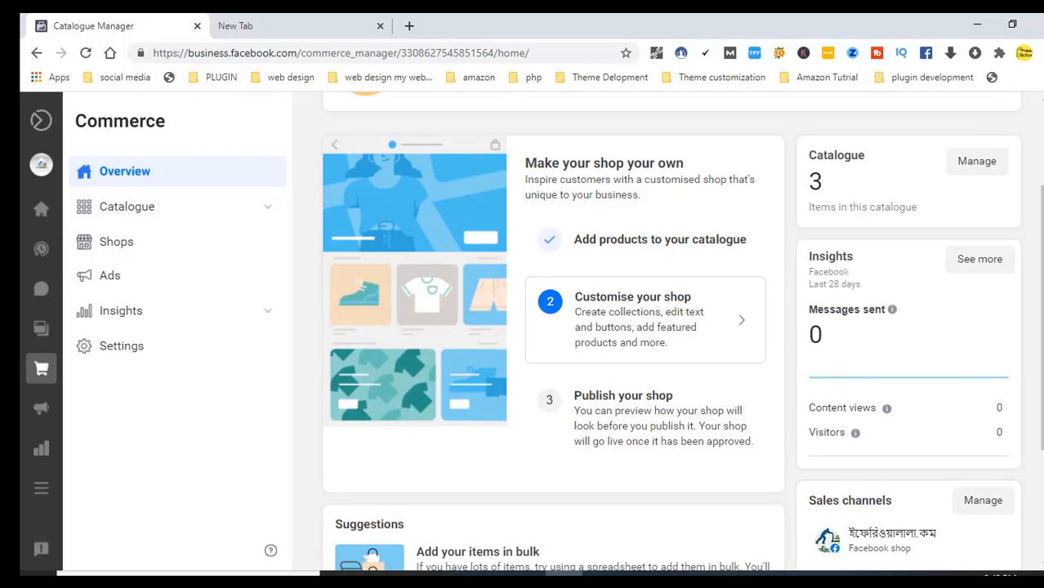
left_click(913, 537)
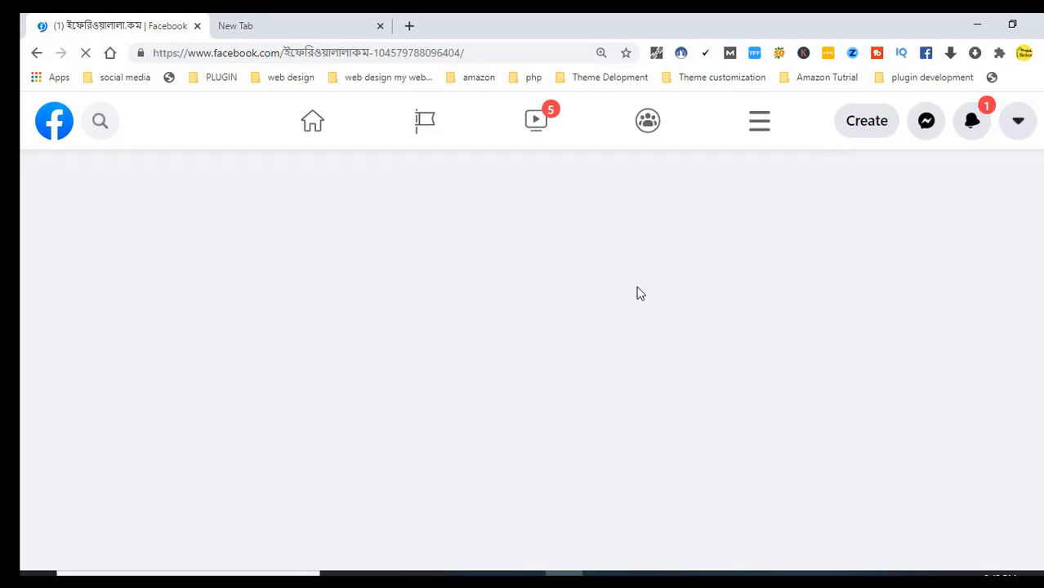
Scroll the Page past About and Photos to the Shop section showing ছুরি শুঁটকি (বড়)
scroll(629, 345, "down", 4)
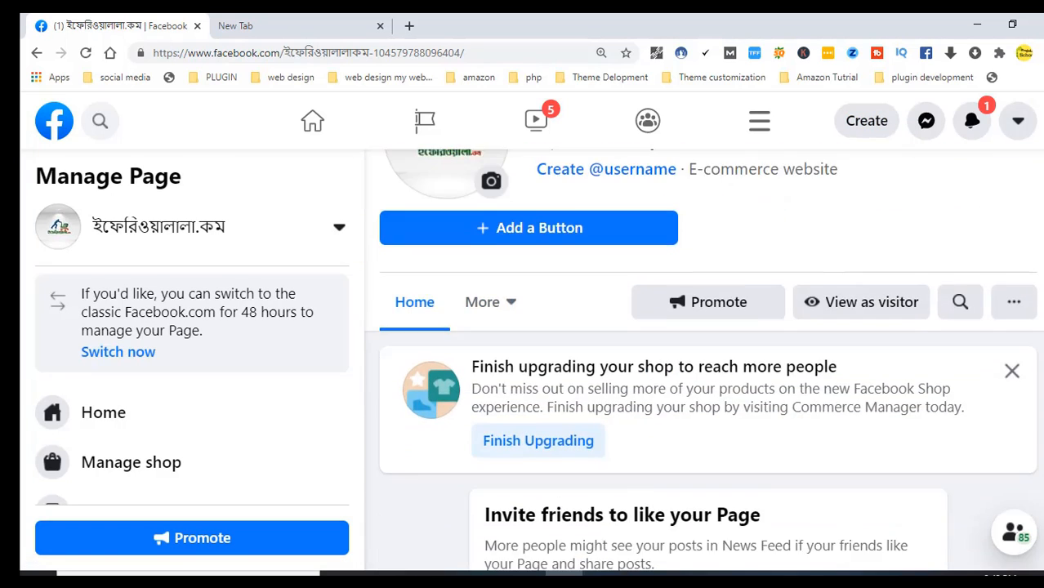
scroll(708, 368, "down", 6)
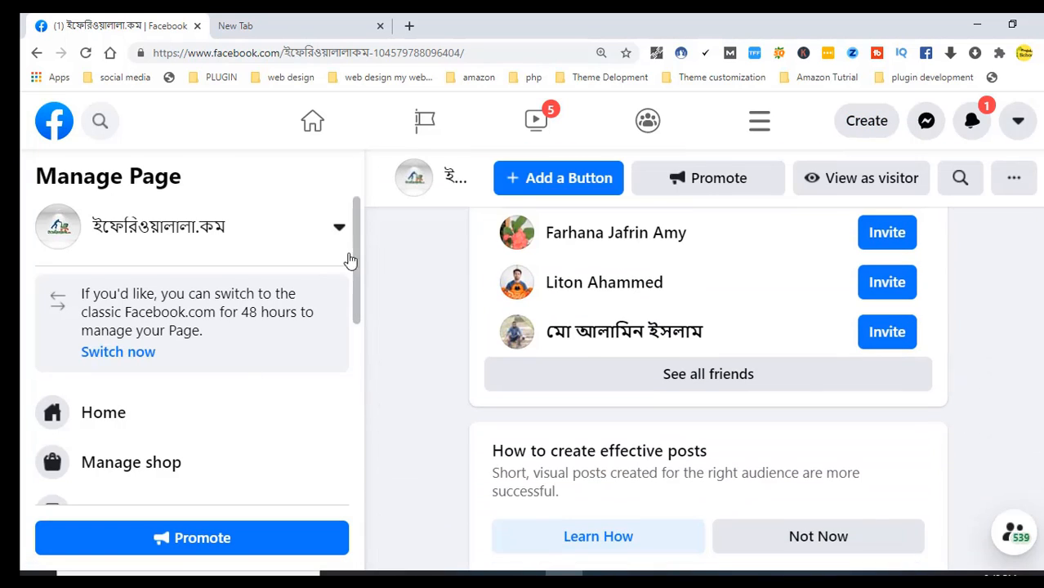
left_click_drag(357, 243, 358, 466)
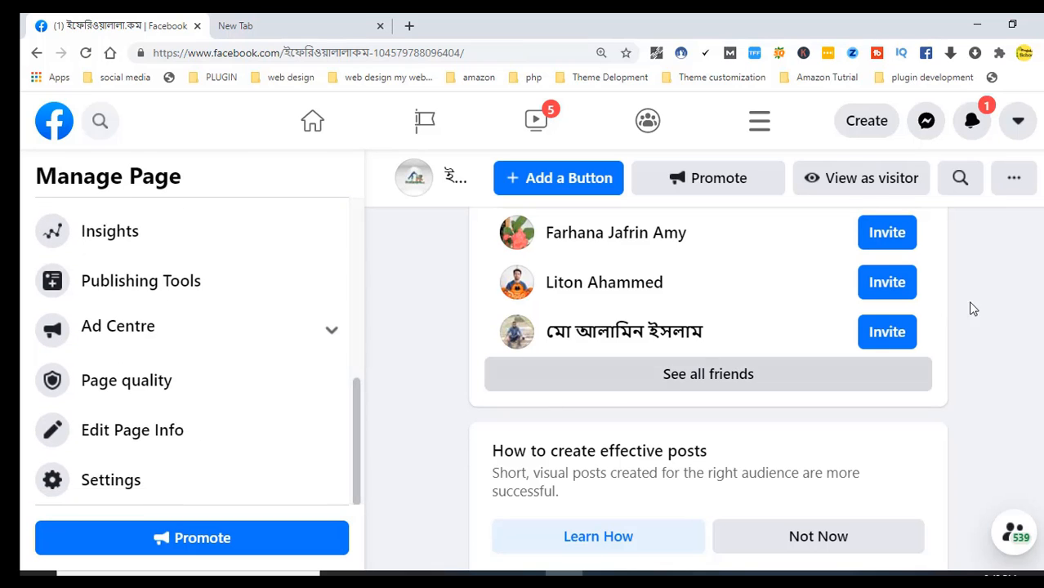
scroll(973, 308, "down", 10)
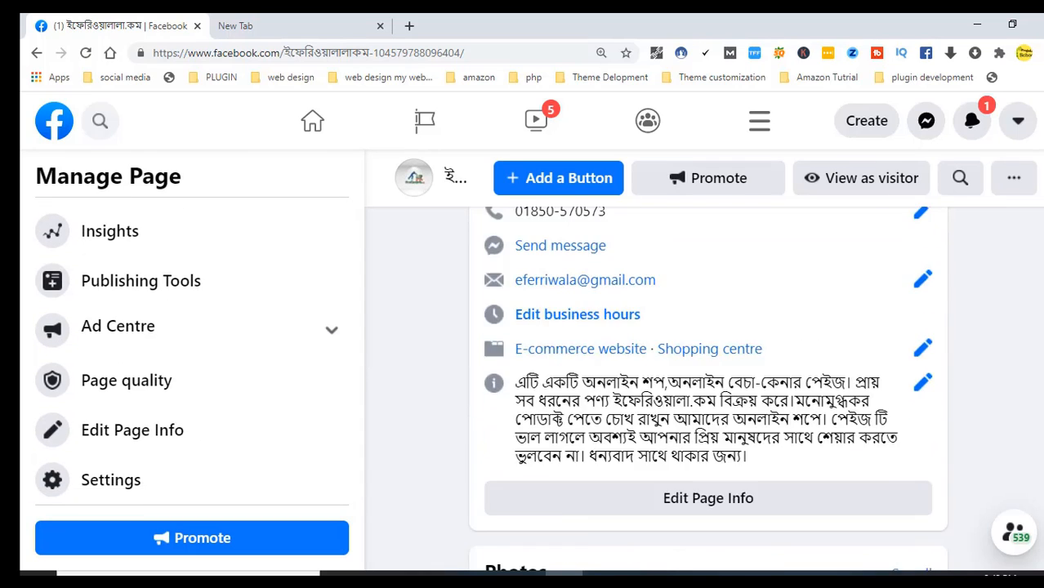
scroll(709, 388, "down", 4)
scroll(709, 388, "up", 13)
scroll(708, 388, "down", 17)
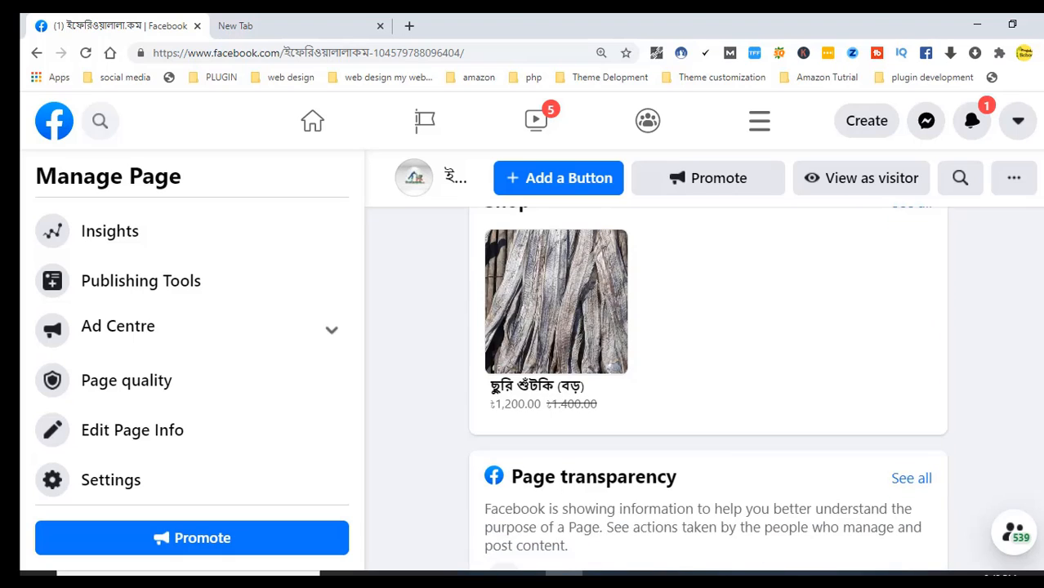
scroll(709, 388, "up", 2)
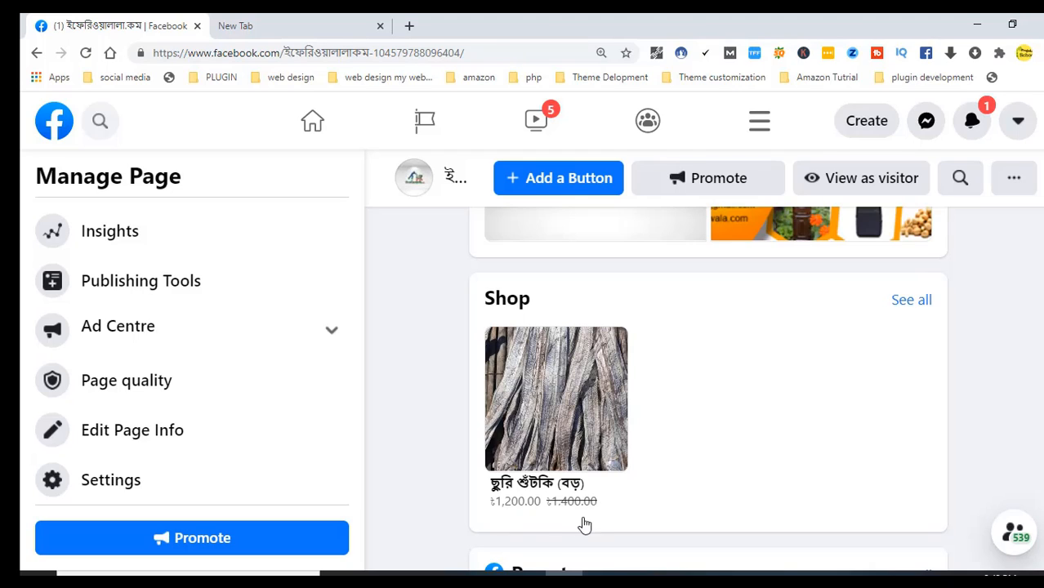
Open the full shop view and follow its finish-publishing prompt, then close the extra tab
left_click(907, 303)
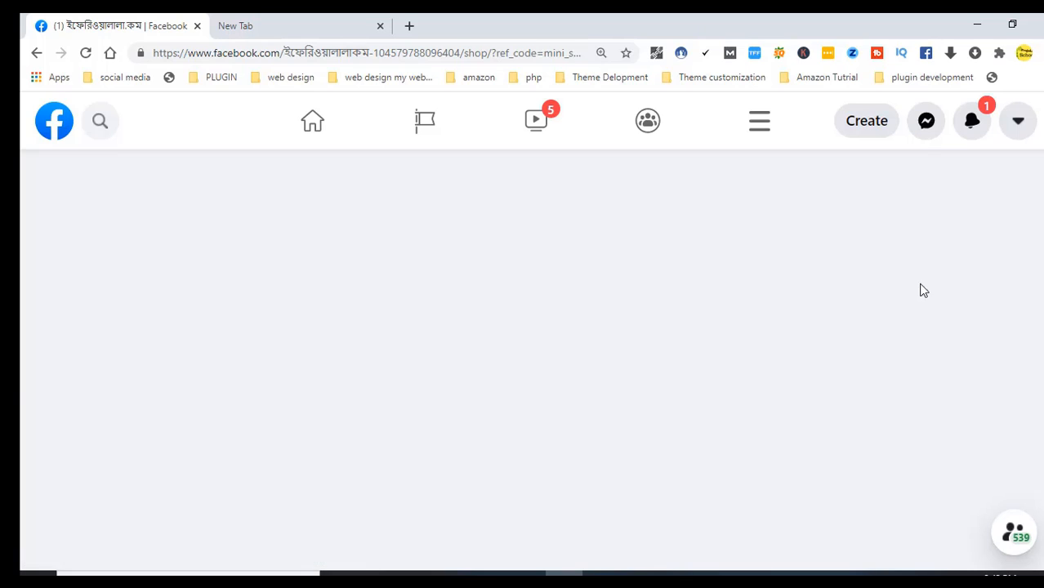
scroll(1026, 220, "down", 4)
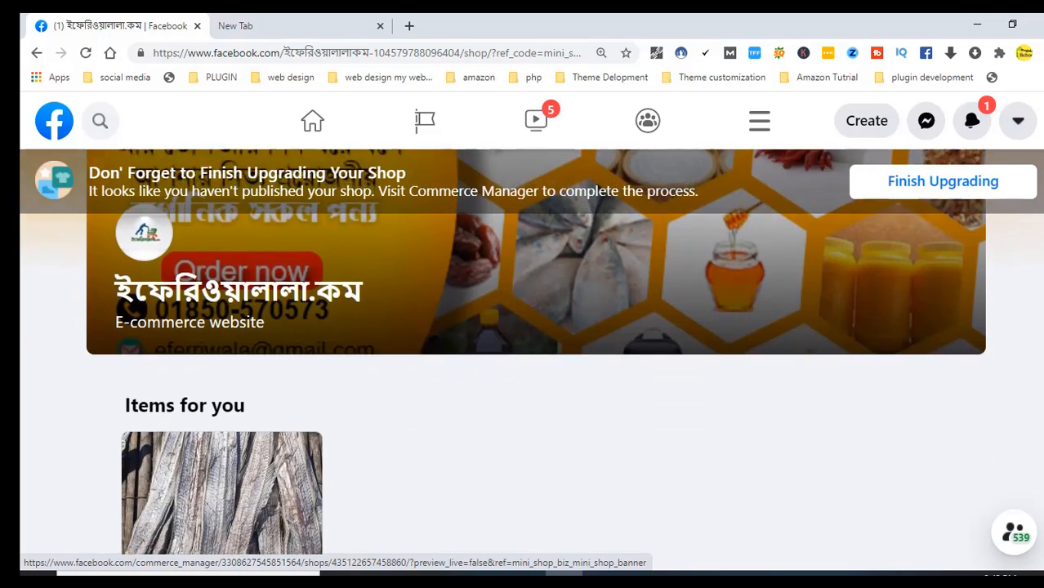
scroll(531, 351, "up", 3)
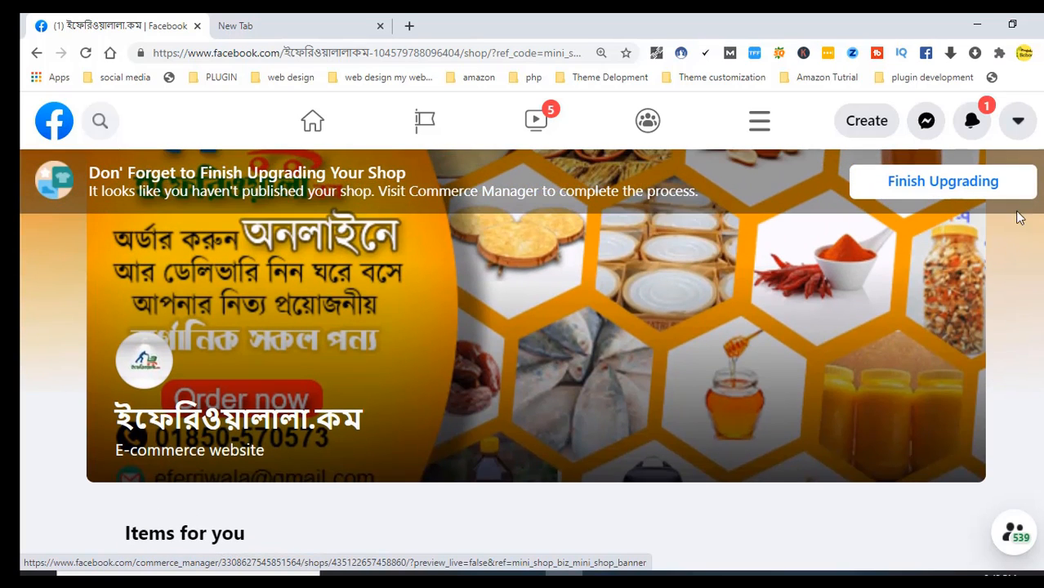
left_click(963, 195)
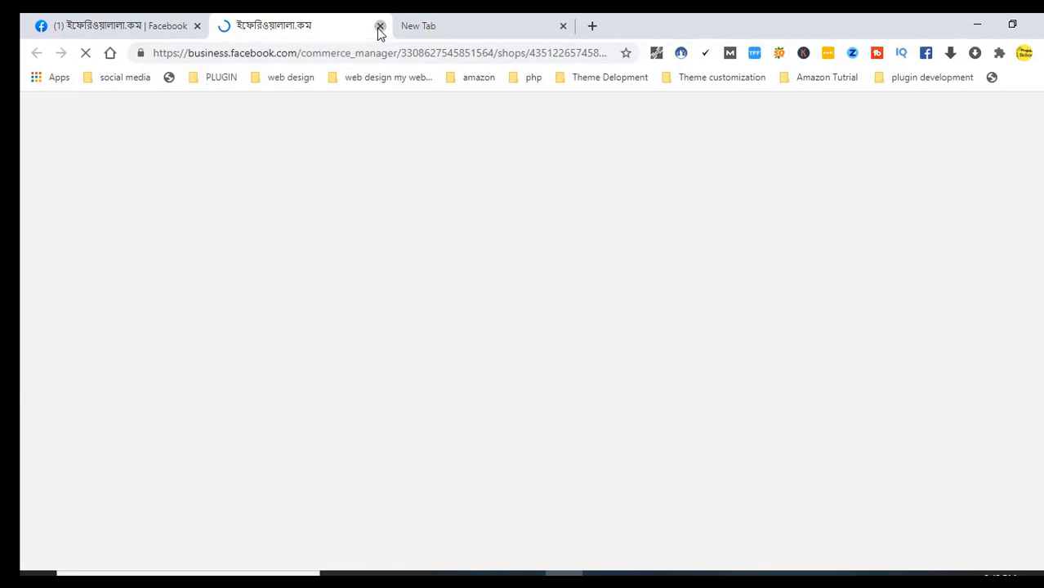
left_click(380, 26)
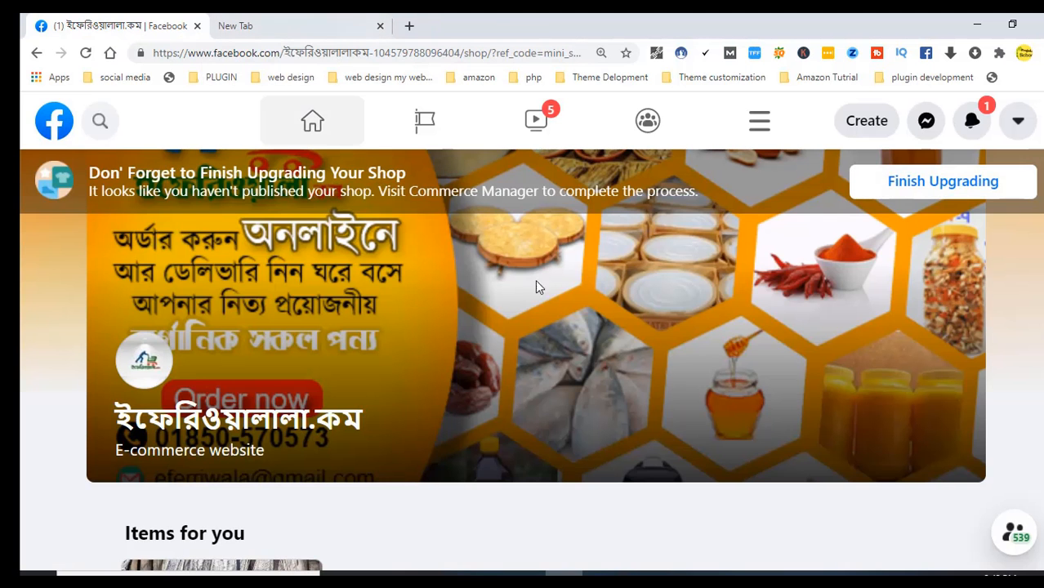
Reopen Commerce Manager from the upgrade prompt, return to the Page tab and check notifications
left_click(916, 195)
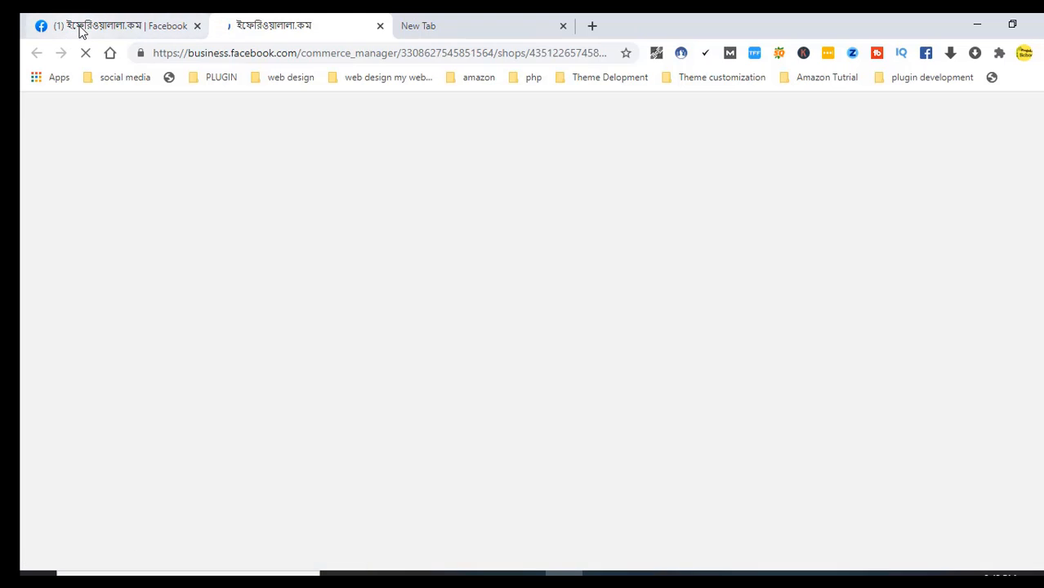
left_click(82, 31)
left_click(970, 124)
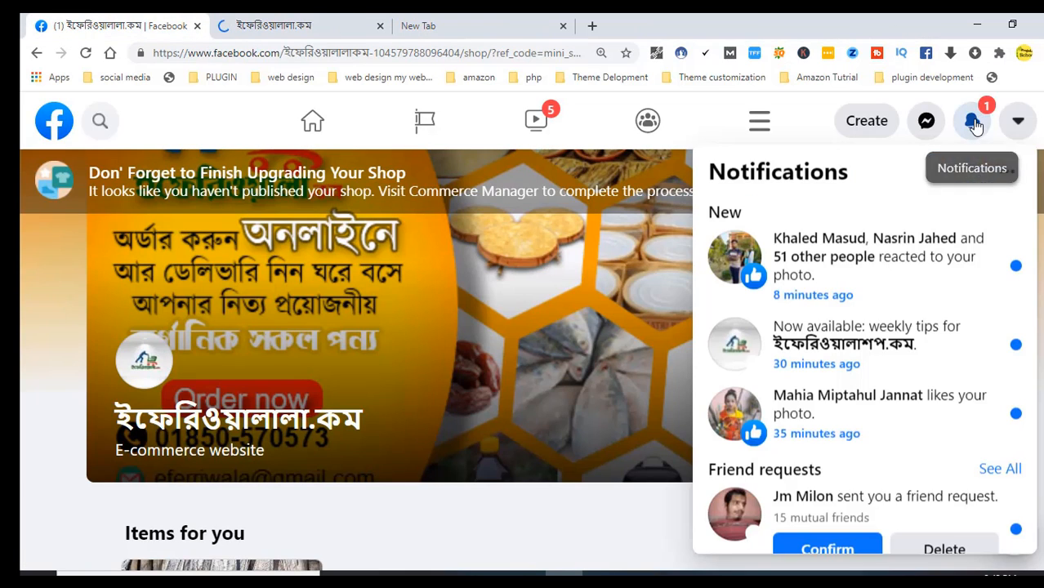
left_click(40, 289)
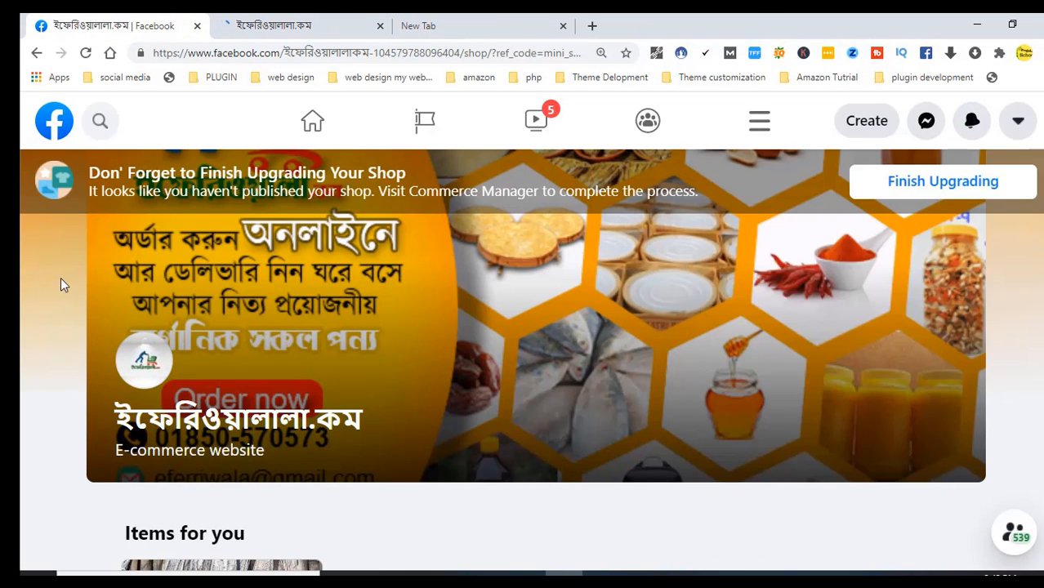
Submit and publish the shop updates, then acknowledge the in-review notice
left_click(301, 31)
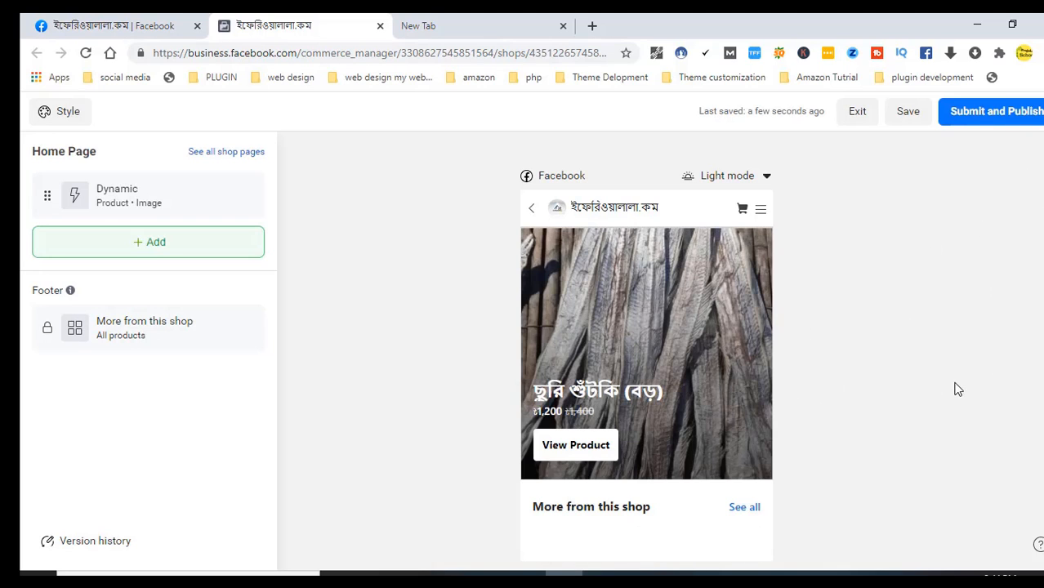
left_click(991, 116)
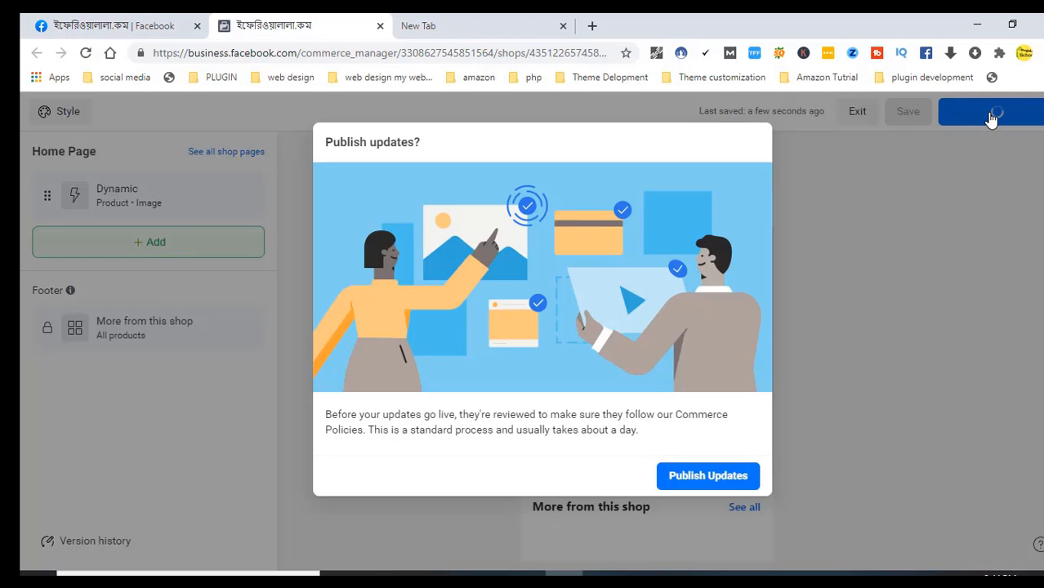
left_click(723, 482)
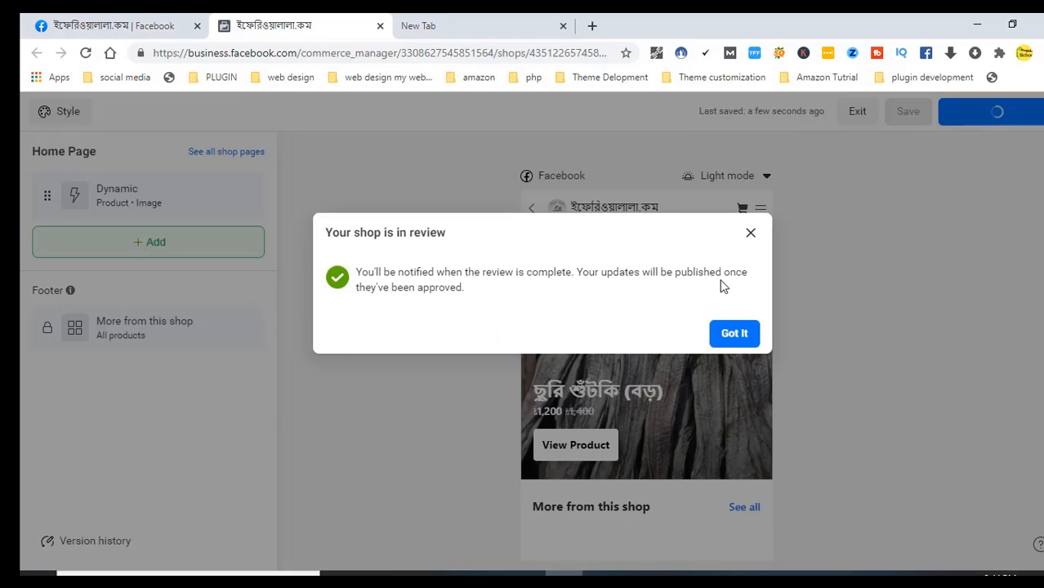
left_click(729, 336)
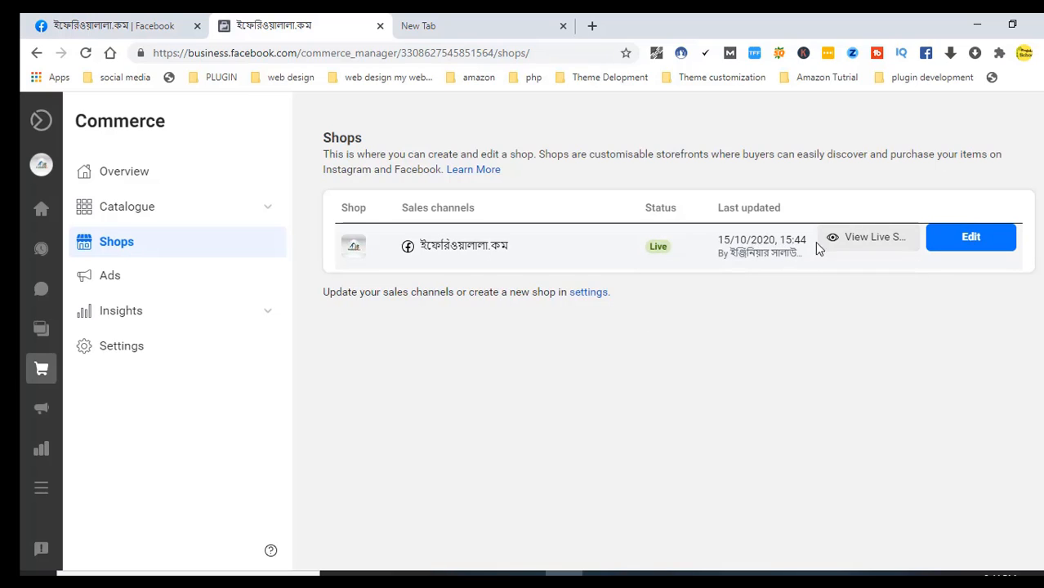
left_click(855, 244)
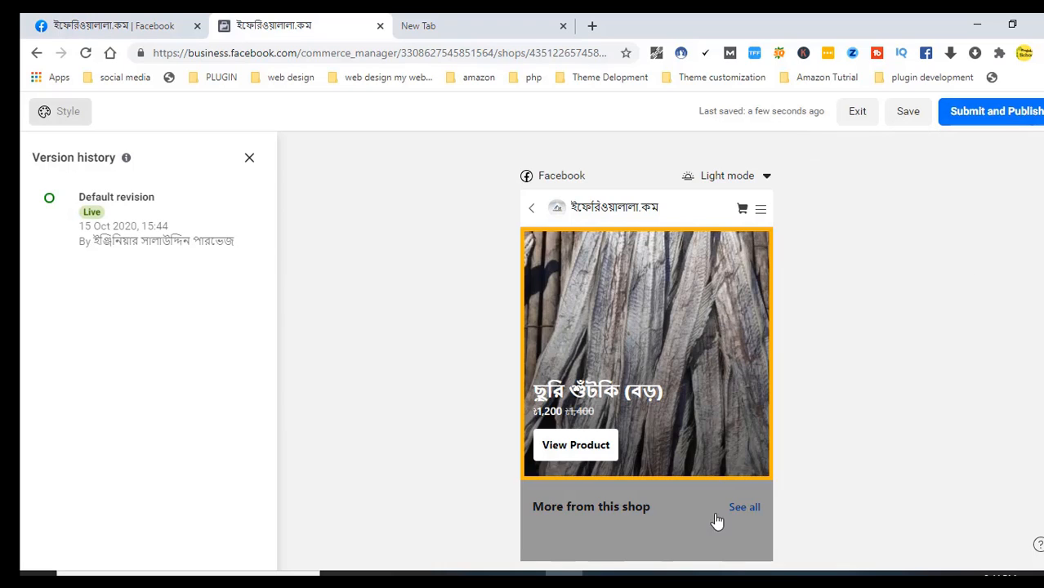
left_click(740, 515)
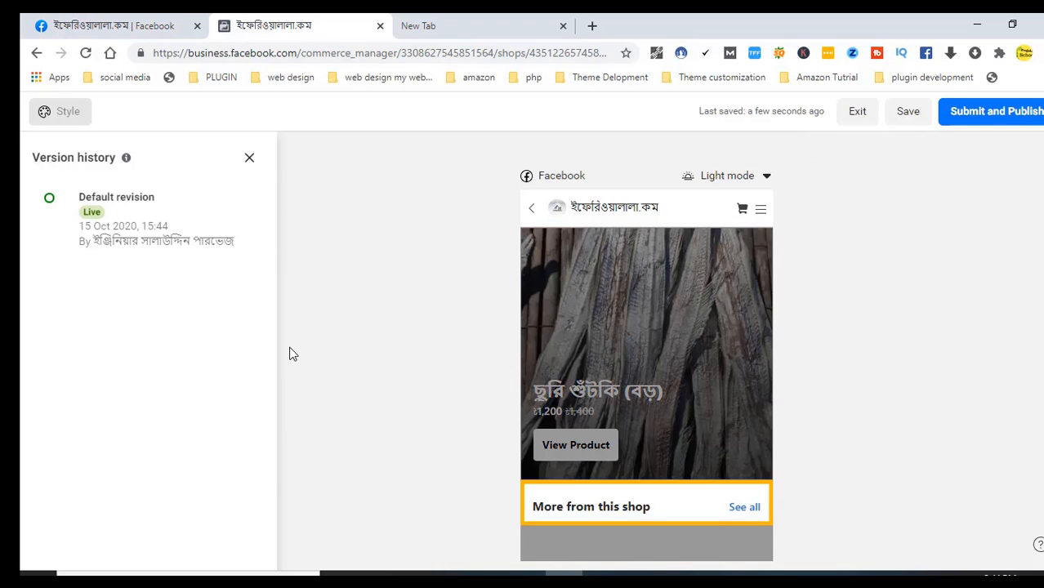
left_click(857, 114)
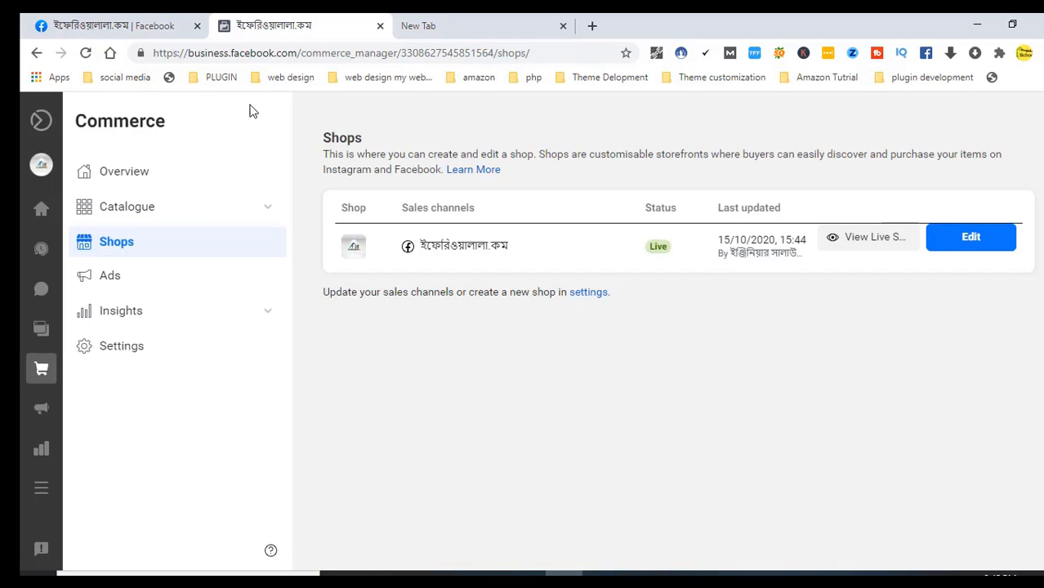
Reload the Facebook shop tab, then delete the '/shop/?ref_code=…' part of the URL
left_click(109, 26)
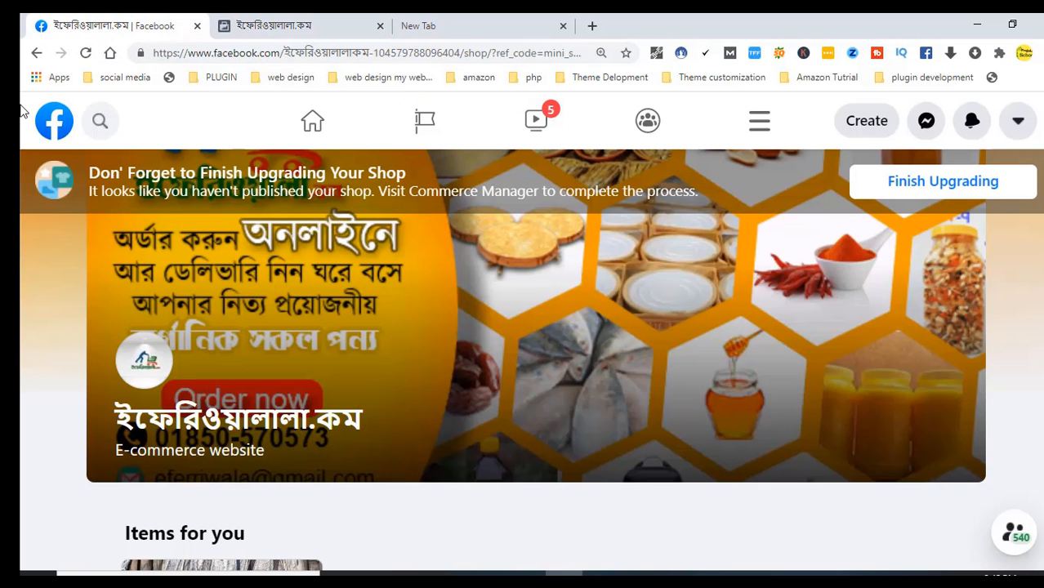
left_click(85, 52)
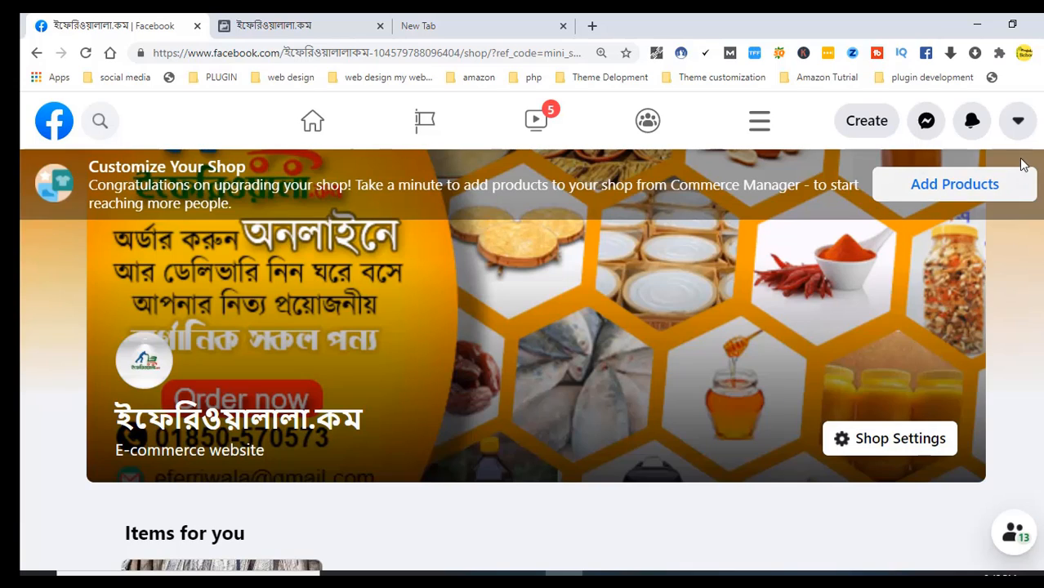
scroll(523, 360, "down", 3)
scroll(523, 359, "up", 3)
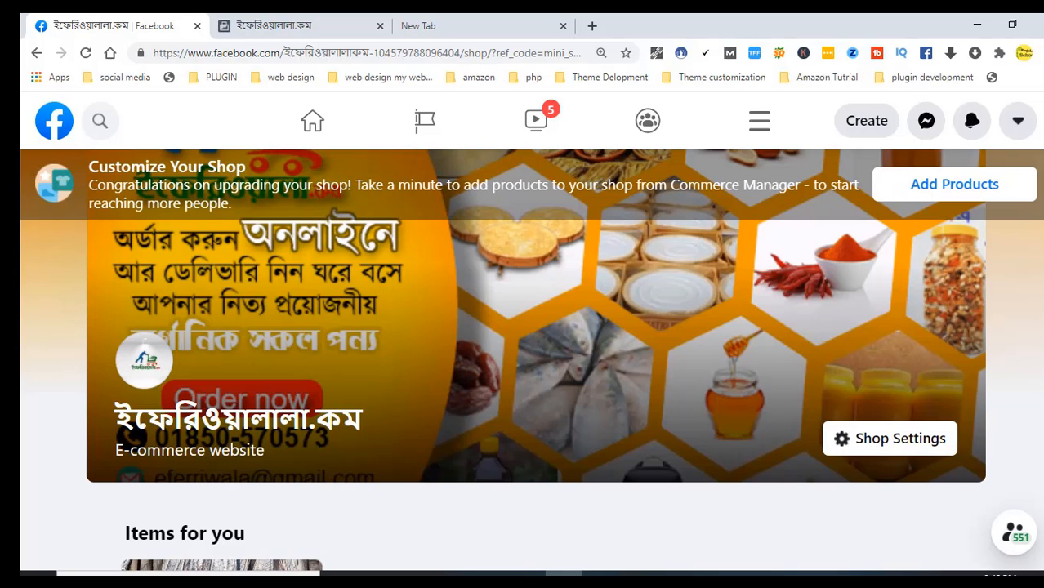
scroll(531, 360, "down", 2)
scroll(531, 359, "up", 2)
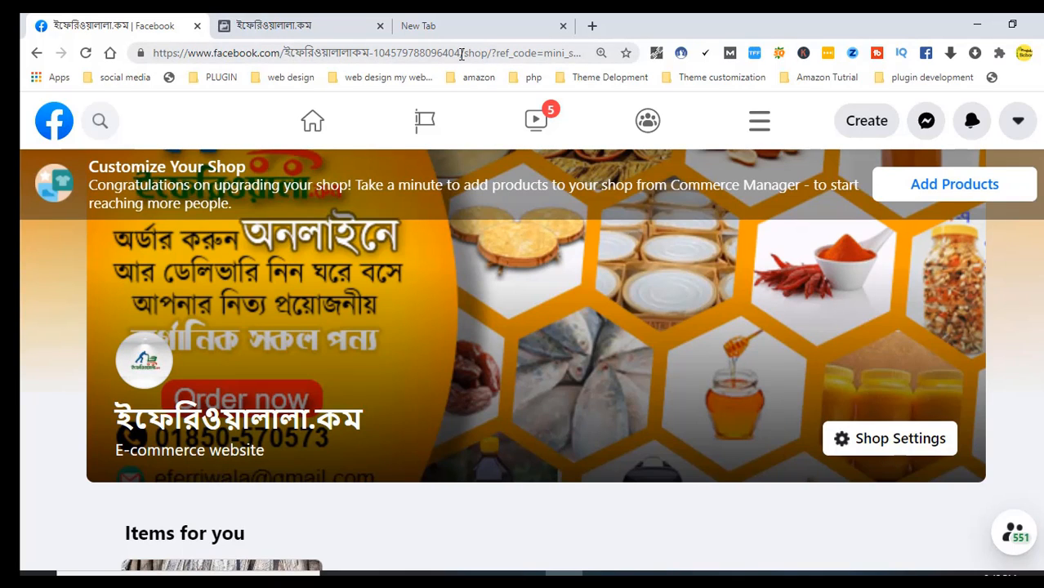
left_click_drag(462, 53, 711, 62)
key("BackSpace")
Load the trimmed Page URL and confirm the Shop lists ছুরি শুঁটকি (বড়) at ৳1,200.00
key("Return")
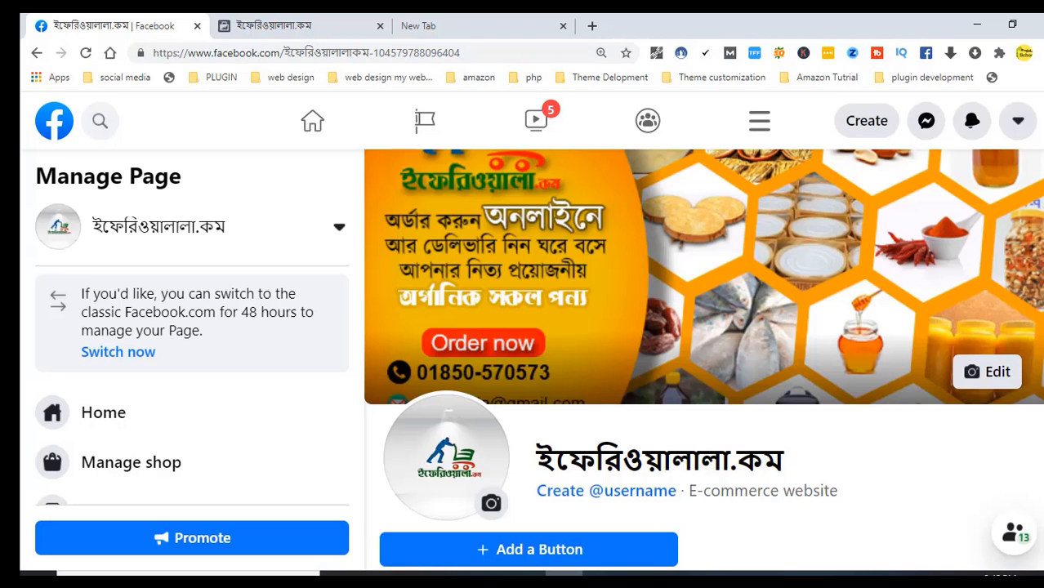
scroll(703, 359, "down", 7)
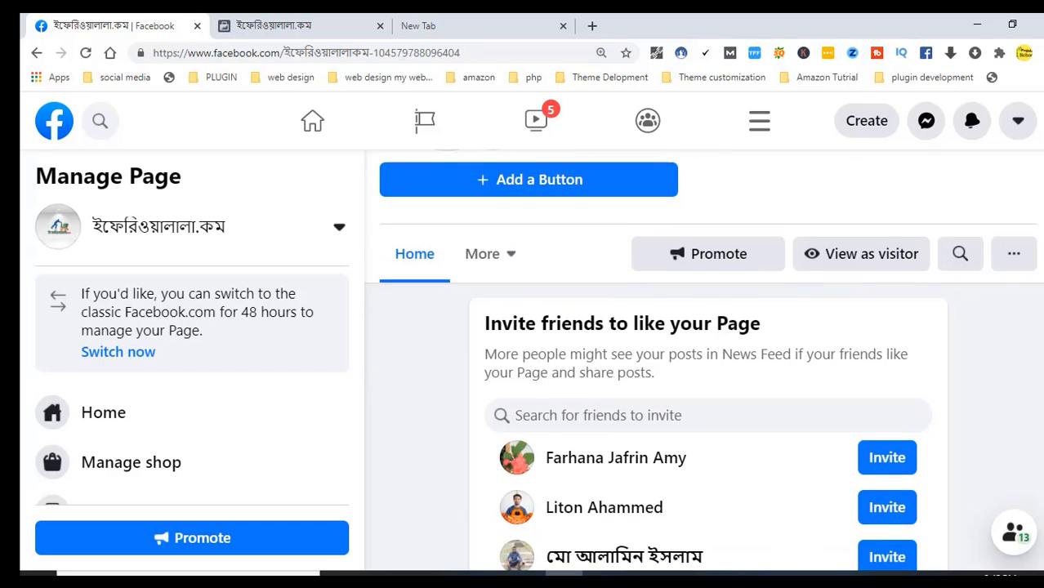
scroll(708, 389, "down", 12)
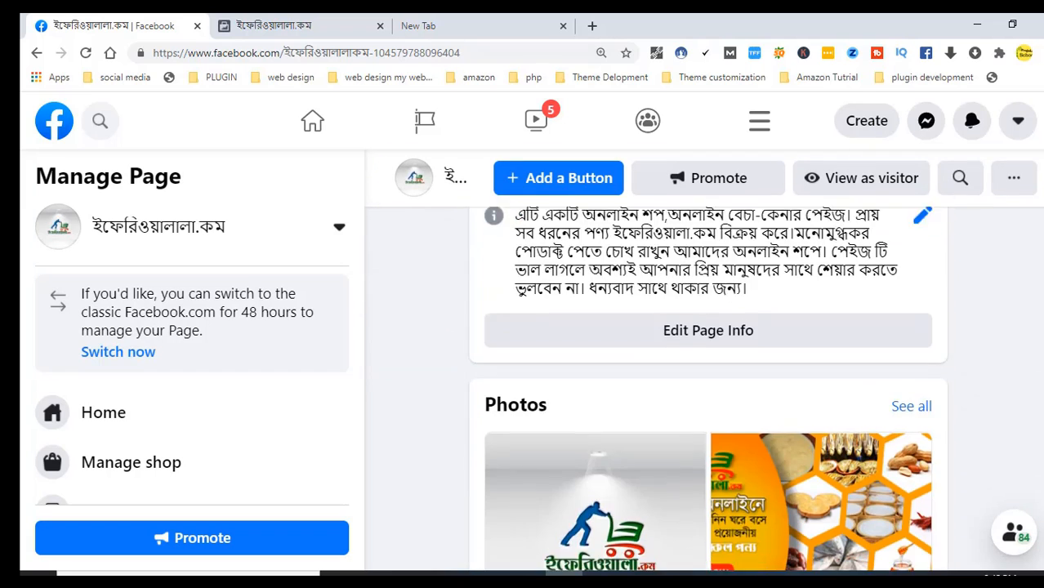
scroll(708, 389, "down", 4)
scroll(709, 389, "up", 4)
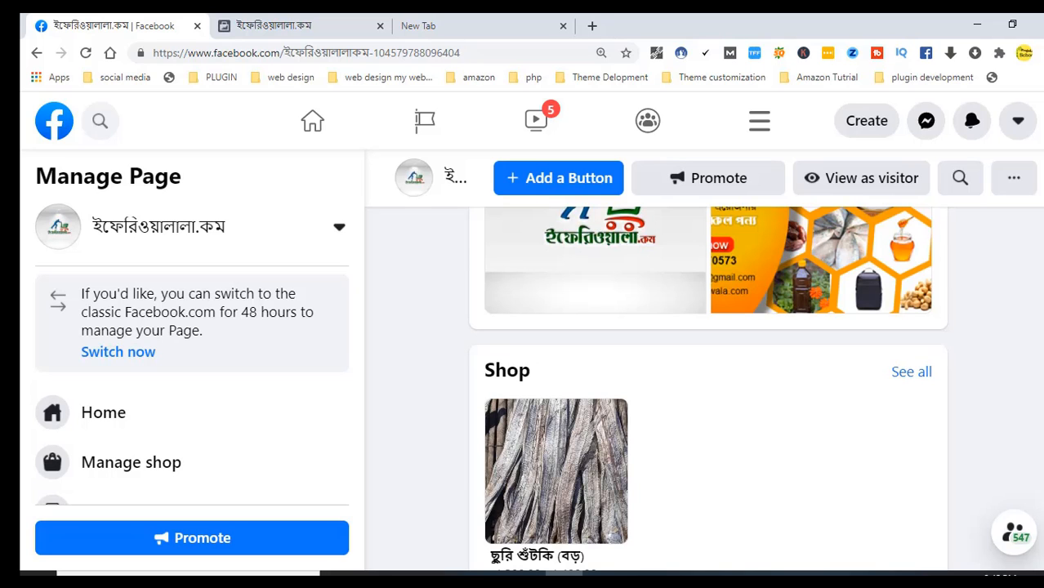
scroll(708, 389, "down", 5)
scroll(709, 389, "up", 8)
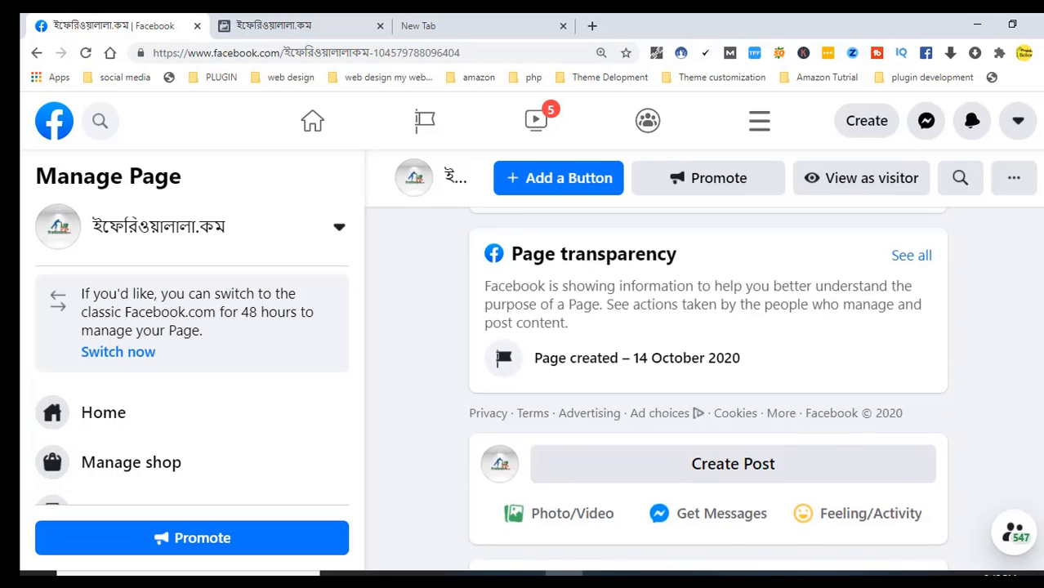
scroll(1011, 290, "up", 6)
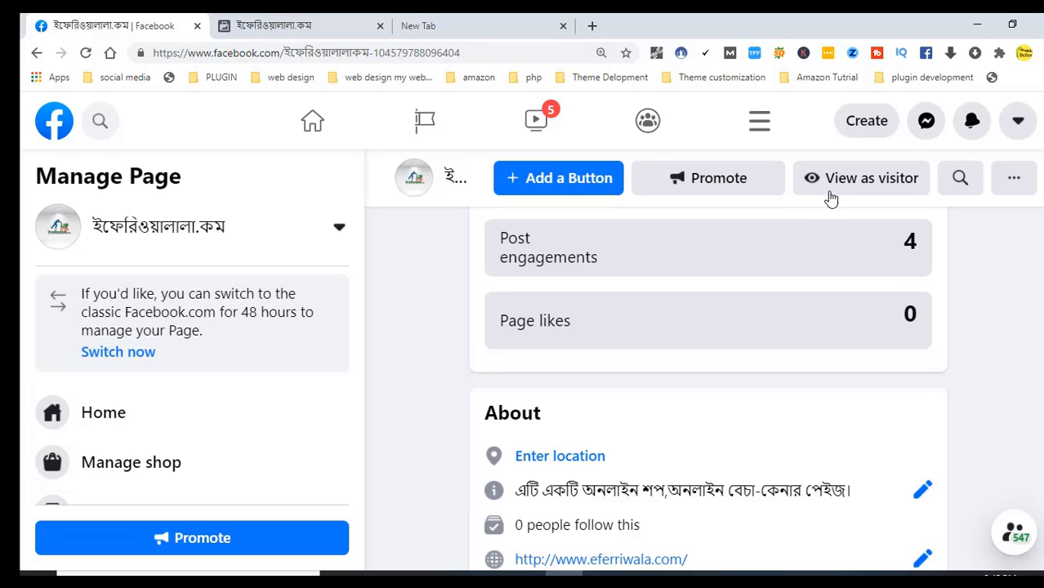
View the Page as a visitor and check the Shop lists ছুরি শুঁটকি (বড়) at ৳1,200.00
left_click(834, 192)
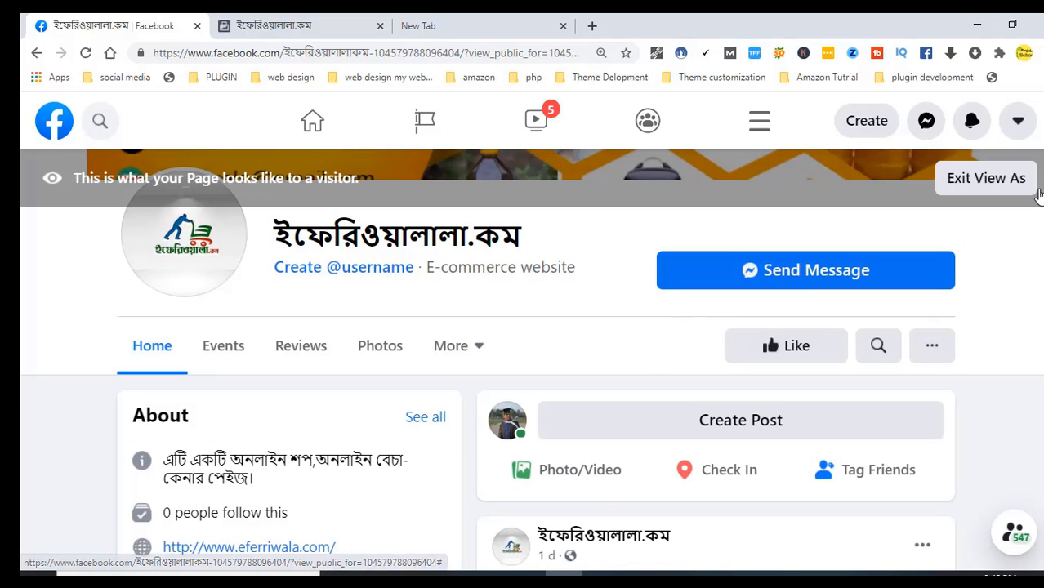
scroll(531, 360, "up", 1)
scroll(531, 360, "down", 5)
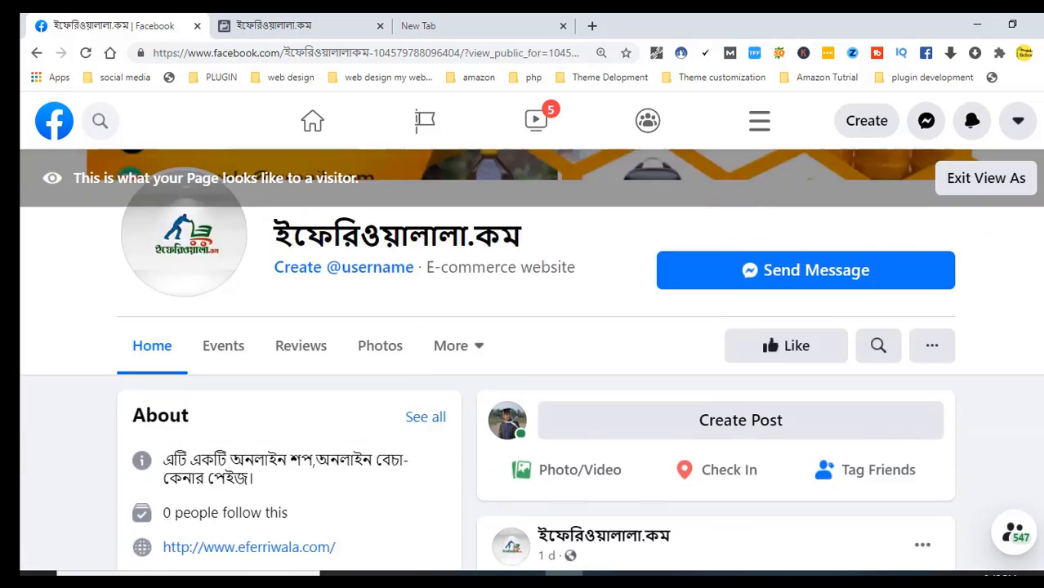
scroll(536, 389, "down", 10)
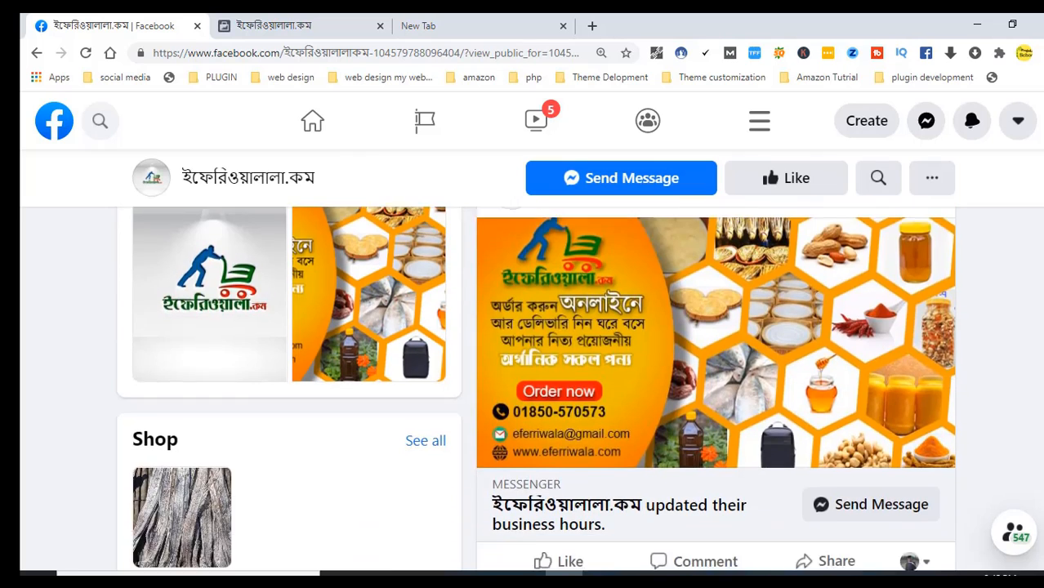
scroll(980, 331, "down", 1)
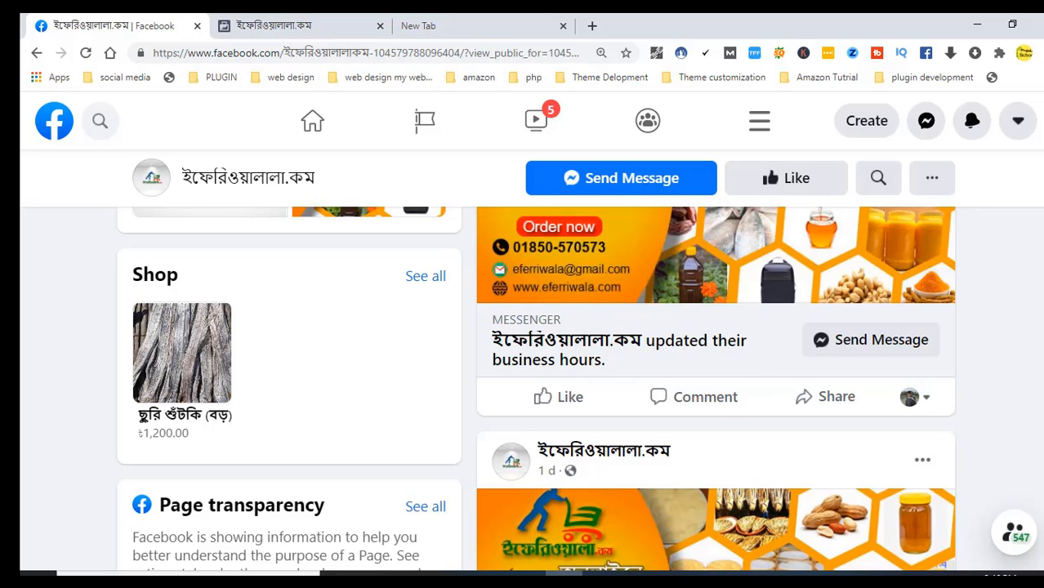
scroll(531, 359, "up", 12)
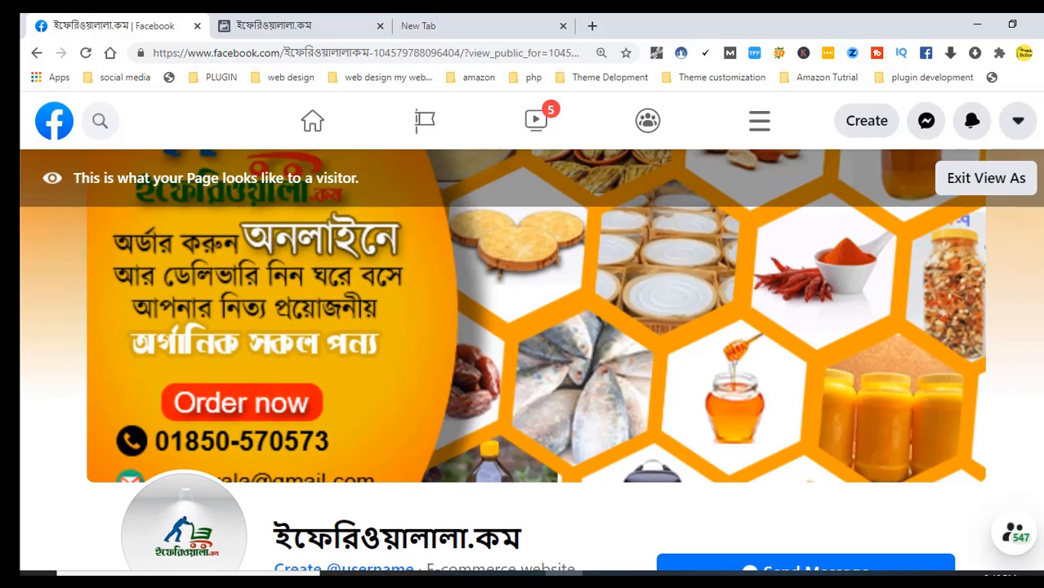
Exit the visitor view and restore the Chrome window to the Page's admin view
left_click(974, 188)
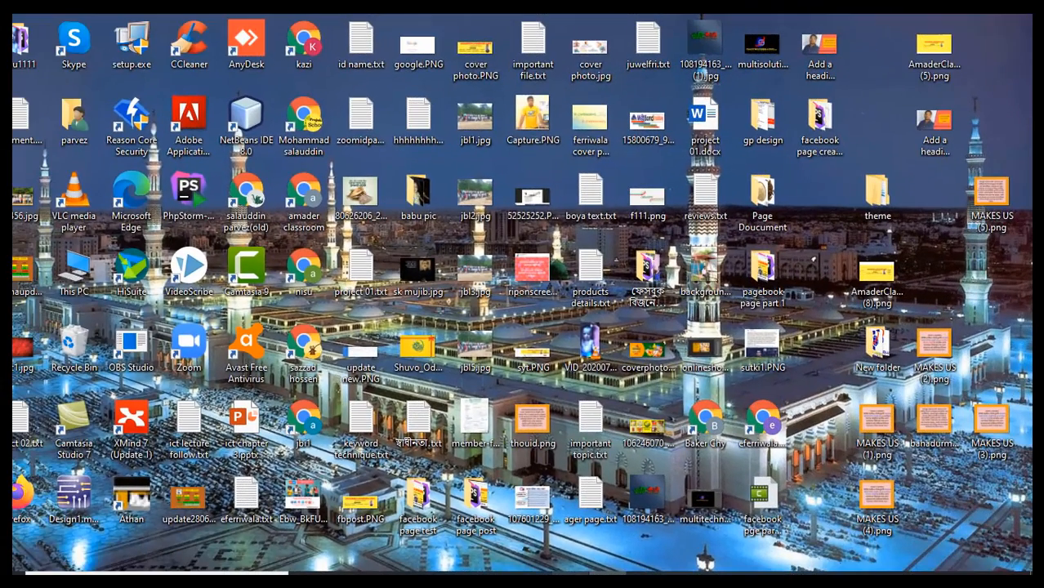
left_click(533, 579)
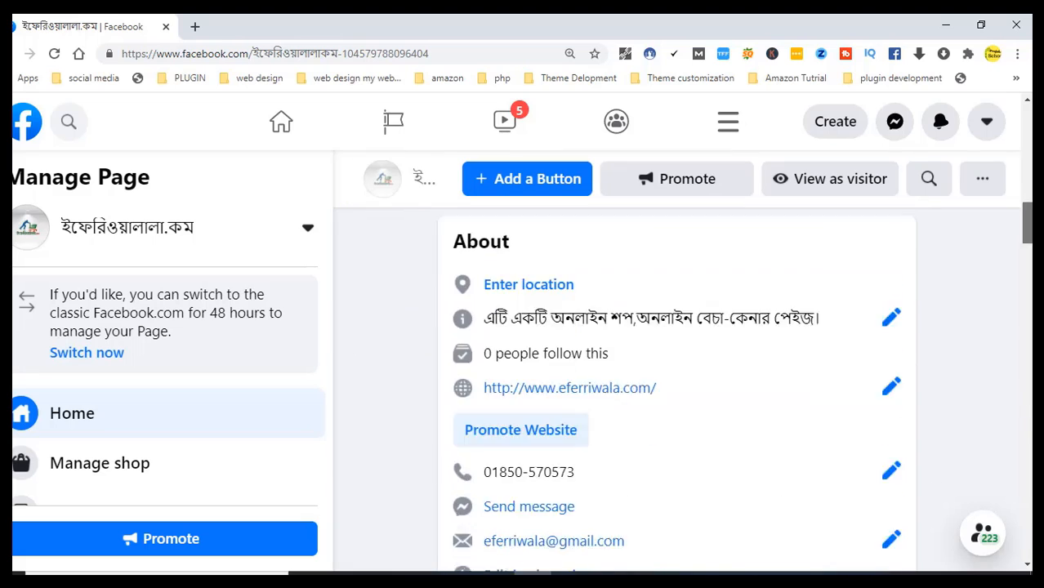
Bring the four-product Shop grid into view, including চাবা সুরমা at ৳1,200.00 and লইট্টা at ৳800.00
scroll(677, 390, "down", 8)
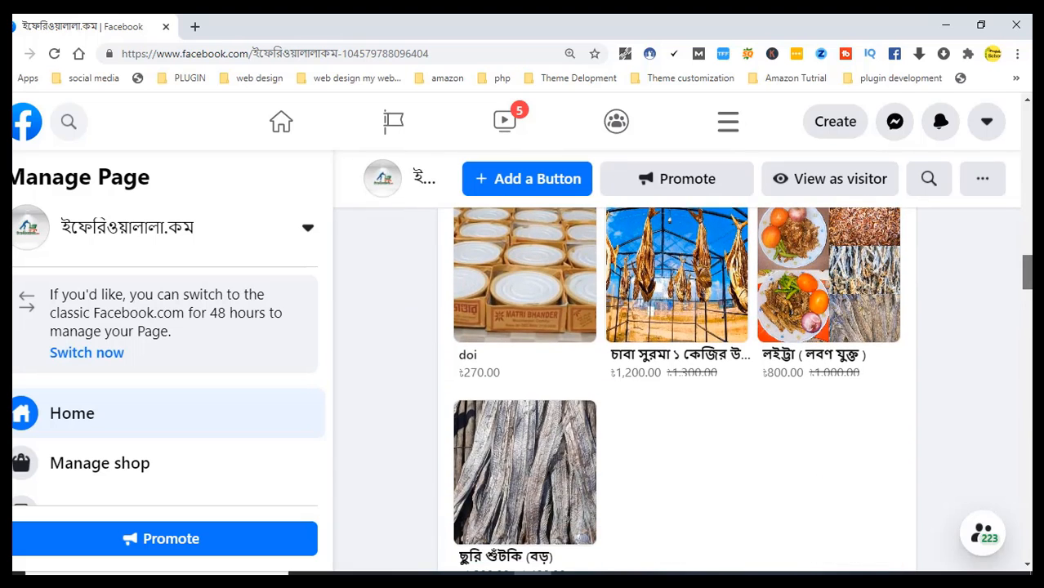
left_click_drag(1028, 273, 1032, 297)
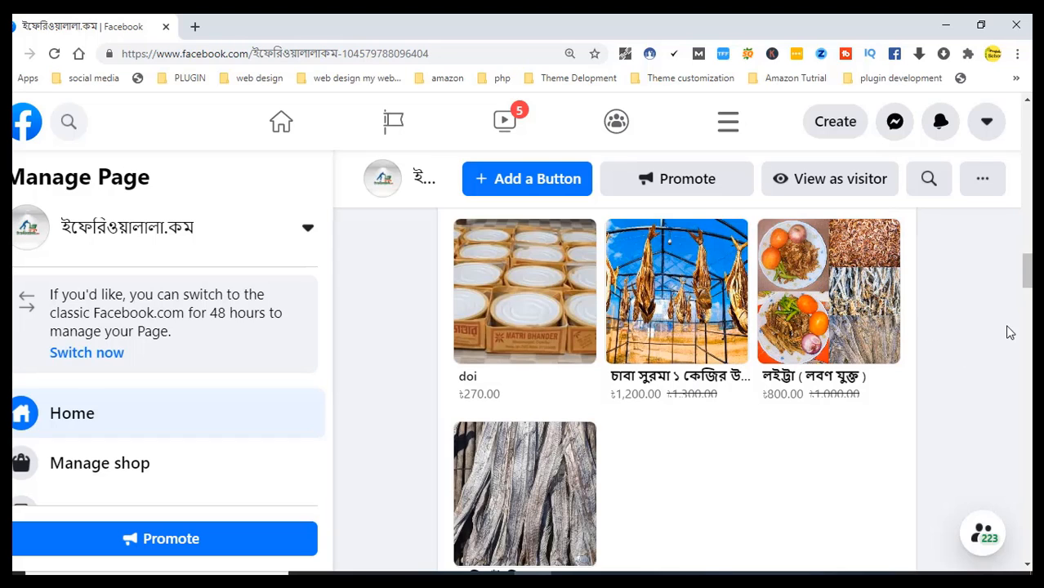
left_click_drag(1026, 290, 1028, 293)
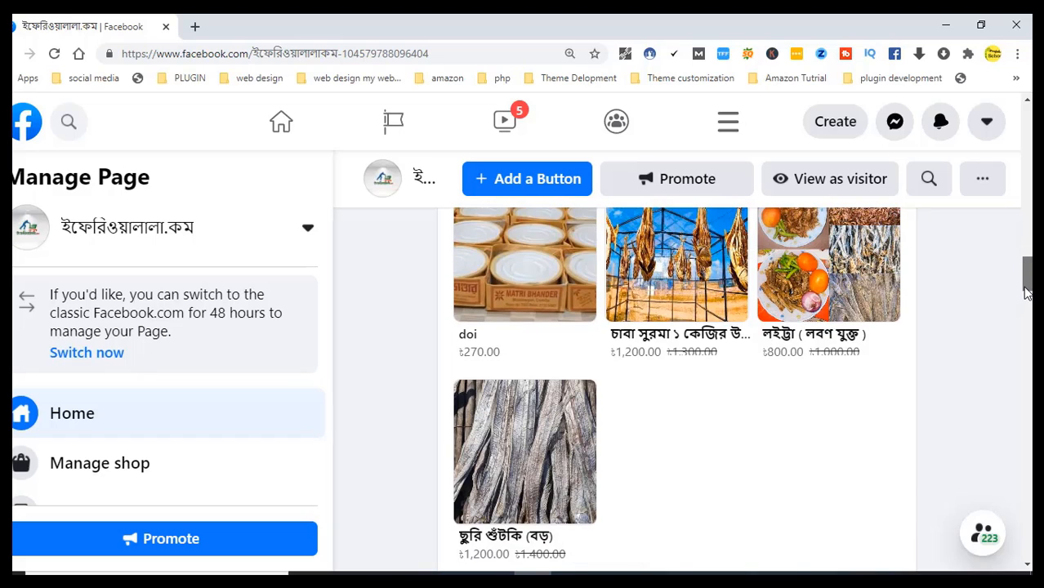
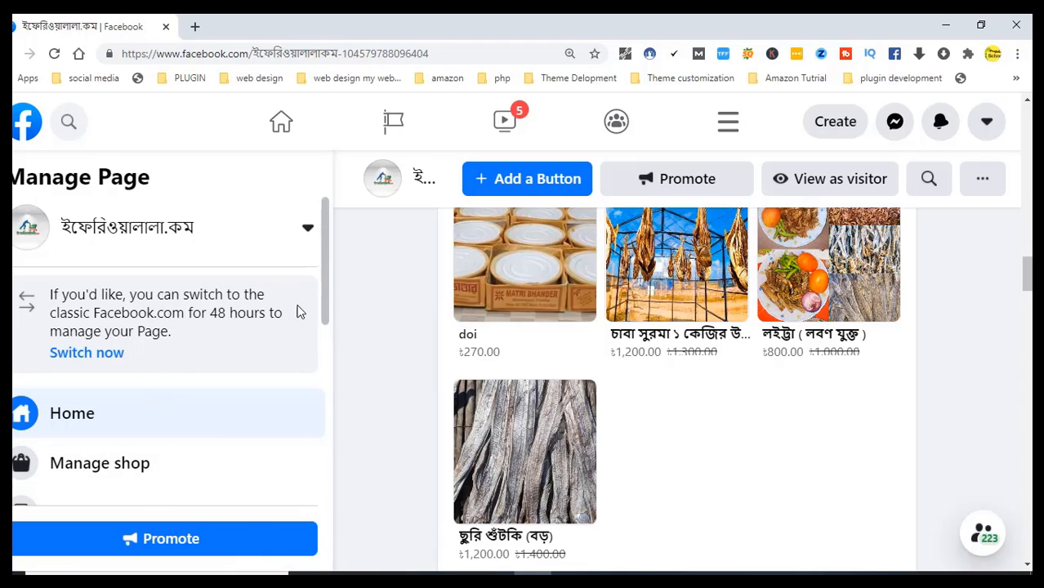
Open Manage shop to see the shop preview and Commerce Manager customisation options
left_click(143, 462)
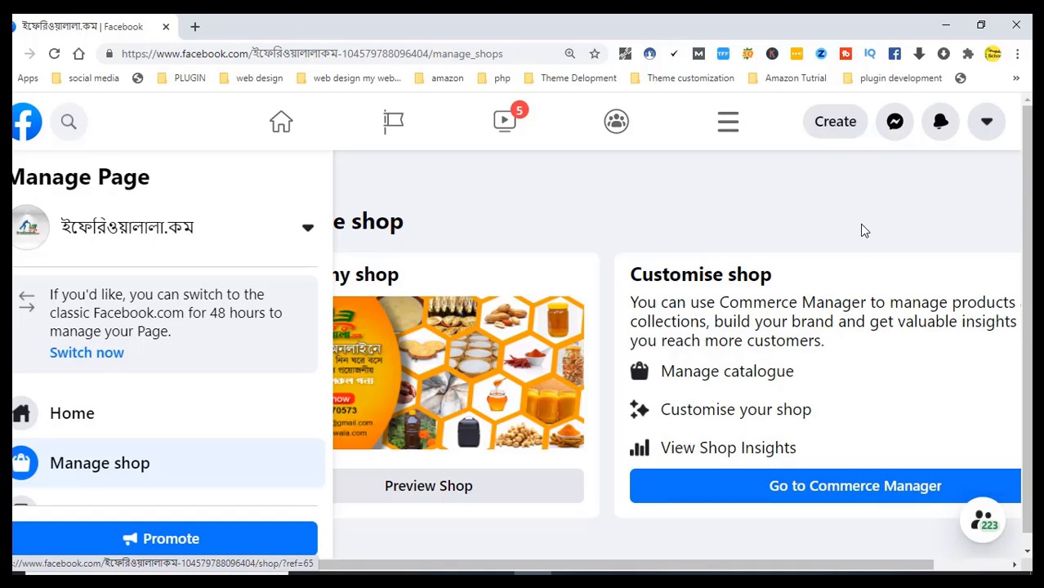
scroll(985, 222, "down", 1)
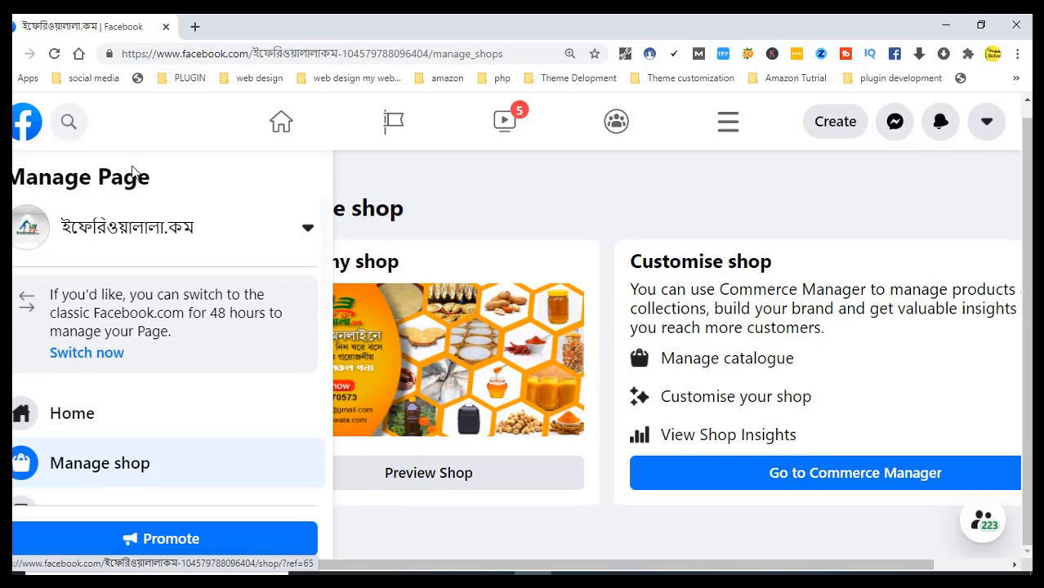
left_click_drag(325, 232, 318, 420)
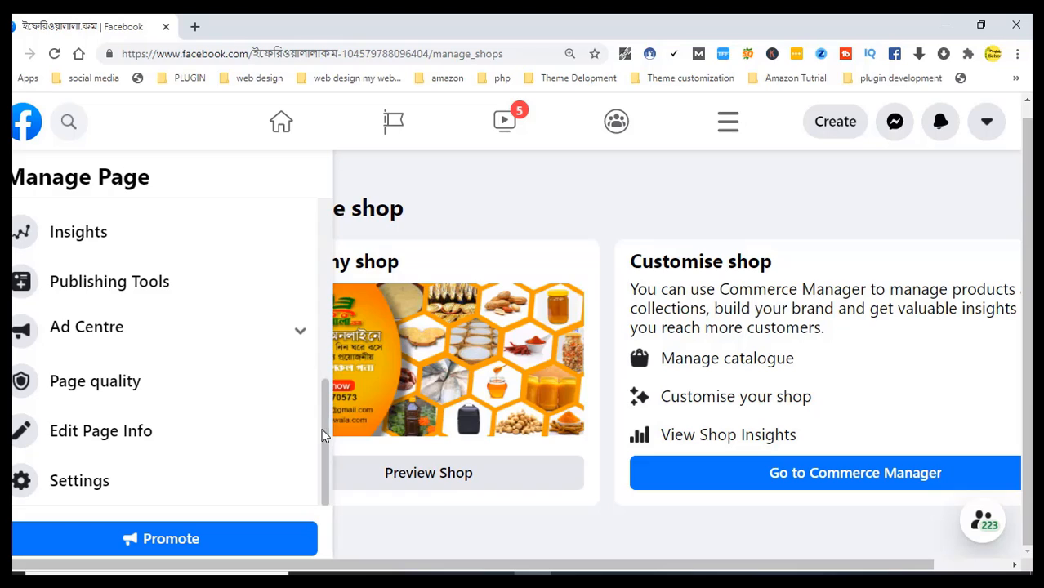
Review the Page Insights summary for 8–14 Oct 2020, scrolling through its cards and back up
left_click(88, 239)
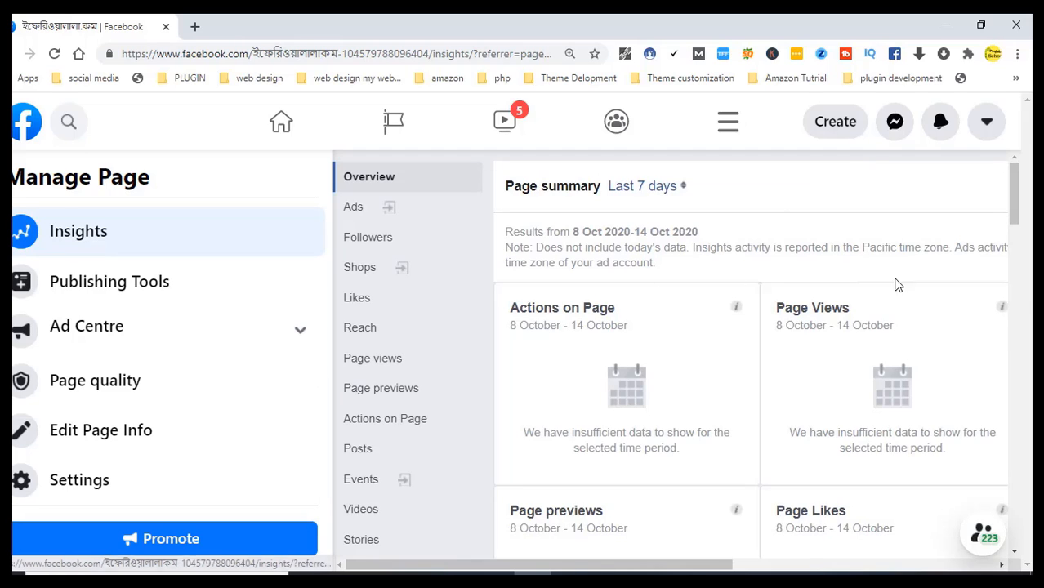
left_click_drag(1017, 181, 1021, 283)
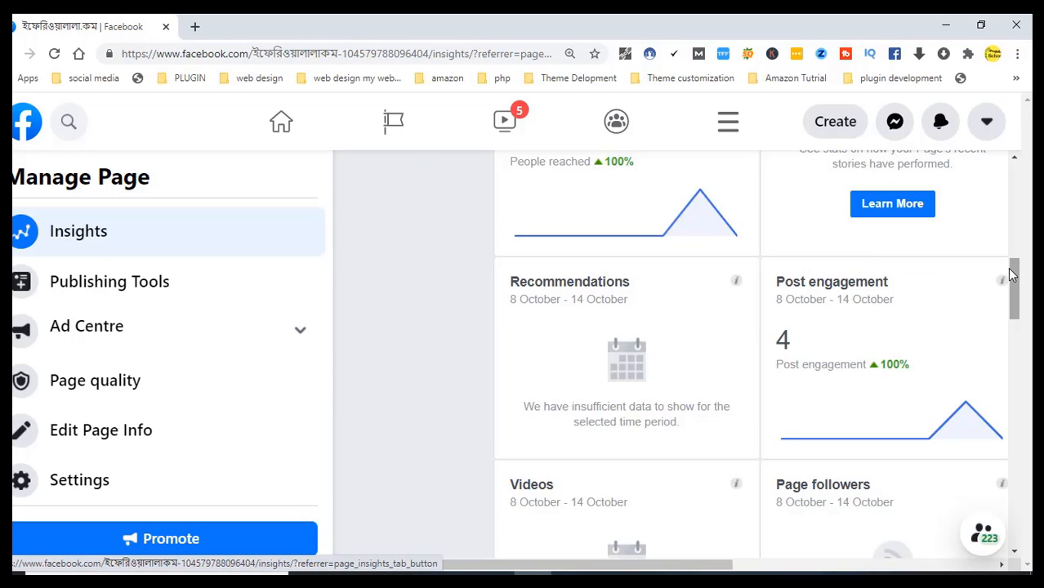
left_click_drag(1019, 286, 1019, 289)
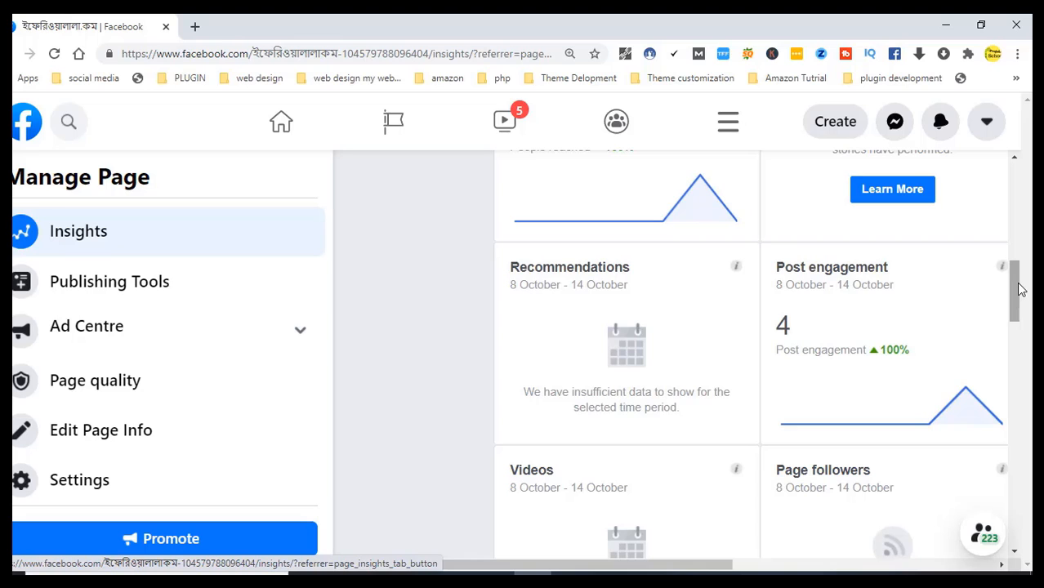
left_click_drag(1020, 289, 1017, 175)
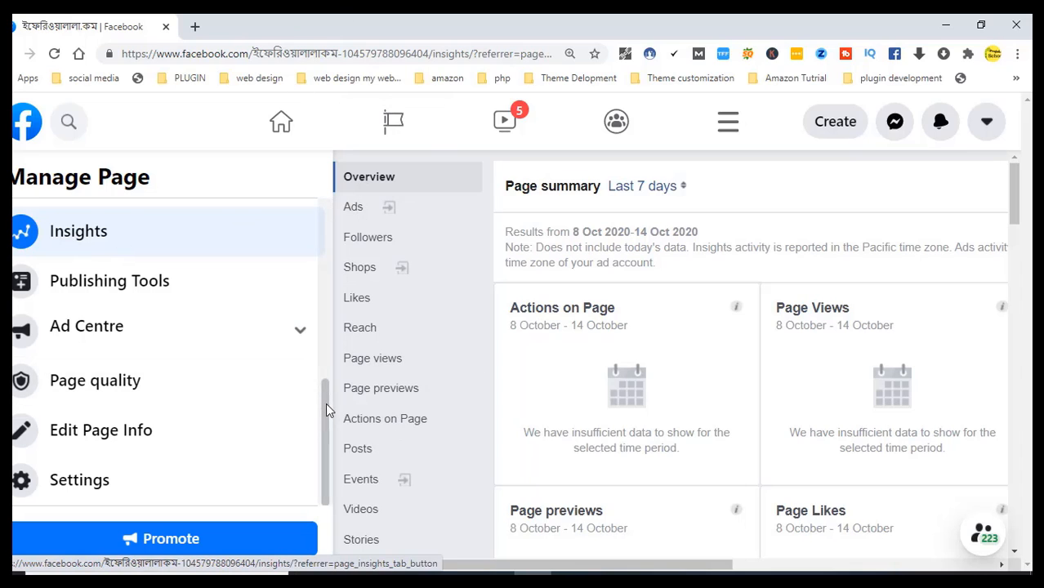
left_click_drag(325, 403, 325, 208)
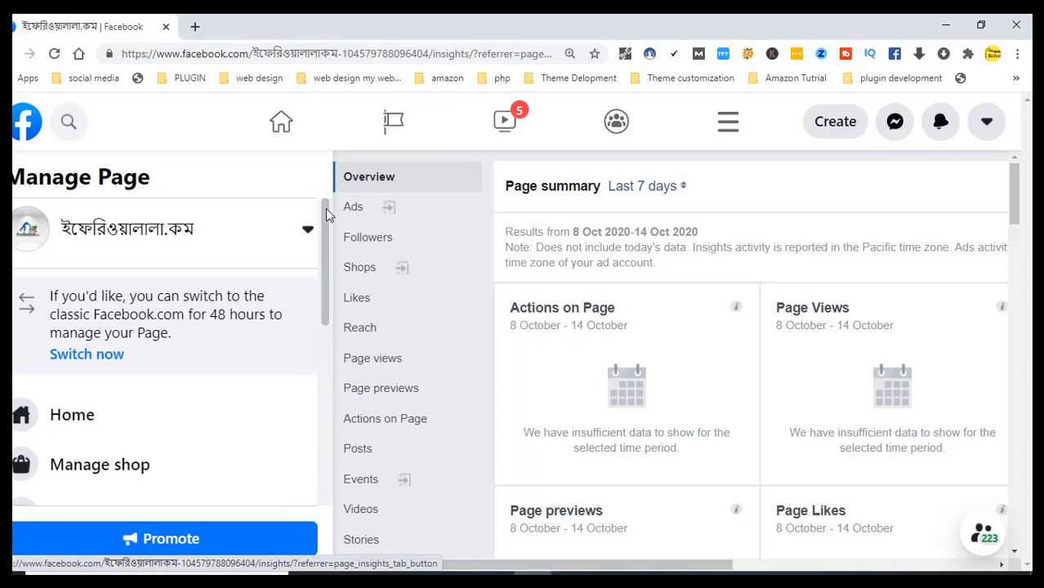
Go back to the Page's home without switching Pages and scroll to the Invite friends card
left_click(180, 237)
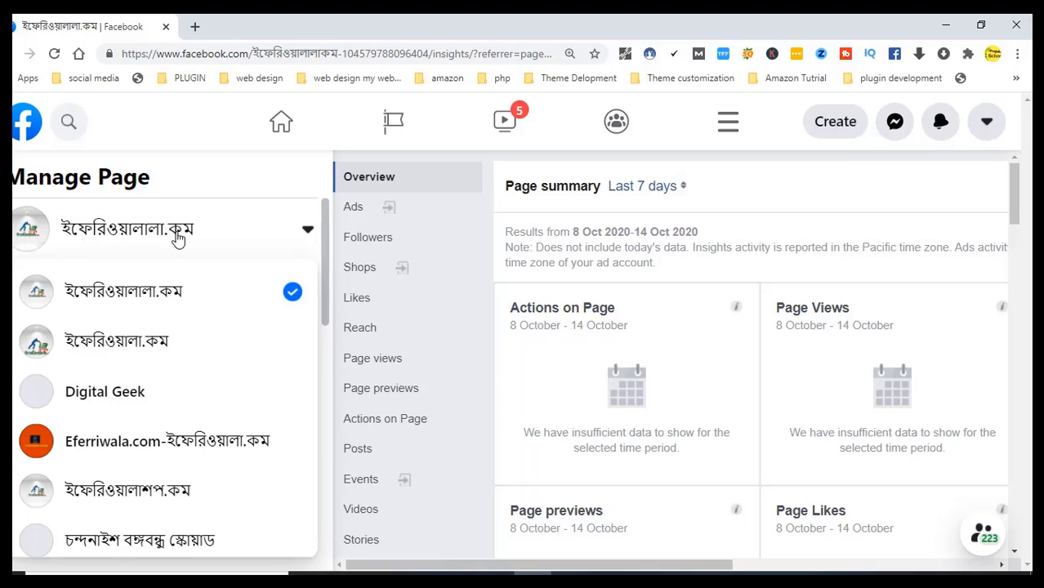
left_click(181, 236)
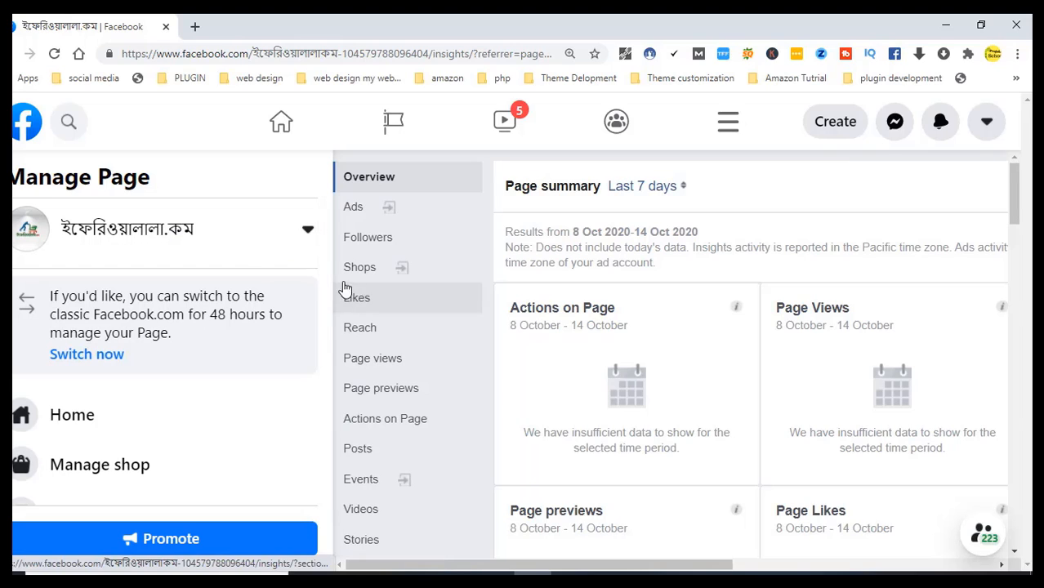
left_click(90, 419)
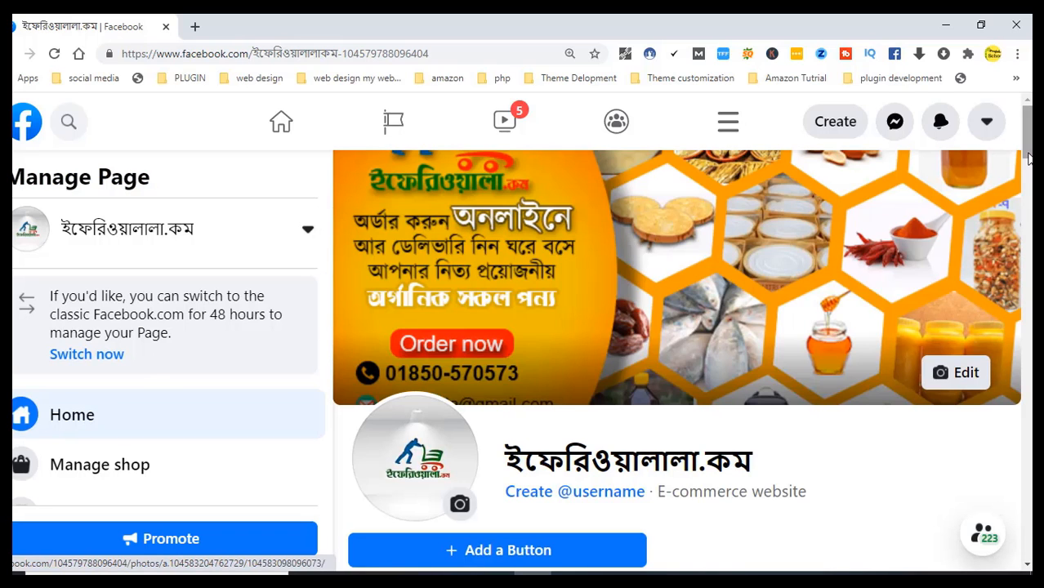
scroll(1013, 245, "down", 4)
scroll(1031, 198, "down", 1)
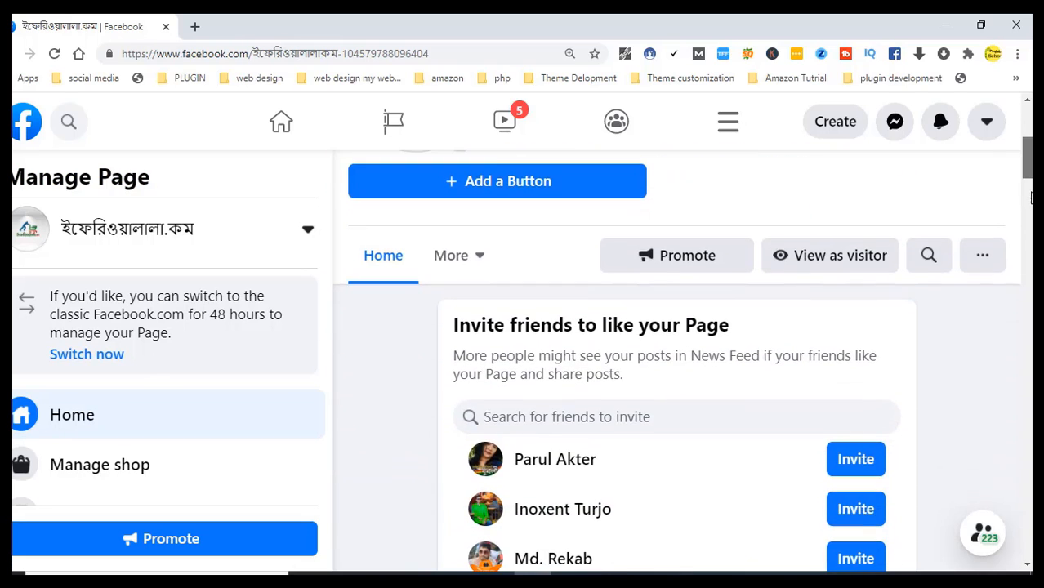
scroll(1031, 198, "down", 1)
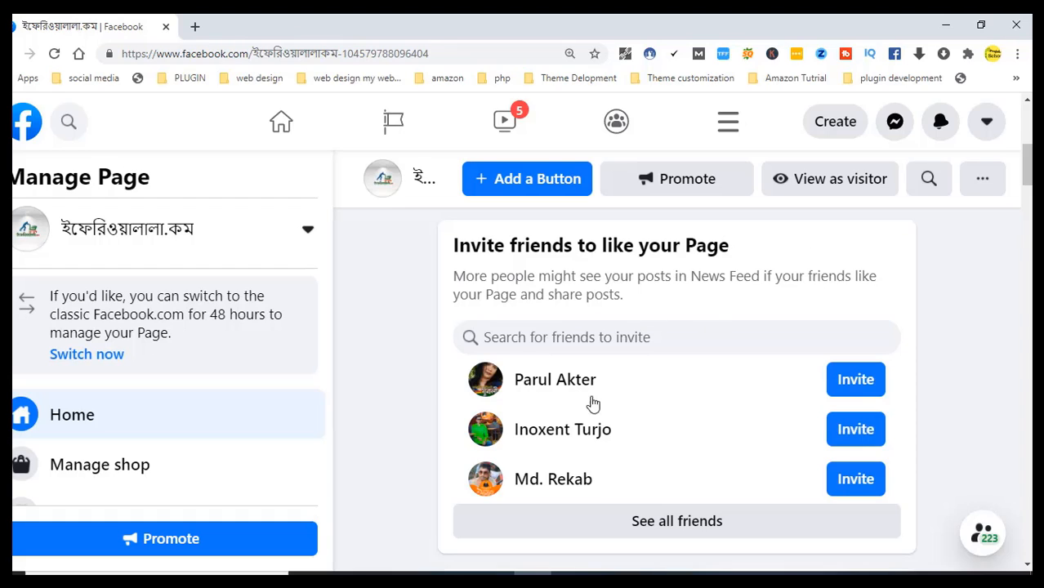
left_click(681, 524)
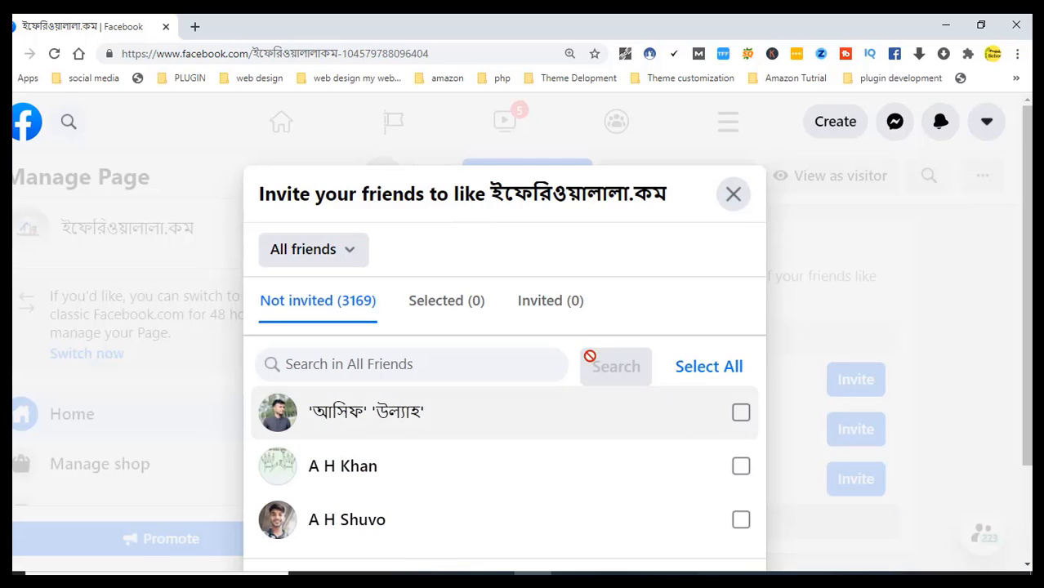
left_click(733, 193)
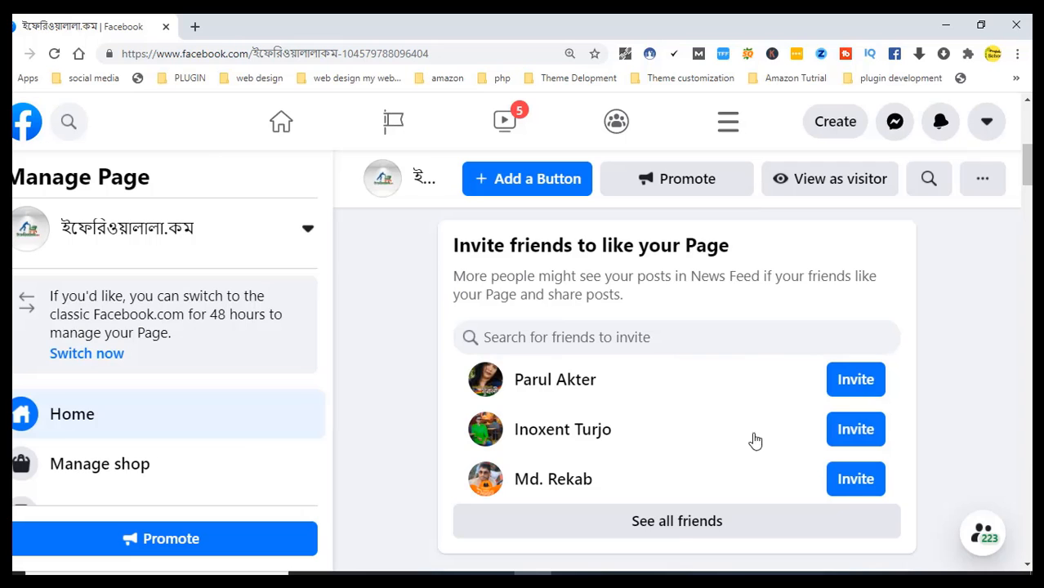
left_click(684, 530)
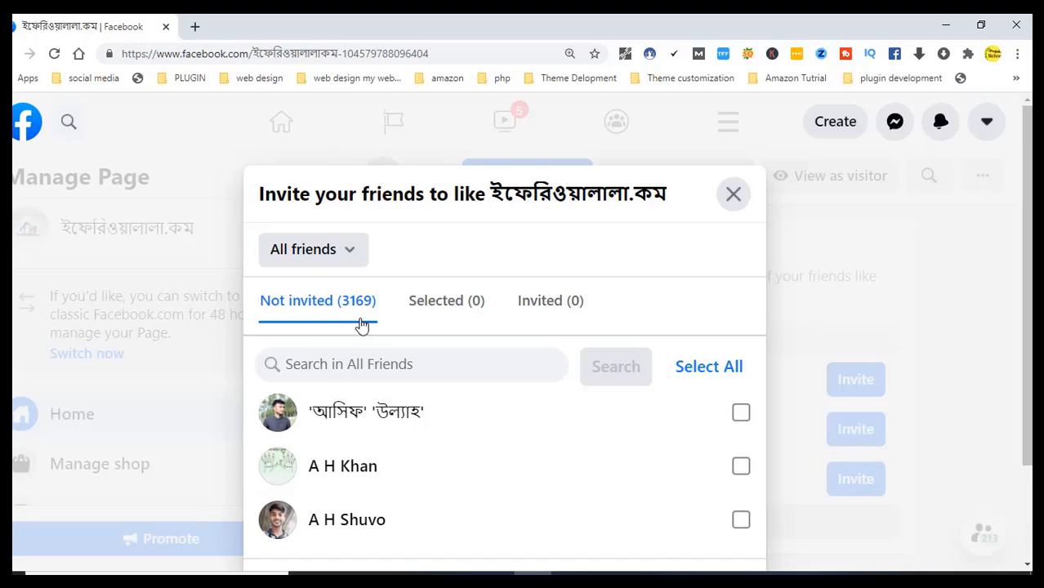
left_click(716, 376)
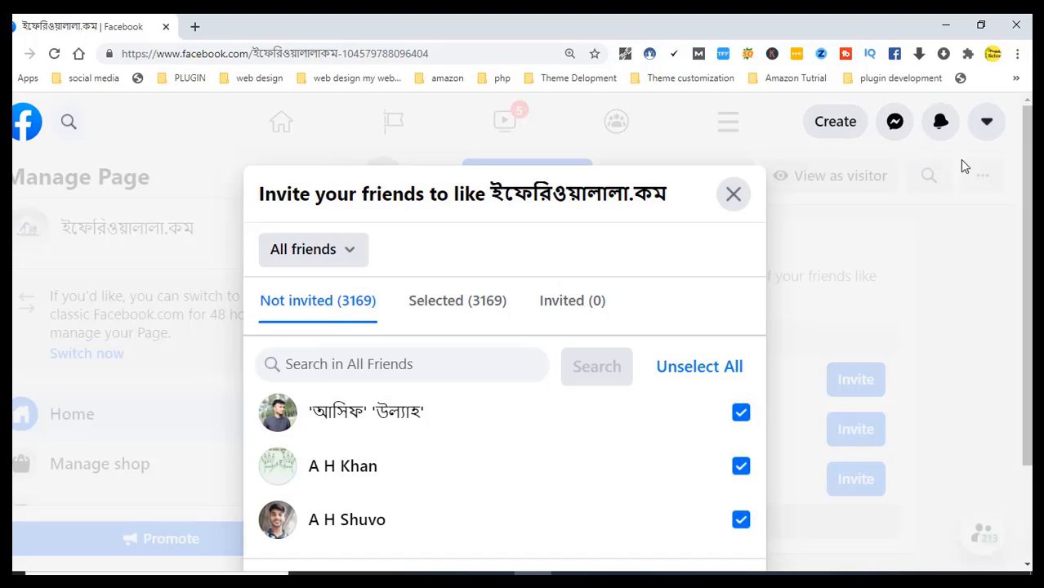
left_click_drag(1026, 161, 994, 271)
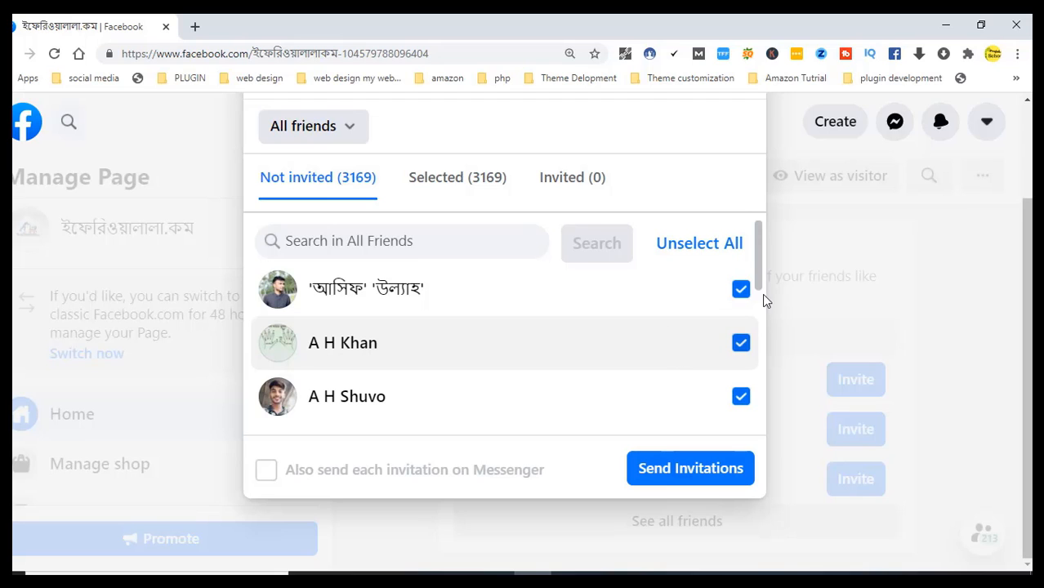
left_click(946, 298)
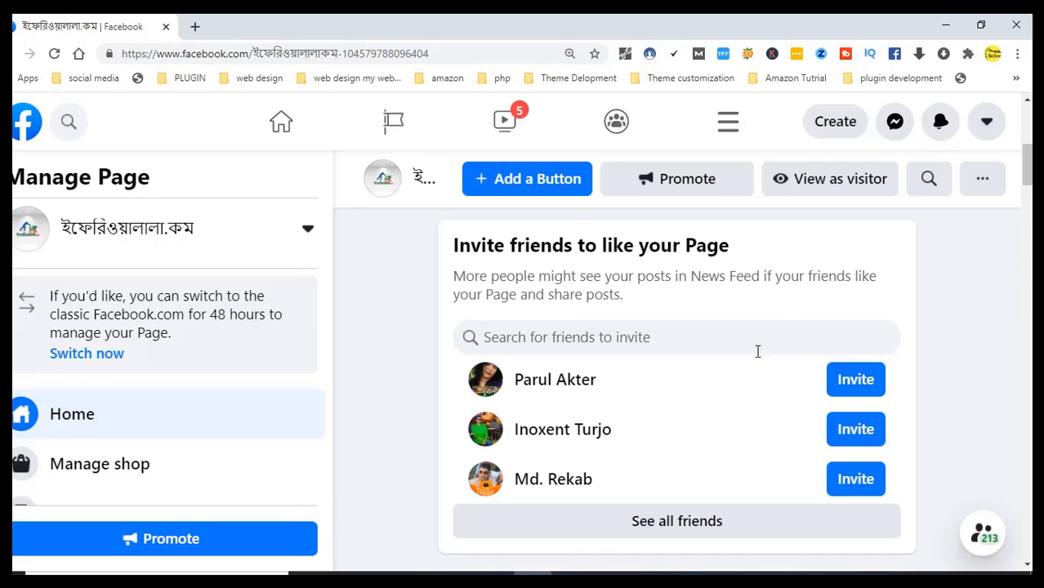
left_click_drag(1027, 183, 1030, 157)
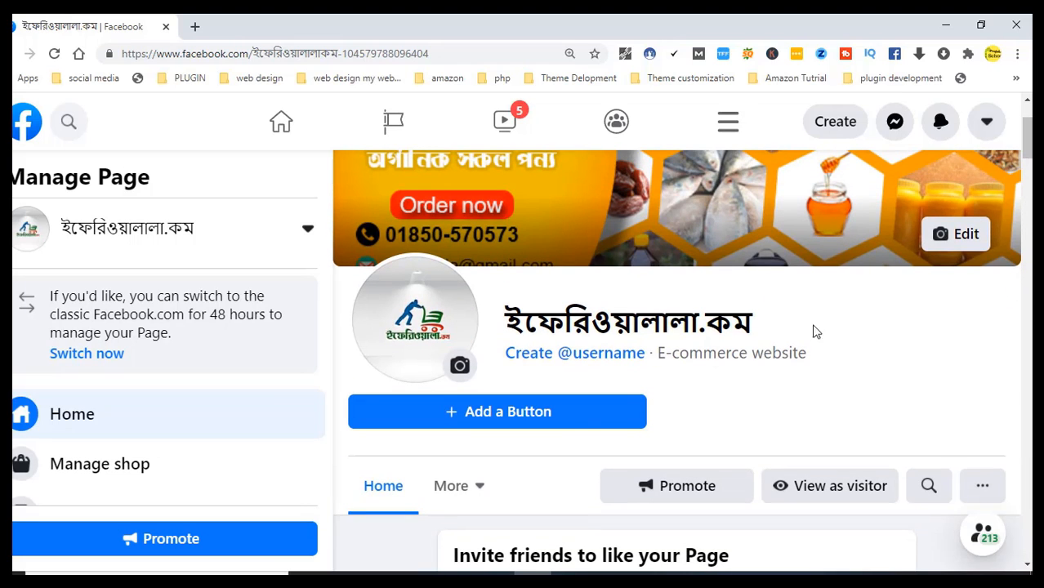
Make View Shop the Page's action button for visitors
left_click(459, 418)
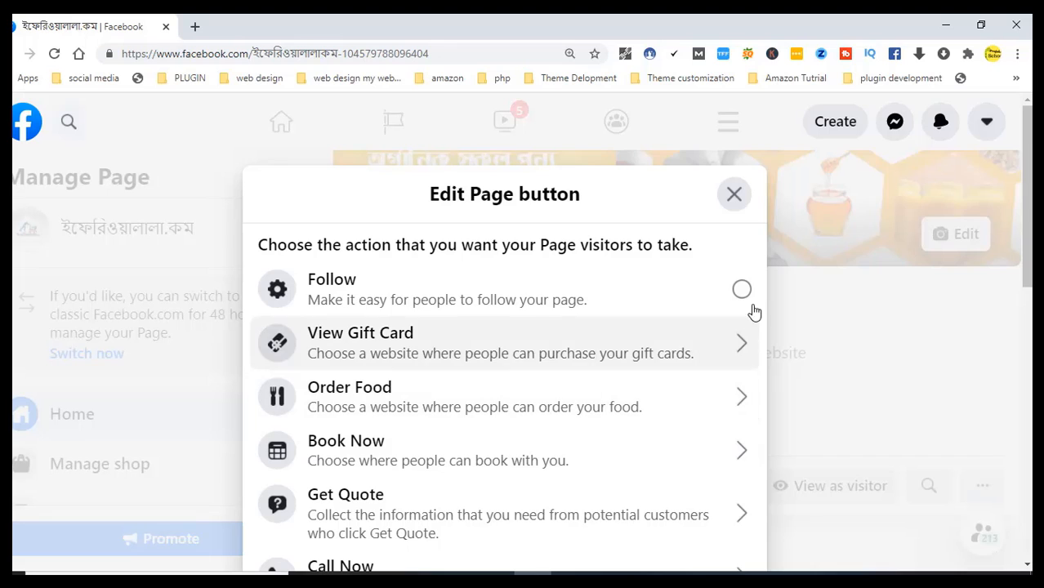
scroll(1020, 184, "down", 2)
scroll(505, 327, "down", 1)
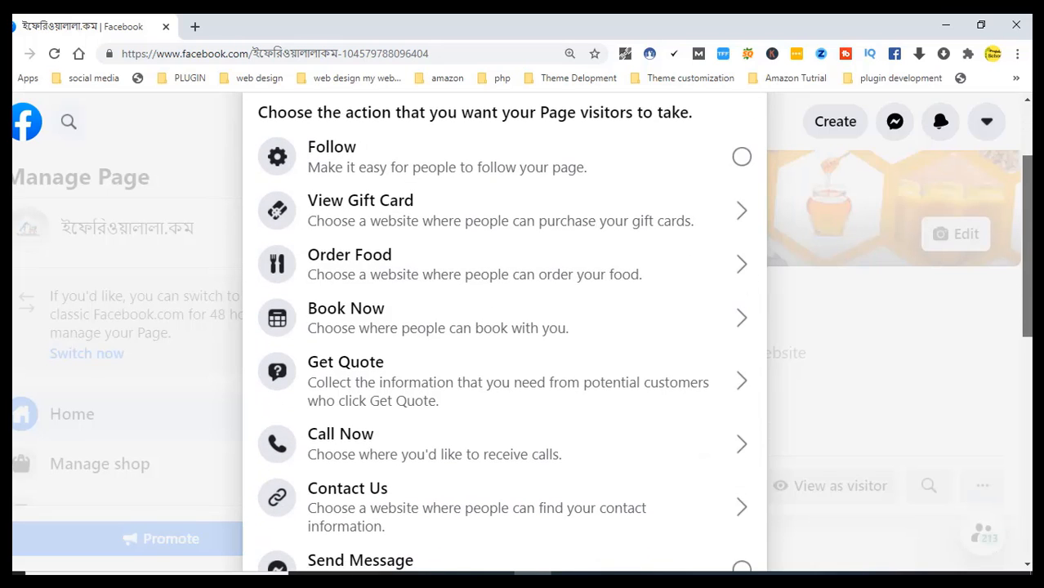
scroll(505, 326, "down", 1)
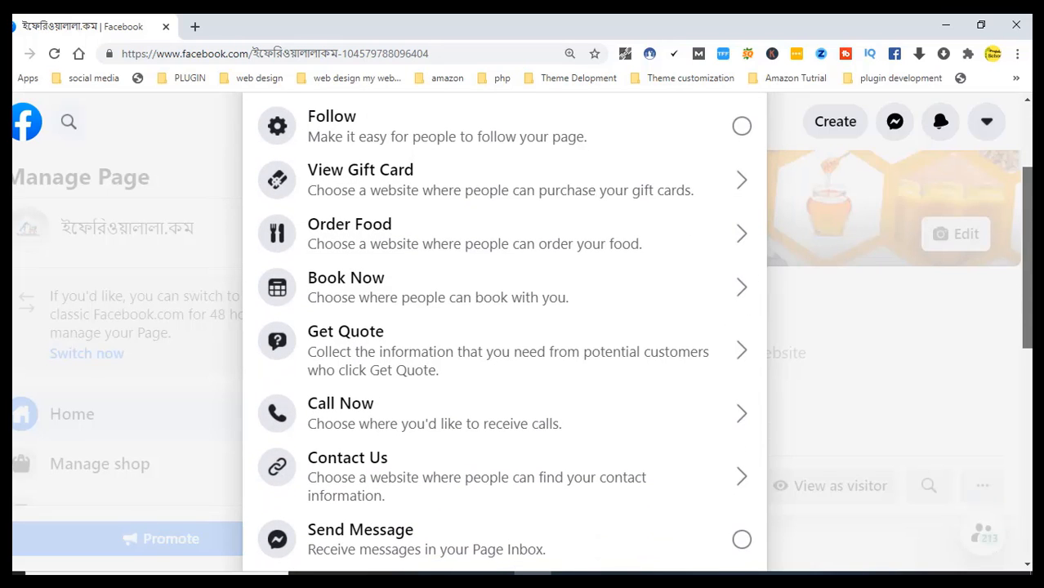
scroll(505, 327, "down", 1)
scroll(505, 327, "down", 1)
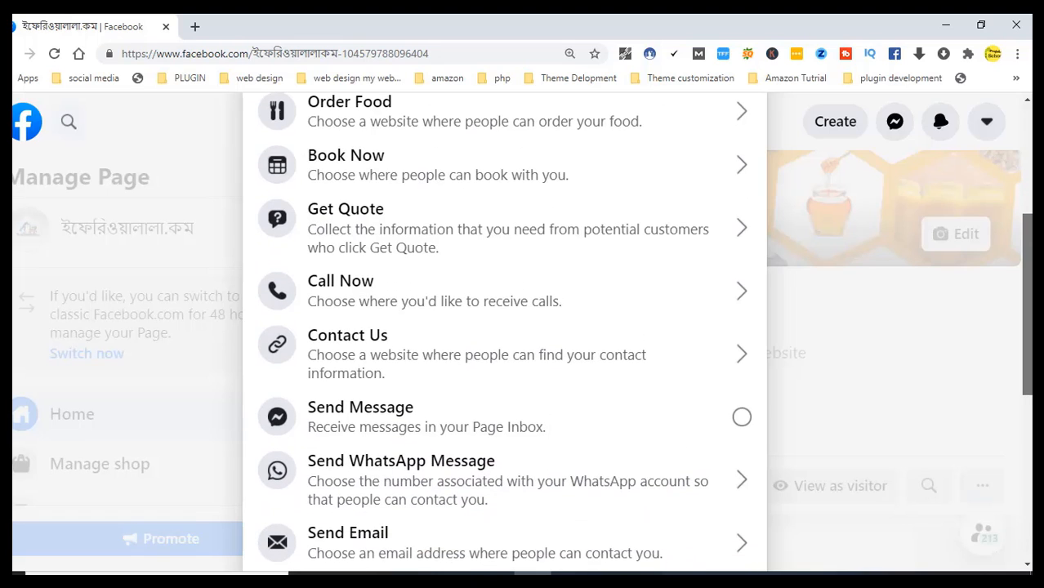
scroll(504, 327, "down", 1)
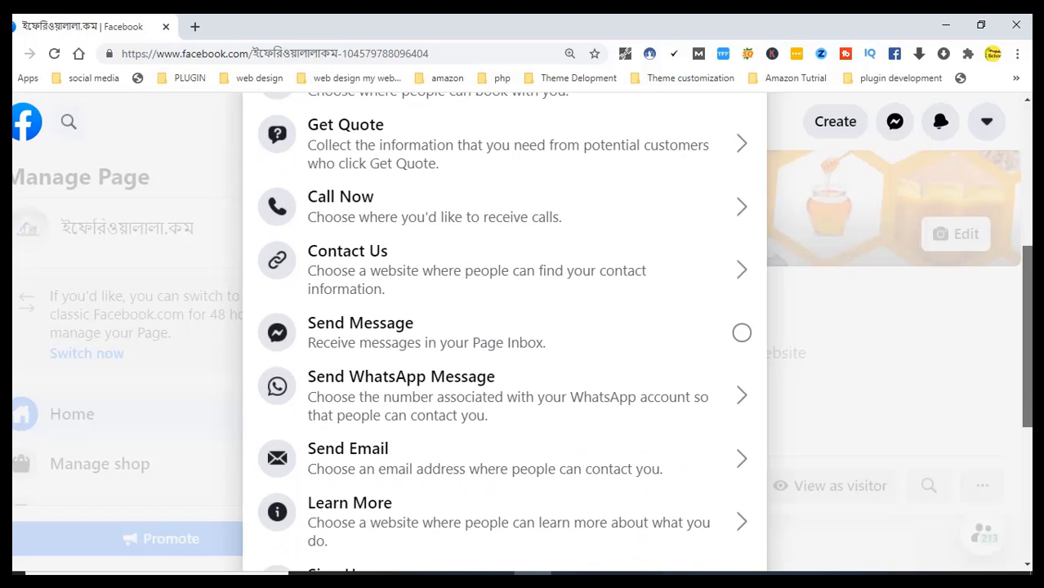
scroll(505, 327, "down", 3)
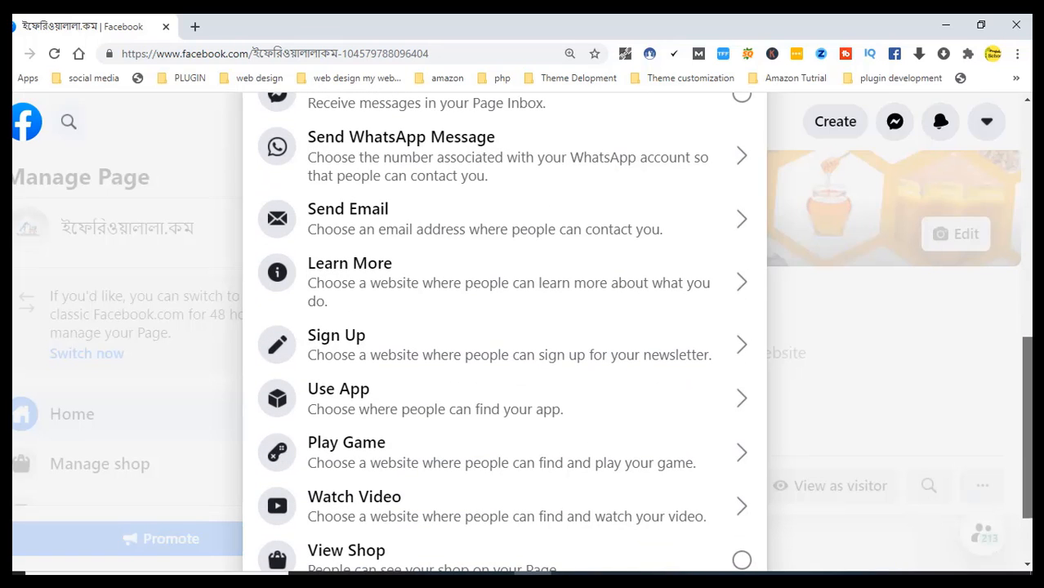
scroll(505, 327, "down", 2)
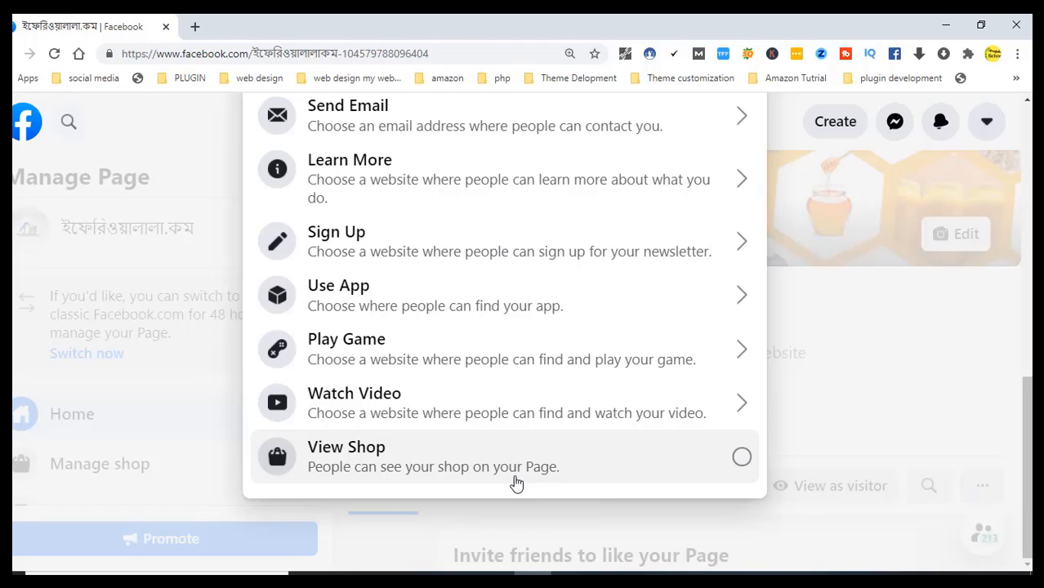
left_click(741, 458)
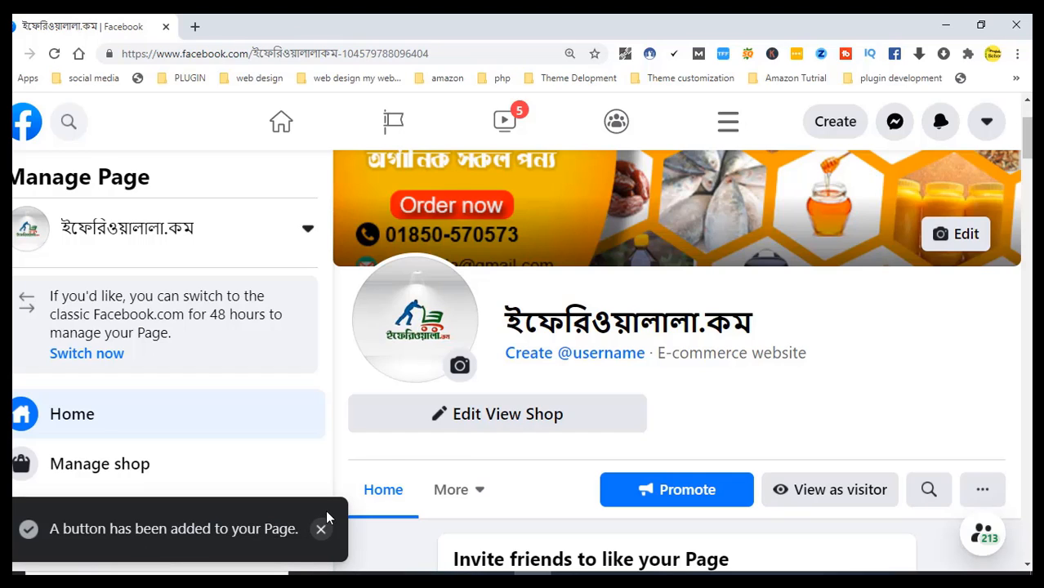
Check the View Shop button's options and close them without changes
left_click(506, 419)
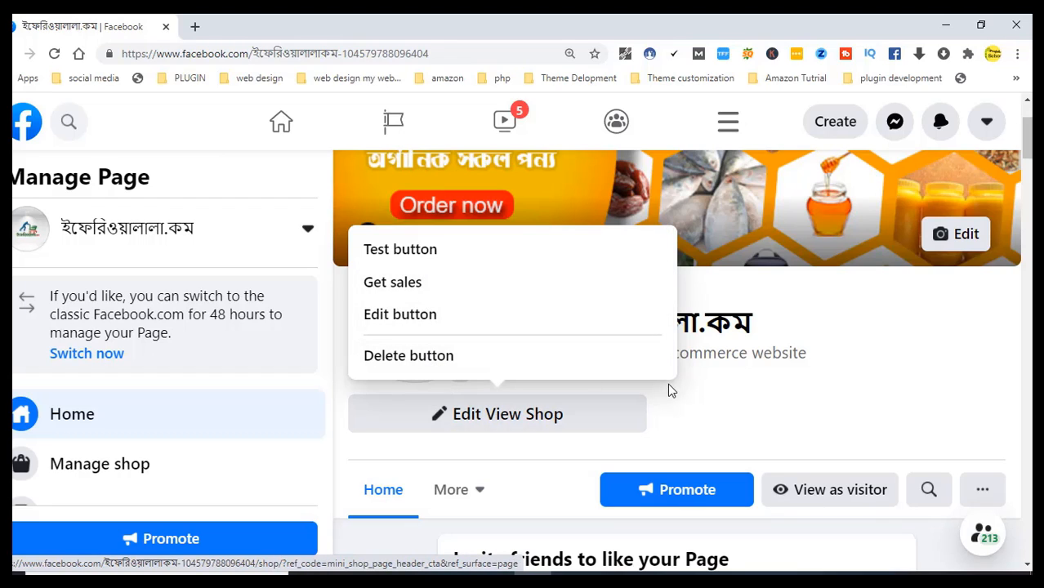
left_click(683, 406)
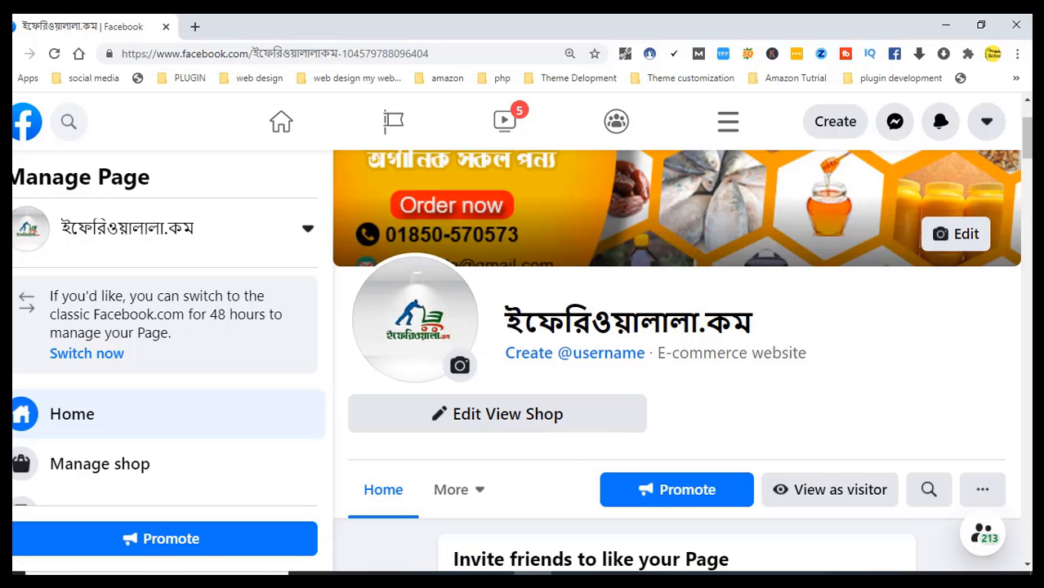
scroll(1031, 129, "up", 2)
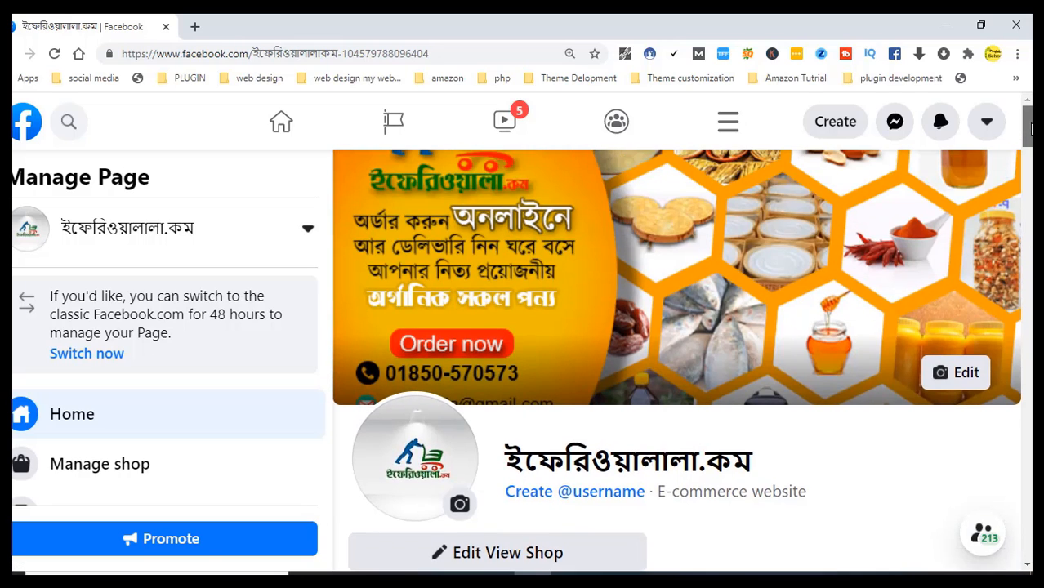
left_click_drag(1031, 135, 1031, 157)
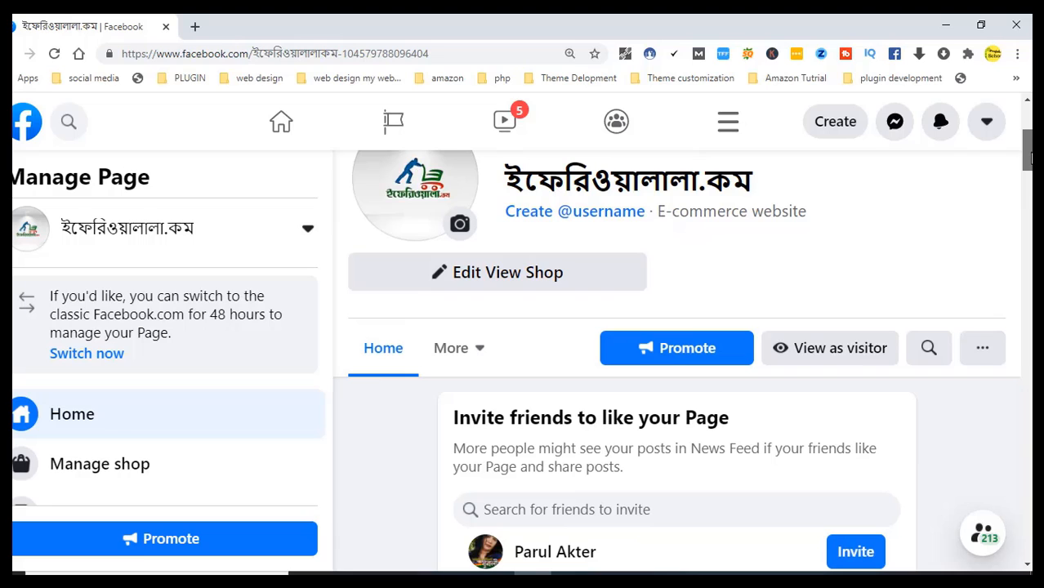
left_click(592, 217)
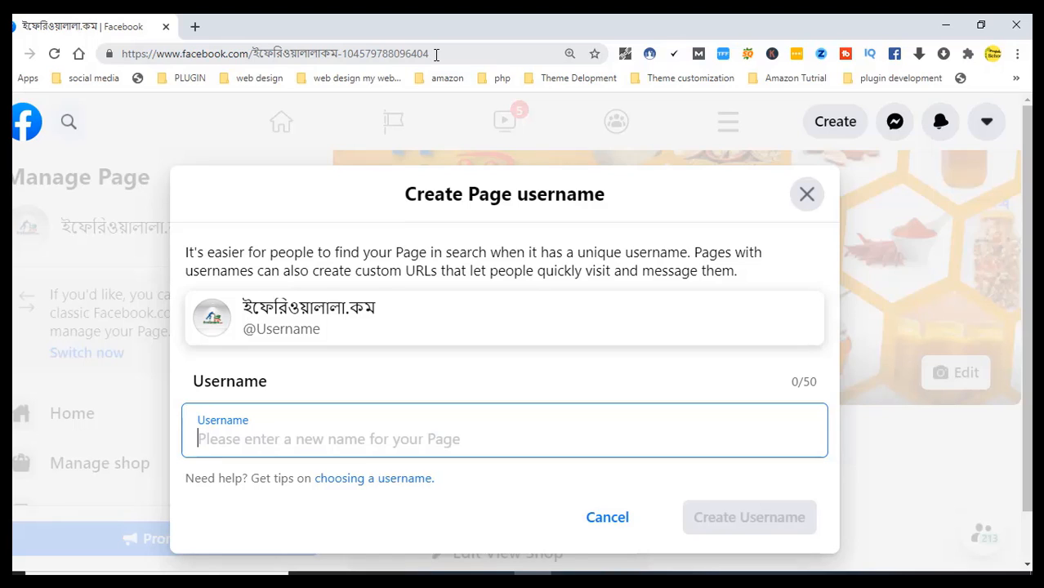
type("e")
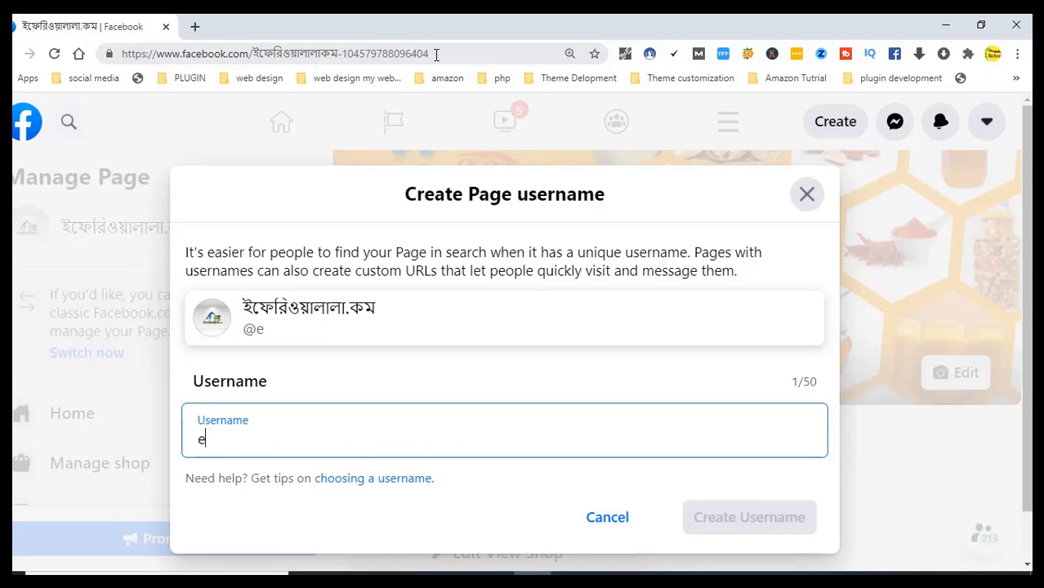
type("ferriwa")
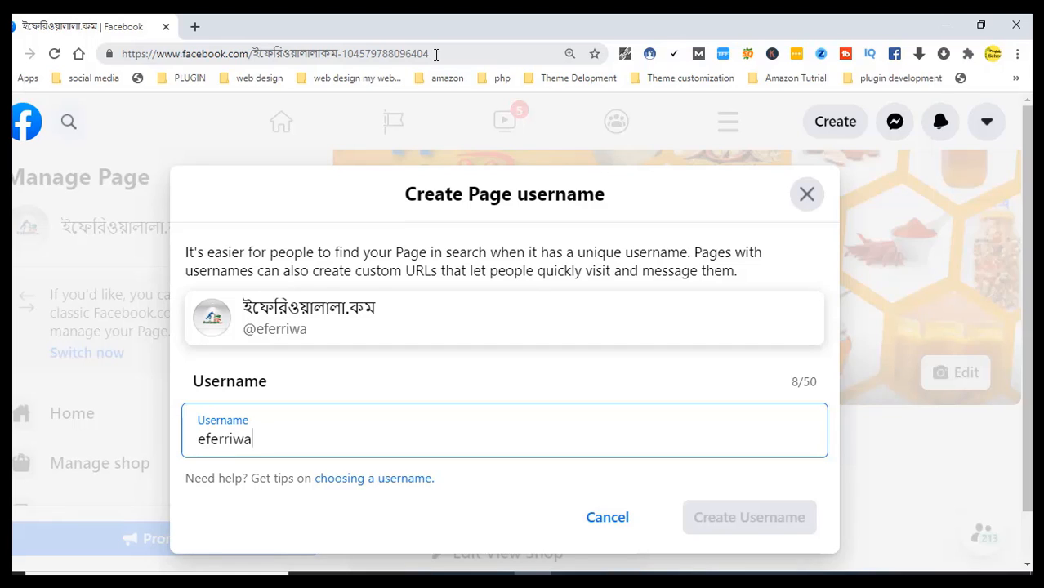
type("lactg")
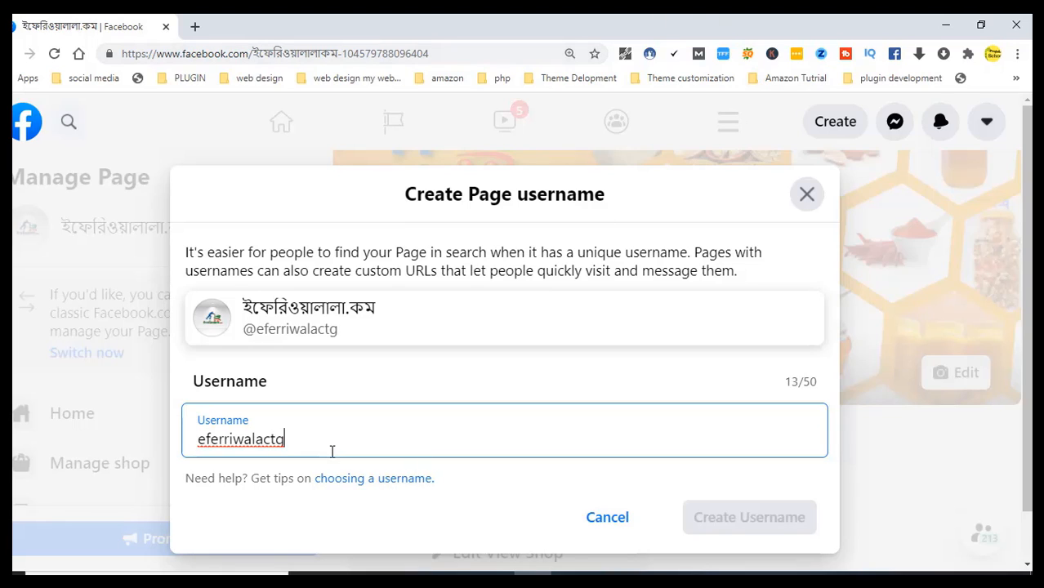
key("BackSpace")
type("g")
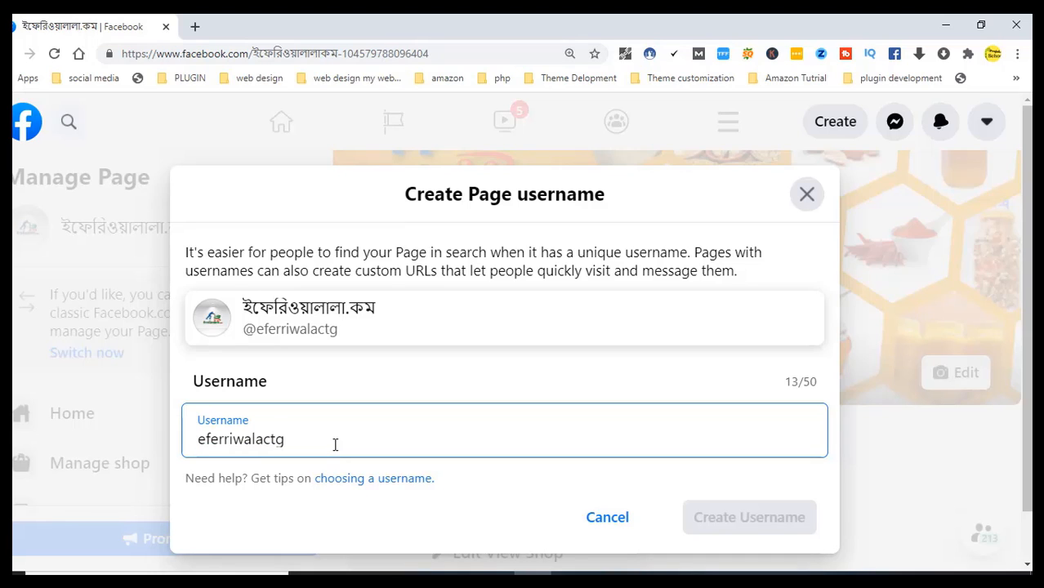
left_click(915, 469)
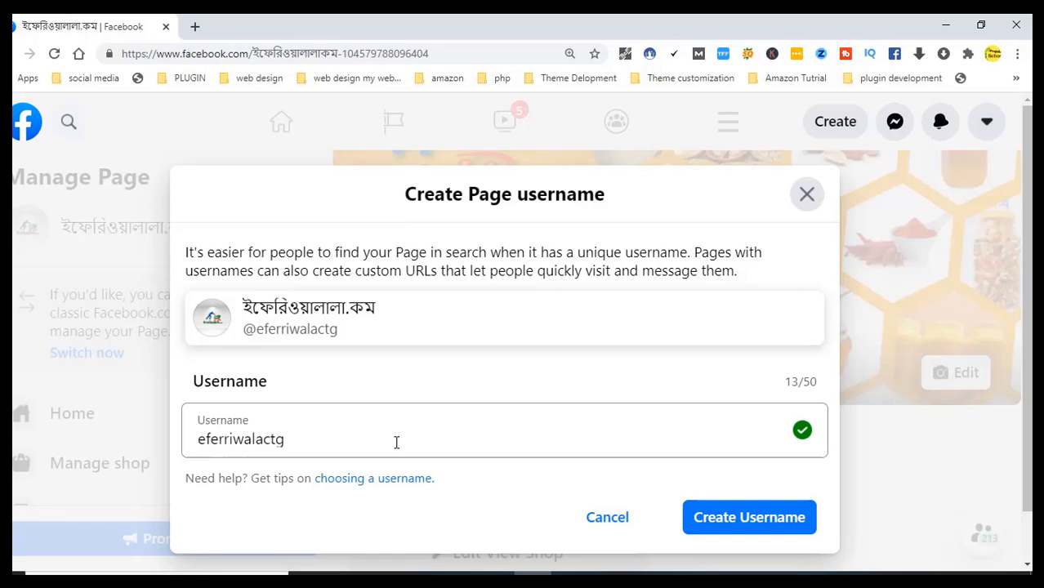
Try saving eferriwalactg, dismiss the 'Username isn't available' alert, and reload the Page
left_click(729, 517)
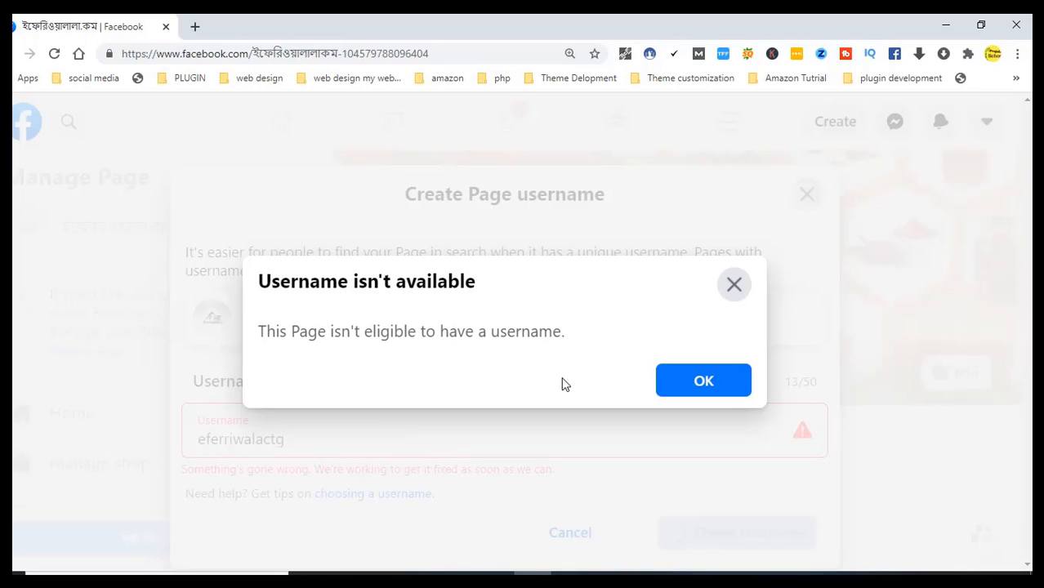
left_click(704, 382)
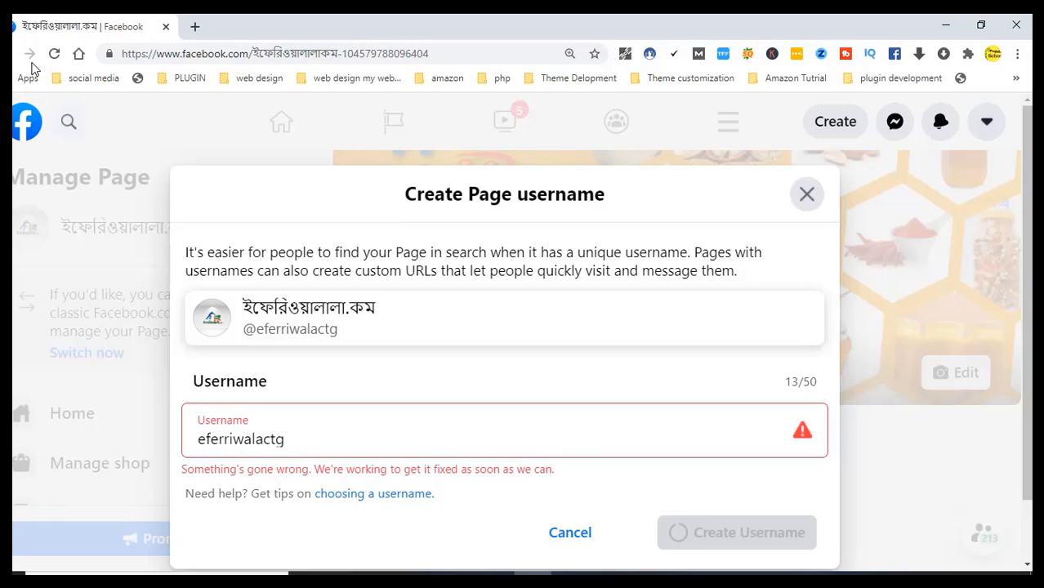
left_click(57, 55)
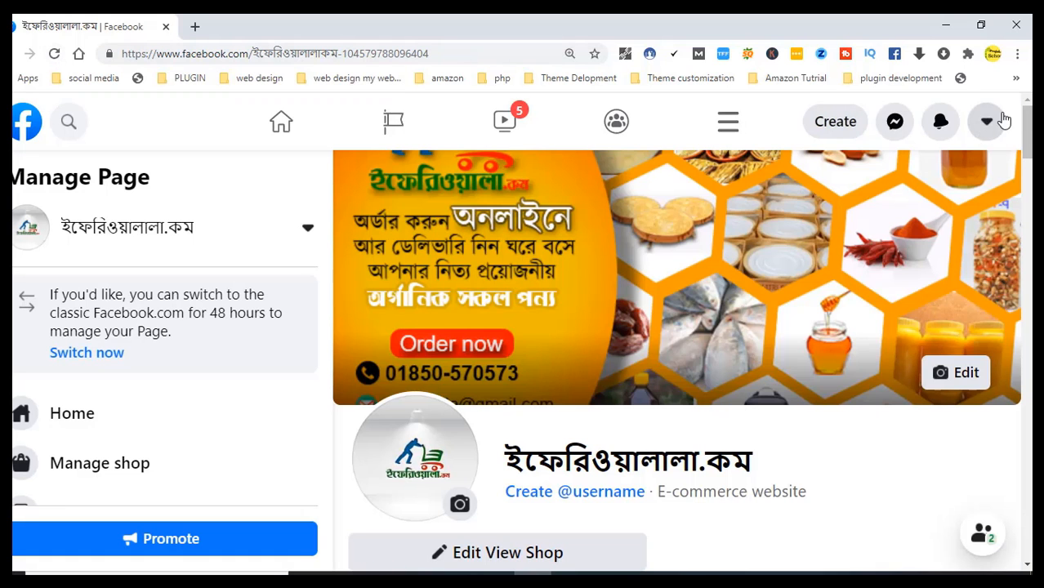
left_click_drag(1026, 123, 1027, 130)
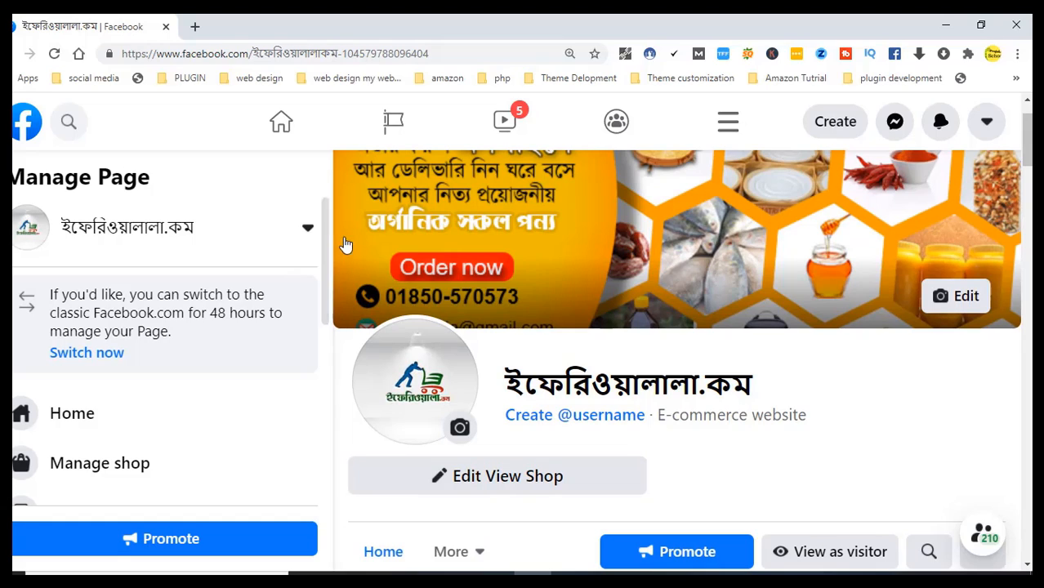
left_click_drag(325, 223, 280, 369)
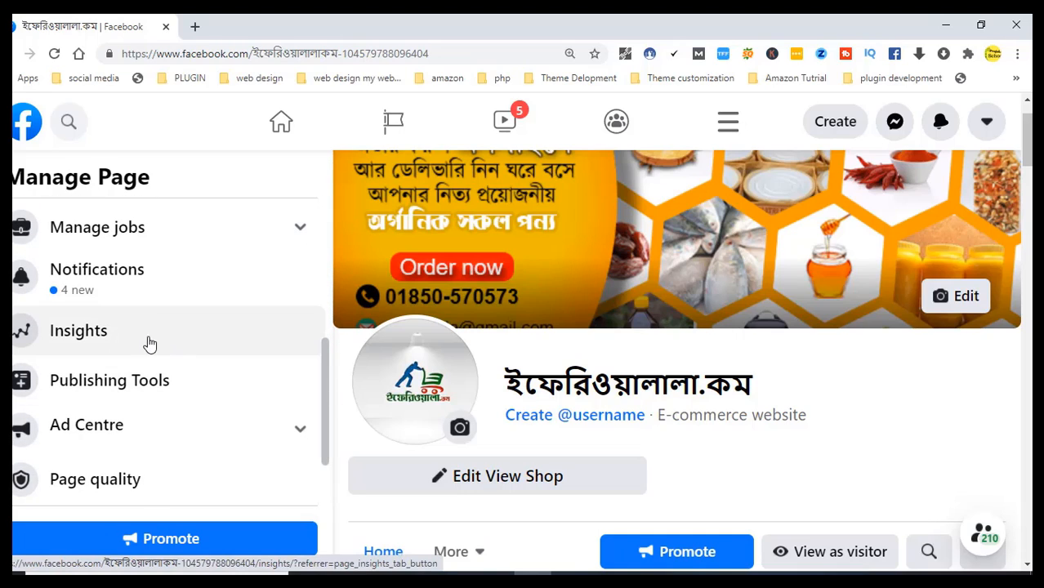
left_click_drag(327, 349, 335, 245)
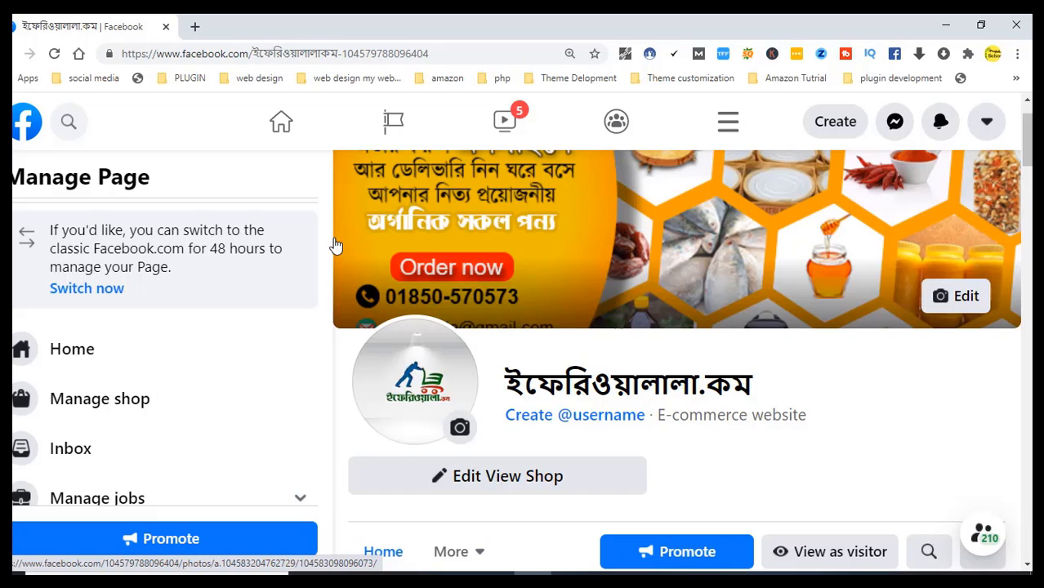
scroll(1026, 139, "up", 1)
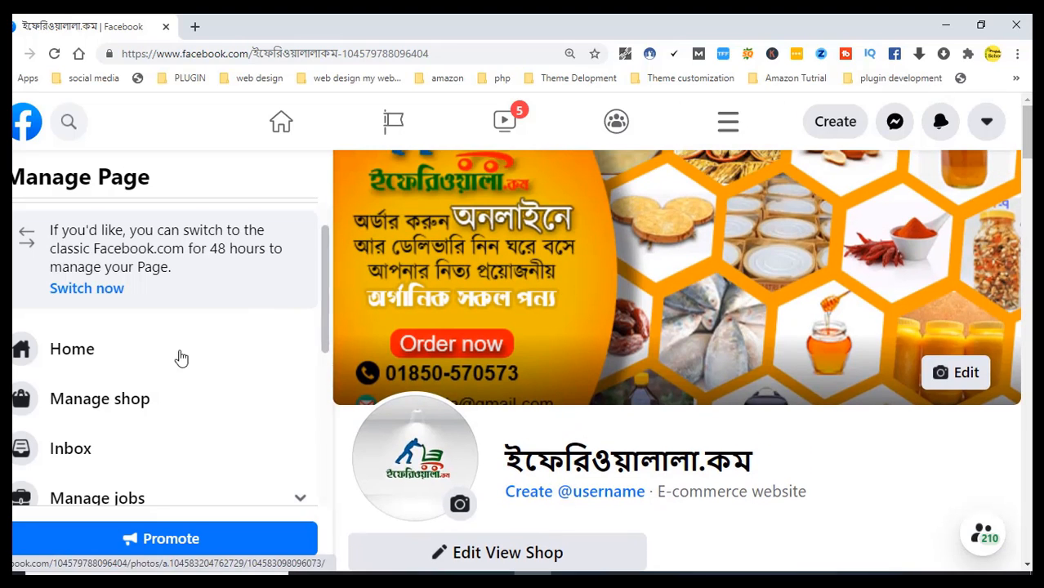
left_click(98, 355)
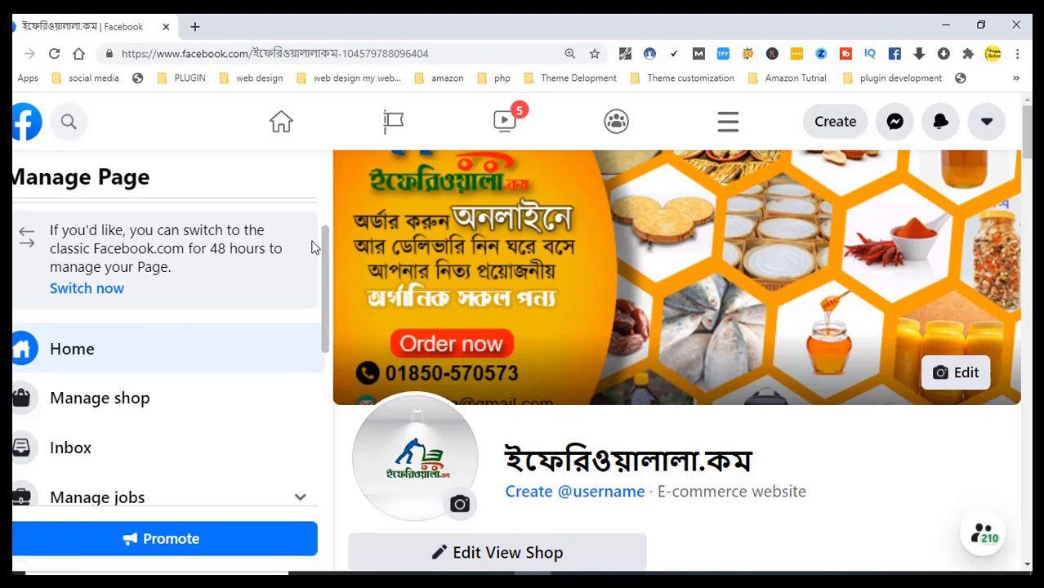
scroll(323, 245, "up", 1)
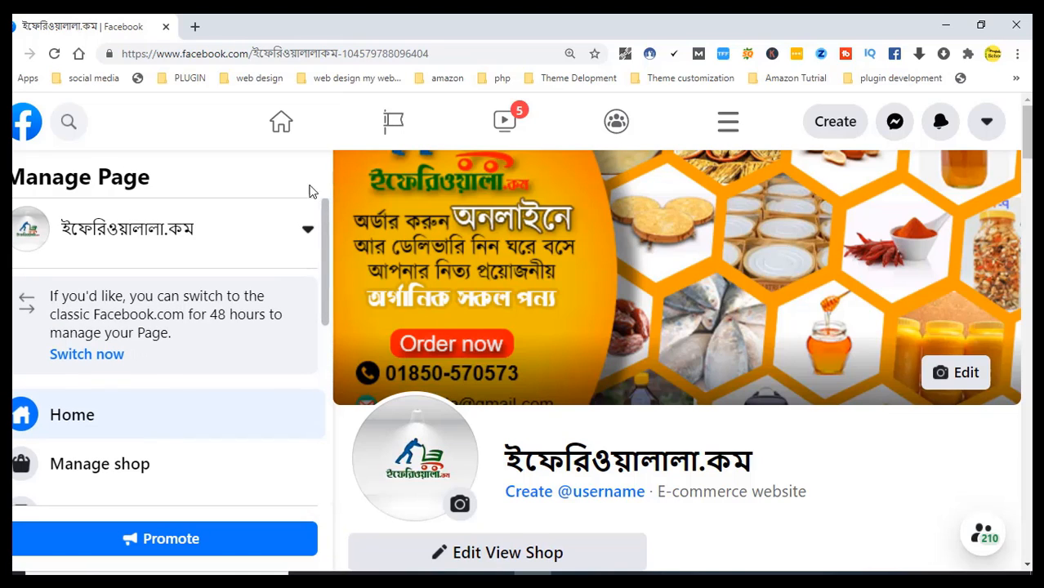
left_click(311, 229)
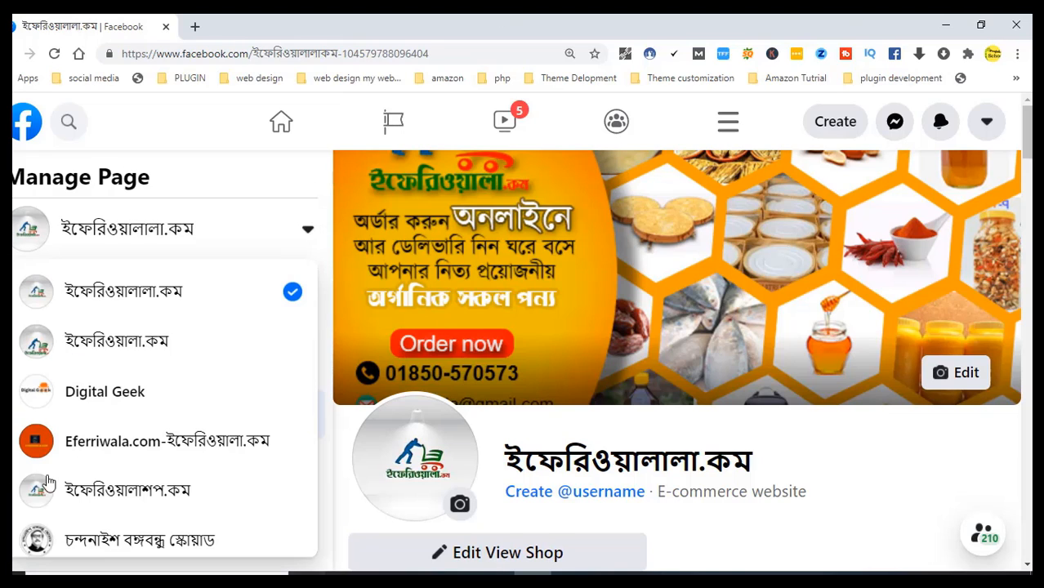
left_click(134, 347)
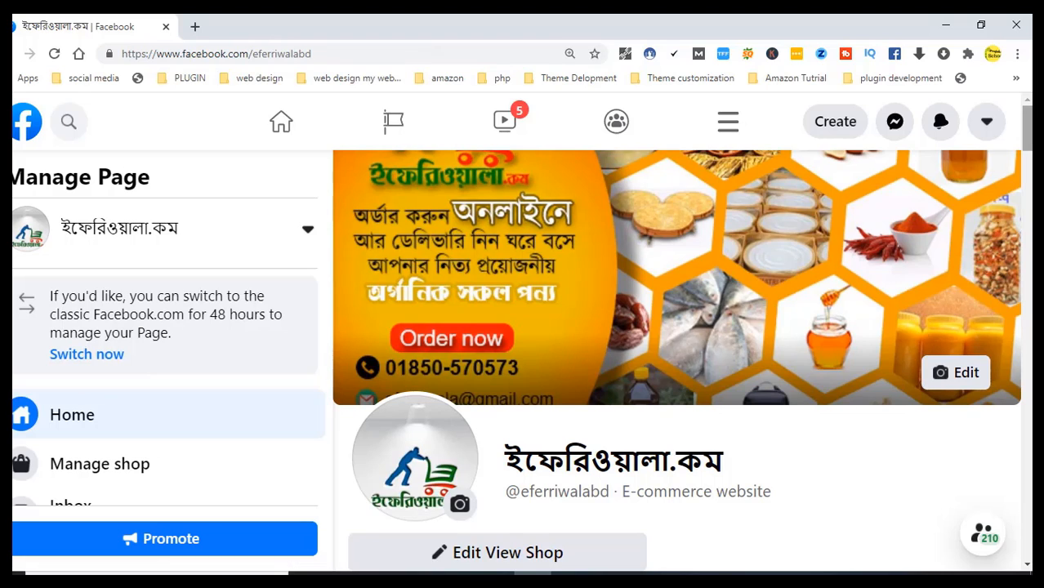
scroll(985, 270, "down", 3)
scroll(676, 368, "down", 6)
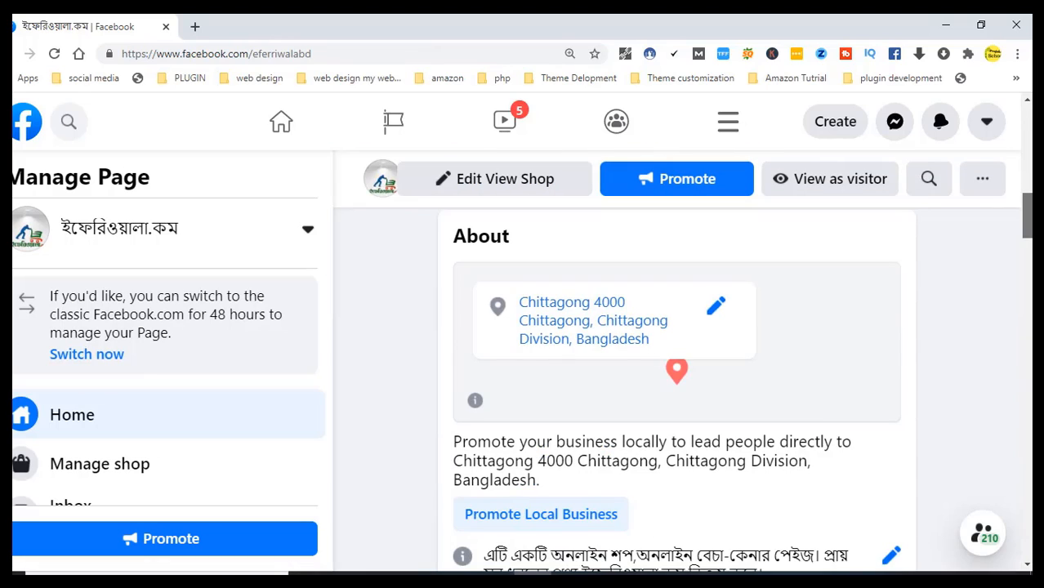
scroll(676, 368, "up", 3)
scroll(676, 368, "up", 2)
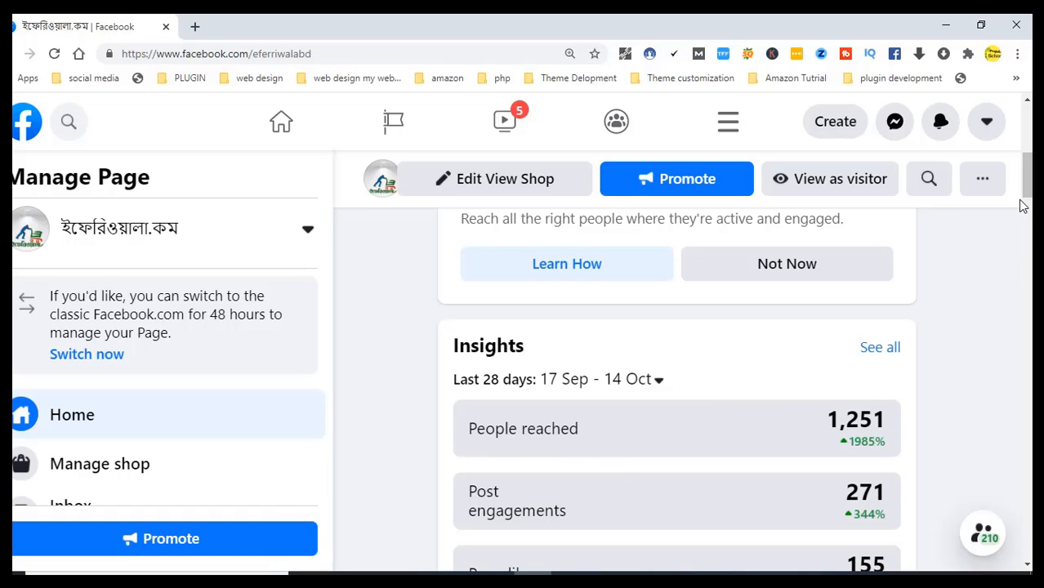
scroll(1028, 183, "down", 1)
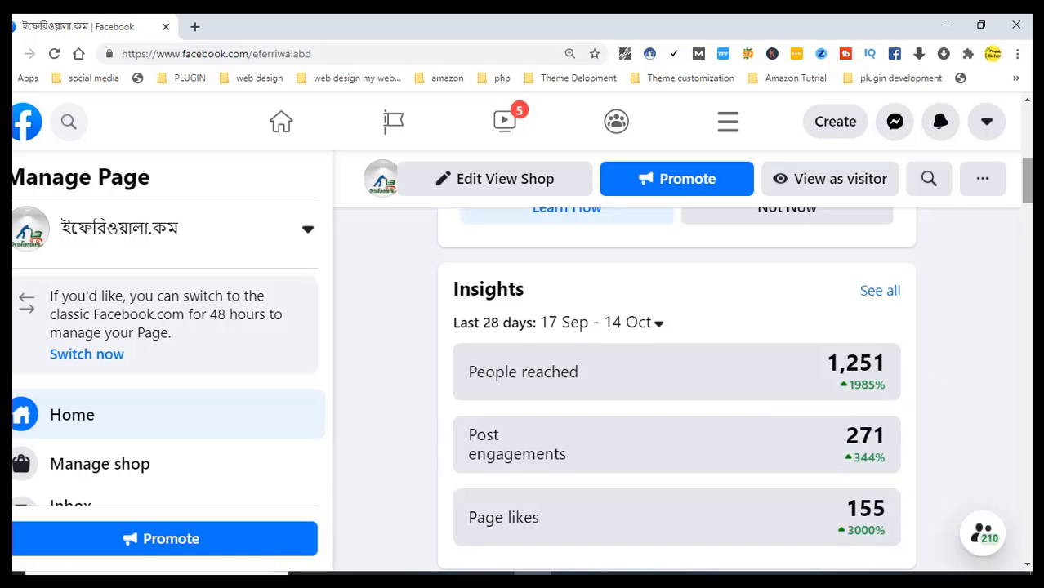
scroll(676, 367, "down", 1)
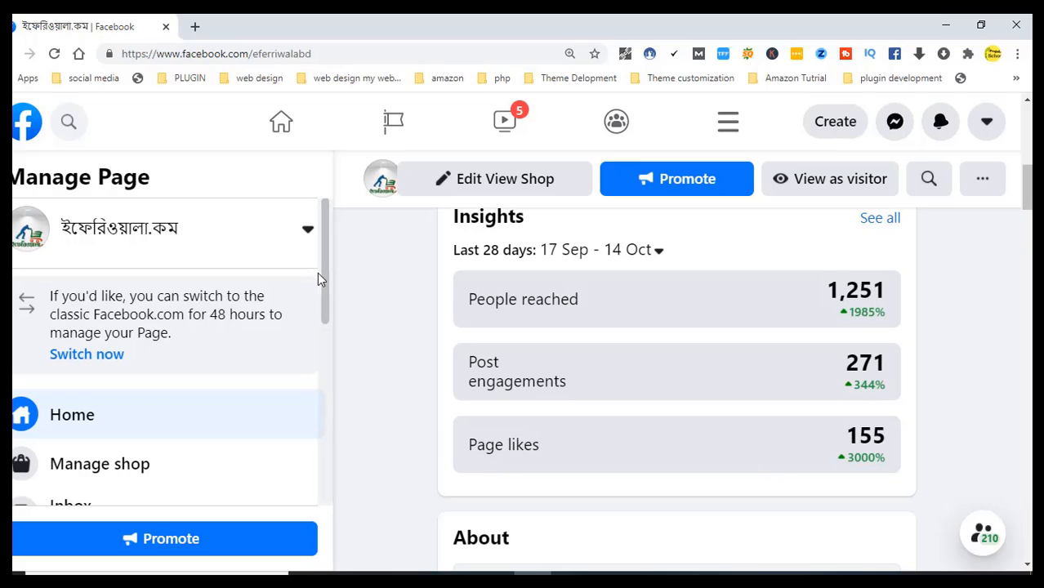
left_click_drag(323, 258, 303, 377)
Open Insights and review 103 video views, 89 followers, and the five most recent posts
left_click(131, 414)
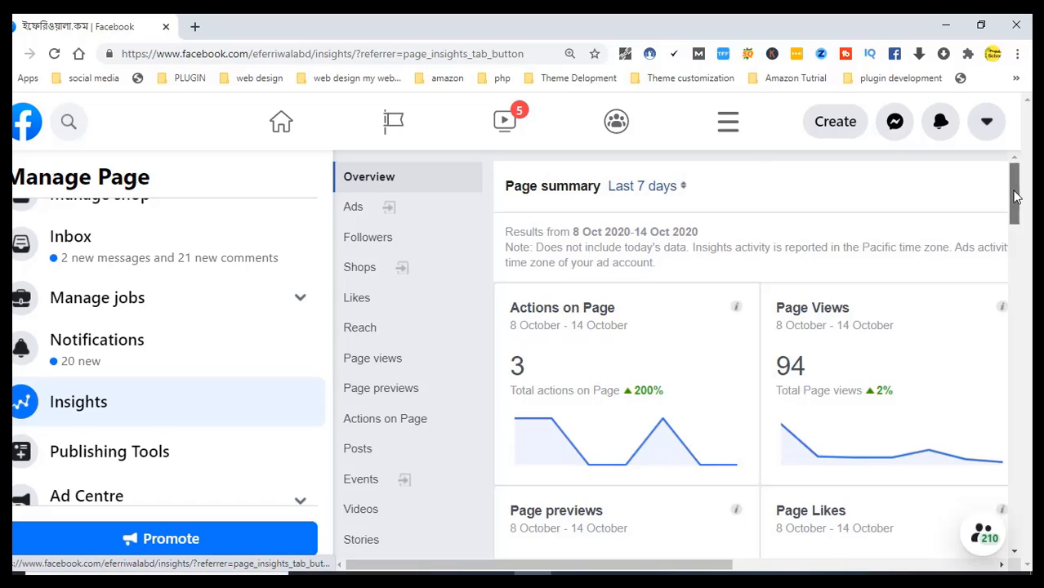
scroll(1015, 197, "down", 1)
mouse_move(1016, 197)
left_mouse_down()
mouse_move(1016, 236)
mouse_move(1019, 205)
left_mouse_up()
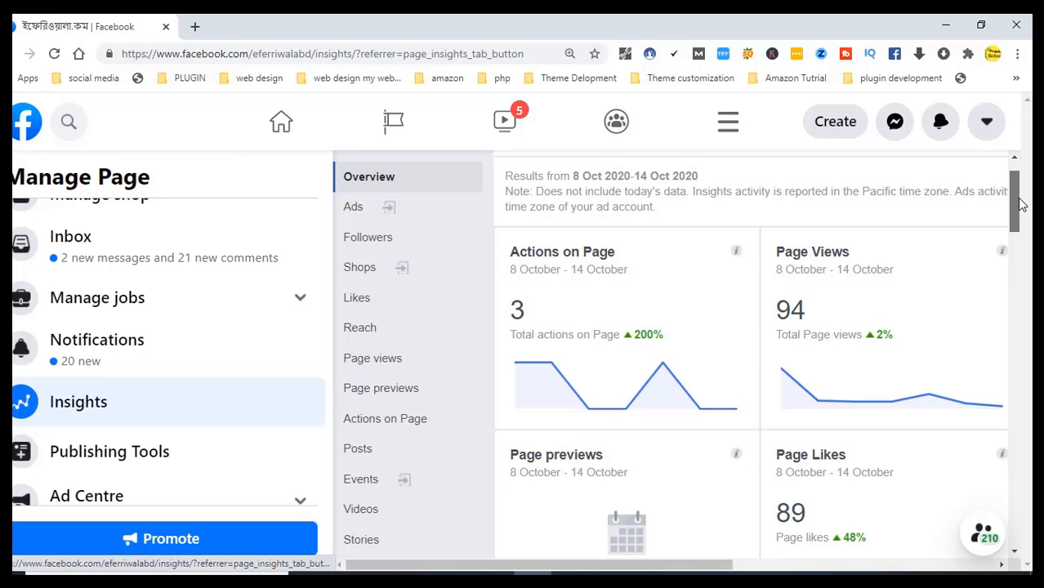
left_click_drag(1020, 205, 1020, 215)
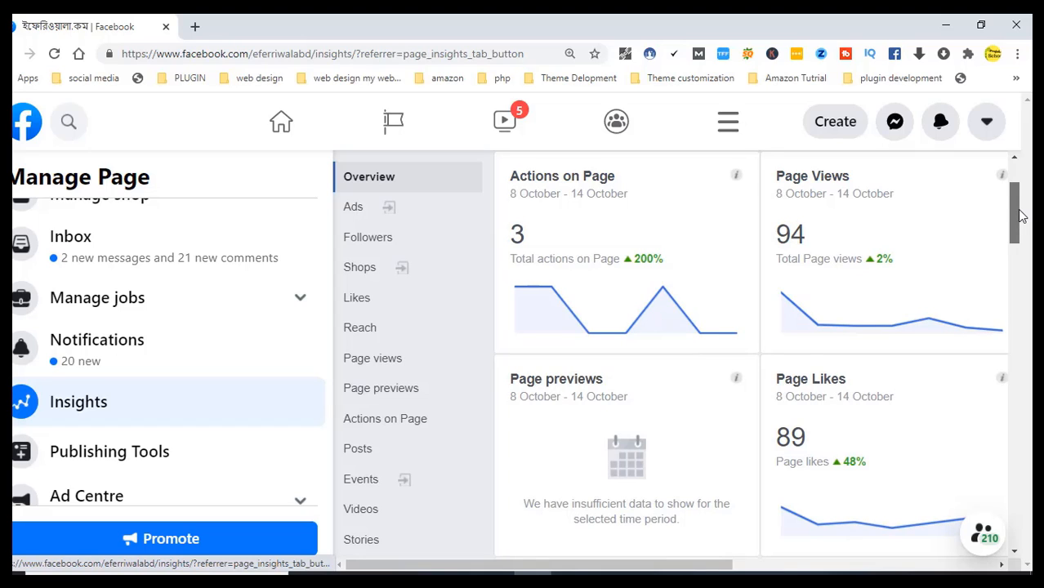
left_click_drag(1020, 215, 1013, 276)
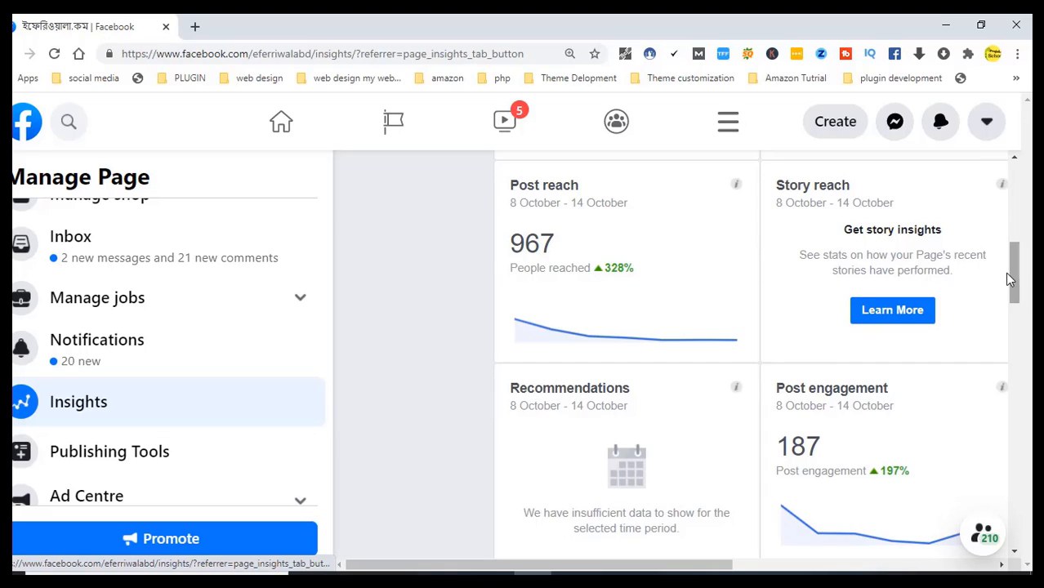
left_click_drag(1010, 276, 1014, 318)
mouse_move(626, 394)
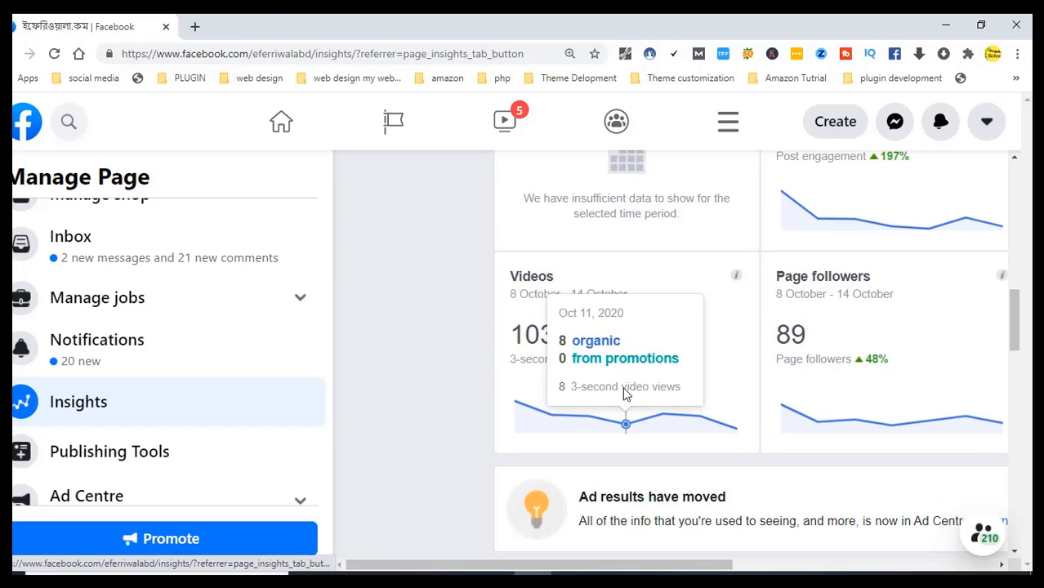
mouse_move(638, 358)
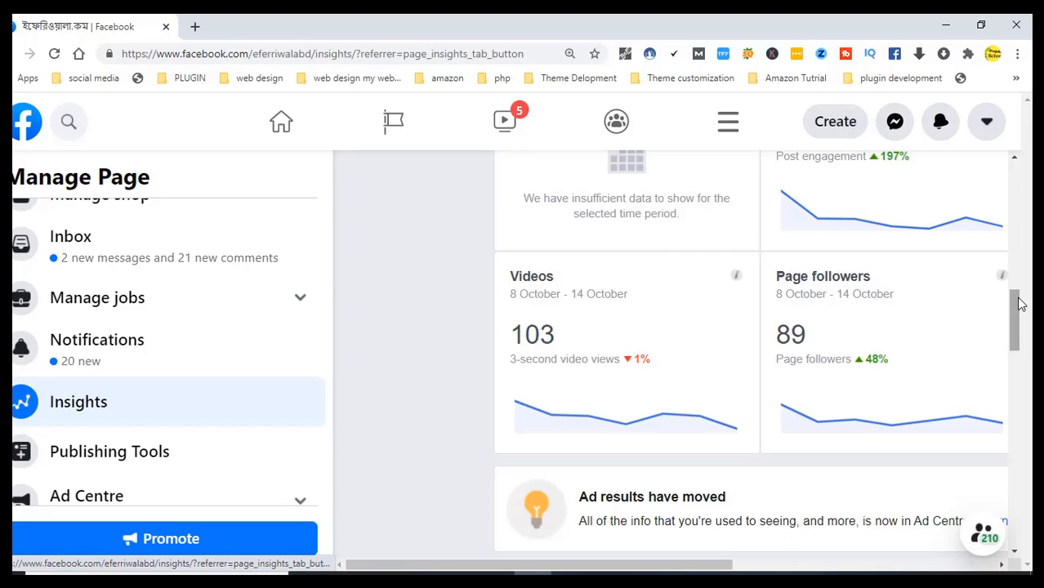
left_click_drag(1020, 304, 1018, 347)
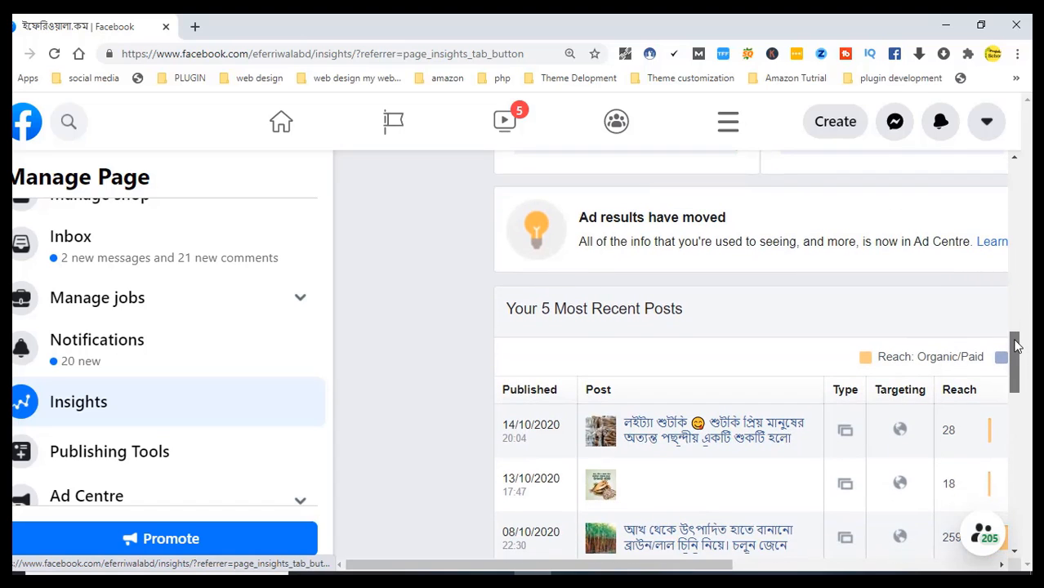
left_click_drag(1017, 347, 1017, 357)
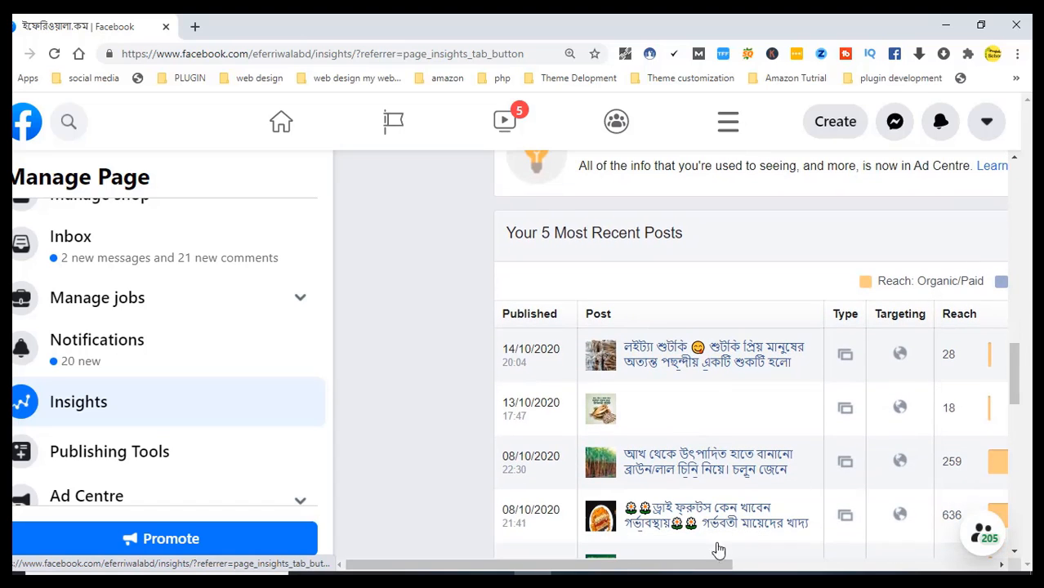
left_click_drag(675, 570, 877, 560)
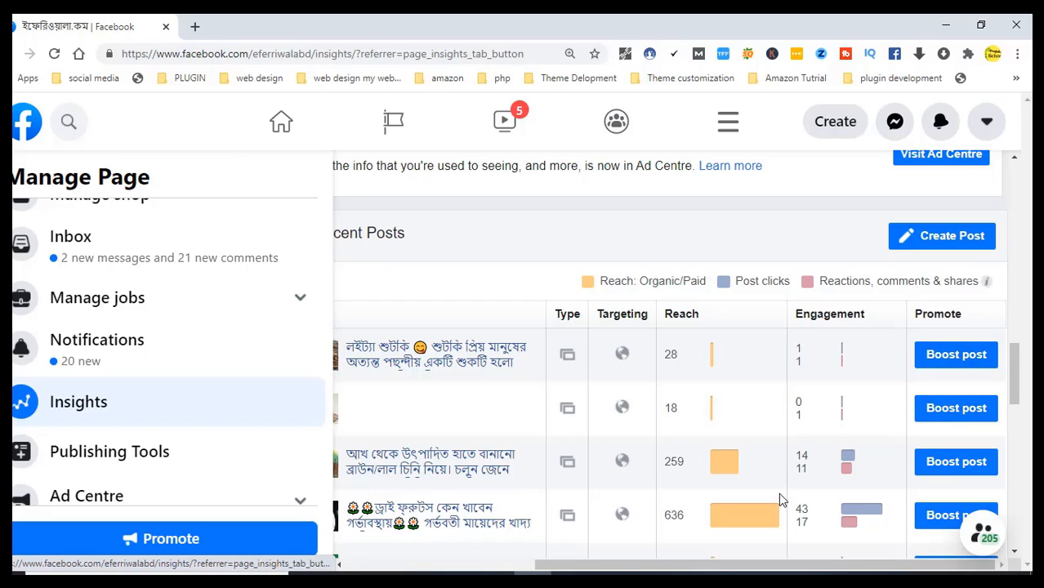
left_click_drag(748, 570, 465, 563)
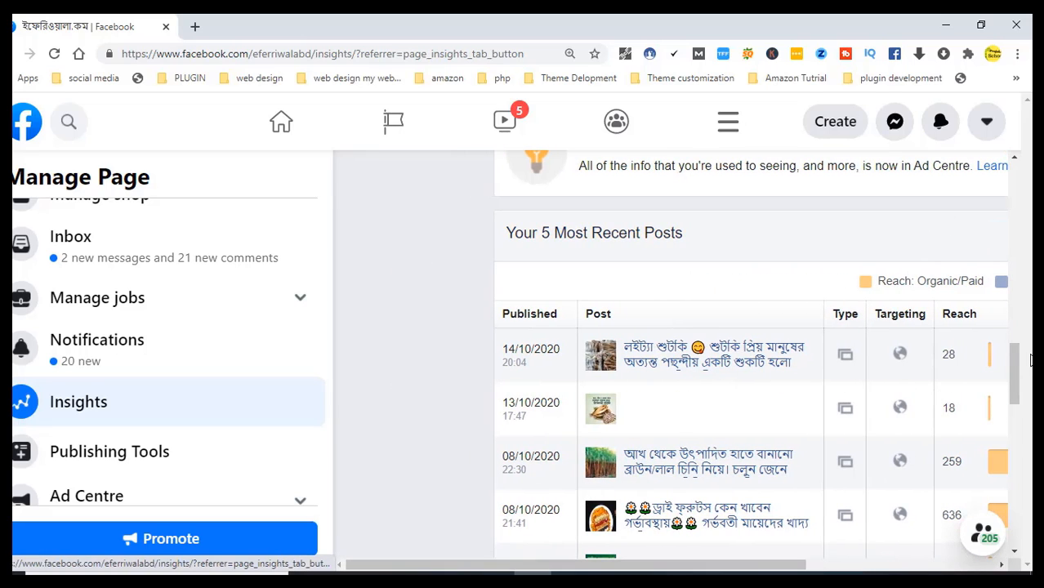
left_click_drag(1015, 370, 1026, 234)
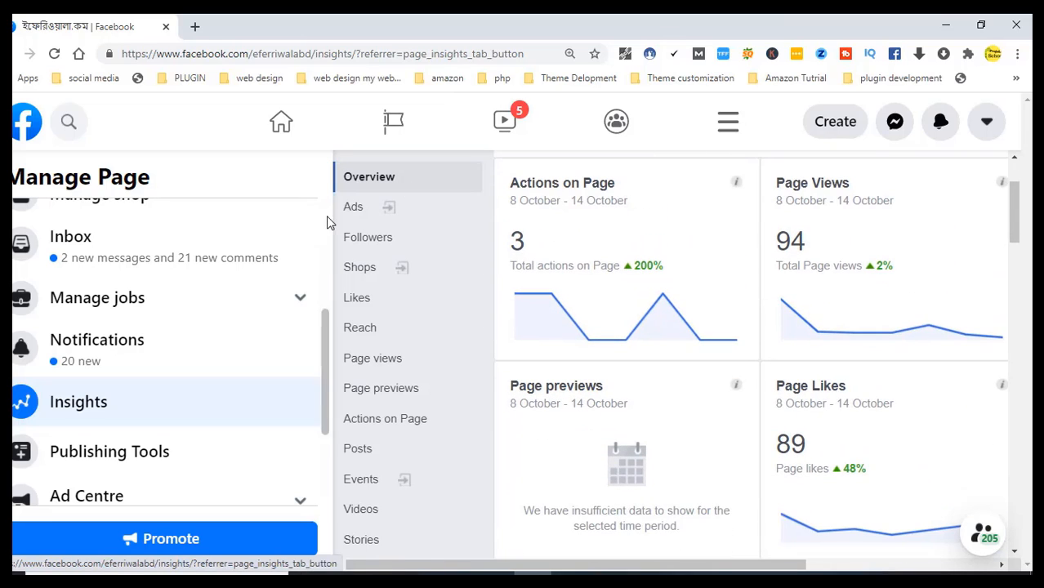
Open the Ad Centre in a new tab while continuing to scroll the Insights page
left_click(354, 208)
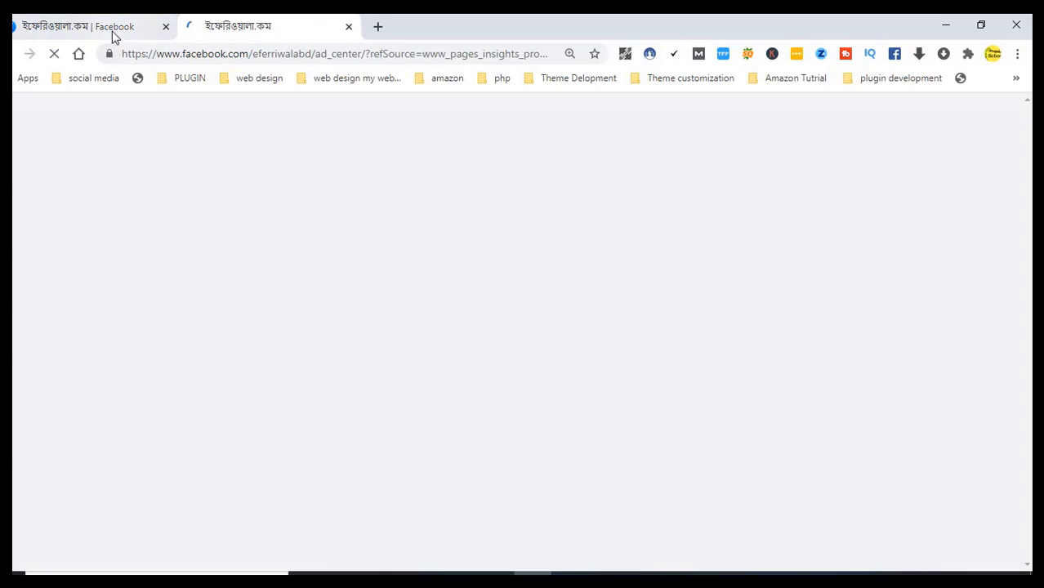
left_click(114, 33)
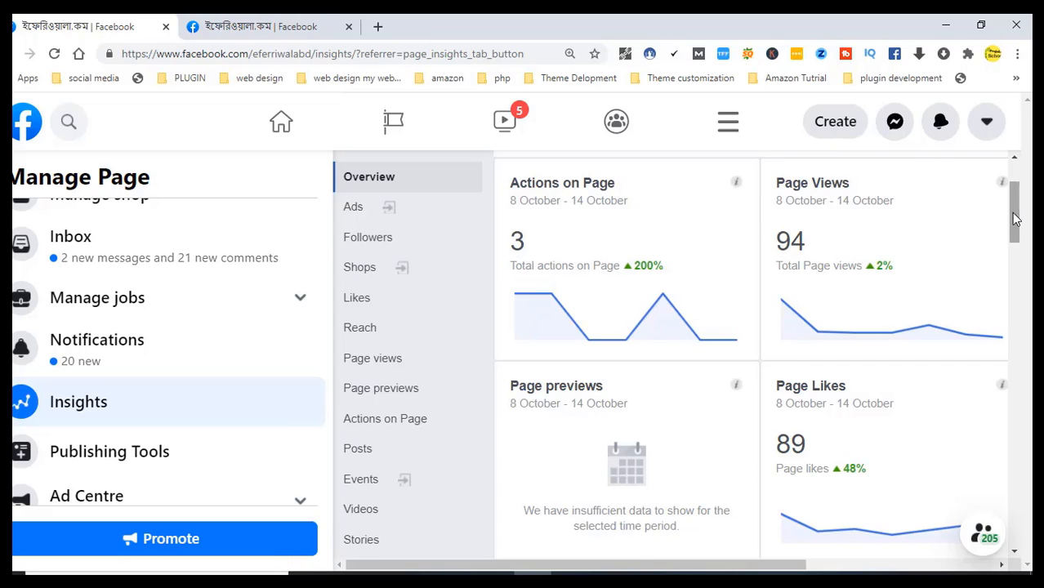
scroll(1014, 216, "down", 1)
left_click_drag(1014, 222, 1022, 188)
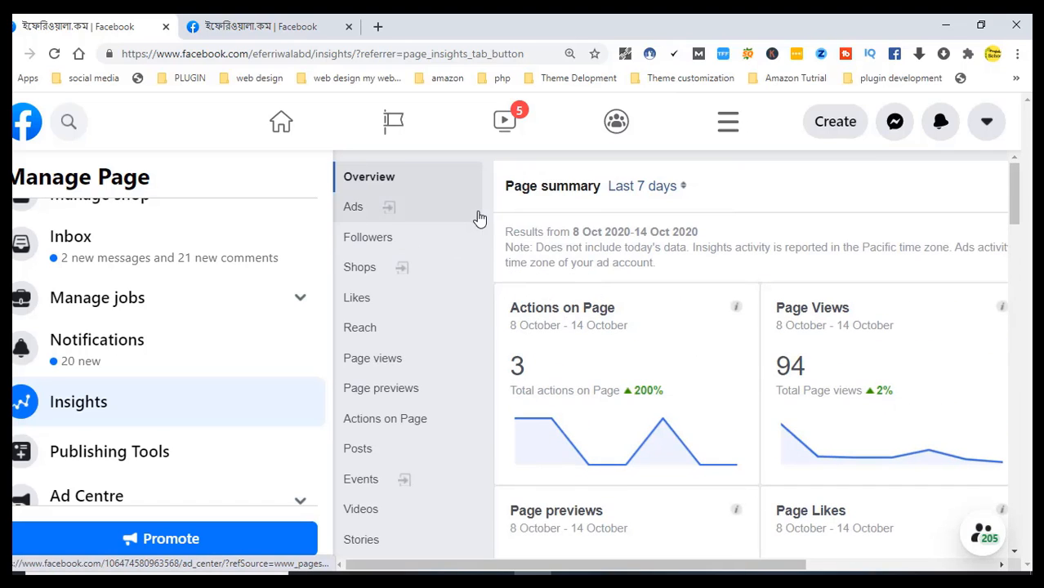
scroll(482, 286, "down", 1)
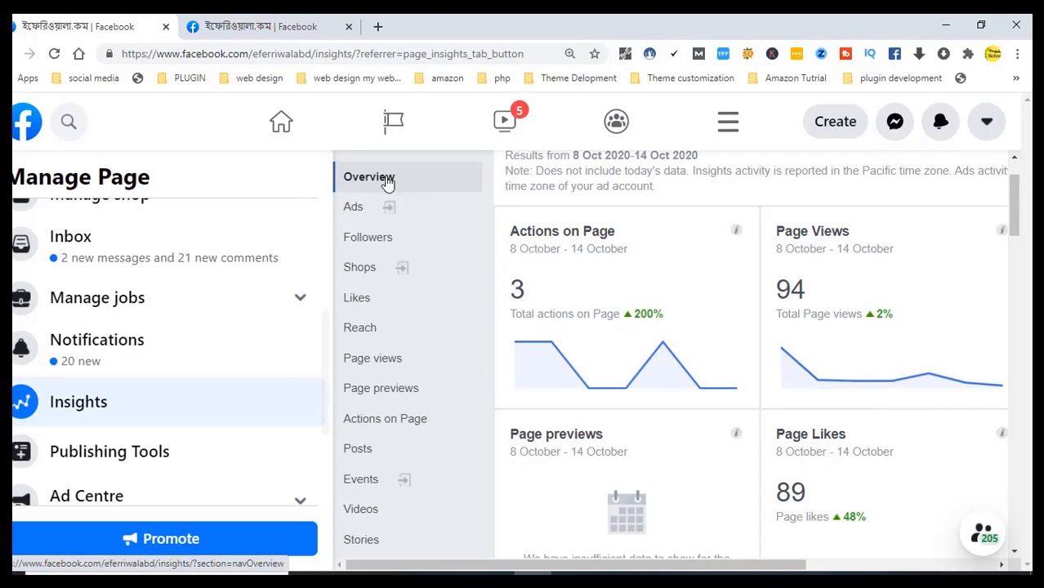
In Ad Centre, view Tools and the $10 boost tip reaching up to 3,923 people daily
left_click(258, 24)
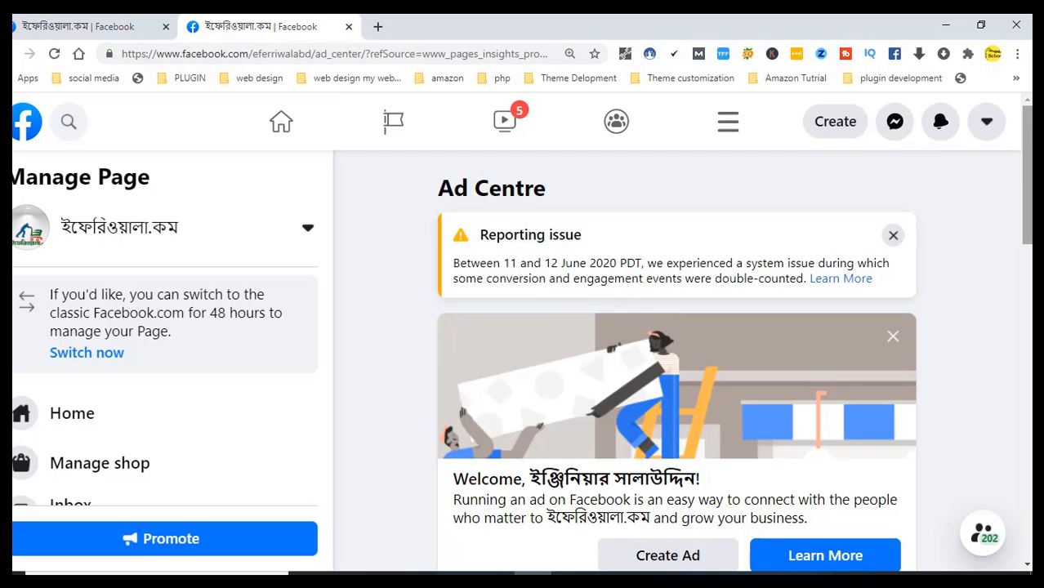
left_click_drag(1031, 123, 1031, 177)
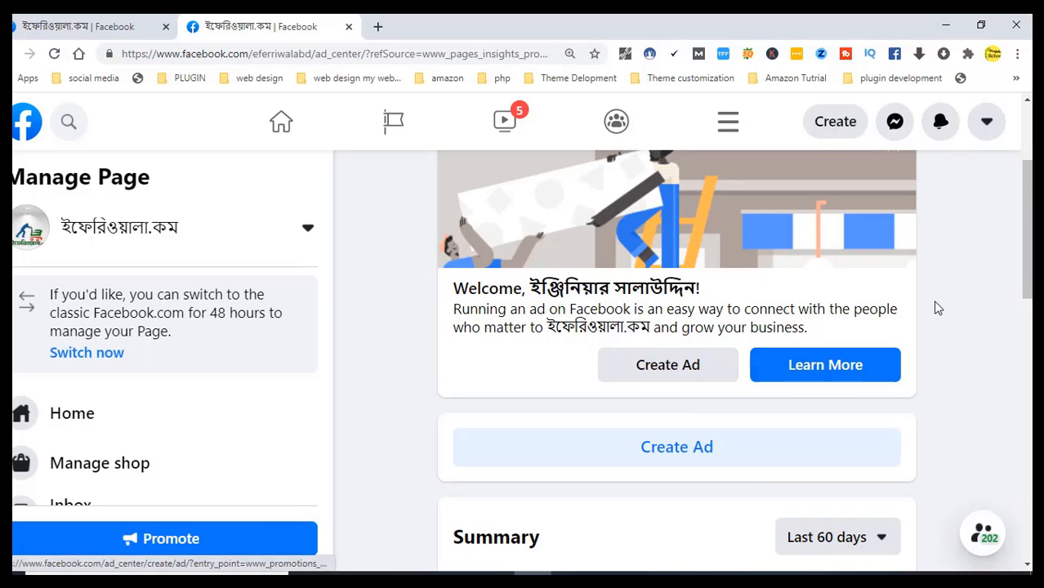
left_click_drag(1026, 221, 1022, 446)
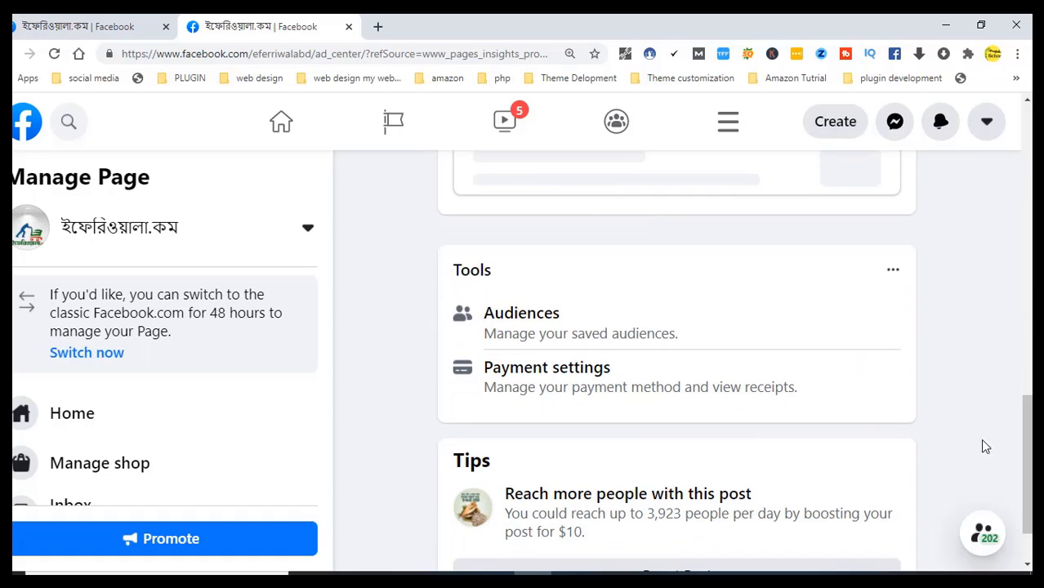
left_click(585, 390)
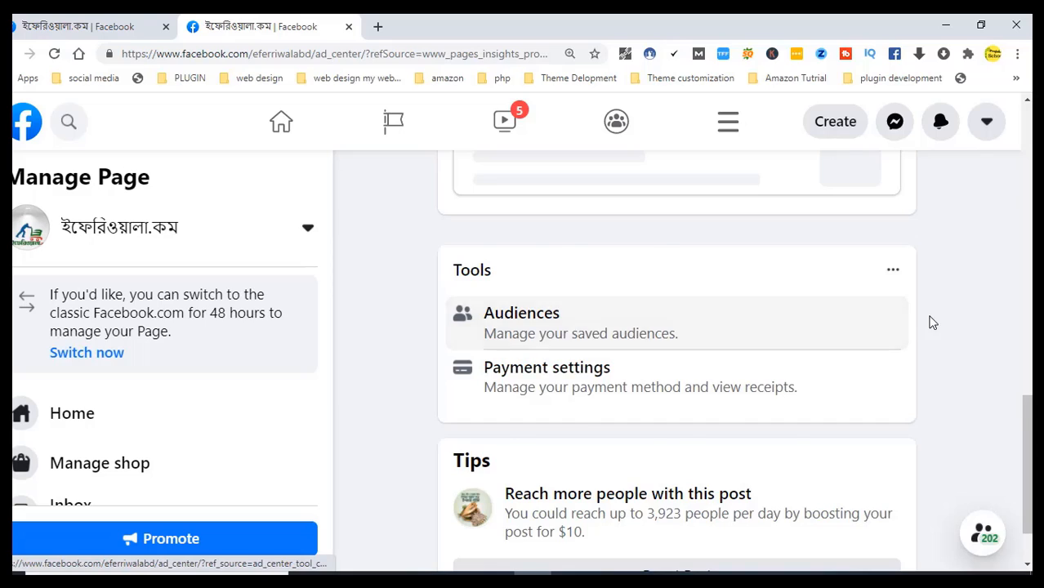
scroll(932, 322, "down", 1)
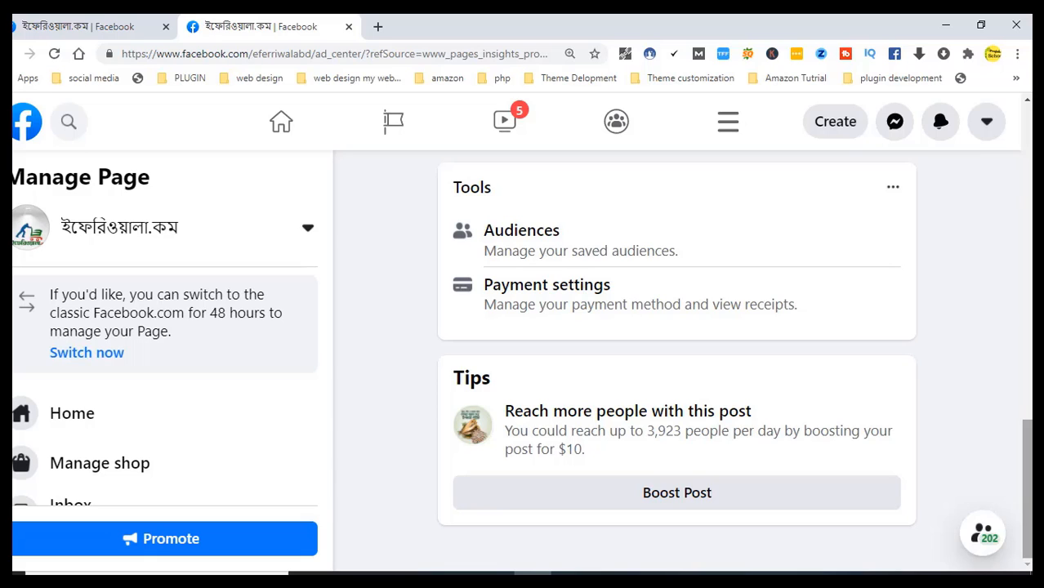
left_click(603, 506)
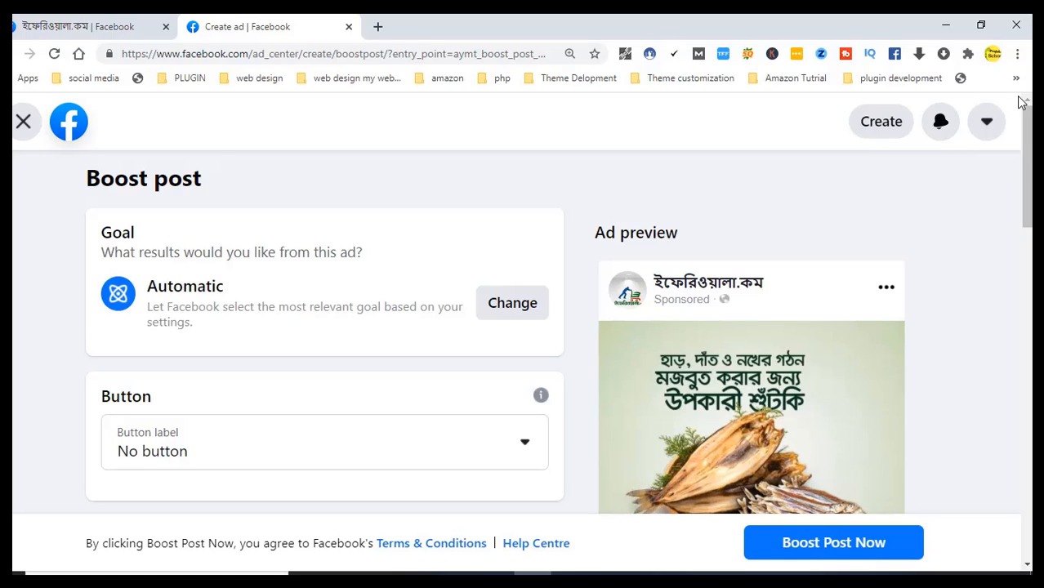
left_click_drag(1029, 130, 940, 339)
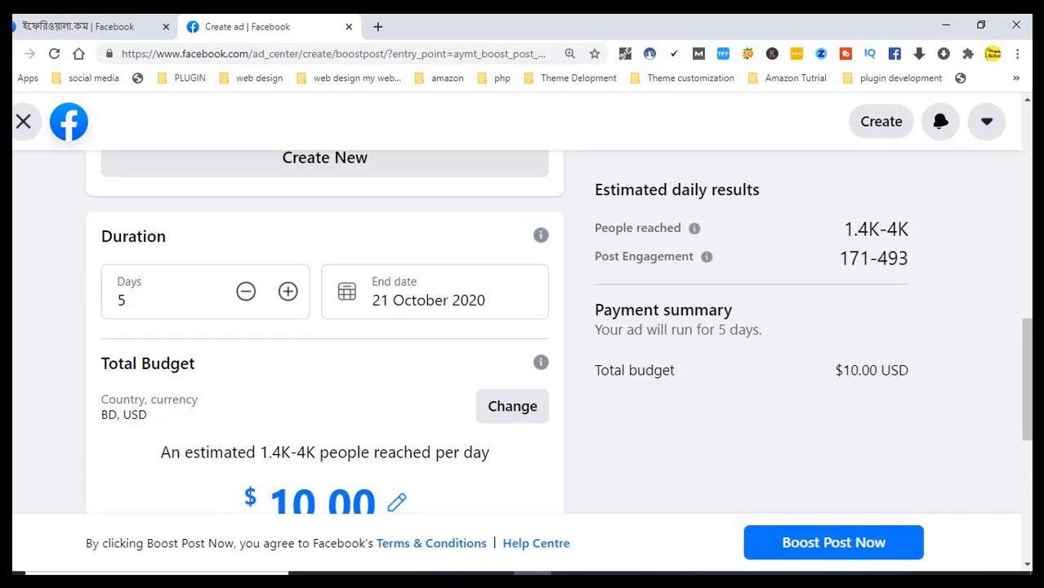
left_click_drag(1021, 338, 1031, 356)
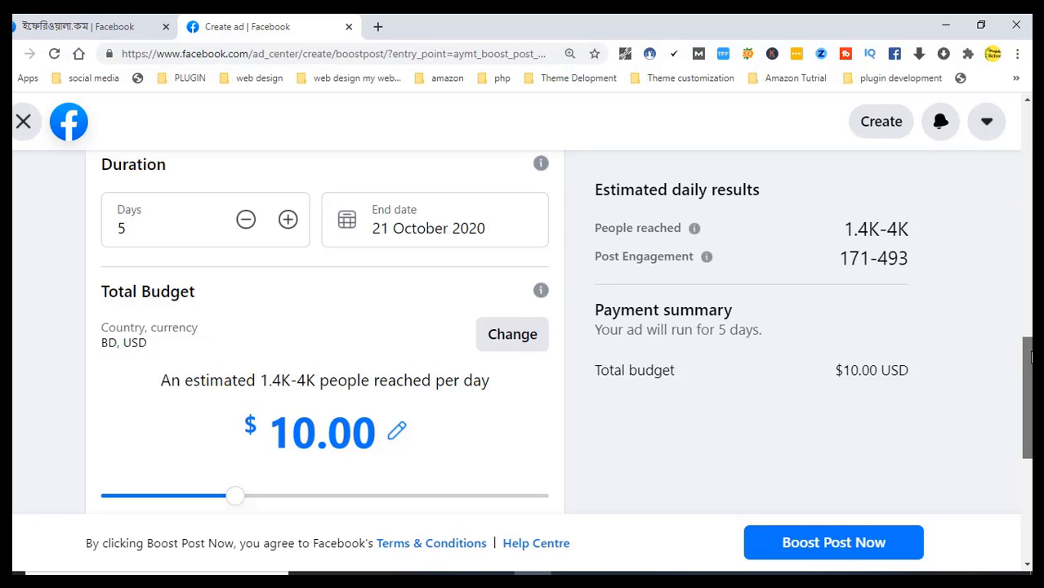
left_click_drag(1032, 357, 1028, 417)
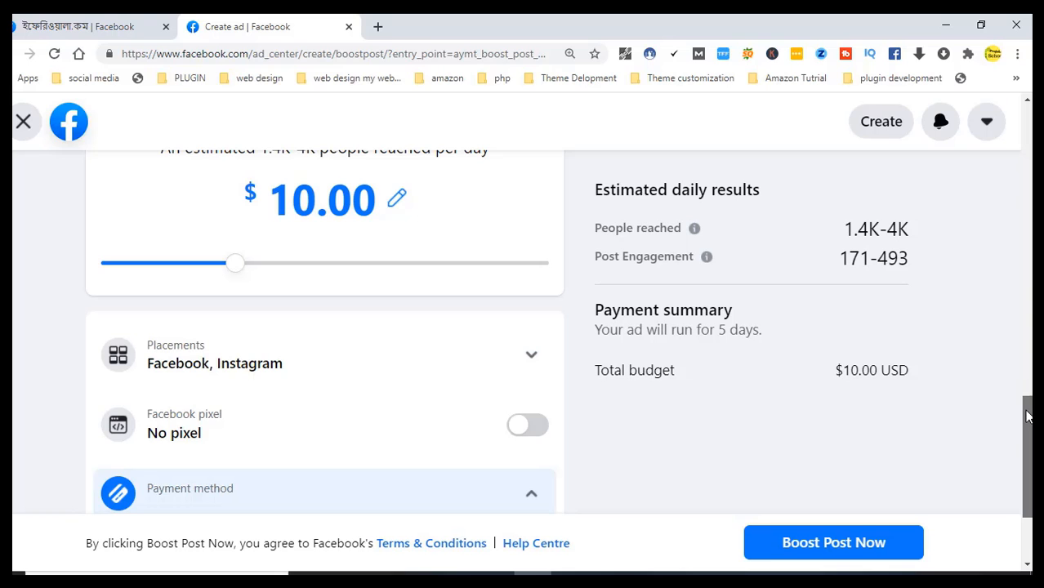
left_click_drag(1029, 416, 1028, 145)
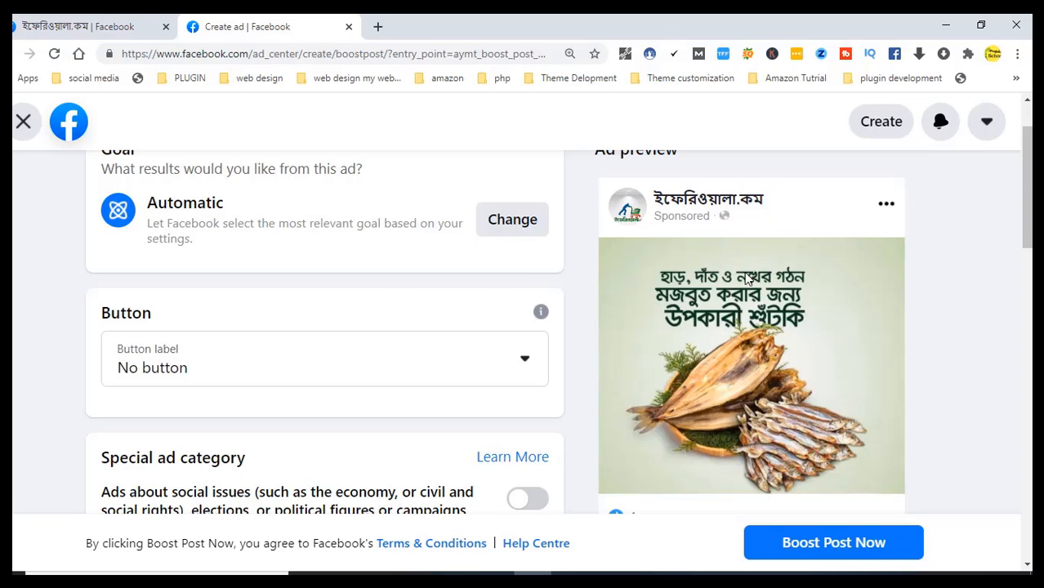
left_click_drag(1027, 166, 1032, 99)
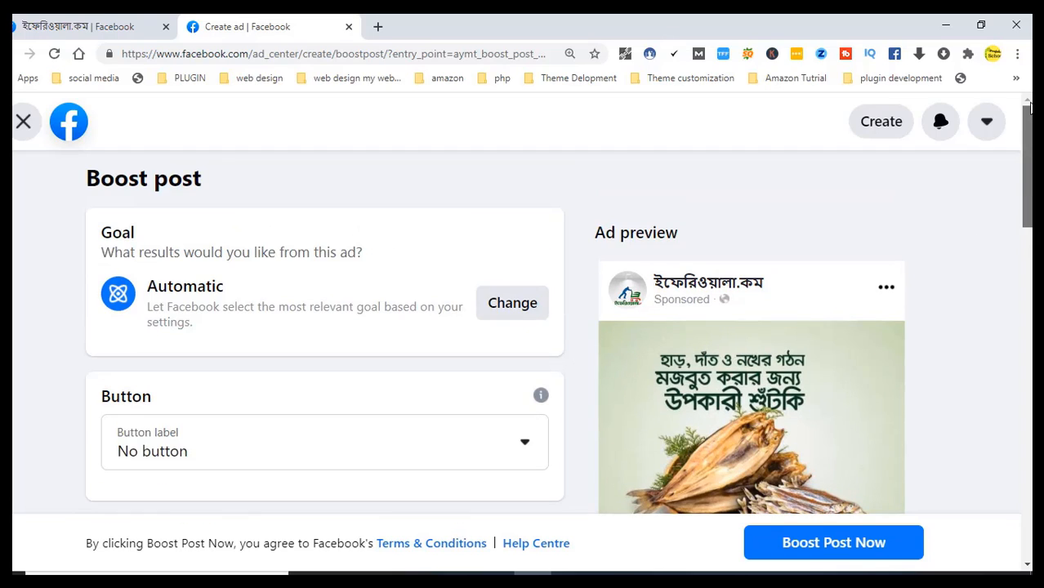
left_click_drag(1032, 149, 1032, 155)
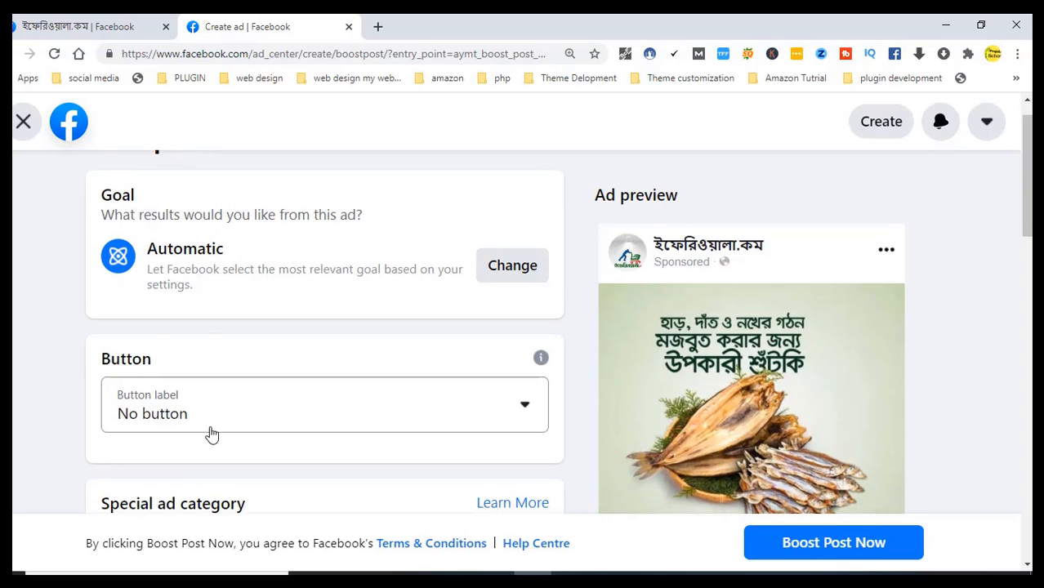
left_click(507, 410)
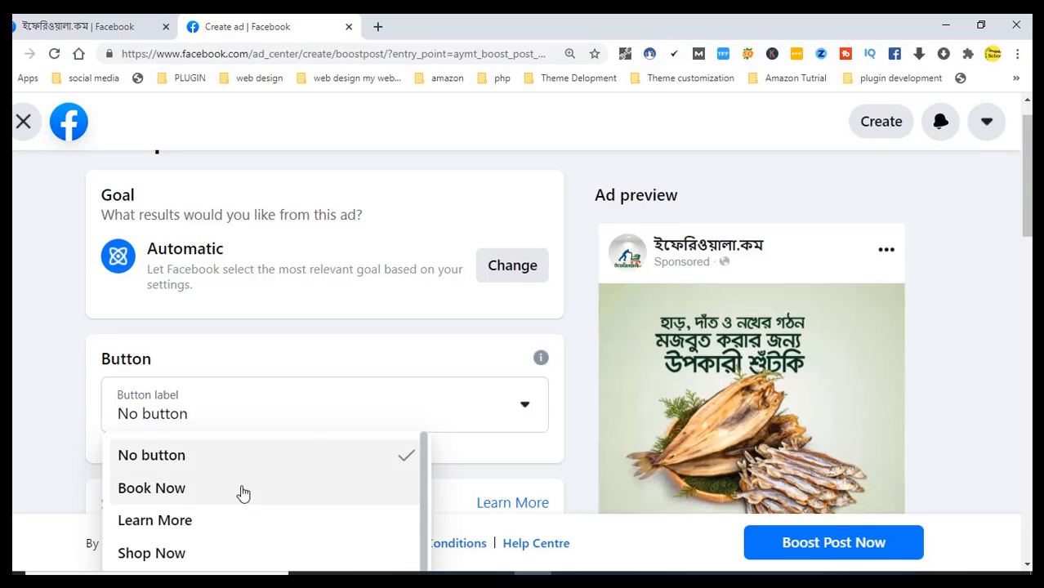
left_click(194, 554)
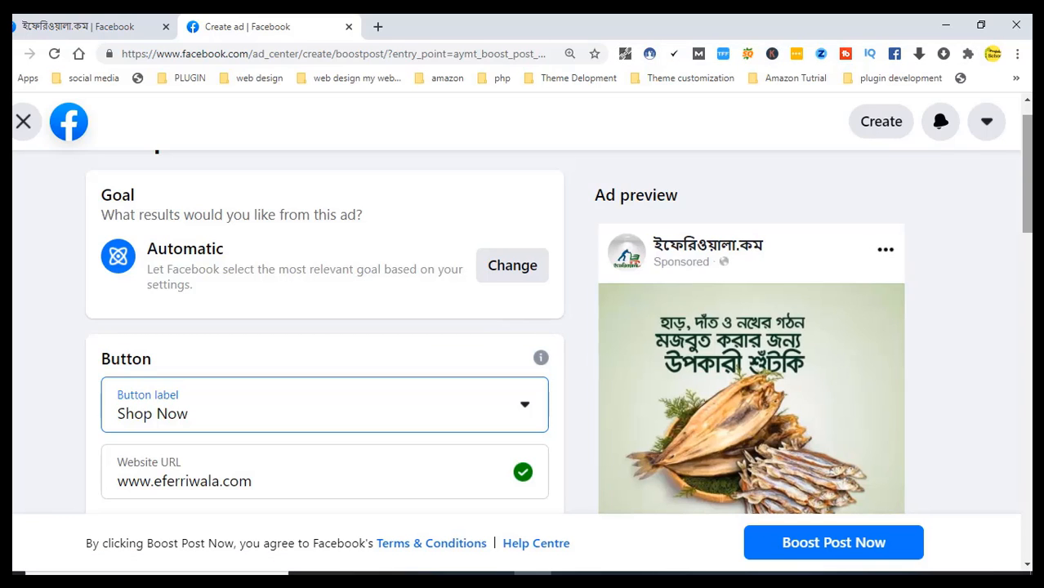
scroll(891, 396, "down", 3)
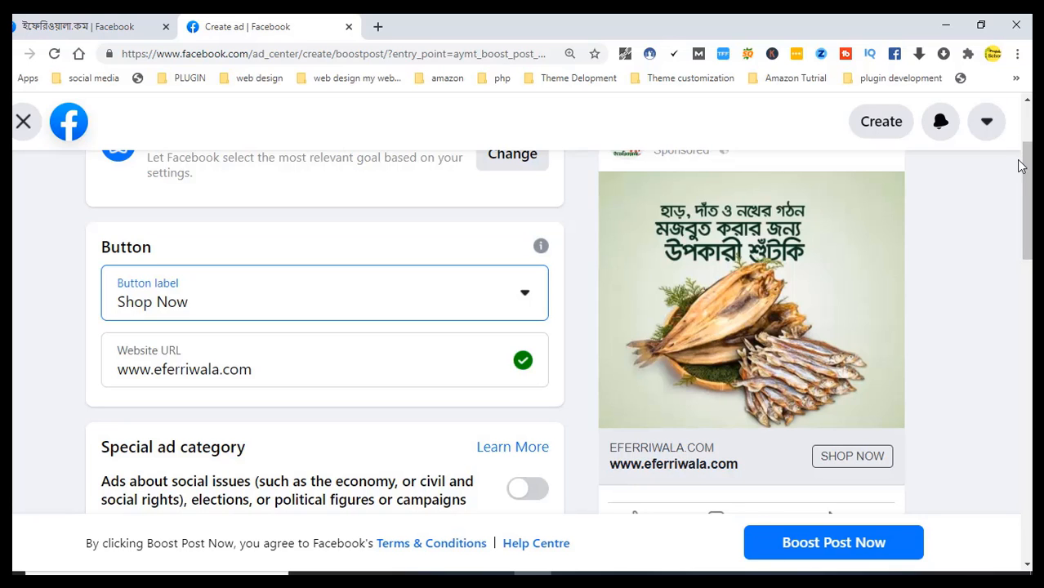
left_click_drag(1026, 170, 1021, 207)
left_click_drag(1019, 217, 1005, 269)
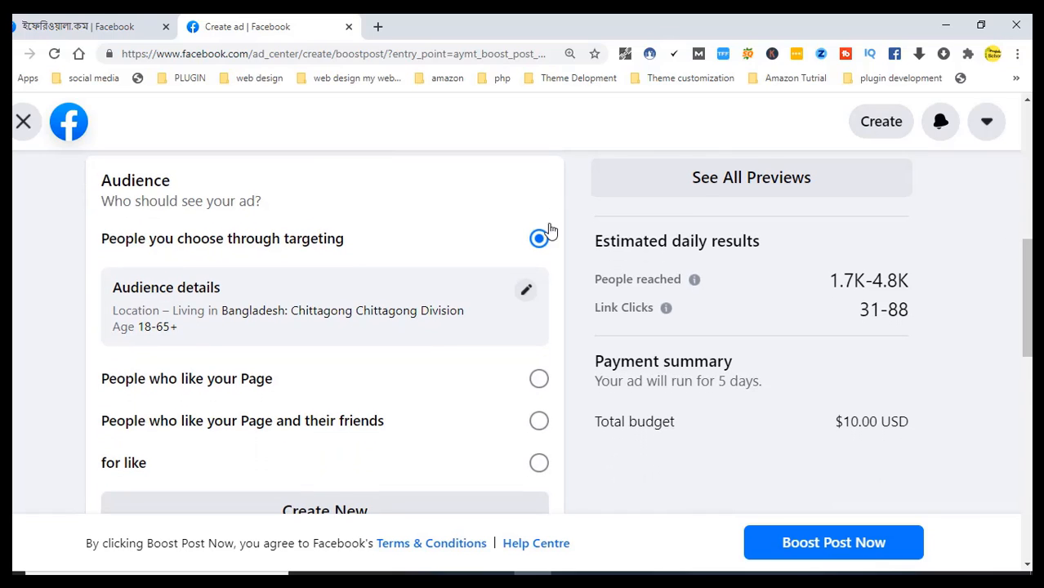
left_click(526, 294)
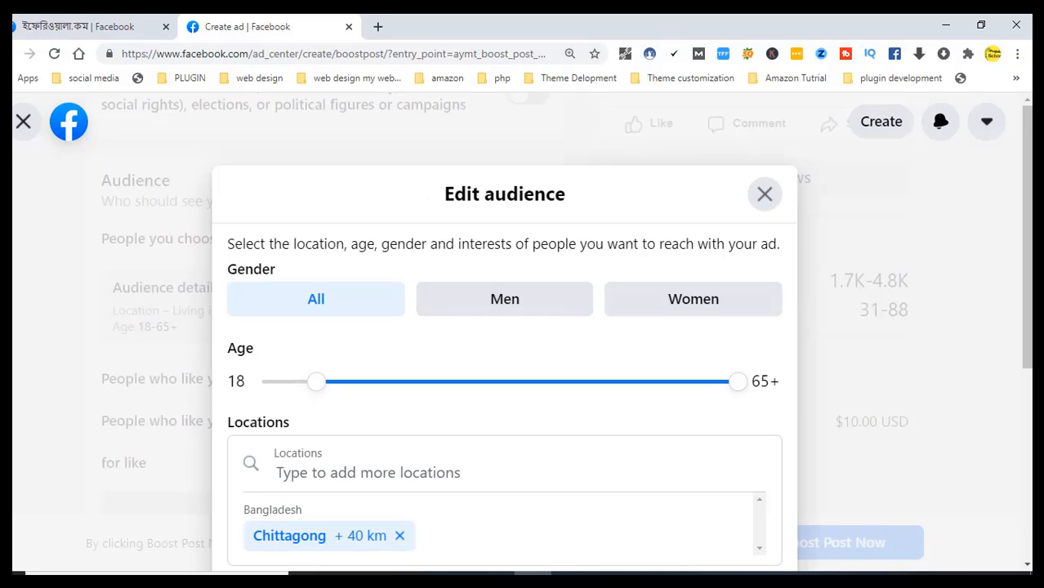
left_click_drag(737, 386, 438, 408)
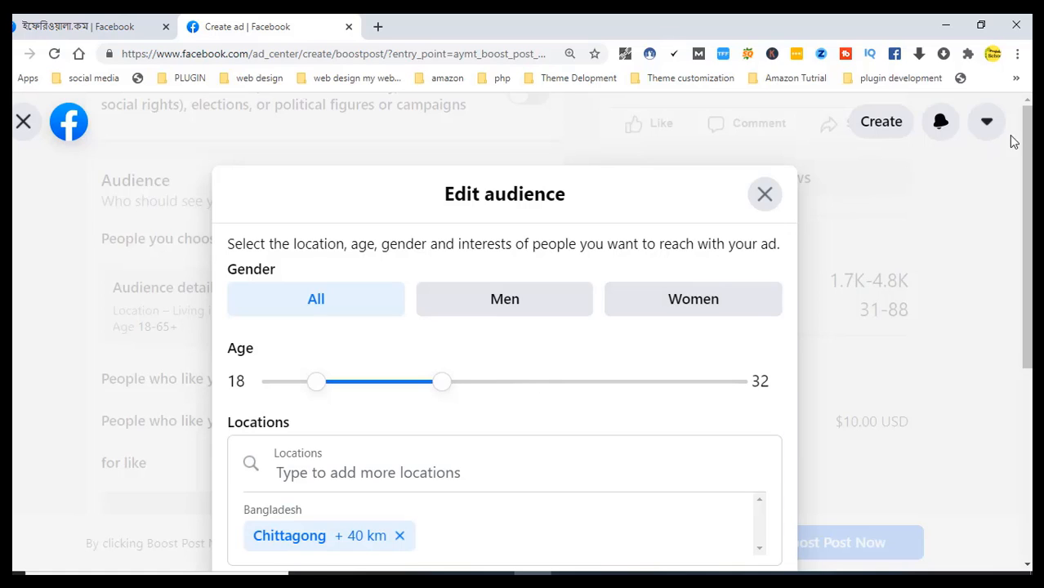
left_click_drag(1027, 135, 998, 309)
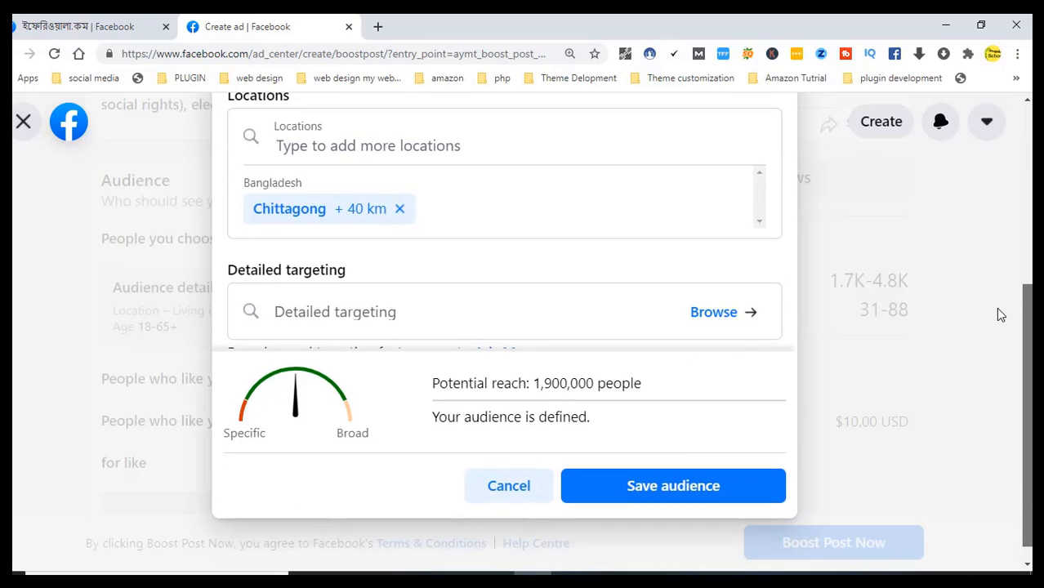
scroll(1001, 310, "up", 5)
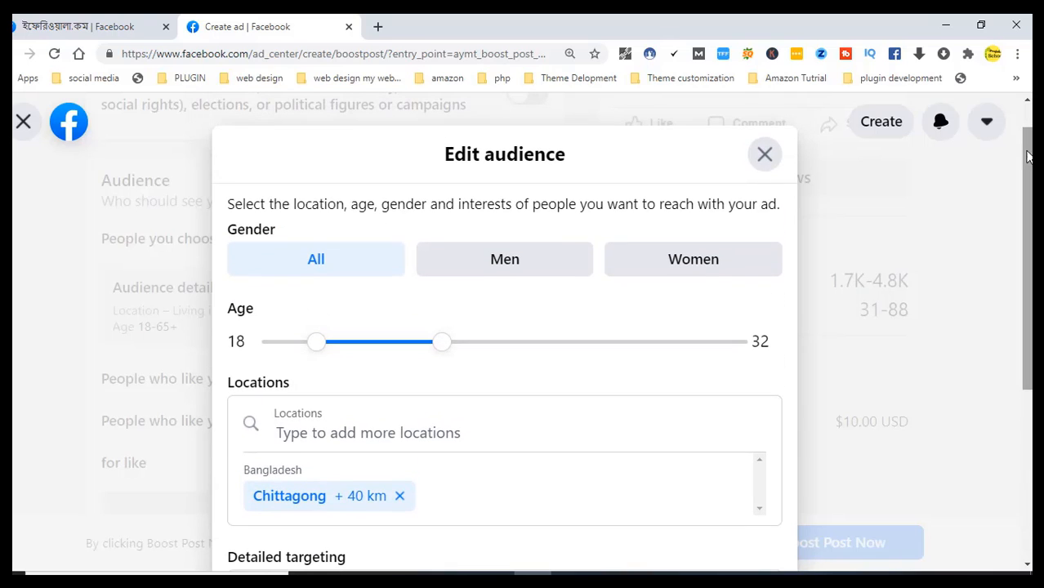
left_click(767, 159)
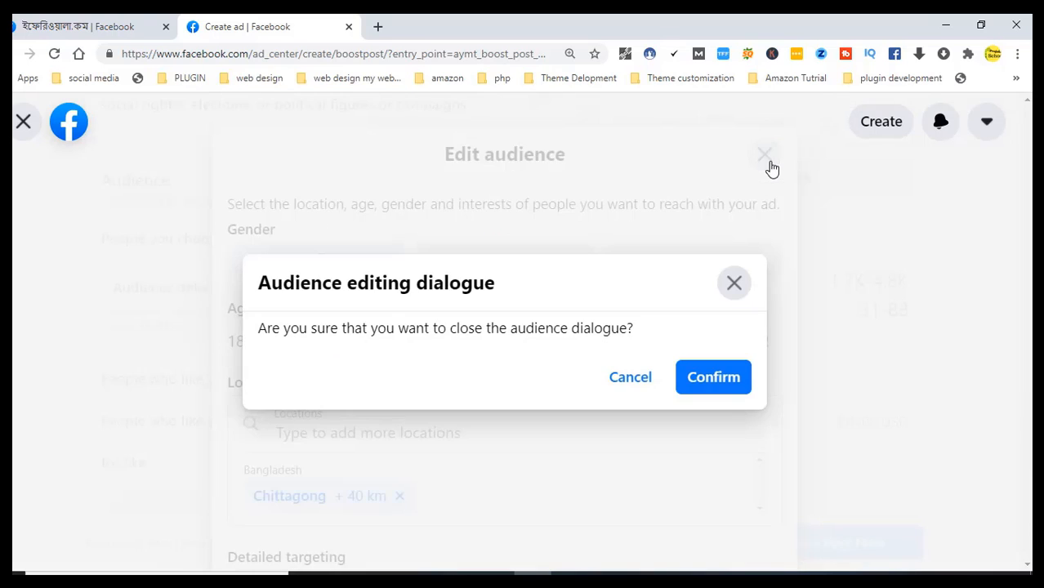
left_click(646, 386)
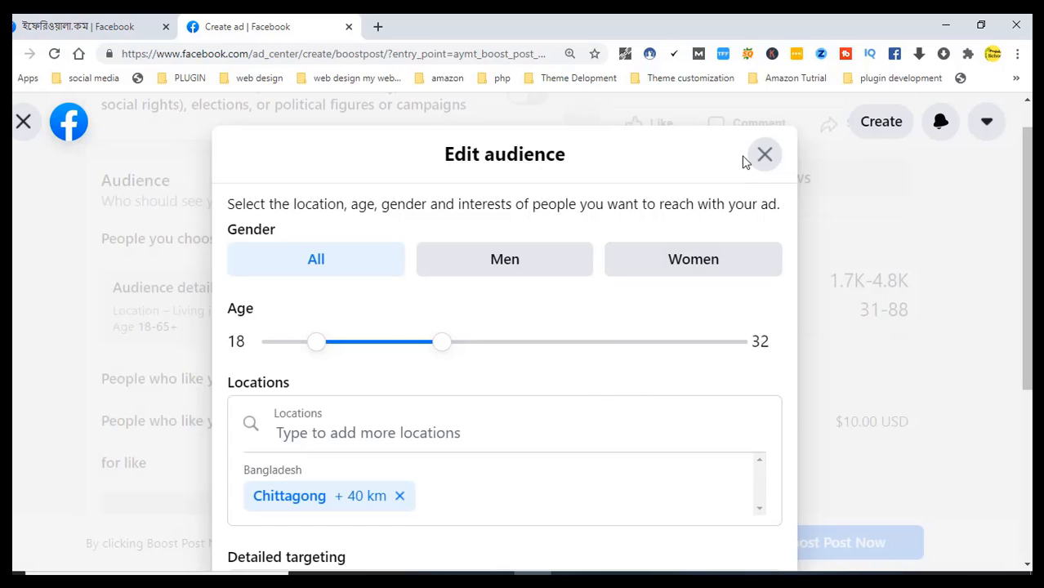
left_click(764, 157)
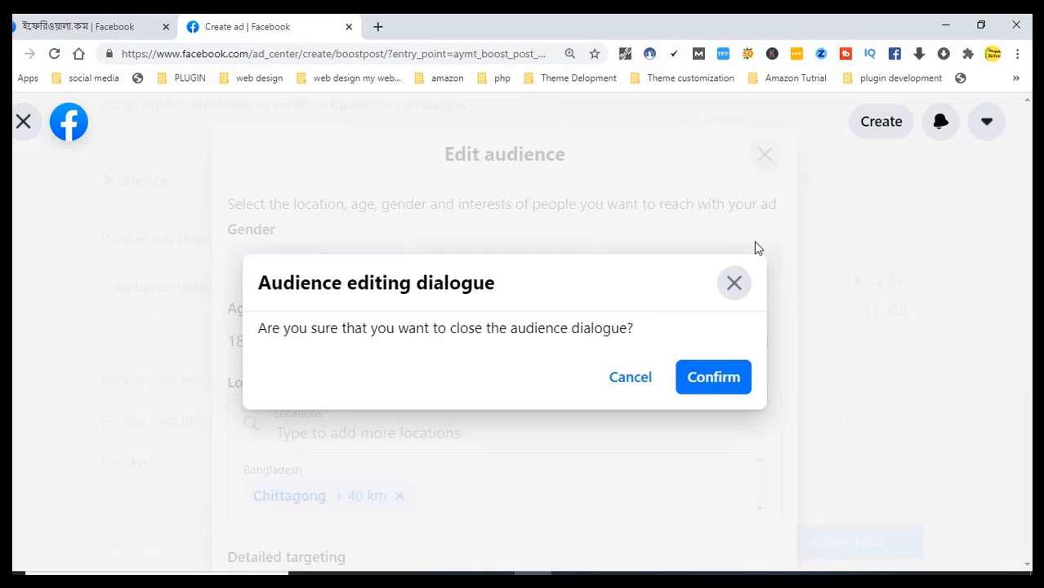
left_click(722, 381)
Close the Boost post form and confirm discarding the unsaved changes
scroll(1019, 343, "down", 4)
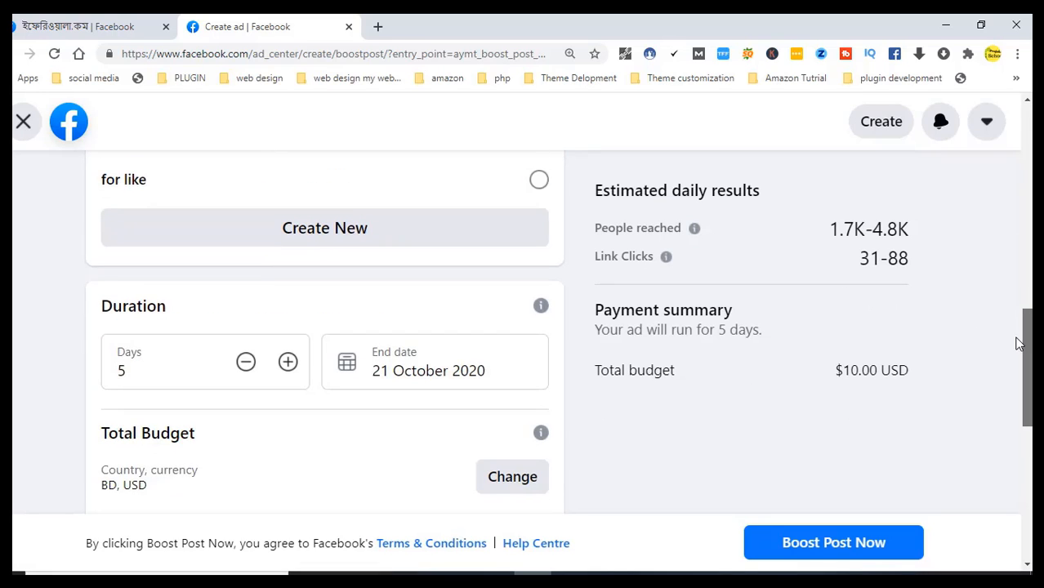
left_click_drag(1019, 357, 1027, 126)
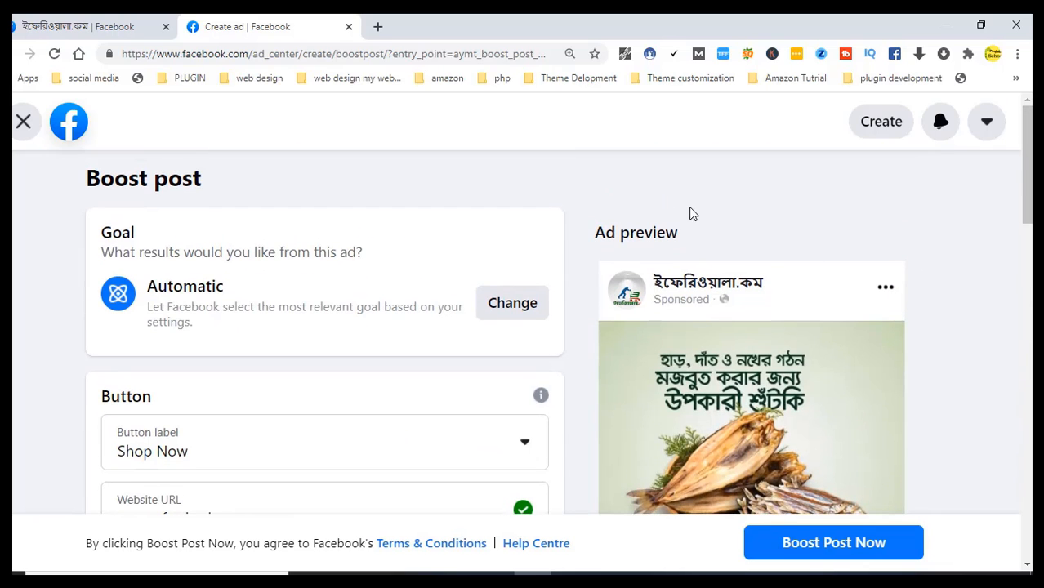
left_click(24, 125)
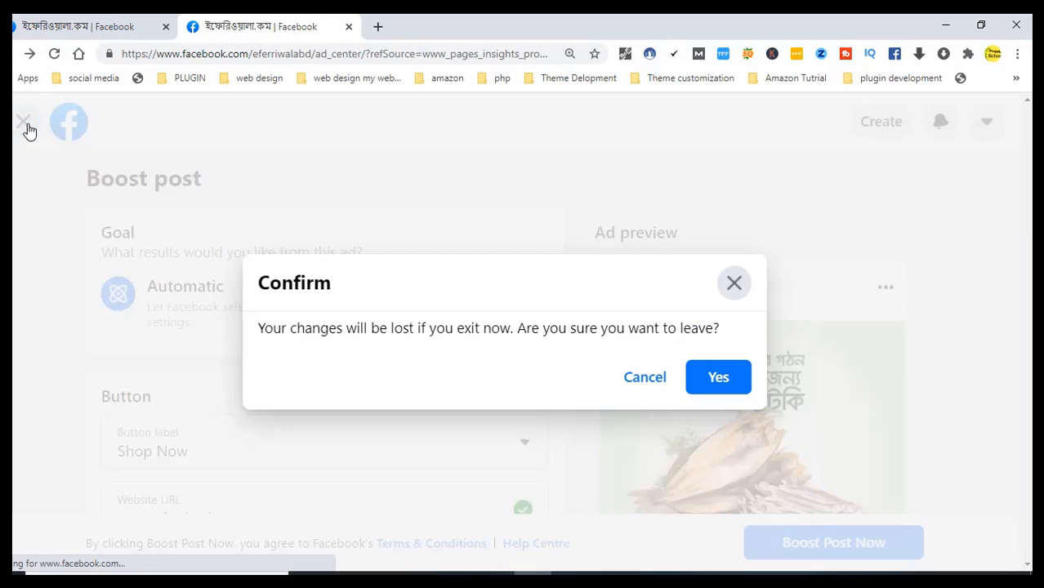
left_click(719, 386)
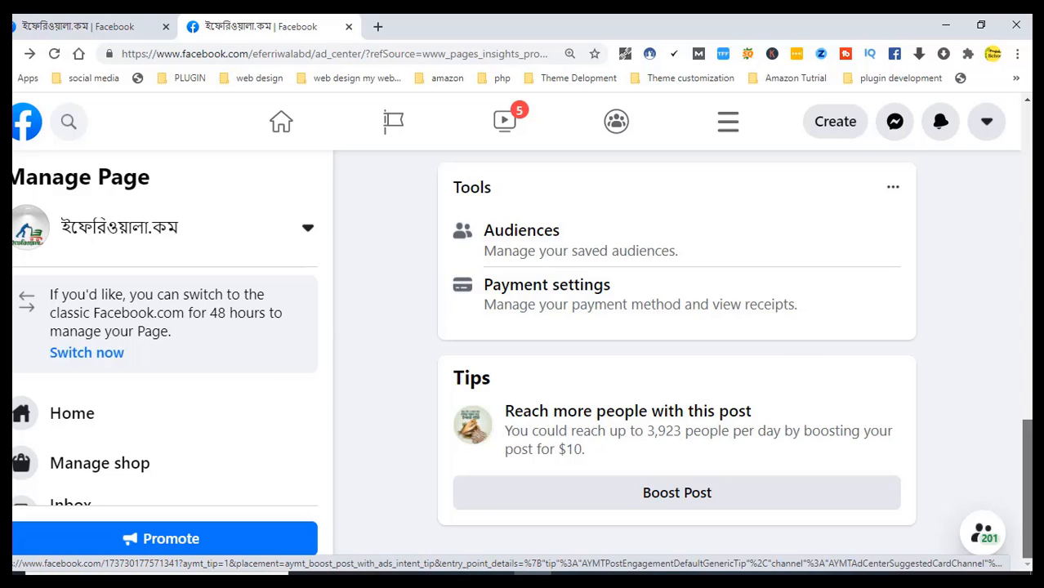
Leave Ad Centre via the page-name dropdown and return to the shop Page's home, showing its cover
scroll(954, 408, "up", 3)
scroll(677, 344, "up", 6)
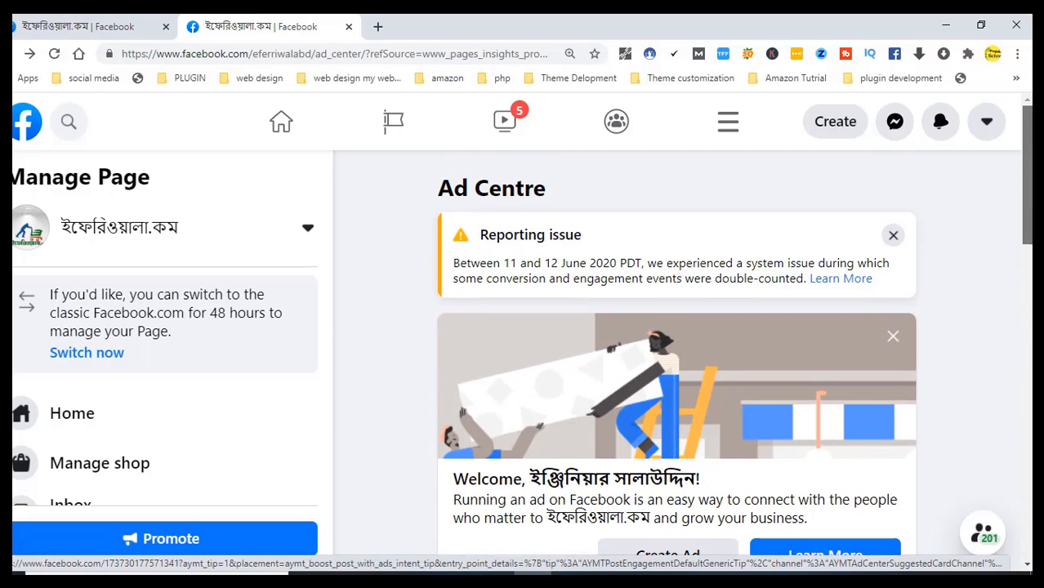
mouse_move(106, 233)
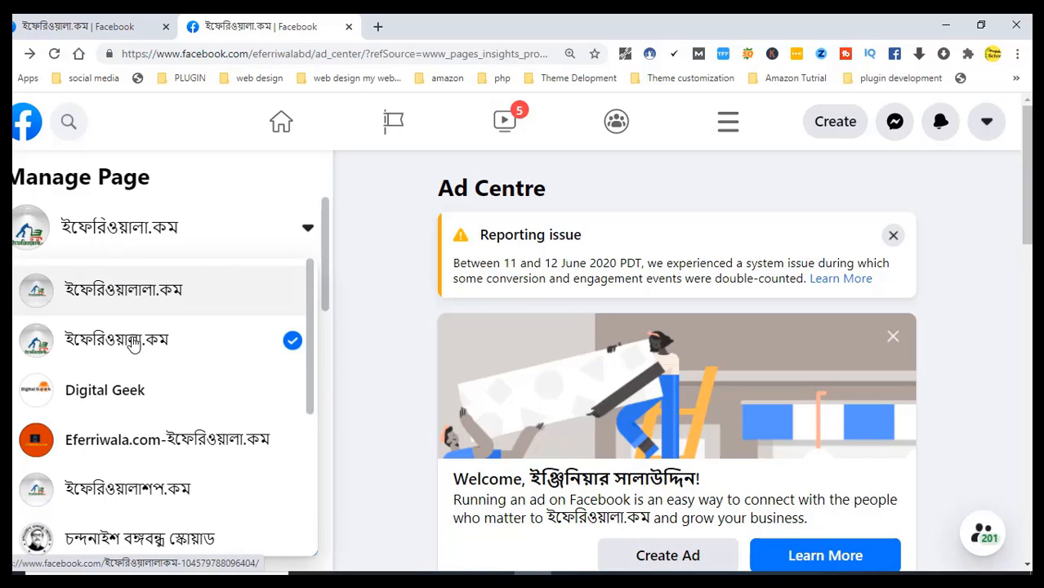
left_click(133, 346)
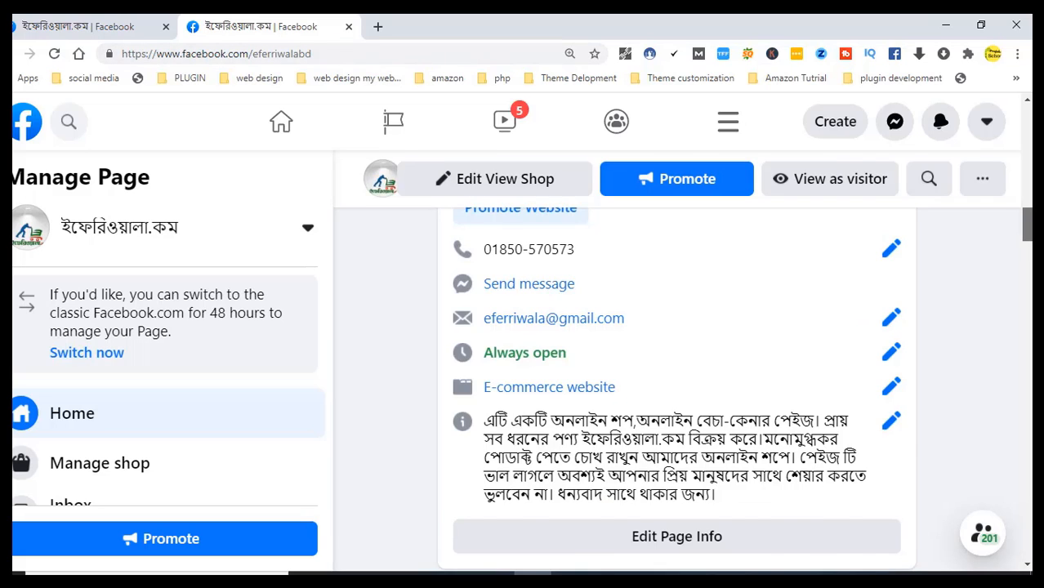
scroll(677, 389, "up", 10)
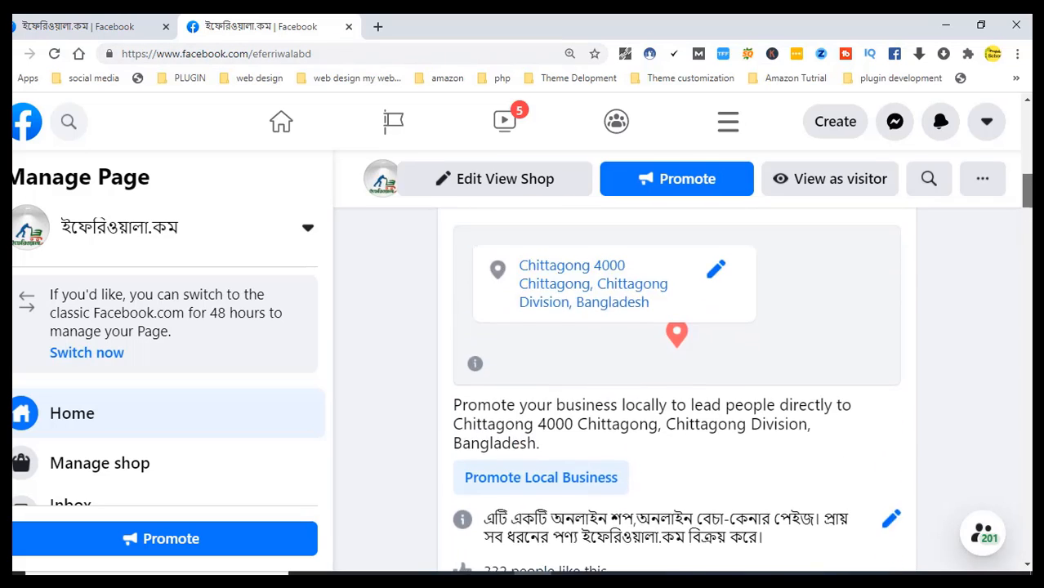
scroll(677, 359, "up", 5)
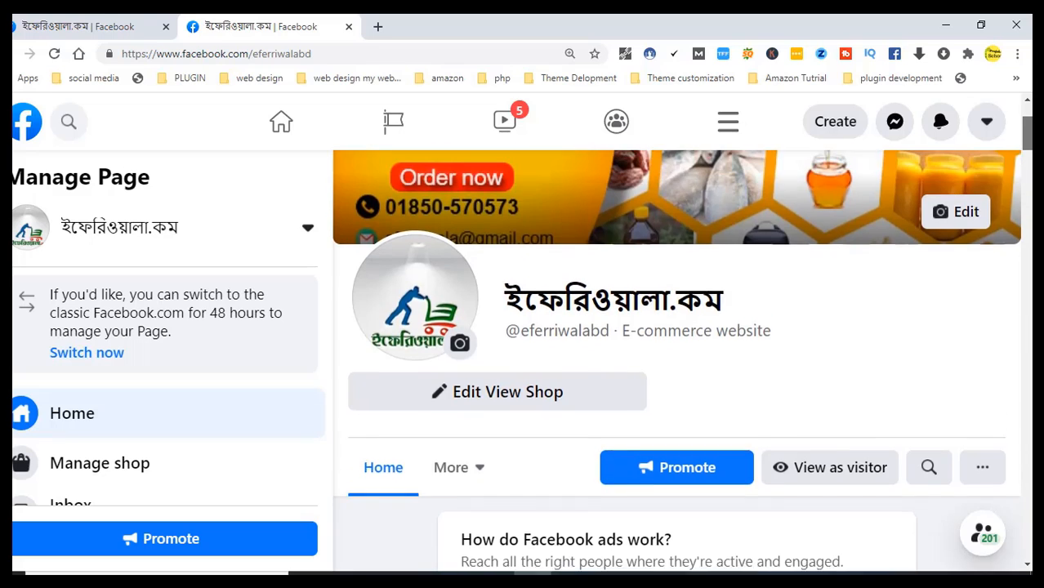